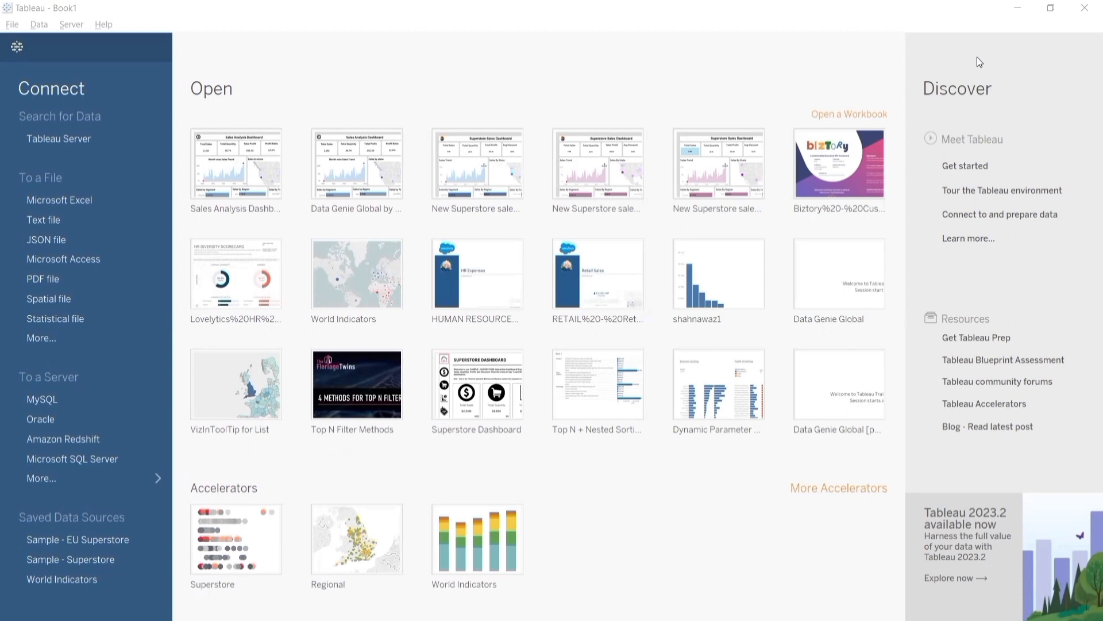
# - Switch to the Dynamic Superstore Overview workbook, preview the dashboard in presentation mode, and toggle between its light and dark versions
pyautogui.hotkey('alt', 'Tab')
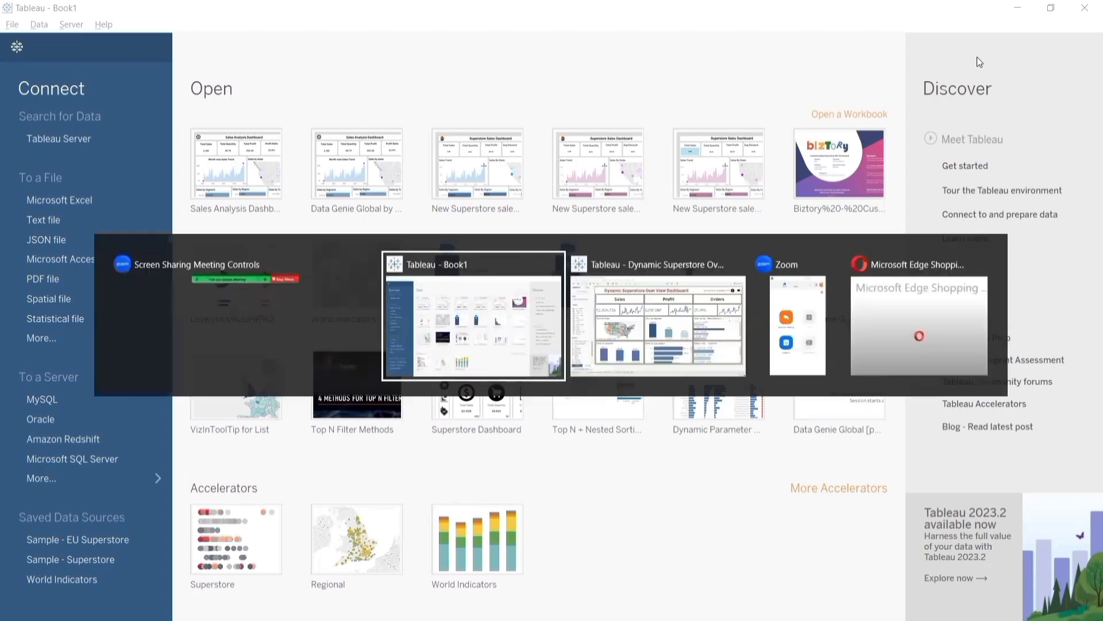
pyautogui.press('Tab')
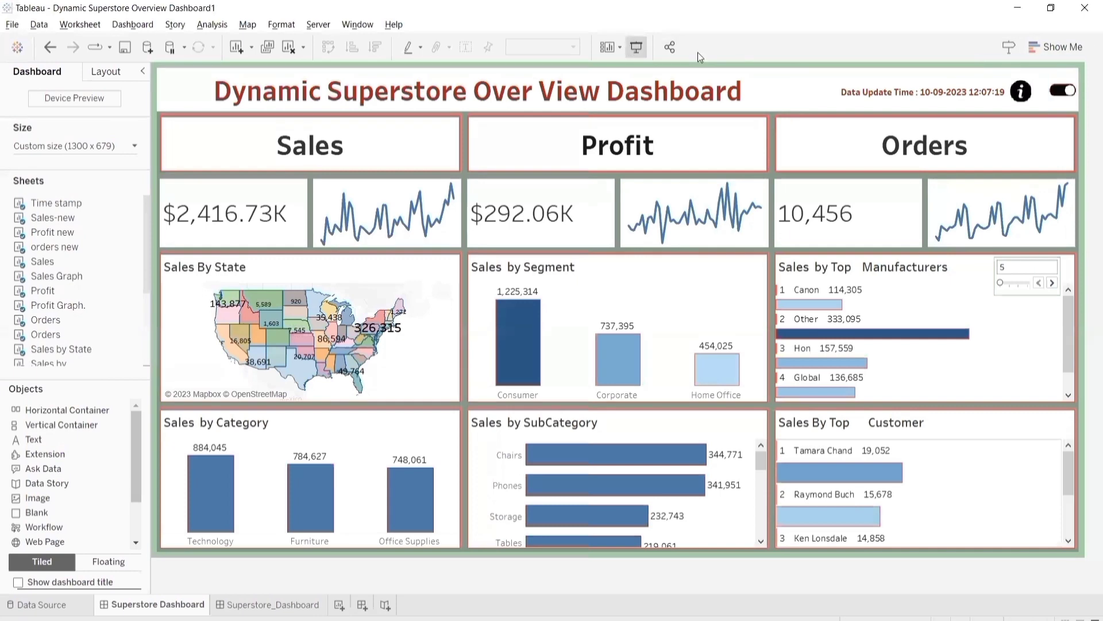
pyautogui.click(637, 47)
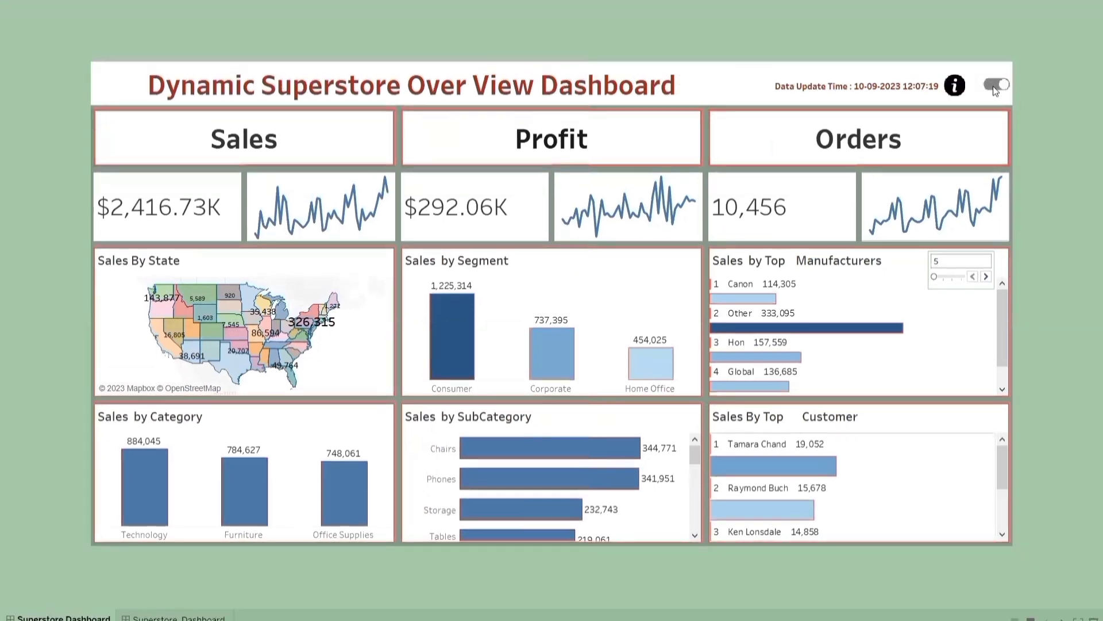
pyautogui.click(996, 87)
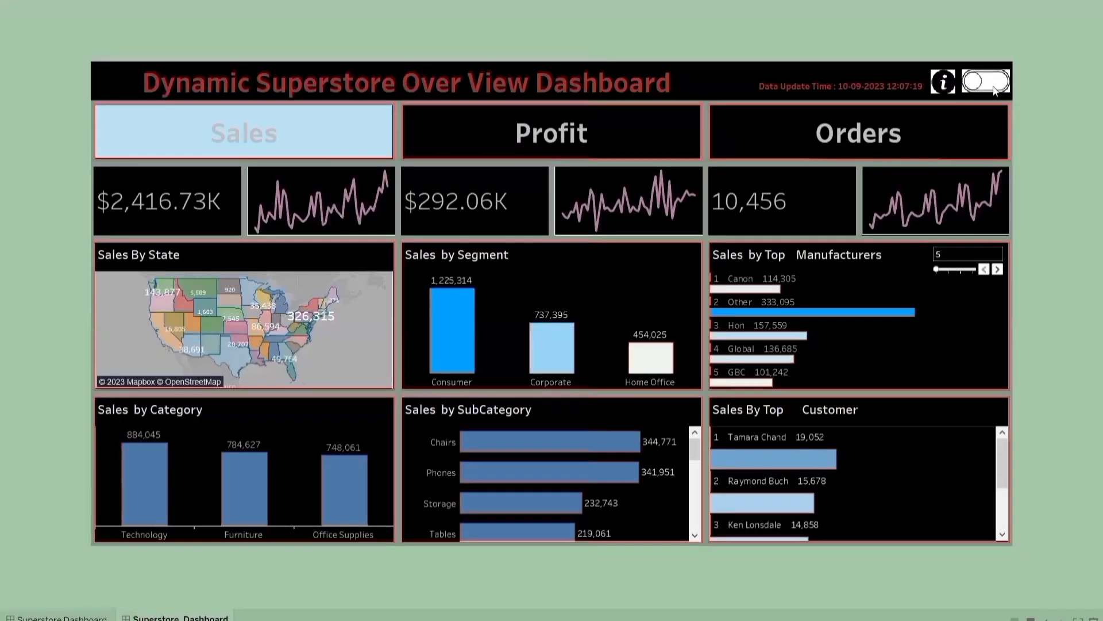
pyautogui.press('Escape')
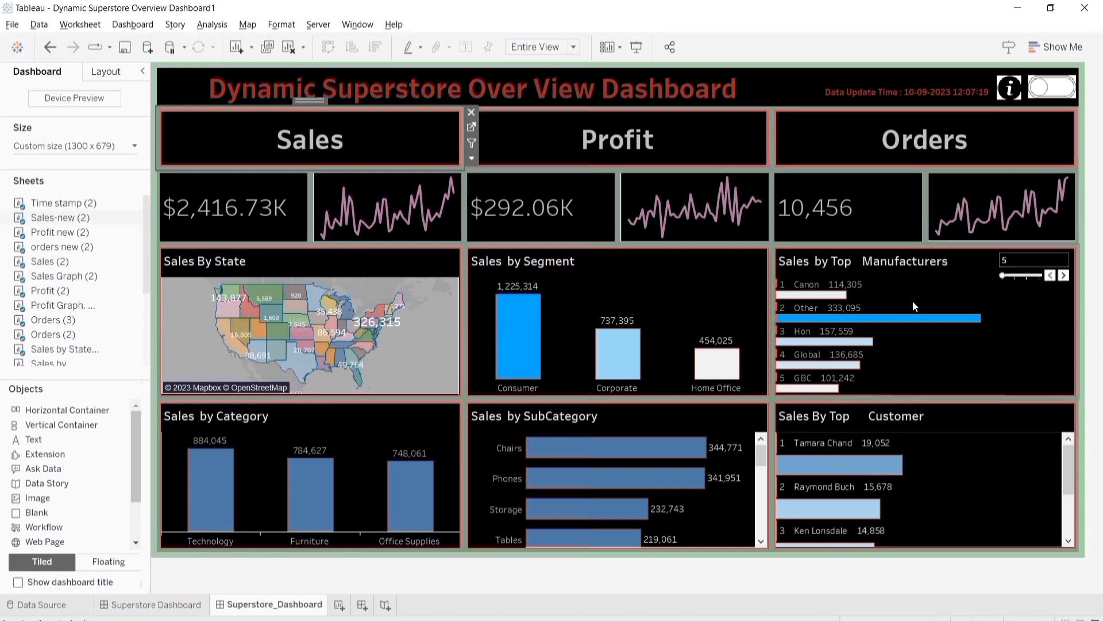
pyautogui.click(1038, 91)
pyautogui.click(1038, 91)
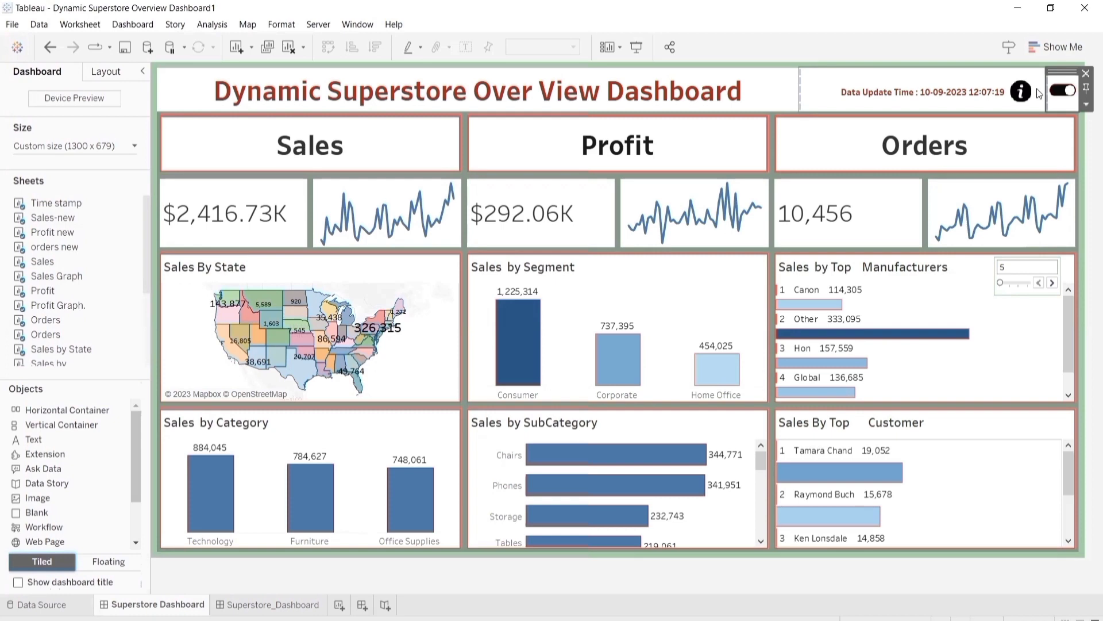
# - Return to the Book1 workbook and connect to the saved Sample - Superstore data source
pyautogui.press('alt')
pyautogui.hotkey('alt', 'Tab')
pyautogui.hotkey('alt', 'Tab')
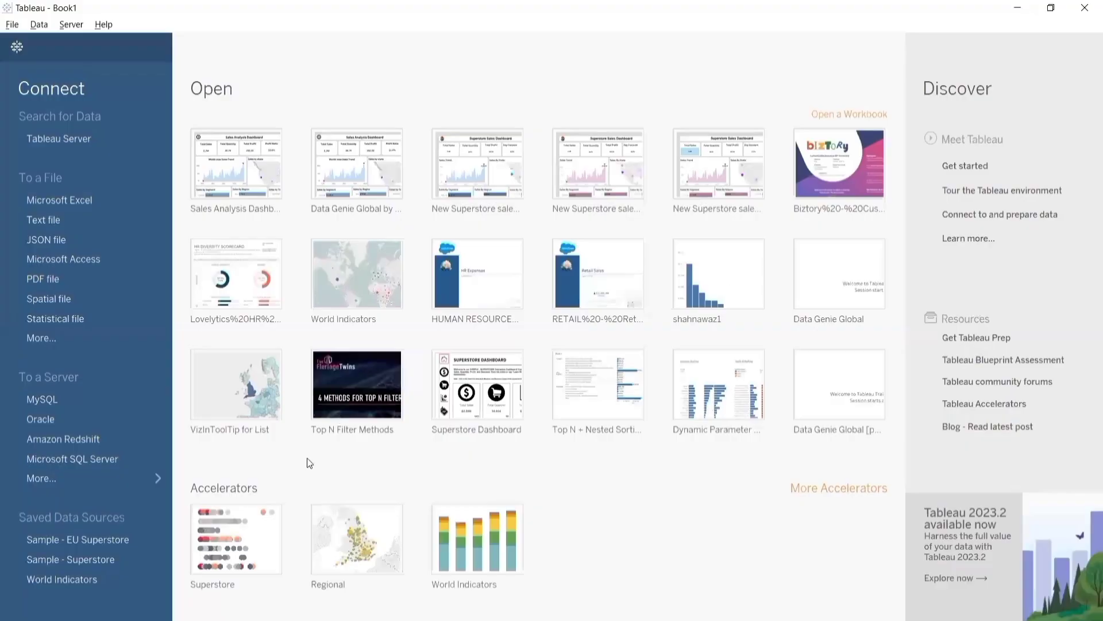
pyautogui.click(138, 560)
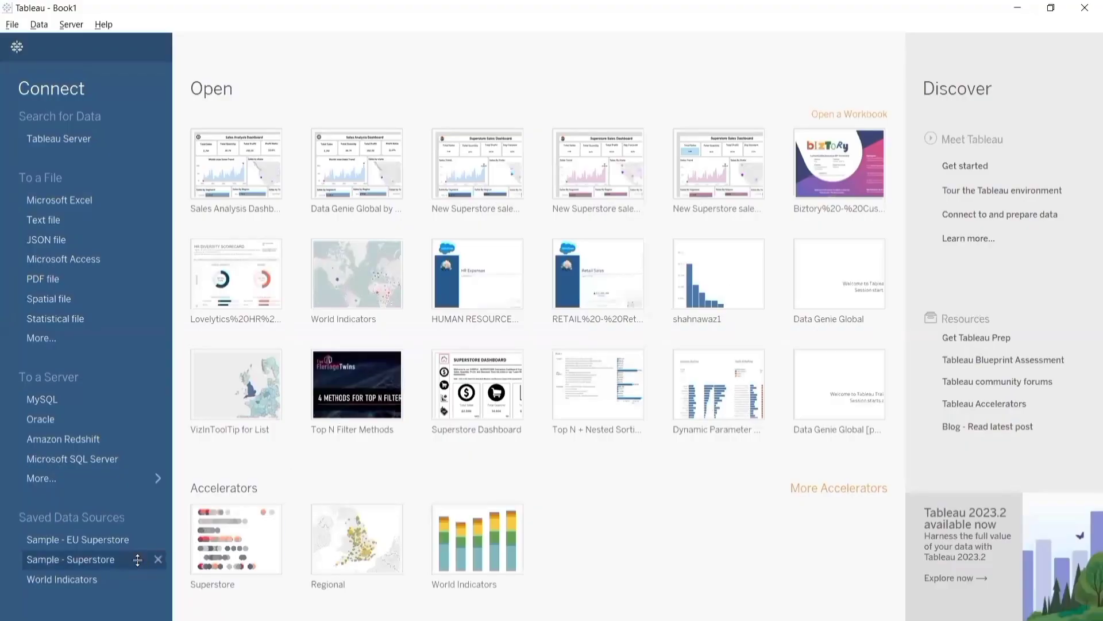
# - Switch to the finished Superstore dashboard and view its charts by Profit, by Orders, and in the dark version
pyautogui.hotkey('alt', 'Tab')
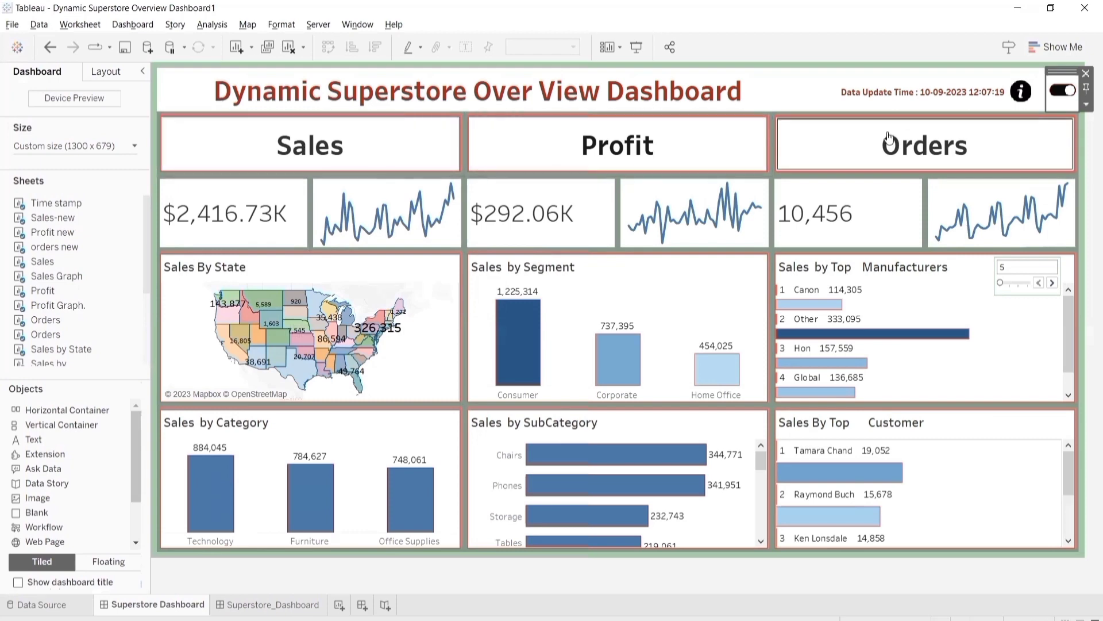
pyautogui.click(561, 157)
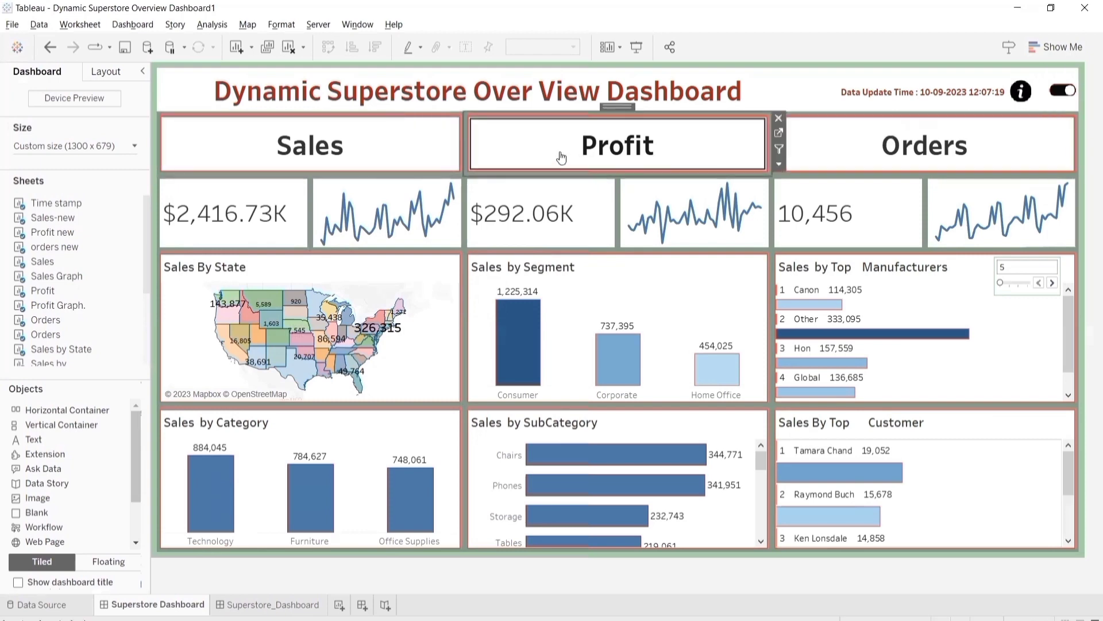
pyautogui.click(561, 155)
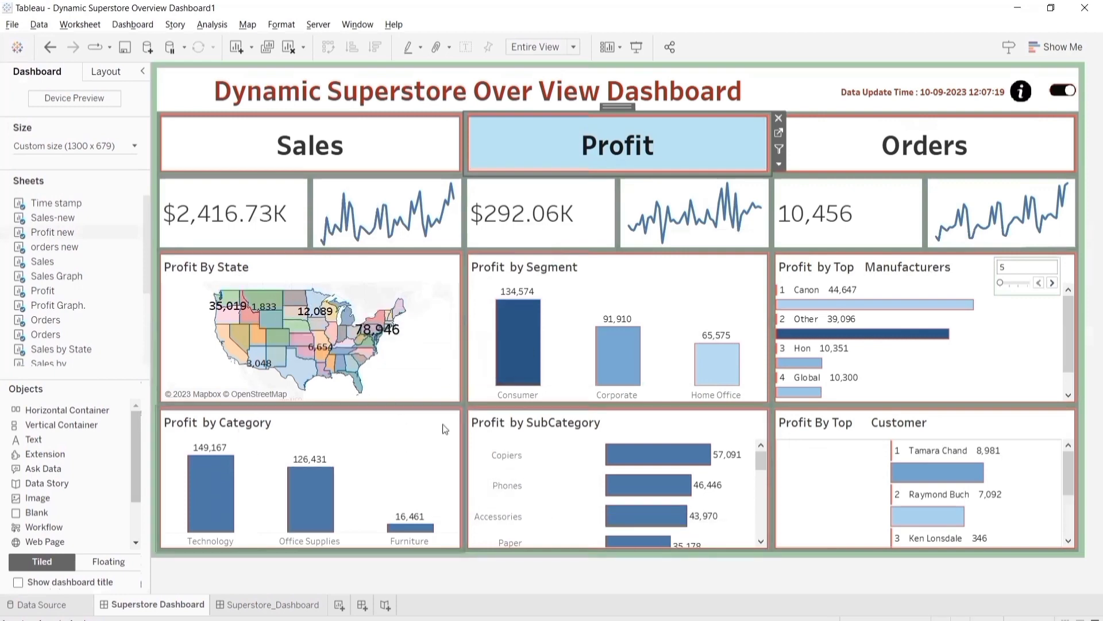
pyautogui.click(907, 143)
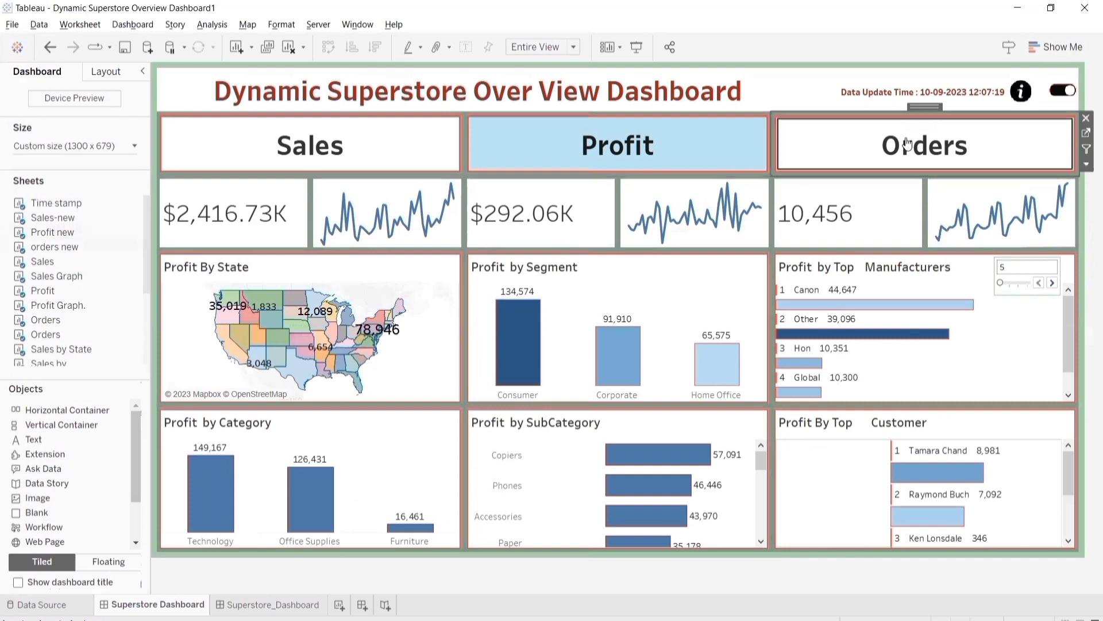
pyautogui.click(907, 143)
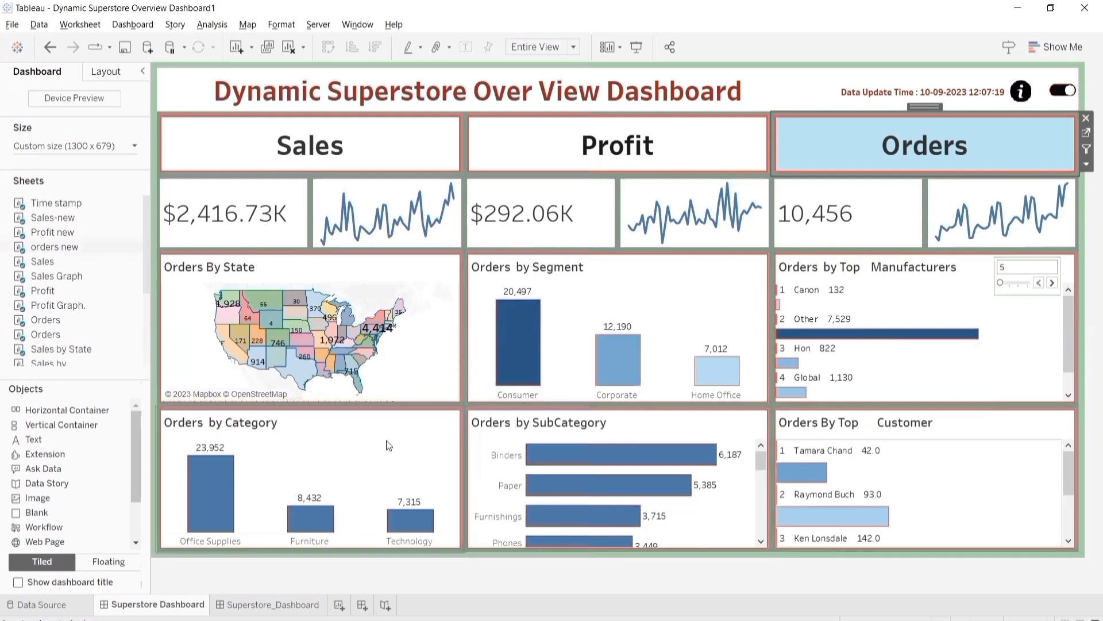
pyautogui.click(1062, 88)
pyautogui.click(1063, 91)
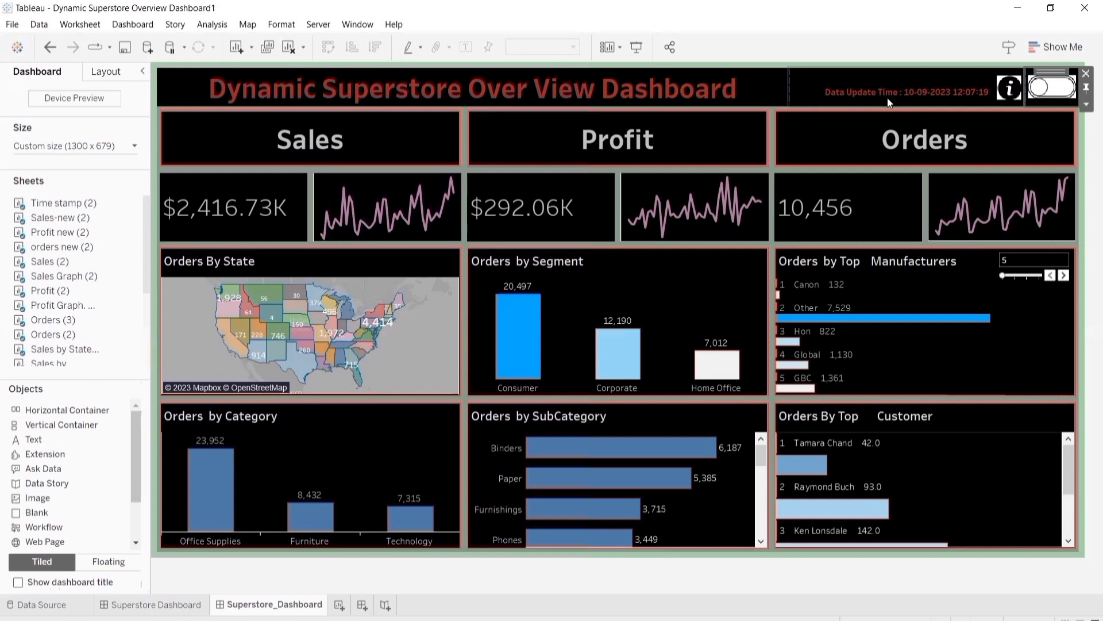
# - Return to the Book1 workbook and rename Sheet 1 as Sales
pyautogui.hotkey('alt', 'Tab')
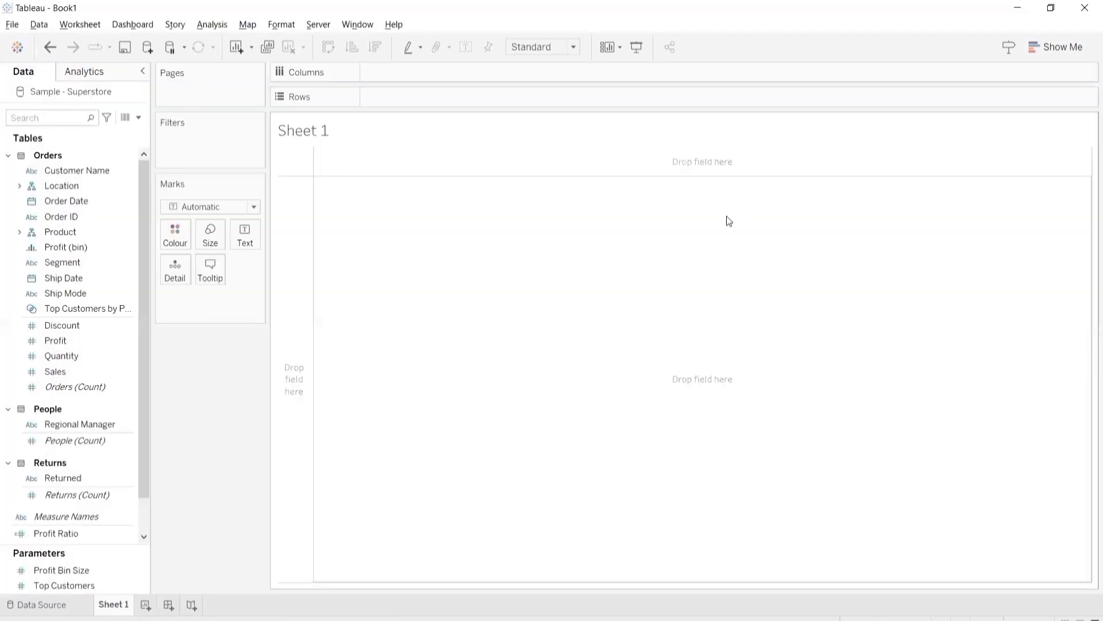
pyautogui.doubleClick(114, 604)
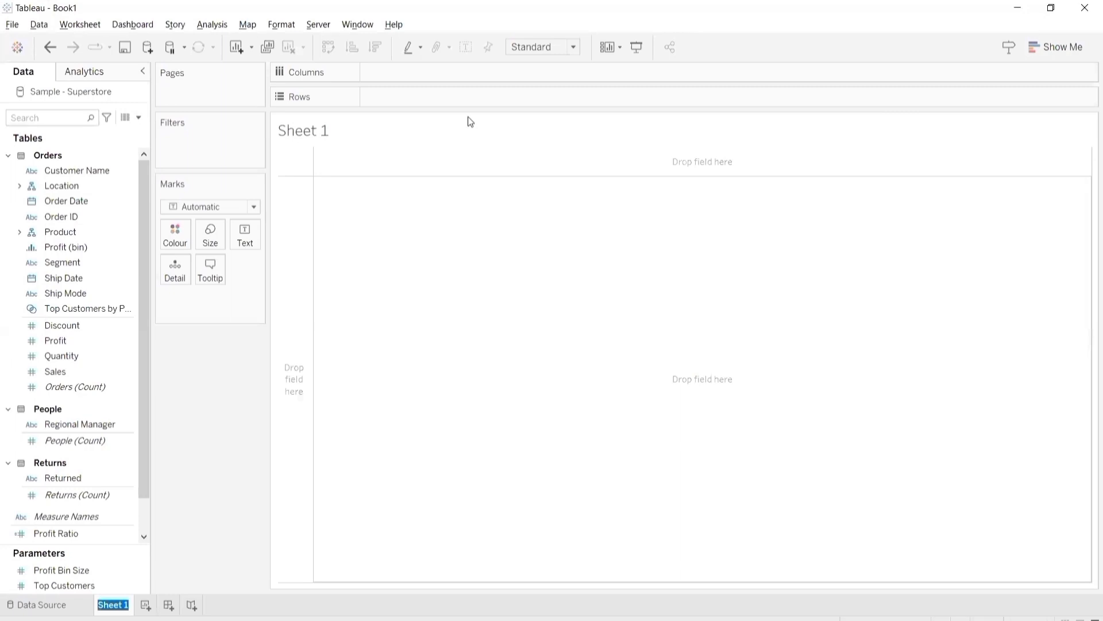
pyautogui.write('Sales')
# - Create a calculated field named "Sales n" containing the text string "Sales"
pyautogui.click(138, 118)
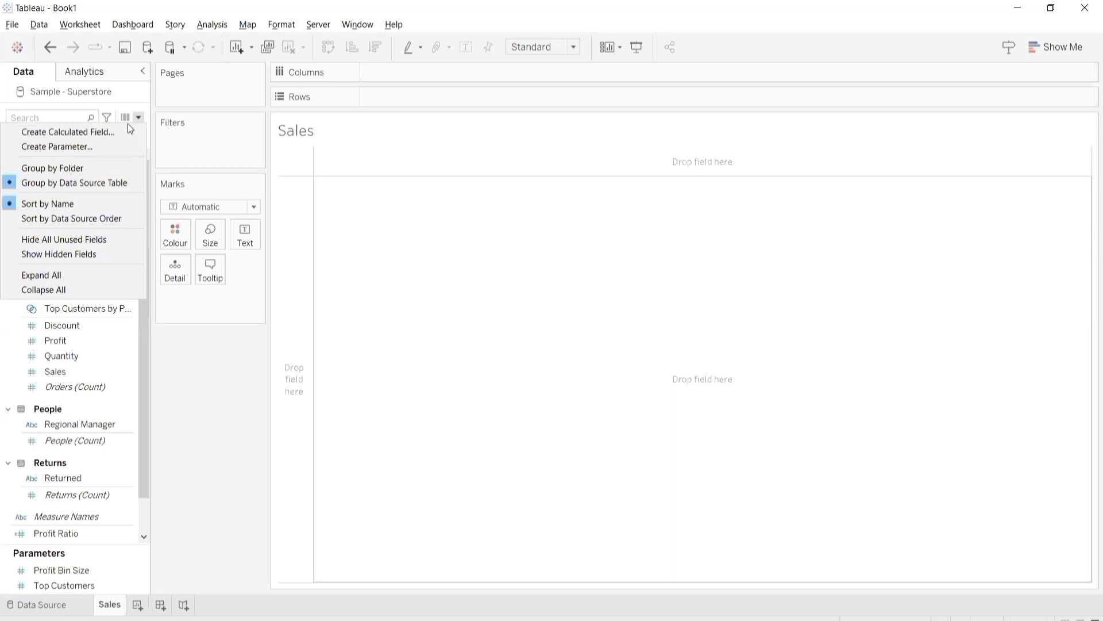
pyautogui.click(127, 131)
pyautogui.write('Sales')
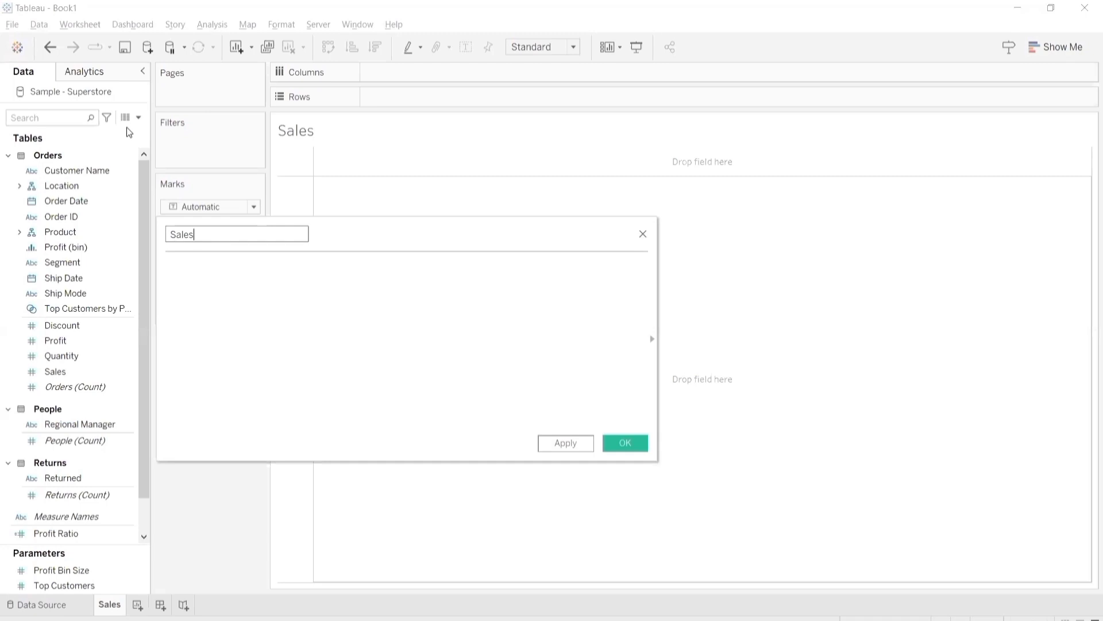
pyautogui.press('Tab')
pyautogui.write('""')
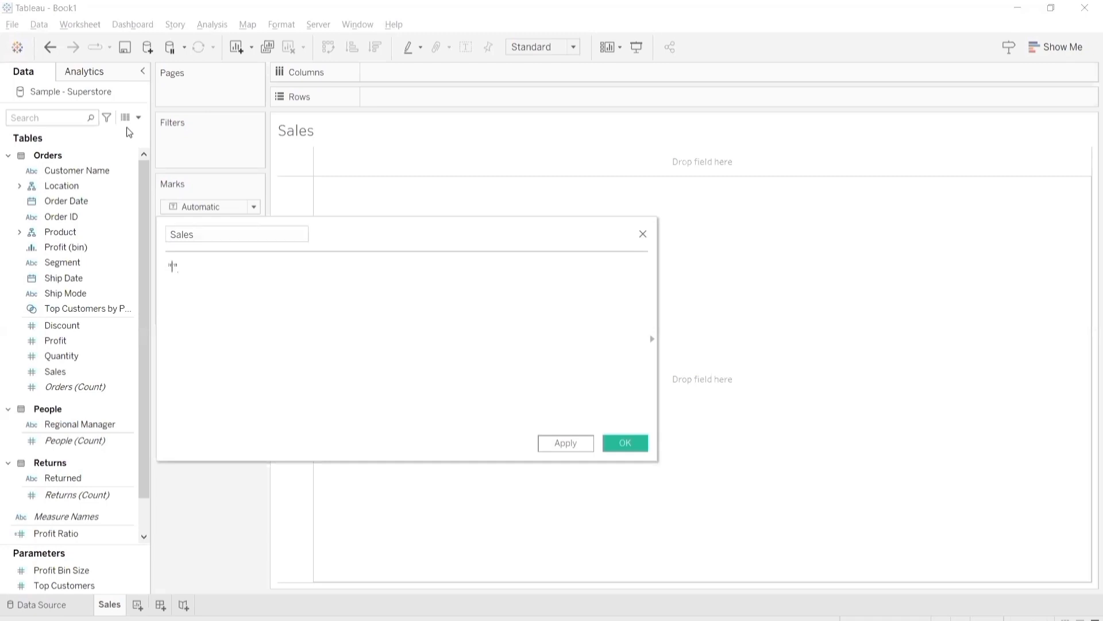
pyautogui.write('Sales')
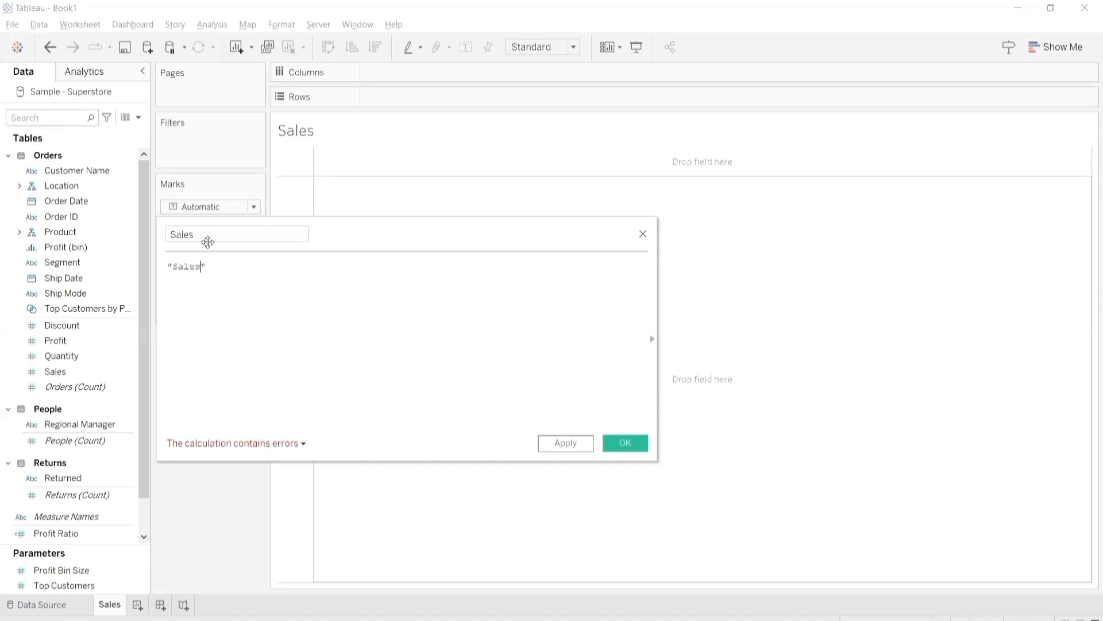
pyautogui.click(211, 234)
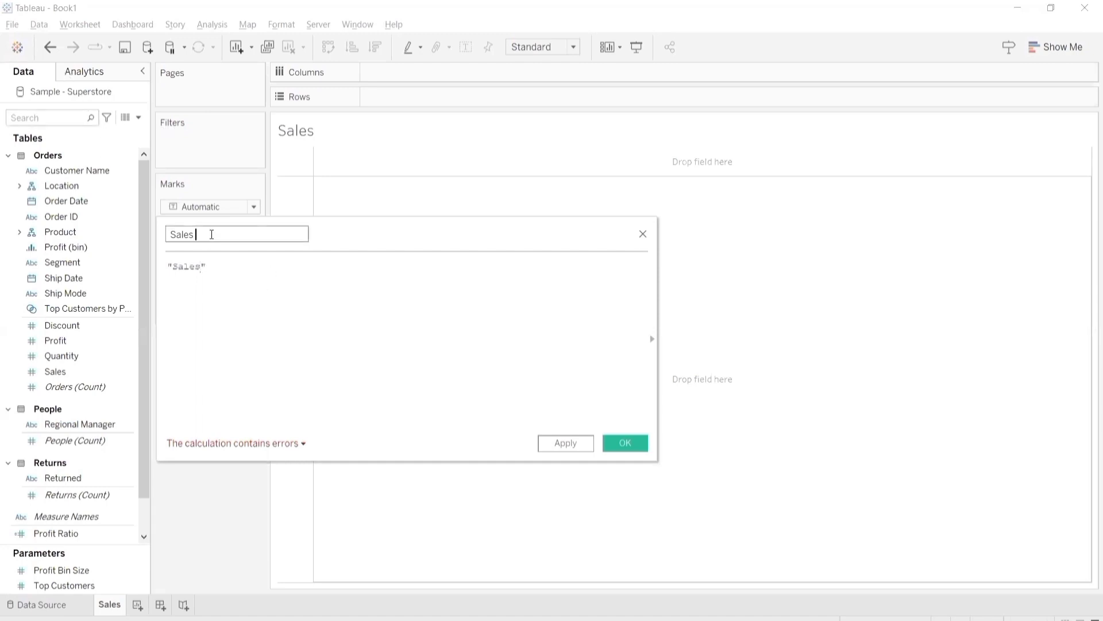
pyautogui.write('n')
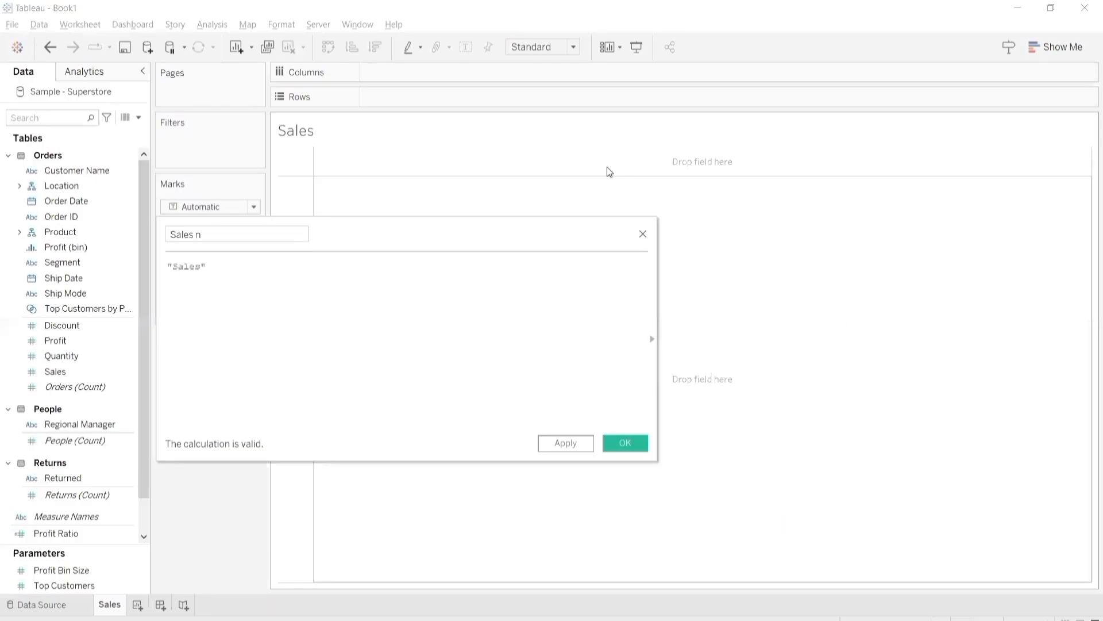
pyautogui.click(577, 446)
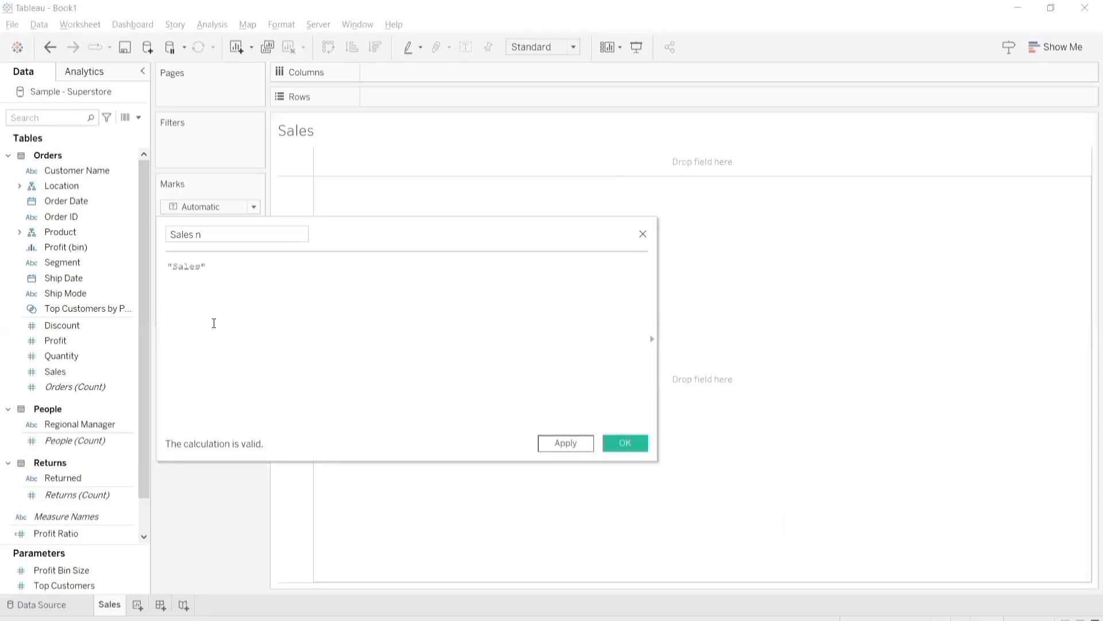
pyautogui.click(632, 446)
# - Show the Sales n field as the sheet's text mark and fit the sheet to Entire View
pyautogui.moveTo(69, 516); pyautogui.dragTo(243, 231)
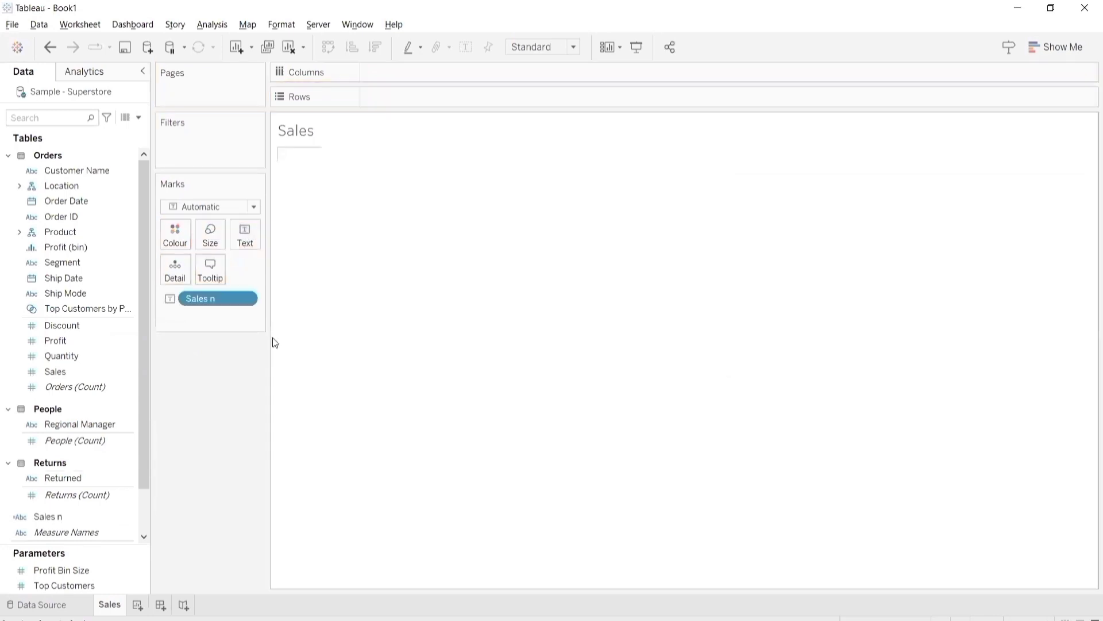
pyautogui.click(557, 49)
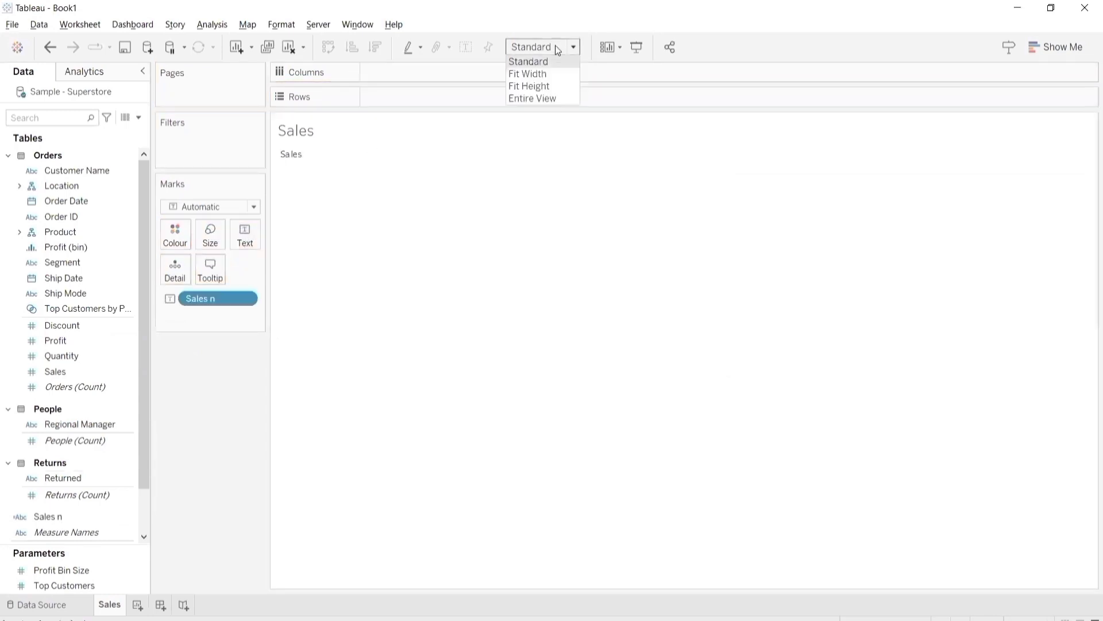
pyautogui.click(543, 99)
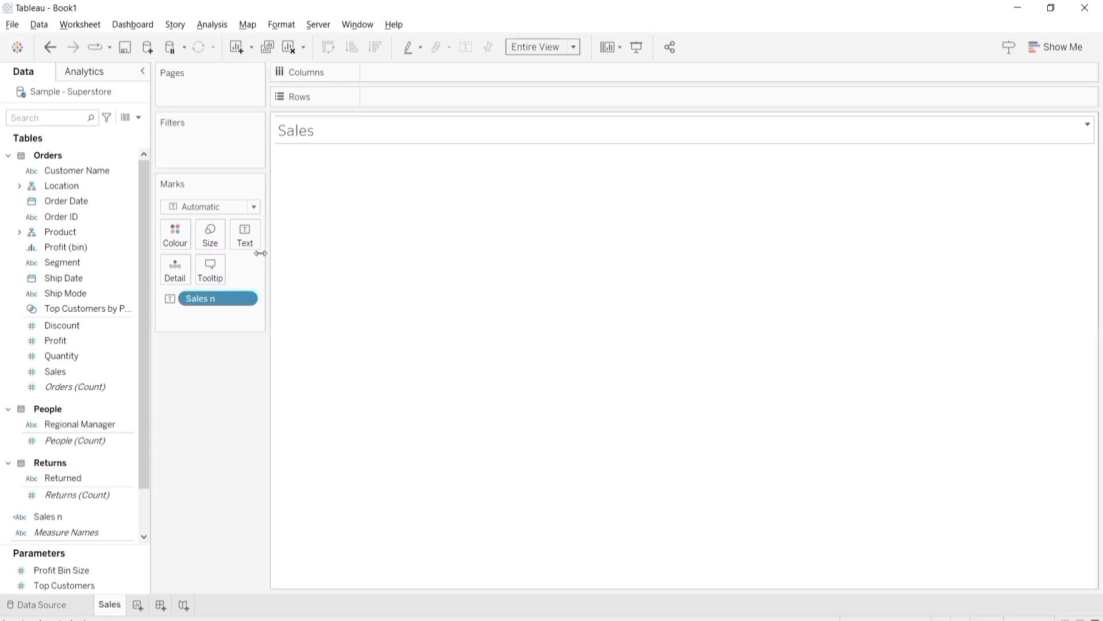
# - Format the Sales n label text in Tableau Medium, size 28, bold
pyautogui.click(256, 234)
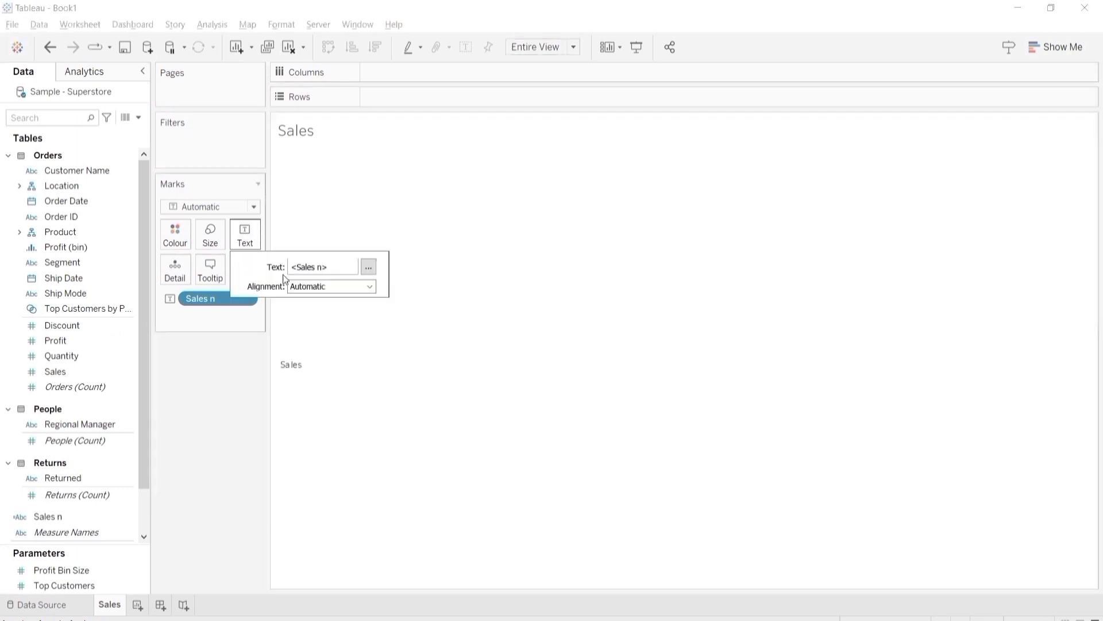
pyautogui.click(369, 266)
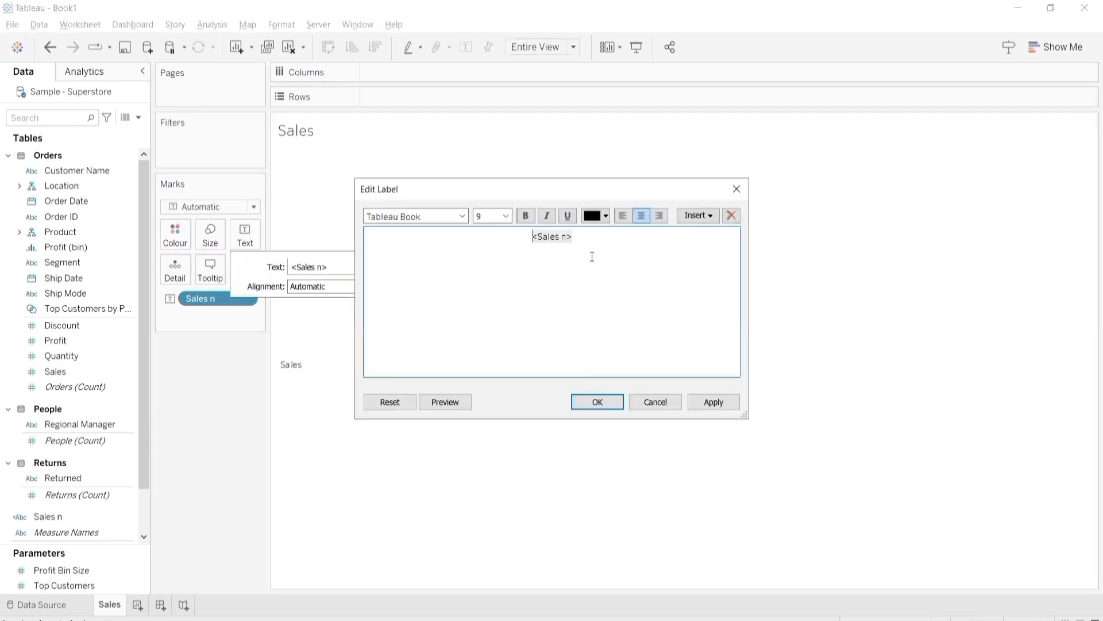
pyautogui.click(506, 217)
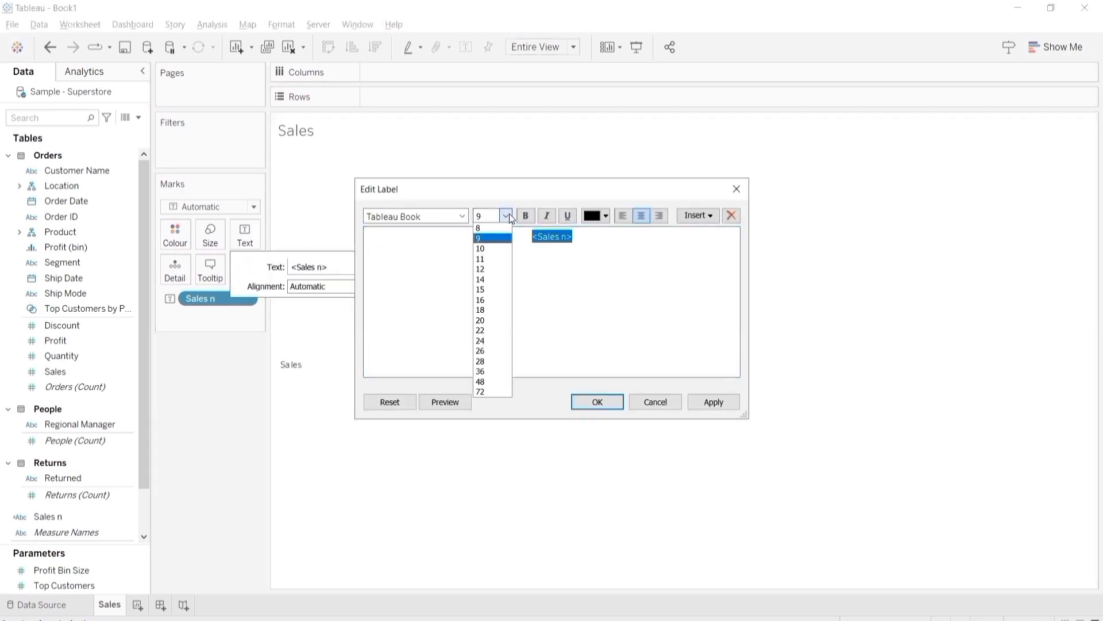
pyautogui.click(494, 362)
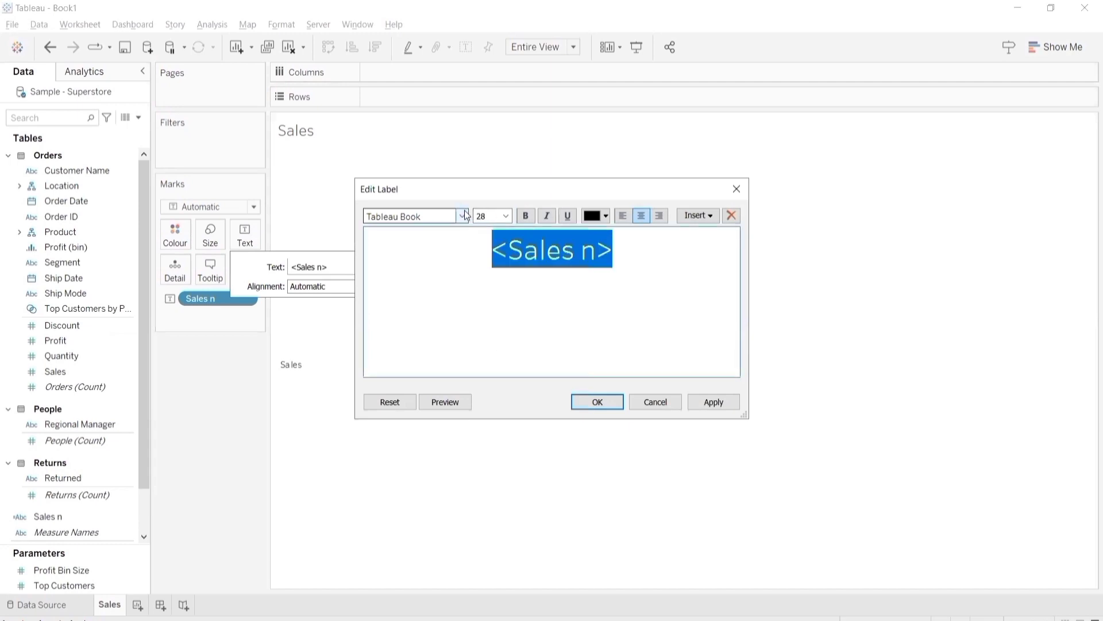
pyautogui.click(463, 216)
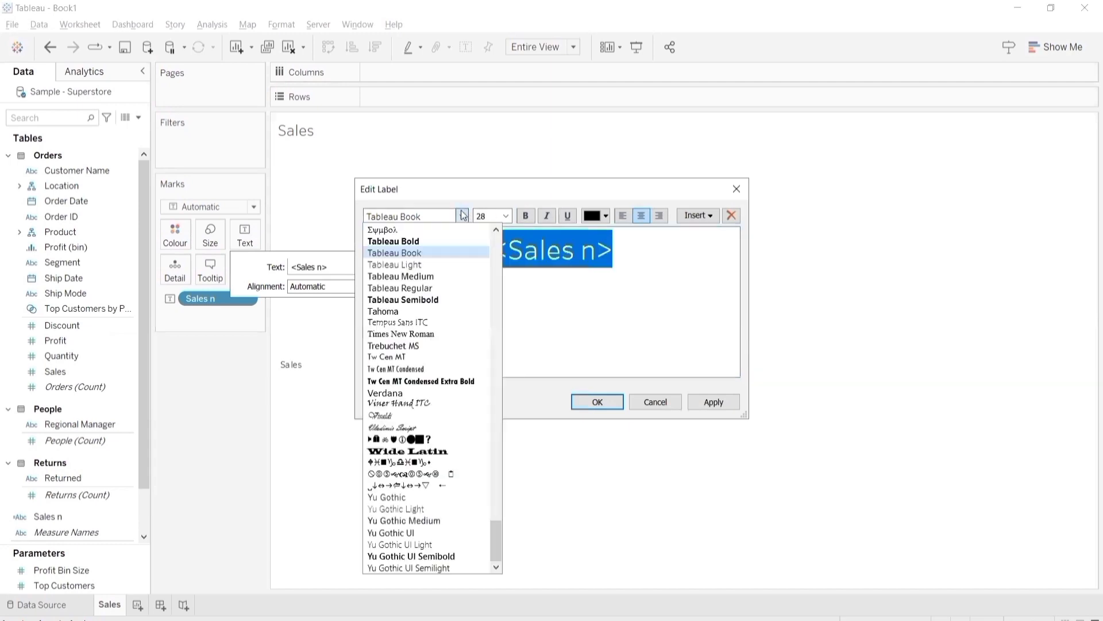
pyautogui.click(452, 277)
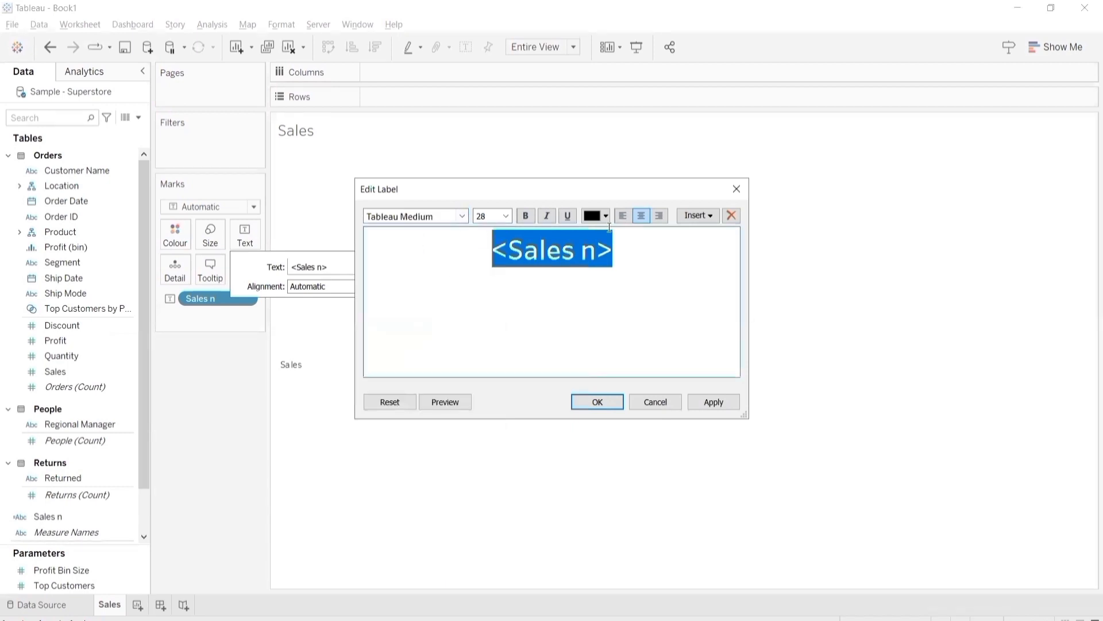
pyautogui.click(525, 215)
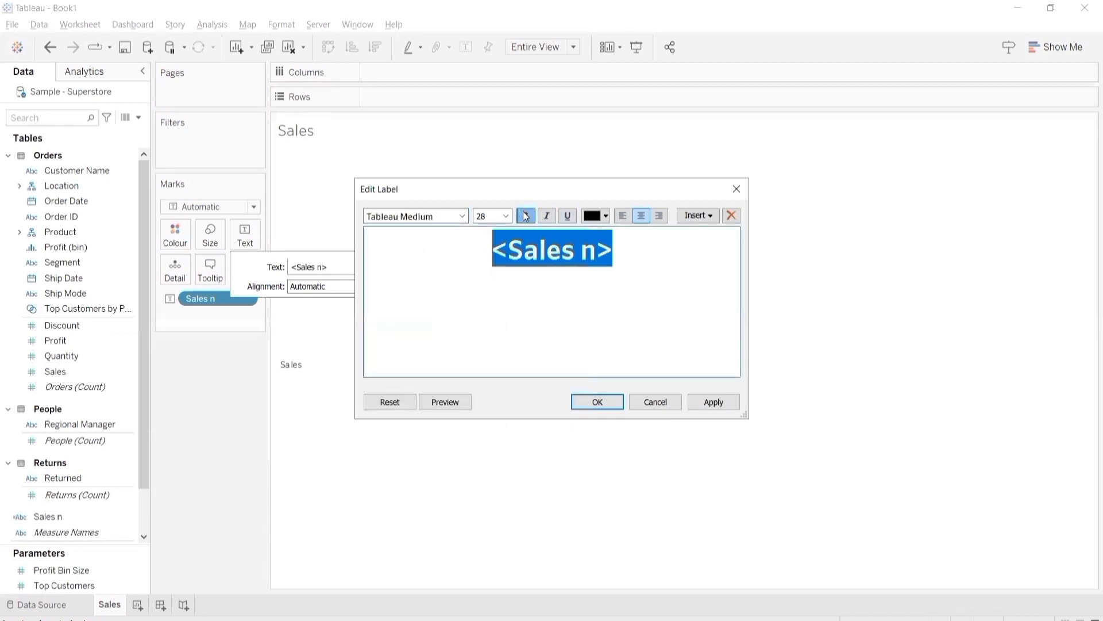
pyautogui.click(717, 402)
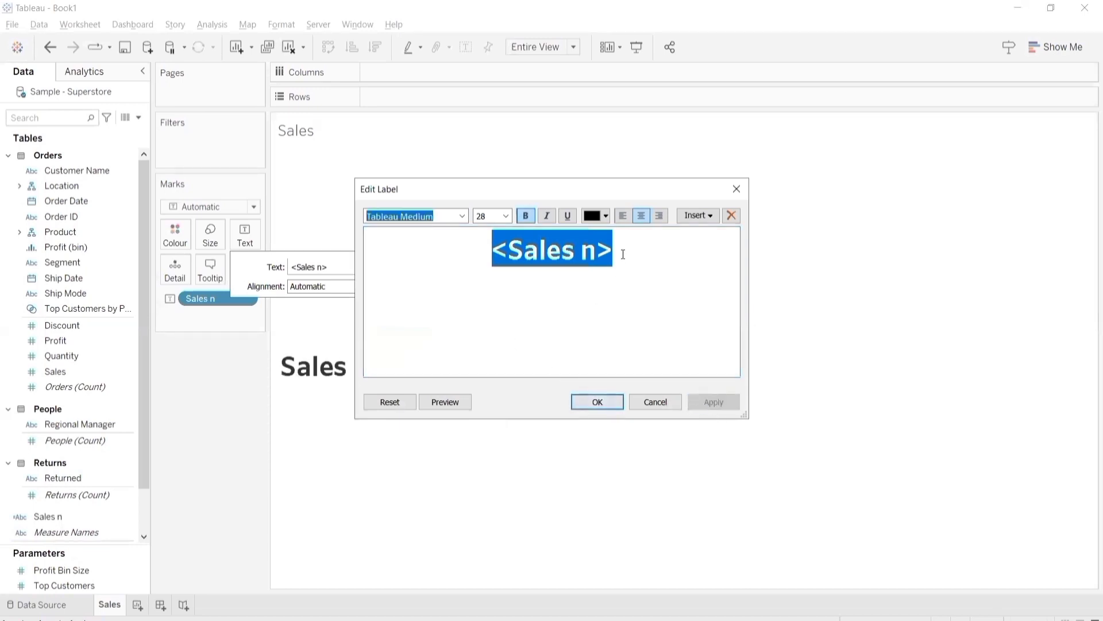
pyautogui.click(607, 404)
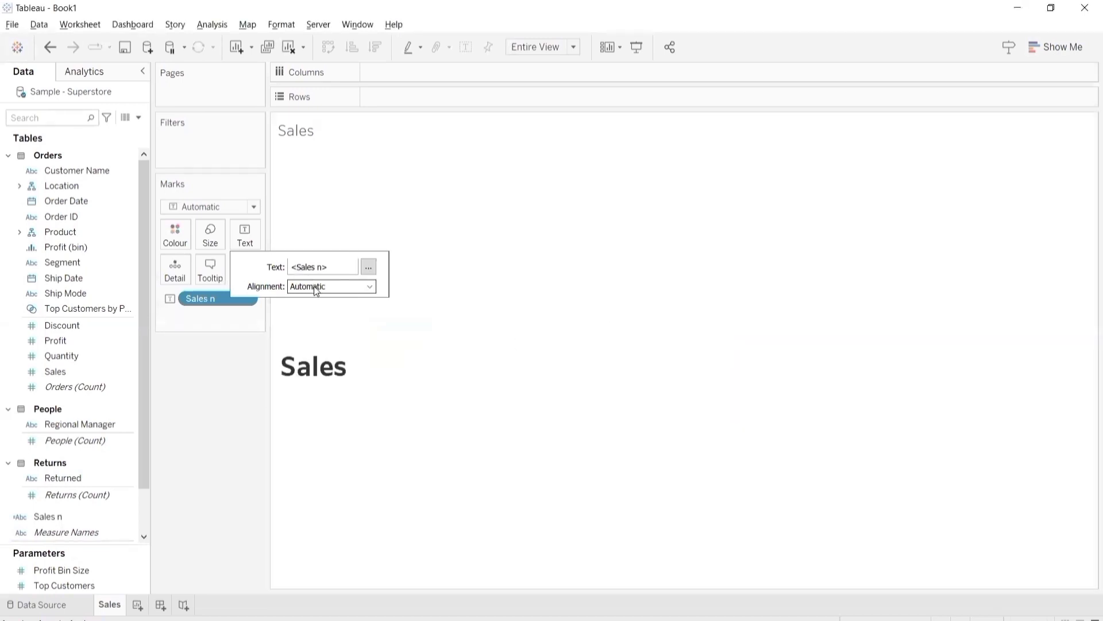
# - Centre the Sales label text horizontally on the Sales sheet
pyautogui.click(313, 287)
pyautogui.click(331, 346)
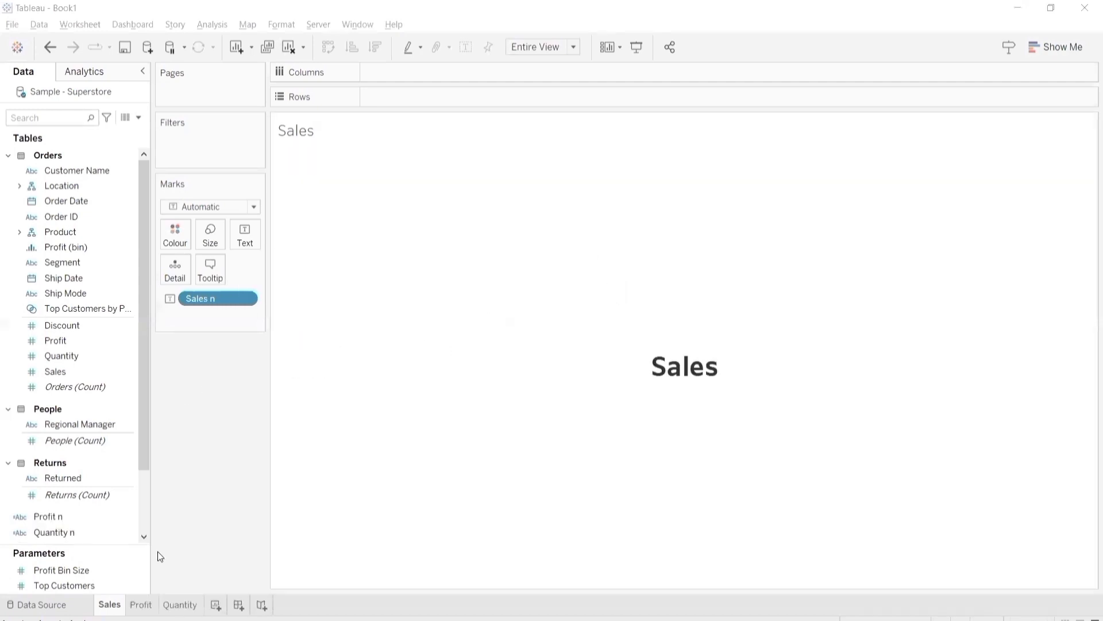
# - Review the matching header labels on the Profit and Quantity sheets
pyautogui.click(142, 607)
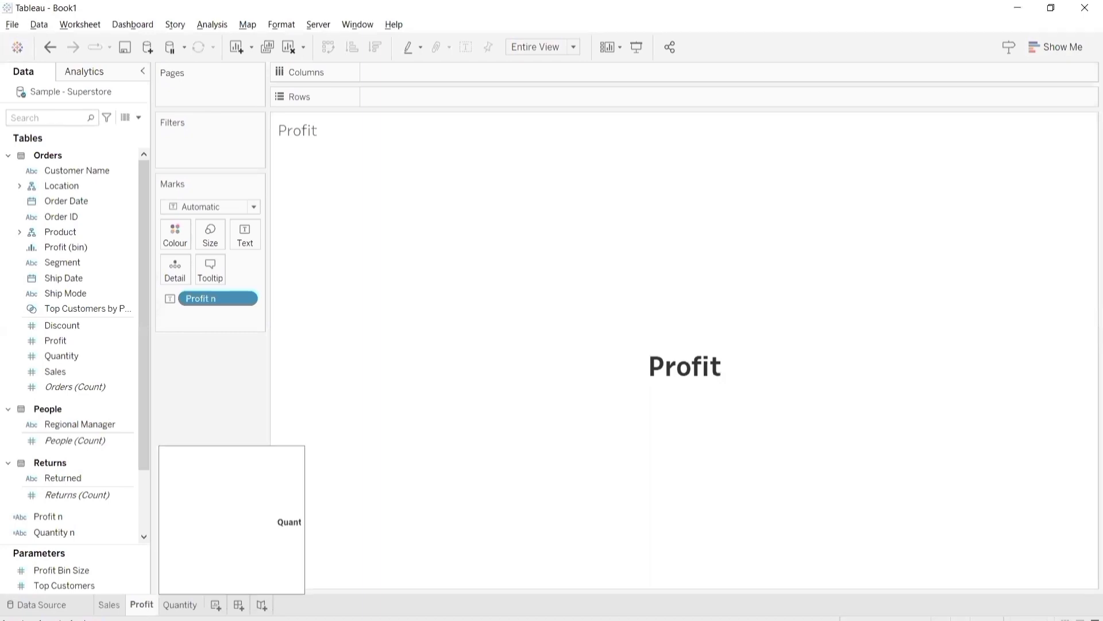
pyautogui.click(180, 604)
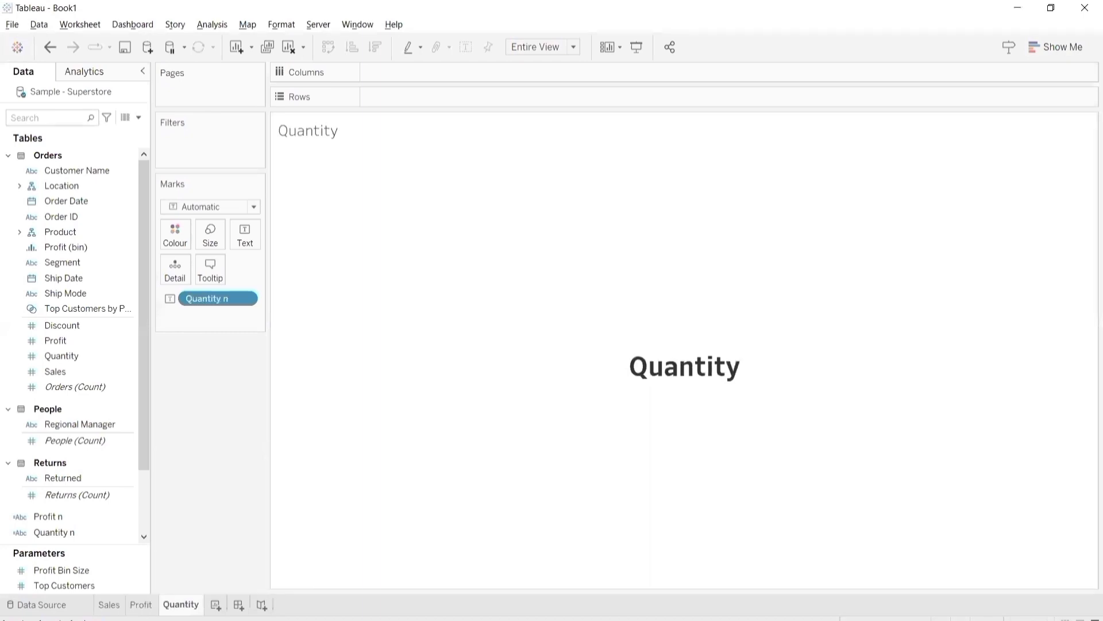
pyautogui.moveTo(181, 605)
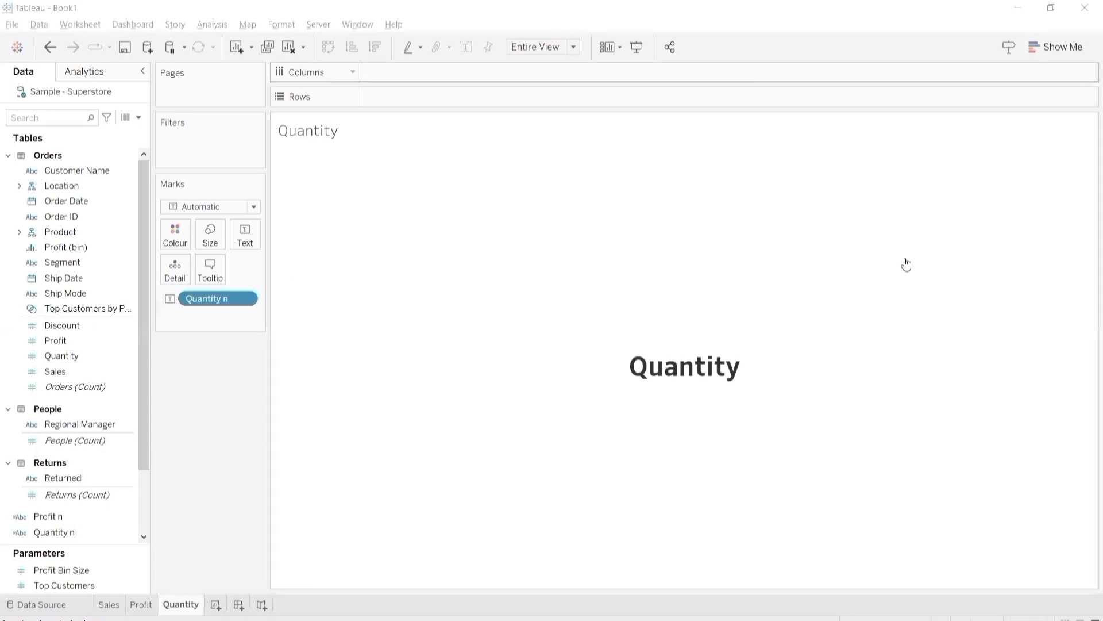
pyautogui.moveTo(900, 264)
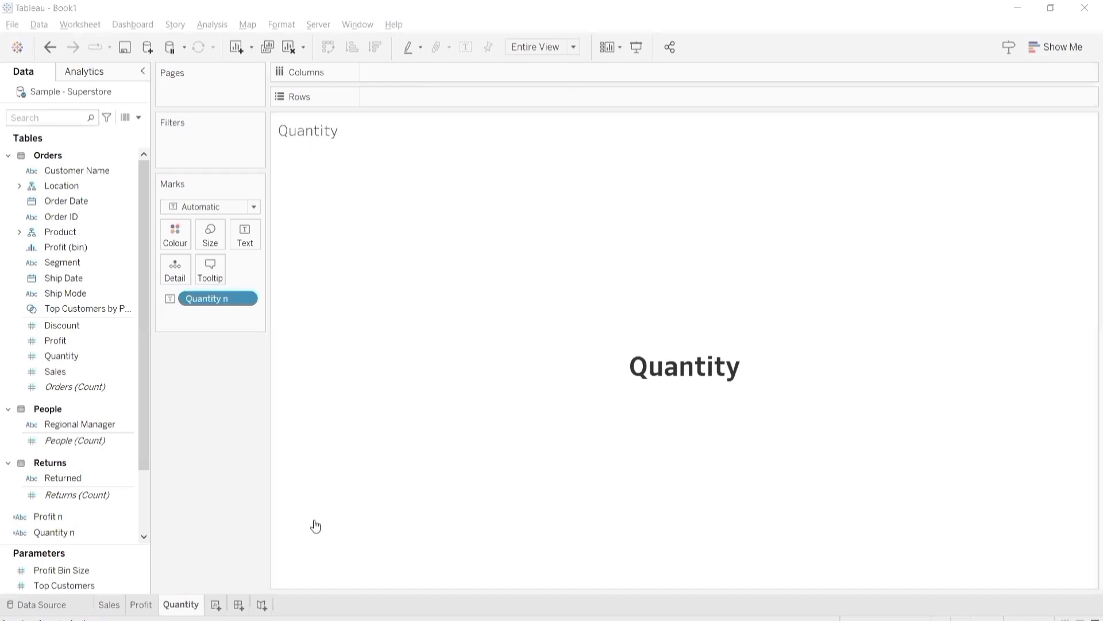
# - Add a new worksheet after Quantity and name it Sales KPI
pyautogui.click(216, 604)
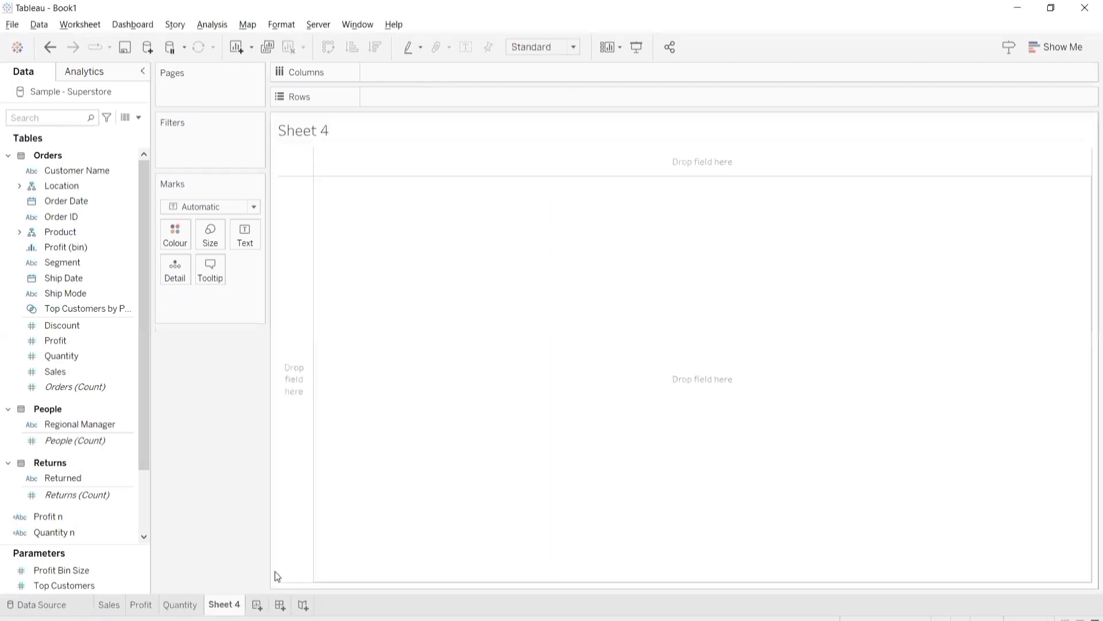
pyautogui.doubleClick(229, 604)
pyautogui.write('Sales KPI')
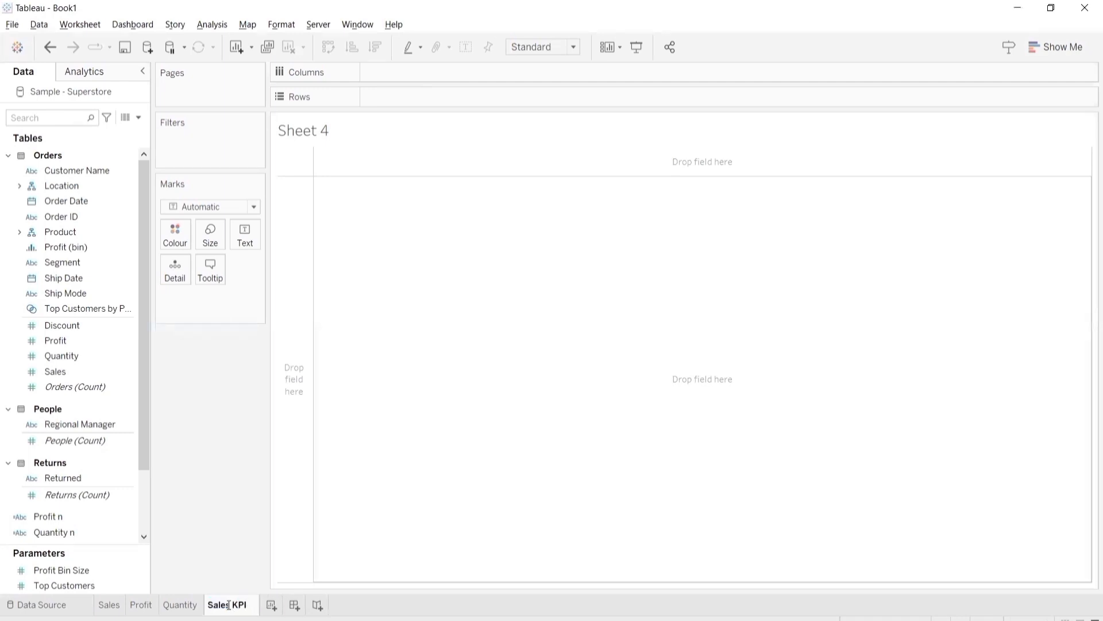
pyautogui.press('Return')
# - Show the Sales measure as the text mark on the Sales KPI sheet
pyautogui.click(50, 345)
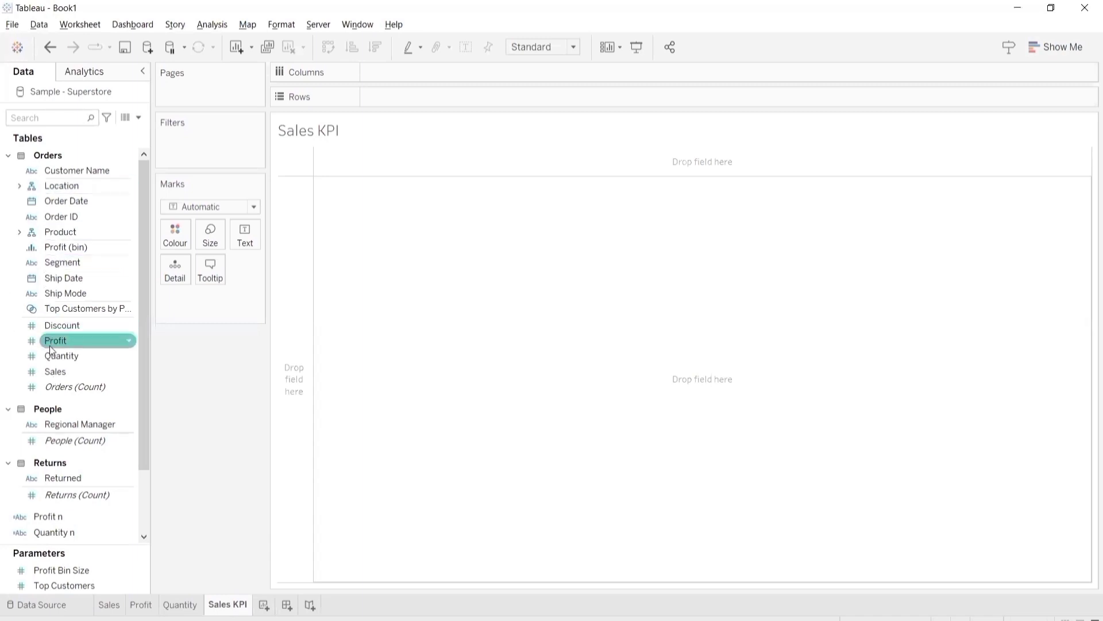
pyautogui.moveTo(53, 371); pyautogui.dragTo(229, 275)
pyautogui.moveTo(237, 239); pyautogui.dragTo(240, 232)
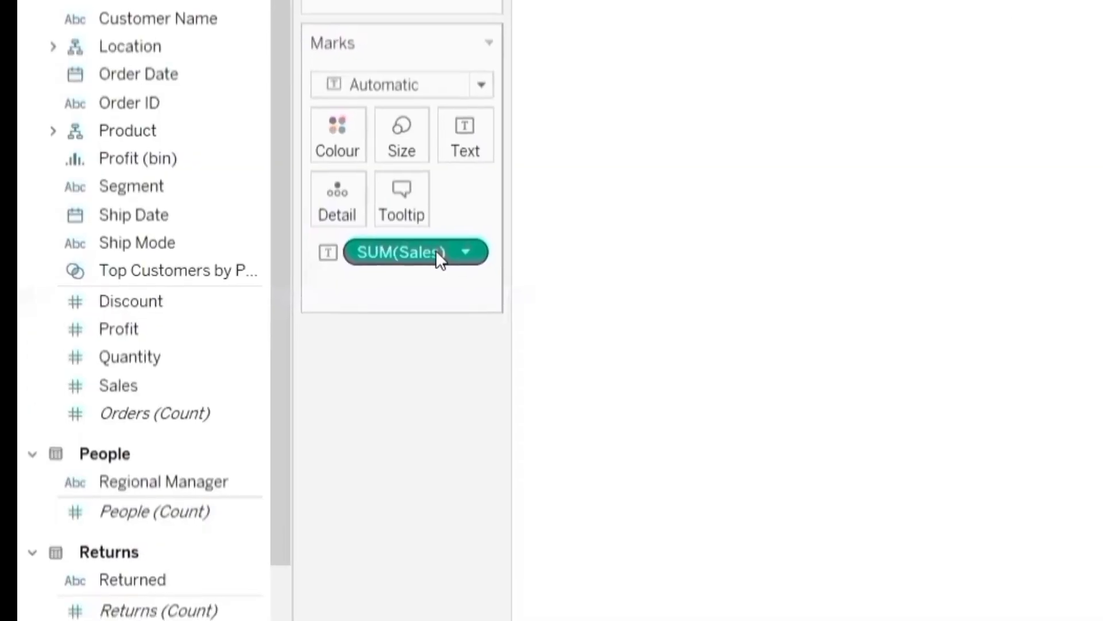
# - Format the SUM(Sales) number as Number (Custom) with display units Thousands (K) and the prefix $
pyautogui.rightClick(436, 256)
pyautogui.click(503, 372)
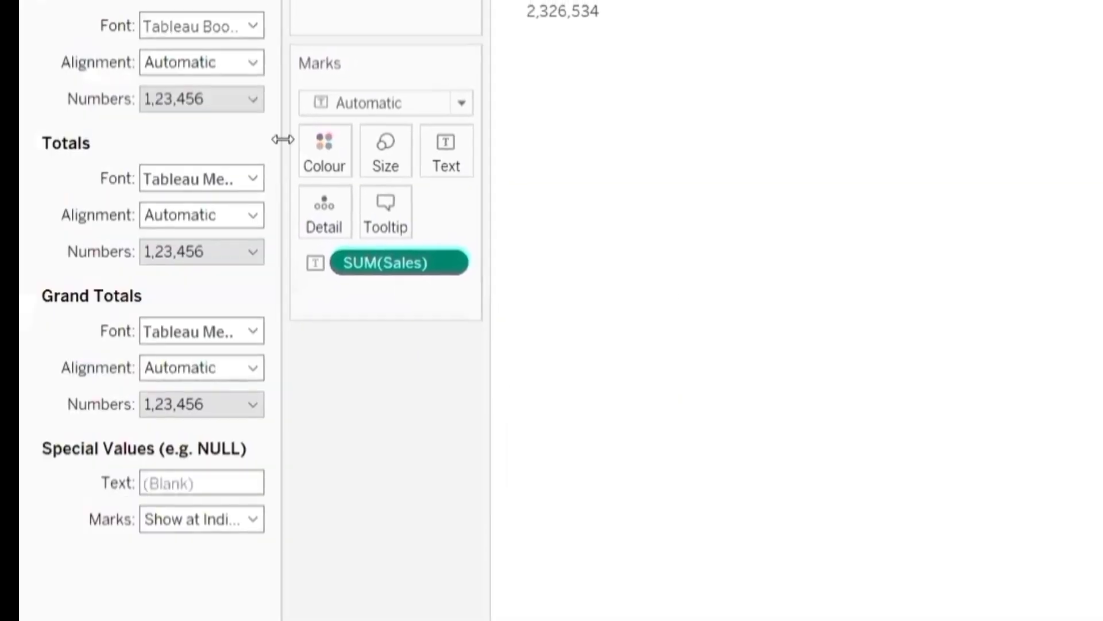
pyautogui.click(217, 102)
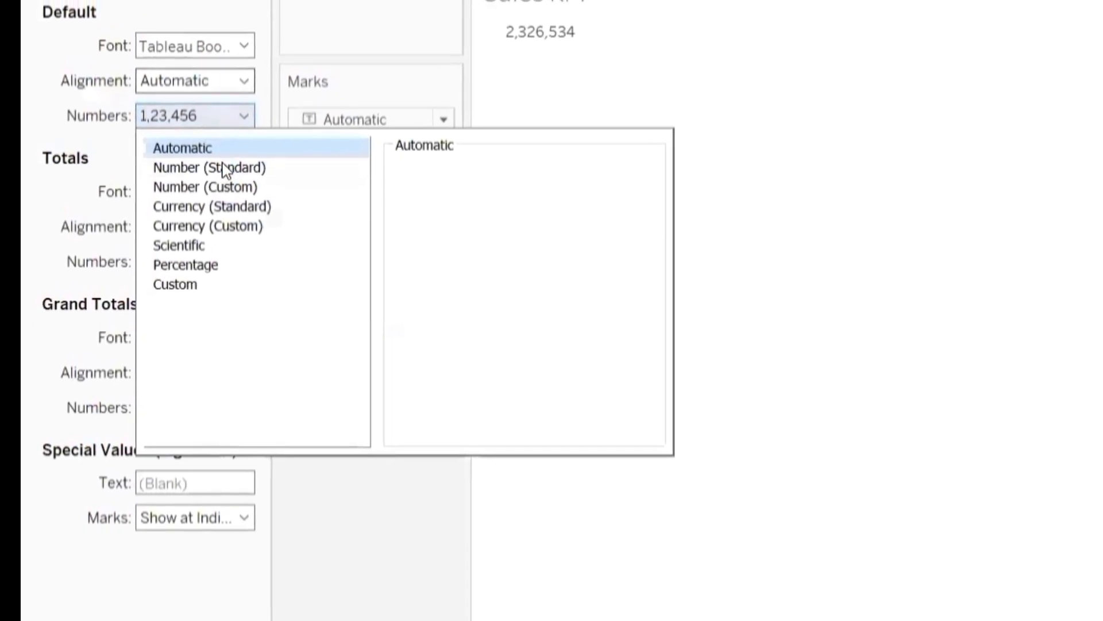
pyautogui.click(224, 190)
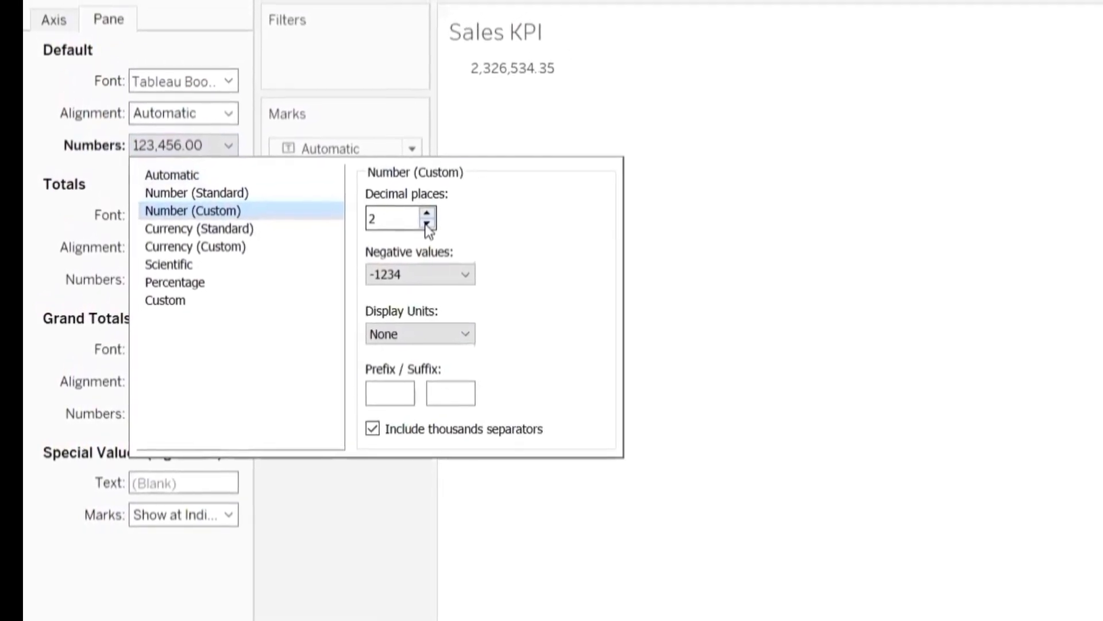
pyautogui.click(437, 341)
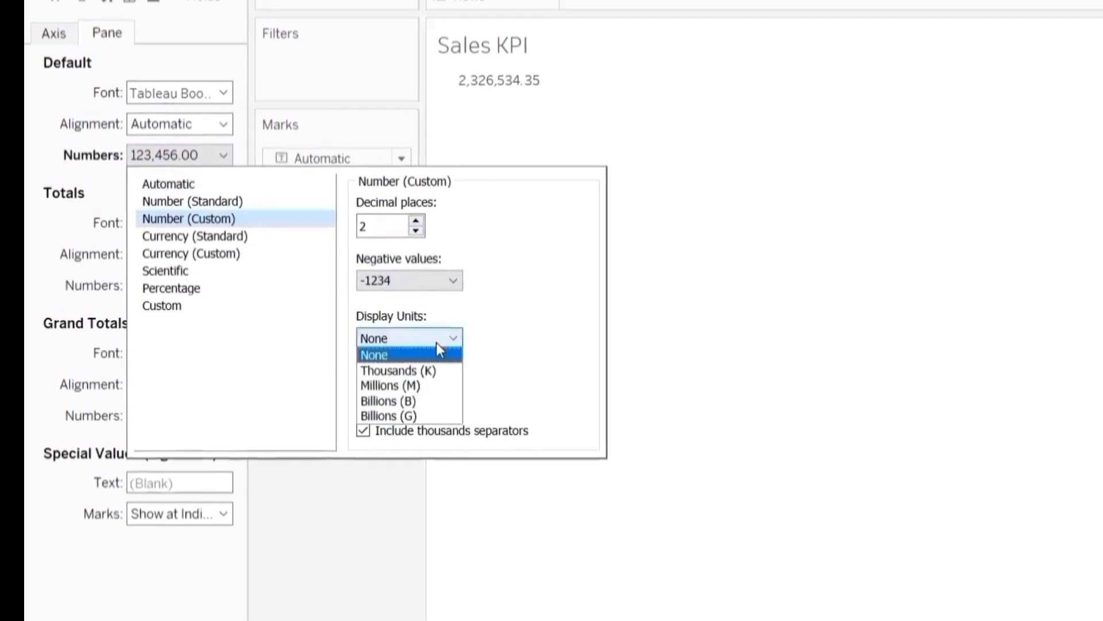
pyautogui.click(427, 371)
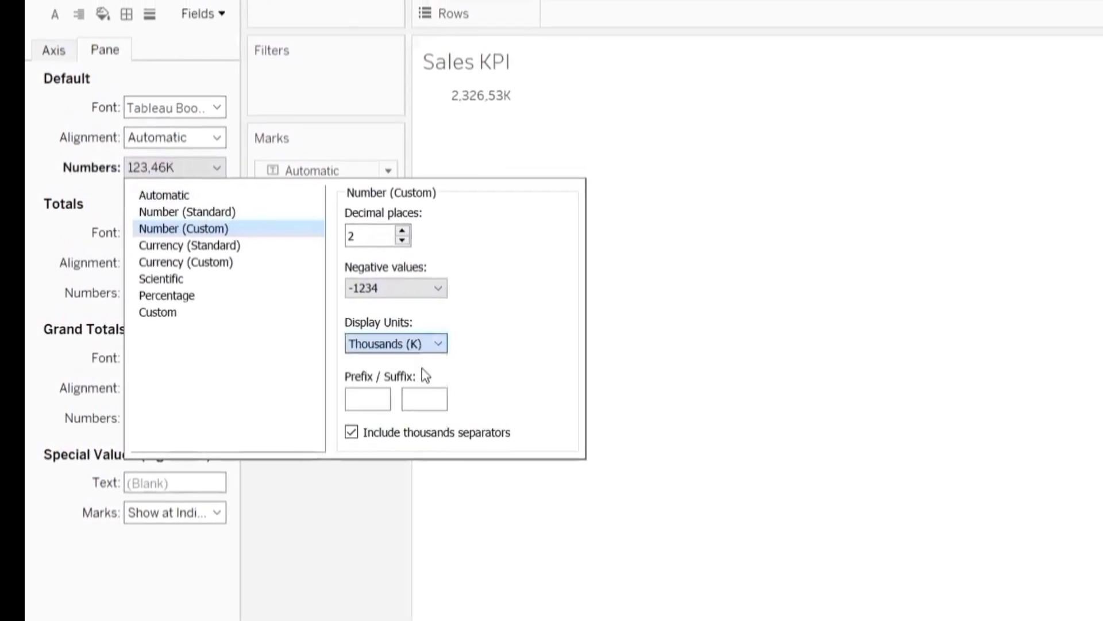
pyautogui.click(371, 404)
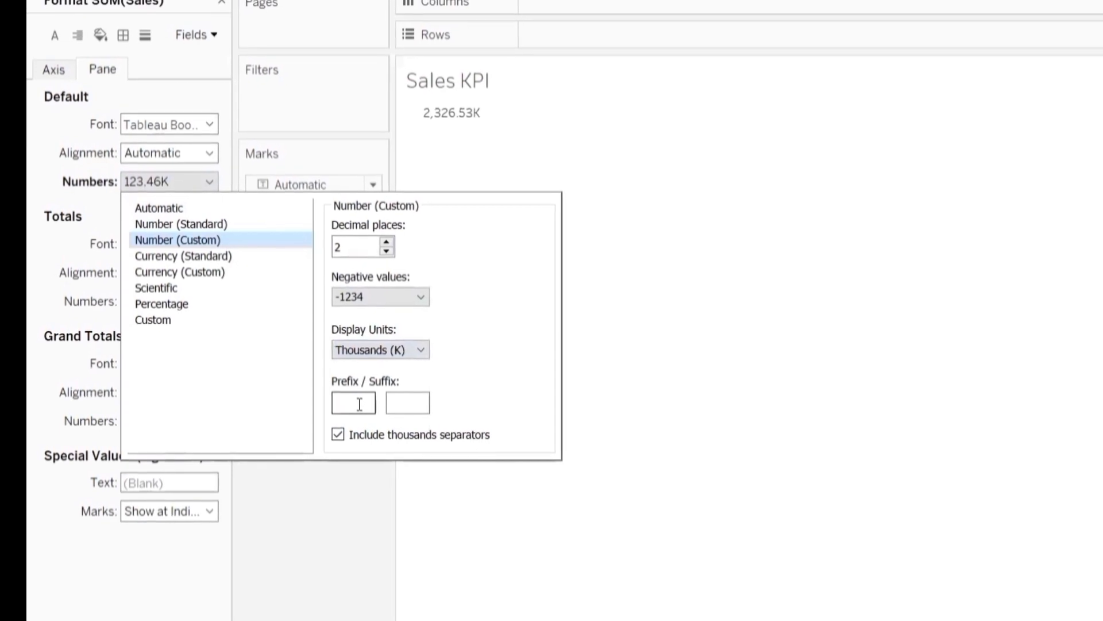
pyautogui.write('$')
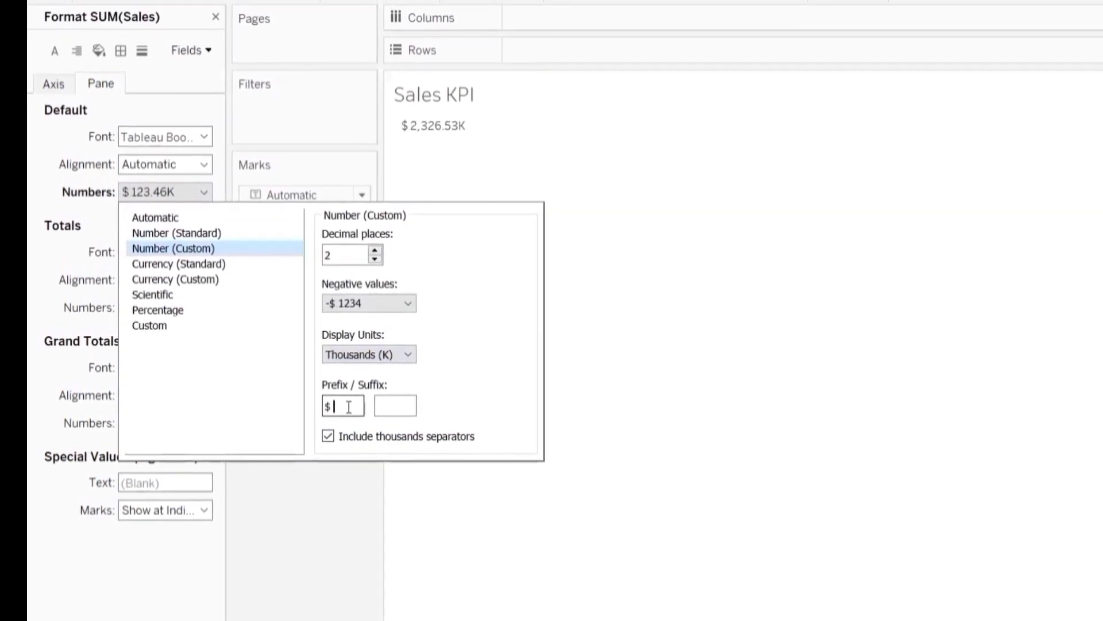
# - Set the default pane font size of the SUM(Sales) figure to 24
pyautogui.click(162, 149)
pyautogui.click(162, 201)
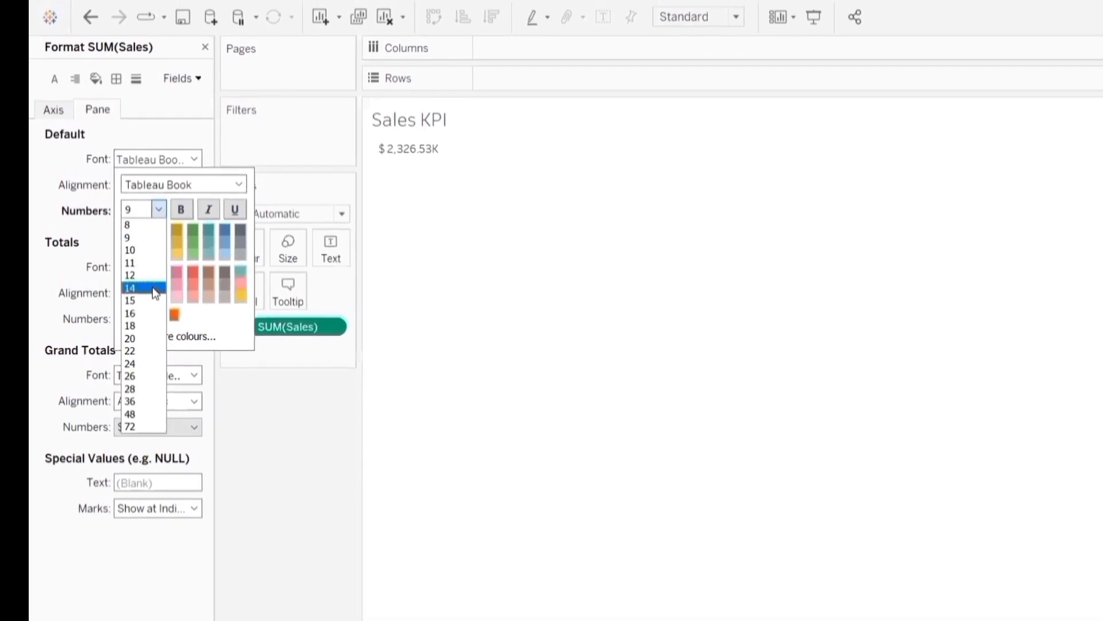
pyautogui.click(151, 364)
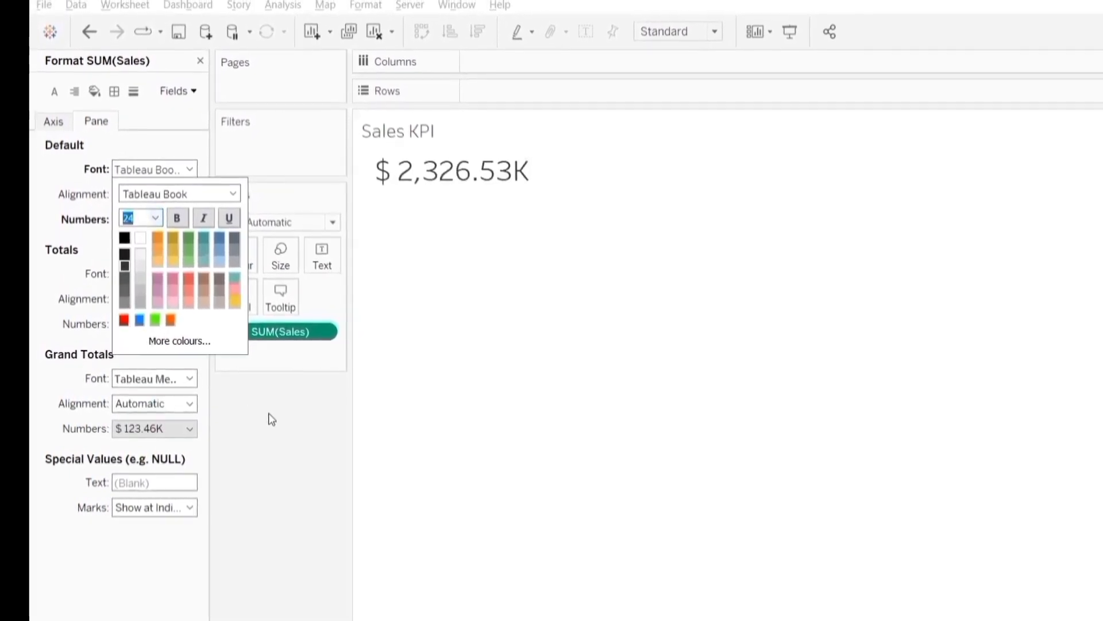
pyautogui.click(272, 419)
# - Fit the Sales KPI sheet to Entire View and centre its text horizontally
pyautogui.click(678, 31)
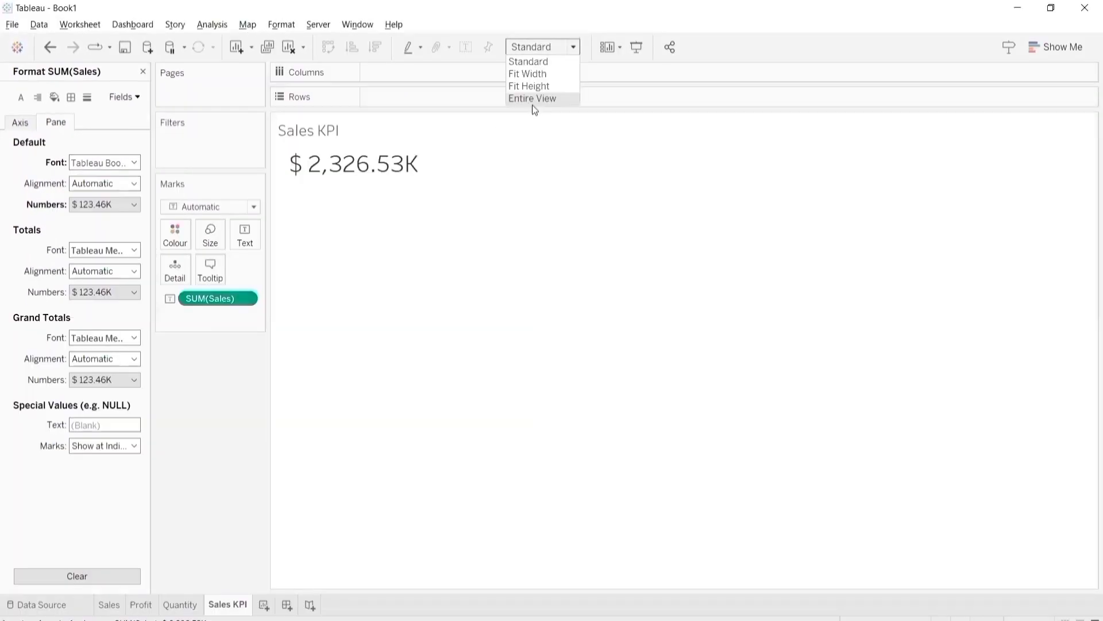
pyautogui.click(541, 100)
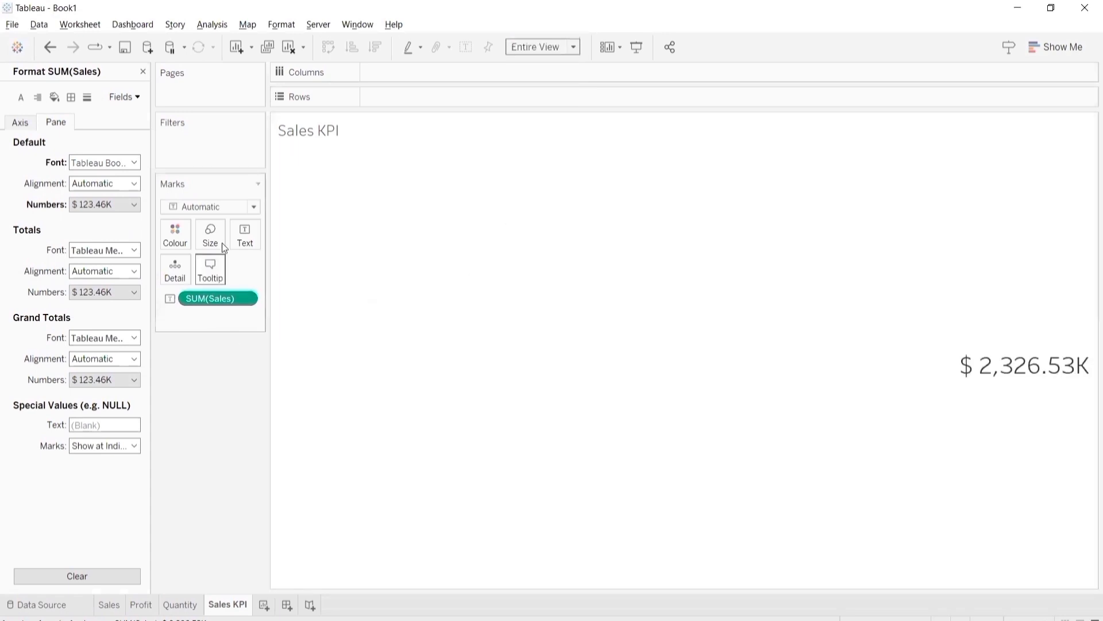
pyautogui.click(248, 243)
pyautogui.click(331, 286)
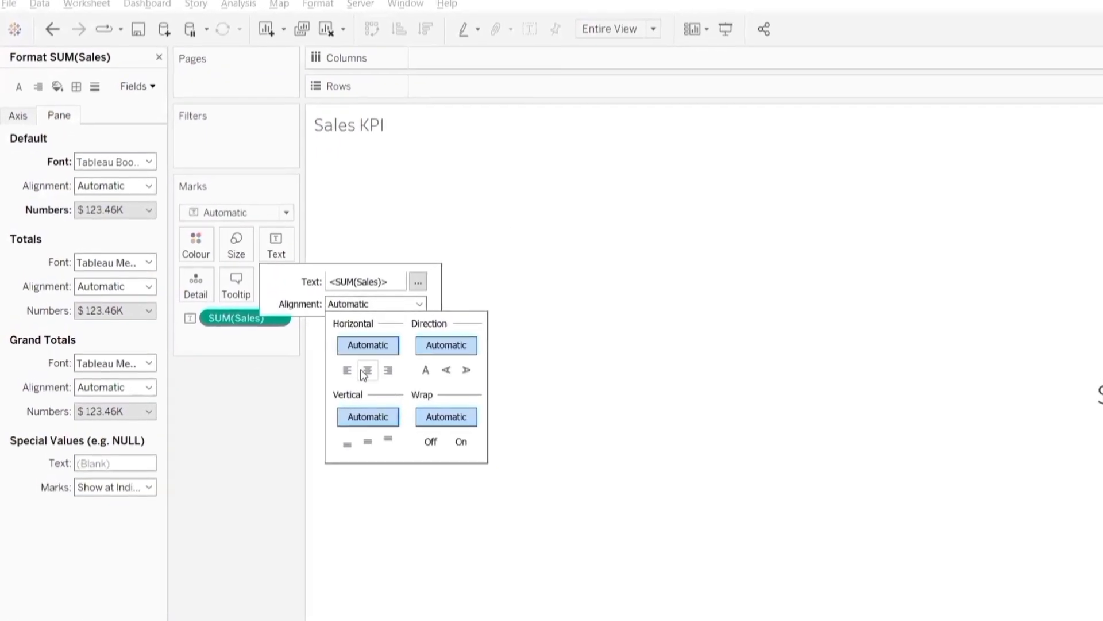
pyautogui.click(326, 346)
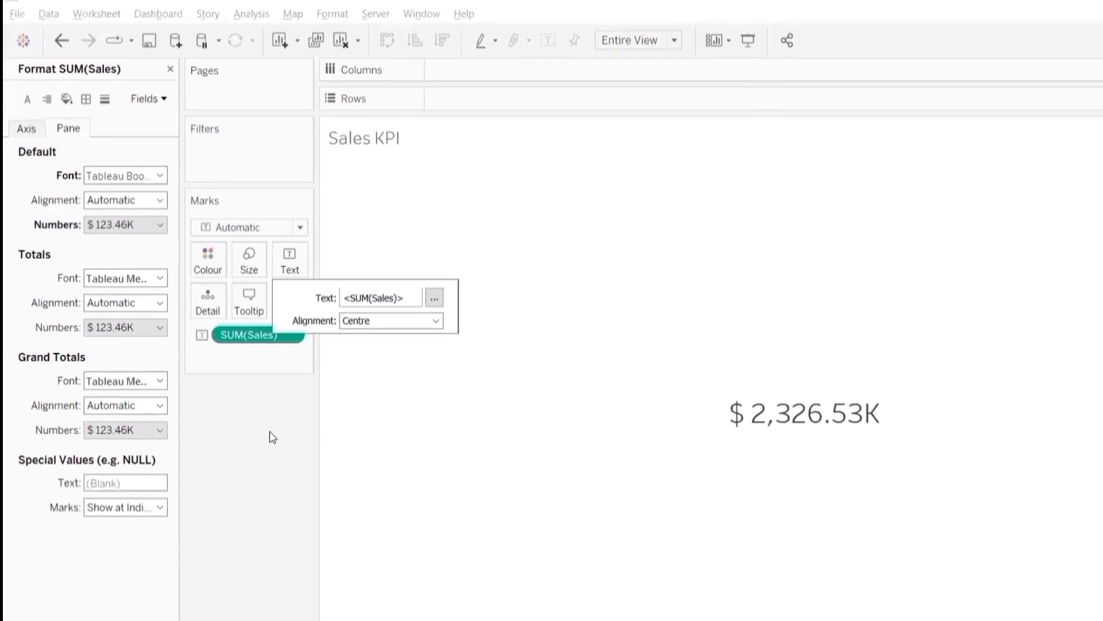
pyautogui.click(278, 439)
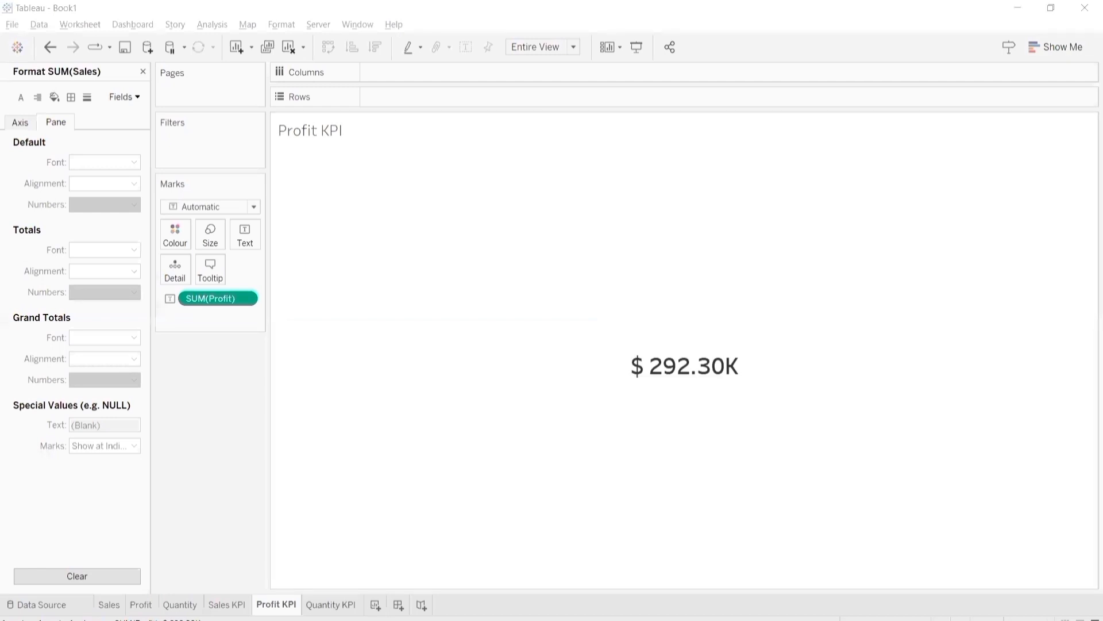
# - Add a new worksheet after Quantity KPI and place Order Date on Columns as a continuous Month
pyautogui.click(344, 604)
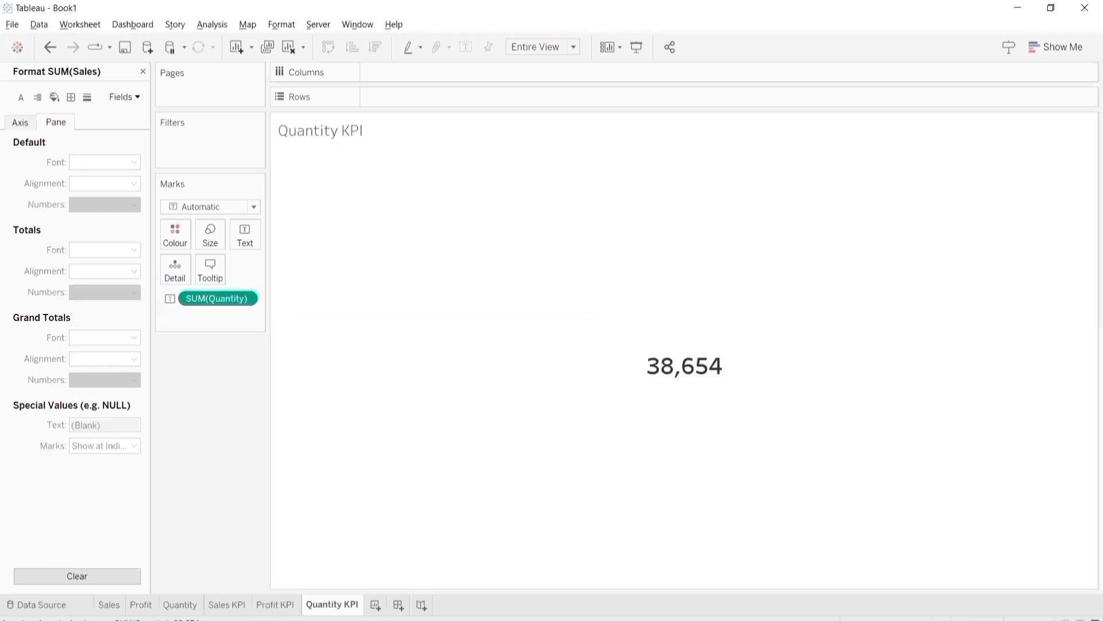
pyautogui.click(374, 604)
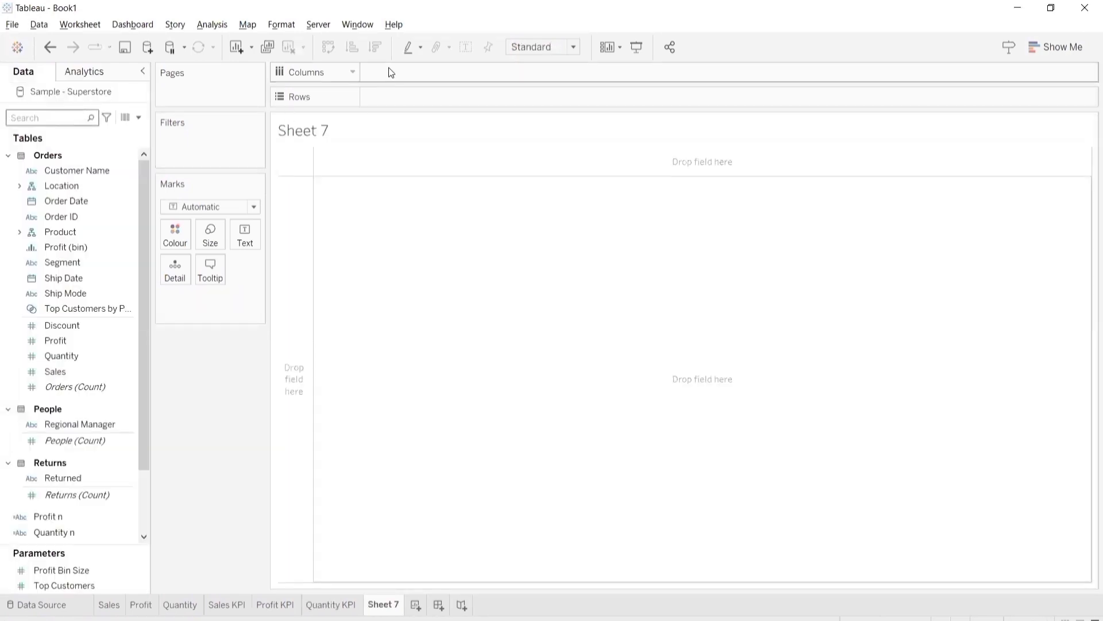
pyautogui.click(115, 222)
pyautogui.moveTo(89, 216); pyautogui.dragTo(161, 368)
pyautogui.click(66, 200)
pyautogui.moveTo(66, 201); pyautogui.dragTo(463, 73)
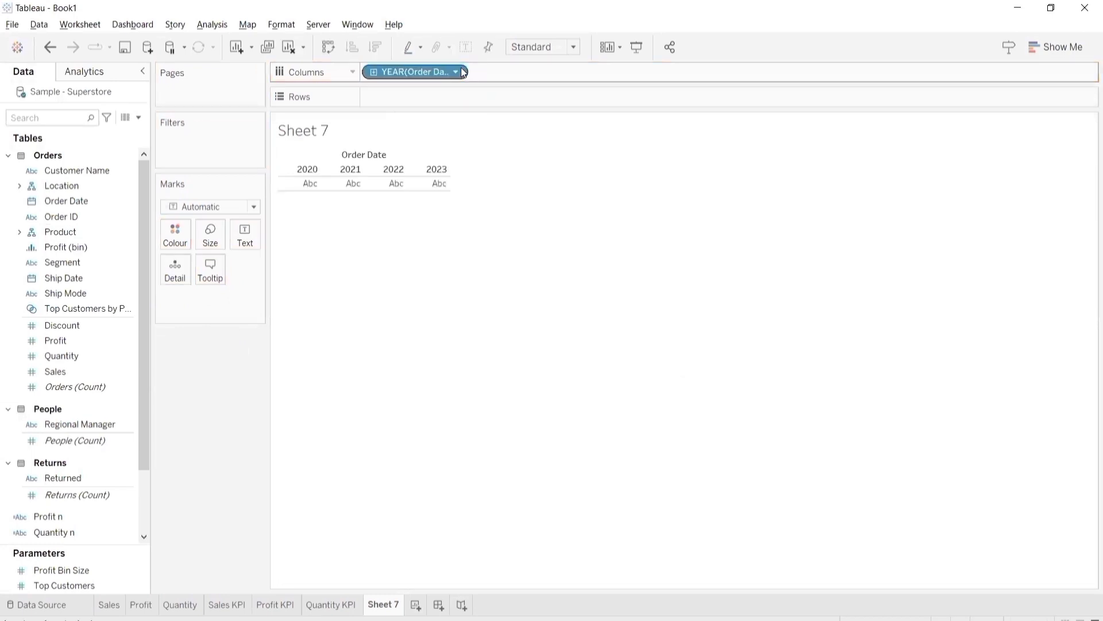
pyautogui.click(462, 70)
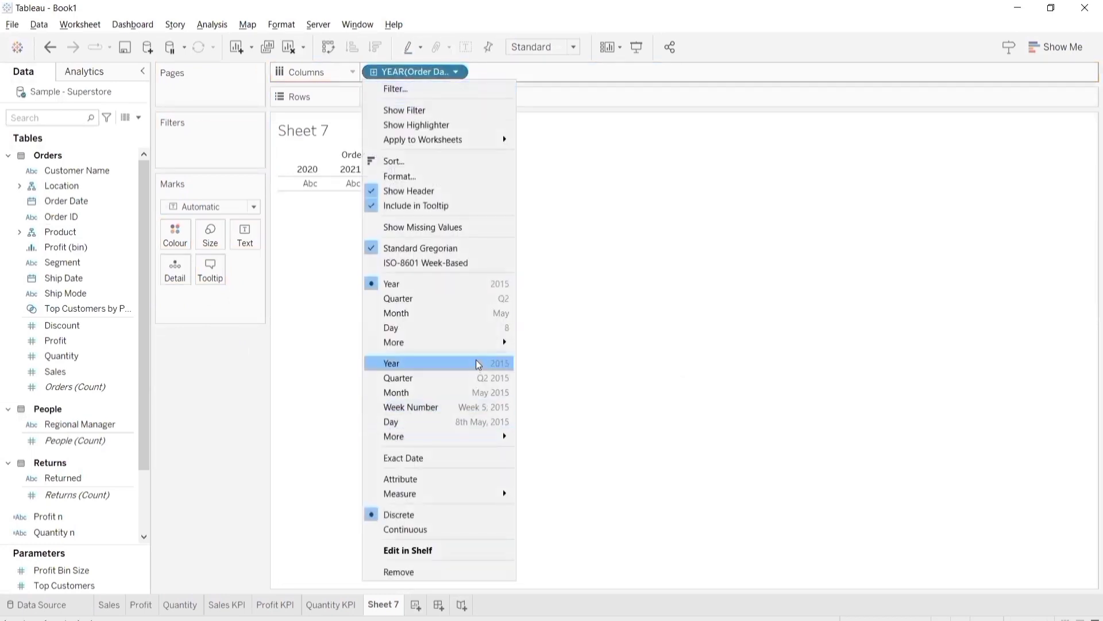
pyautogui.click(478, 391)
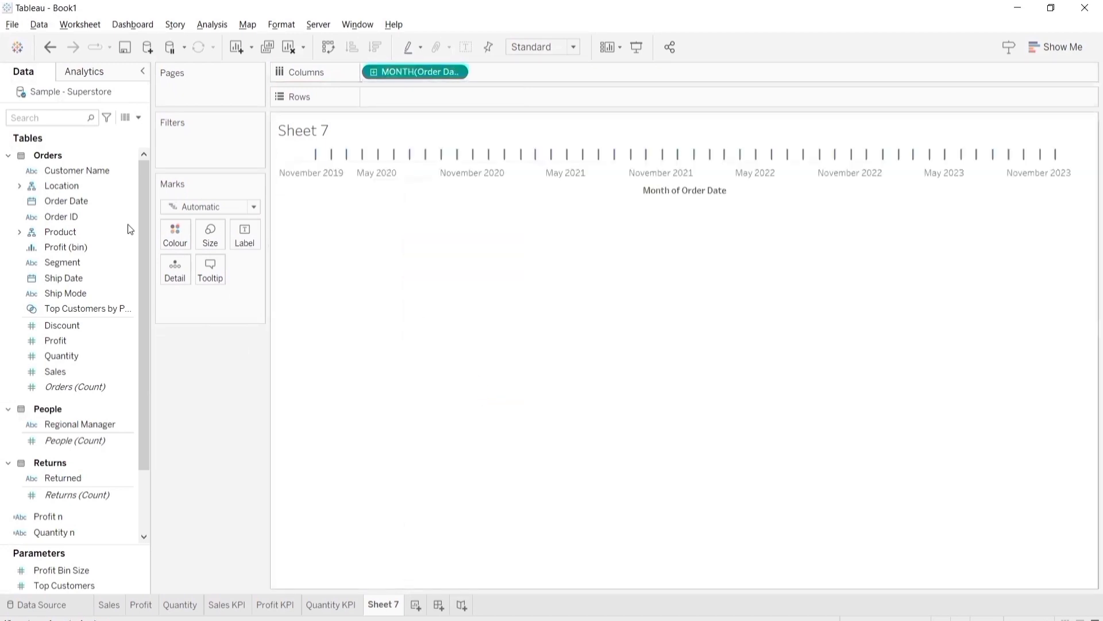
# - Find the Sales measure and place it on Rows to plot the monthly sales line
pyautogui.click(62, 117)
pyautogui.write('sa')
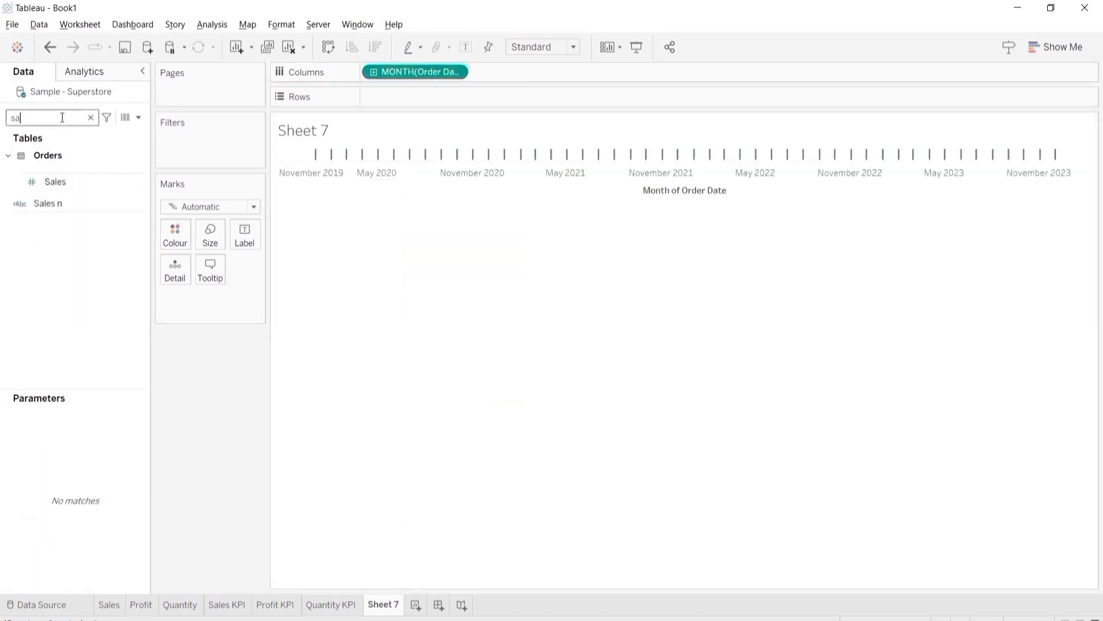
pyautogui.moveTo(56, 182); pyautogui.dragTo(405, 108)
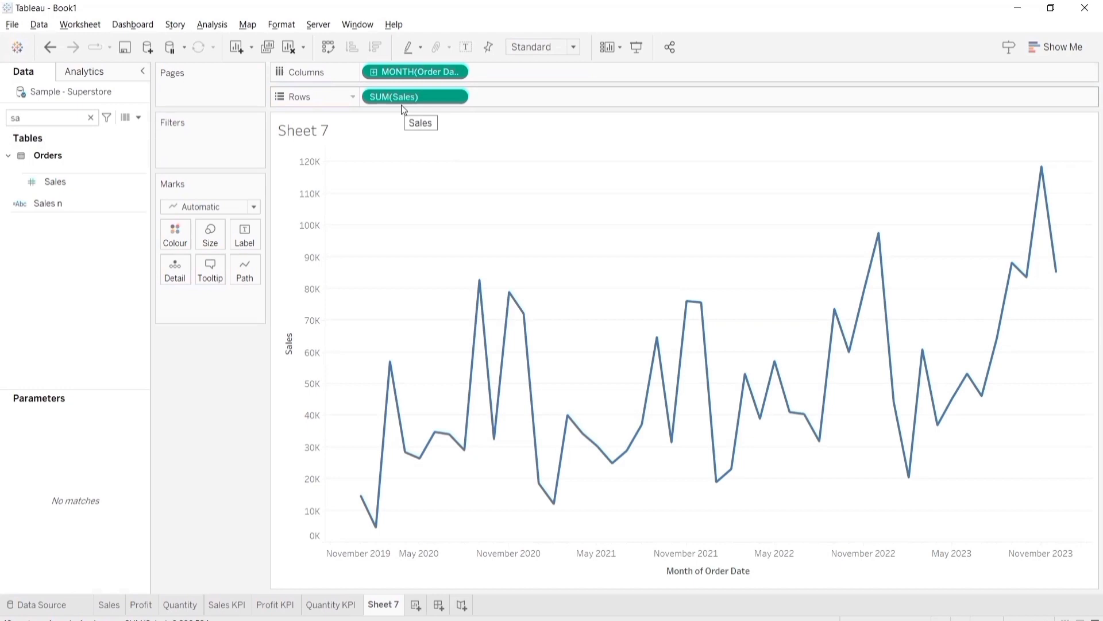
# - Rename Sheet 7 as Sales Trend
pyautogui.doubleClick(395, 606)
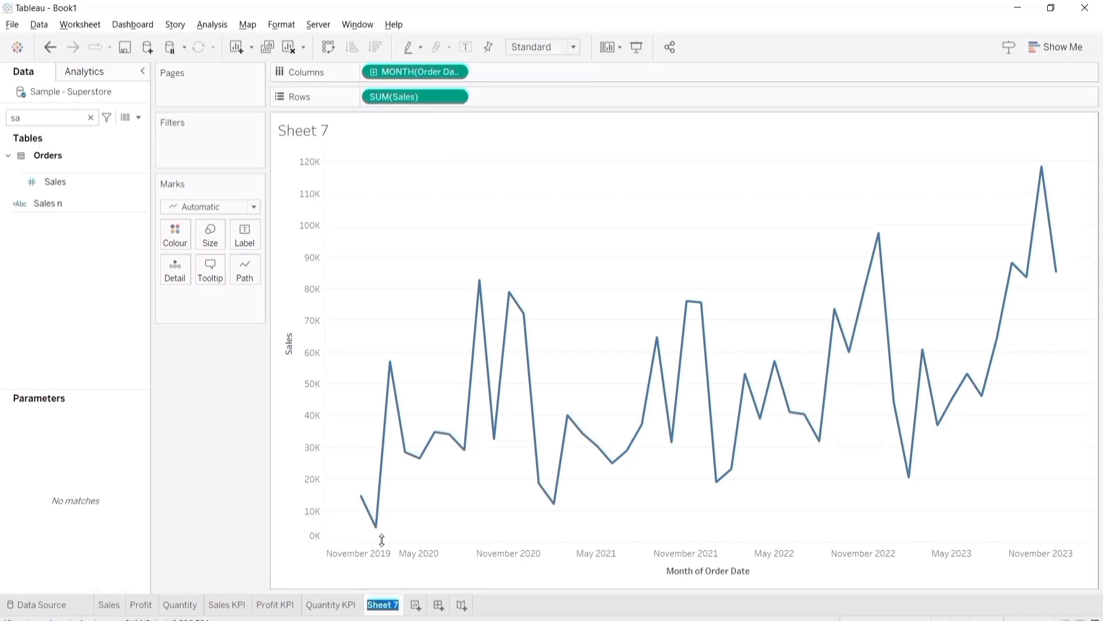
pyautogui.write('Sales Trend')
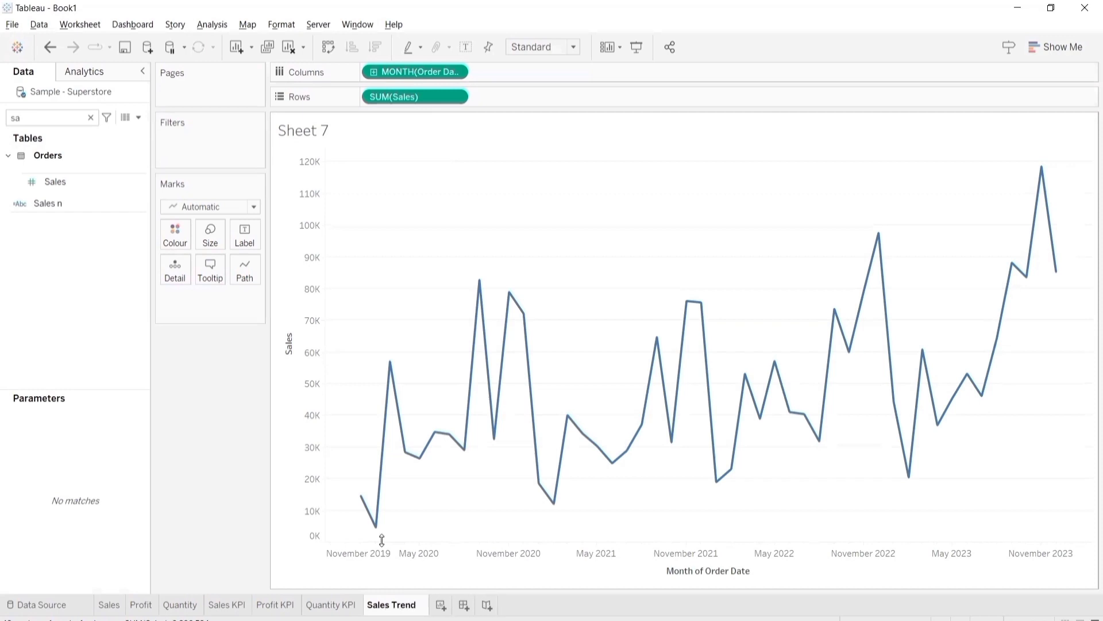
pyautogui.press('Return')
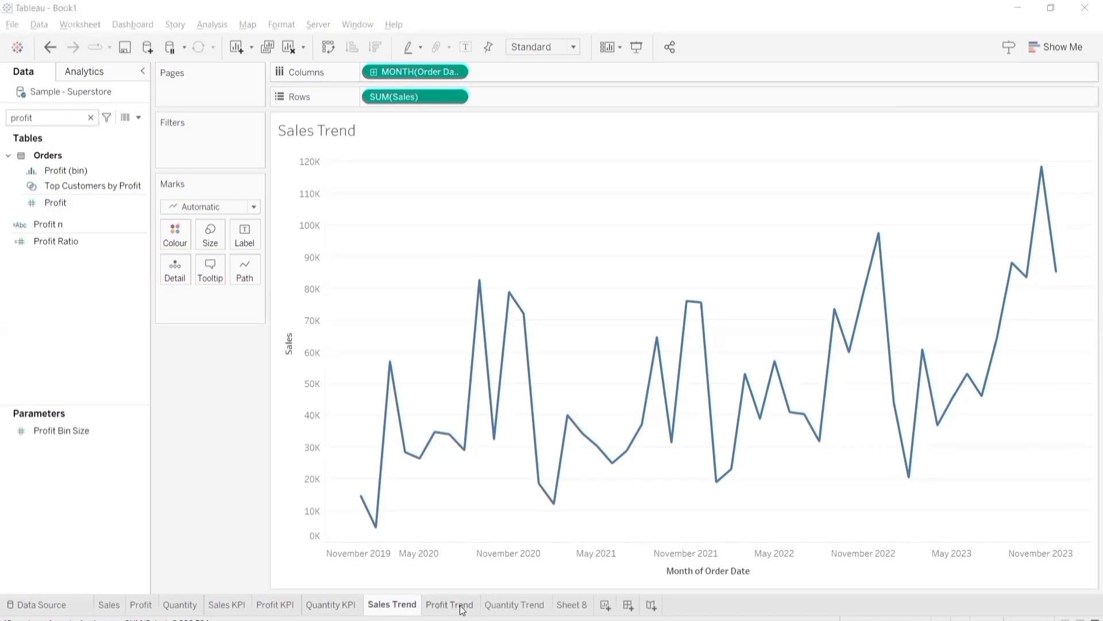
# - Review the line charts on the Profit Trend and Quantity Trend sheets
pyautogui.click(450, 604)
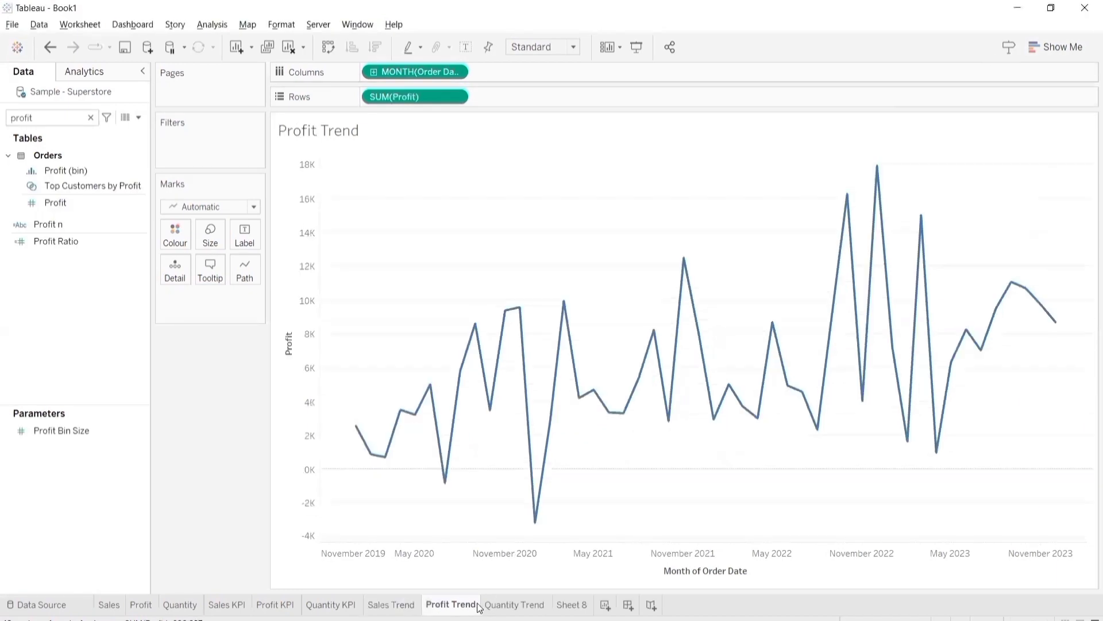
pyautogui.click(517, 606)
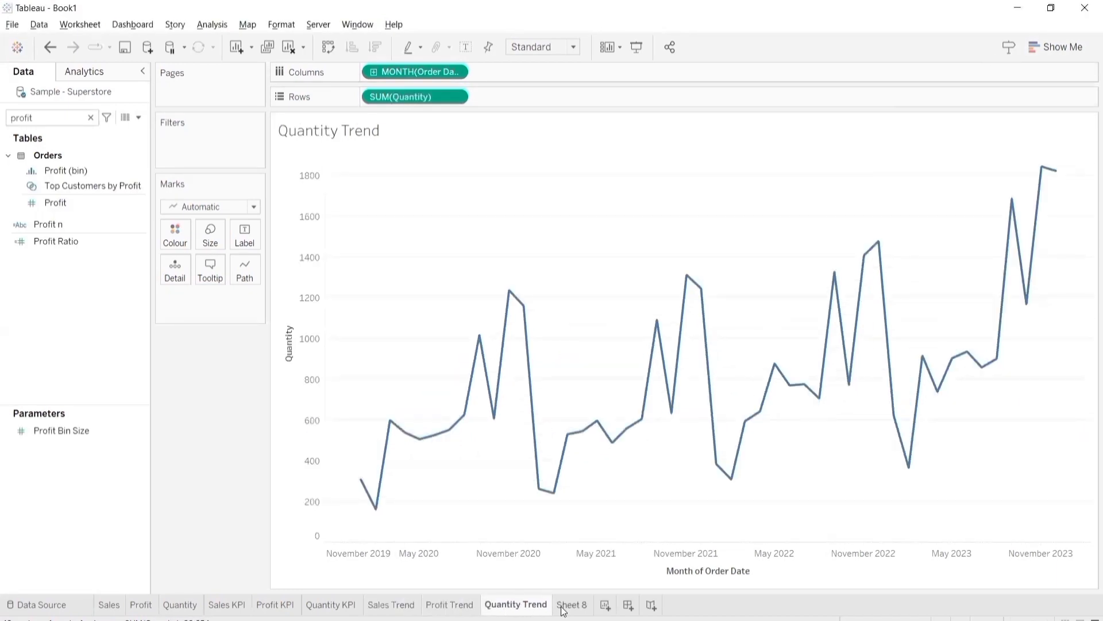
# - Rename Sheet 8 as Sales by State
pyautogui.moveTo(563, 610)
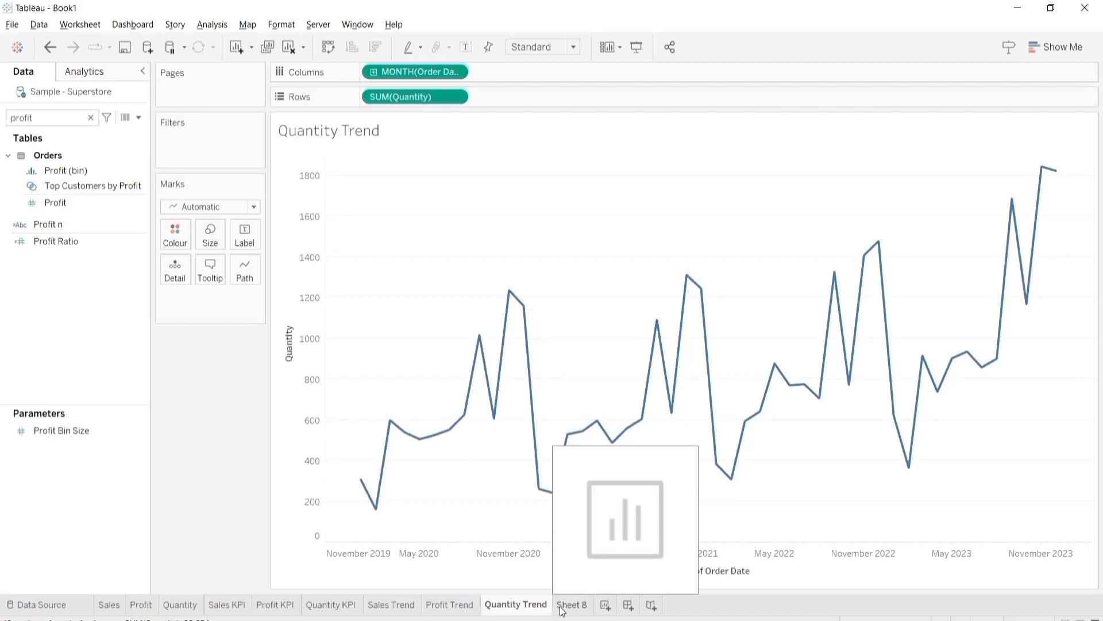
pyautogui.click(563, 608)
pyautogui.doubleClick(567, 605)
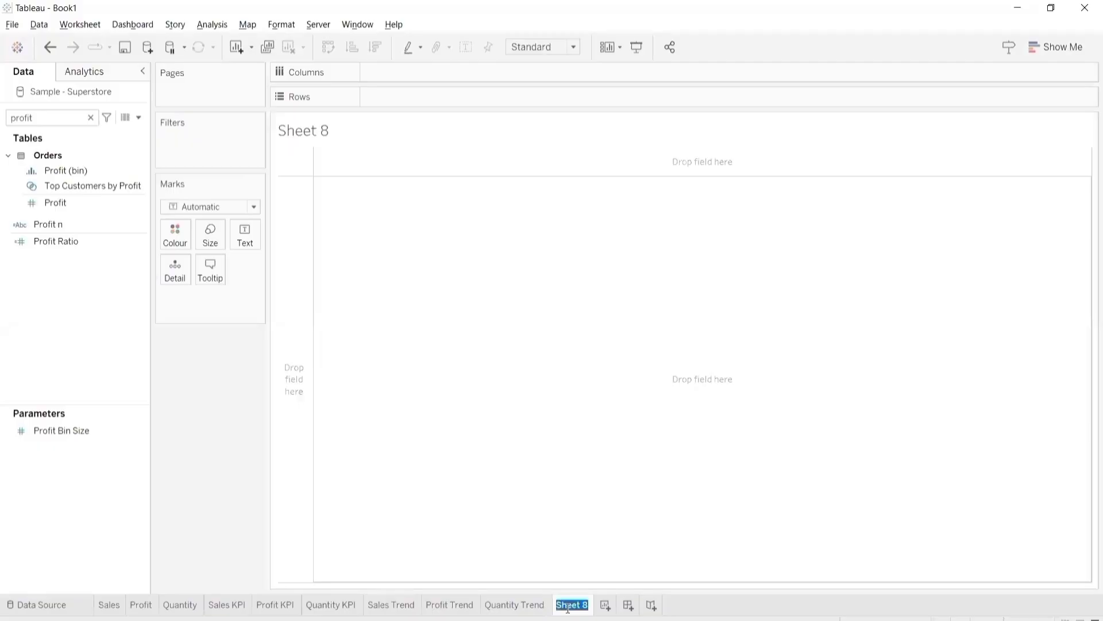
pyautogui.write('Sa')
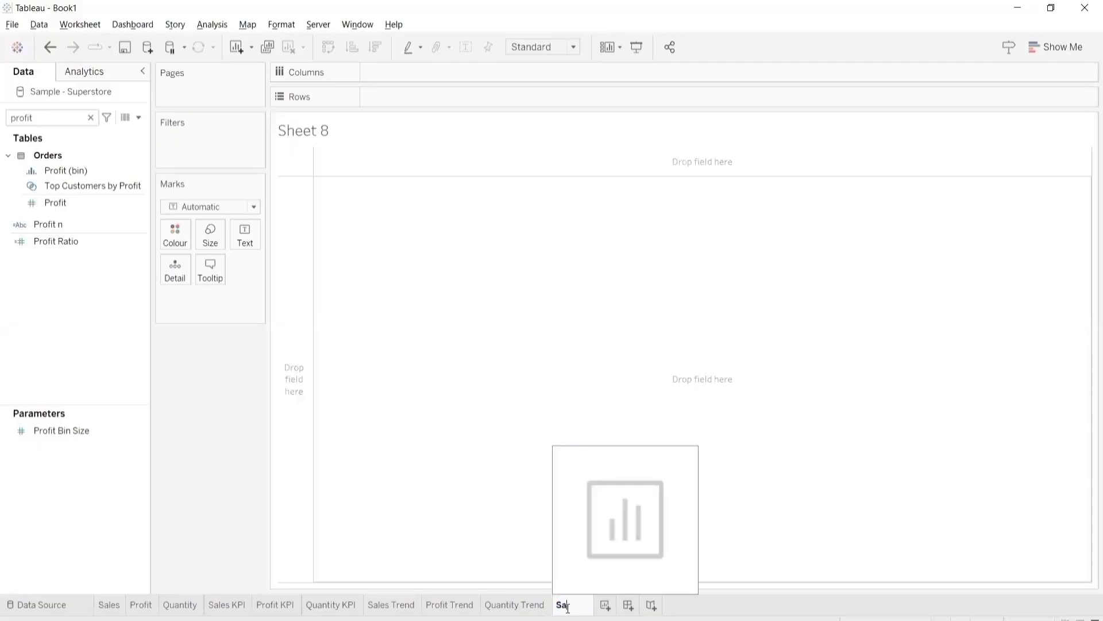
pyautogui.write('les by State')
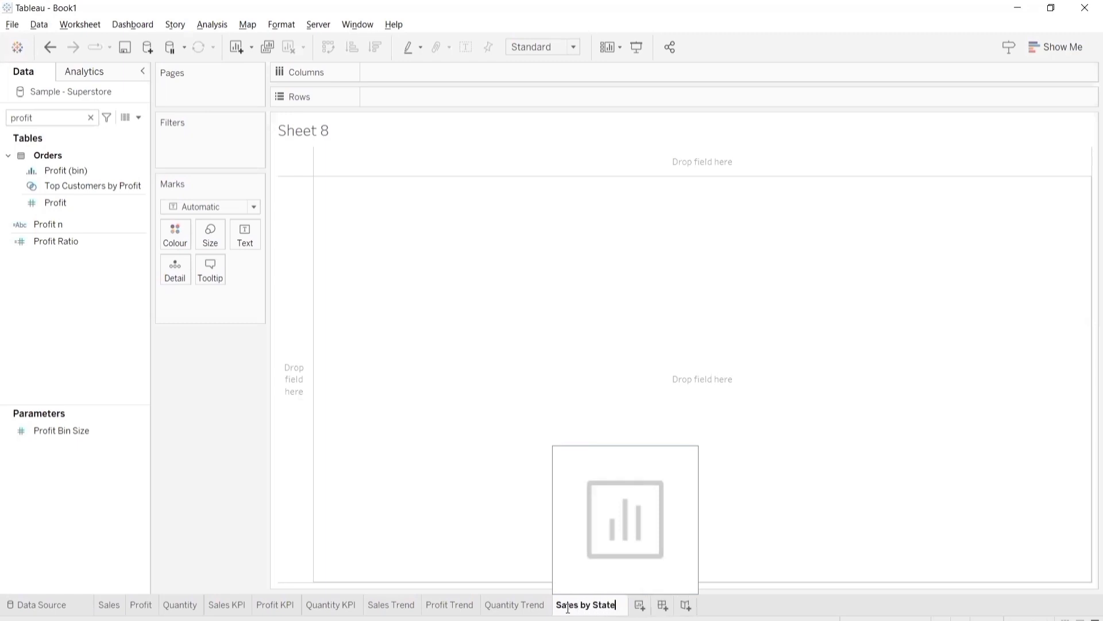
pyautogui.press('Return')
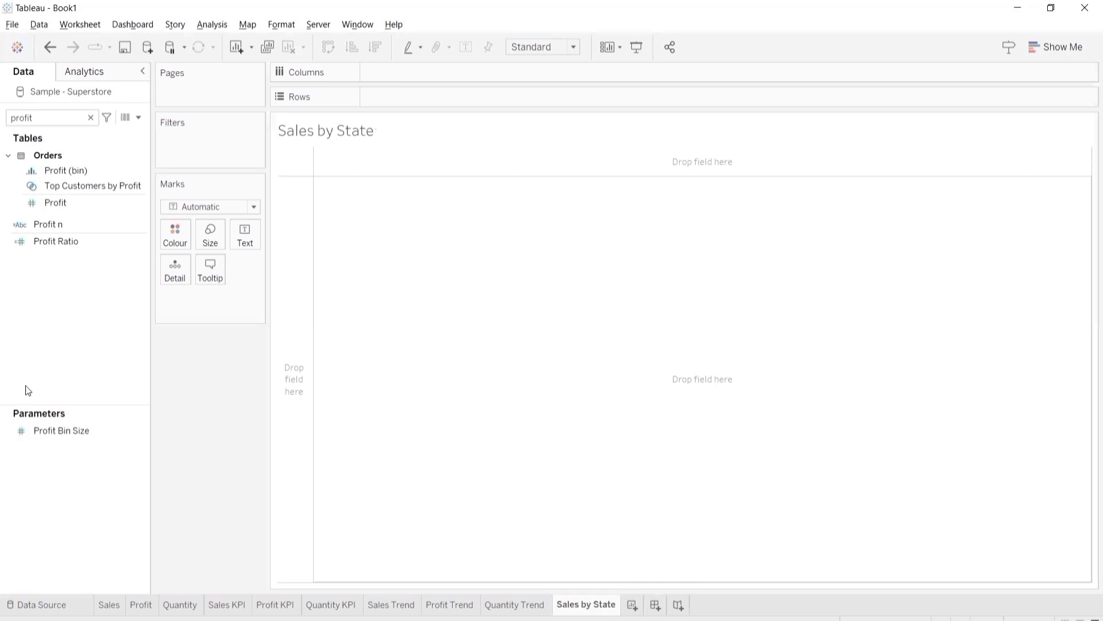
# - Clear the field search and add State/Province from the Location hierarchy to the sheet to plot a state map
pyautogui.click(91, 117)
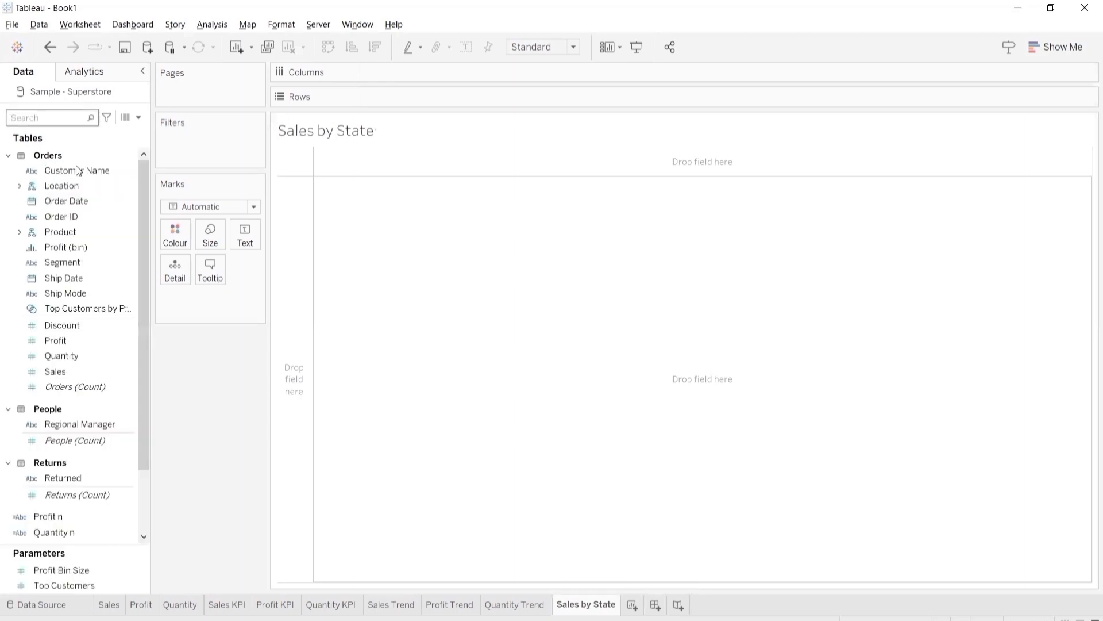
pyautogui.click(20, 186)
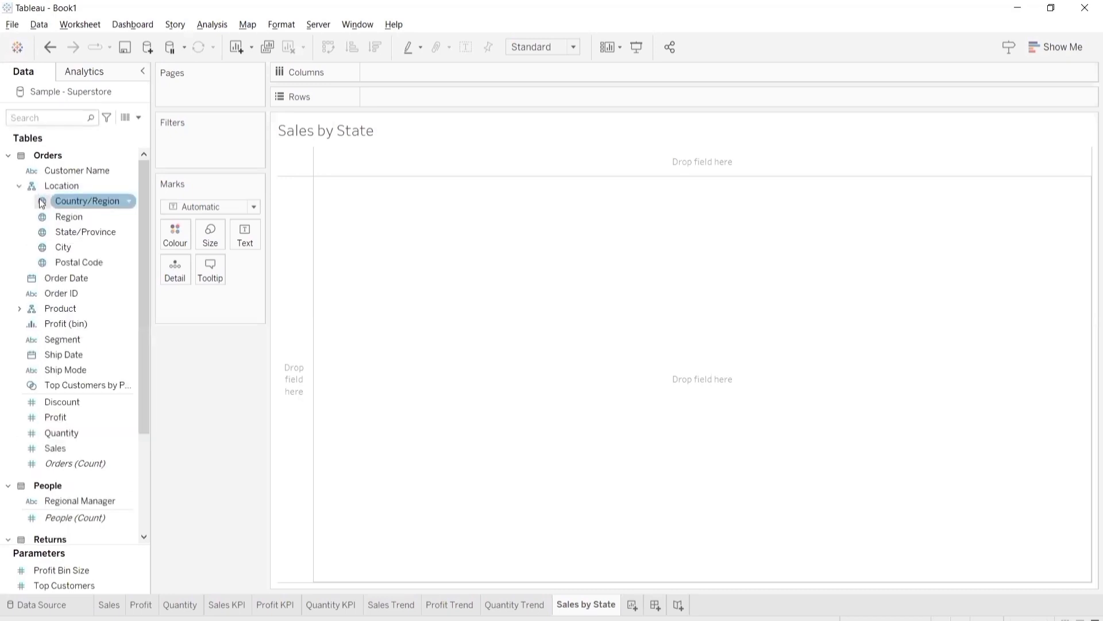
pyautogui.click(73, 232)
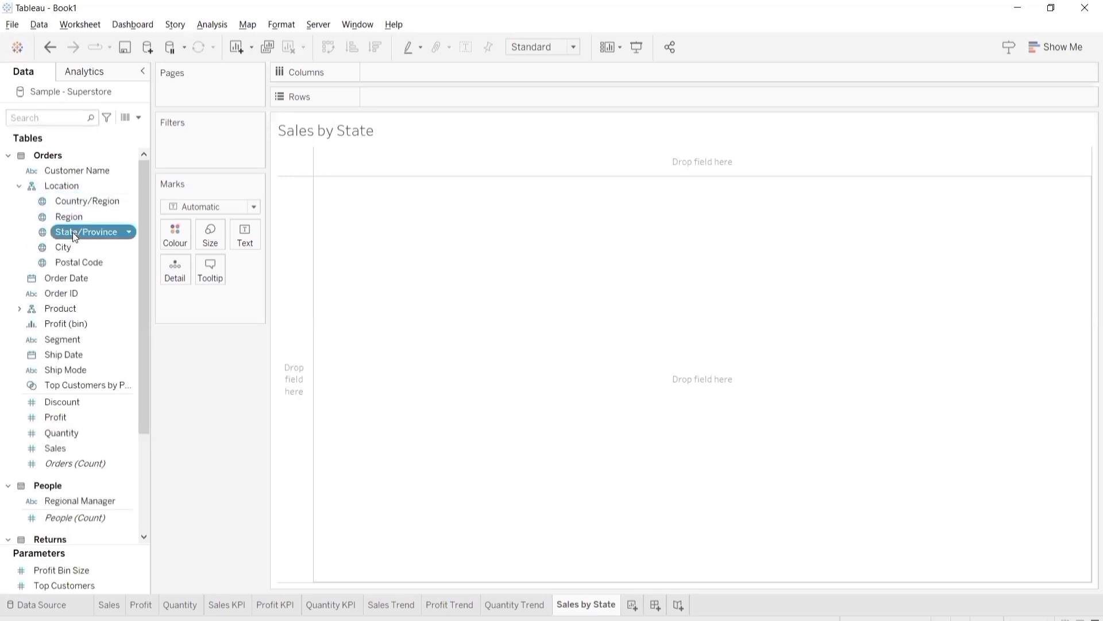
pyautogui.doubleClick(72, 232)
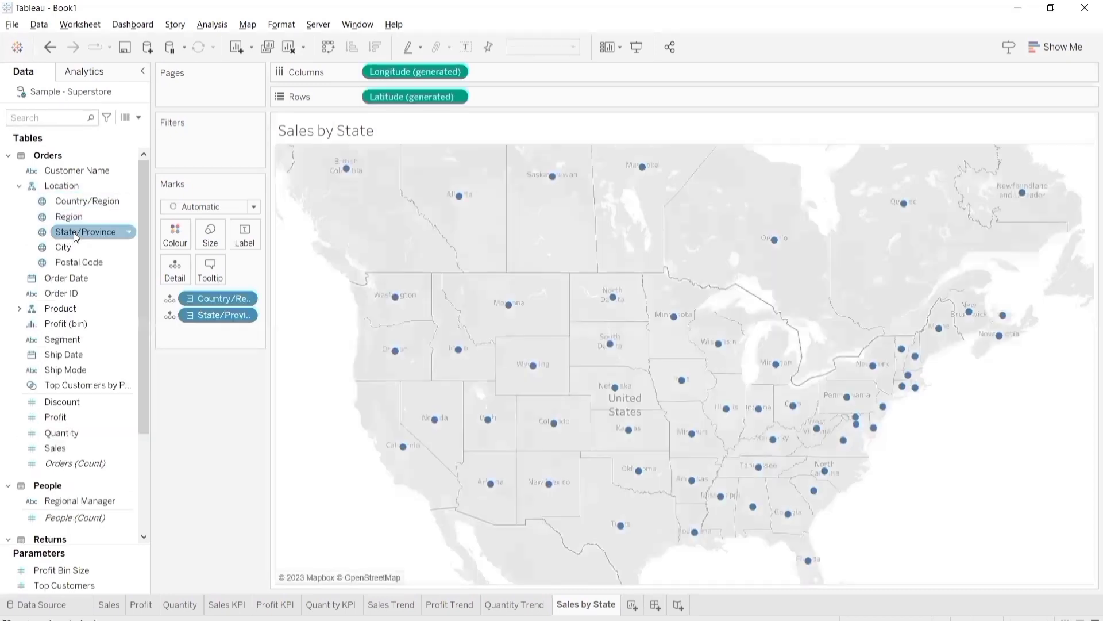
# - Change the mark type to Map and colour the regions by State/Province
pyautogui.click(196, 207)
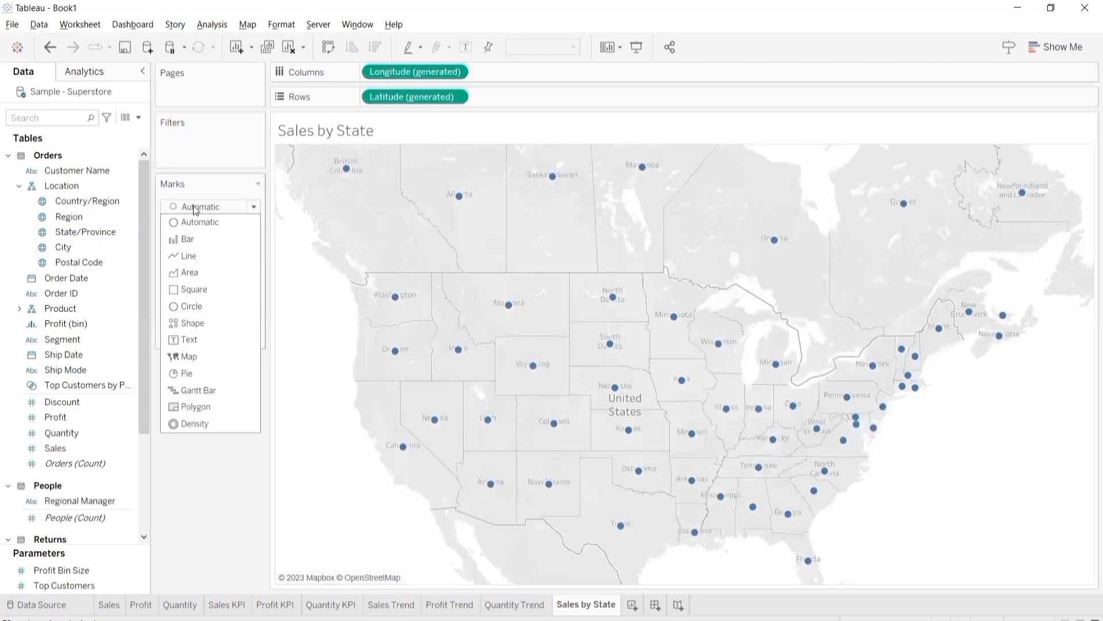
pyautogui.click(188, 356)
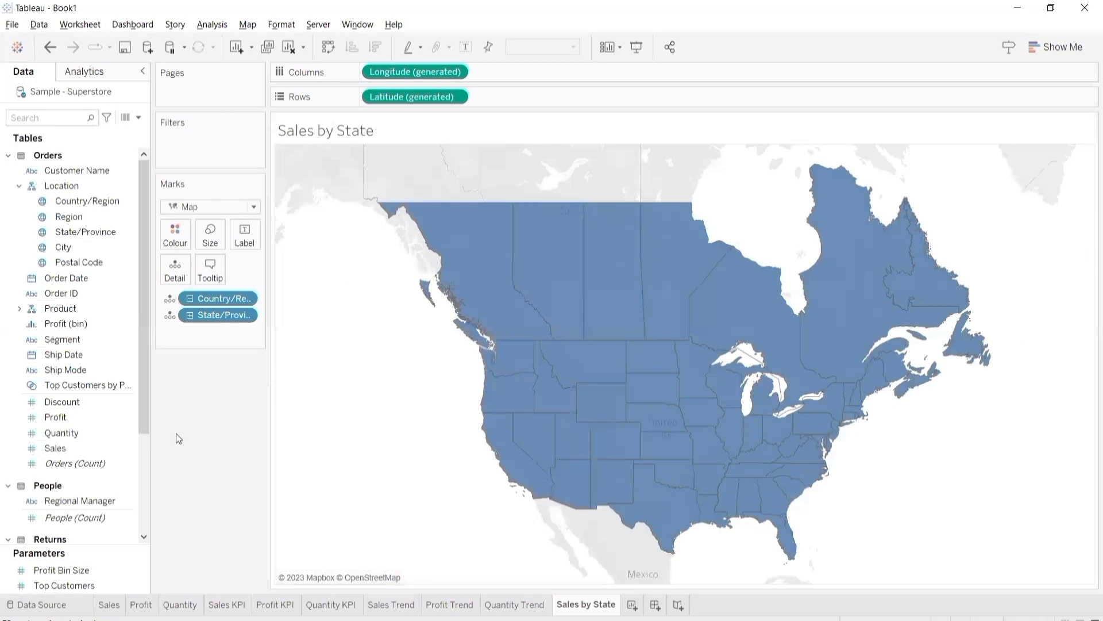
pyautogui.click(75, 202)
pyautogui.click(73, 217)
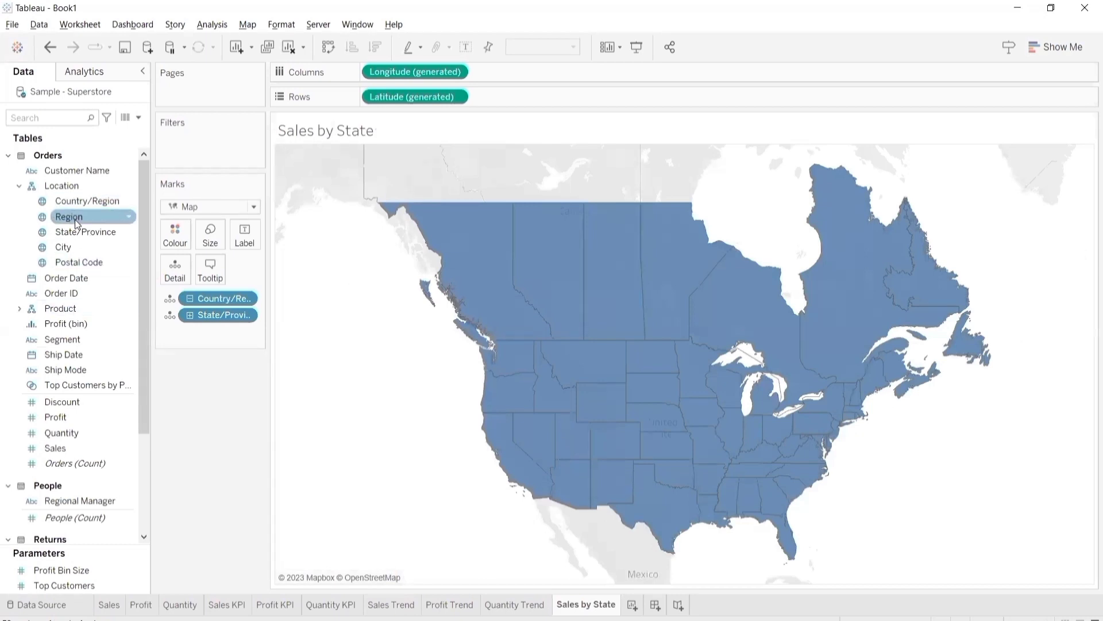
pyautogui.moveTo(75, 233); pyautogui.dragTo(169, 236)
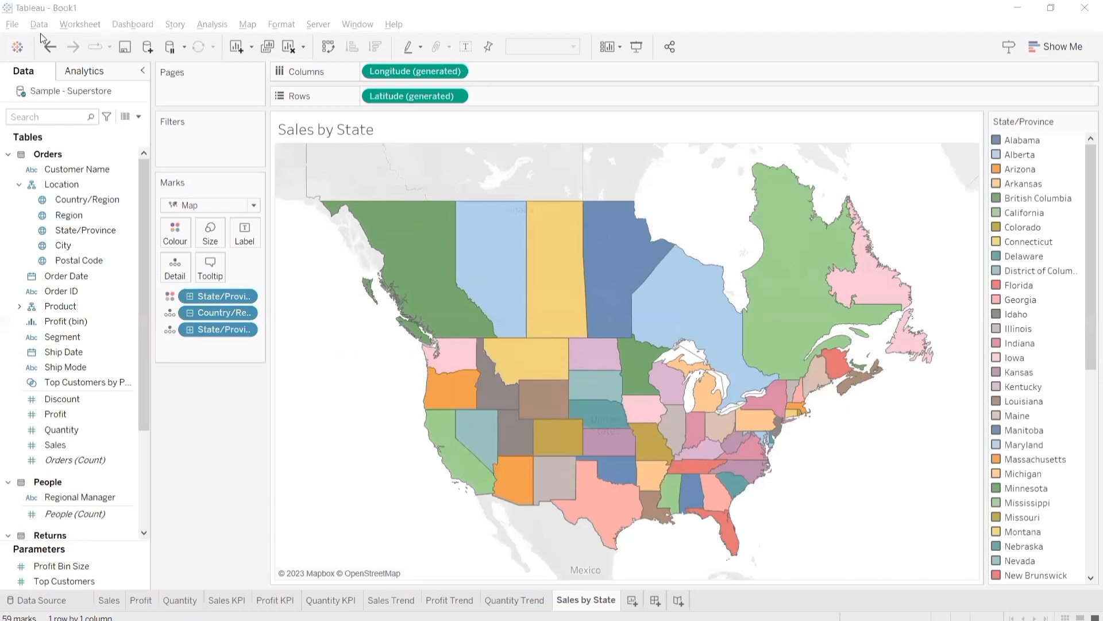
# - Switch to the Sales sheet and start a new parameter named Dynamic Paramater
pyautogui.click(138, 117)
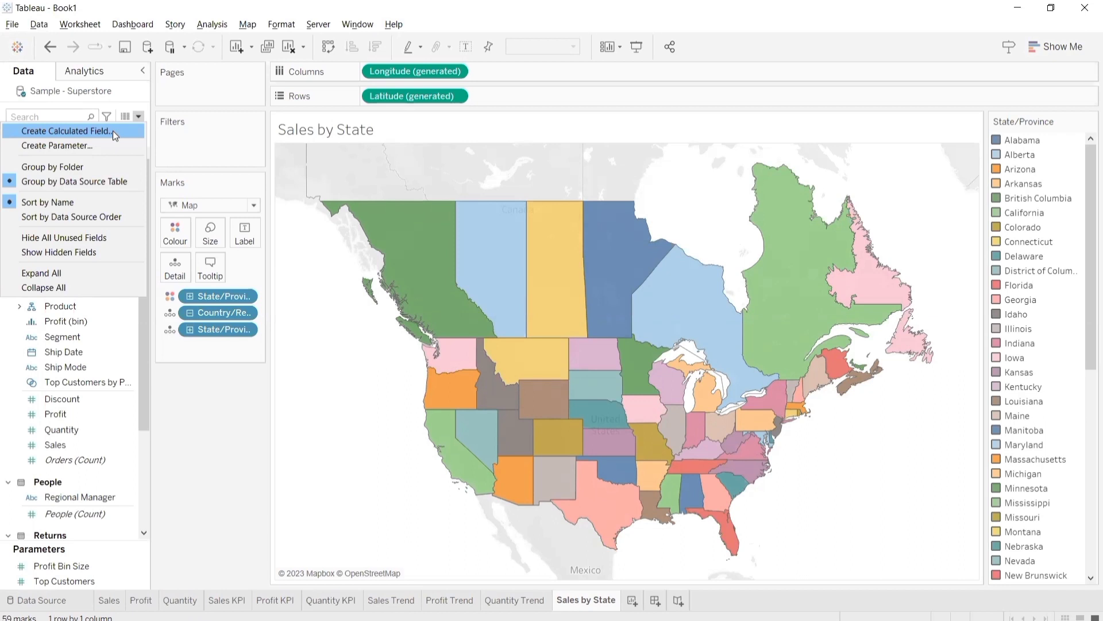
pyautogui.click(115, 599)
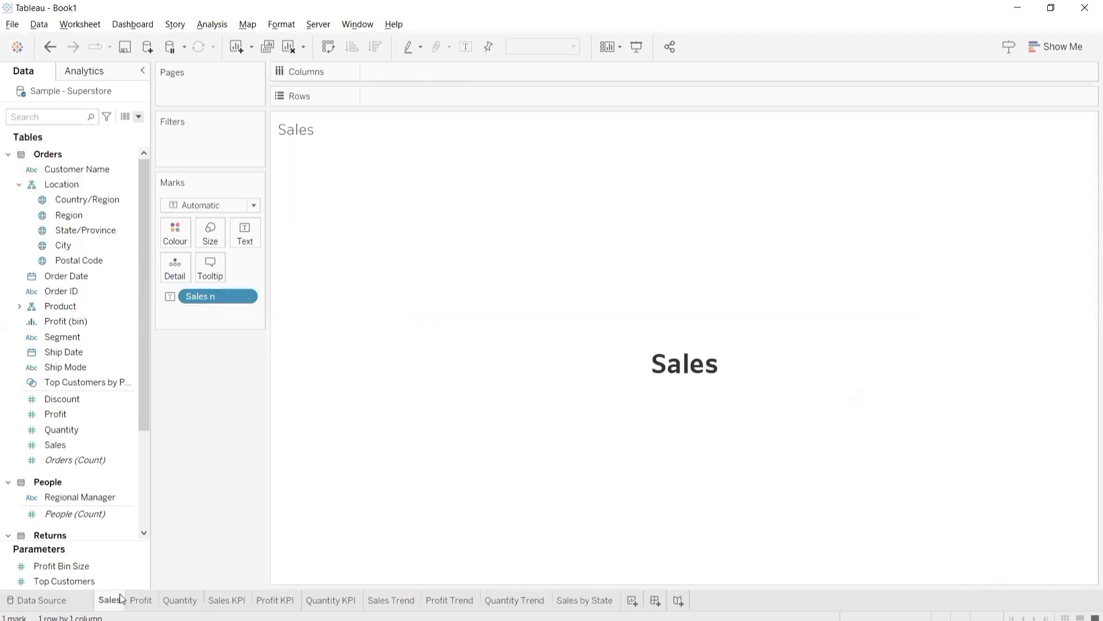
pyautogui.click(138, 117)
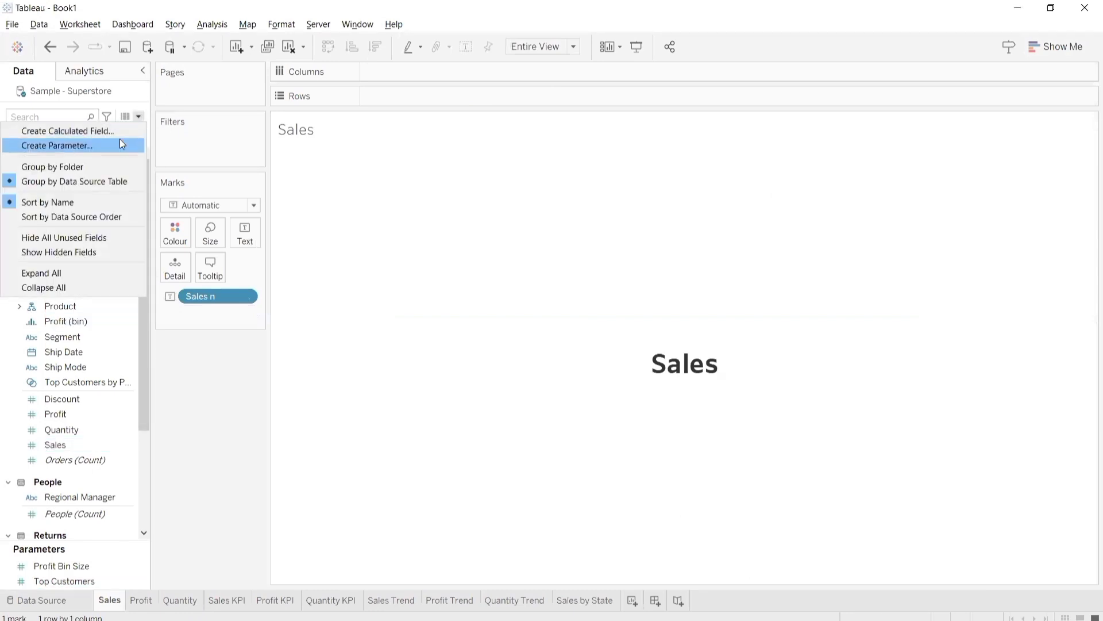
pyautogui.click(119, 141)
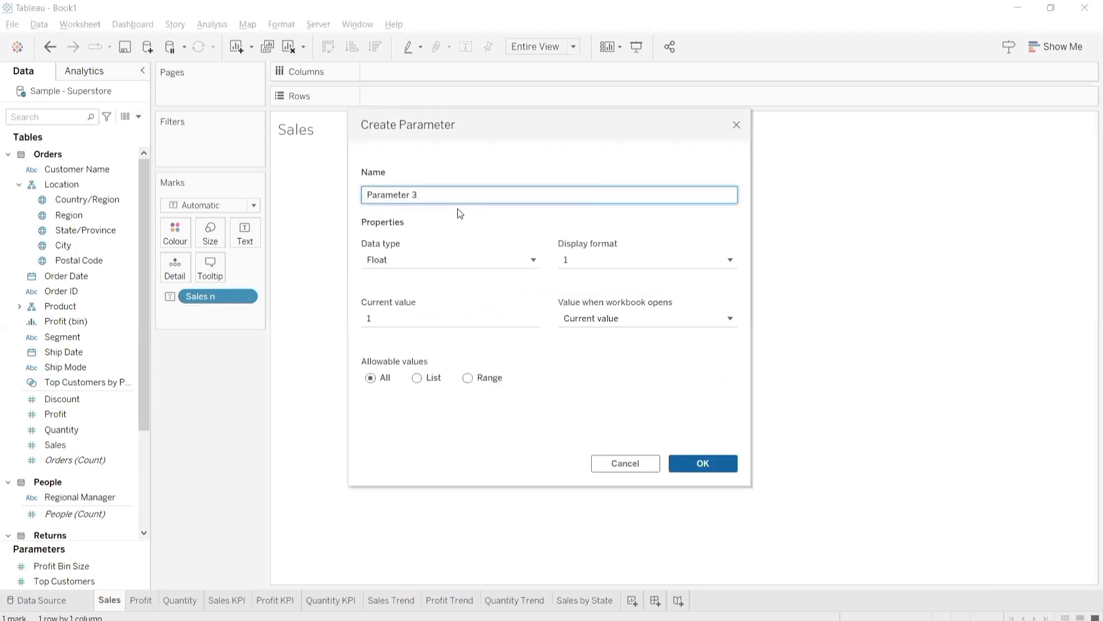
pyautogui.moveTo(461, 194); pyautogui.dragTo(354, 195)
pyautogui.write('Dynamic Paramater')
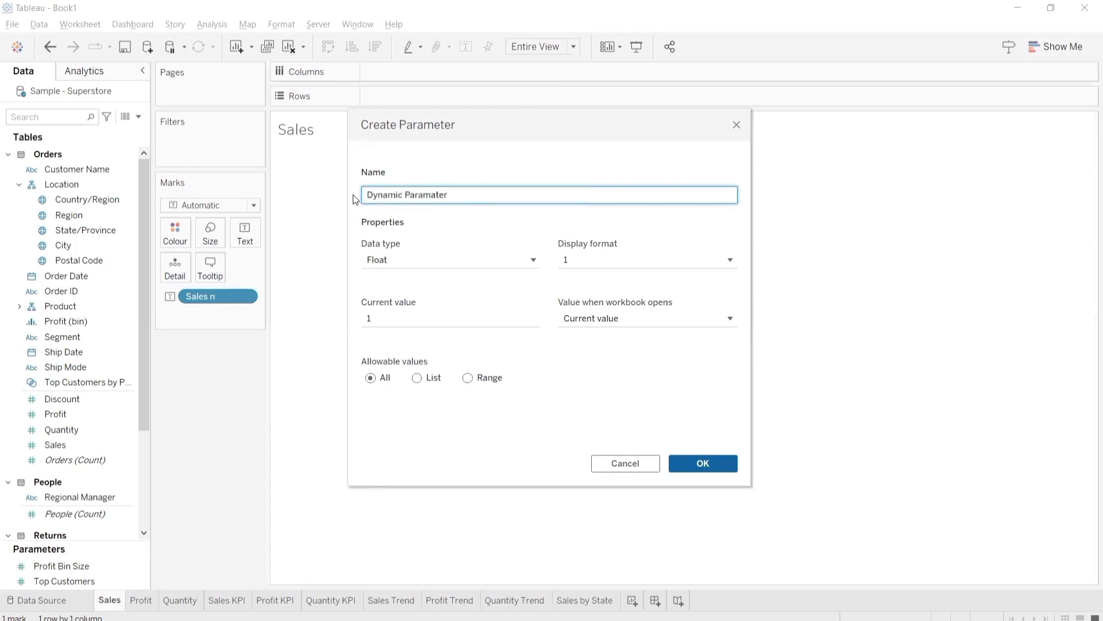
# - Set the new parameter's data type to String and its allowable values to List
pyautogui.click(400, 256)
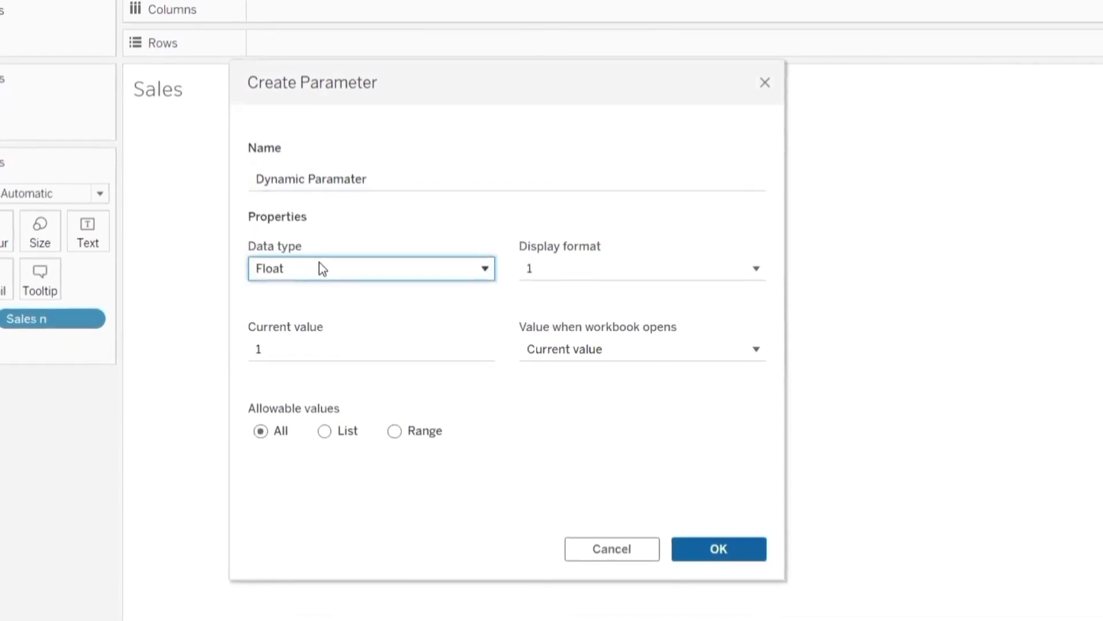
pyautogui.click(321, 268)
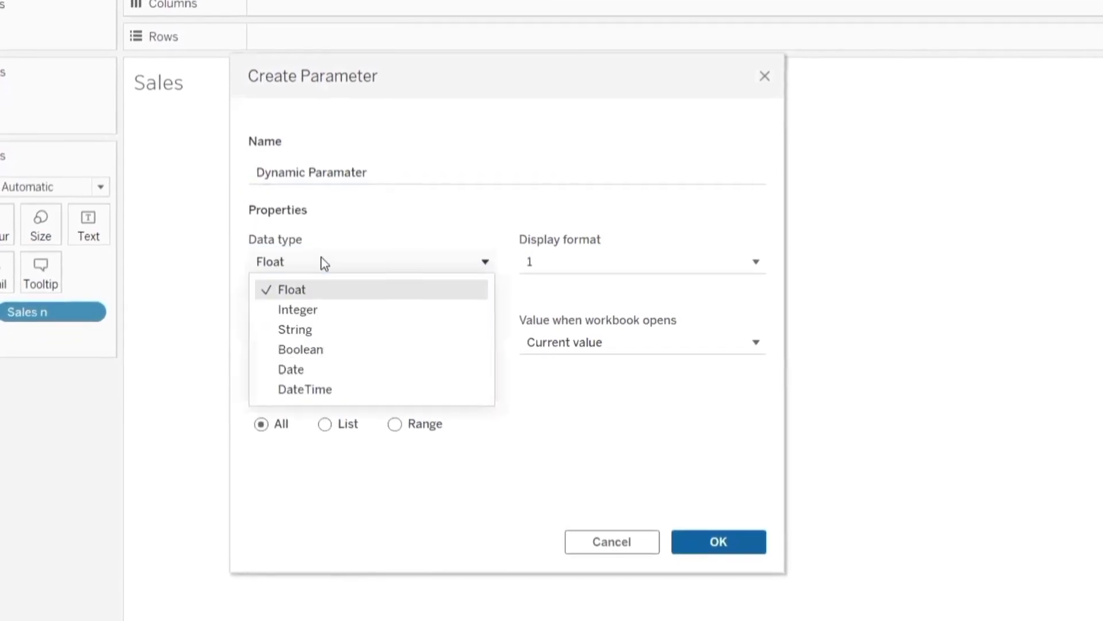
pyautogui.click(330, 336)
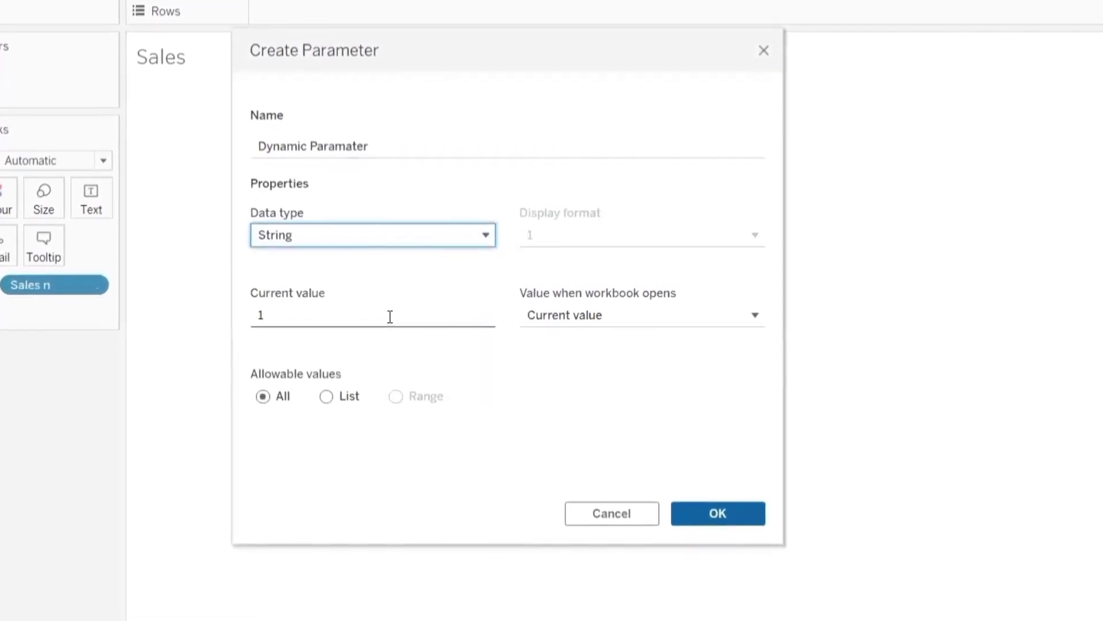
pyautogui.click(326, 403)
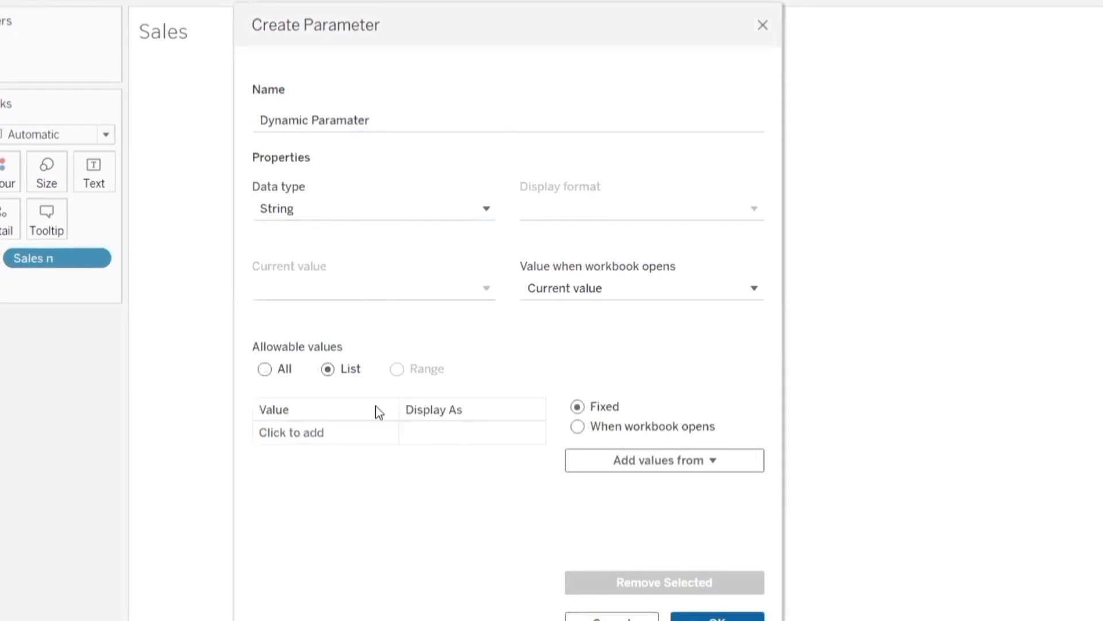
# - Enter Sales, Profit and Quantity as the parameter's list values and save the parameter
pyautogui.click(322, 440)
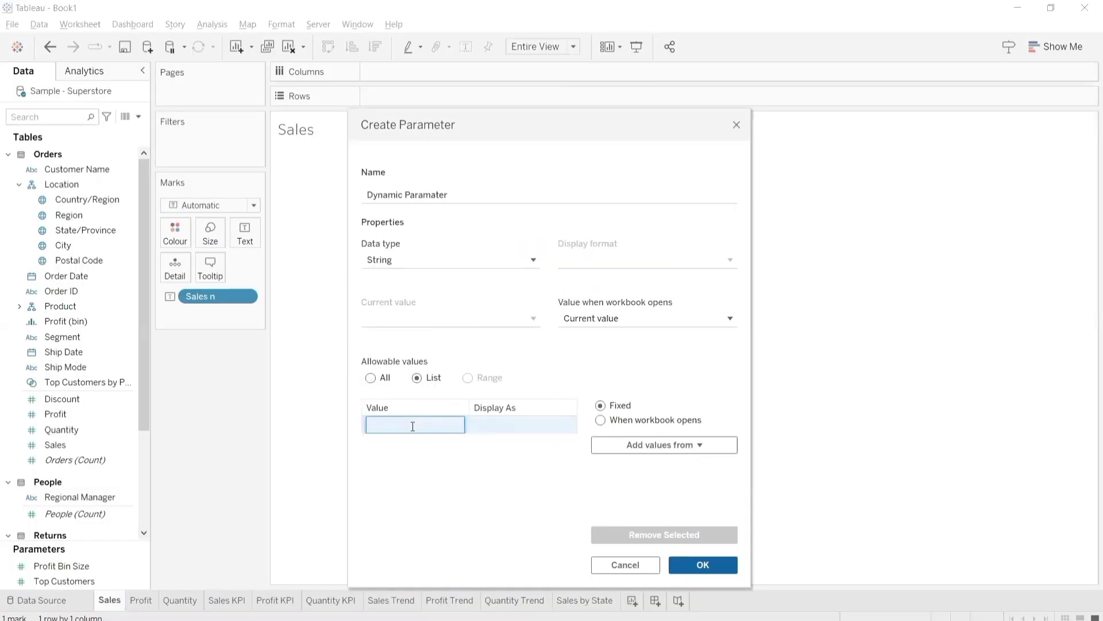
pyautogui.moveTo(545, 126); pyautogui.dragTo(772, 116)
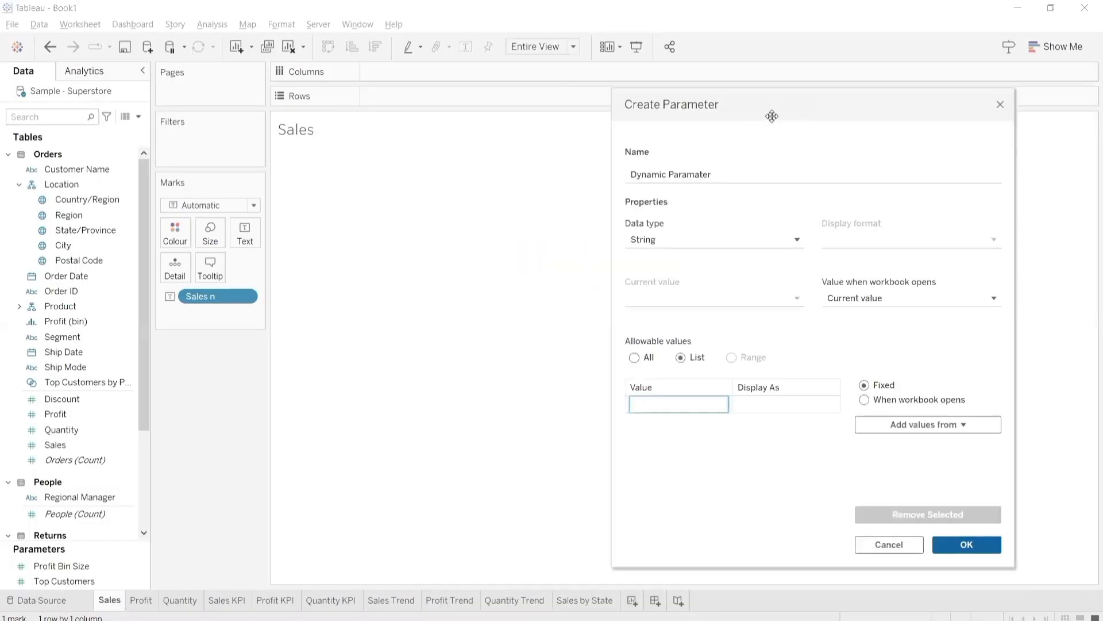
pyautogui.write('Sales')
pyautogui.press('Return')
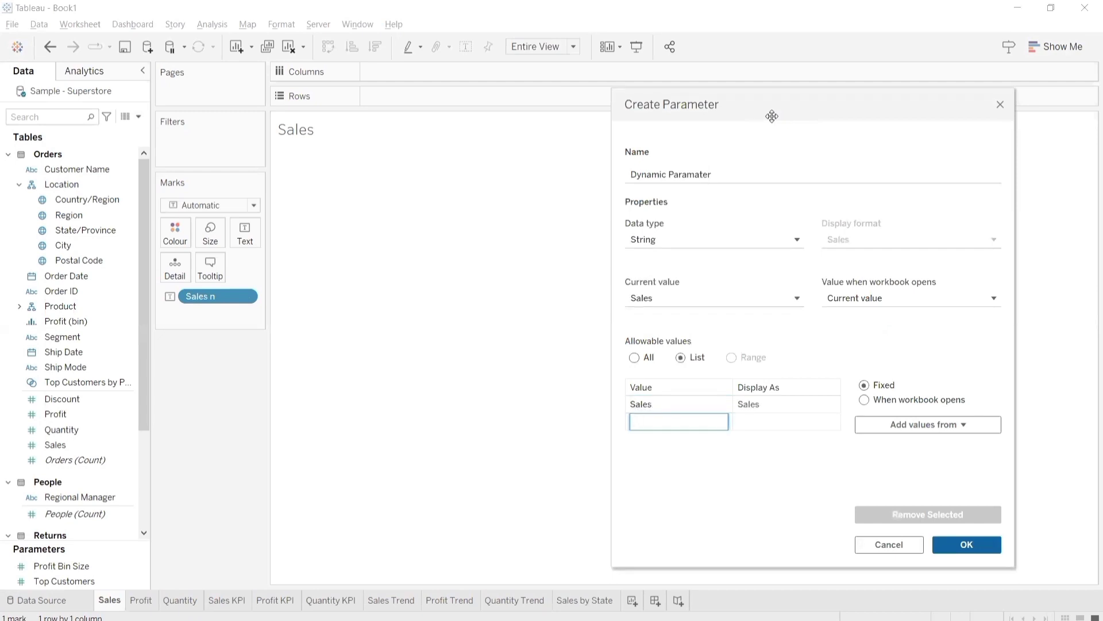
pyautogui.write('Profit')
pyautogui.press('Return')
pyautogui.write('Quan')
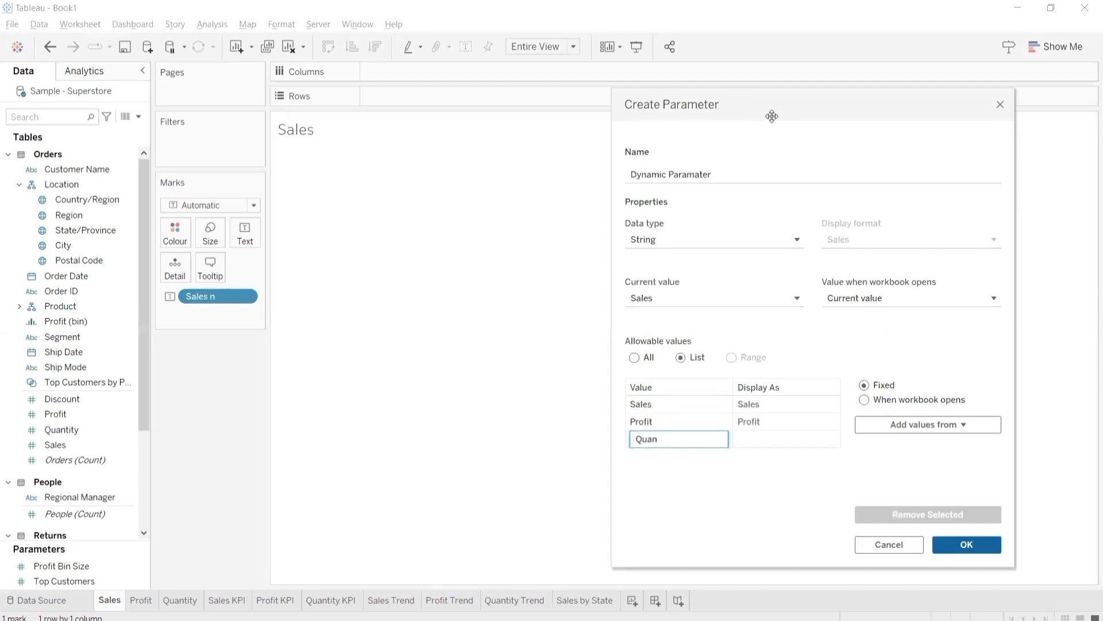
pyautogui.press('BackSpace')
pyautogui.press('BackSpace')
pyautogui.press('BackSpace')
pyautogui.write('qunatity')
pyautogui.press('BackSpace')
pyautogui.press('BackSpace')
pyautogui.press('BackSpace')
pyautogui.press('BackSpace')
pyautogui.press('BackSpace')
pyautogui.press('BackSpace')
pyautogui.press('BackSpace')
pyautogui.press('BackSpace')
pyautogui.write('Quantity')
pyautogui.press('Return')
pyautogui.click(966, 544)
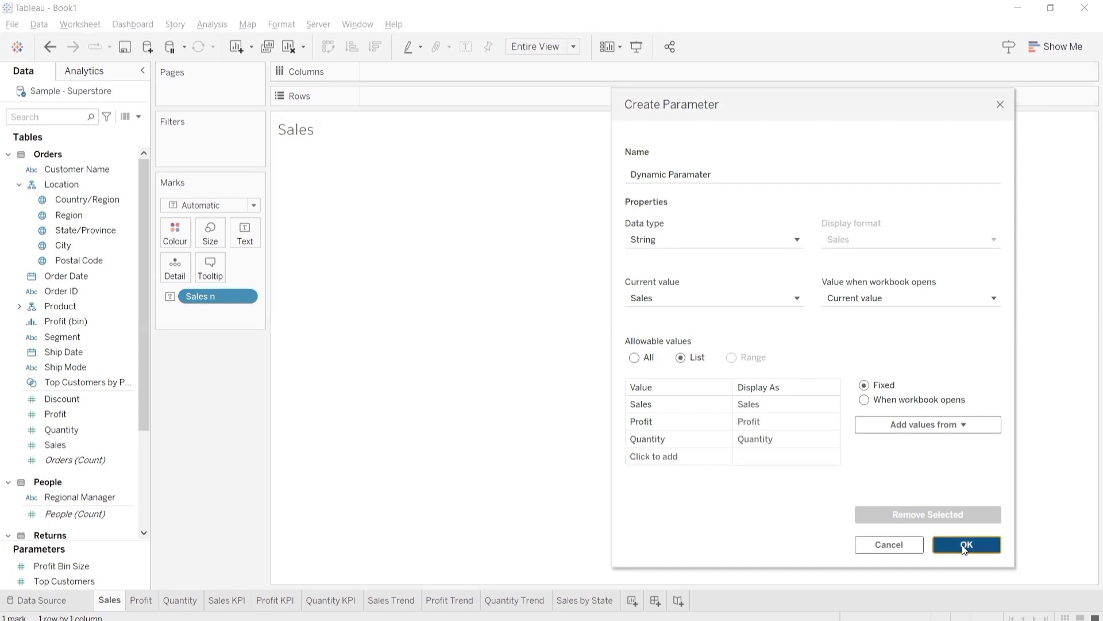
pyautogui.click(93, 27)
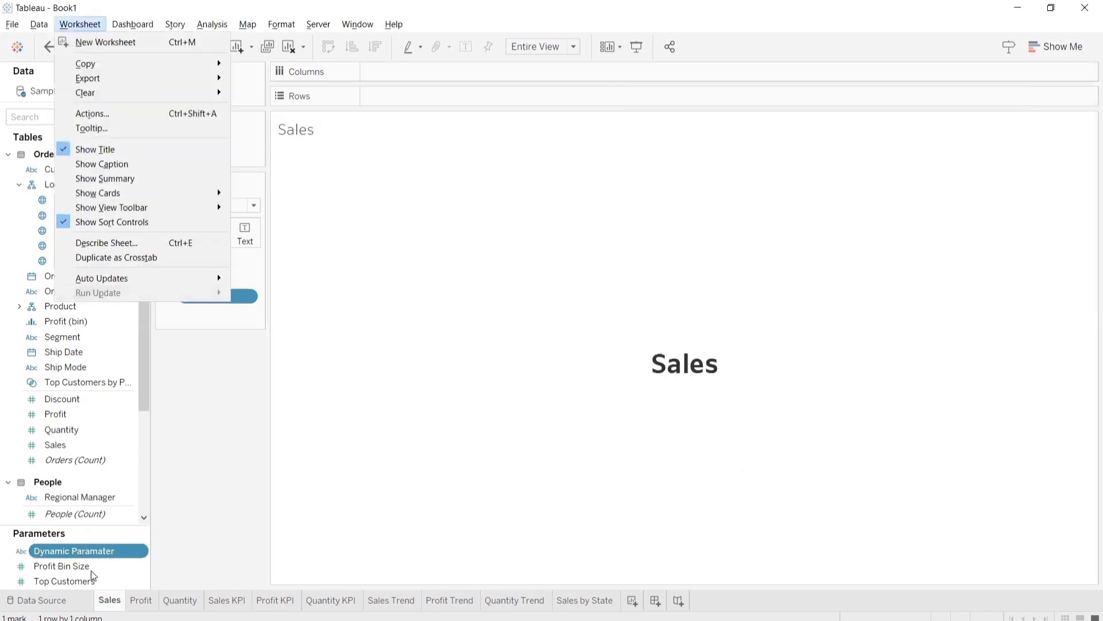
pyautogui.click(120, 552)
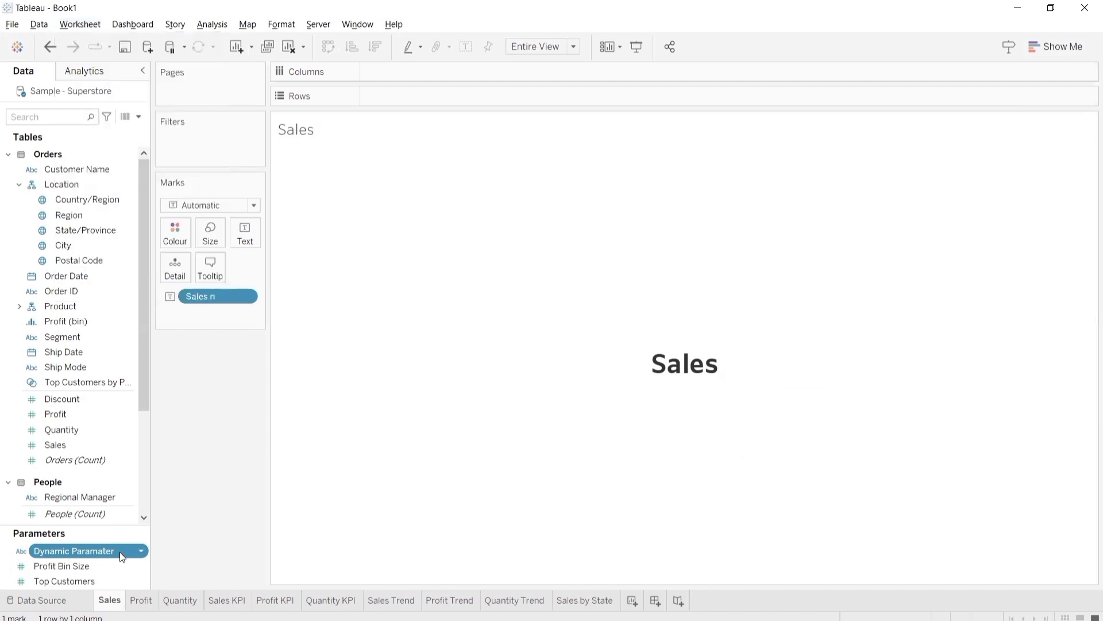
pyautogui.rightClick(119, 552)
pyautogui.click(180, 363)
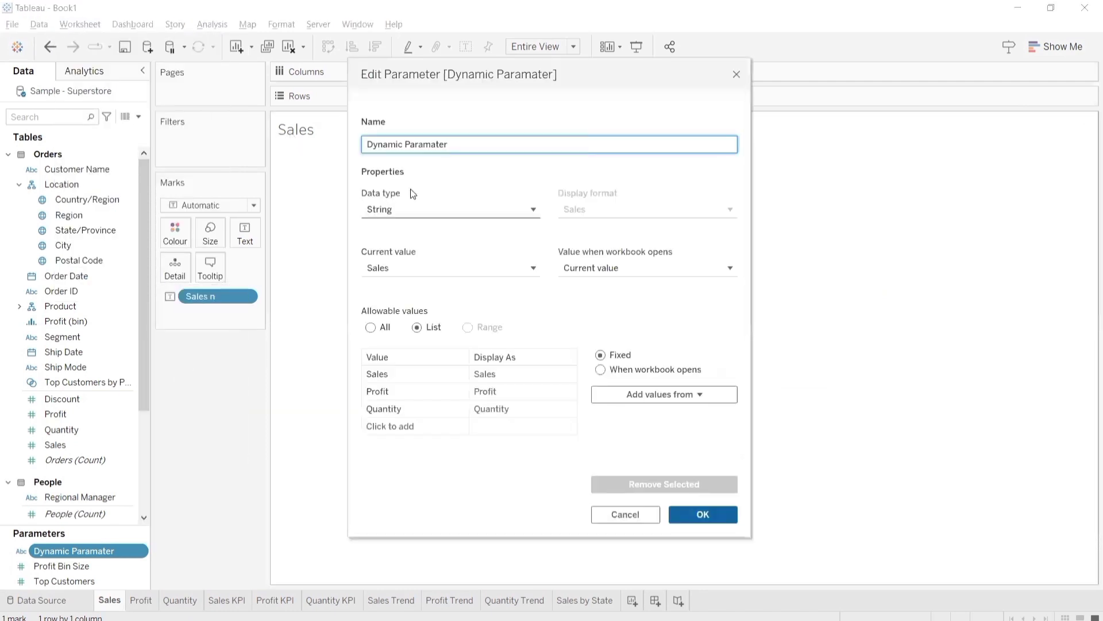
pyautogui.click(735, 76)
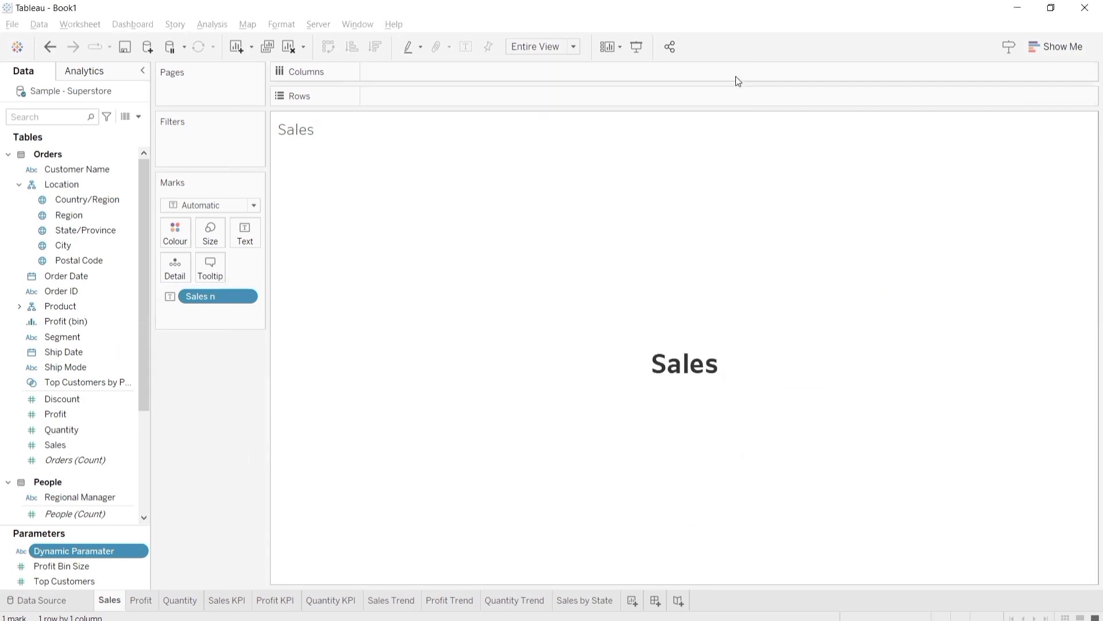
# - Show the Dynamic Paramater control on the Sales sheet
pyautogui.rightClick(105, 549)
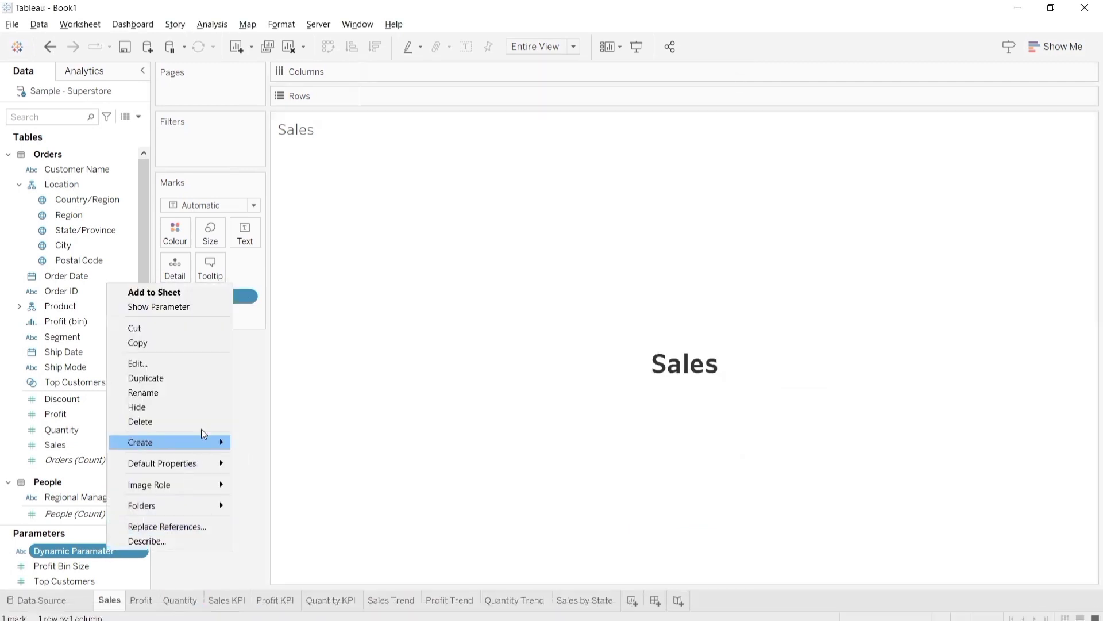
pyautogui.click(202, 308)
# - Start a new Change Parameter action for the Sales sheet, listing only this sheet's actions
pyautogui.click(85, 27)
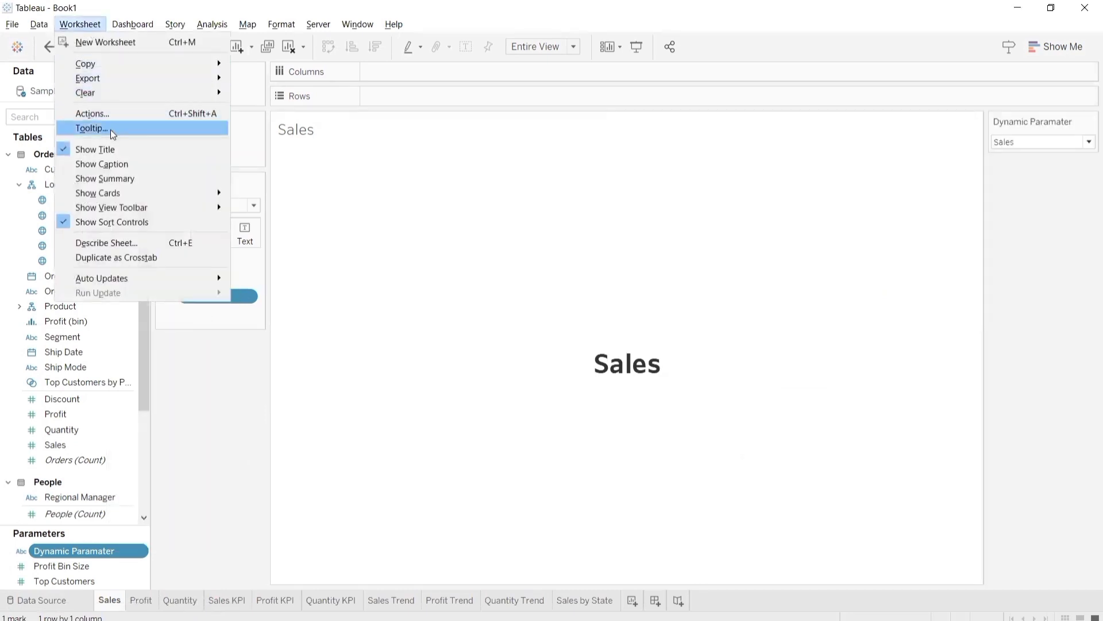
pyautogui.click(240, 150)
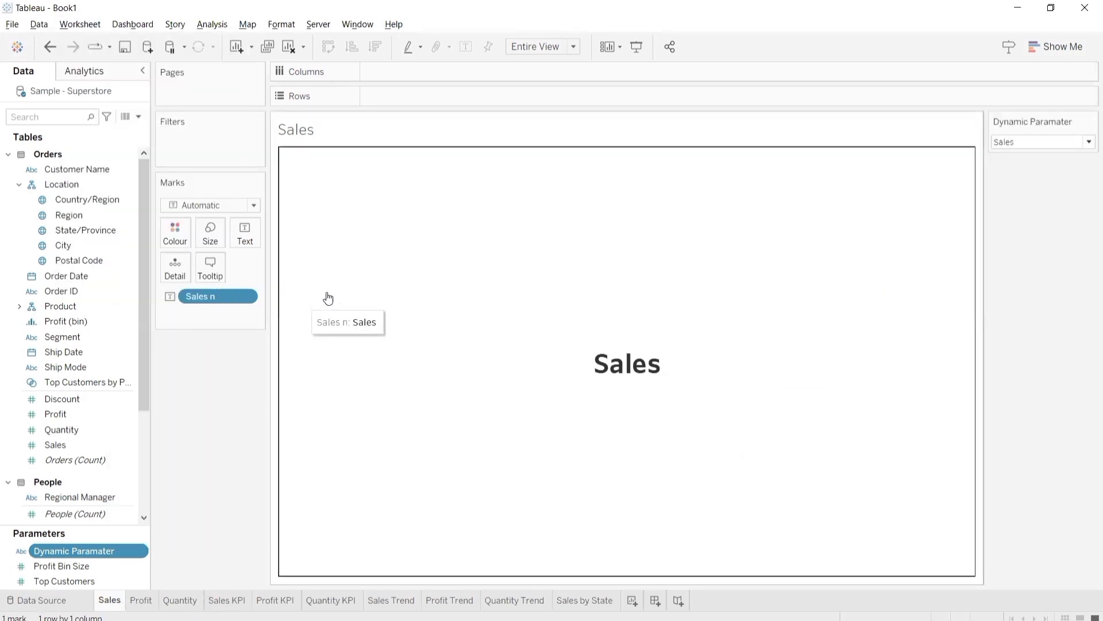
pyautogui.hotkey('ctrl', 'shift', 'd')
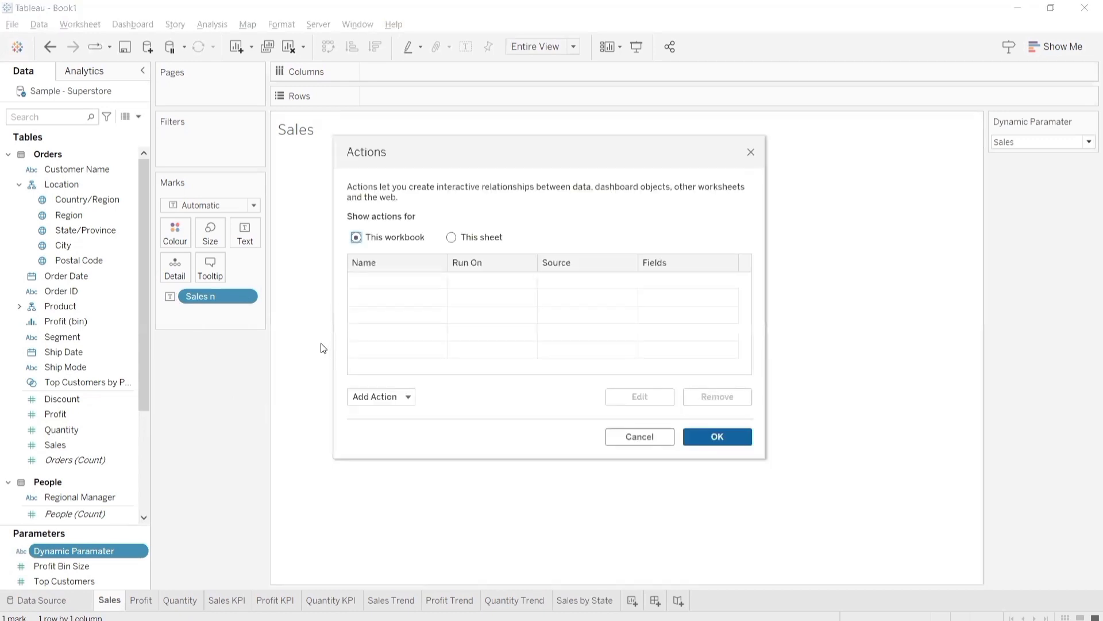
pyautogui.click(453, 238)
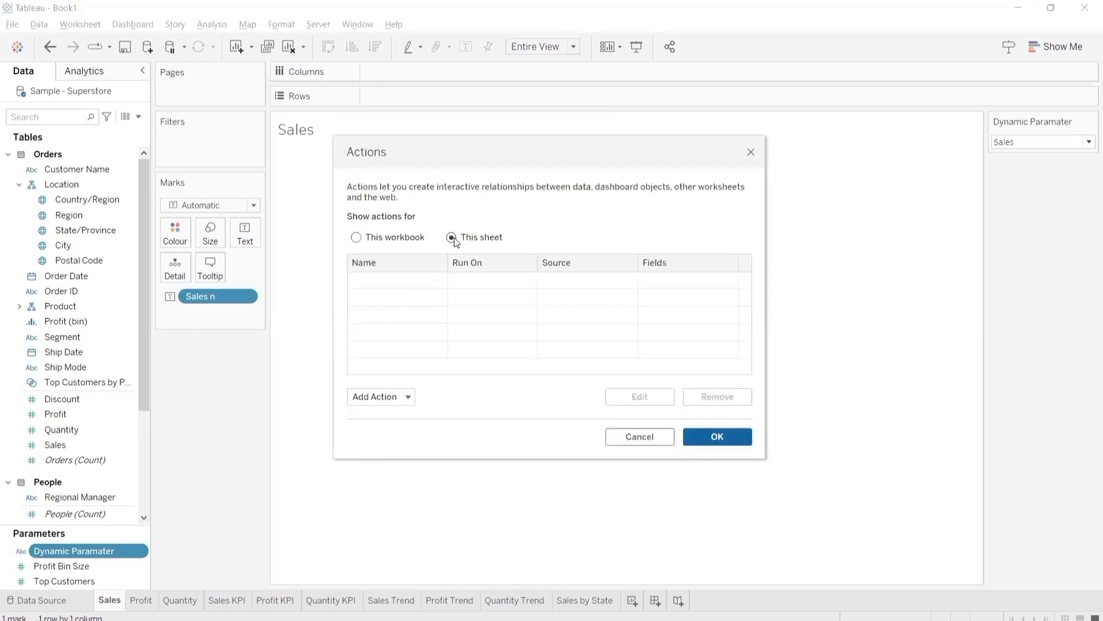
pyautogui.click(390, 398)
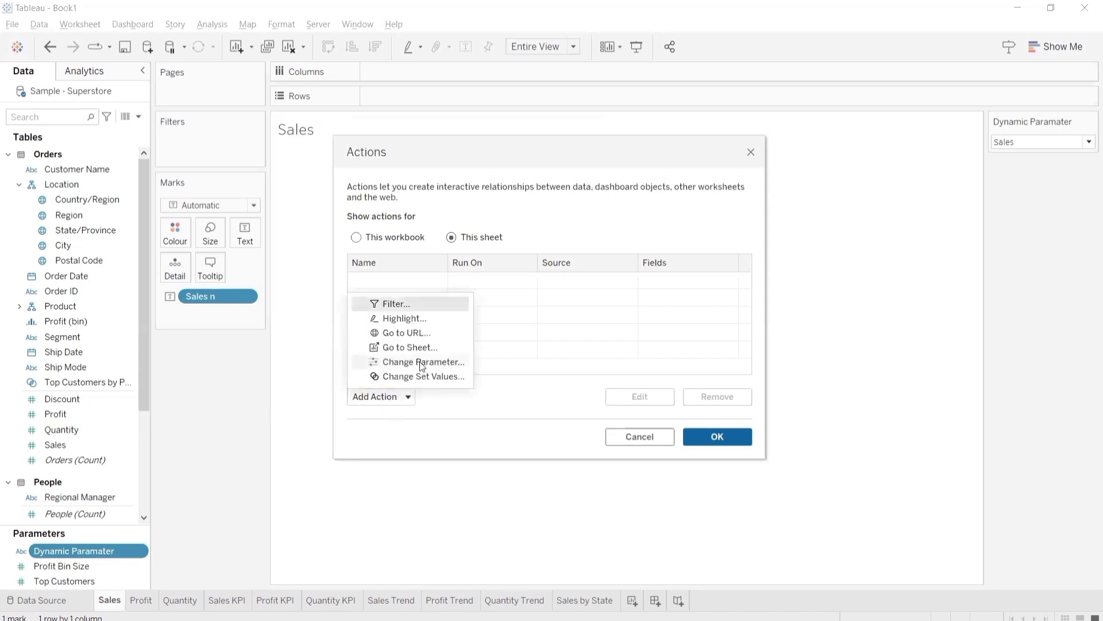
pyautogui.click(420, 363)
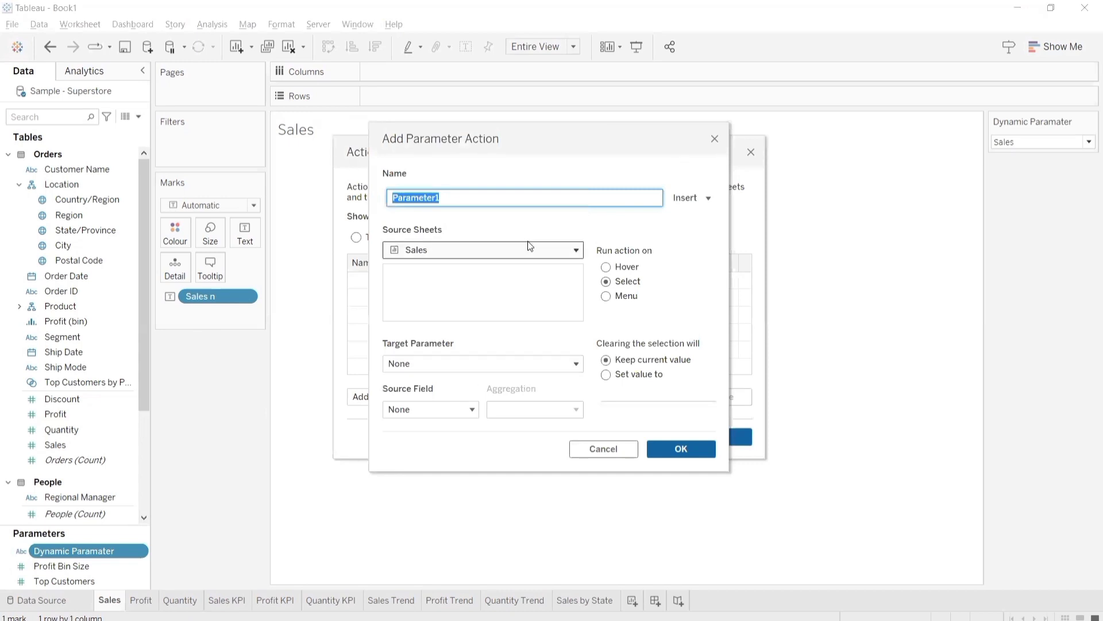
# - Name the parameter action Update Sales, set its target to Dynamic Paramater and its source field to Sales n, and save it
pyautogui.write('Update Sales')
pyautogui.press('Tab')
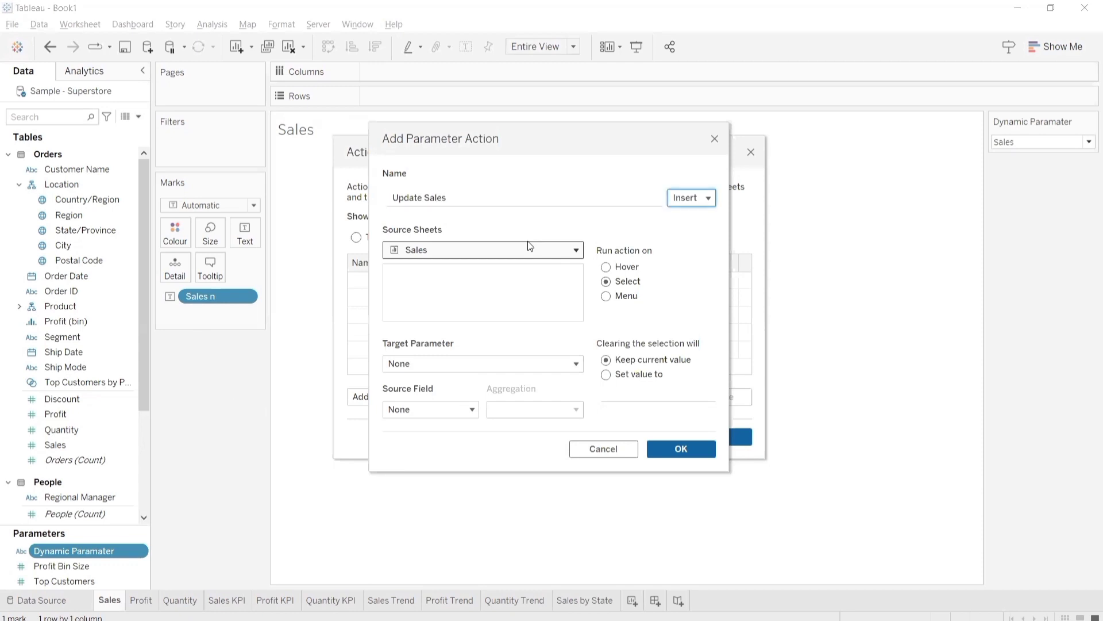
pyautogui.click(525, 367)
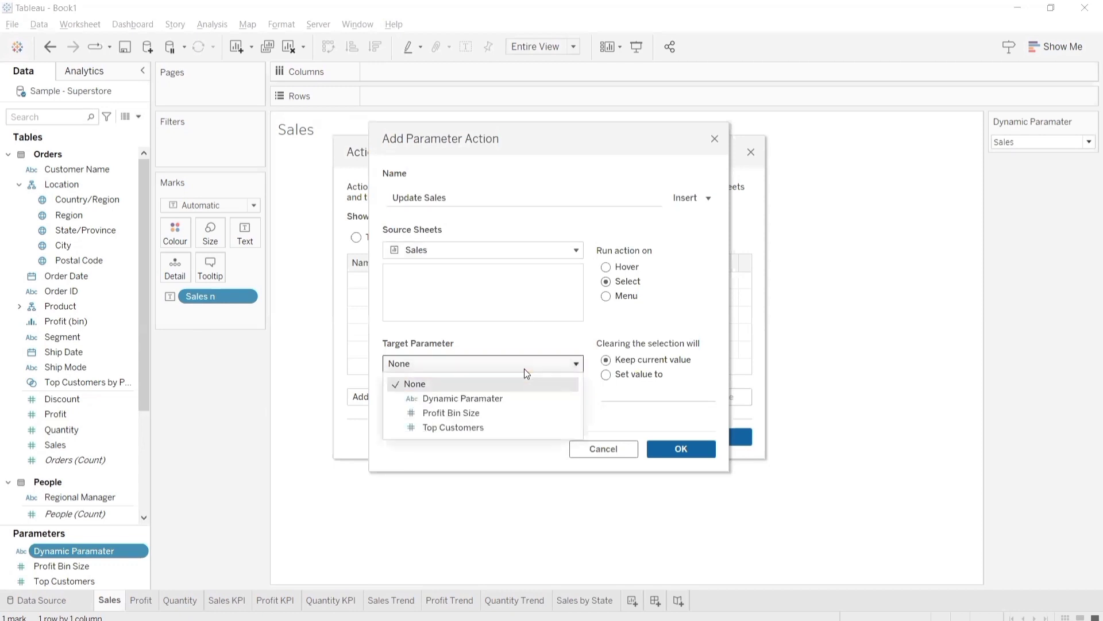
pyautogui.click(500, 397)
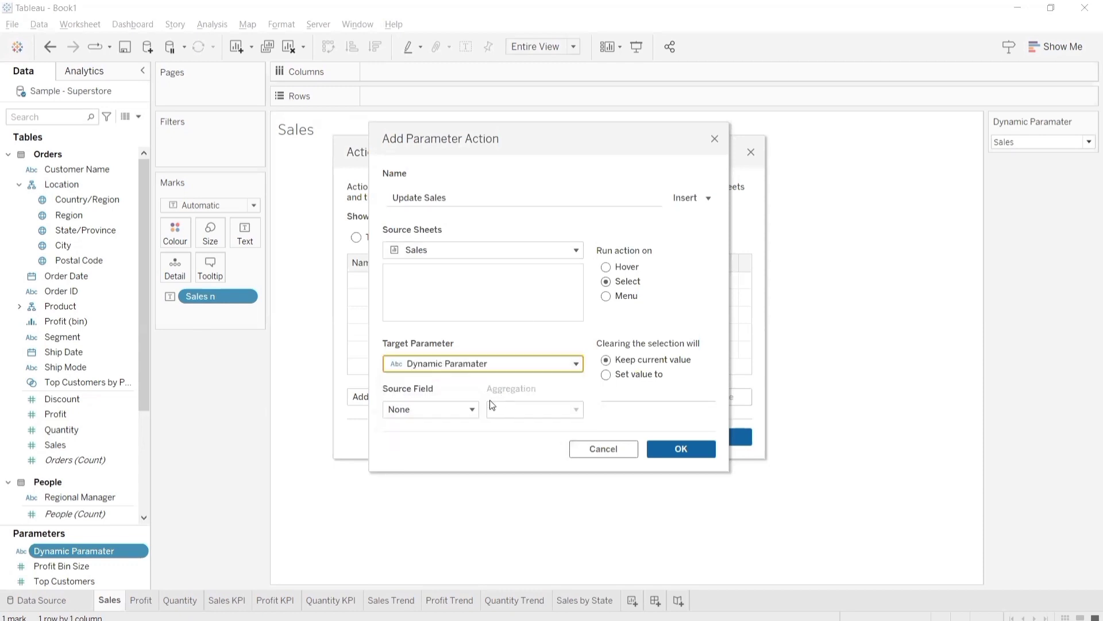
pyautogui.click(453, 412)
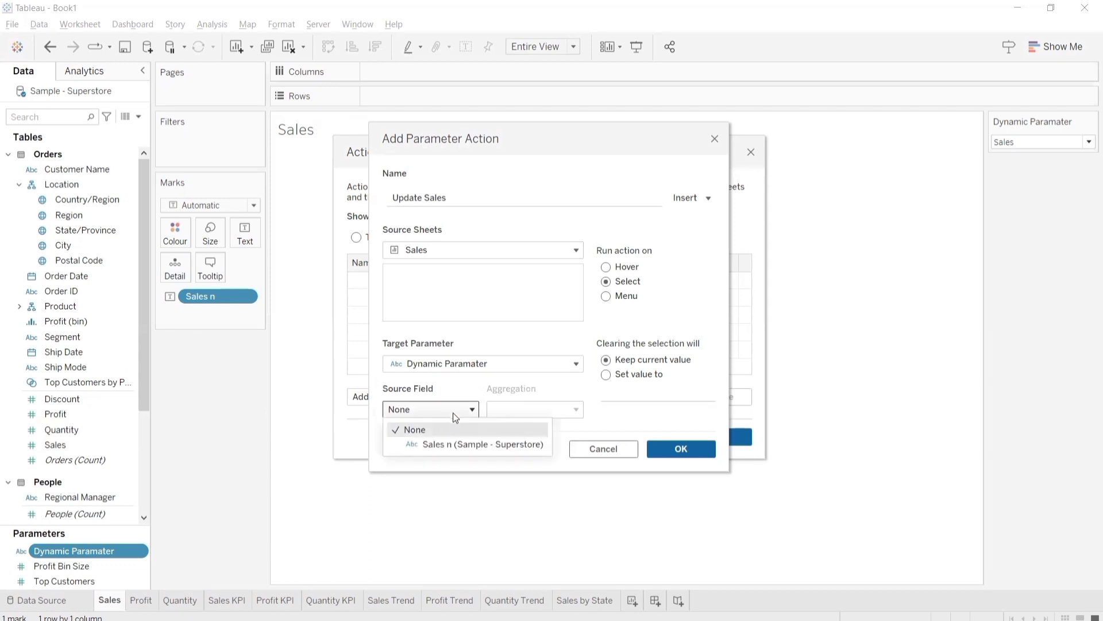
pyautogui.click(459, 445)
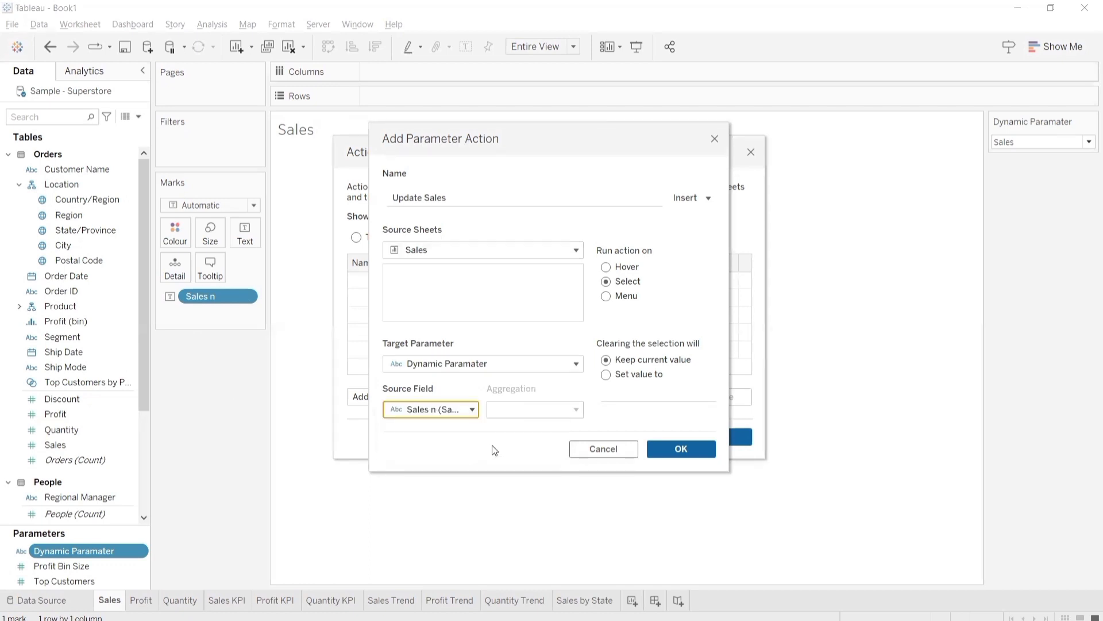
pyautogui.click(668, 448)
pyautogui.click(710, 447)
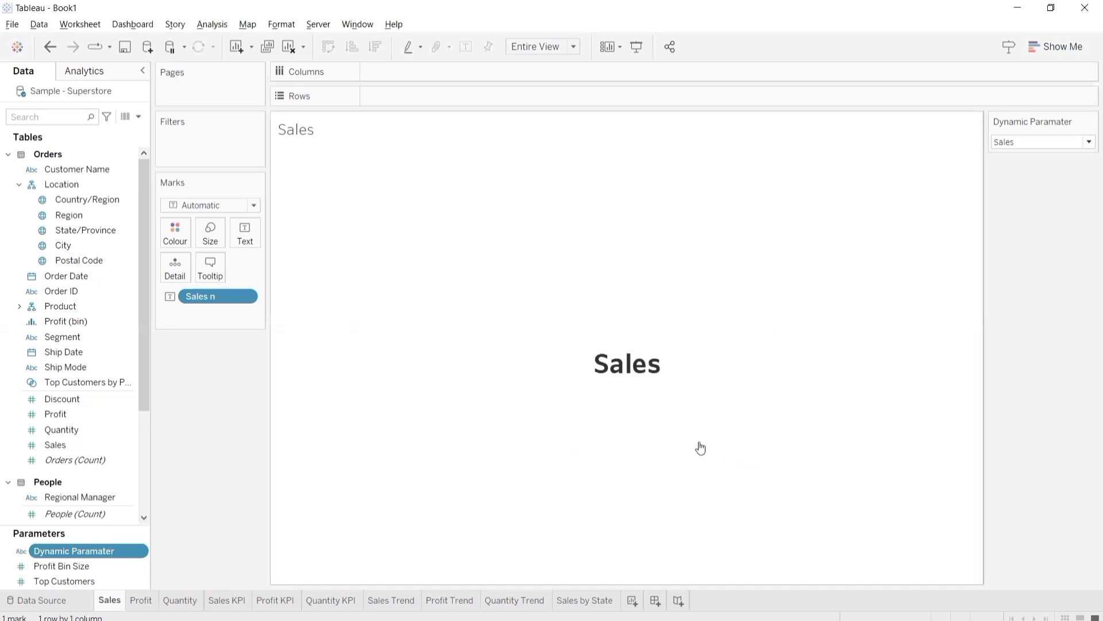
# - Test the Update Sales action by setting Dynamic Paramater to Quantity and selecting the Sales mark
pyautogui.click(624, 370)
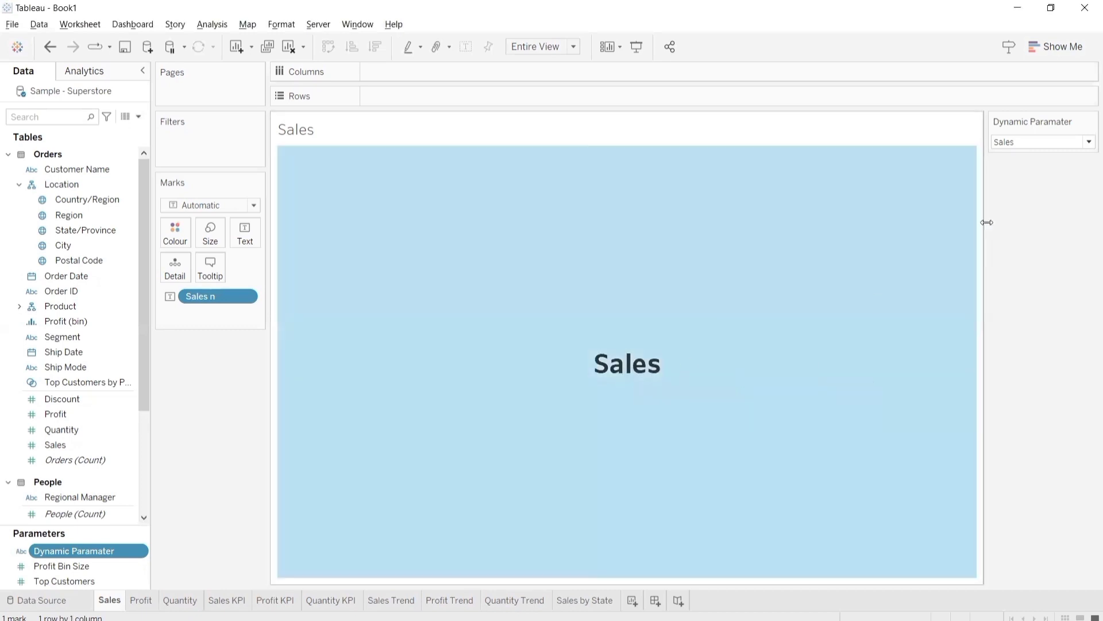
pyautogui.click(1048, 143)
pyautogui.click(1037, 180)
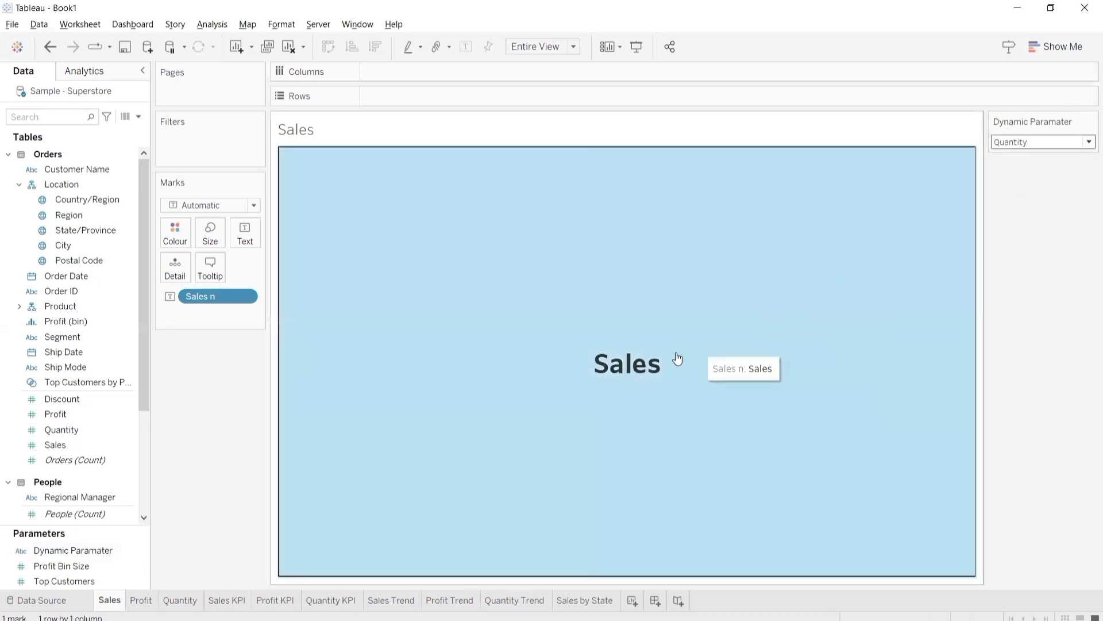
pyautogui.click(627, 370)
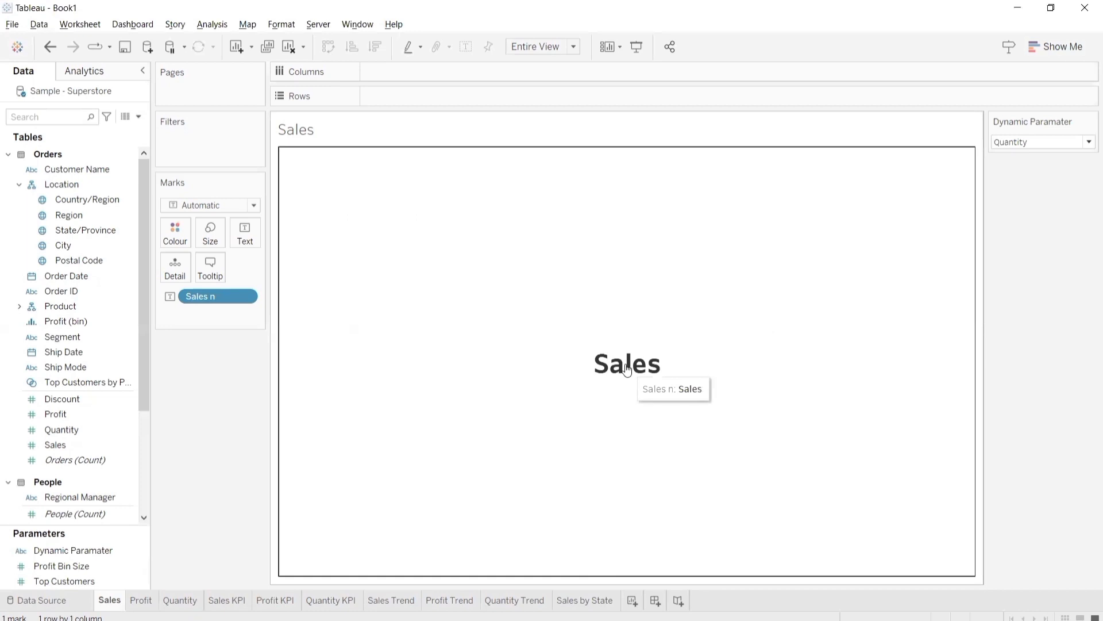
pyautogui.click(627, 370)
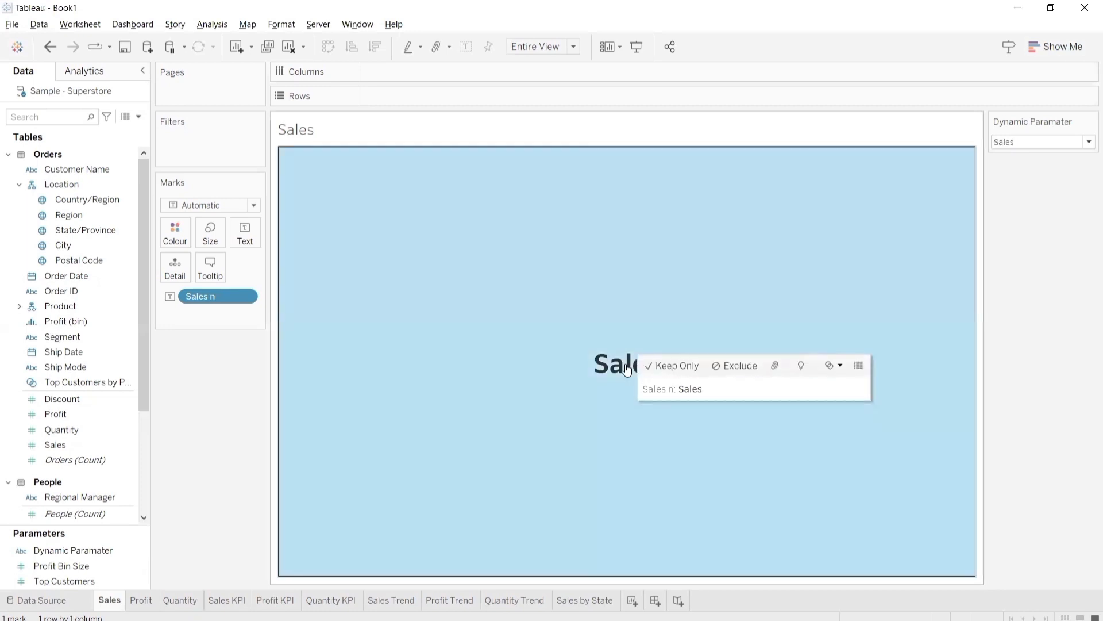
# - Check the Profit sheet and repeat the action test on the Sales sheet with Dynamic Paramater set to Quantity
pyautogui.click(148, 602)
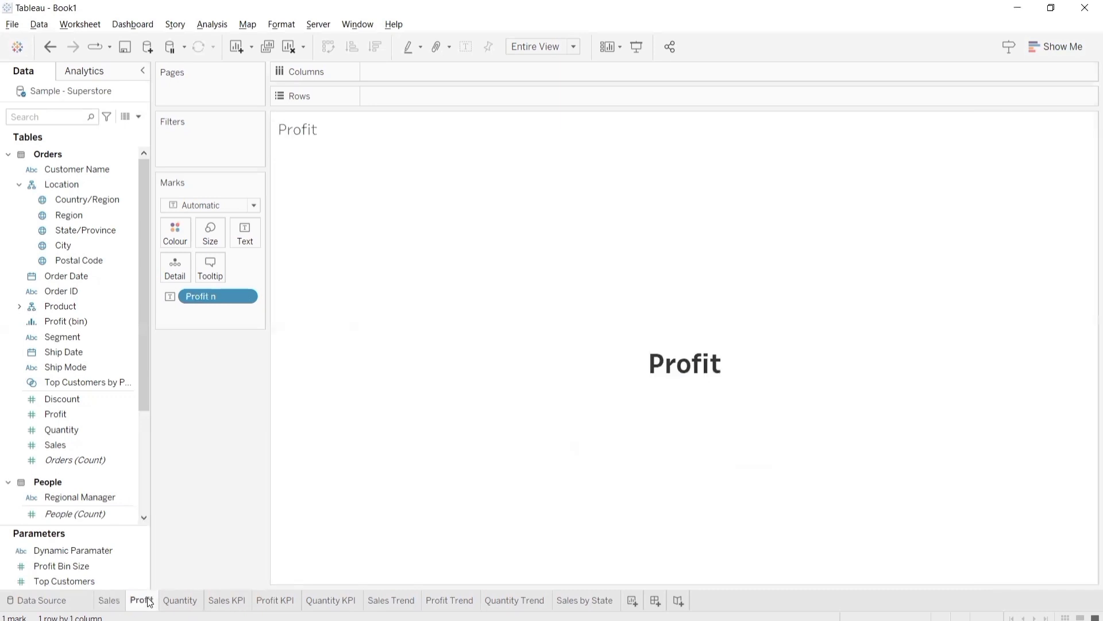
pyautogui.click(109, 601)
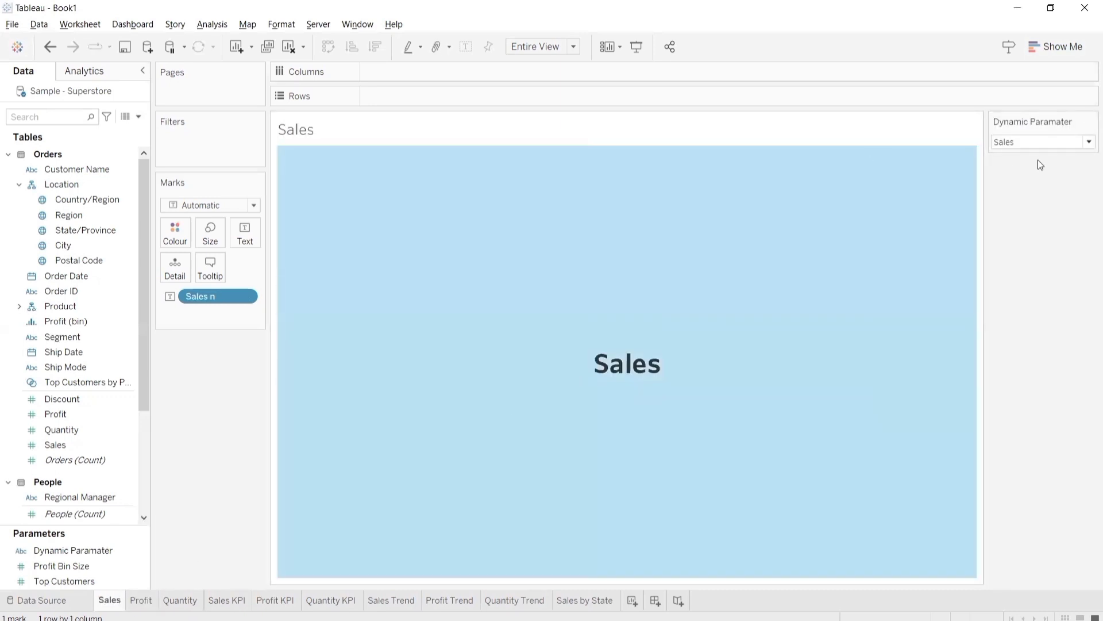
pyautogui.click(1037, 143)
pyautogui.click(1039, 179)
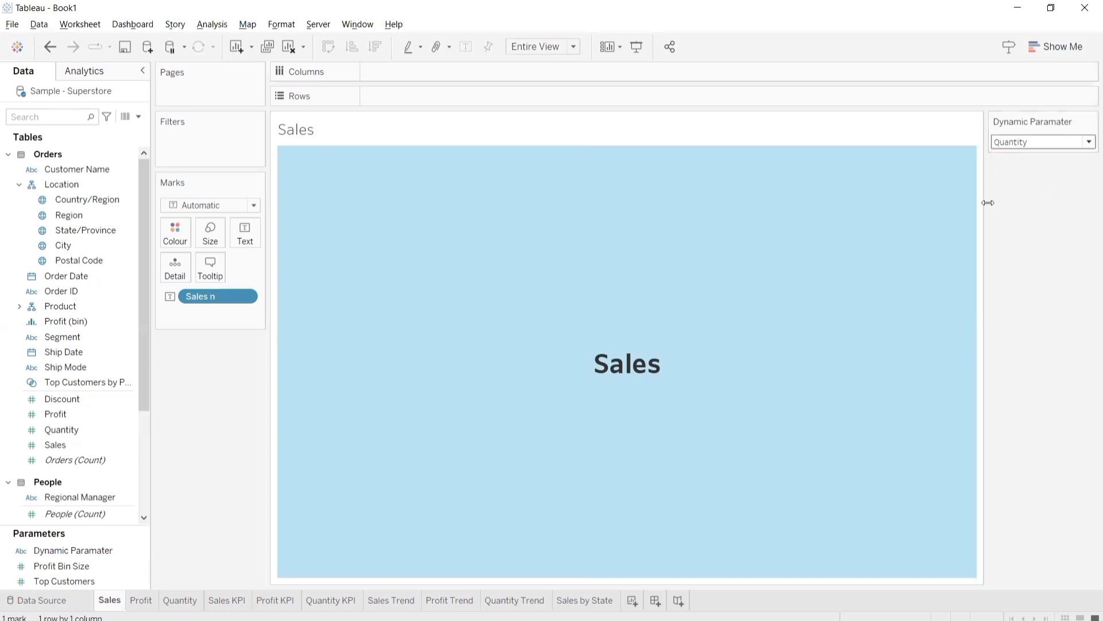
pyautogui.click(622, 361)
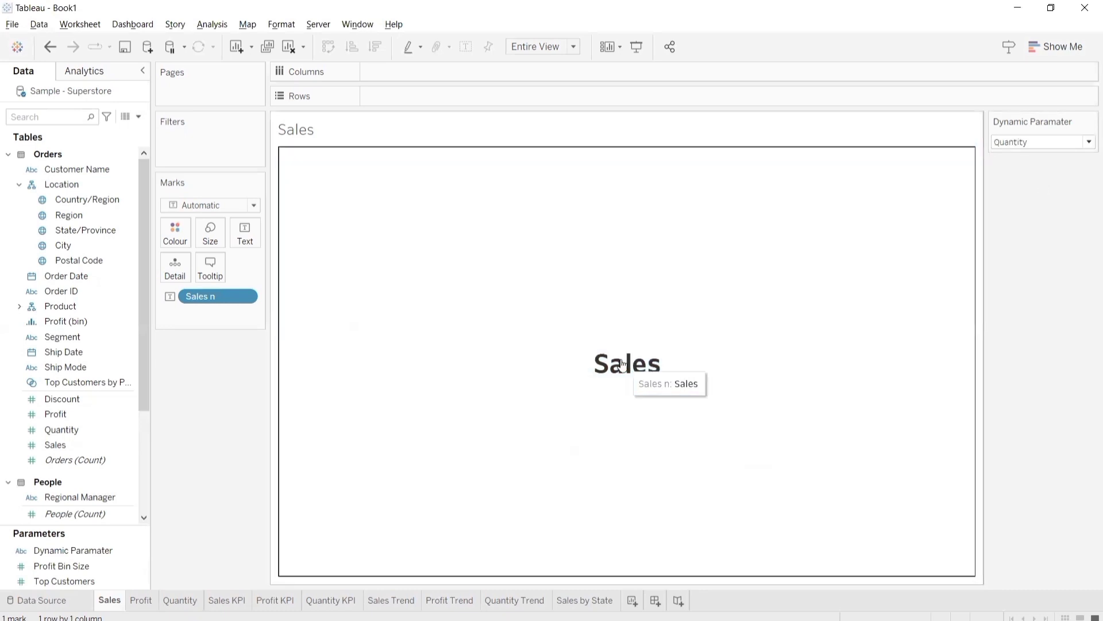
pyautogui.click(622, 364)
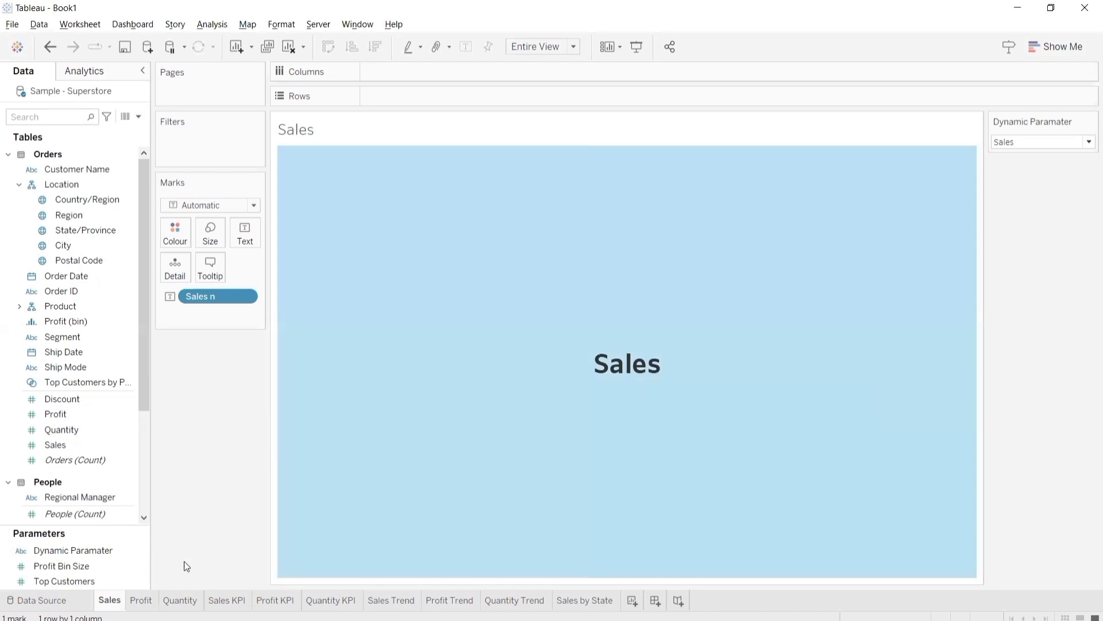
# - Remove the Update Sales parameter action from the workbook and save the change
pyautogui.click(87, 24)
pyautogui.click(104, 115)
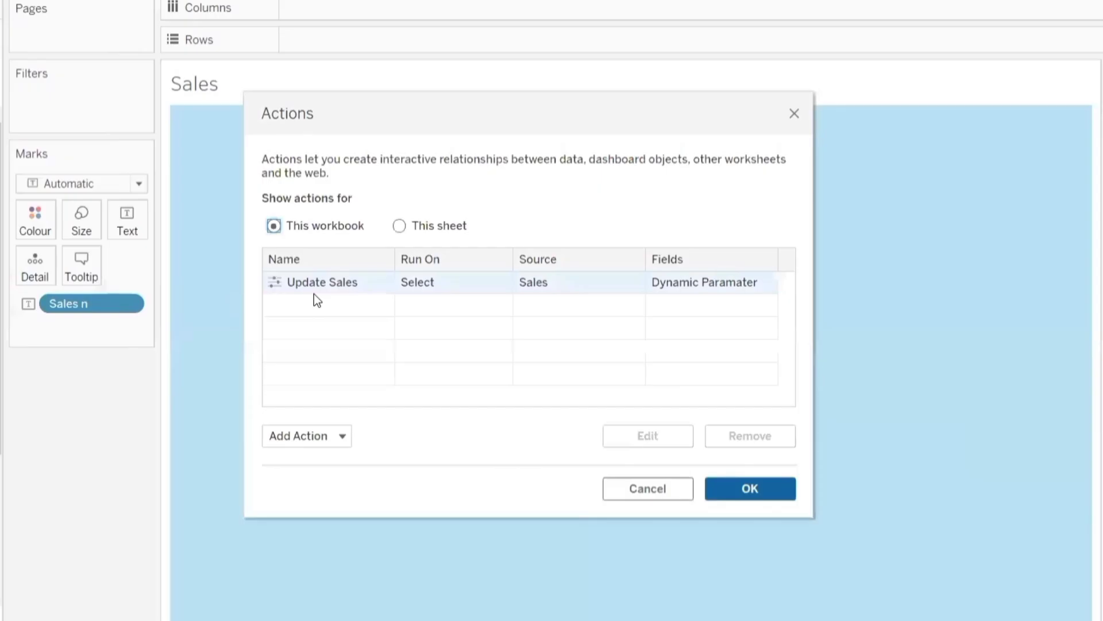
pyautogui.click(347, 282)
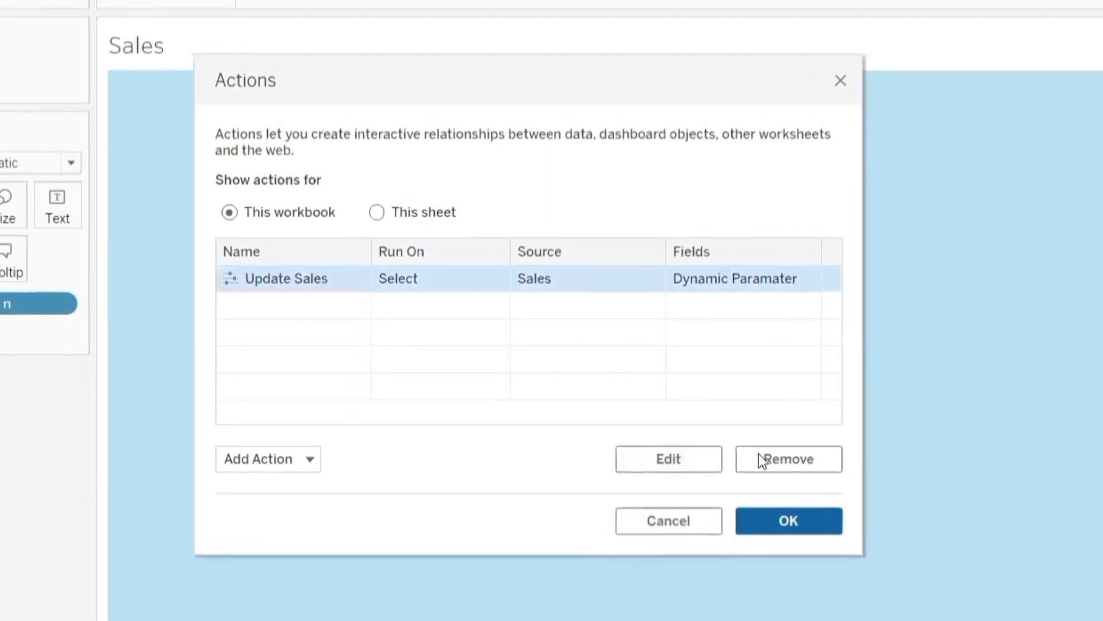
pyautogui.click(756, 447)
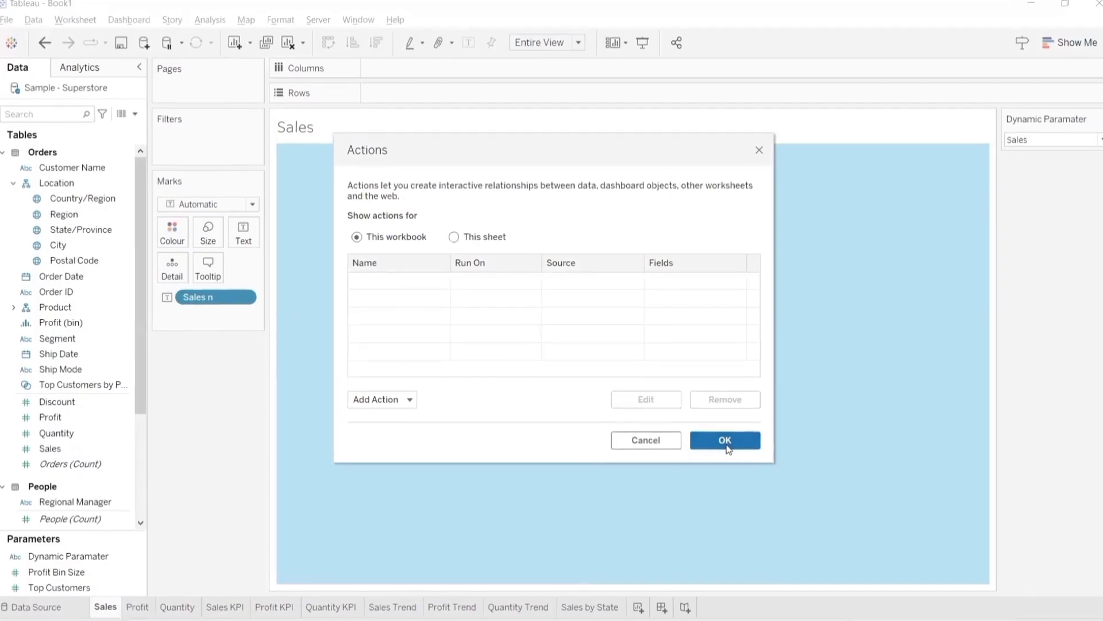
pyautogui.click(802, 538)
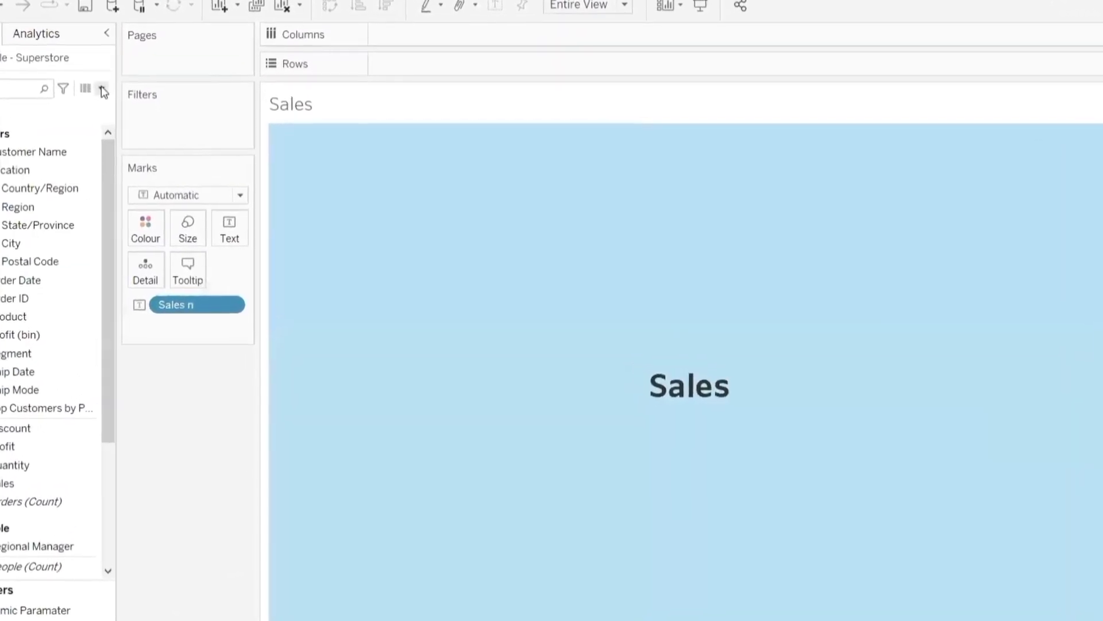
# - Start a new calculated field named Dynamic Measure Calc
pyautogui.click(120, 101)
pyautogui.click(57, 92)
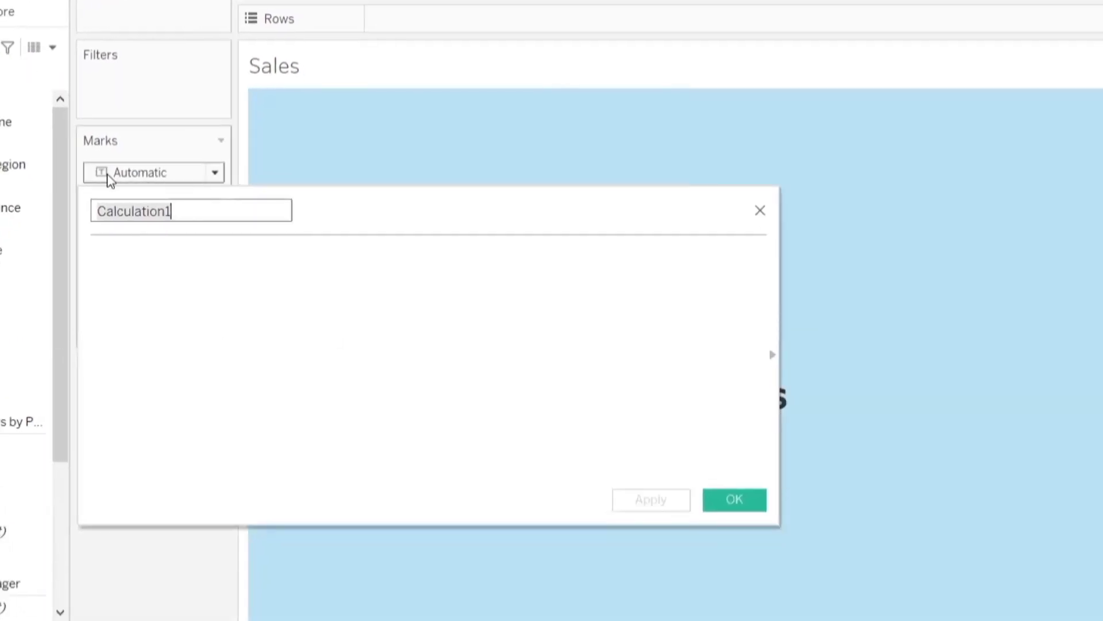
pyautogui.write('Dynamic')
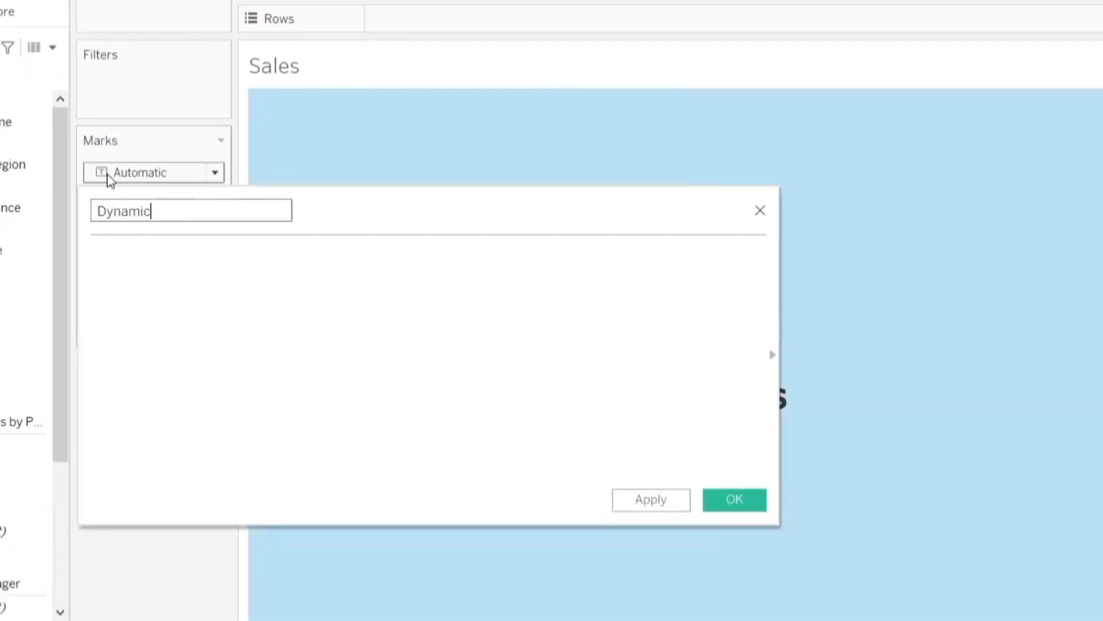
pyautogui.write(' Measure Calc')
pyautogui.press('Tab')
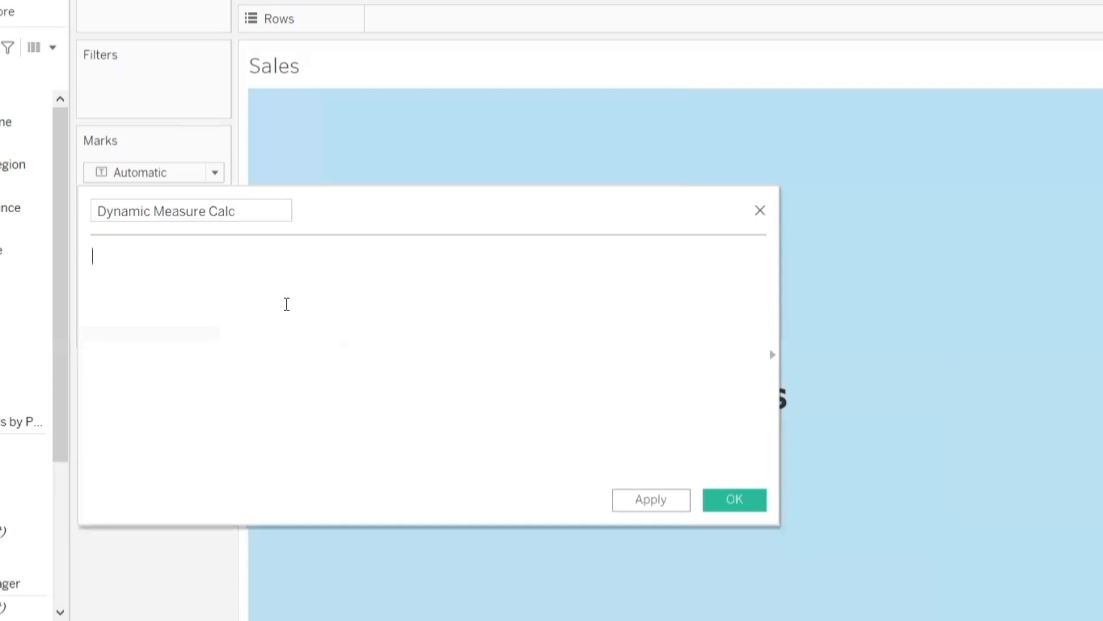
# - Begin the Dynamic Measure Calc formula with a SUM function wrapping an IF statement
pyautogui.write('sum')
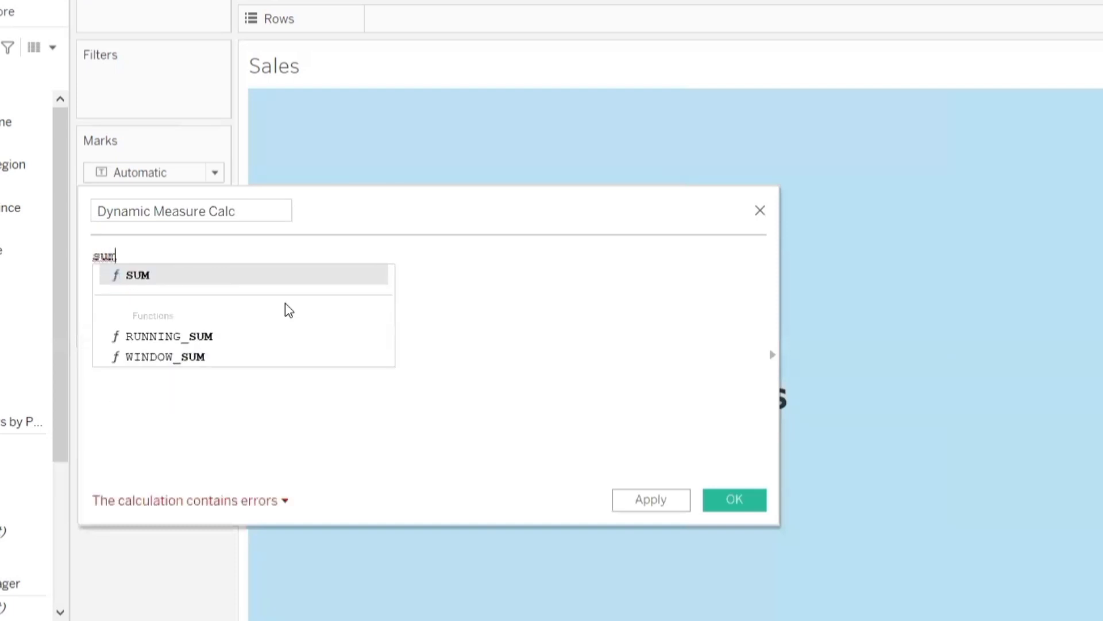
pyautogui.press('Return')
pyautogui.press('Return')
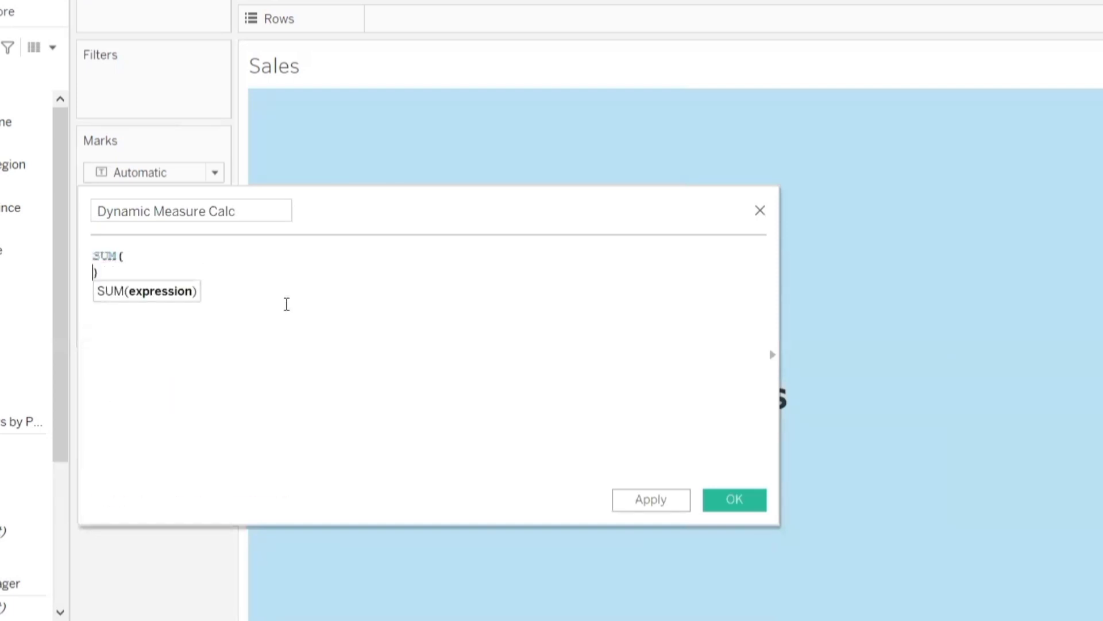
pyautogui.press('BackSpace')
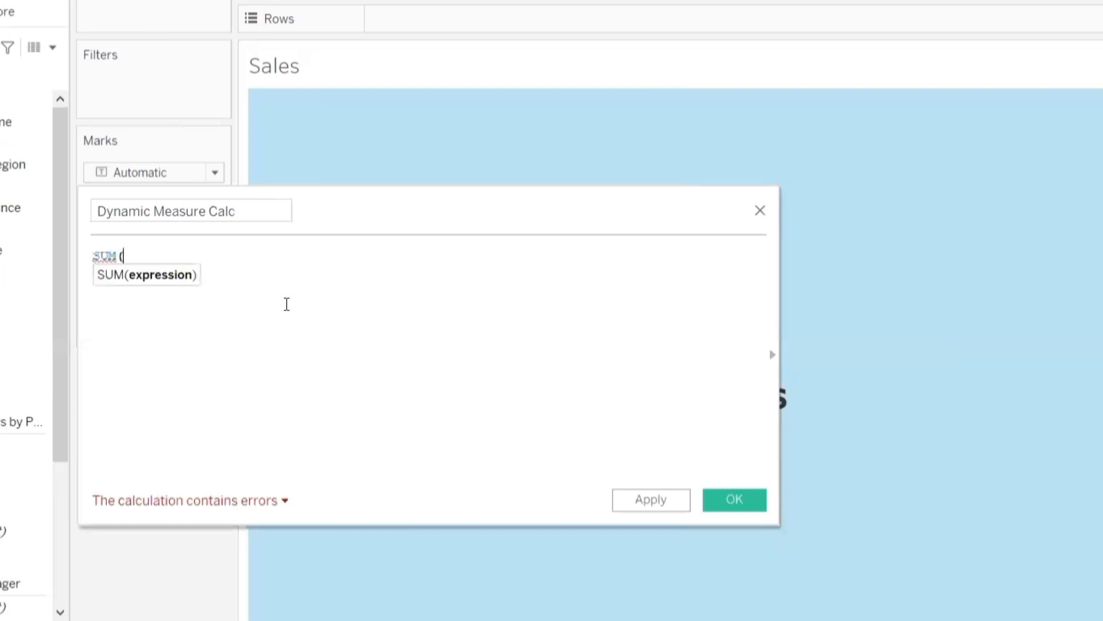
pyautogui.write('if')
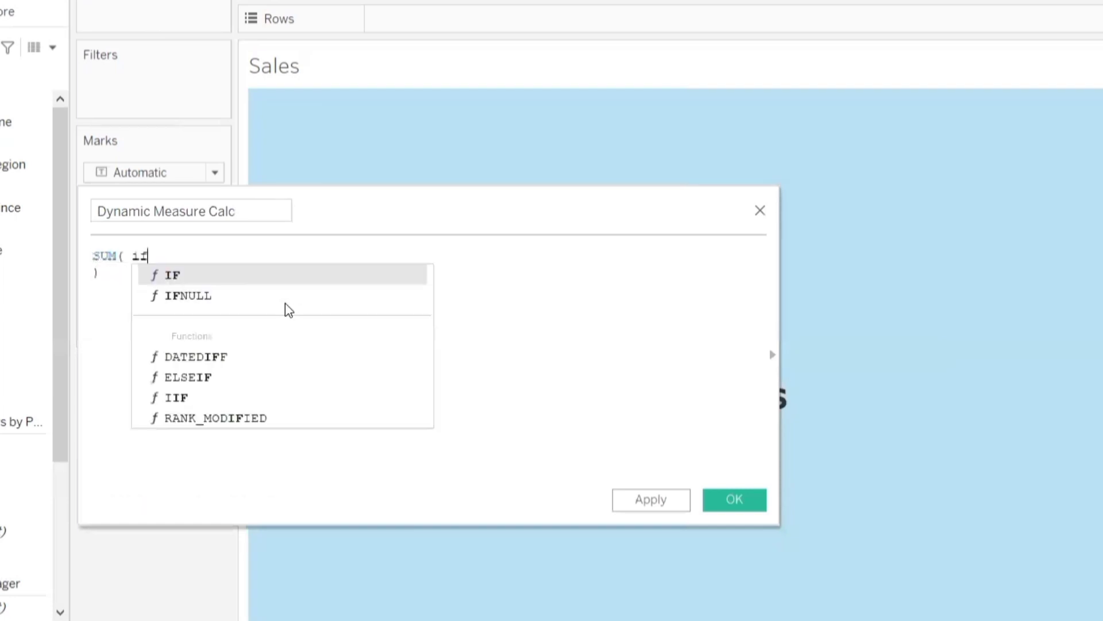
pyautogui.press('Return')
# - Add the first condition to the formula: [Dynamic Paramater]= 'Sales' THEN [Sales]
pyautogui.write('dyna')
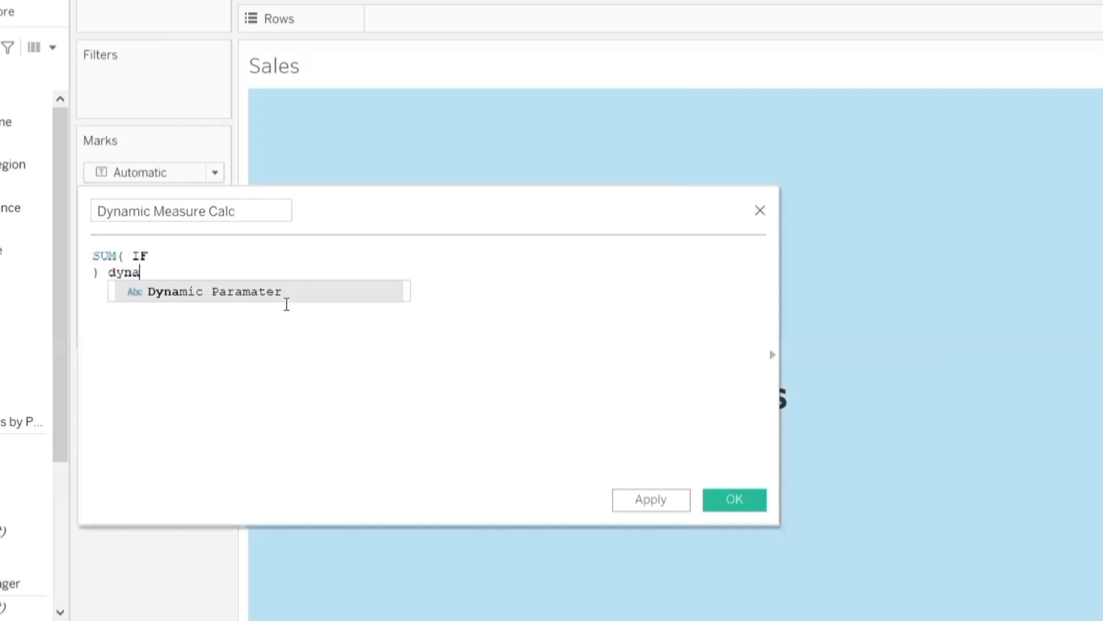
pyautogui.press('Return')
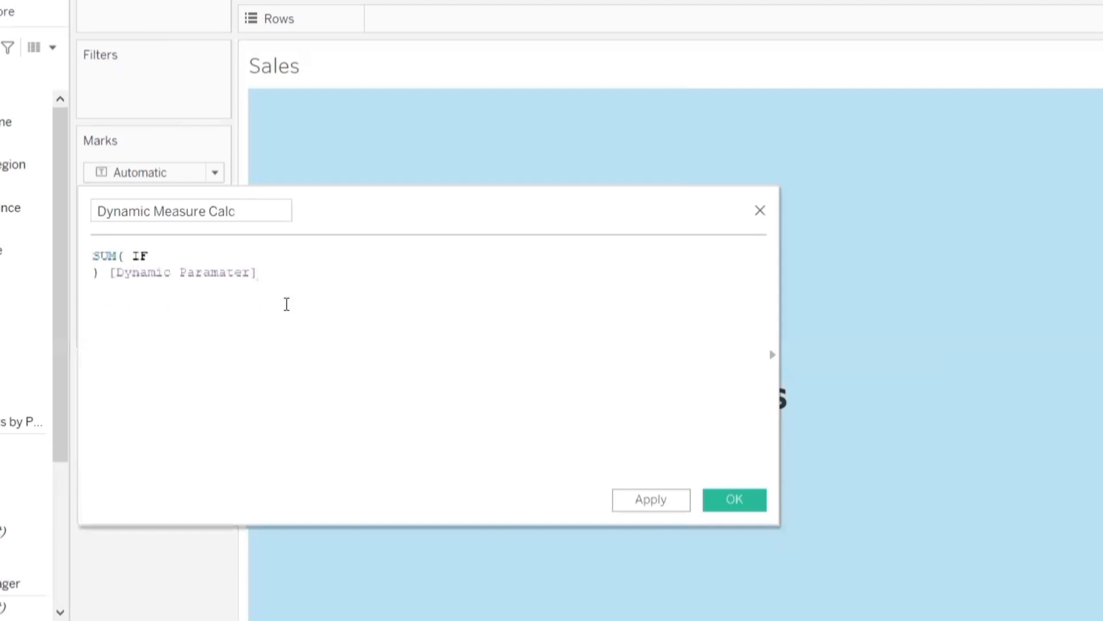
pyautogui.write('=')
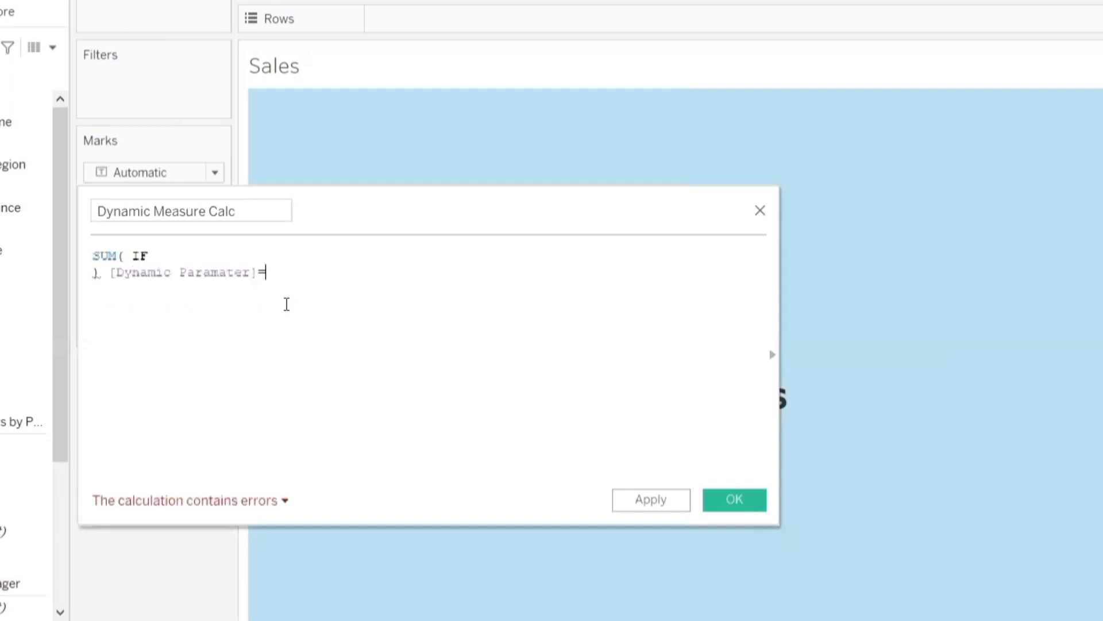
pyautogui.write(" ''")
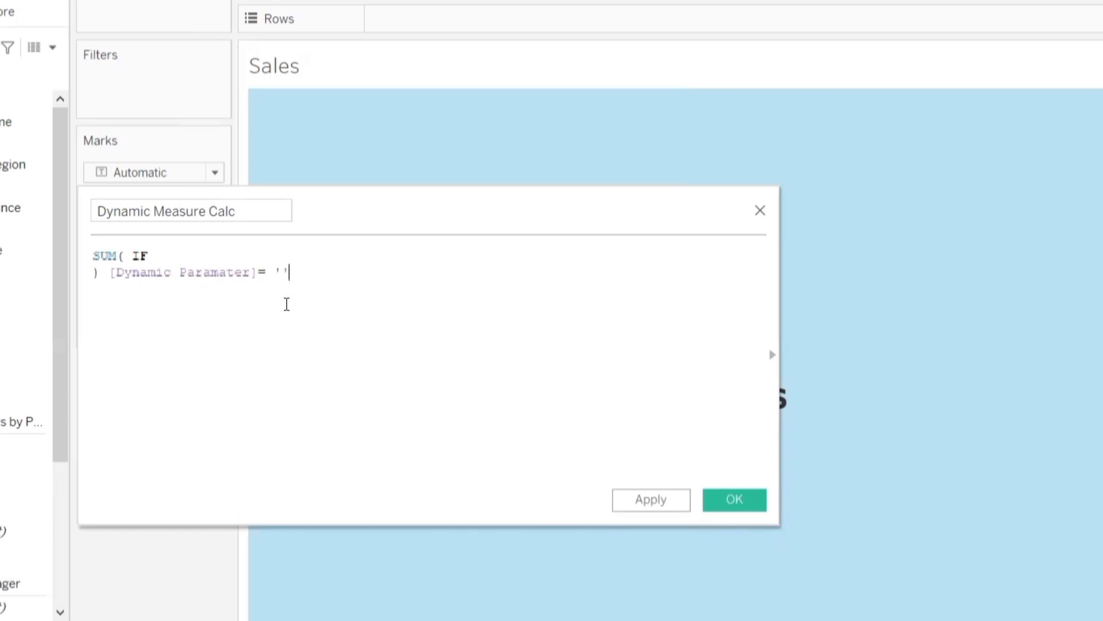
pyautogui.press('Left')
pyautogui.write('Sales')
pyautogui.press('Right')
pyautogui.write('the')
pyautogui.press('Return')
pyautogui.write('sal')
pyautogui.press('Return')
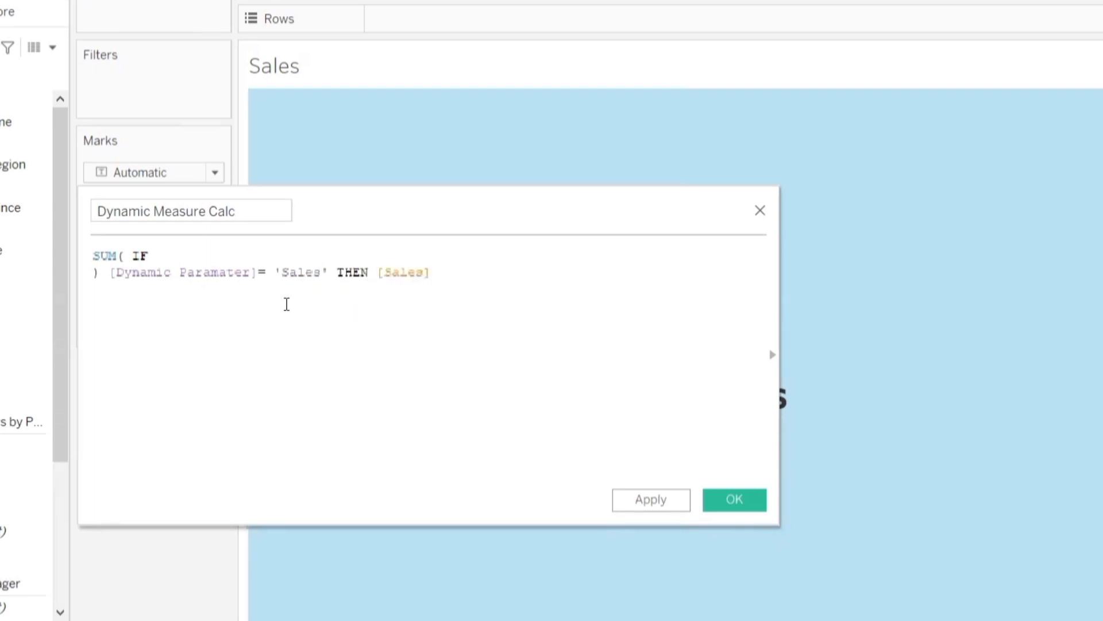
# - Add an ELSEIF branch on a new line testing [Dynamic Paramater]='Profit', followed by THEN
pyautogui.press('Return')
pyautogui.write('el')
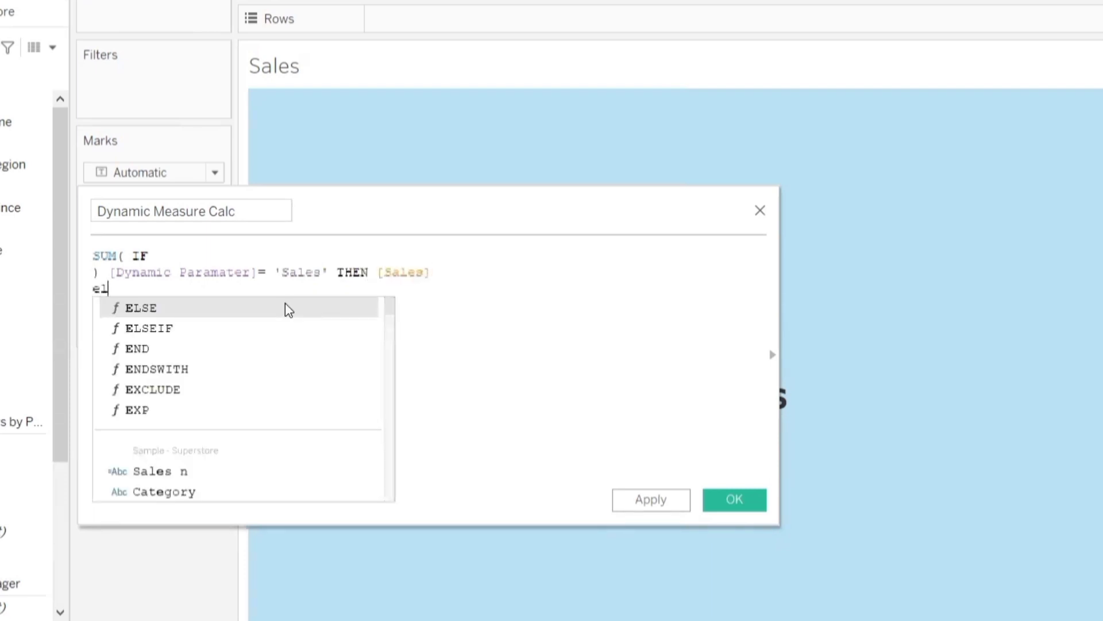
pyautogui.press('Down')
pyautogui.press('Return')
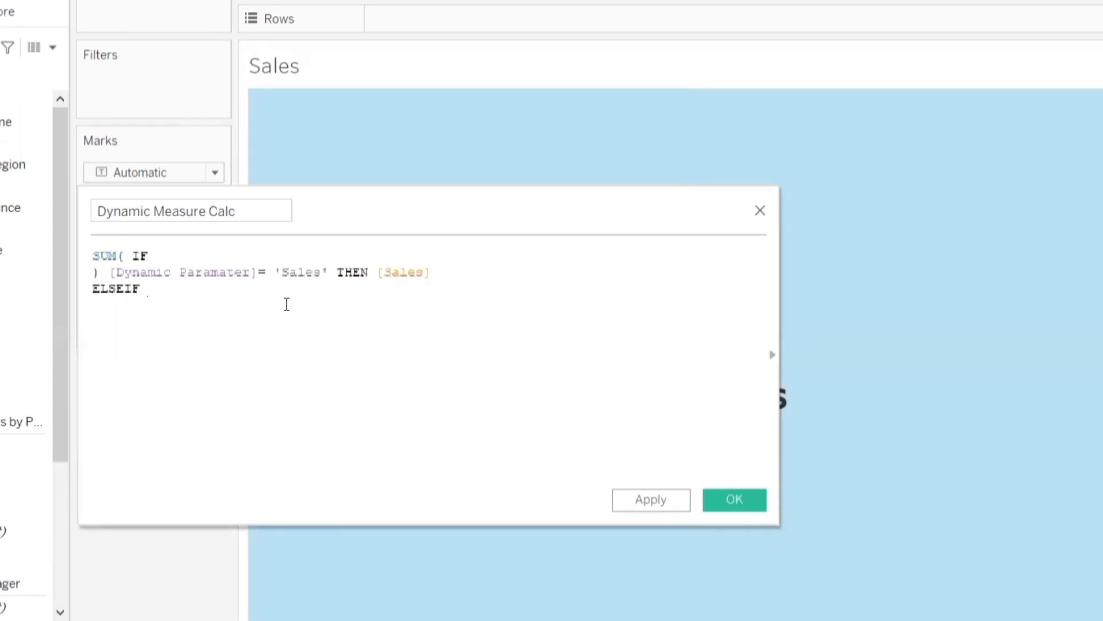
pyautogui.write('[Dynamic Paramater]=')
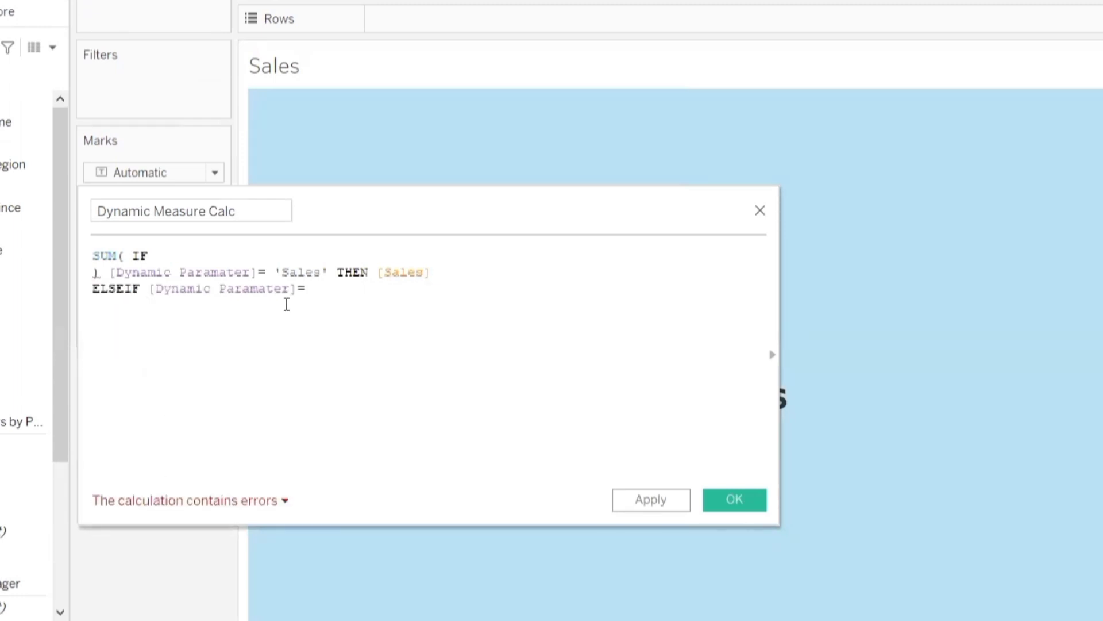
pyautogui.write("''")
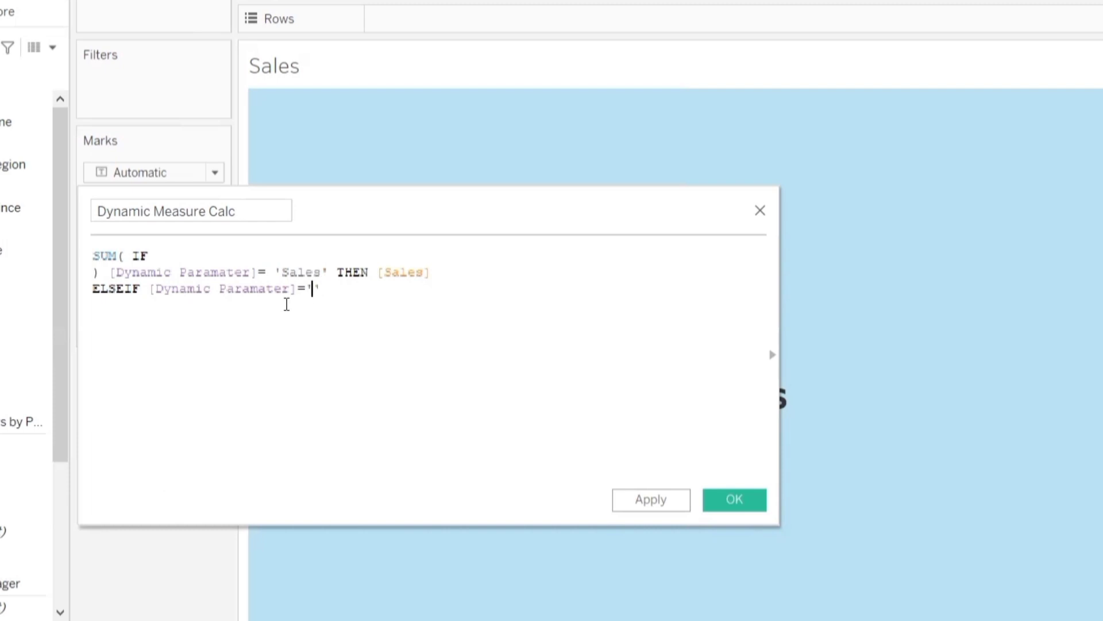
pyautogui.write('Profit')
pyautogui.write(' the')
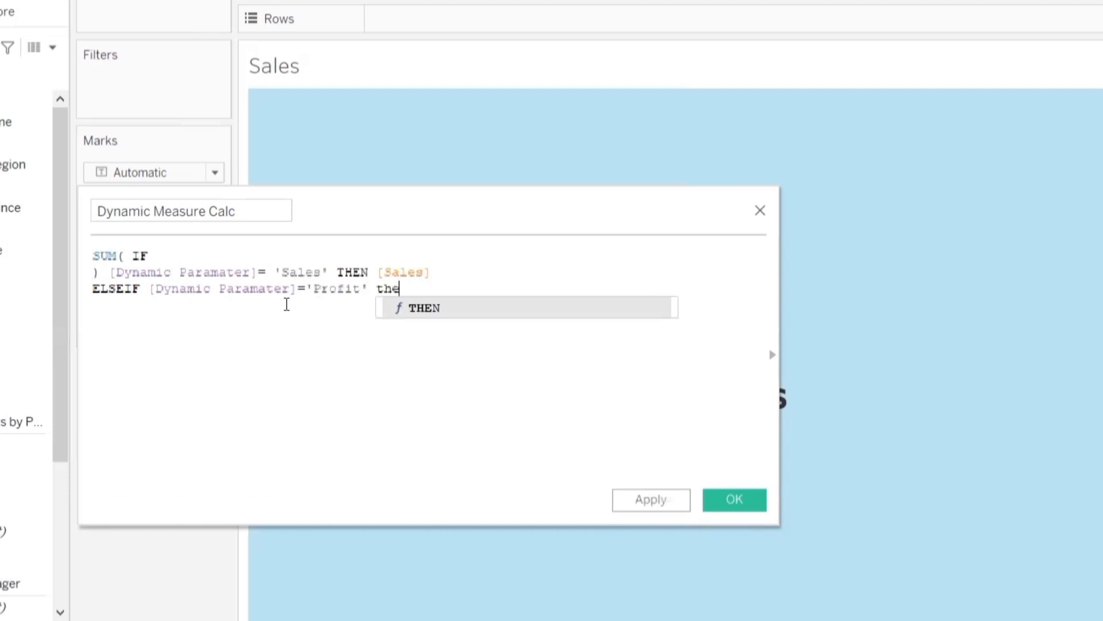
pyautogui.press('Return')
pyautogui.write('pro')
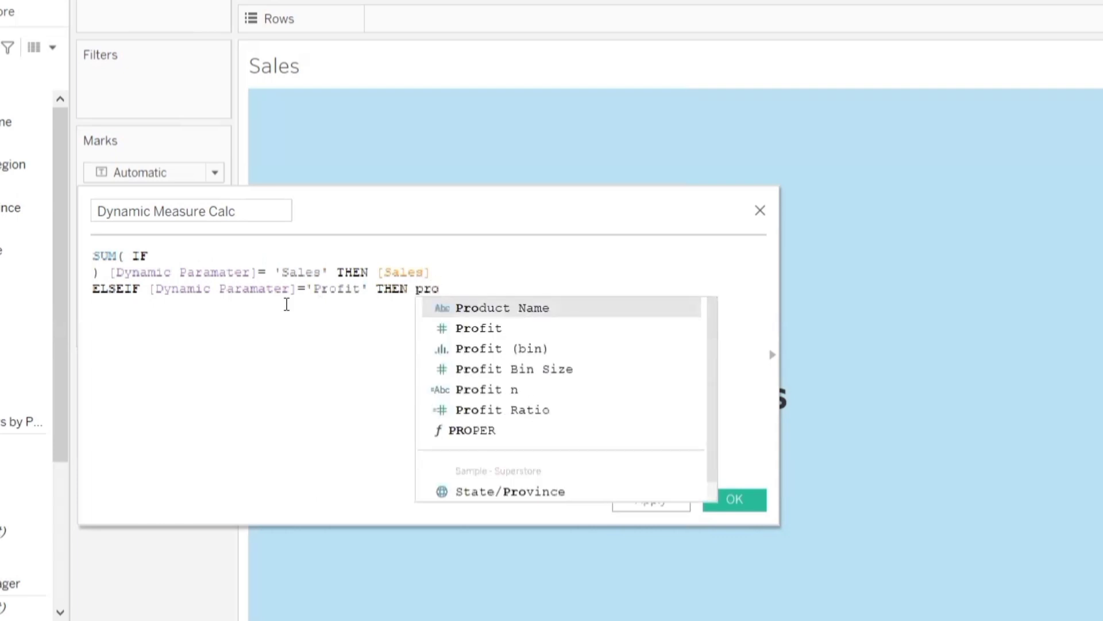
pyautogui.press('Return')
pyautogui.press('BackSpace')
pyautogui.press('BackSpace')
pyautogui.press('BackSpace')
pyautogui.press('BackSpace')
pyautogui.press('BackSpace')
pyautogui.press('BackSpace')
pyautogui.press('BackSpace')
pyautogui.press('BackSpace')
pyautogui.press('BackSpace')
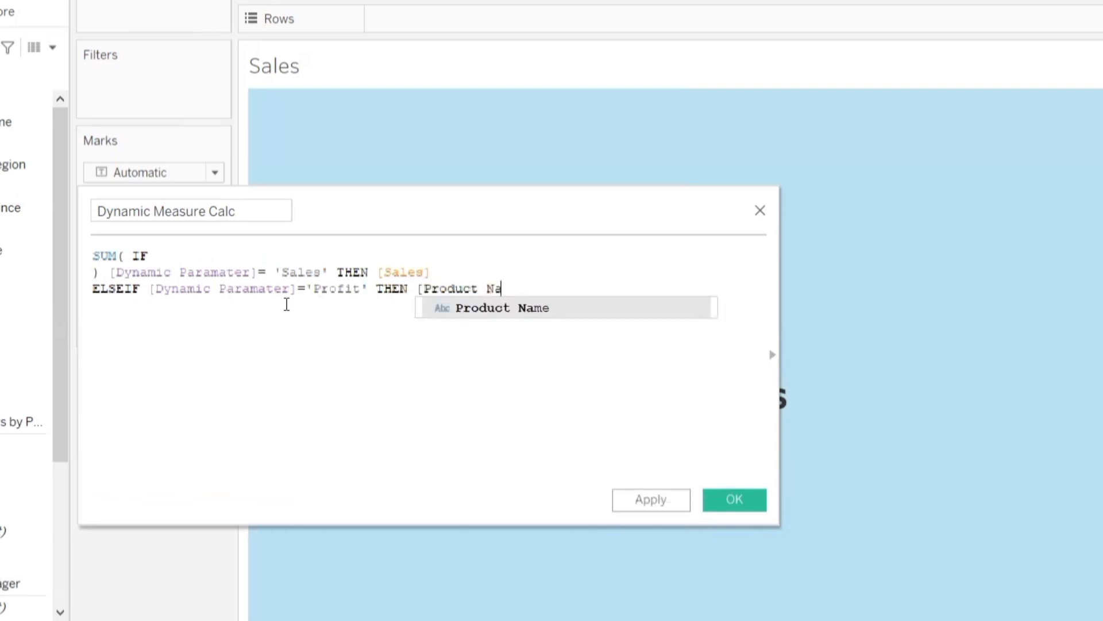
pyautogui.press('BackSpace')
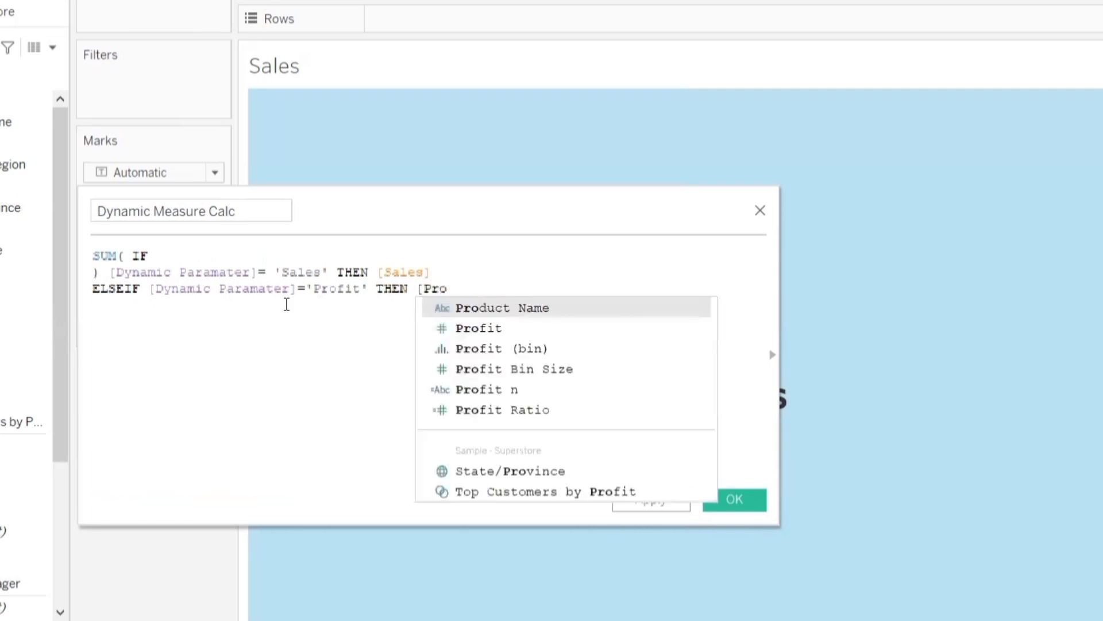
# - Make the Profit branch return the [Profit] field and begin a new formula line
pyautogui.press('Down')
pyautogui.press('Return')
pyautogui.press('Return')
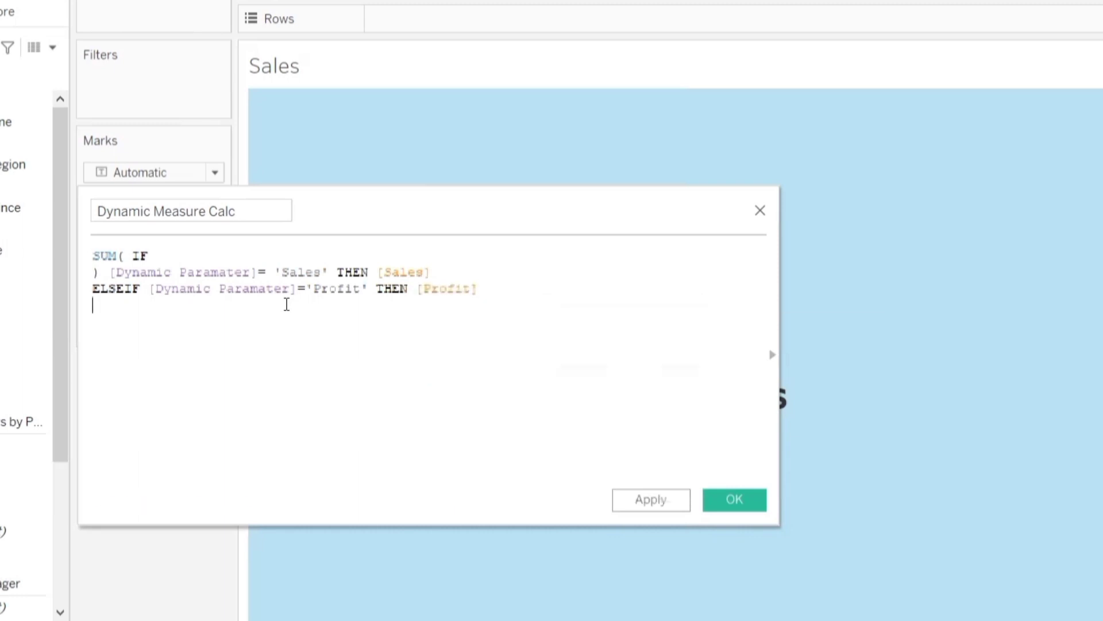
# - Add another ELSEIF branch testing whether [Dynamic Paramater] equals 'Quantity'
pyautogui.write('el')
pyautogui.press('Down')
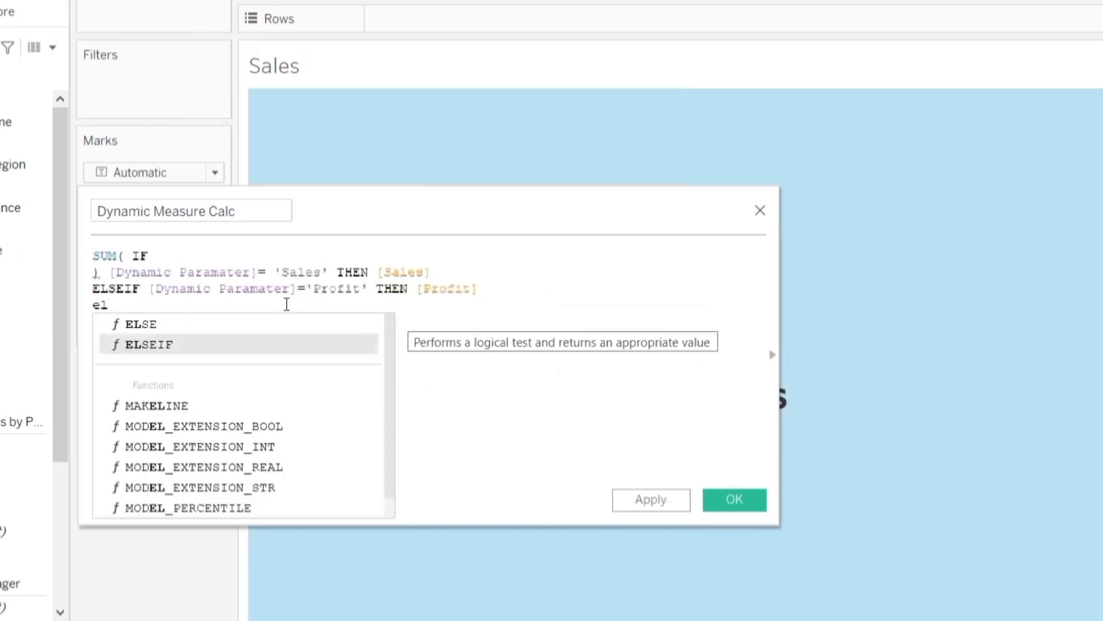
pyautogui.press('Return')
pyautogui.write('dyn')
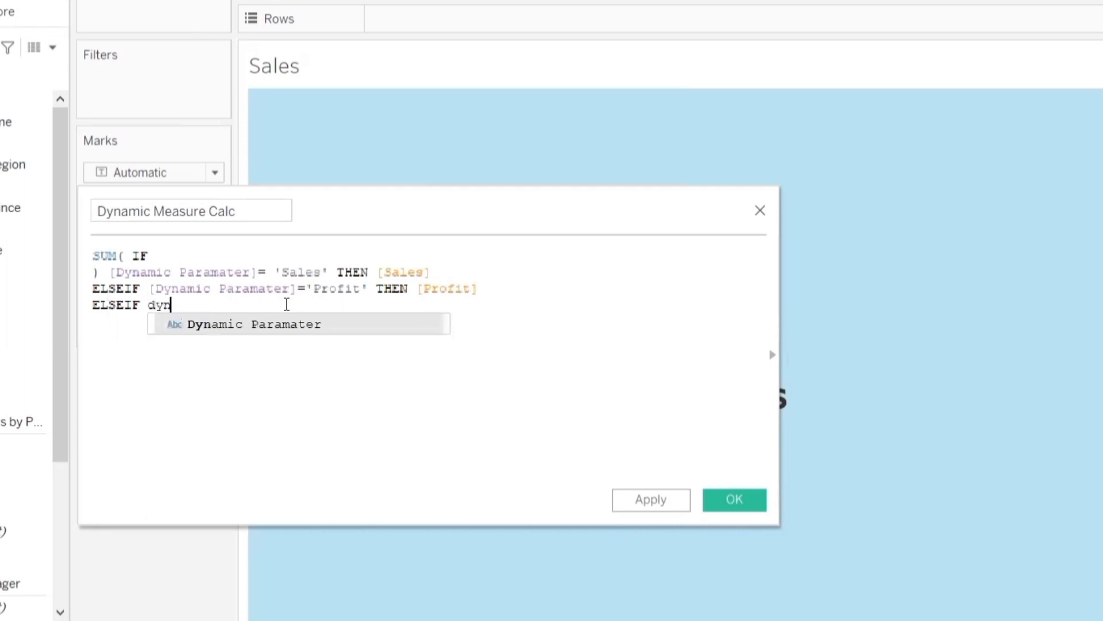
pyautogui.press('Return')
pyautogui.write('=')
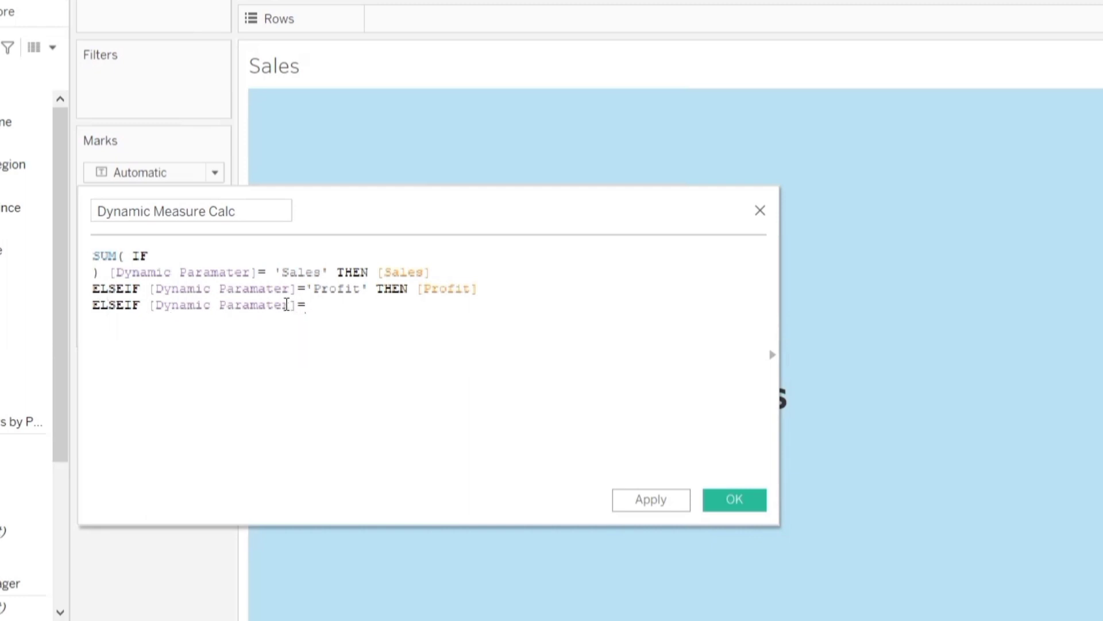
pyautogui.write("''")
pyautogui.press('Left')
pyautogui.write('Quantity')
pyautogui.press('Right')
# - Complete the Quantity branch with THEN [Quantity]
pyautogui.write('then')
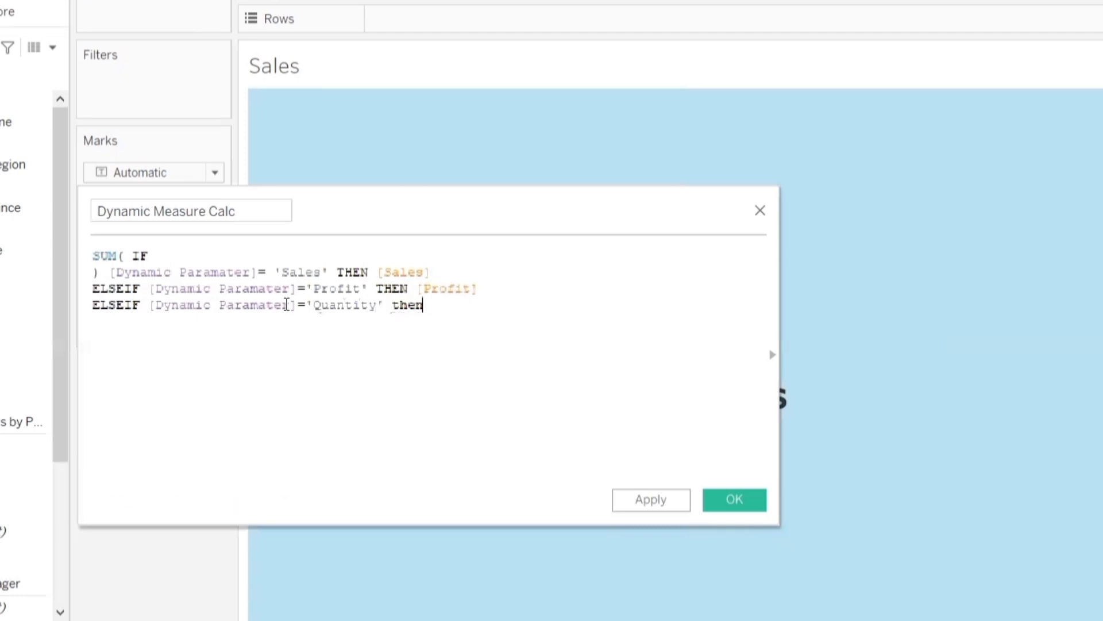
pyautogui.press('Tab')
pyautogui.press('BackSpace')
pyautogui.press('BackSpace')
pyautogui.press('BackSpace')
pyautogui.press('BackSpace')
pyautogui.press('BackSpace')
pyautogui.press('BackSpace')
pyautogui.press('Return')
pyautogui.write('quqan')
pyautogui.press('BackSpace')
pyautogui.press('BackSpace')
pyautogui.press('BackSpace')
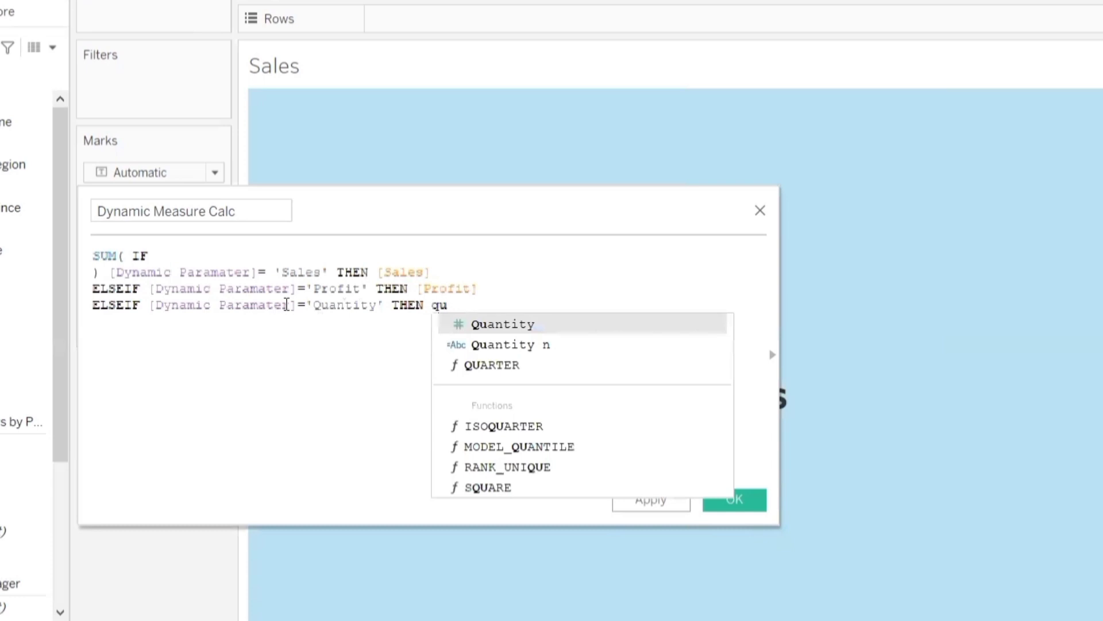
pyautogui.press('Return')
# - Finish the formula with END, moving SUM's closing parenthesis to the very end, and save the calculated field
pyautogui.write('end')
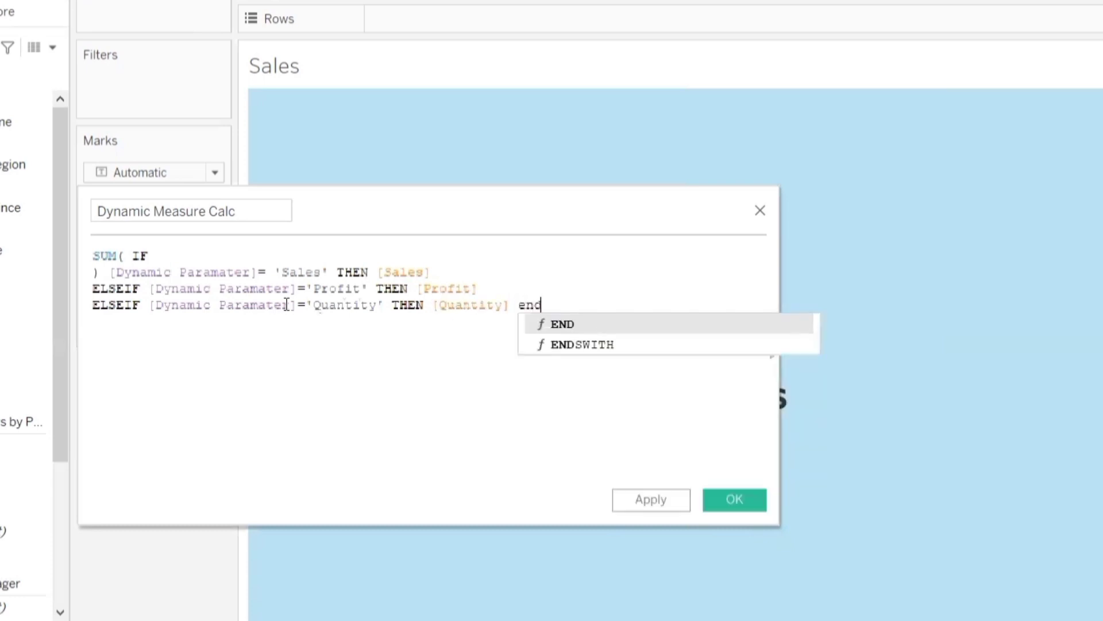
pyautogui.press('Return')
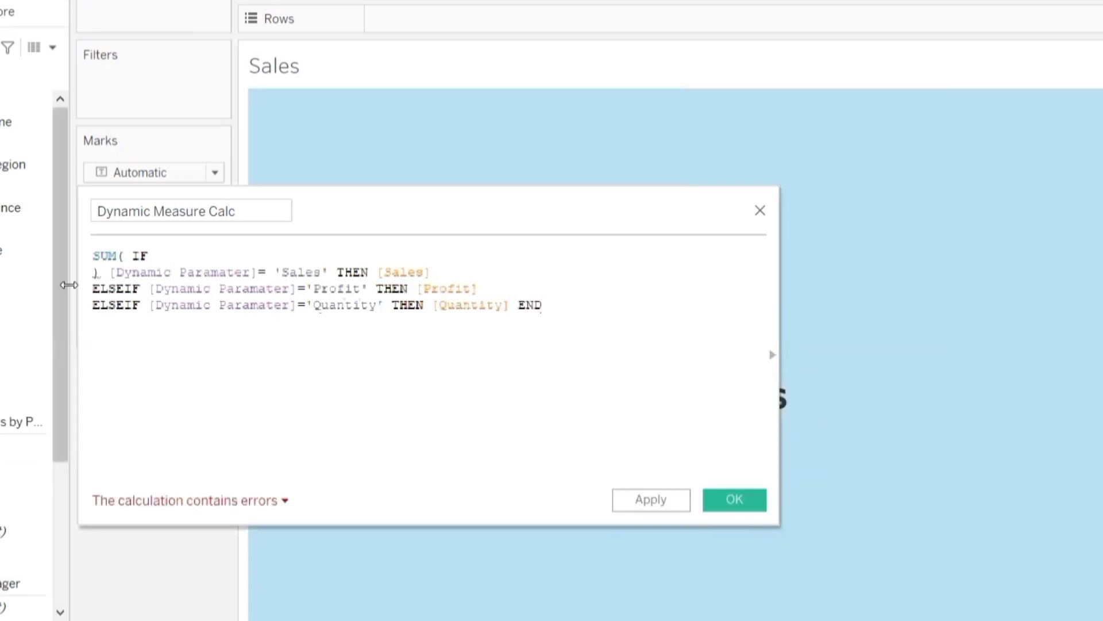
pyautogui.click(100, 272)
pyautogui.press('BackSpace')
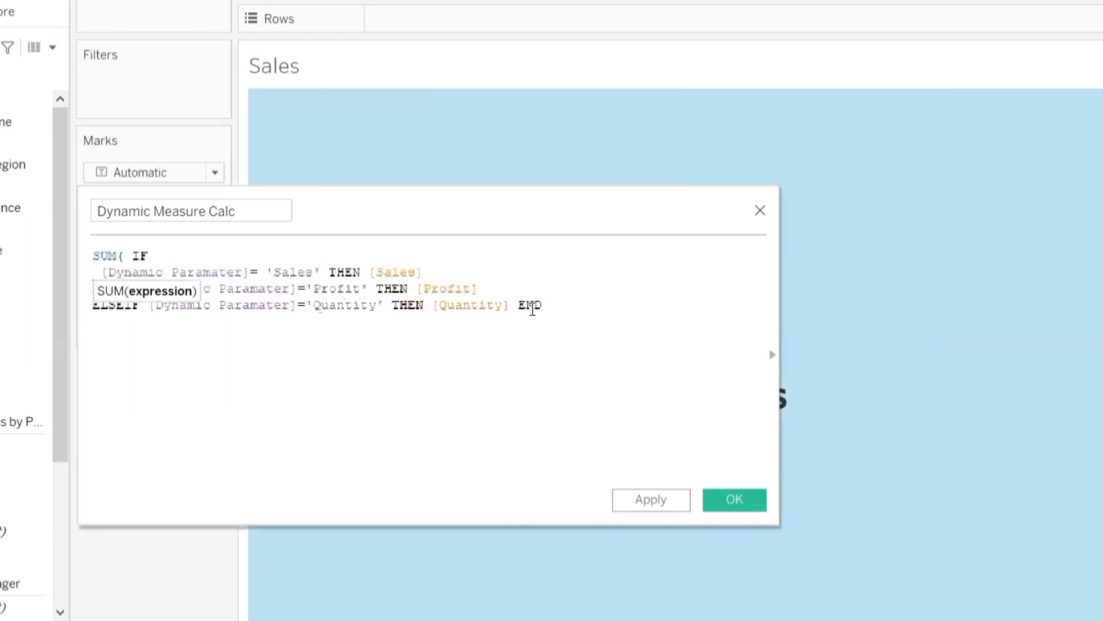
pyautogui.click(557, 305)
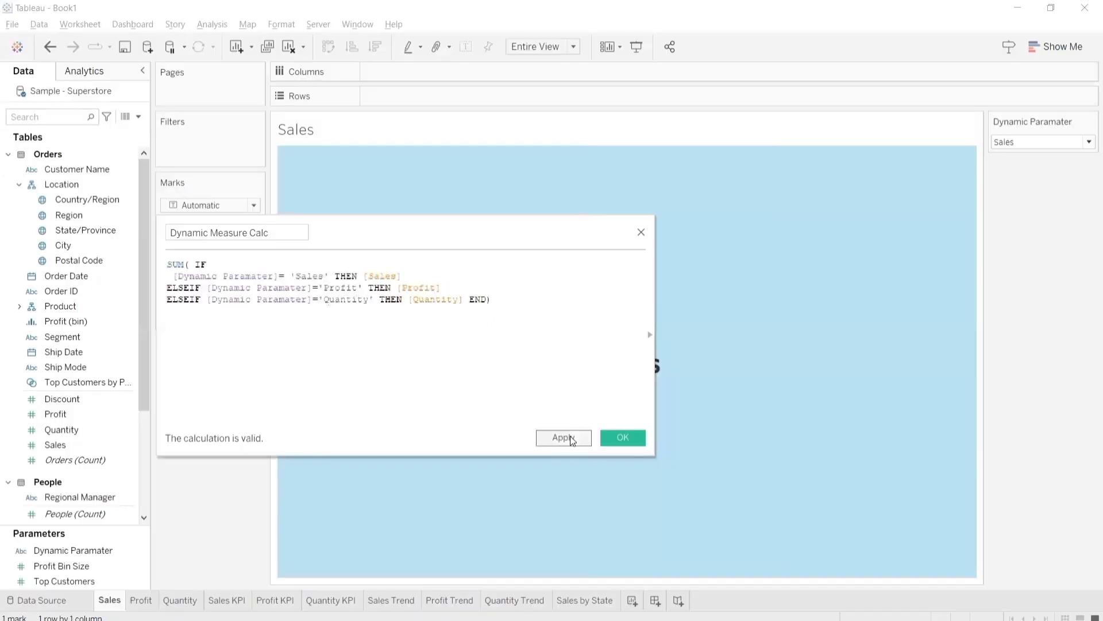
pyautogui.click(572, 440)
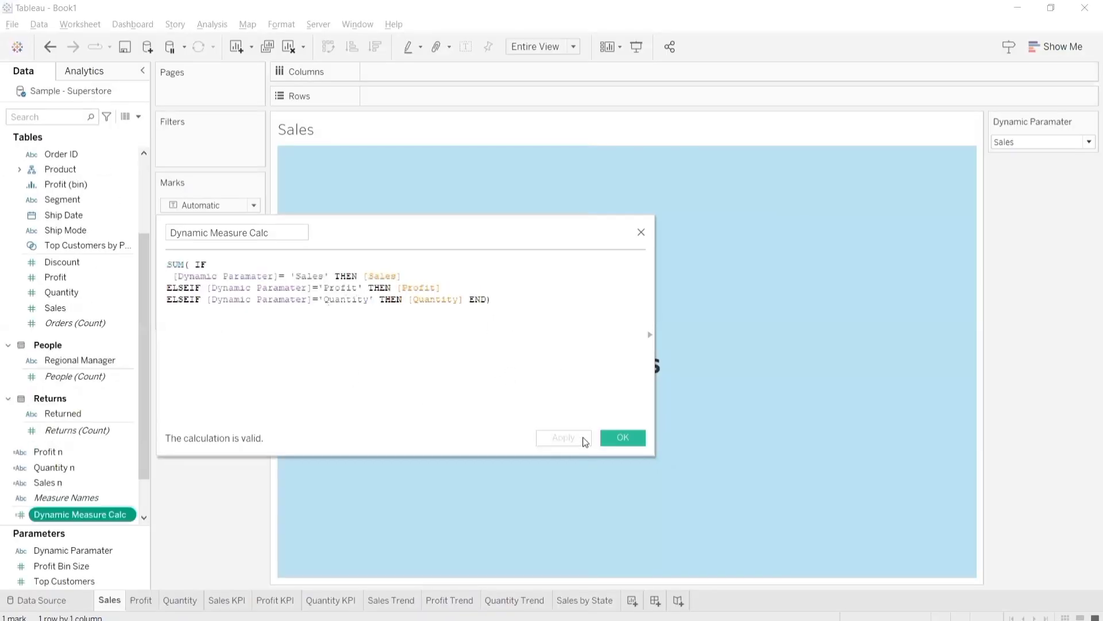
pyautogui.click(623, 437)
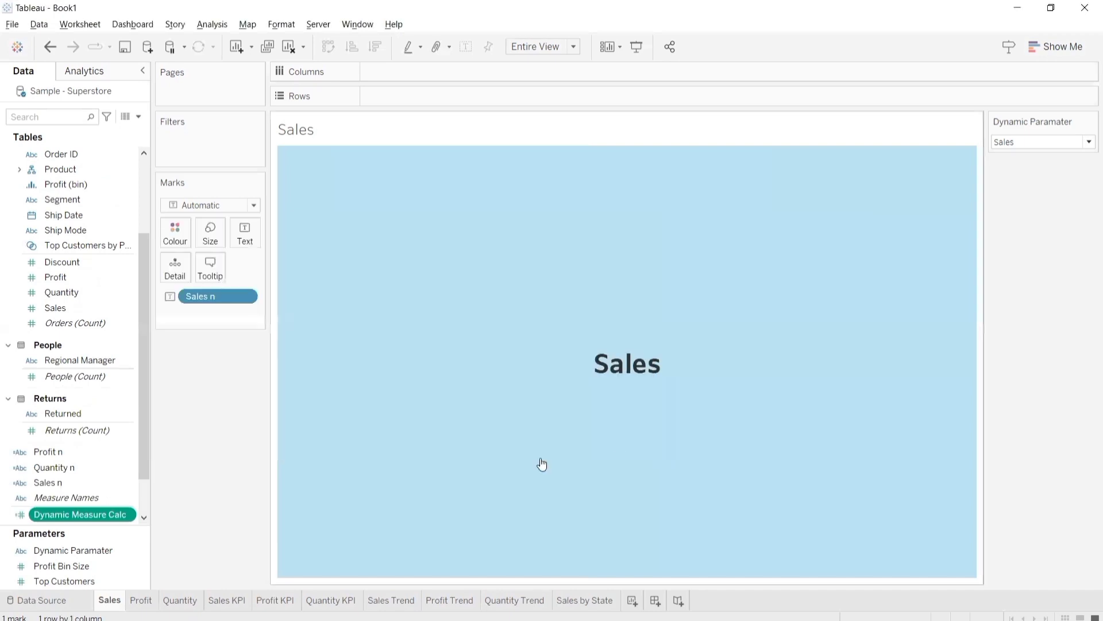
# - Label the states on the Sales by State map with Dynamic Measure Calc
pyautogui.click(585, 599)
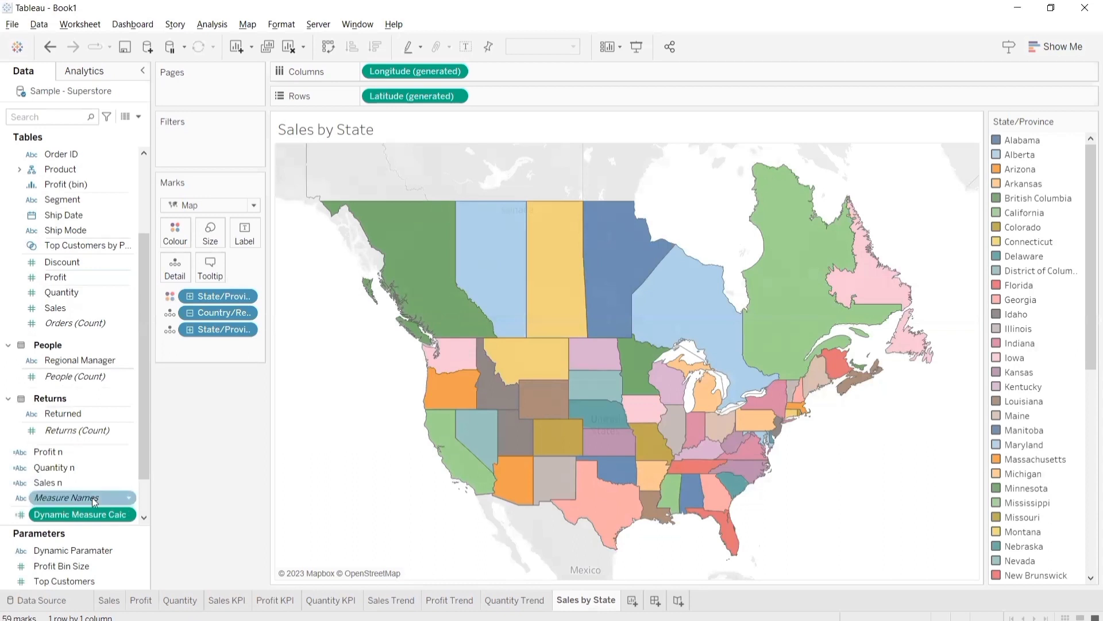
pyautogui.scroll(-2, 93, 501)
pyautogui.moveTo(84, 452); pyautogui.dragTo(252, 229)
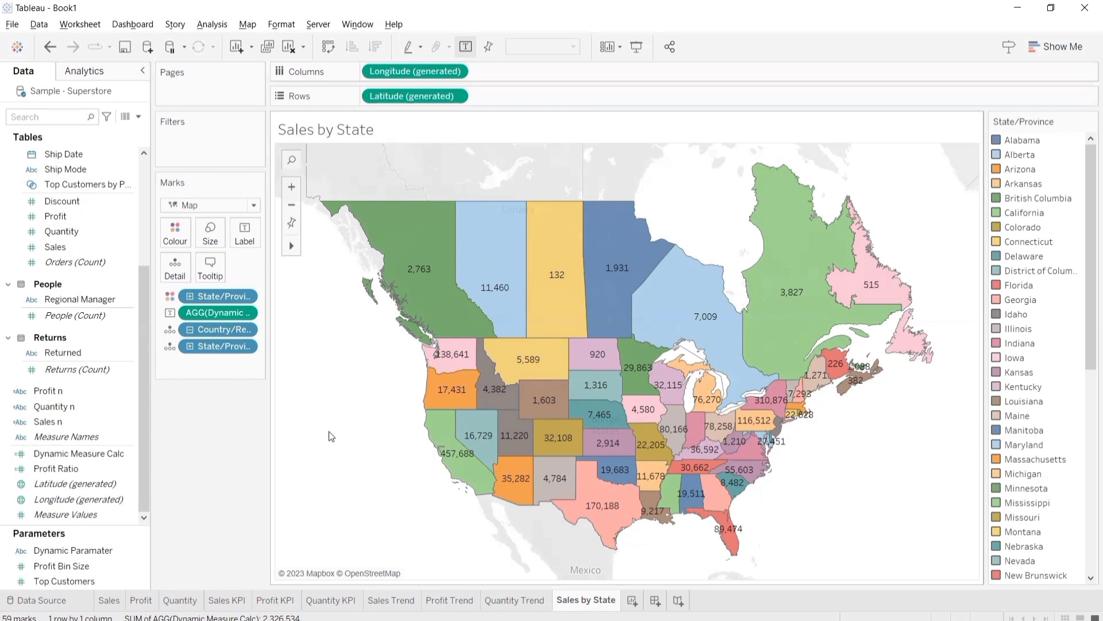
# - Add a new worksheet and name it Sales by Segment
pyautogui.click(637, 604)
pyautogui.doubleClick(636, 601)
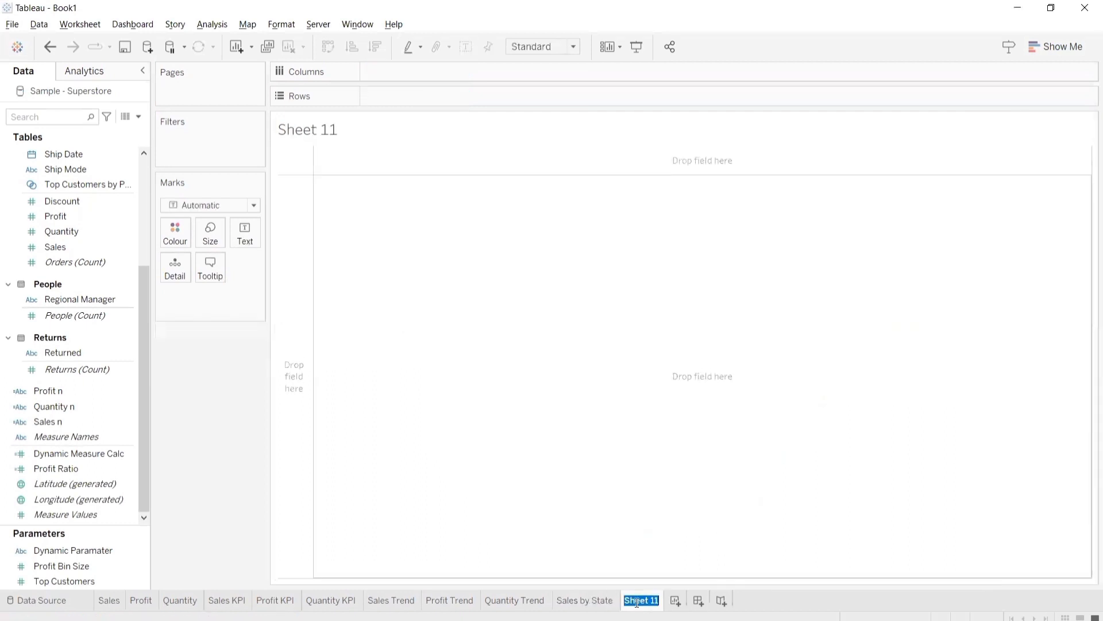
pyautogui.write('Sales by segment')
pyautogui.press('BackSpace')
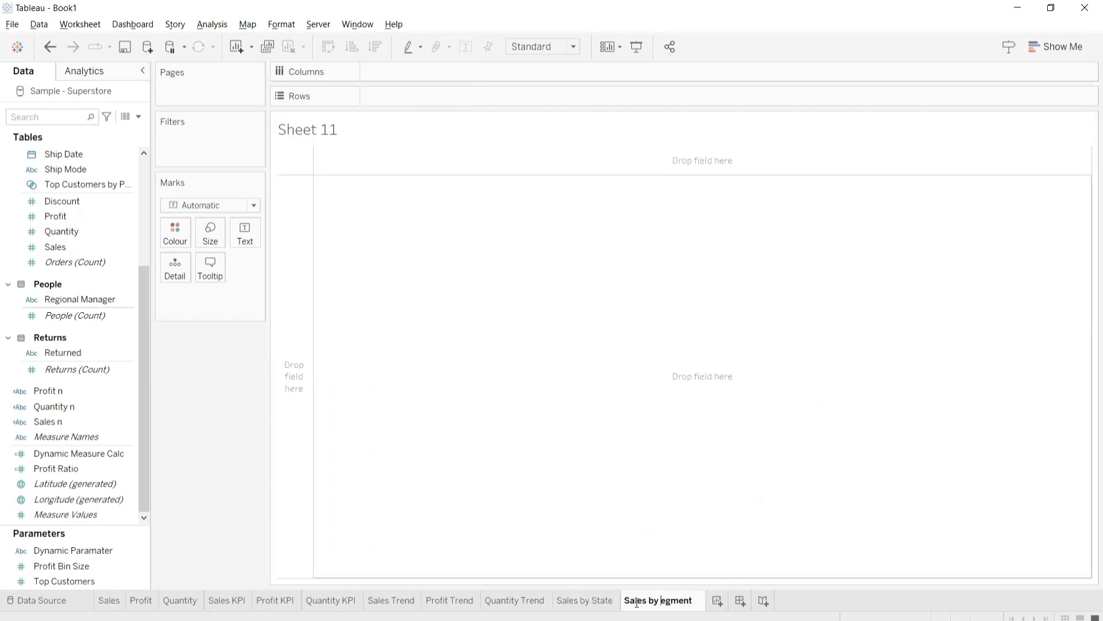
pyautogui.write('S')
pyautogui.press('Return')
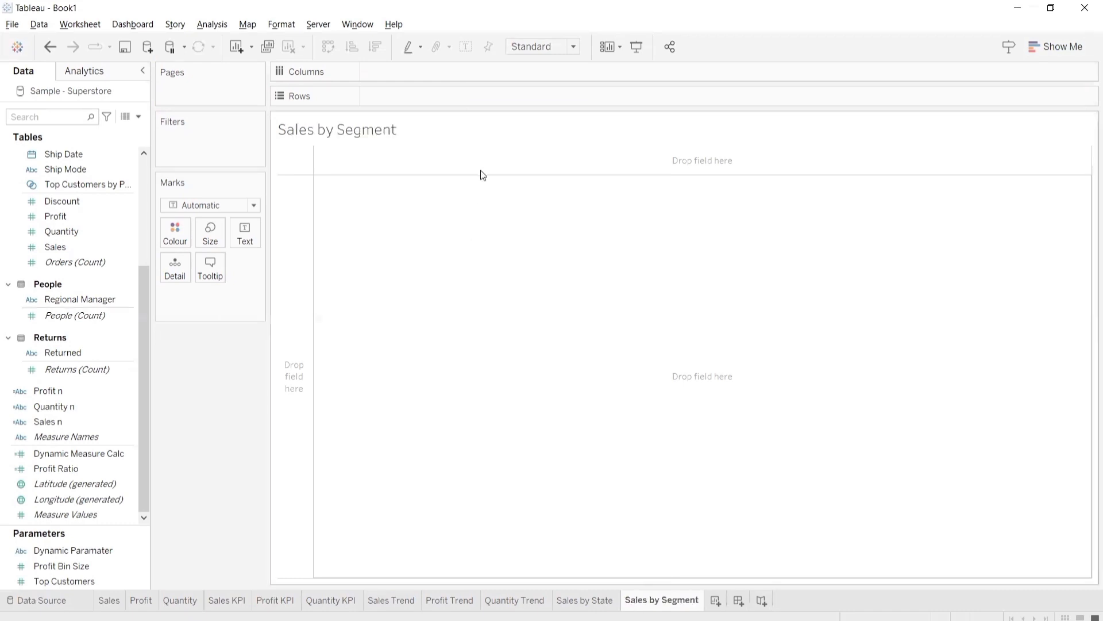
# - Place the Segment field on Rows of the Sales by Segment worksheet
pyautogui.doubleClick(463, 93)
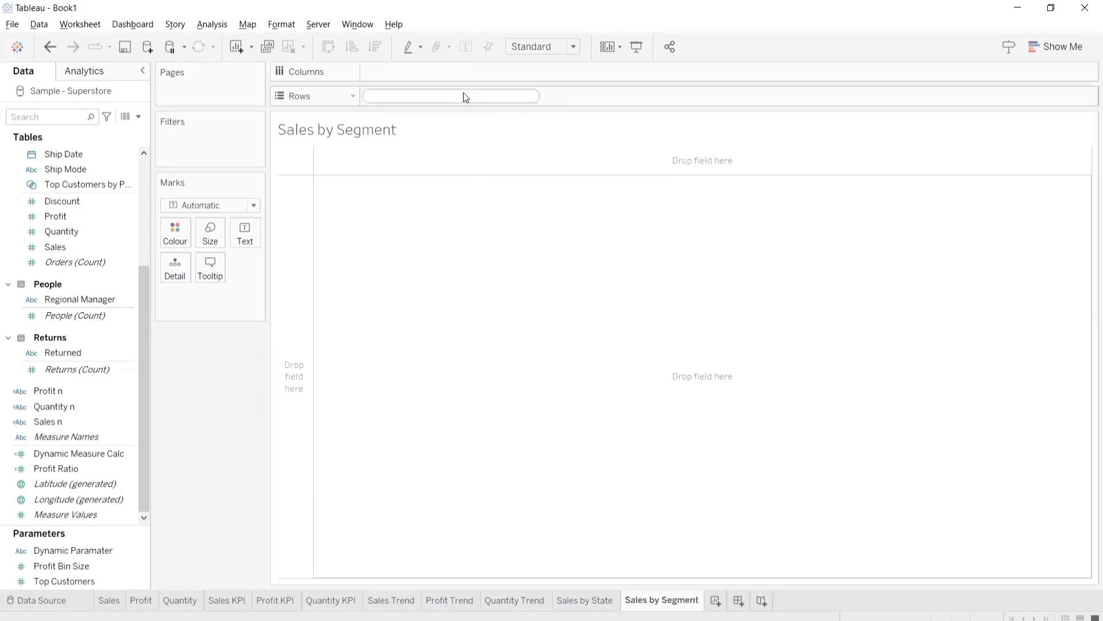
pyautogui.write('segme')
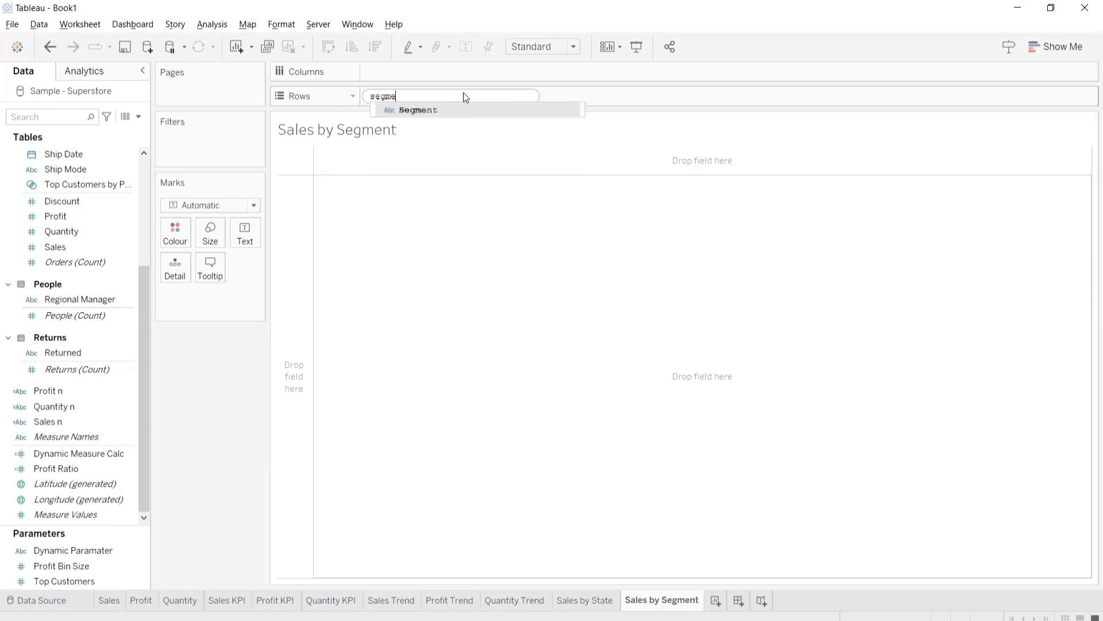
pyautogui.press('Return')
pyautogui.press('Return')
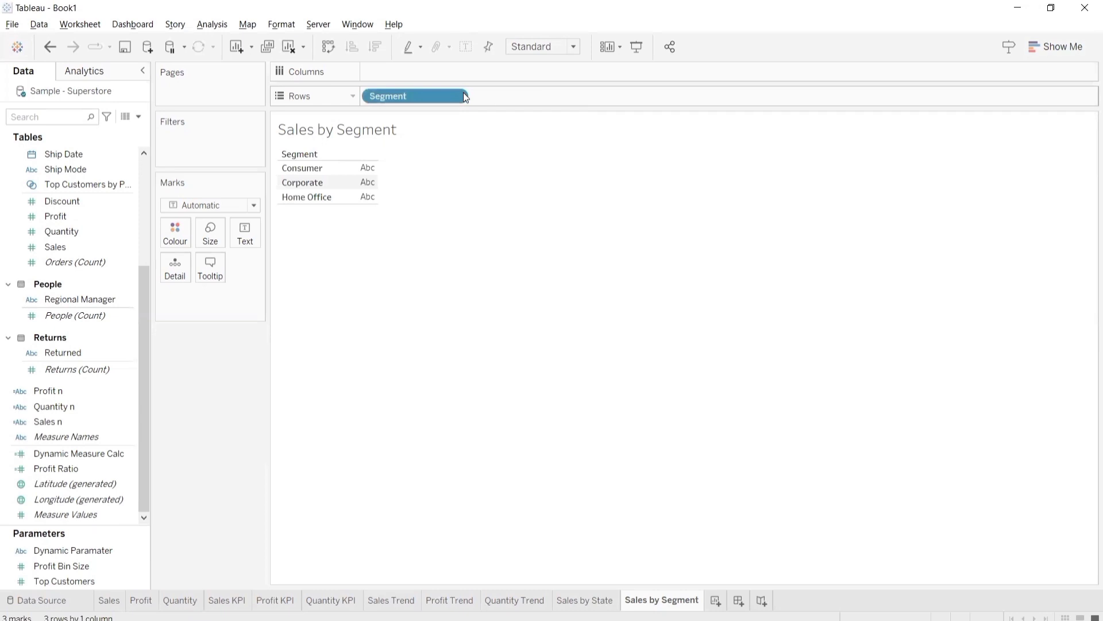
# - Add Sales to Columns, and replace it with the Dynamic Measure Calc field
pyautogui.doubleClick(459, 69)
pyautogui.write('sa')
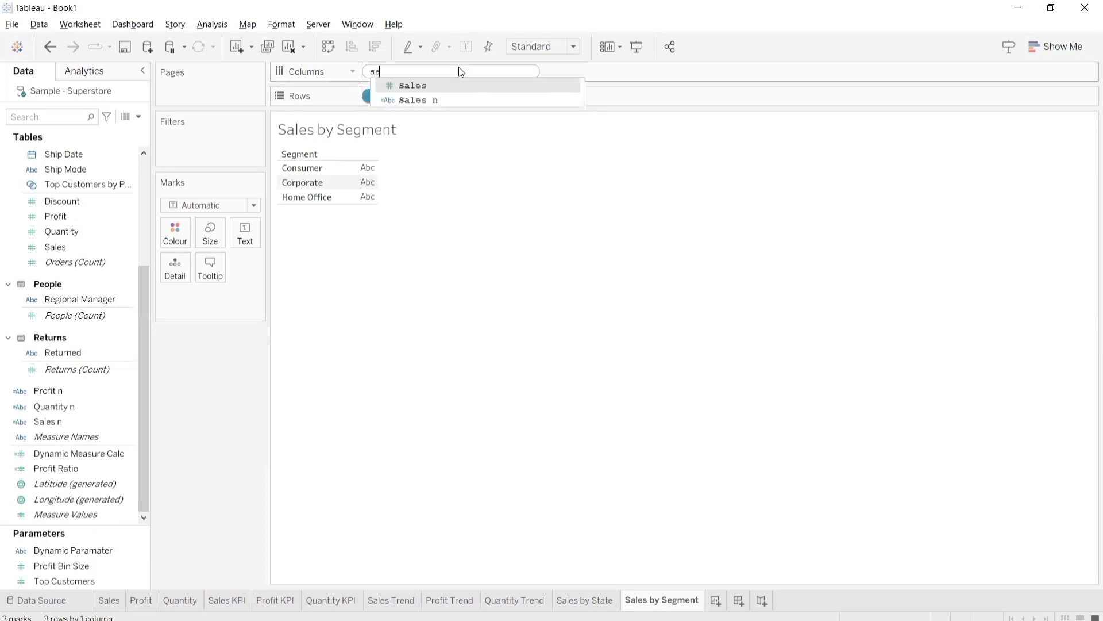
pyautogui.write('les')
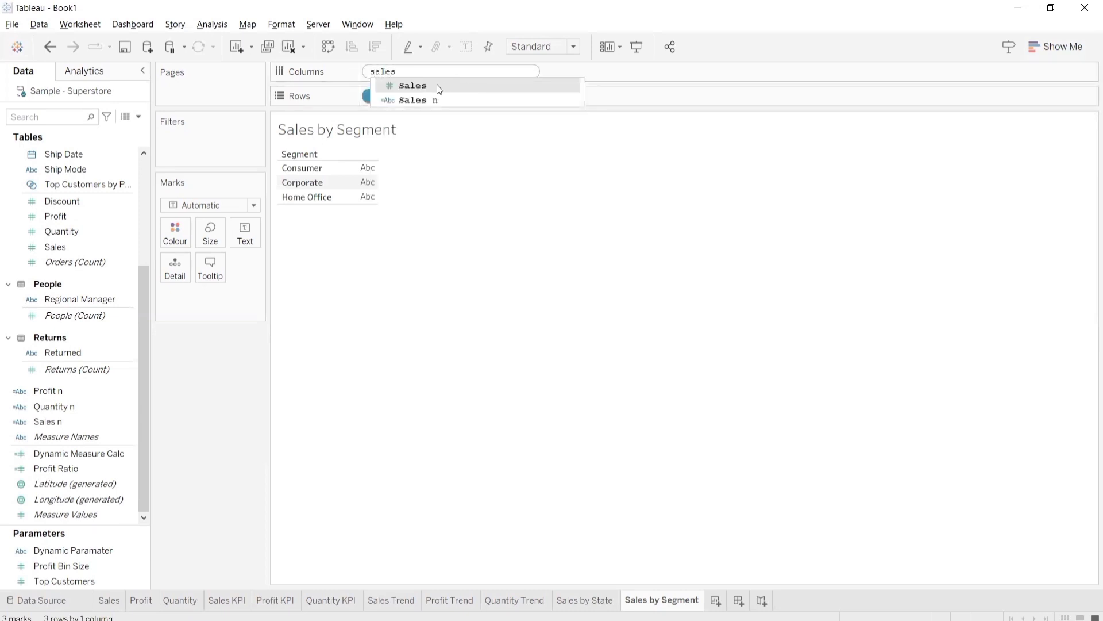
pyautogui.click(437, 85)
pyautogui.press('Return')
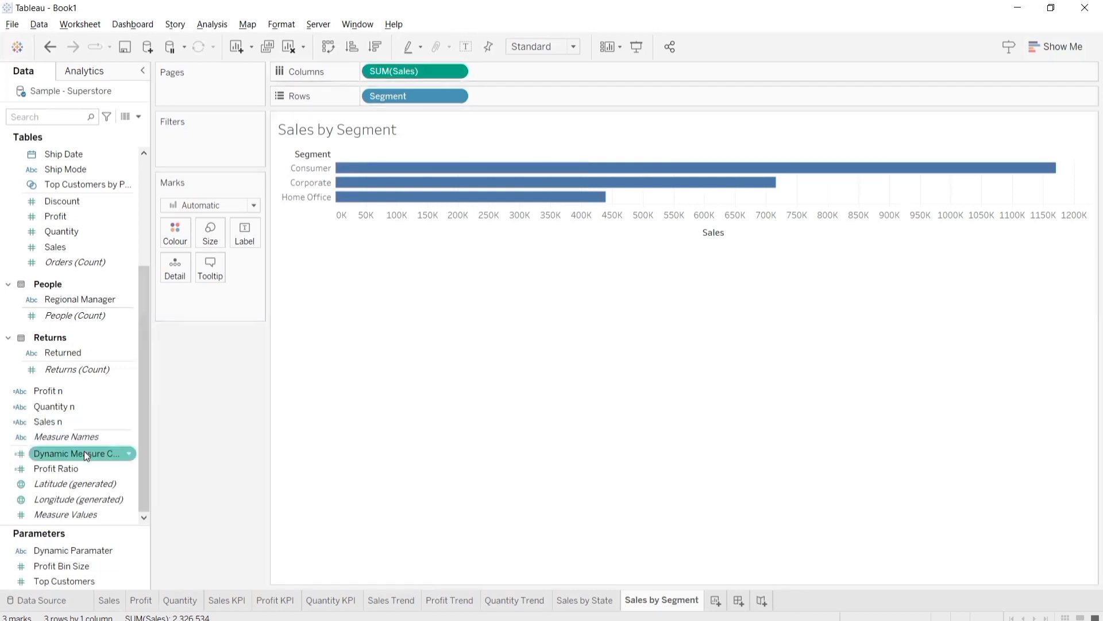
pyautogui.moveTo(86, 454); pyautogui.dragTo(418, 67)
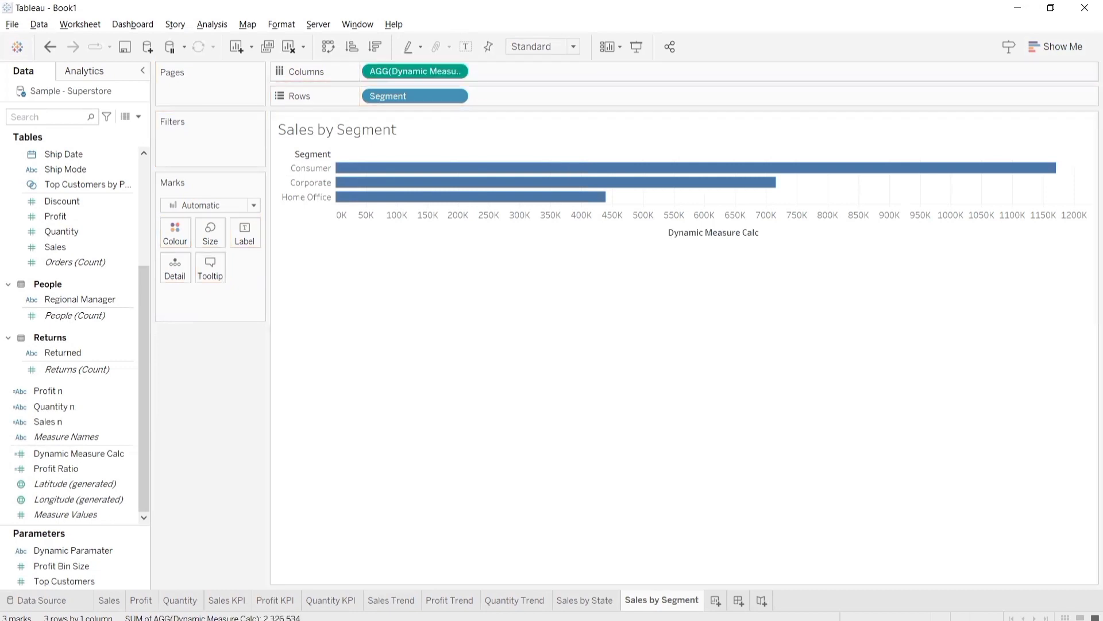
# - Rename the Sales by State worksheet as Mea by State
pyautogui.click(577, 599)
pyautogui.press('BackSpace')
pyautogui.press('BackSpace')
pyautogui.press('BackSpace')
pyautogui.press('BackSpace')
pyautogui.press('BackSpace')
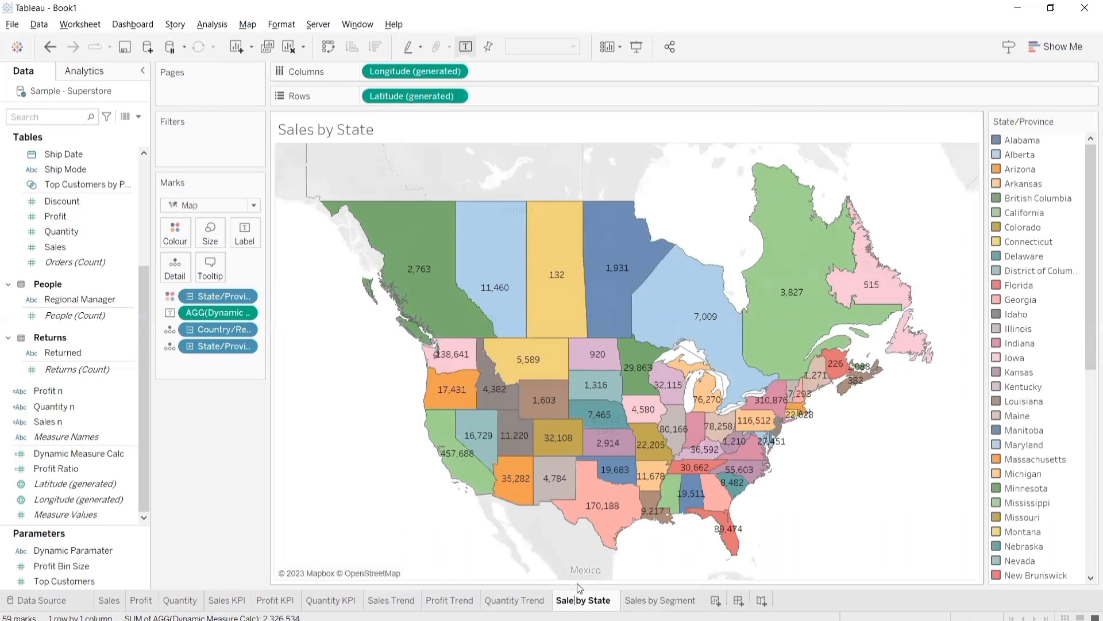
pyautogui.write('Mea')
# - Rename the Sales by Segment worksheet as Meas by Segment
pyautogui.click(655, 598)
pyautogui.moveTo(658, 596)
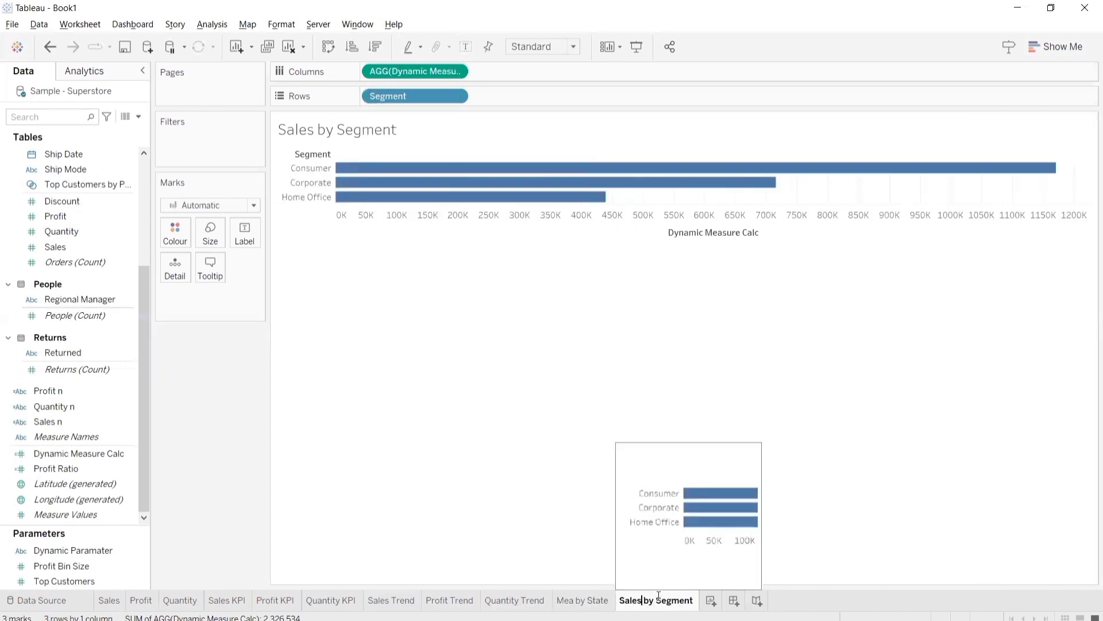
pyautogui.press('BackSpace')
pyautogui.press('BackSpace')
pyautogui.press('BackSpace')
pyautogui.press('BackSpace')
pyautogui.press('BackSpace')
pyautogui.write('Measu')
pyautogui.press('BackSpace')
pyautogui.press('Return')
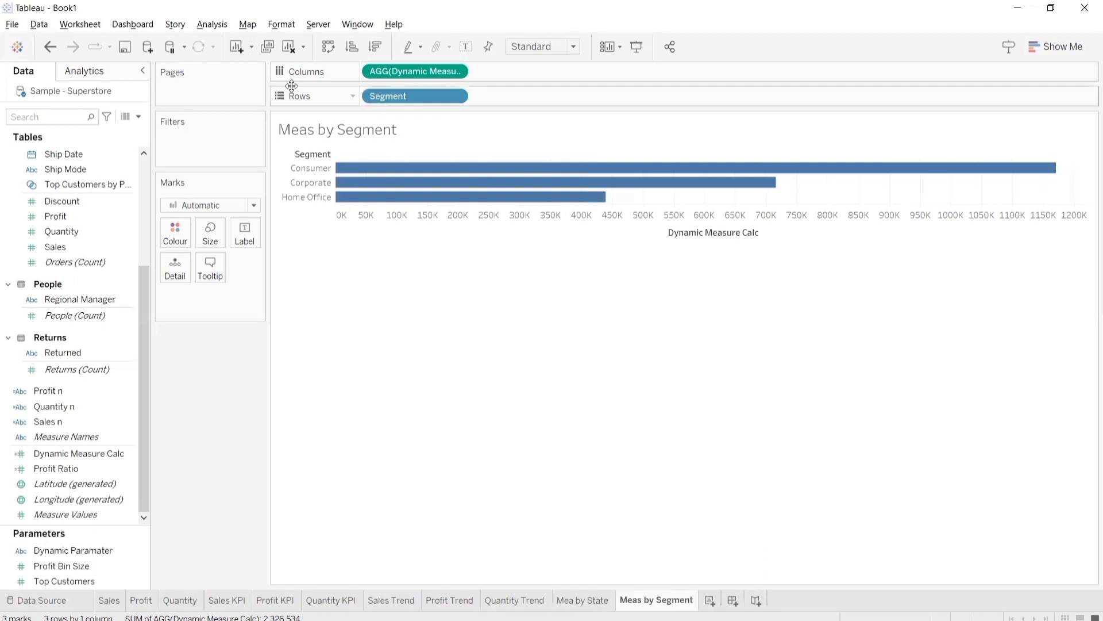
# - Swap the segment chart's rows and columns into wider vertical bars and show their mark labels
pyautogui.click(329, 46)
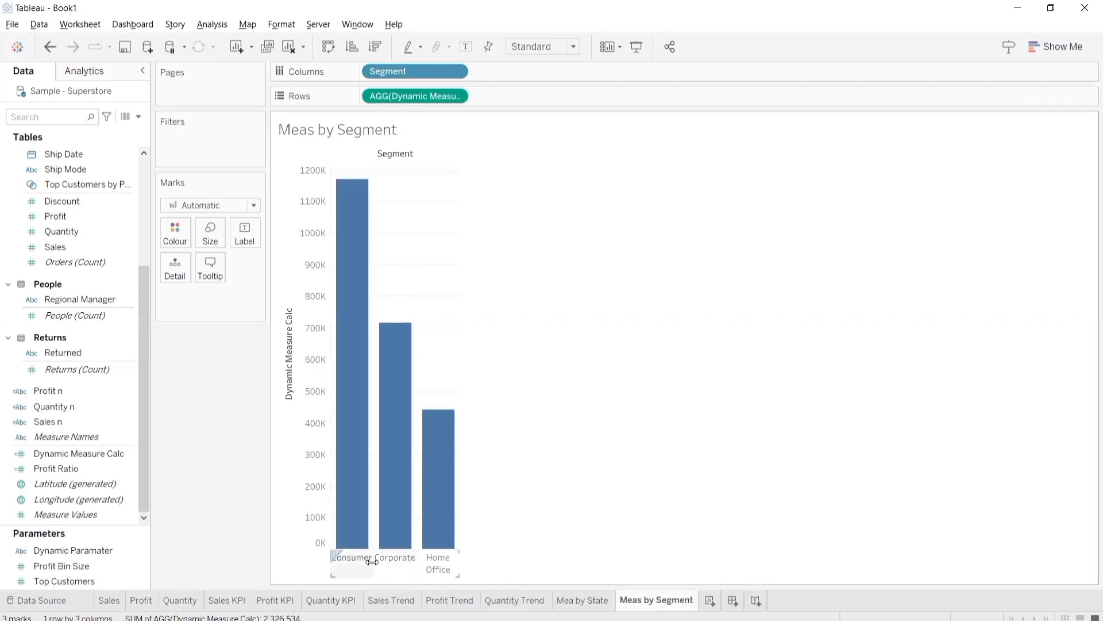
pyautogui.moveTo(373, 563); pyautogui.dragTo(408, 572)
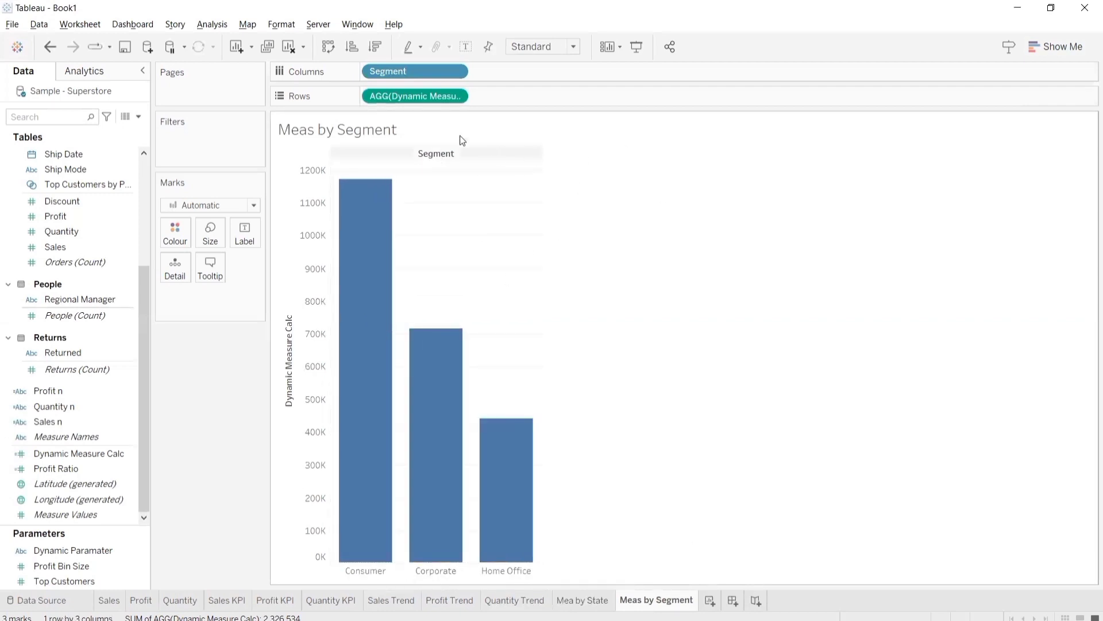
pyautogui.click(466, 46)
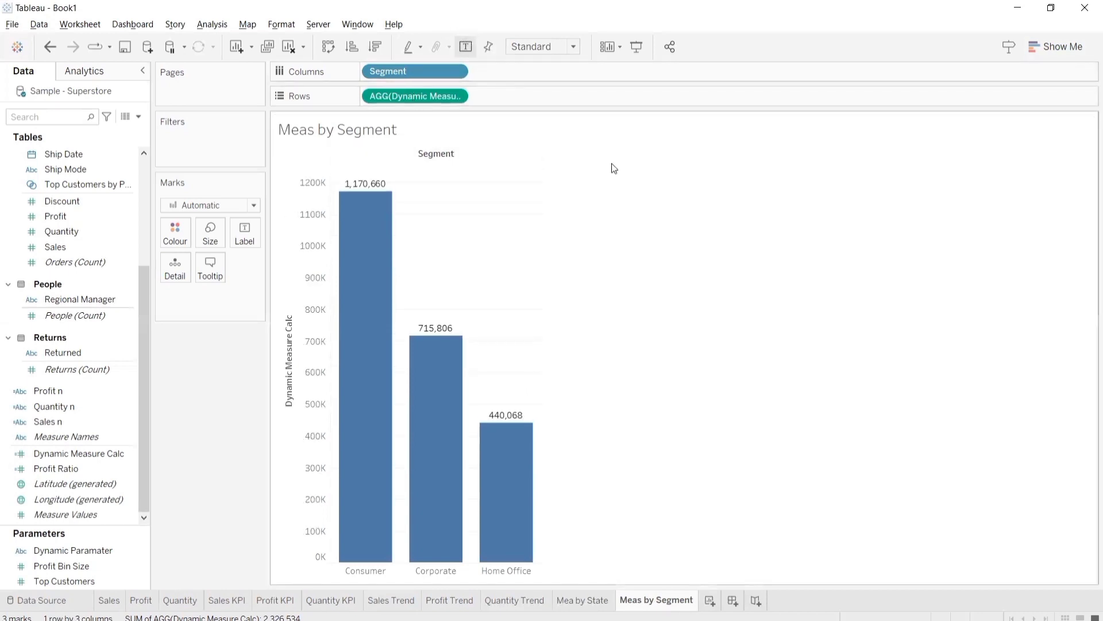
# - Give the segment bars a red border
pyautogui.click(175, 231)
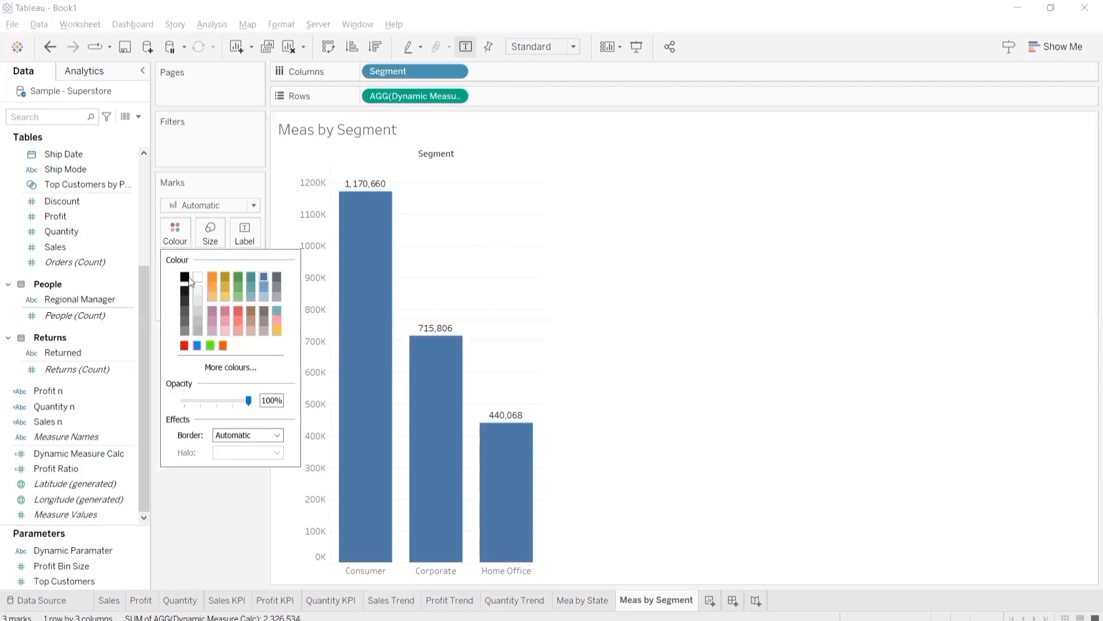
pyautogui.click(237, 437)
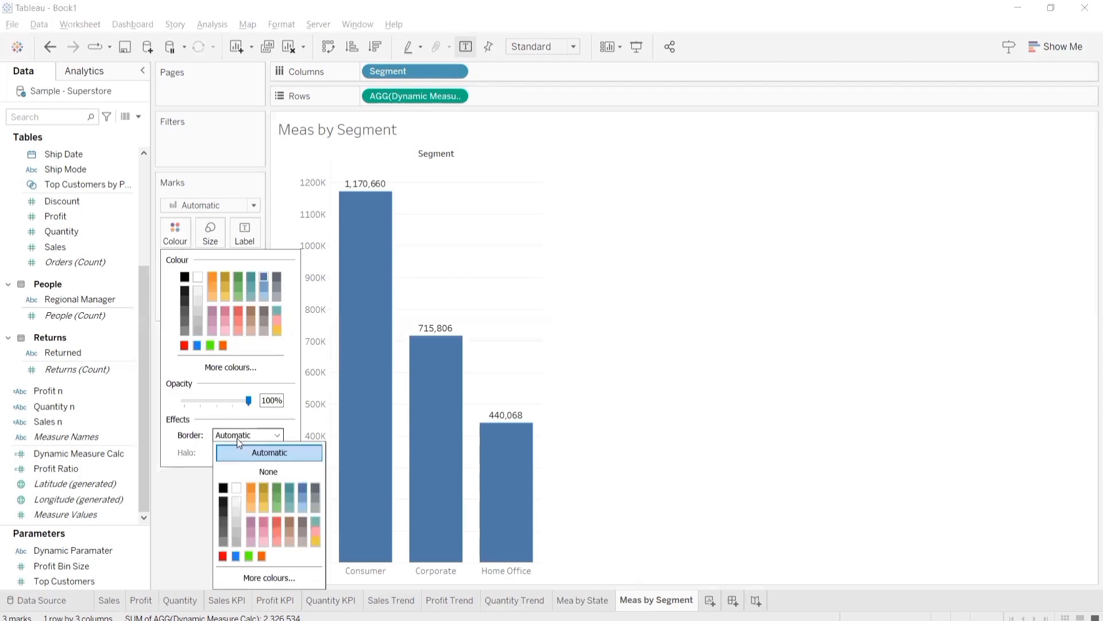
pyautogui.click(221, 555)
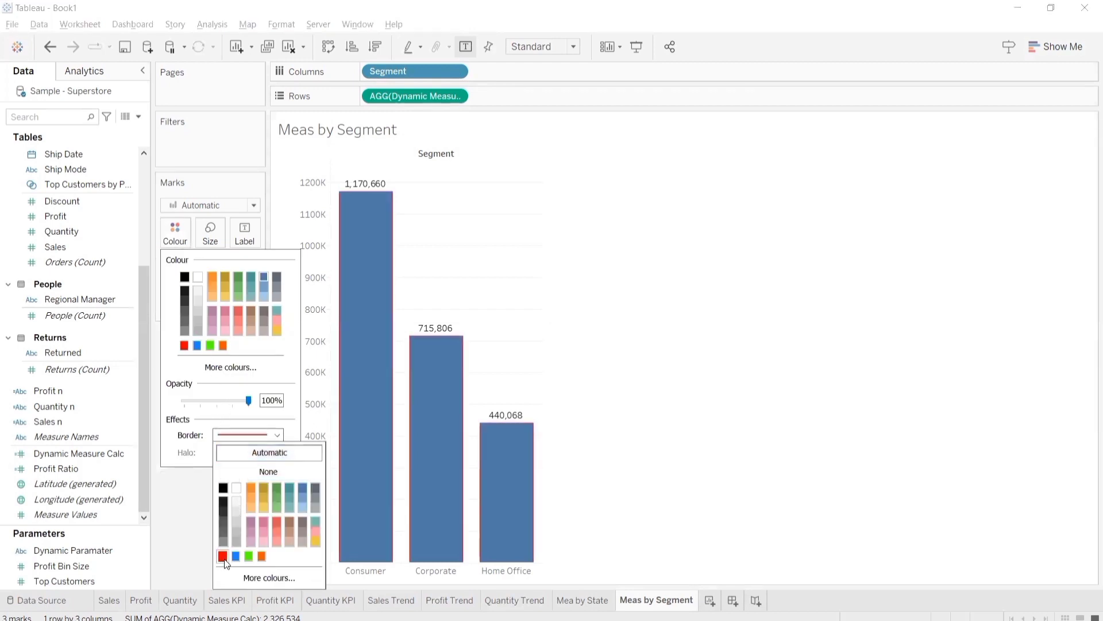
pyautogui.click(195, 529)
# - Add a new worksheet and start a Manufacturer filter on it that uses all values
pyautogui.hotkey('ctrl', 'm')
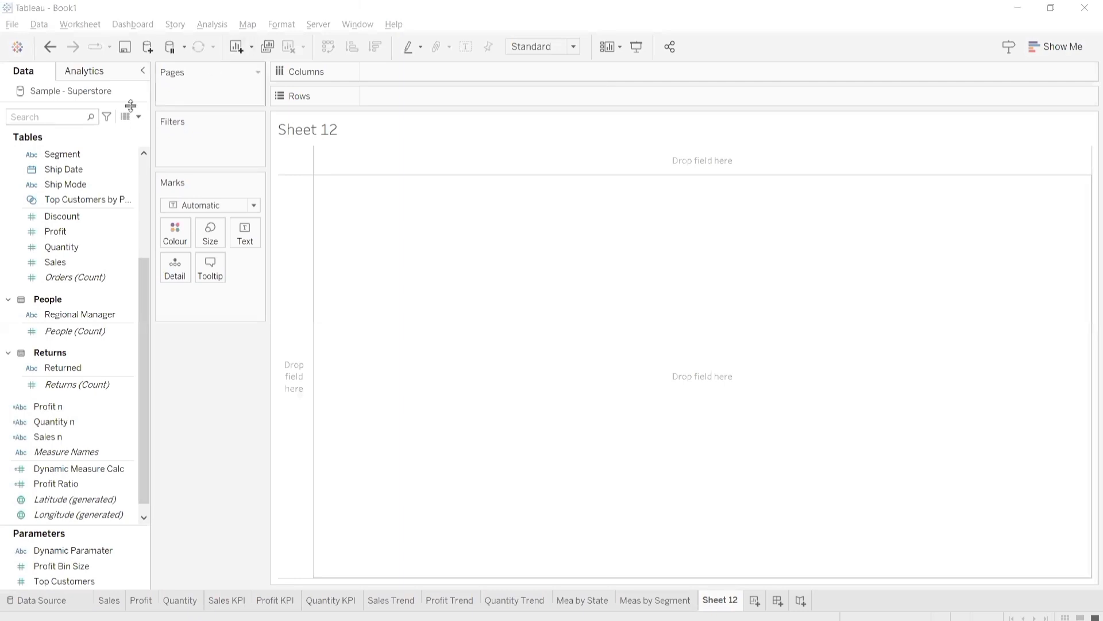
pyautogui.click(61, 117)
pyautogui.write('ma')
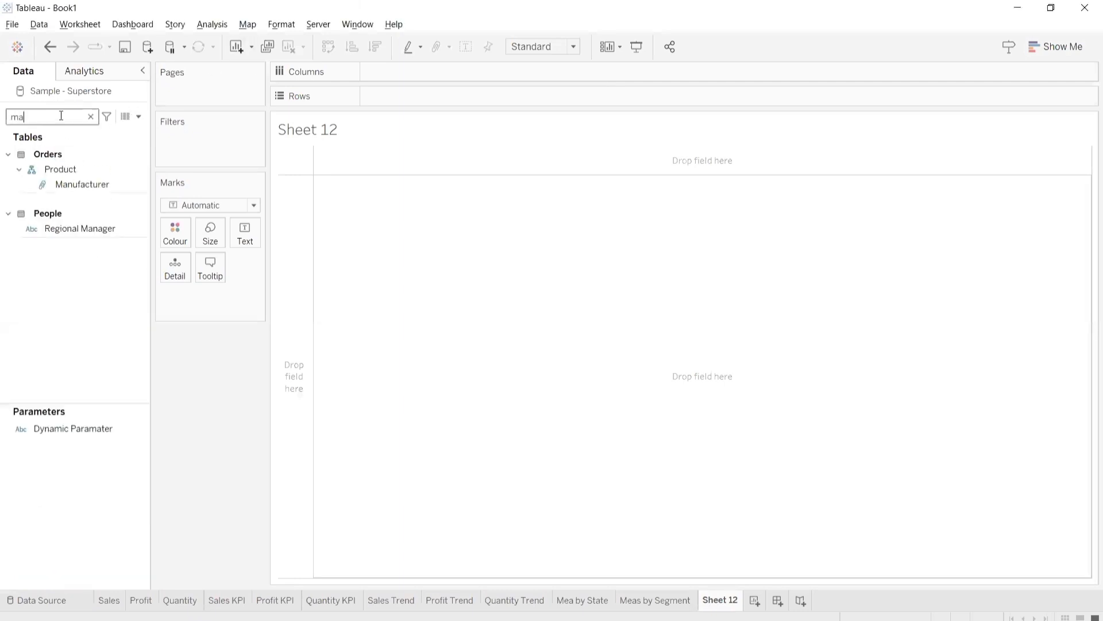
pyautogui.write('nu')
pyautogui.moveTo(83, 183); pyautogui.dragTo(254, 158)
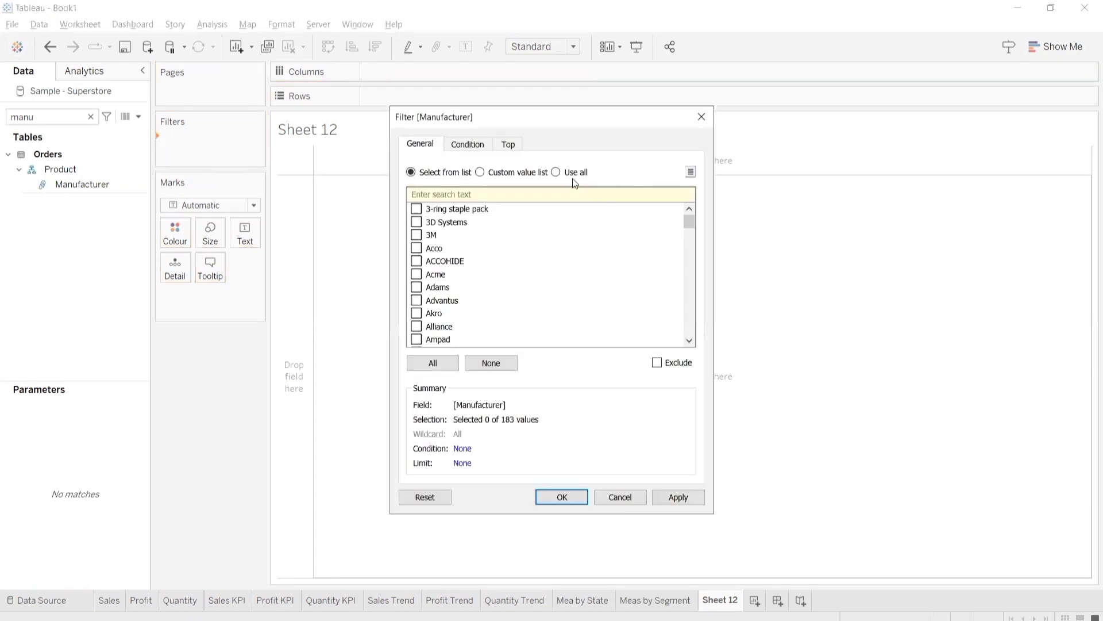
pyautogui.click(556, 172)
# - Limit the Manufacturer filter to the top values by field, using the Top Customers parameter and Dynamic Measure Calc, and apply it
pyautogui.click(508, 144)
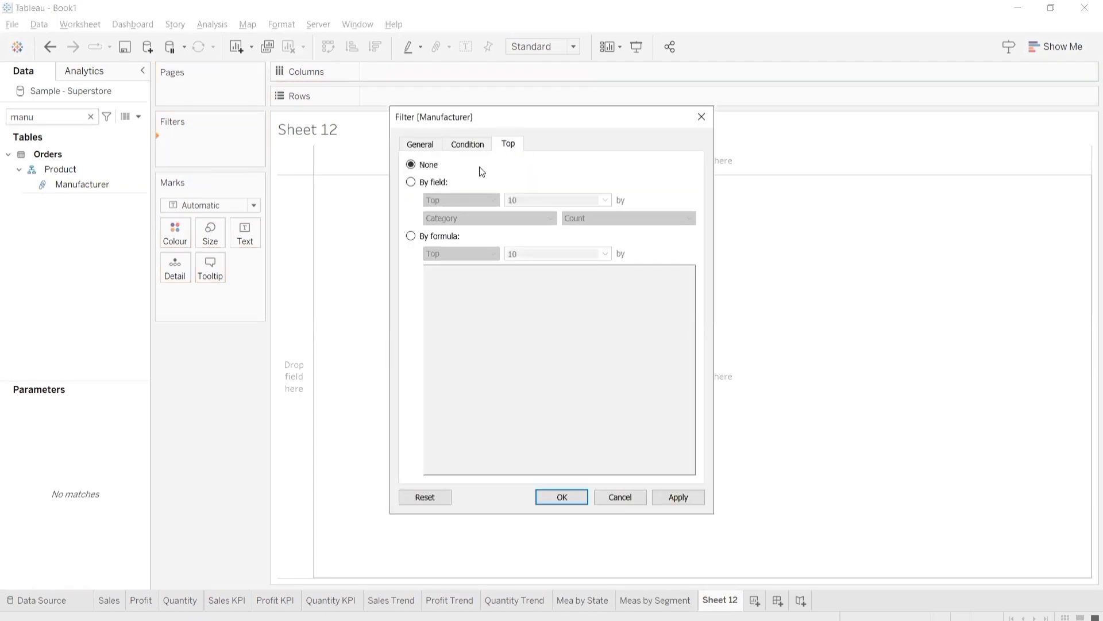
pyautogui.click(434, 182)
pyautogui.click(605, 200)
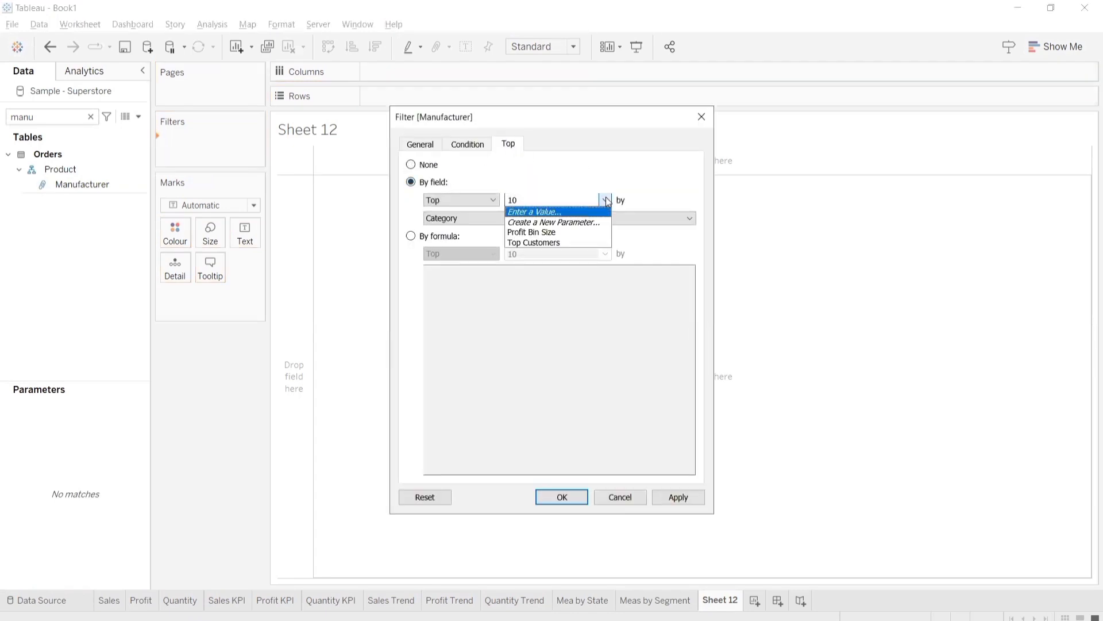
pyautogui.click(569, 240)
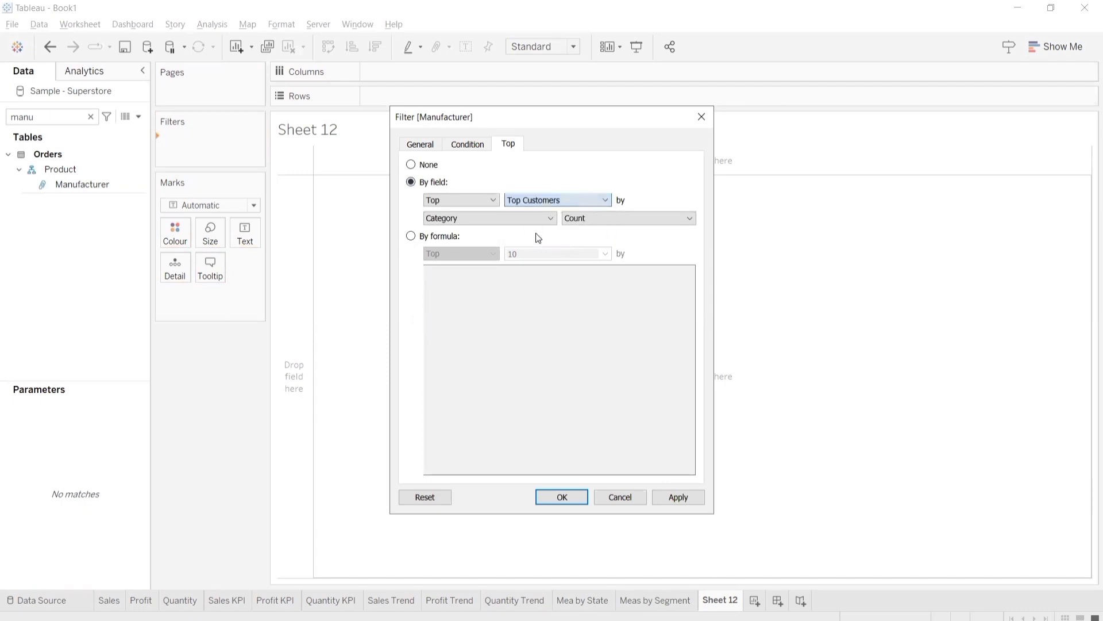
pyautogui.click(539, 220)
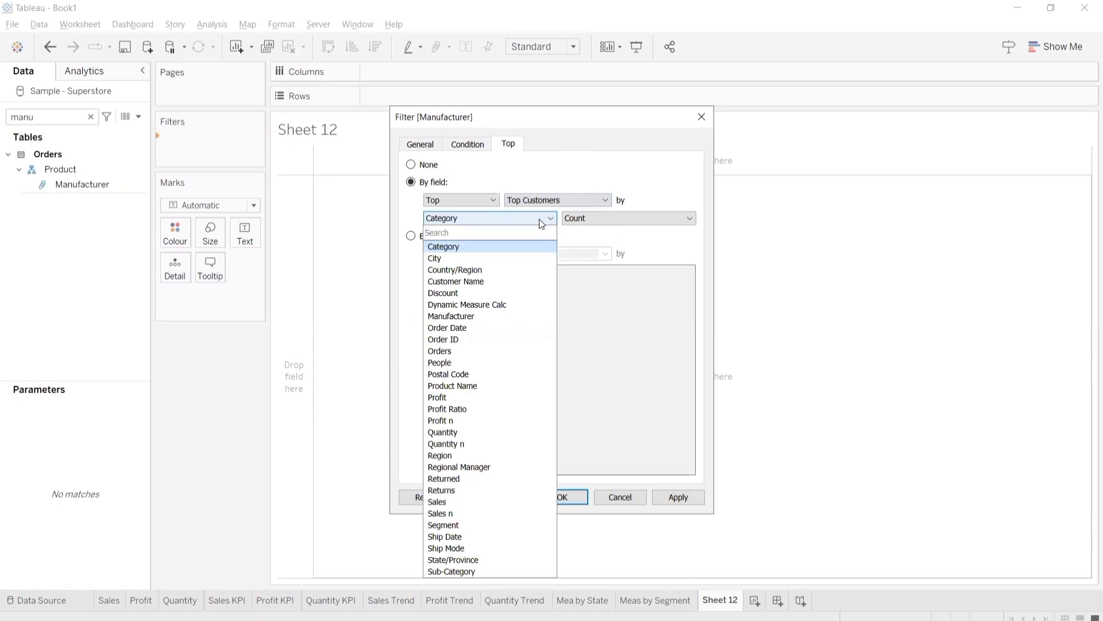
pyautogui.write('dyn')
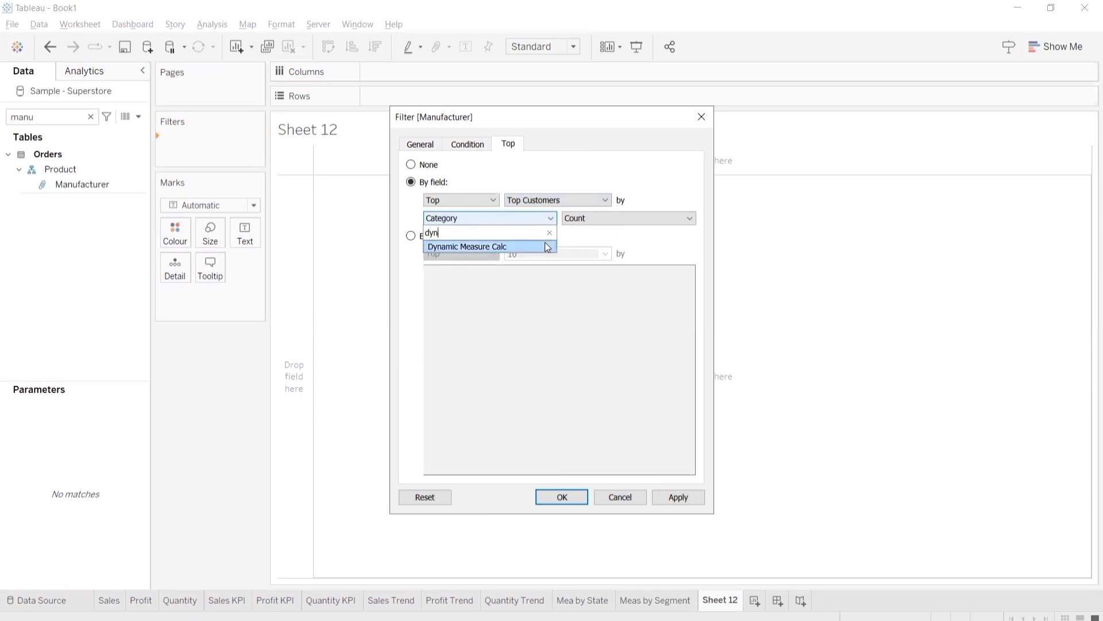
pyautogui.click(545, 246)
pyautogui.click(687, 498)
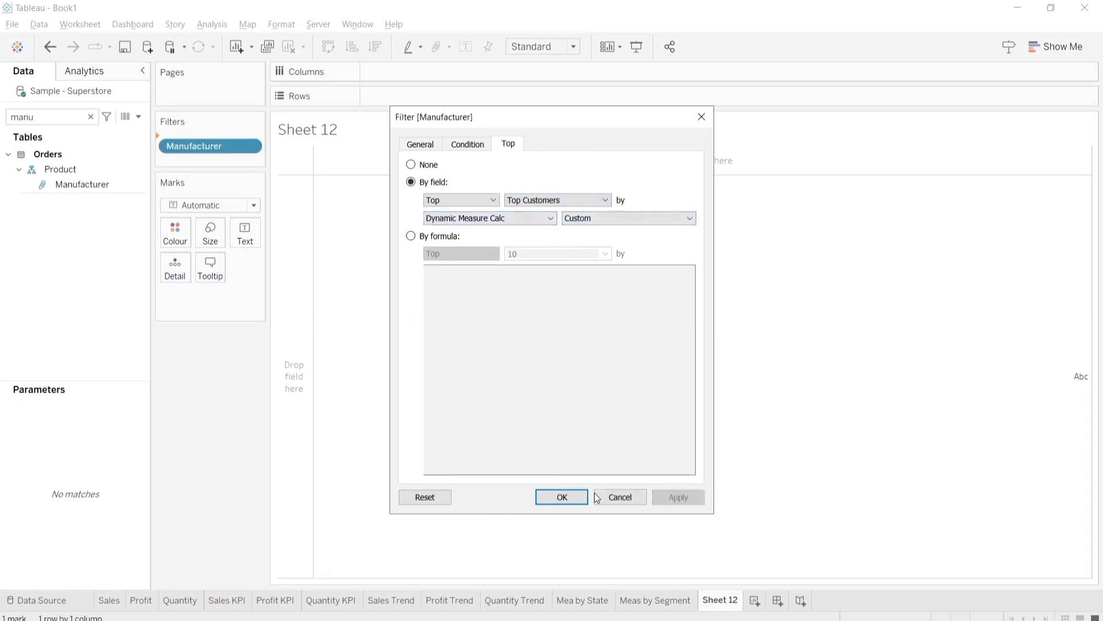
pyautogui.click(569, 497)
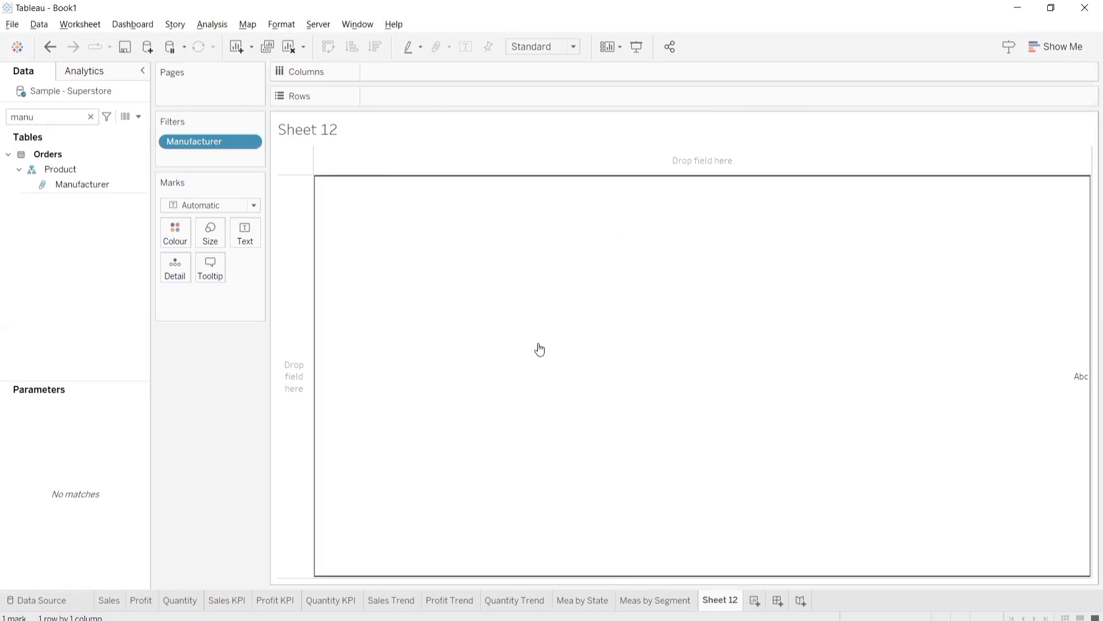
# - Place the Manufacturer field on Rows of the new worksheet
pyautogui.click(88, 184)
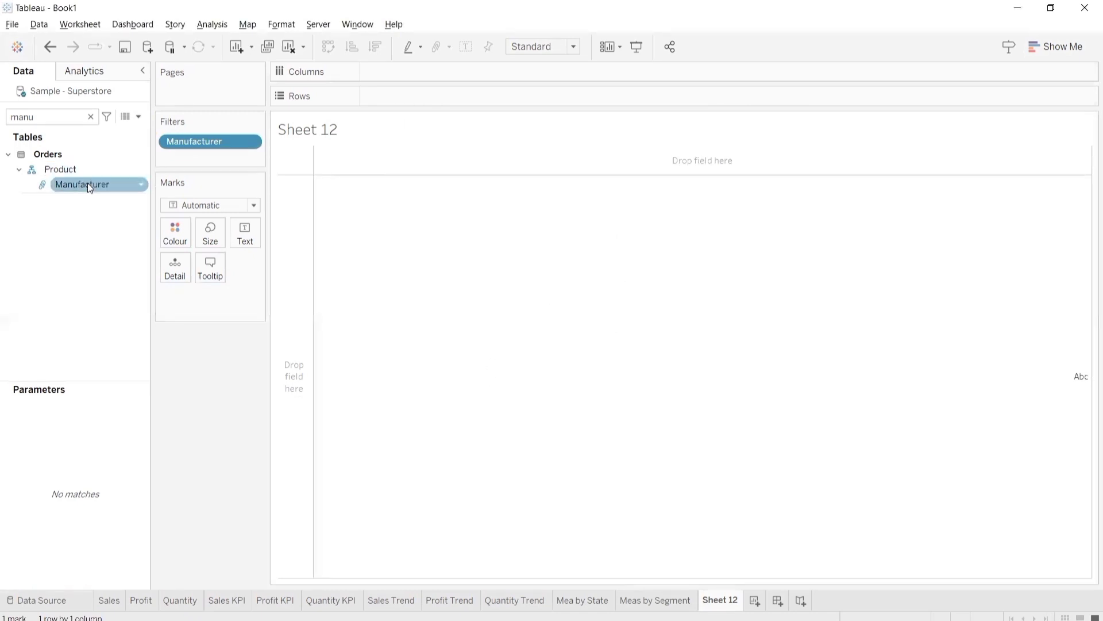
pyautogui.moveTo(93, 187); pyautogui.dragTo(417, 103)
pyautogui.moveTo(113, 183); pyautogui.dragTo(448, 99)
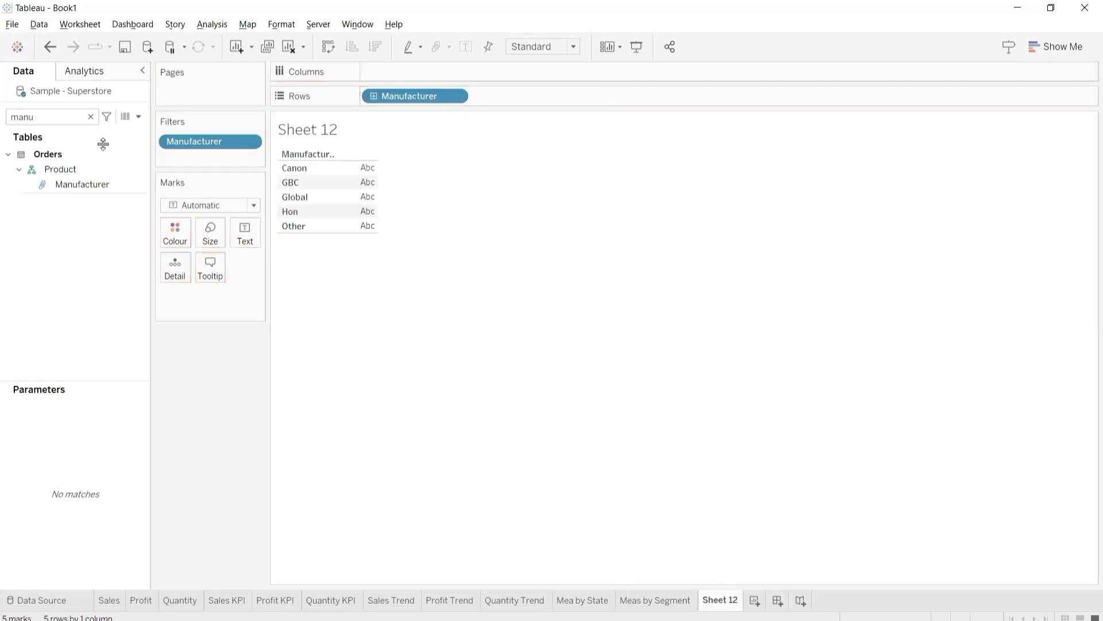
# - Add an ad hoc SUM(0) calculation to Columns
pyautogui.doubleClick(396, 73)
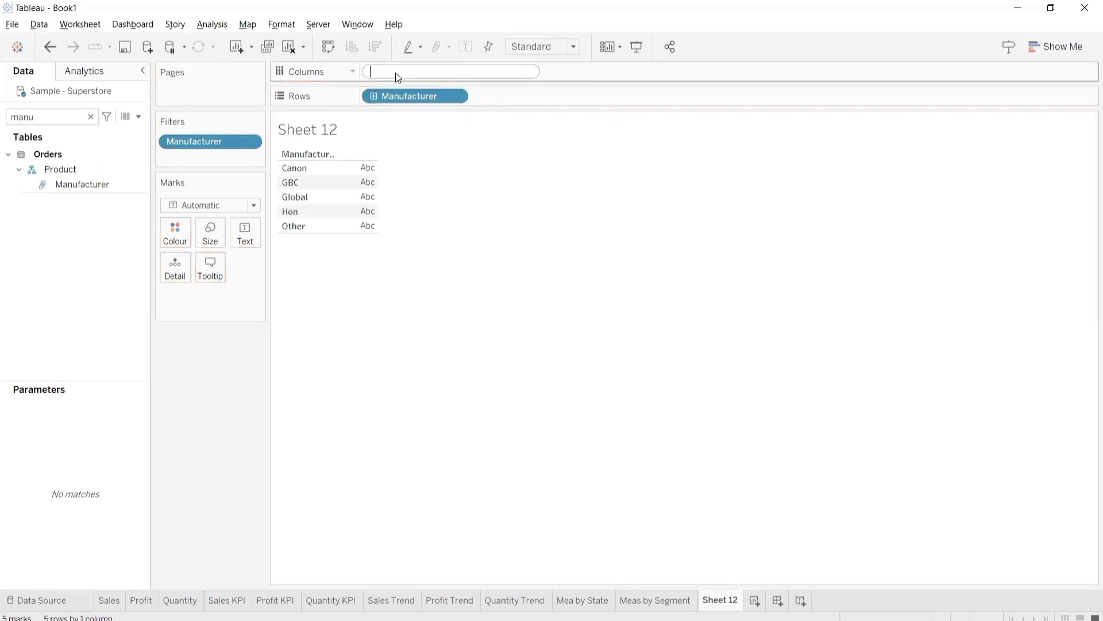
pyautogui.write('sum')
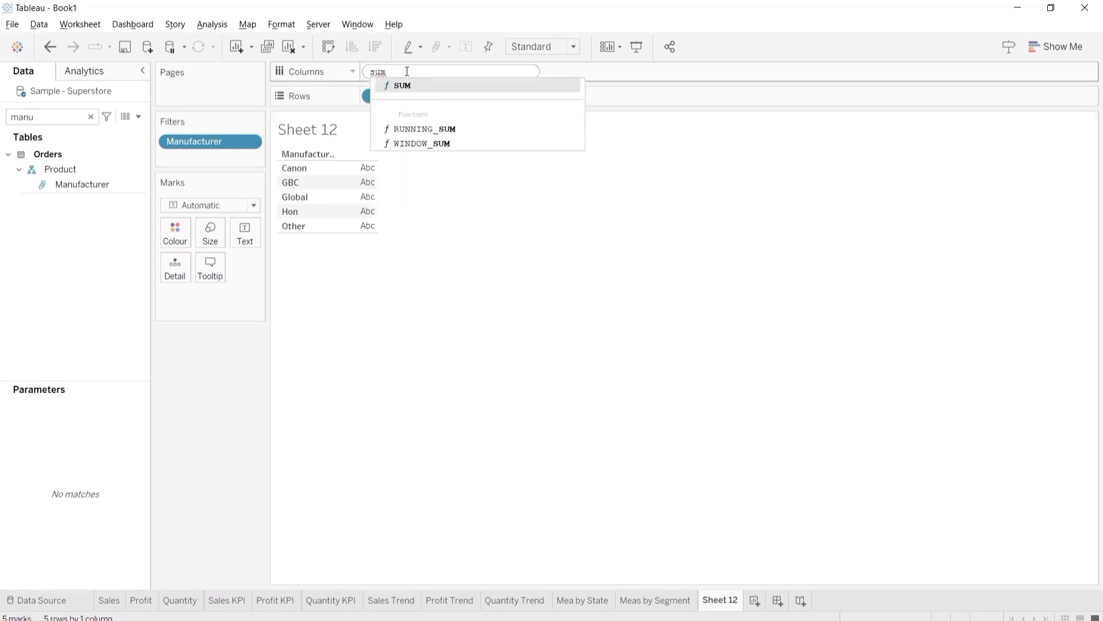
pyautogui.click(421, 85)
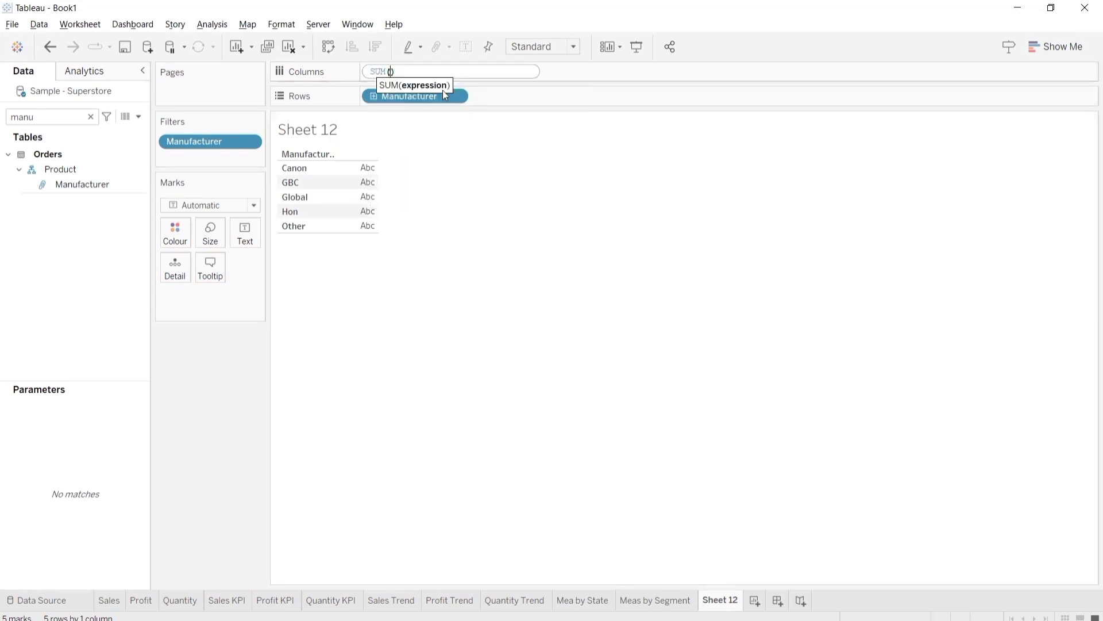
pyautogui.write('0')
pyautogui.press('Return')
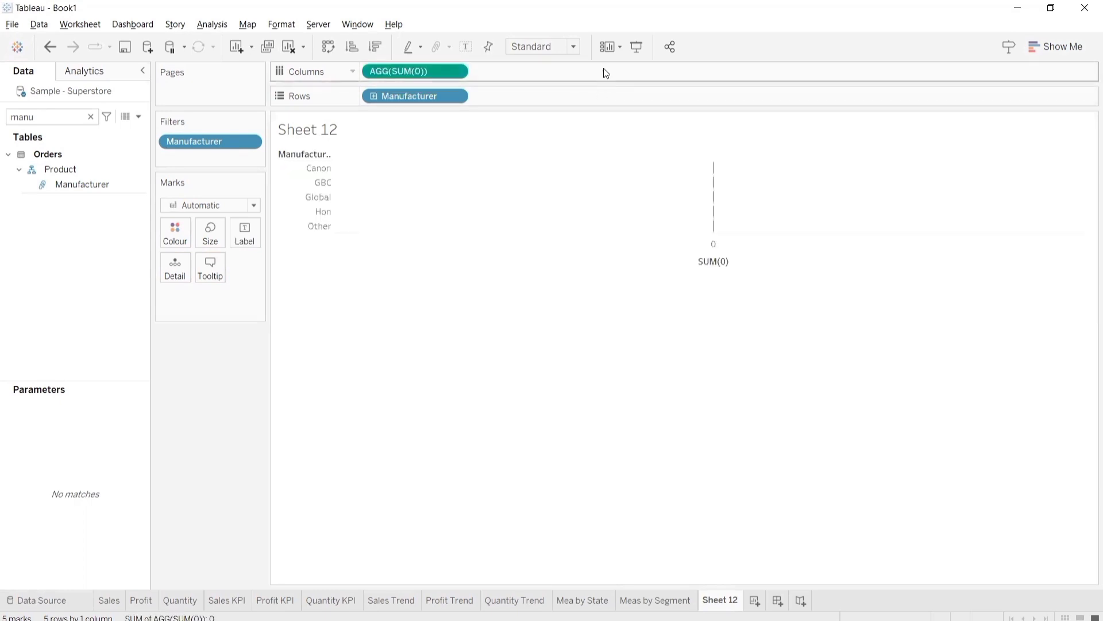
# - Add Dynamic Measure Calc to Columns after the SUM(0) calculation
pyautogui.doubleClick(603, 72)
pyautogui.write('dyn')
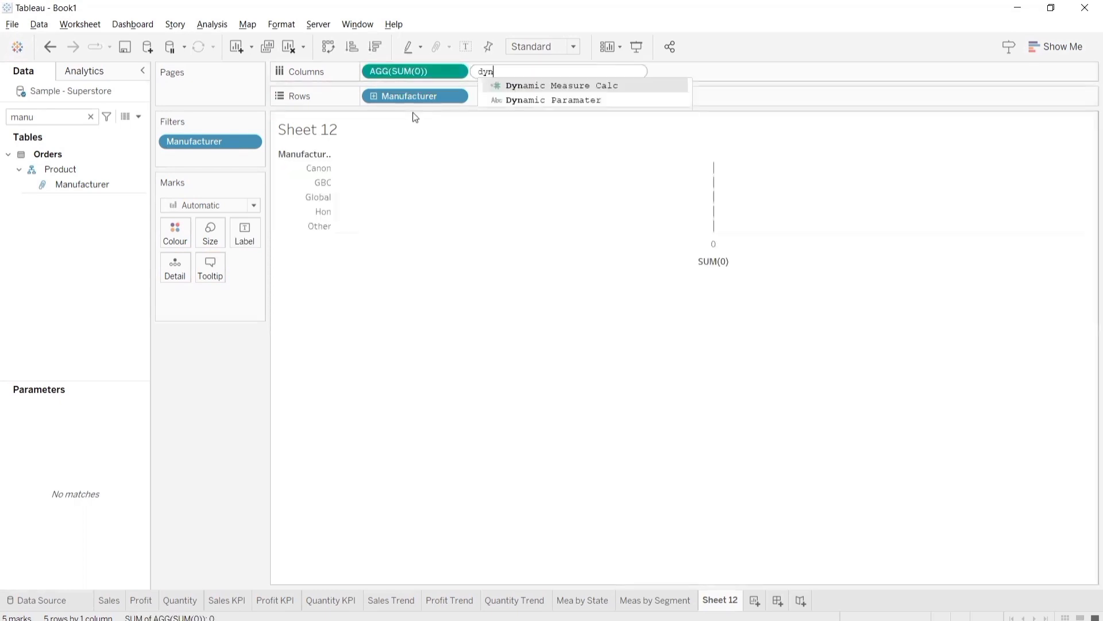
pyautogui.click(523, 86)
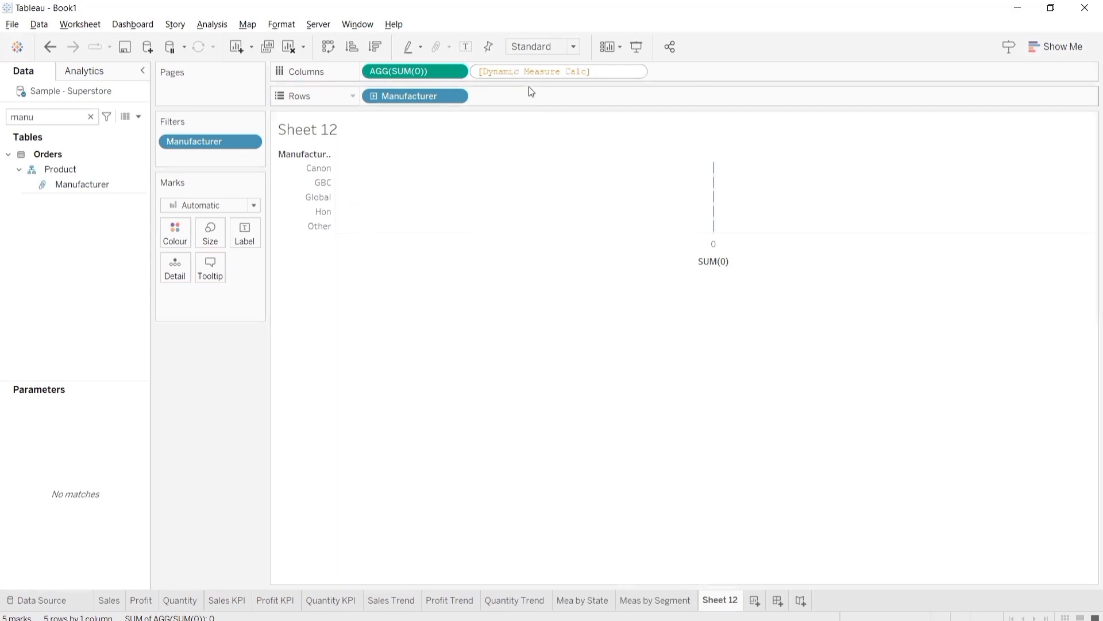
pyautogui.press('Return')
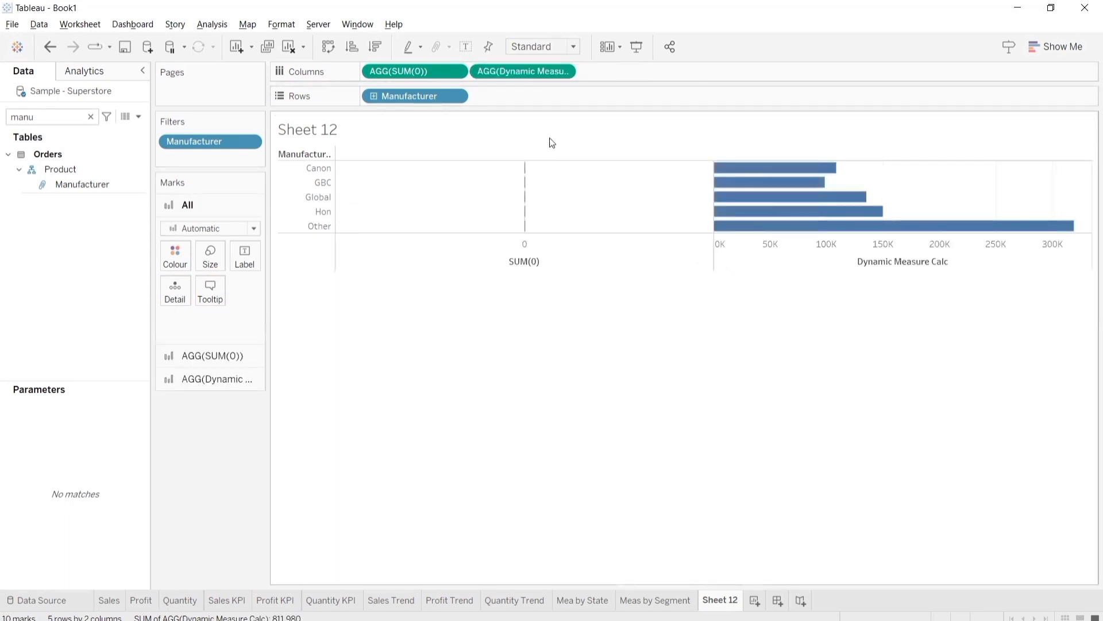
# - Combine SUM(0) and Dynamic Measure Calc into a dual-axis chart and synchronise the axes
pyautogui.rightClick(538, 73)
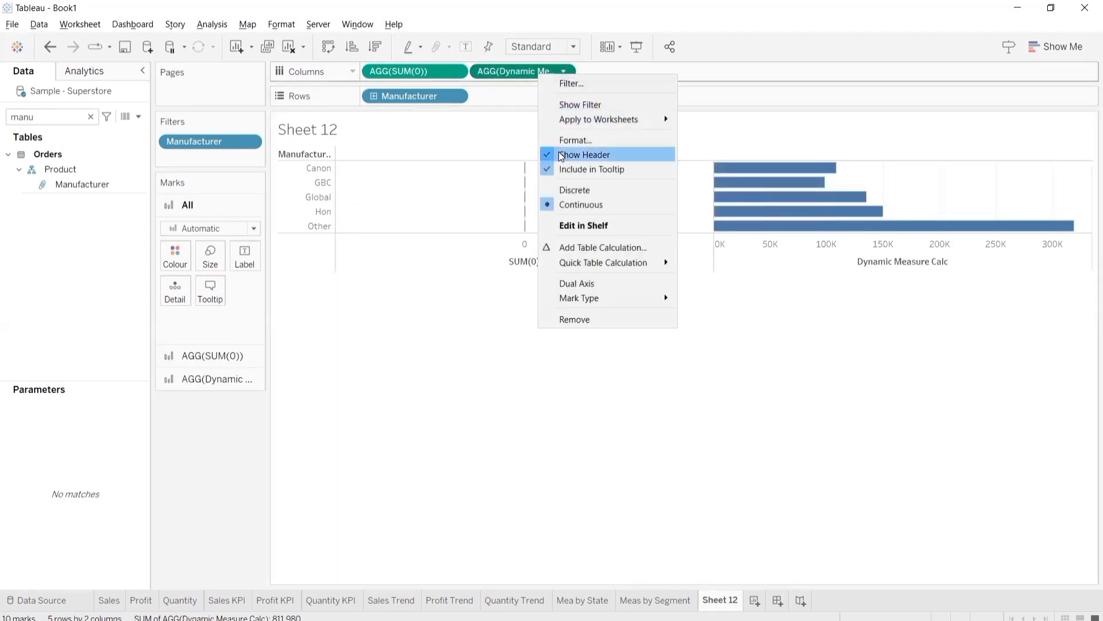
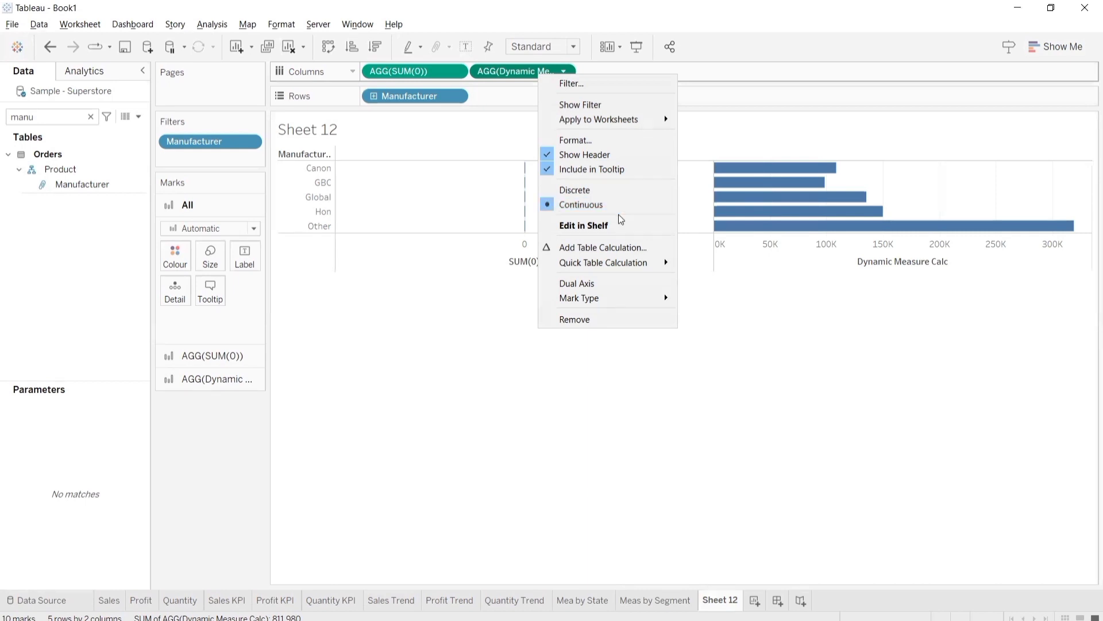
pyautogui.click(598, 283)
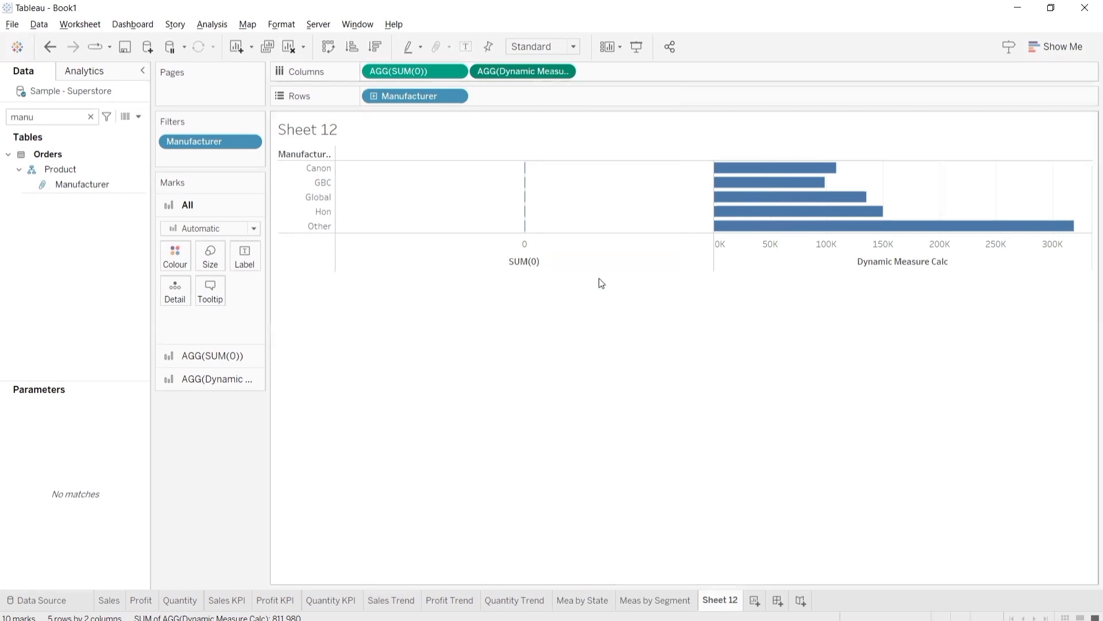
pyautogui.rightClick(556, 68)
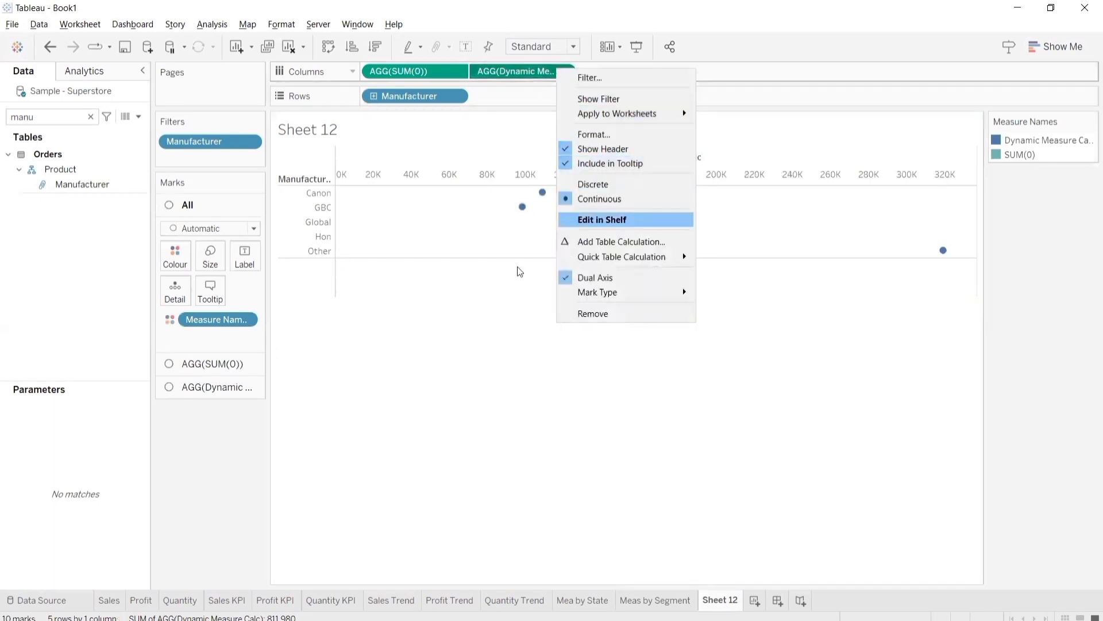
pyautogui.click(476, 308)
pyautogui.click(498, 171)
pyautogui.rightClick(498, 170)
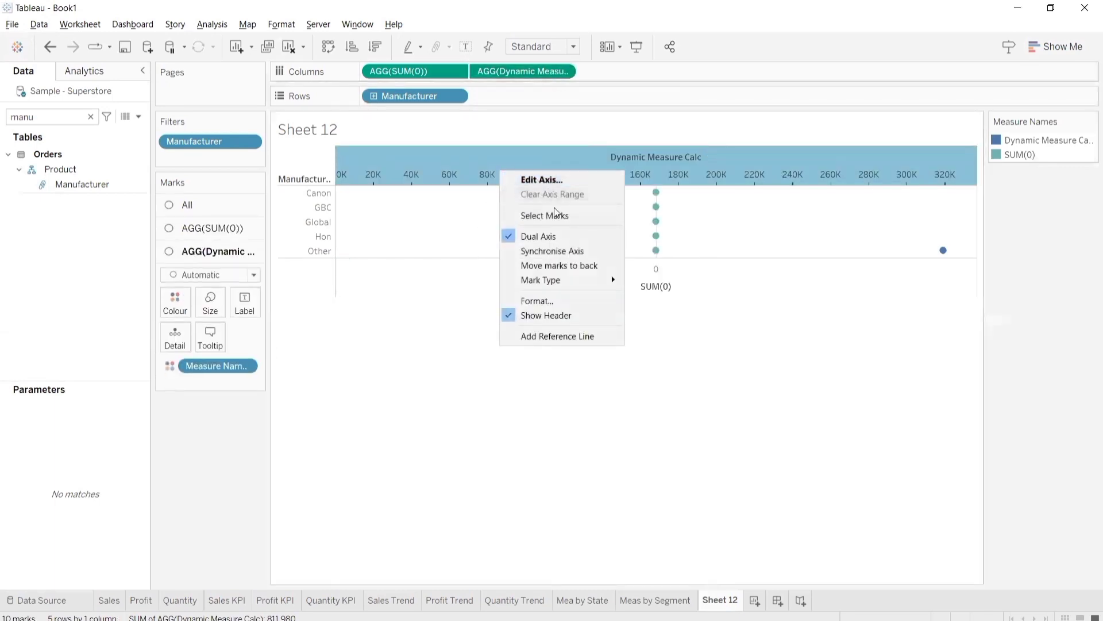
pyautogui.click(550, 248)
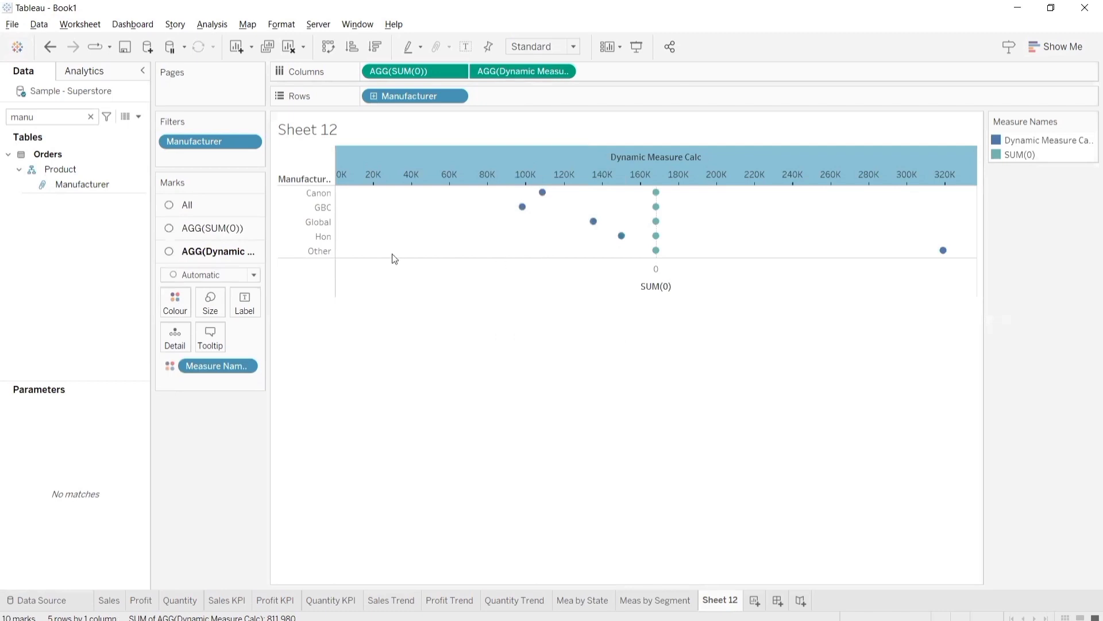
# - Set the mark type for both measures to Bar
pyautogui.click(238, 208)
pyautogui.click(215, 227)
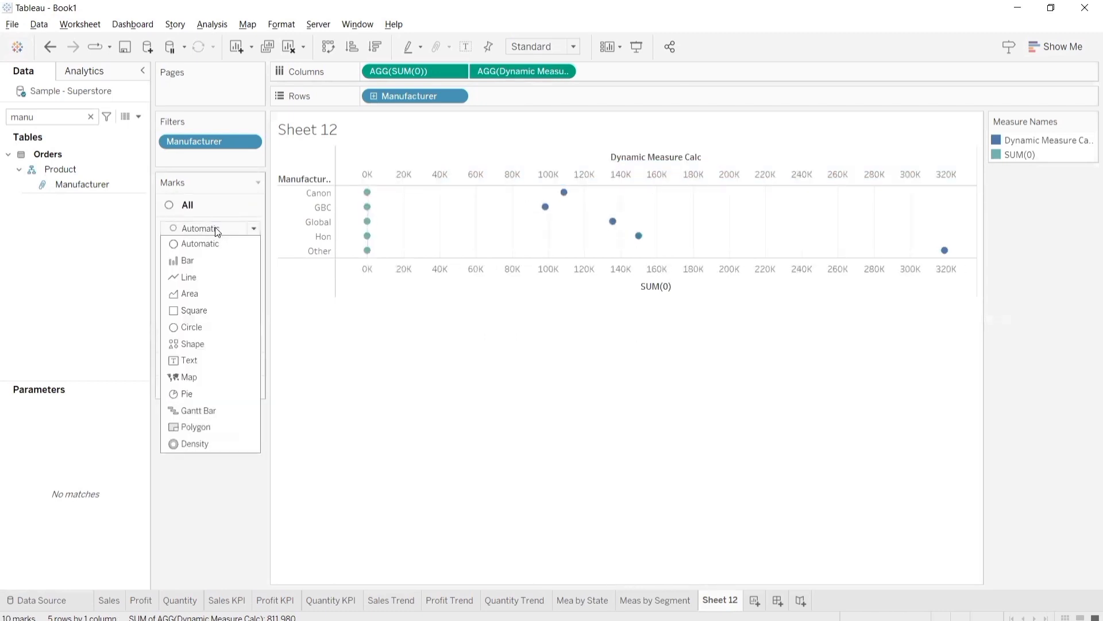
pyautogui.click(202, 259)
# - Add Measure Names to Rows after Manufacturer and place SUM(0) above Dynamic Measure Calc within each manufacturer
pyautogui.click(92, 117)
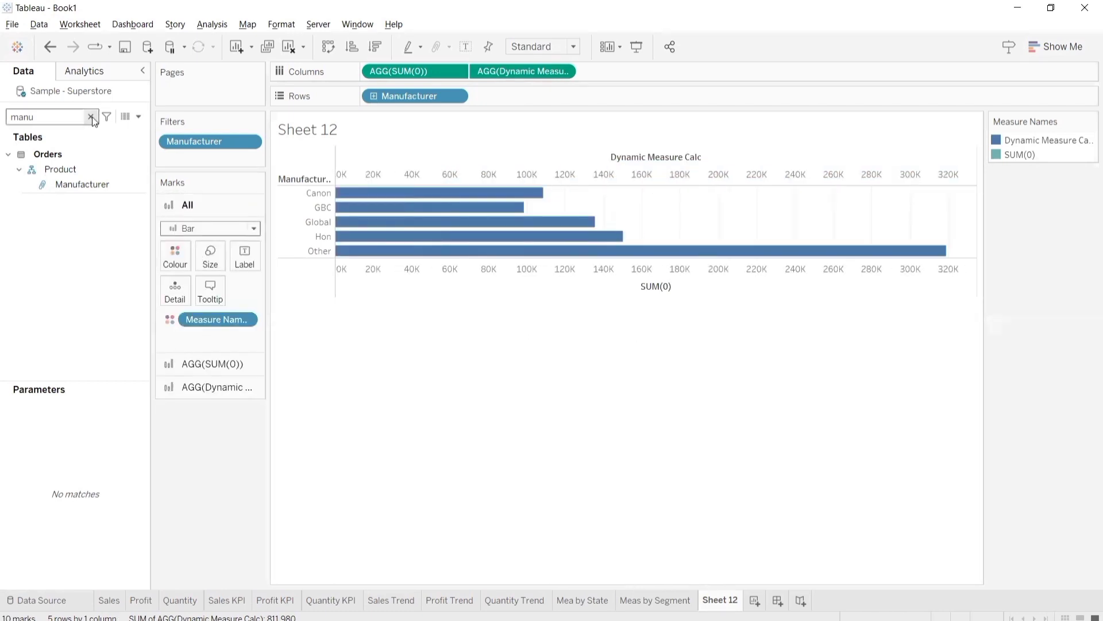
pyautogui.click(91, 117)
pyautogui.write('m')
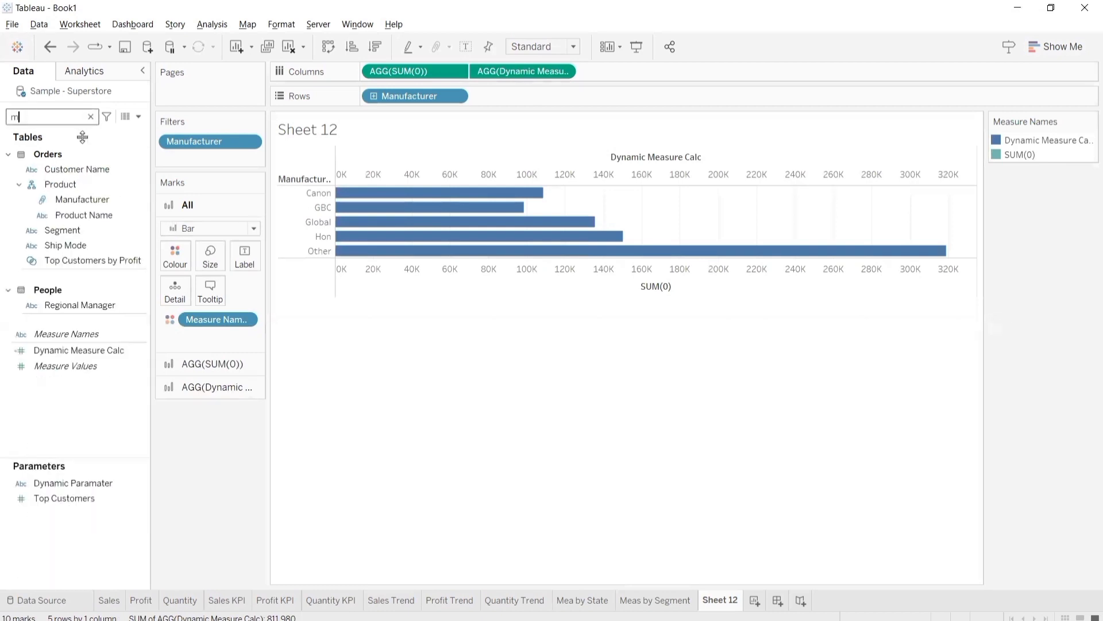
pyautogui.write('eas')
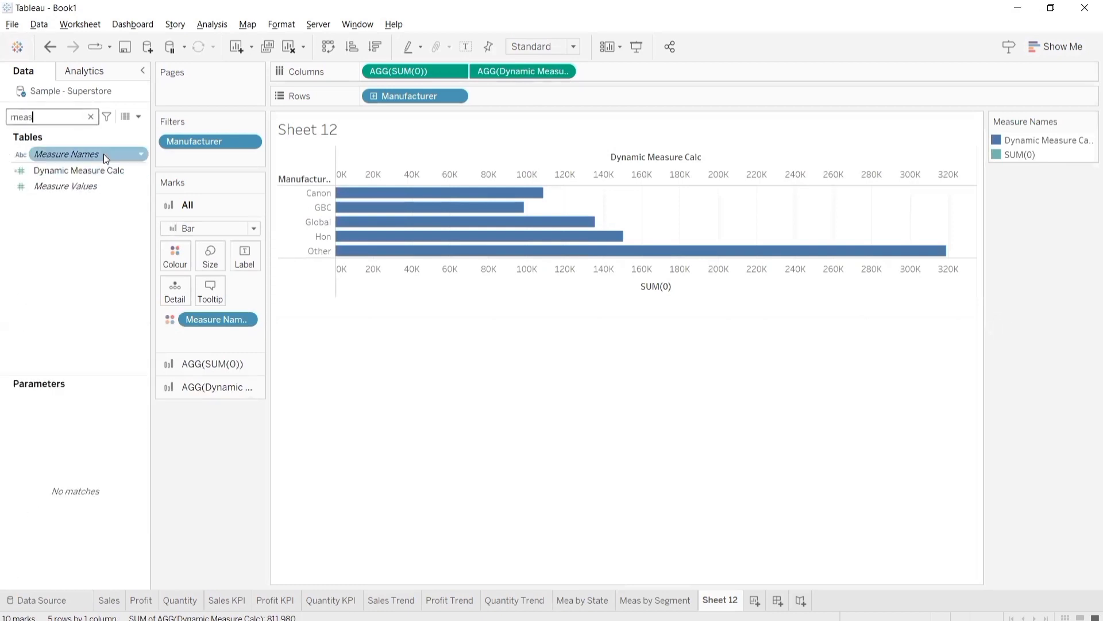
pyautogui.moveTo(104, 153); pyautogui.dragTo(566, 95)
pyautogui.moveTo(565, 94); pyautogui.dragTo(564, 95)
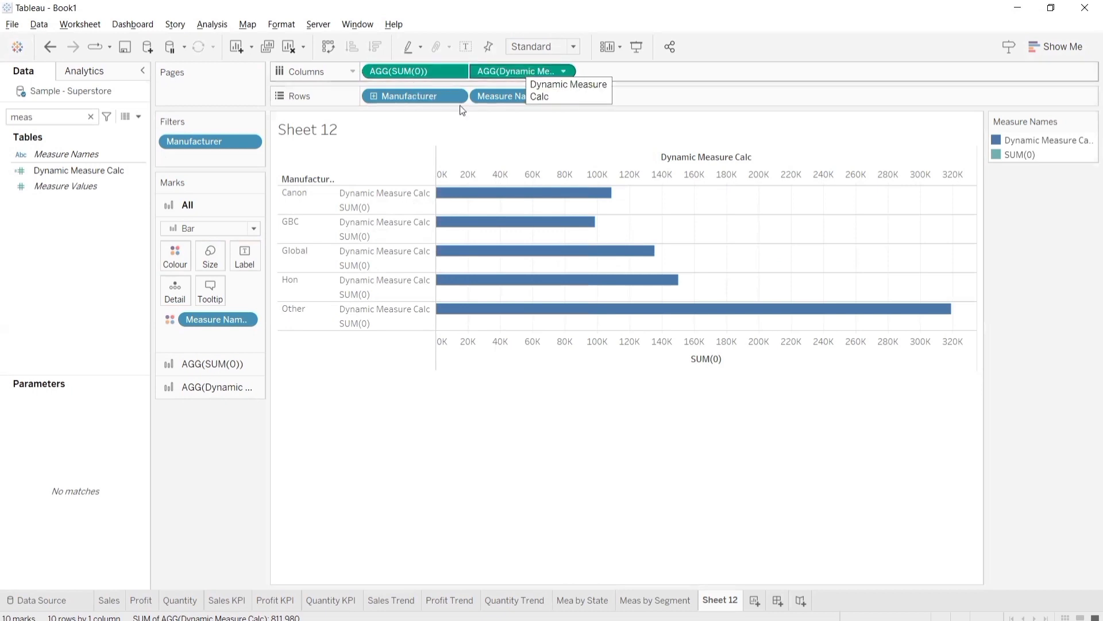
pyautogui.moveTo(355, 209); pyautogui.dragTo(358, 192)
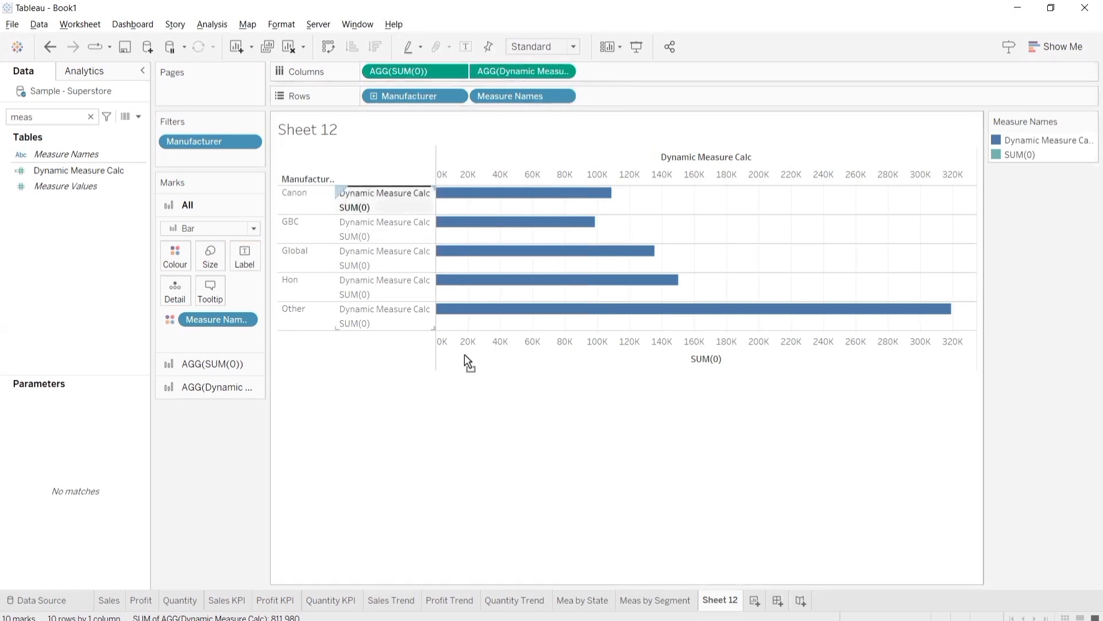
# - Hide the row headers of both Manufacturer and Measure Names
pyautogui.rightClick(436, 96)
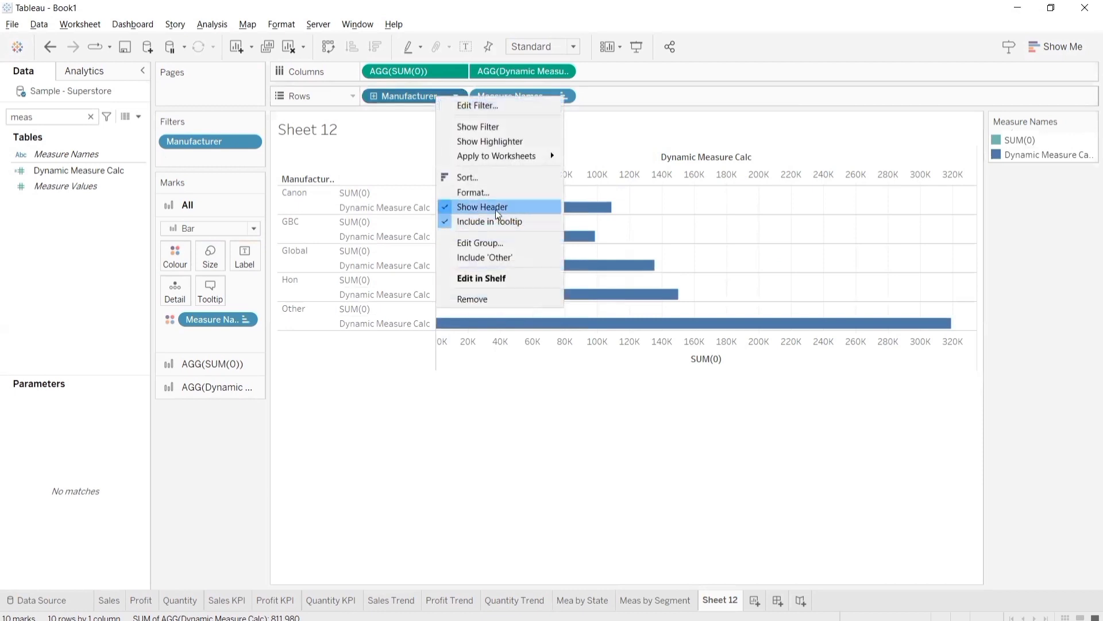
pyautogui.click(496, 209)
pyautogui.rightClick(508, 93)
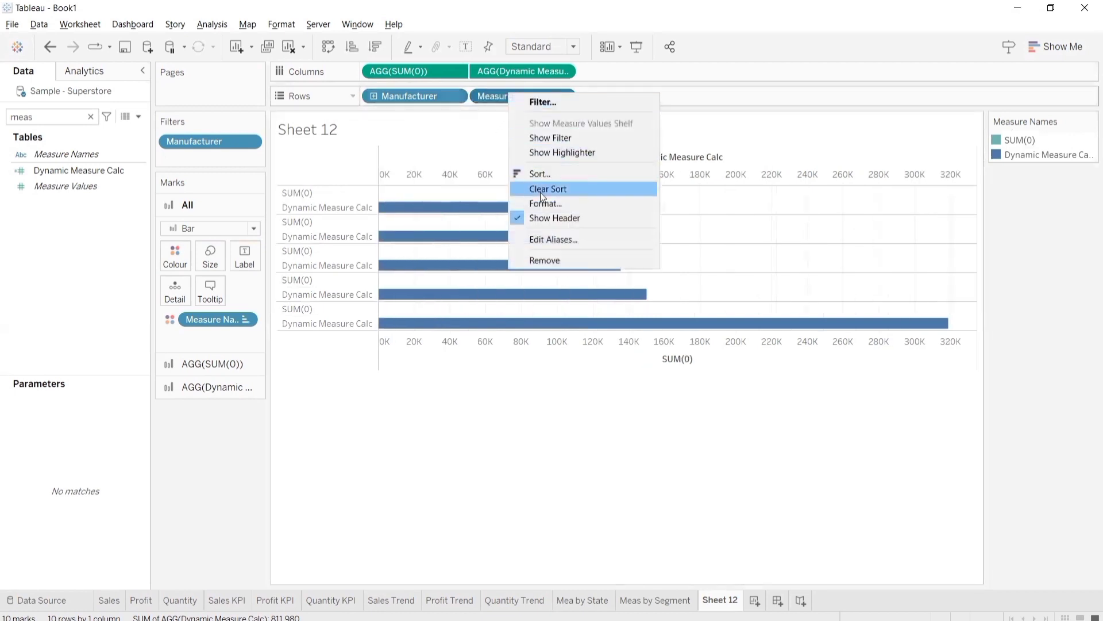
pyautogui.click(542, 221)
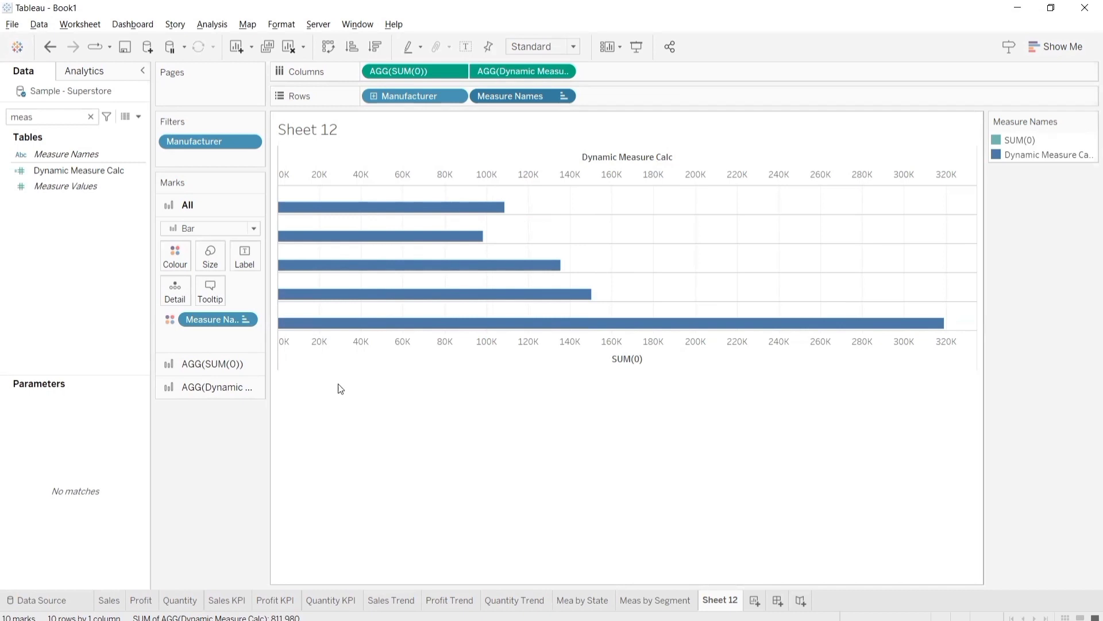
# - Label the SUM(0) marks with Manufacturer and fit the worksheet to Entire View
pyautogui.click(228, 365)
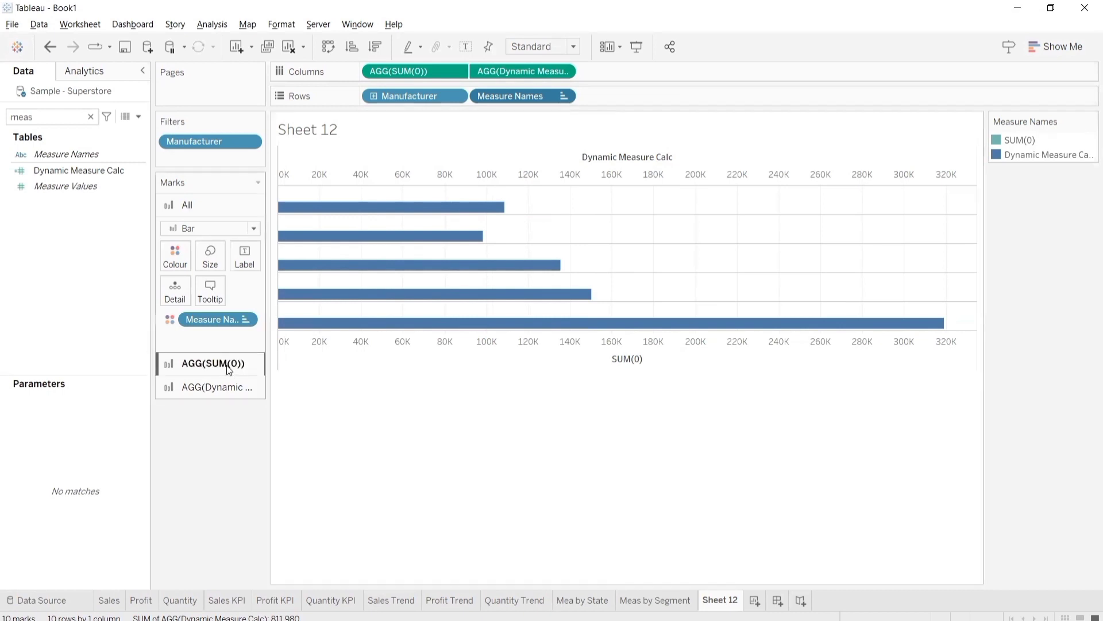
pyautogui.click(91, 117)
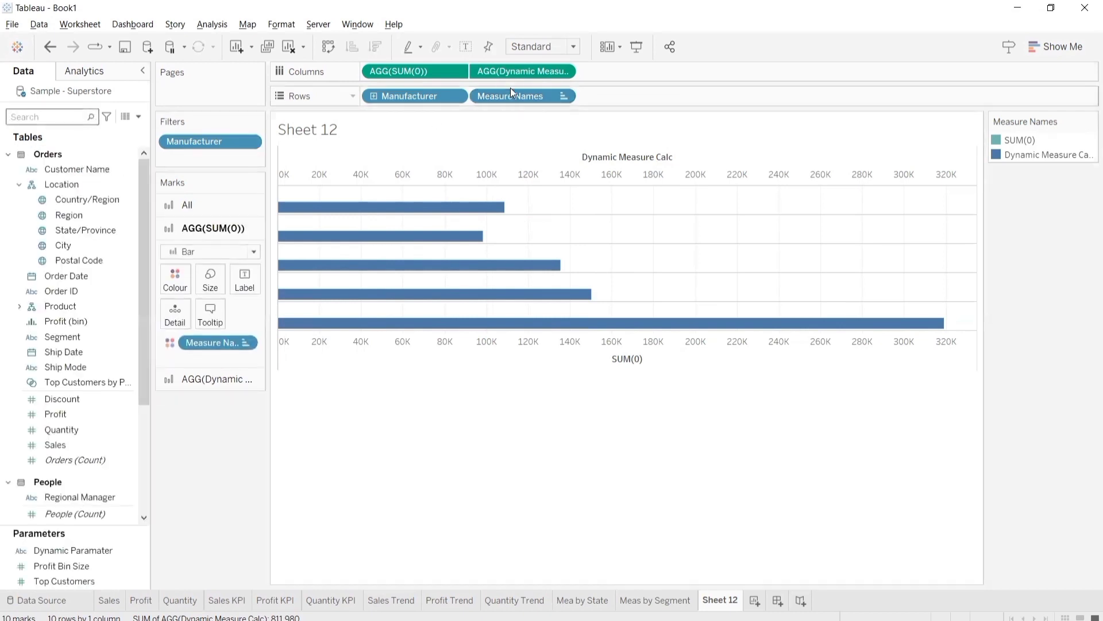
pyautogui.moveTo(412, 98); pyautogui.dragTo(245, 277)
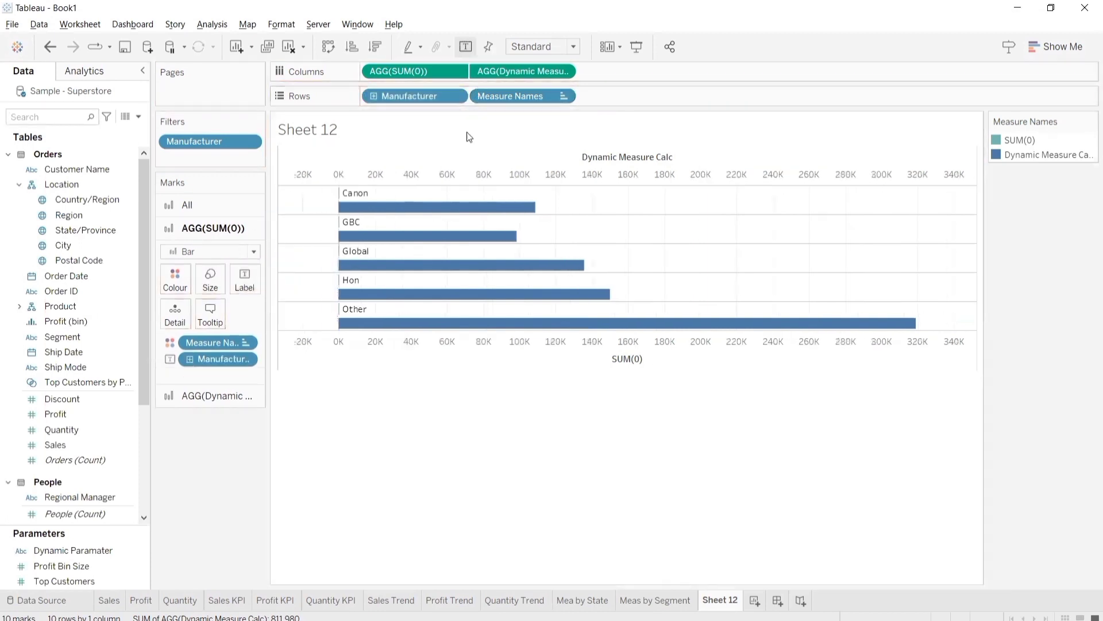
pyautogui.click(565, 50)
pyautogui.click(540, 97)
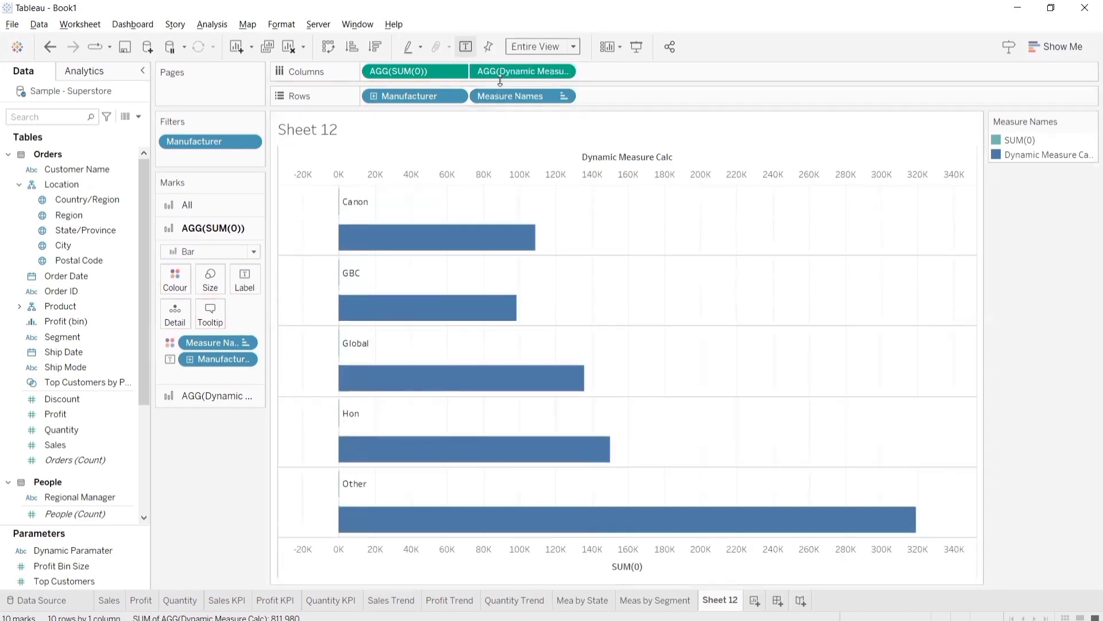
# - Add Dynamic Measure Calc to the SUM(0) labels in Entire View and sort the manufacturers in descending order
pyautogui.moveTo(500, 71); pyautogui.dragTo(239, 278)
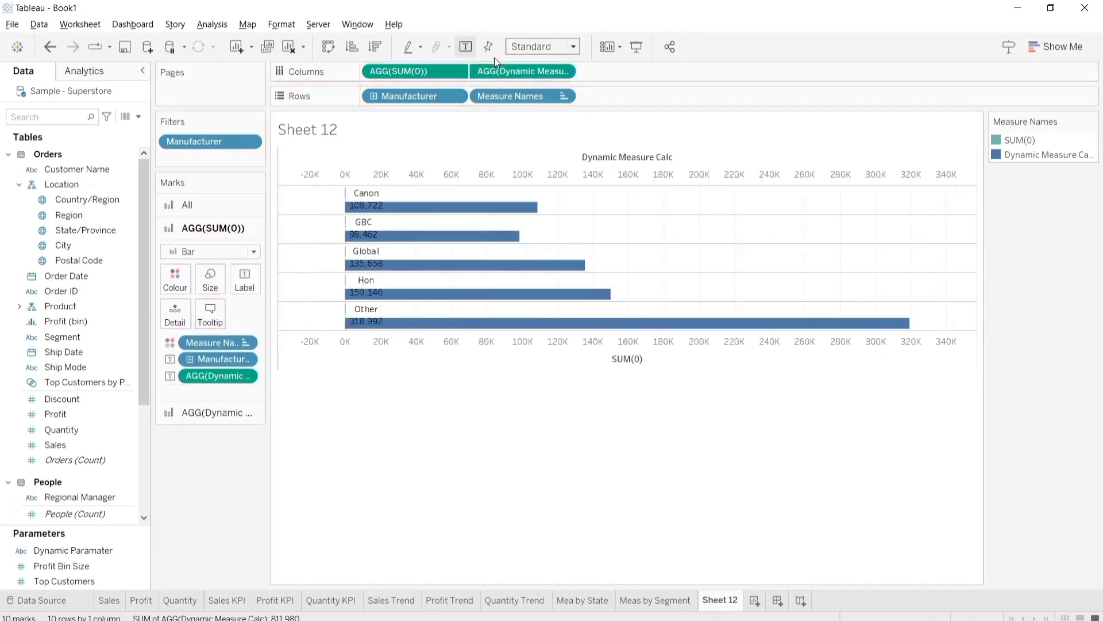
pyautogui.click(543, 46)
pyautogui.click(530, 98)
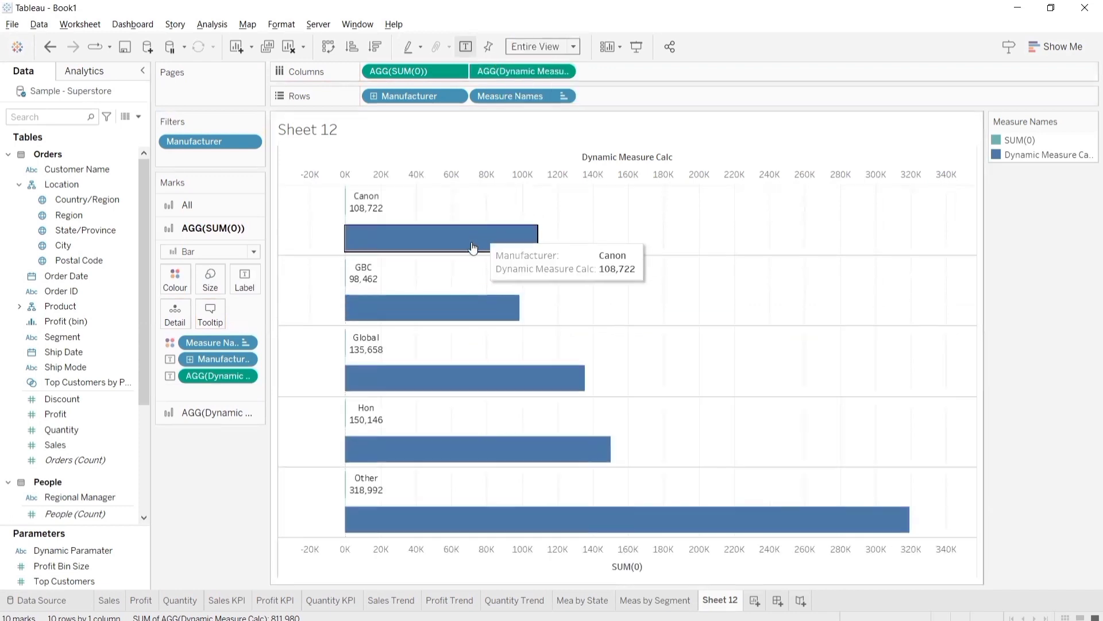
pyautogui.click(374, 52)
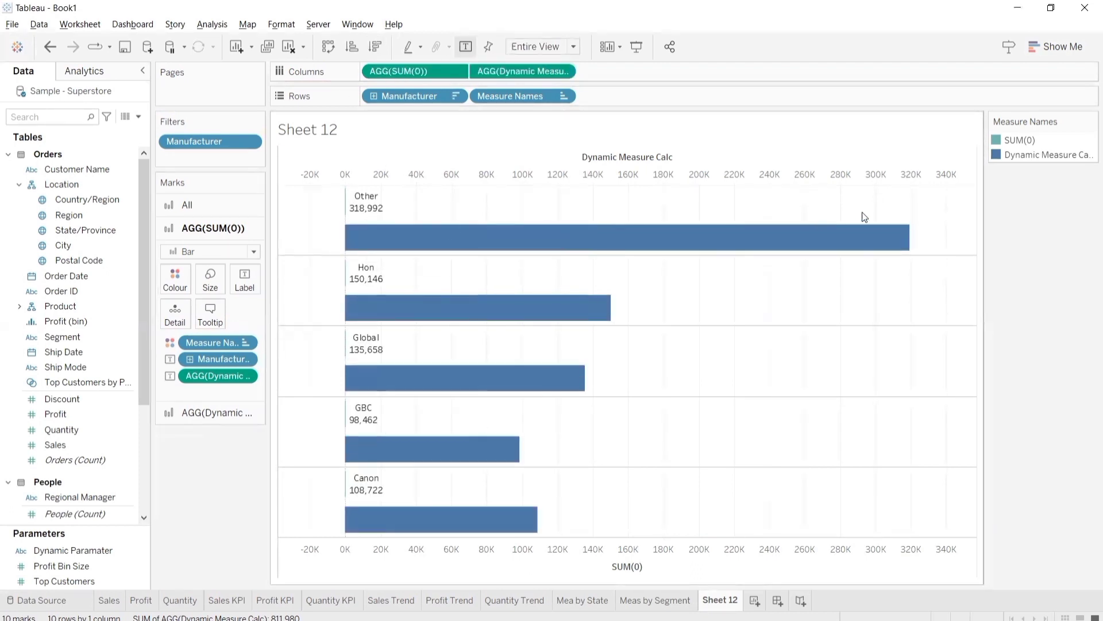
# - Add an ad hoc INDEX() calculation to the SUM(0) marks, make it discrete and use it as a label
pyautogui.doubleClick(210, 391)
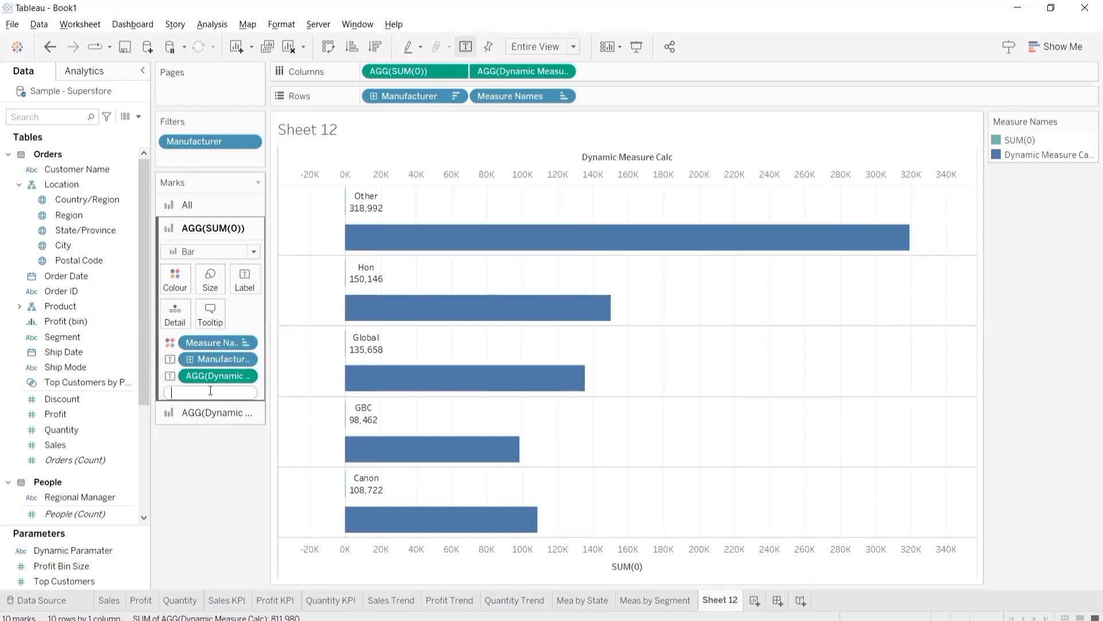
pyautogui.write('Ind')
pyautogui.press('Return')
pyautogui.press('Return')
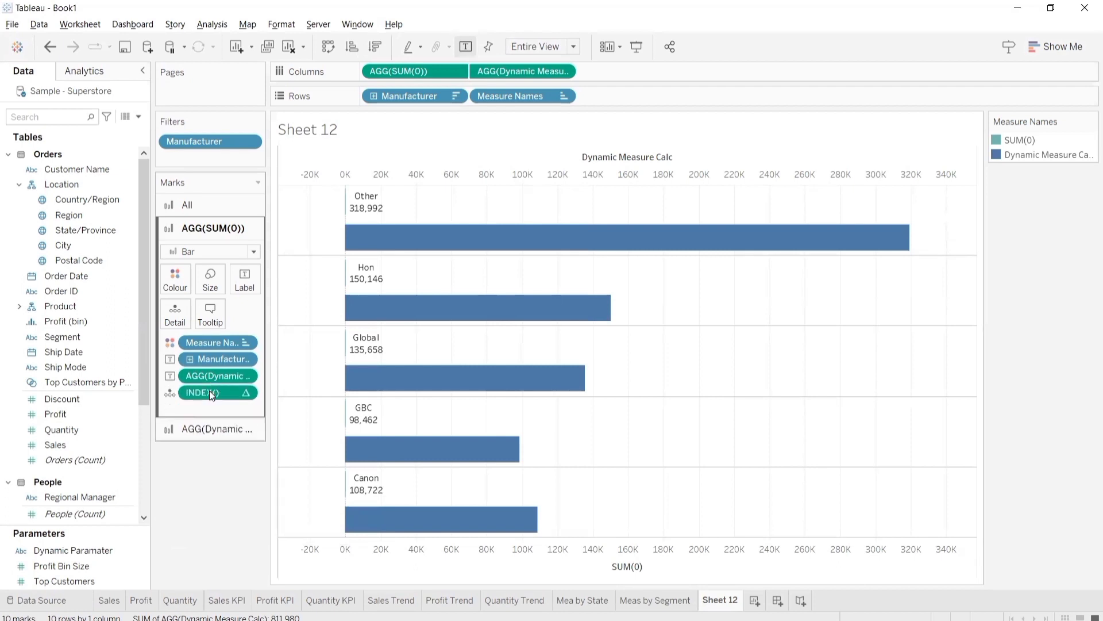
pyautogui.rightClick(211, 392)
pyautogui.click(265, 430)
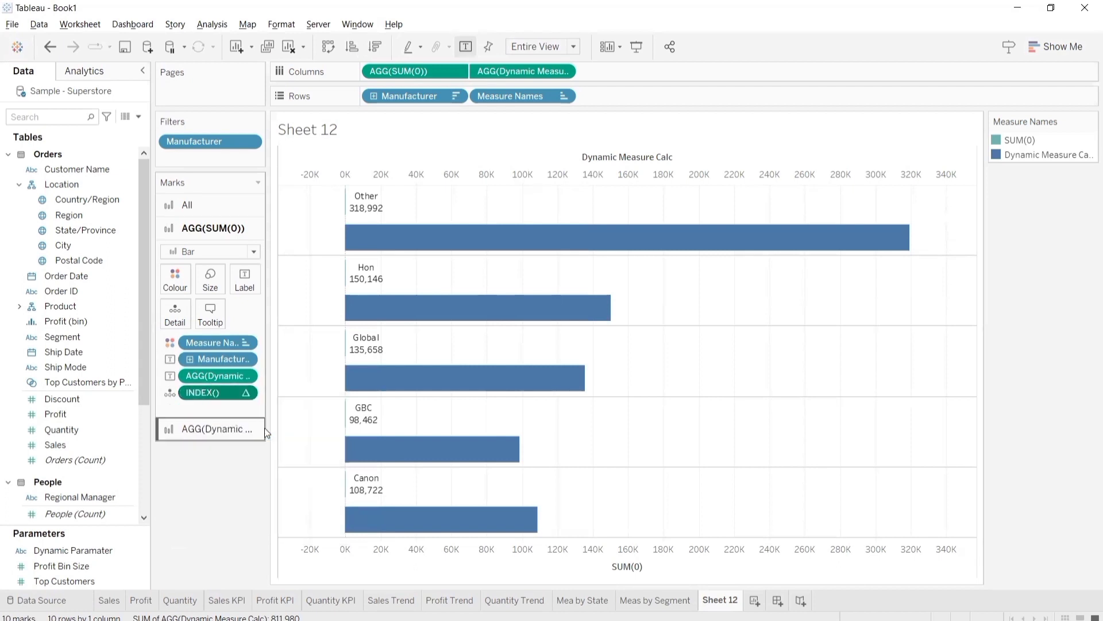
pyautogui.click(170, 393)
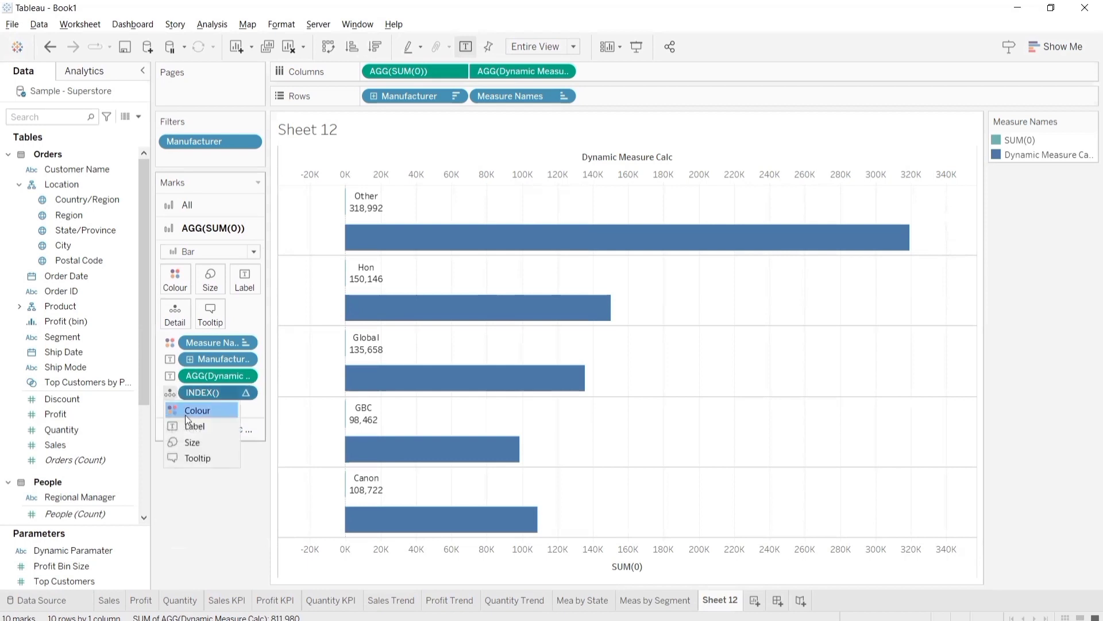
pyautogui.click(194, 425)
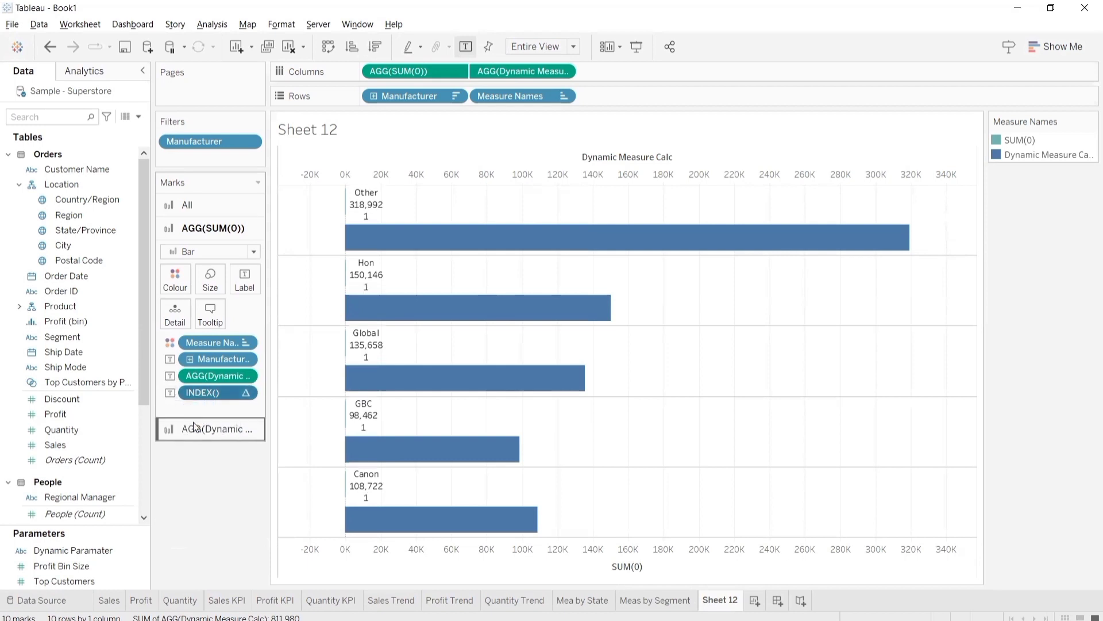
# - Change what the INDEX() label is computed along so the manufacturers are numbered consecutively from 1
pyautogui.rightClick(248, 391)
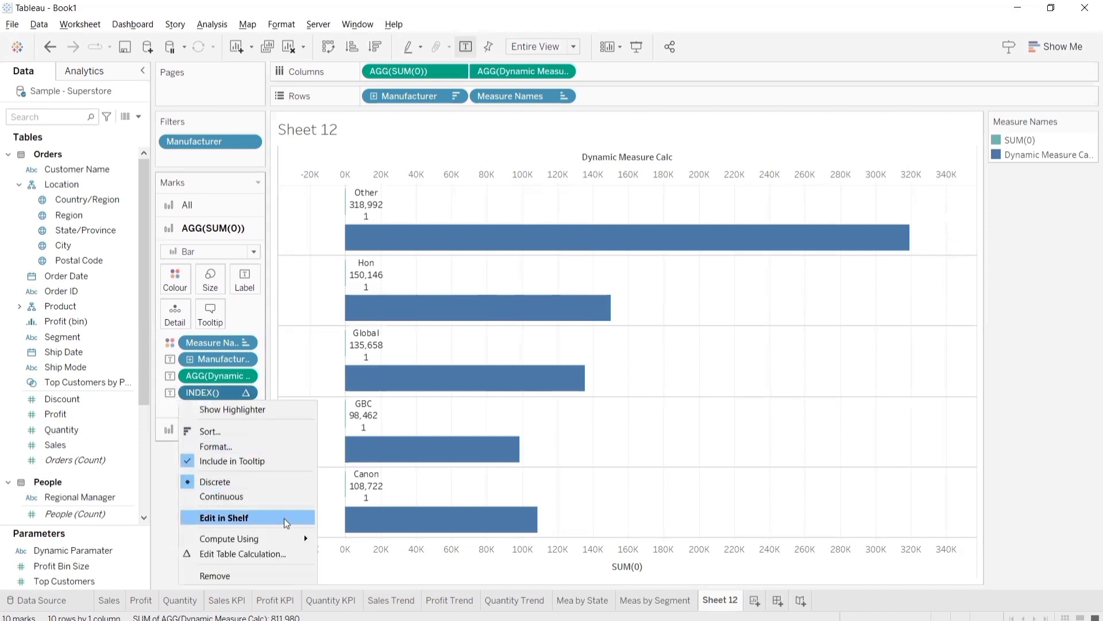
pyautogui.moveTo(298, 542)
pyautogui.click(339, 541)
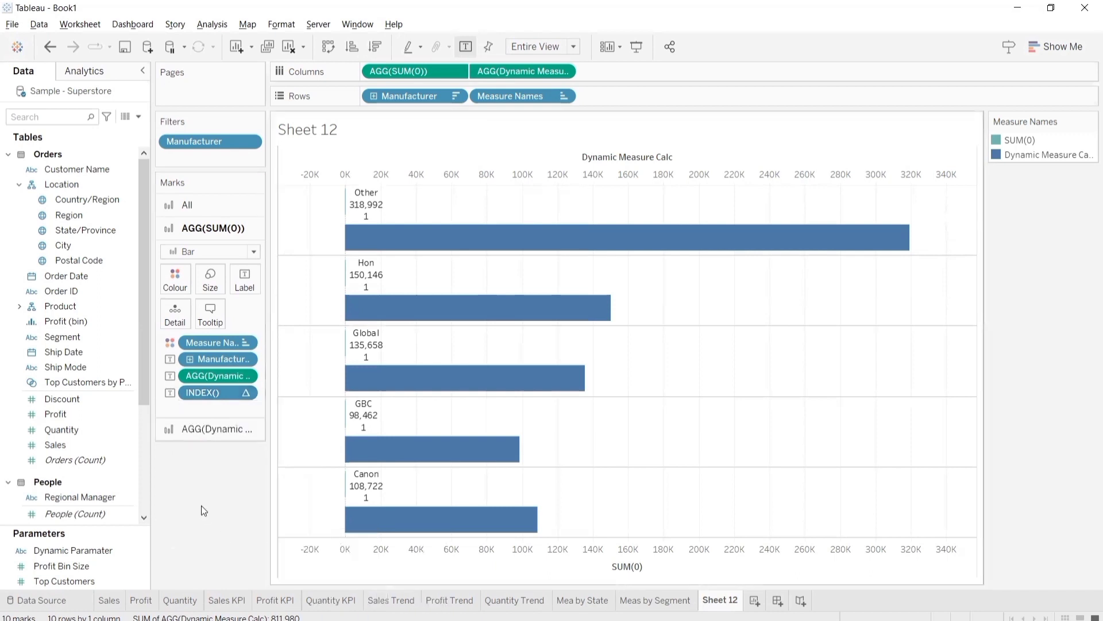
# - Arrange the SUM(0) label text on one left-aligned line in the order INDEX(), Manufacturer, Dynamic Measure Calc, separated by spaces
pyautogui.click(247, 283)
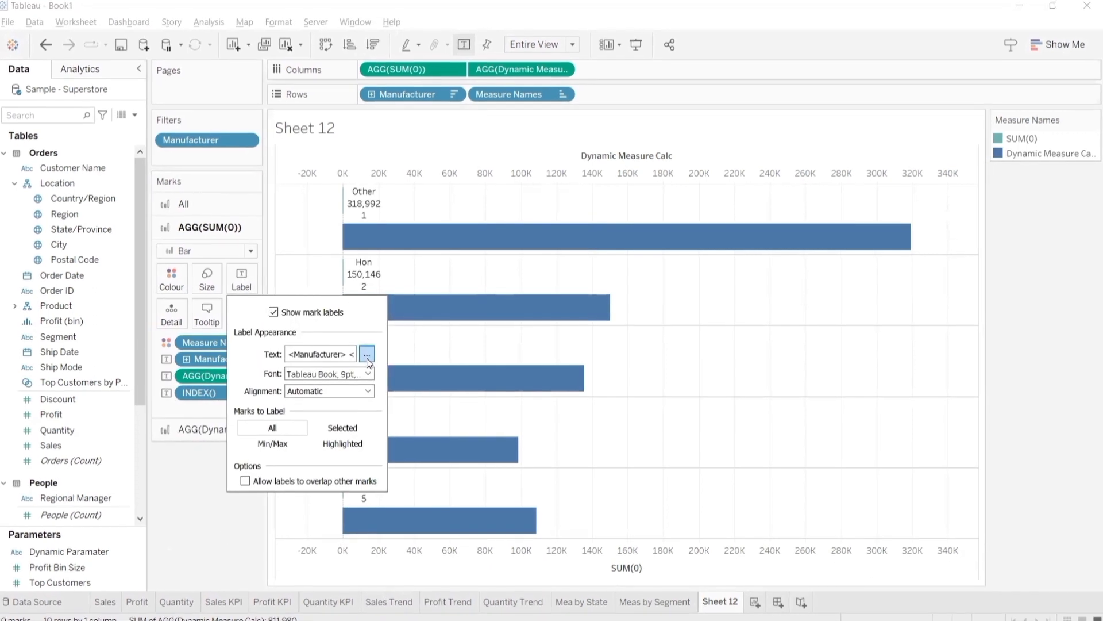
pyautogui.click(368, 359)
pyautogui.moveTo(667, 357); pyautogui.dragTo(587, 357)
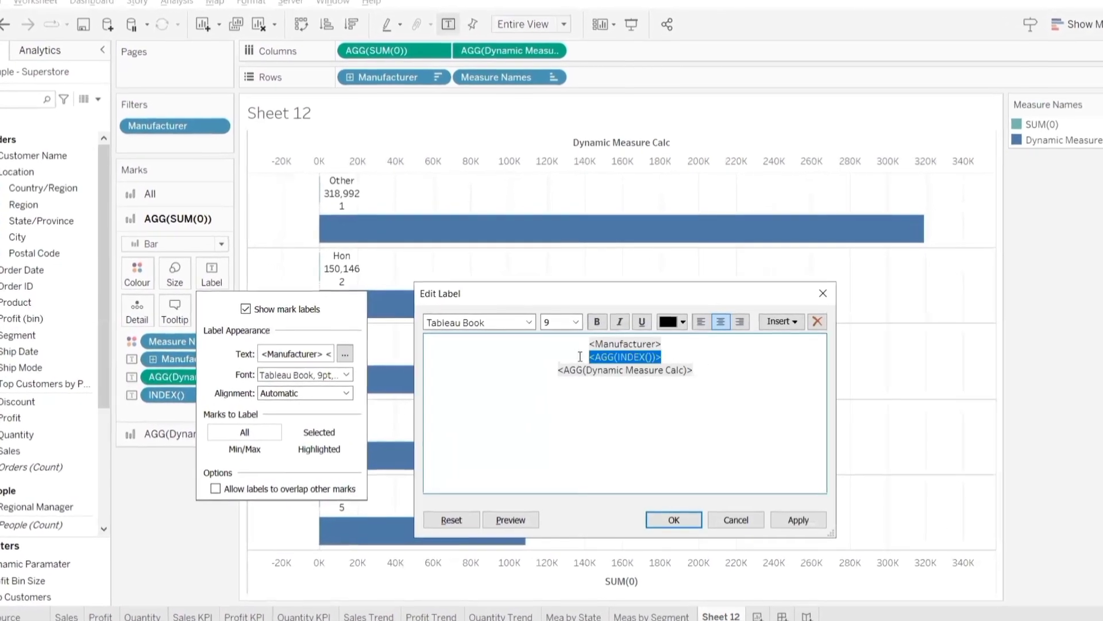
pyautogui.hotkey('ctrl', 'x')
pyautogui.click(526, 339)
pyautogui.hotkey('ctrl', 'v')
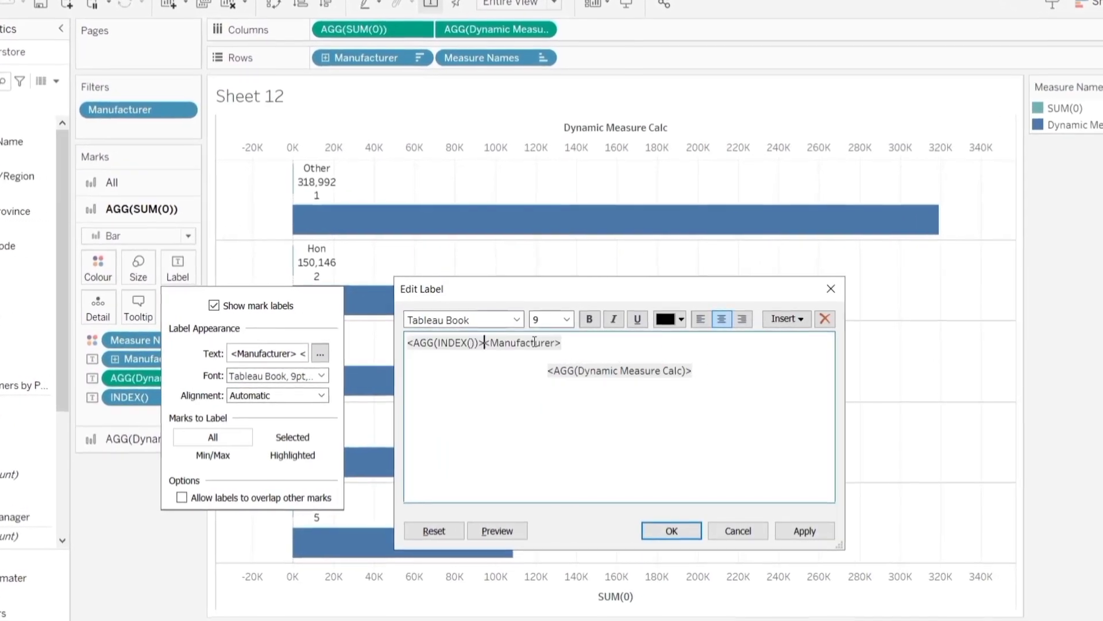
pyautogui.click(610, 347)
pyautogui.press('Delete')
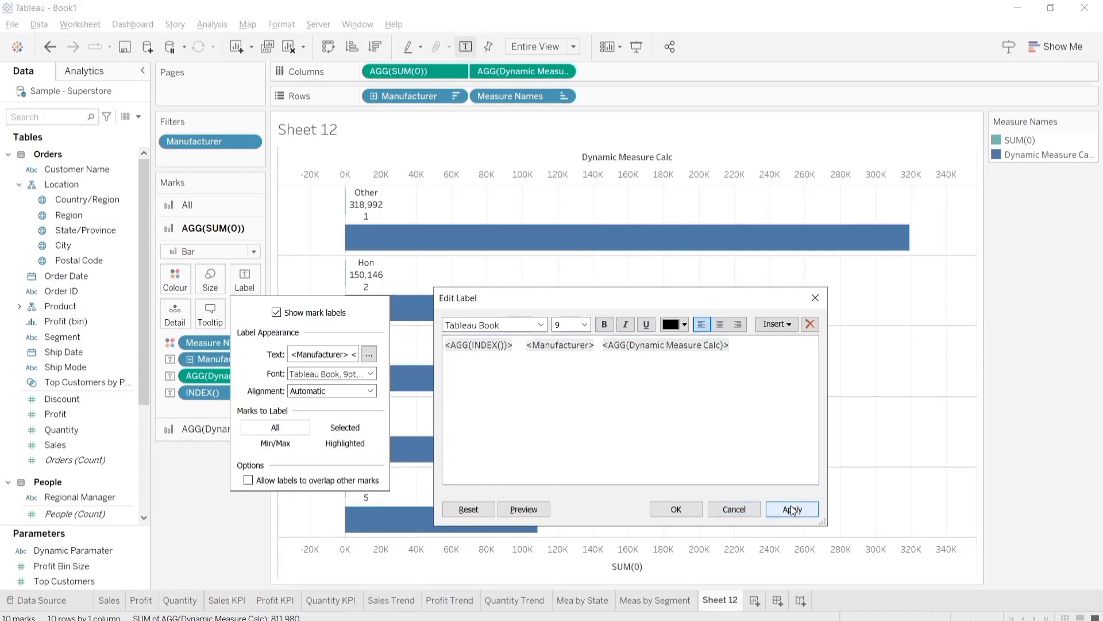
pyautogui.click(820, 558)
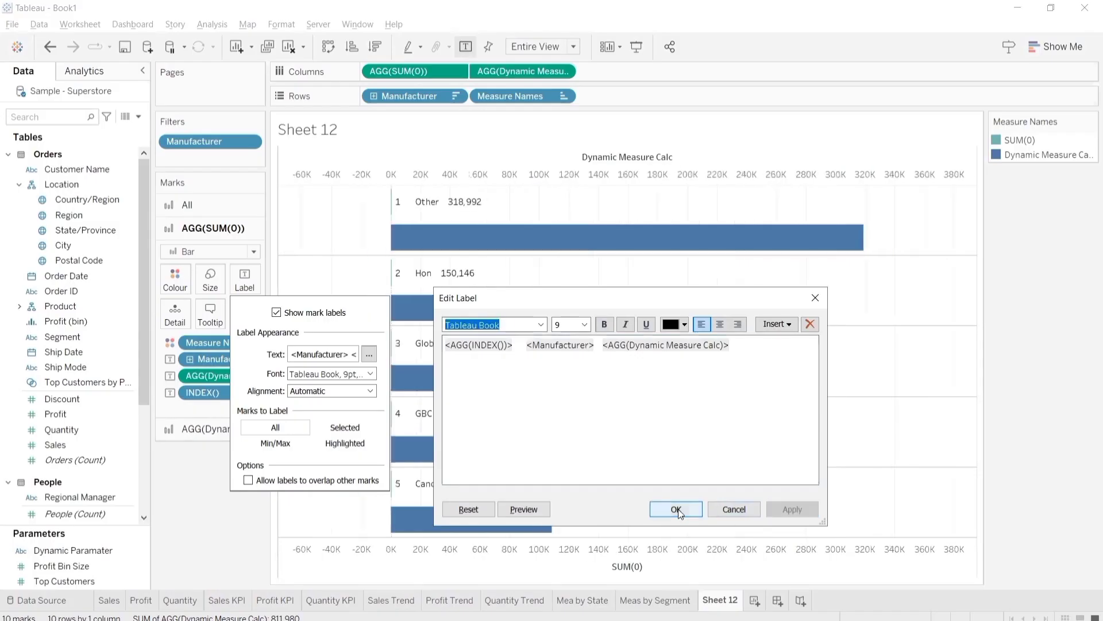
pyautogui.click(683, 510)
pyautogui.click(217, 508)
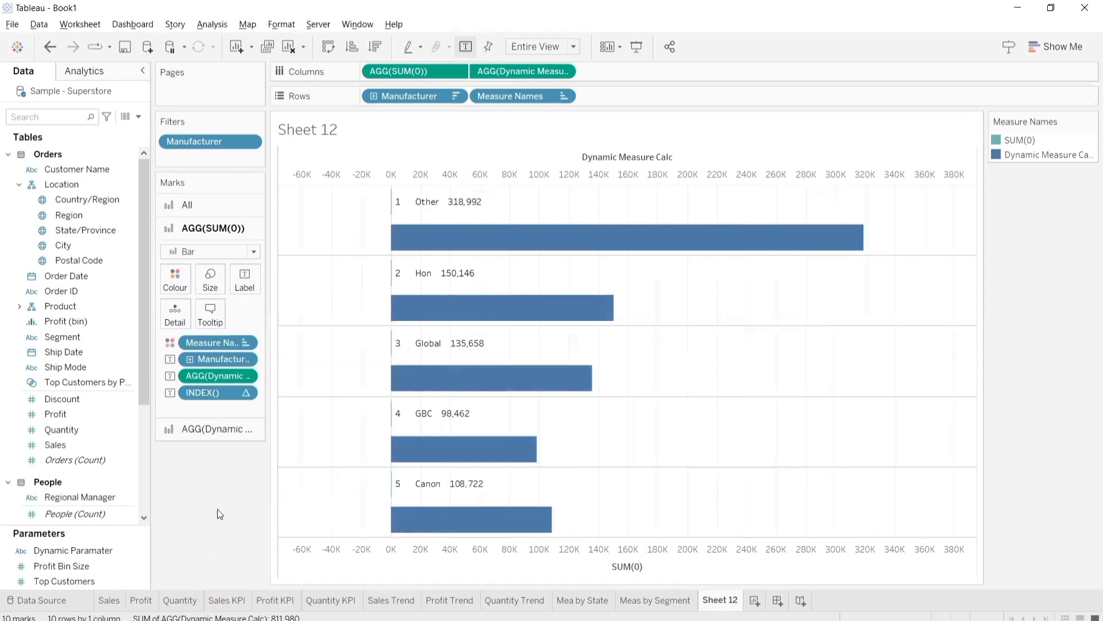
# - Set the Dynamic Measure Calc axis to a fixed range starting at 0 and hide its header
pyautogui.rightClick(398, 175)
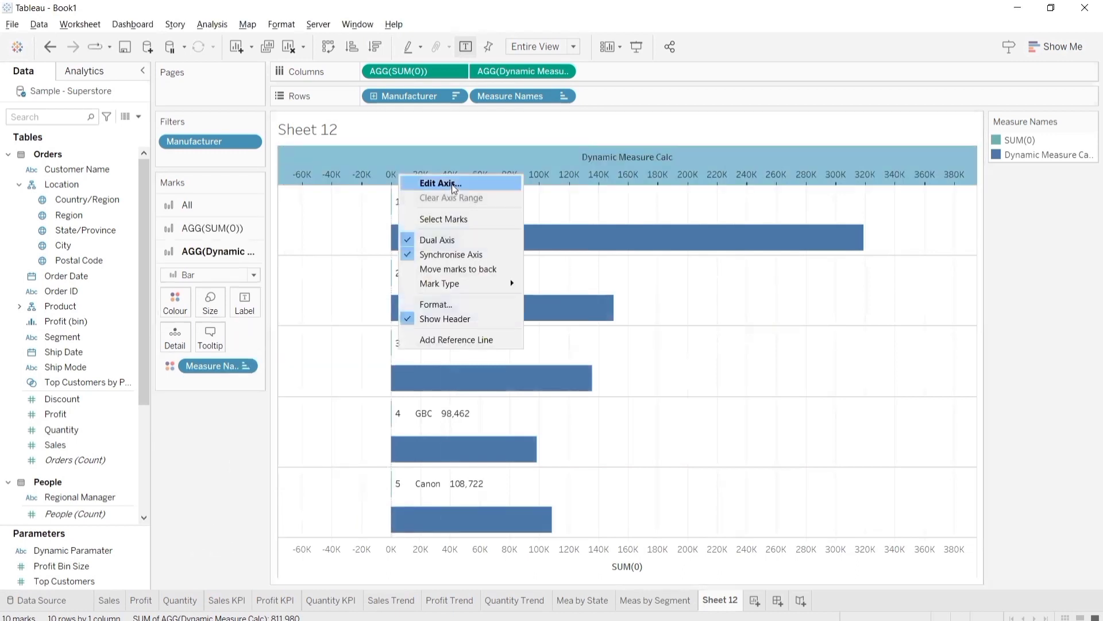
pyautogui.click(454, 182)
pyautogui.moveTo(397, 233)
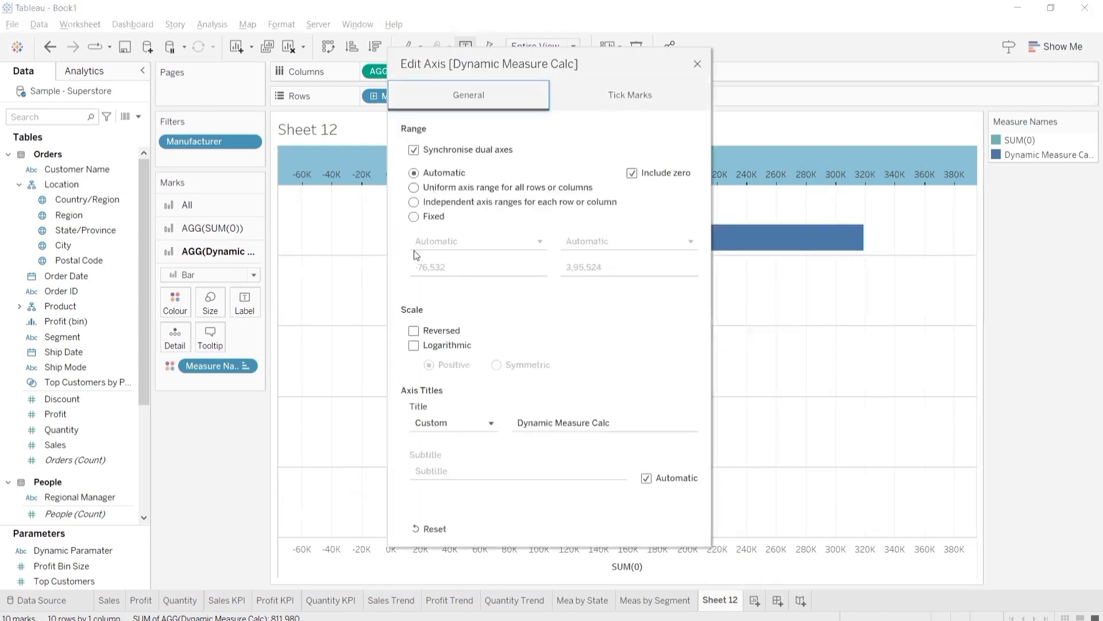
pyautogui.click(414, 216)
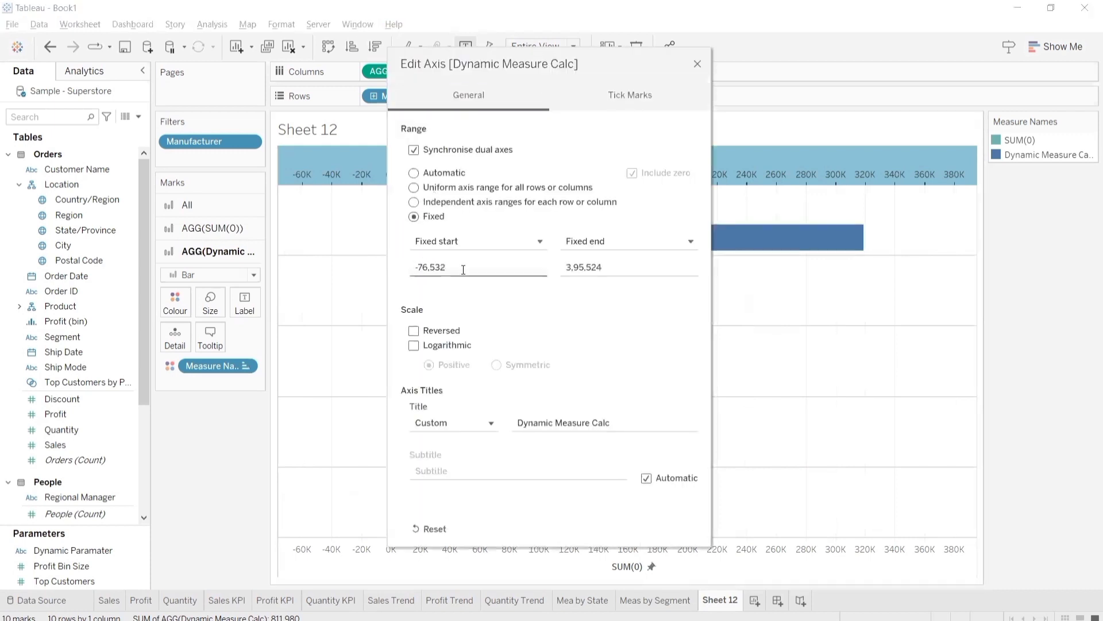
pyautogui.click(416, 265)
pyautogui.moveTo(416, 263); pyautogui.dragTo(413, 263)
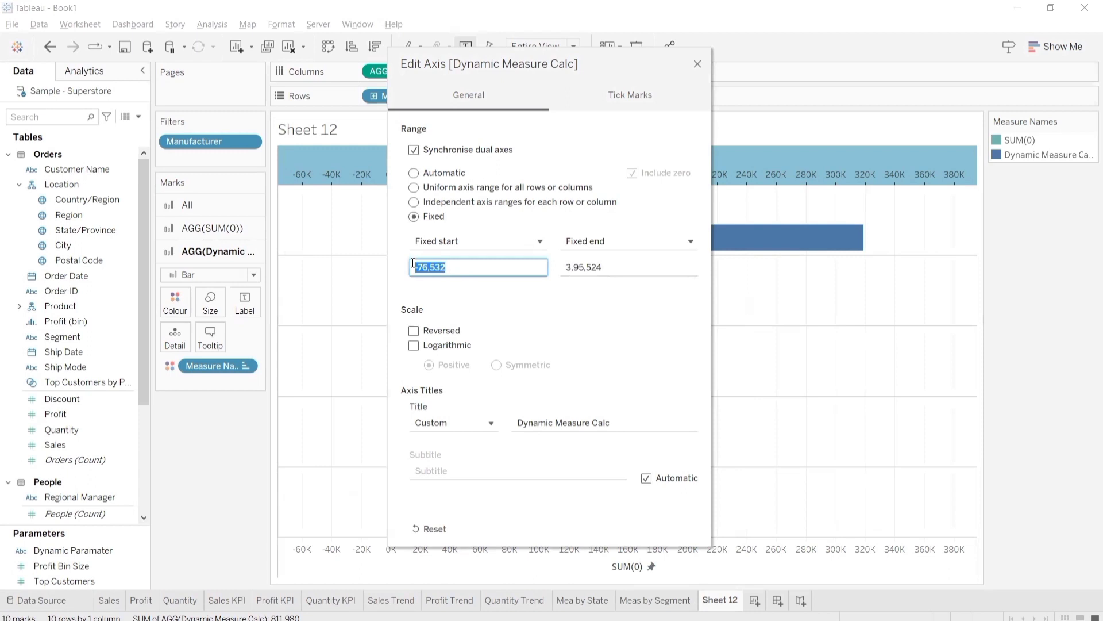
pyautogui.write('0')
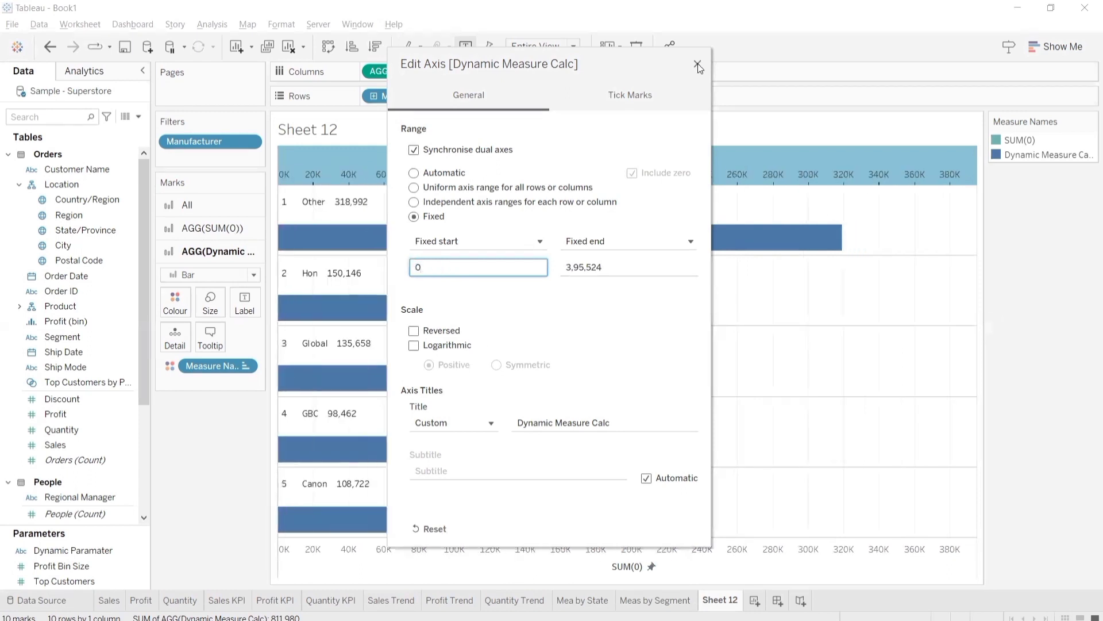
pyautogui.click(698, 64)
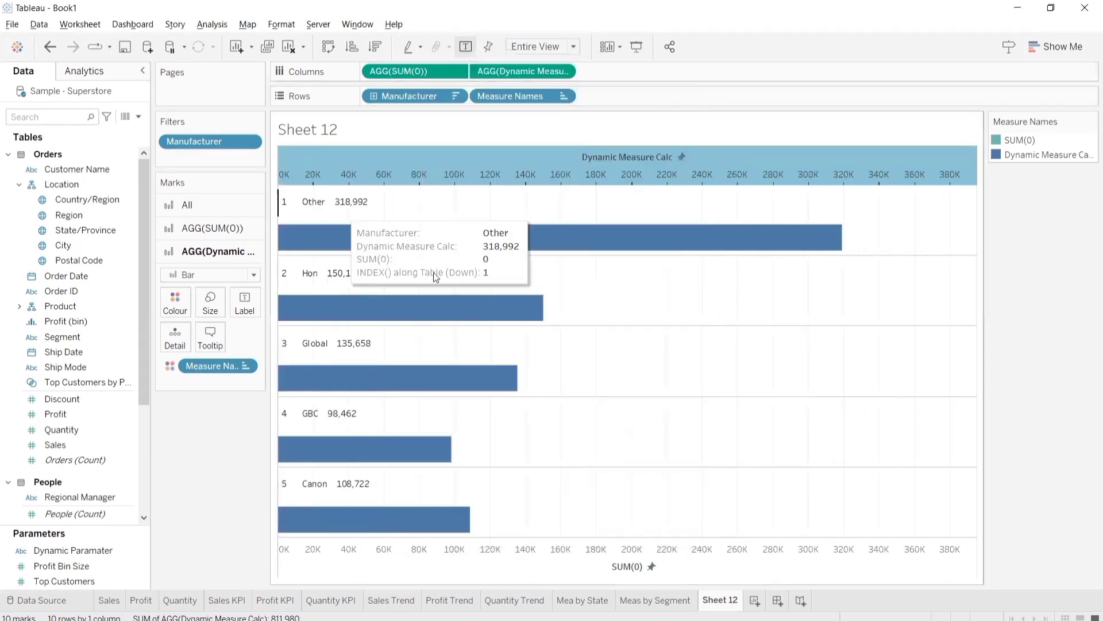
pyautogui.rightClick(529, 165)
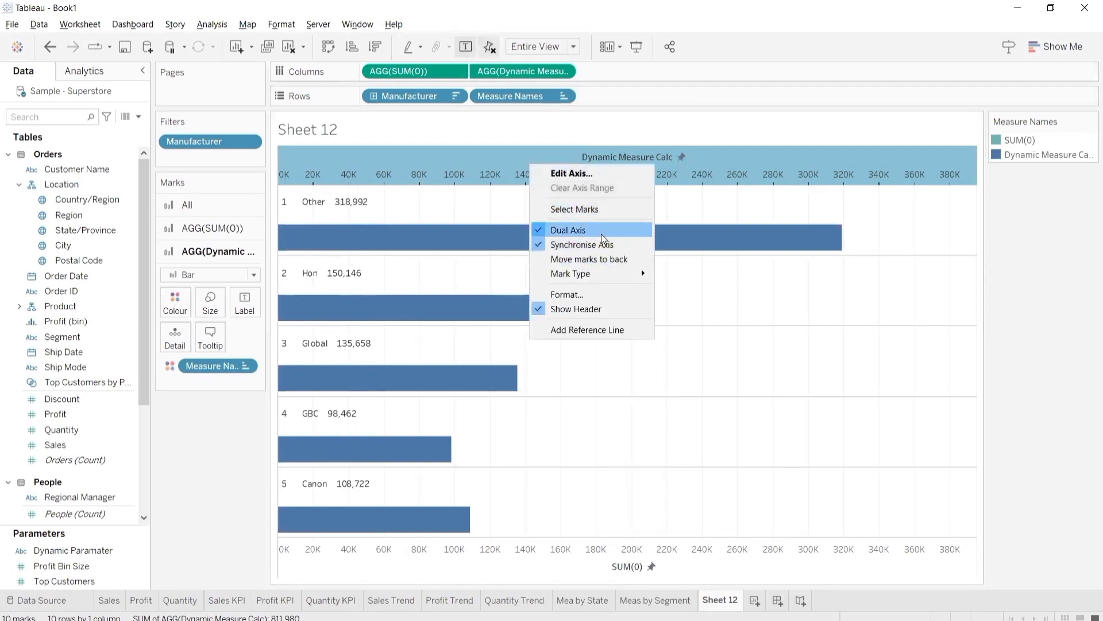
pyautogui.click(596, 309)
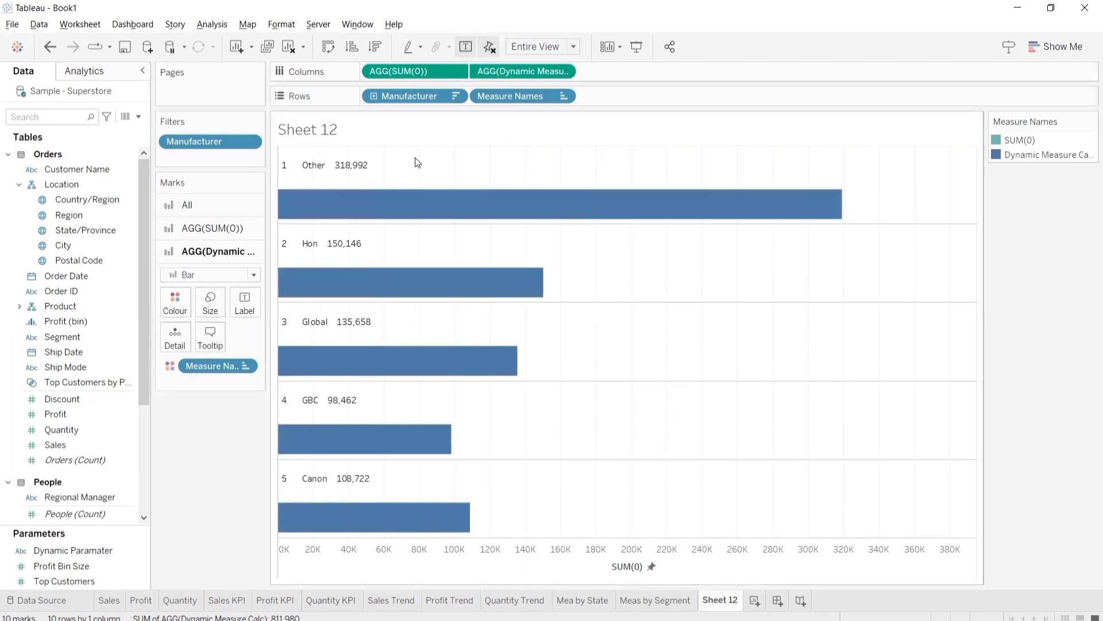
# - Colour the manufacturer bars by Dynamic Measure Calc and give them a red border
pyautogui.moveTo(529, 68); pyautogui.dragTo(175, 298)
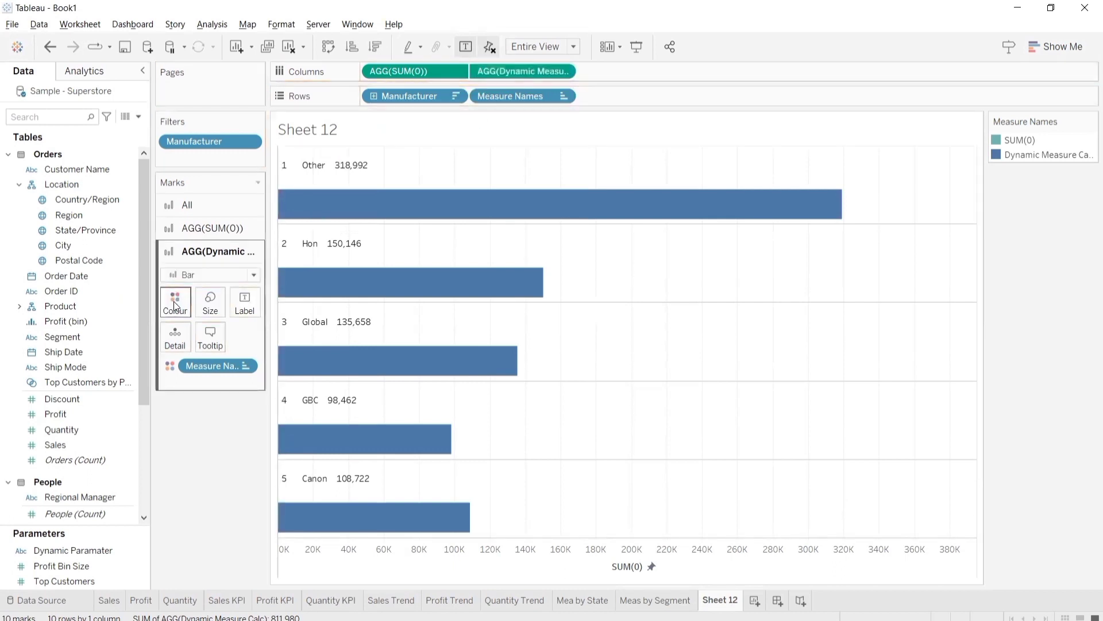
pyautogui.moveTo(509, 71); pyautogui.dragTo(168, 305)
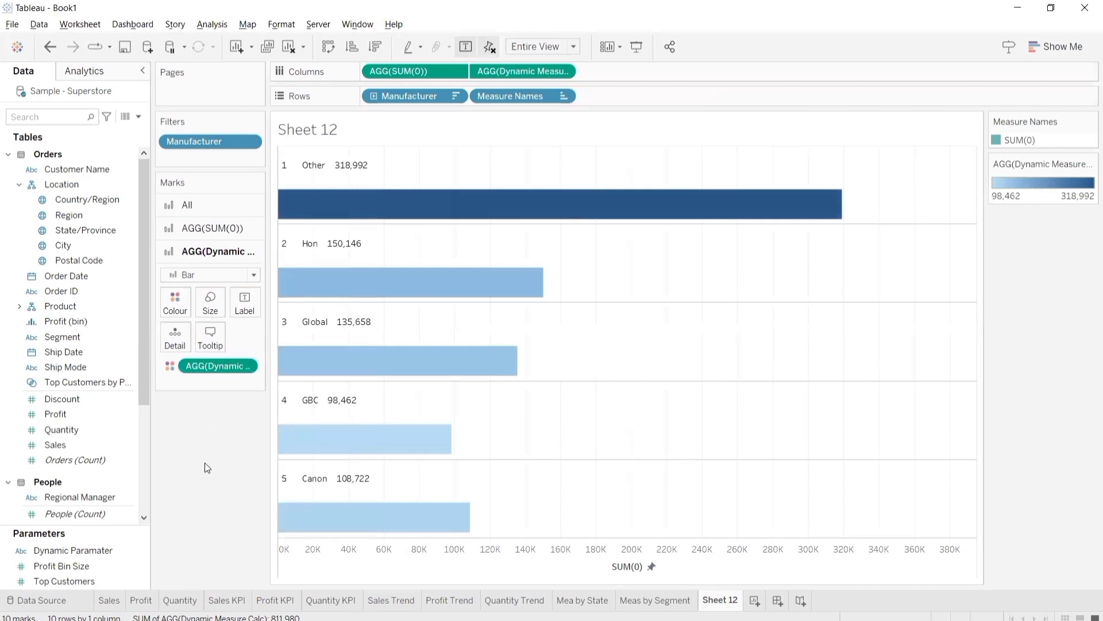
pyautogui.click(179, 313)
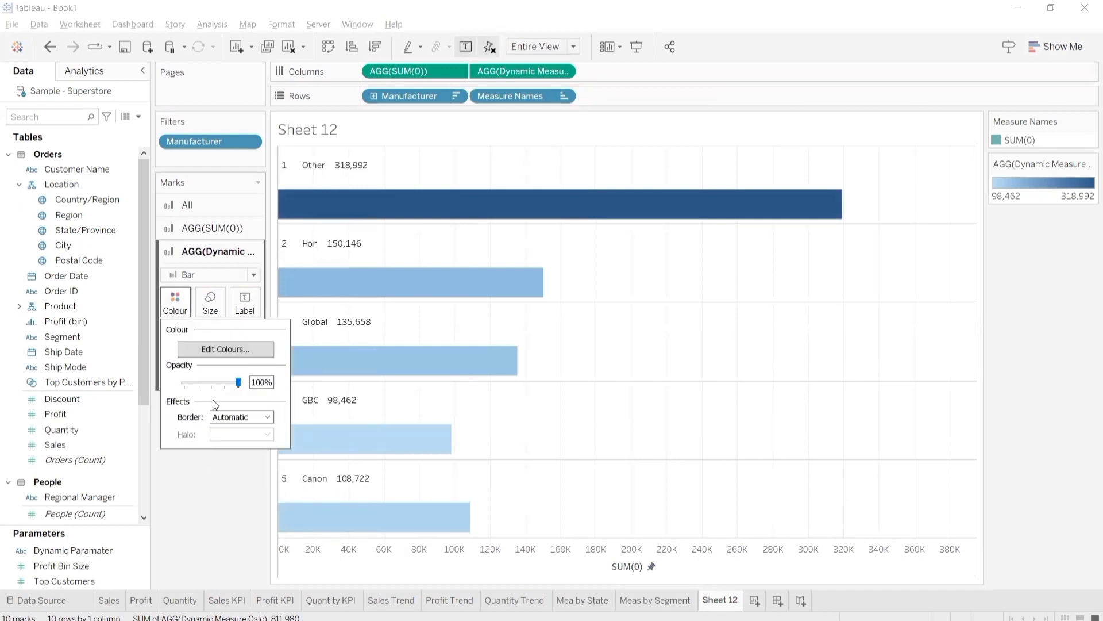
pyautogui.click(242, 417)
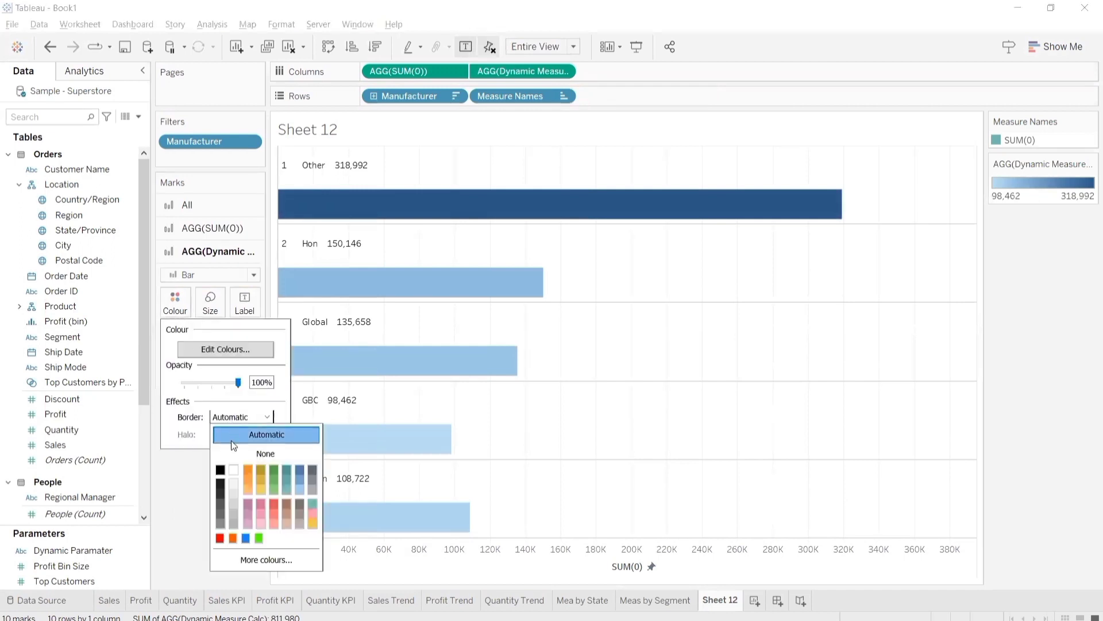
pyautogui.click(219, 537)
pyautogui.click(169, 502)
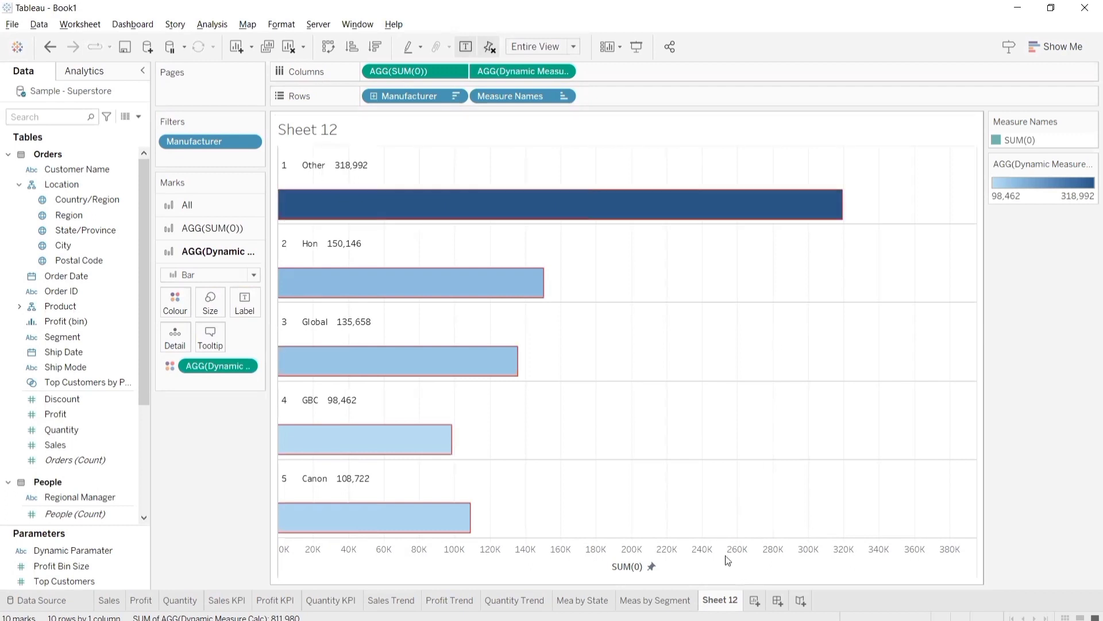
# - Rename Sheet 12 as "by Top Manufacturer"
pyautogui.doubleClick(729, 602)
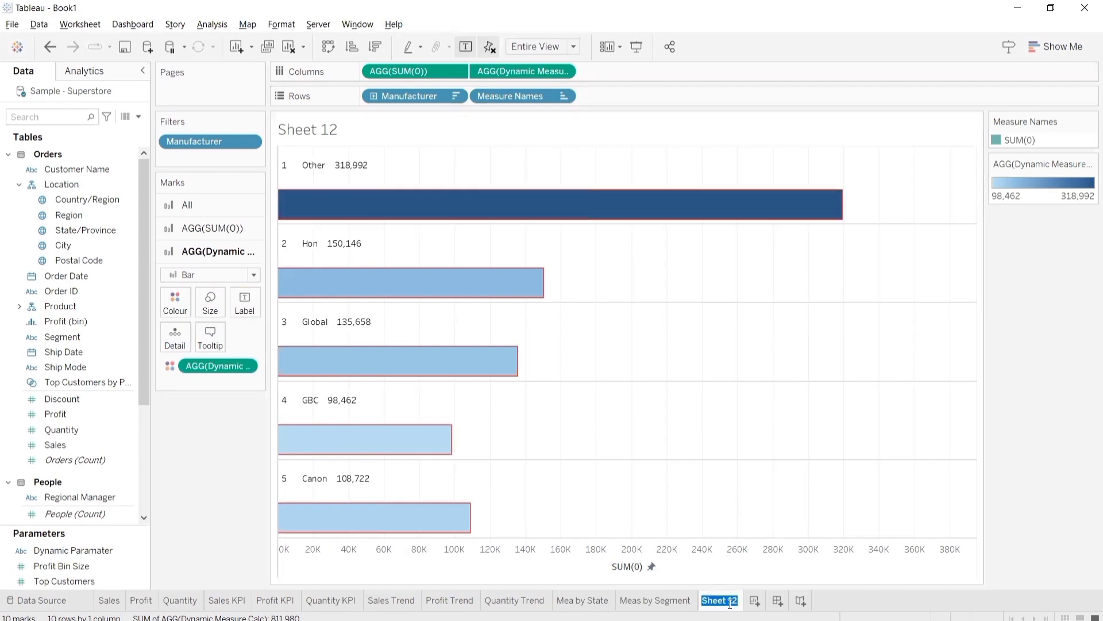
pyautogui.write('by T')
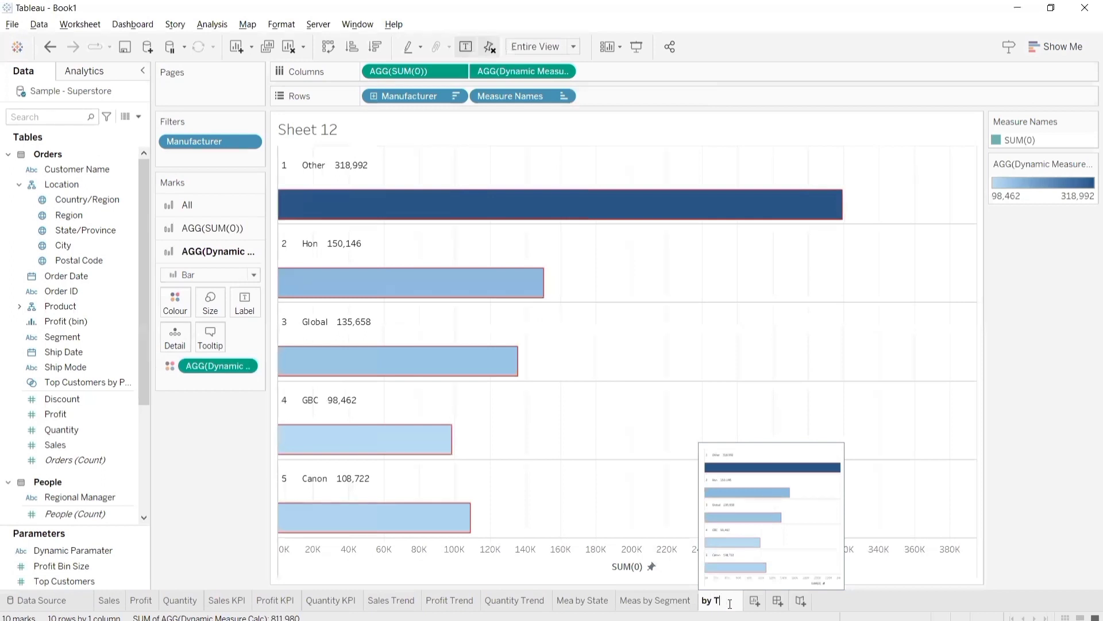
pyautogui.write('op Manuf')
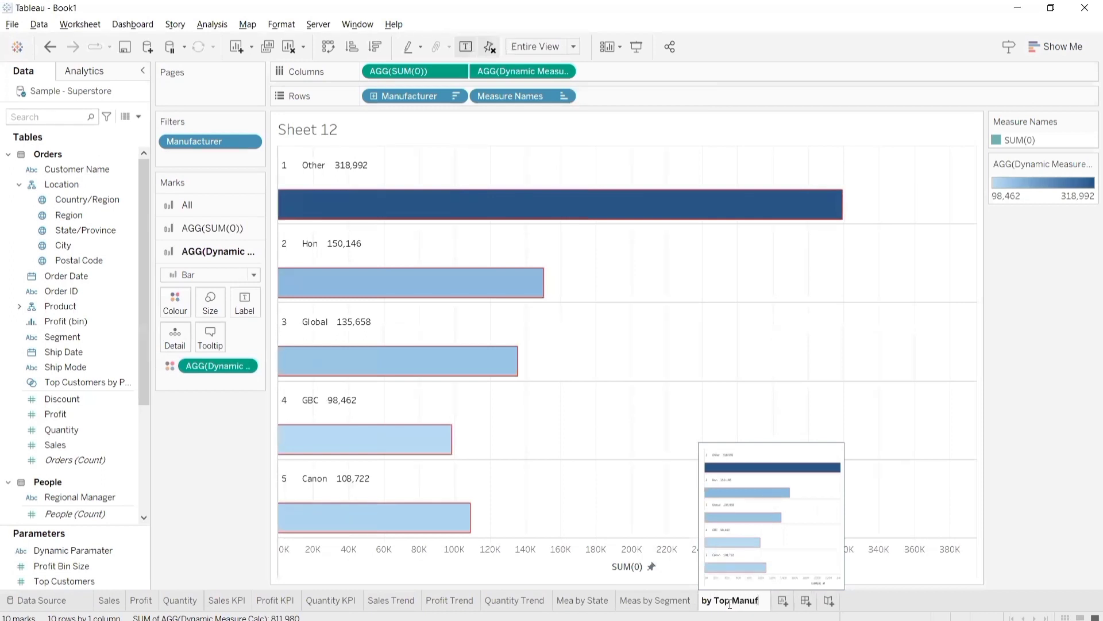
pyautogui.write('acturer')
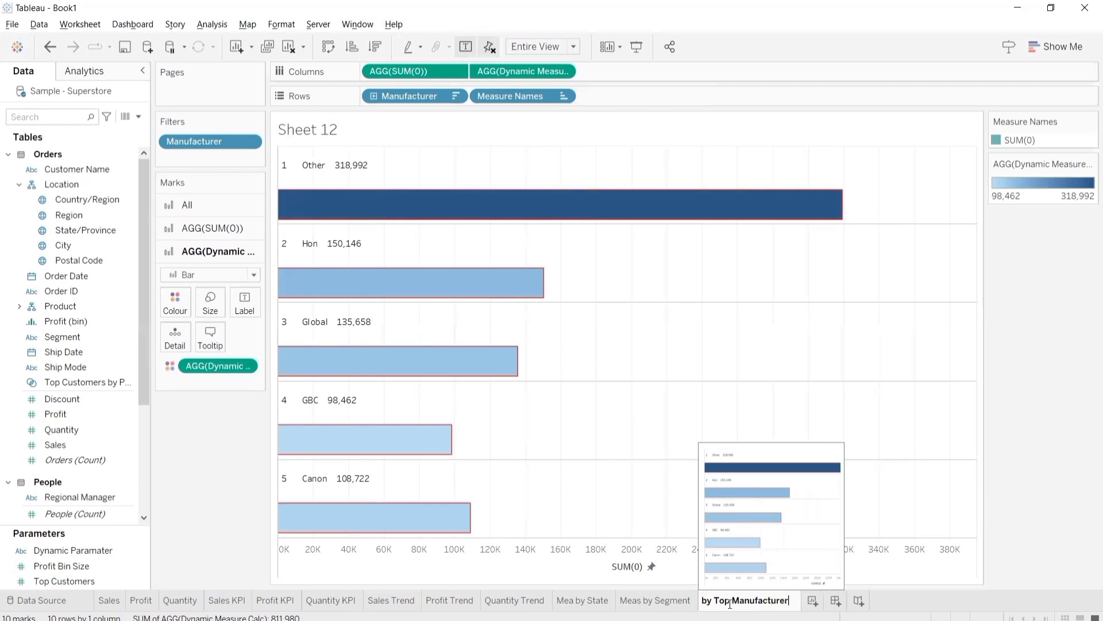
pyautogui.press('Return')
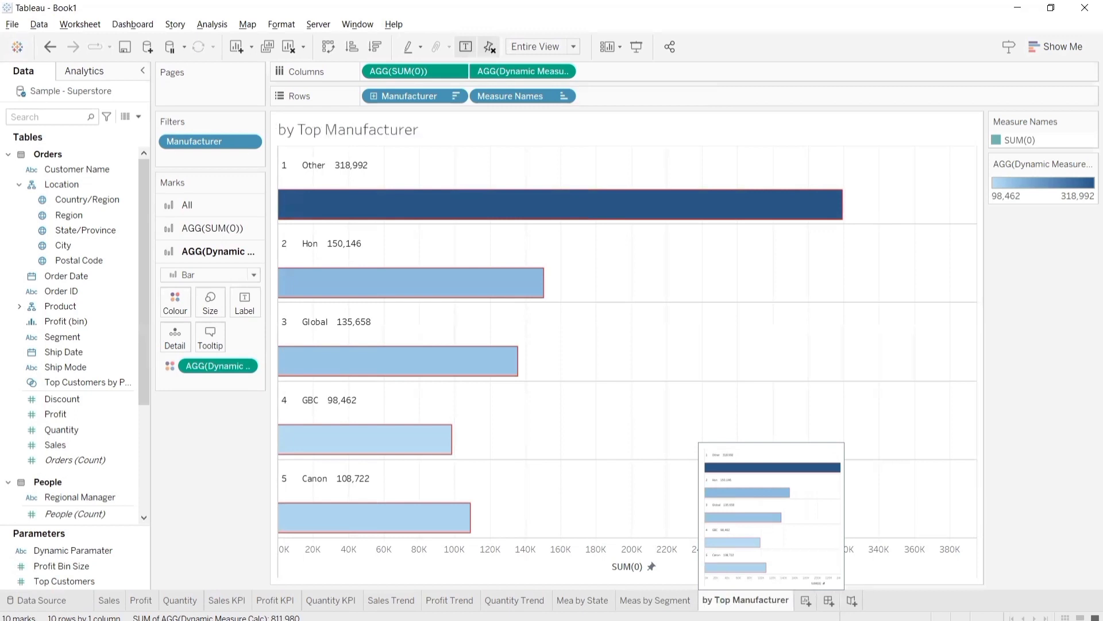
# - Add a new worksheet and name it "by Category"
pyautogui.click(807, 598)
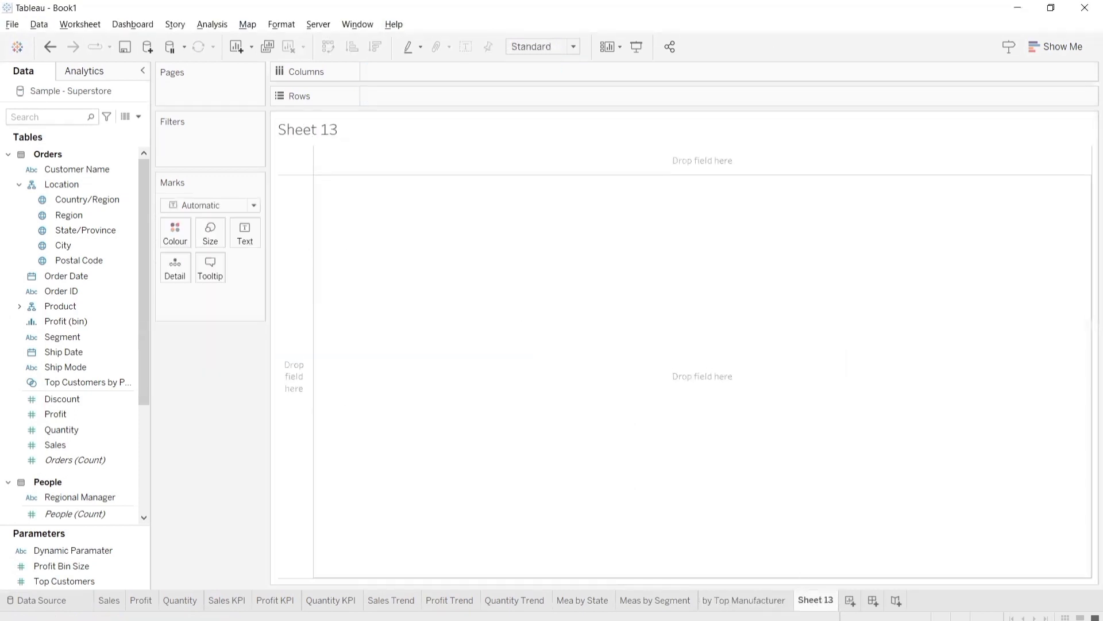
pyautogui.doubleClick(820, 601)
pyautogui.write('by Category')
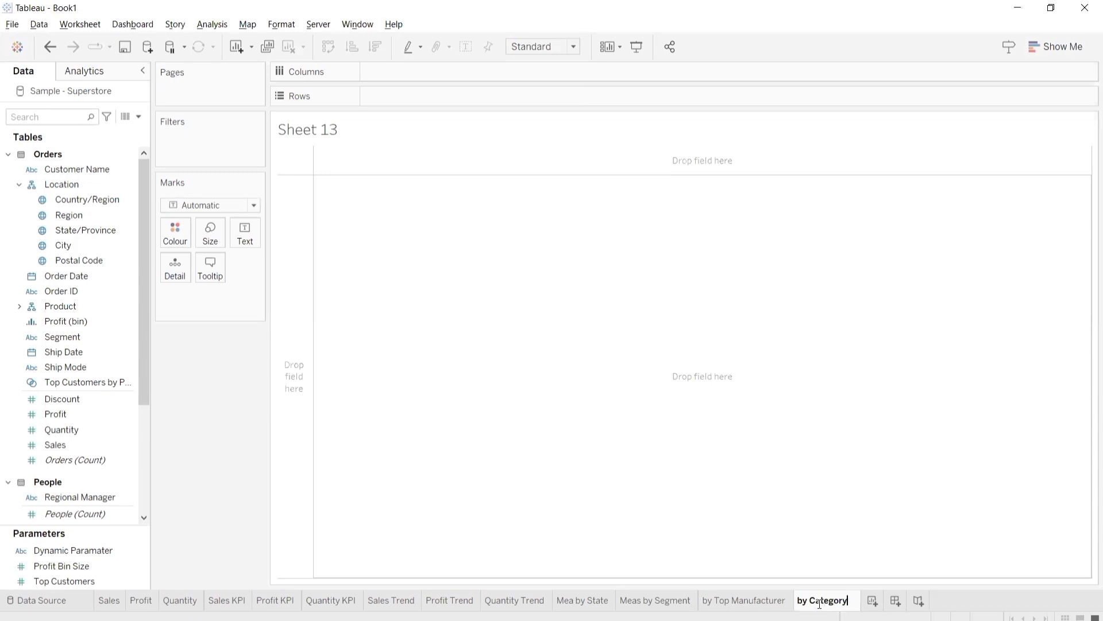
pyautogui.press('Return')
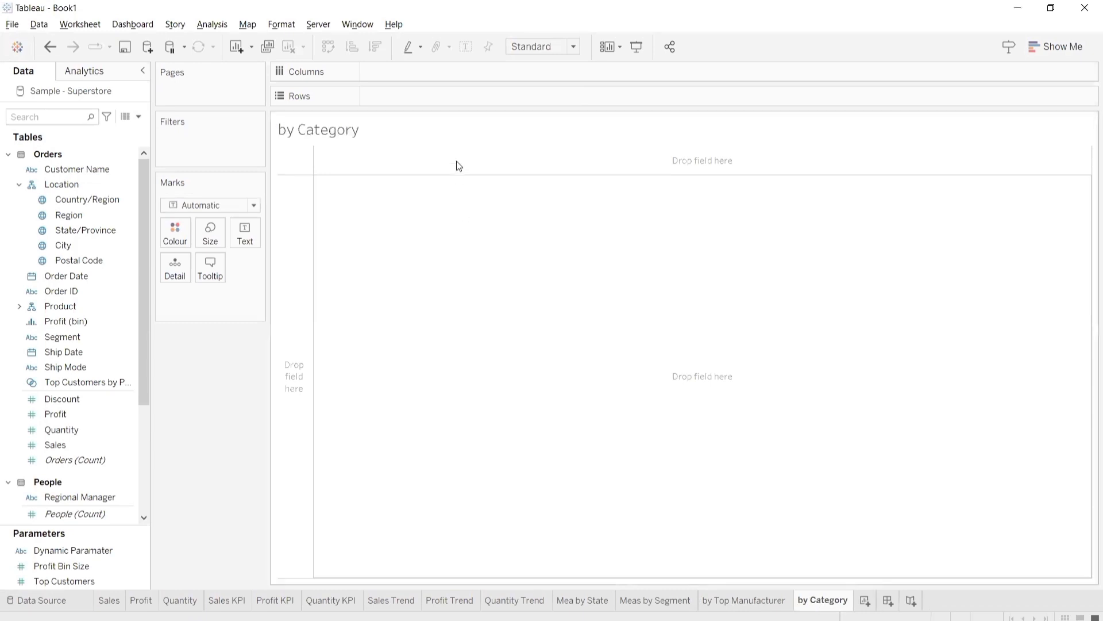
# - Build a bar chart with Category on Rows and Dynamic Measure Calc on Columns
pyautogui.doubleClick(457, 96)
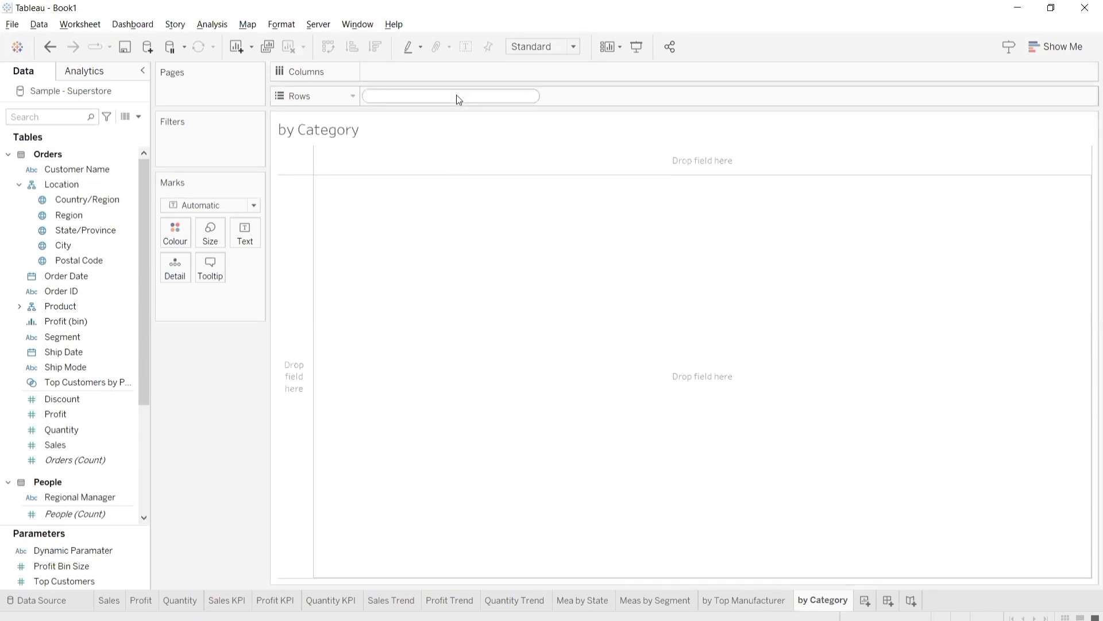
pyautogui.write('cat')
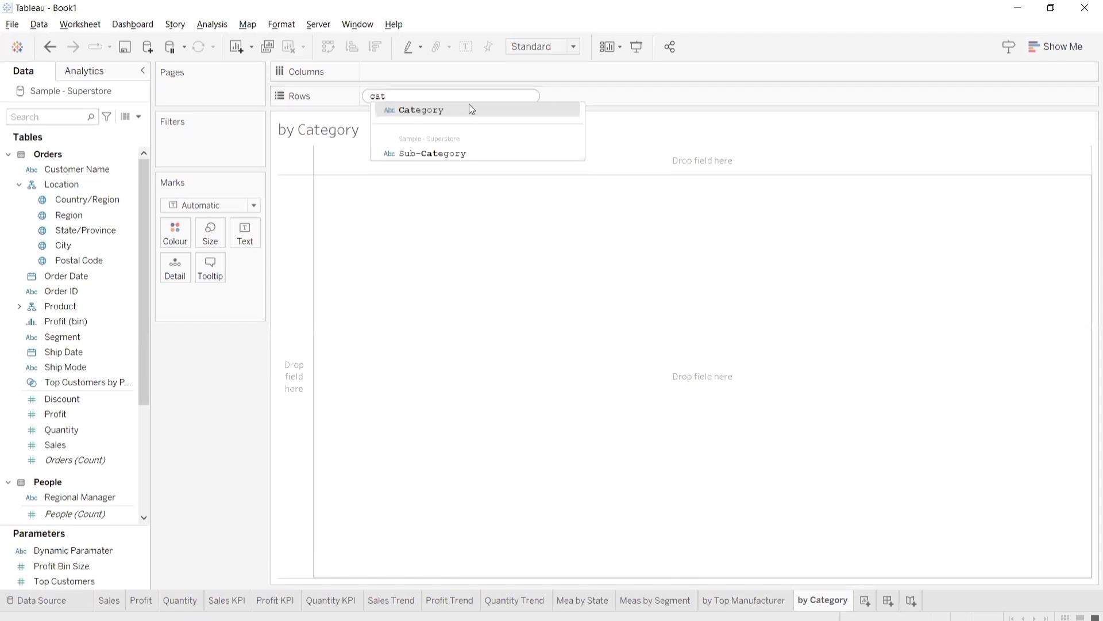
pyautogui.click(472, 105)
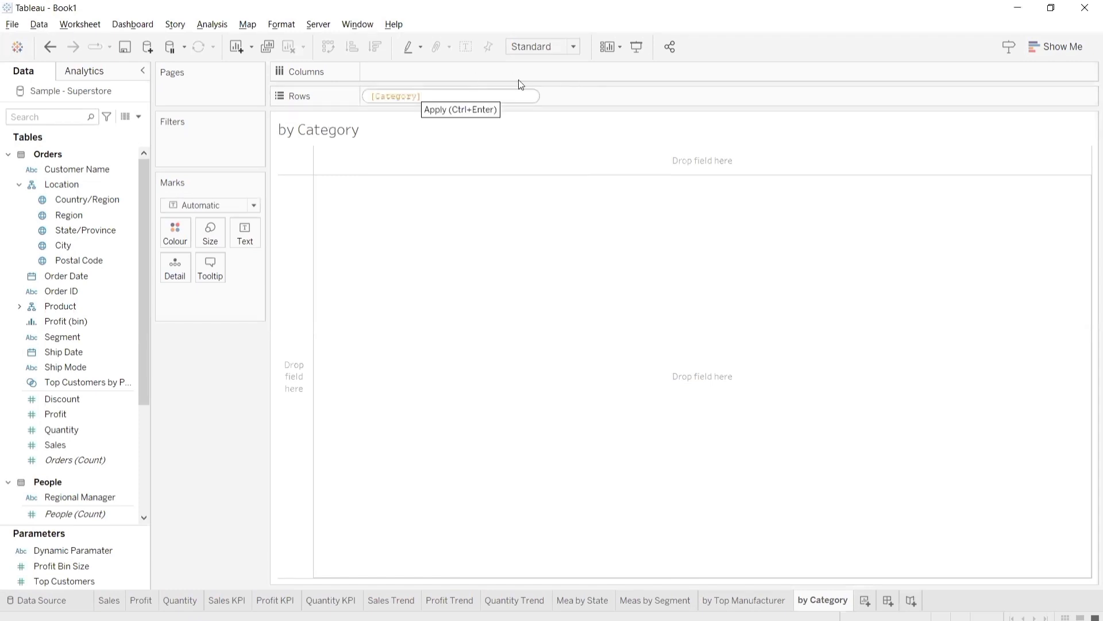
pyautogui.press('Return')
pyautogui.doubleClick(514, 71)
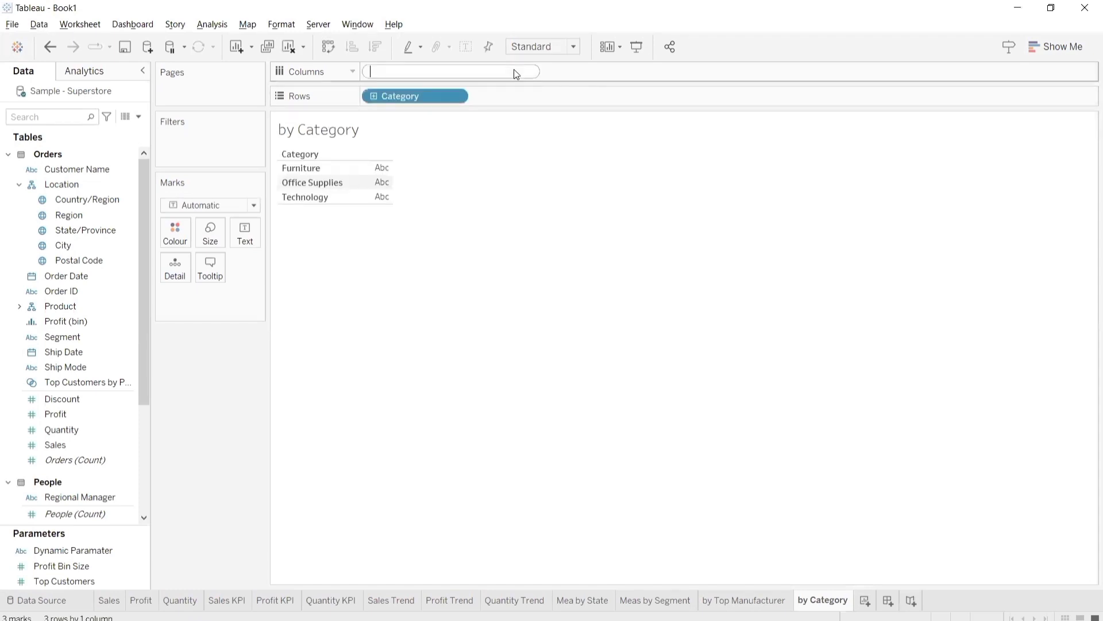
pyautogui.write('dym')
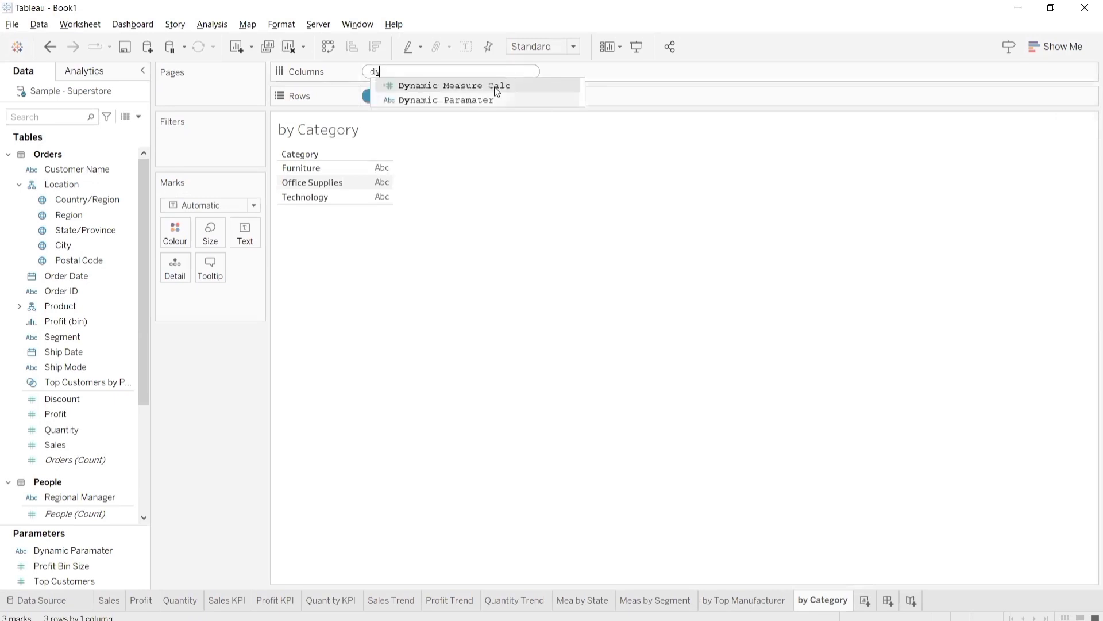
pyautogui.click(482, 88)
pyautogui.press('Return')
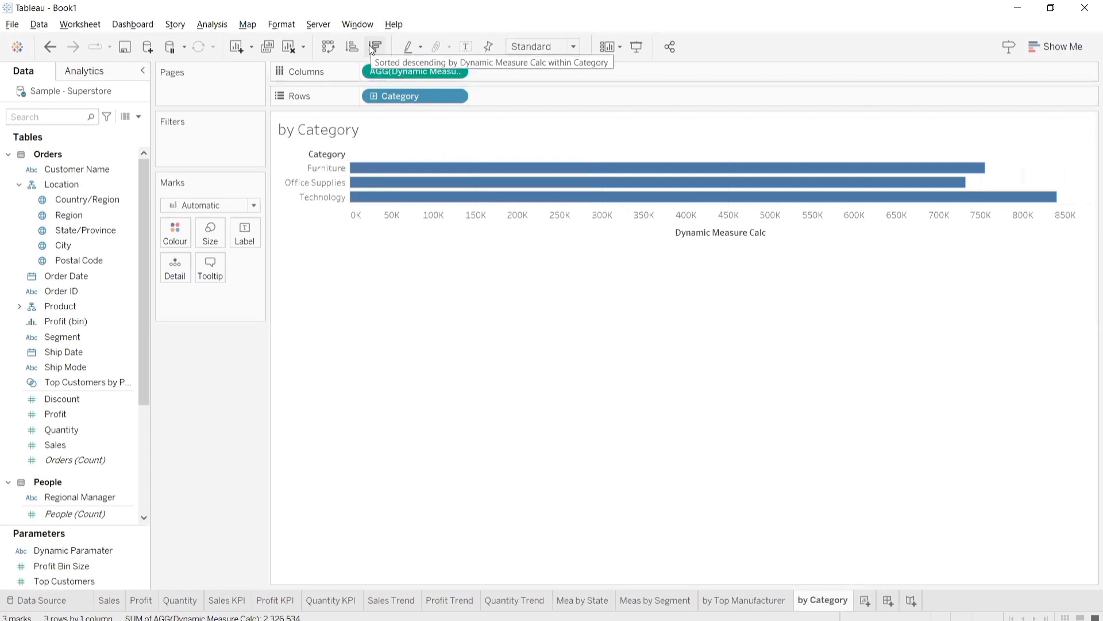
# - Swap the rows and columns of the category chart and fit it to Entire View
pyautogui.click(329, 46)
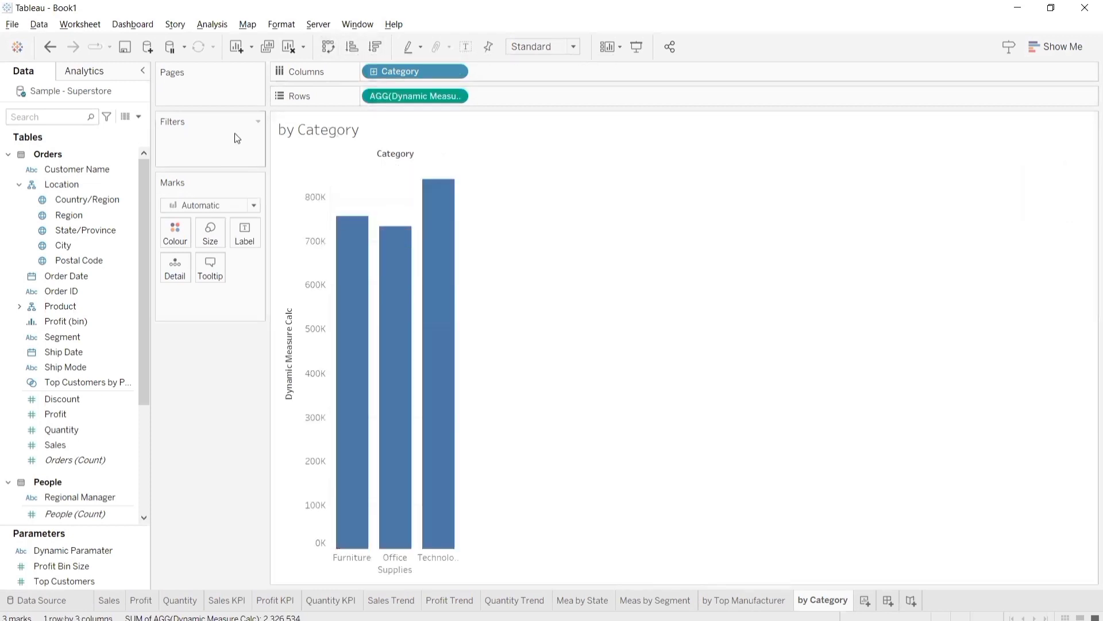
pyautogui.click(528, 48)
pyautogui.click(527, 98)
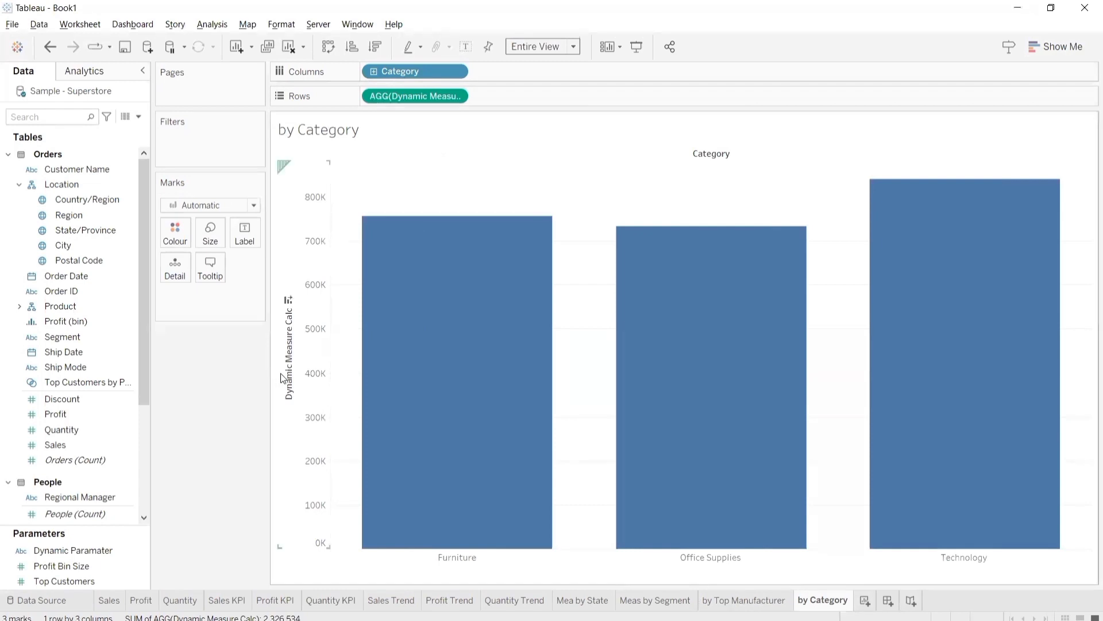
# - Label the category bars with Dynamic Measure Calc and hide the header of the value axis
pyautogui.moveTo(401, 98); pyautogui.dragTo(243, 230)
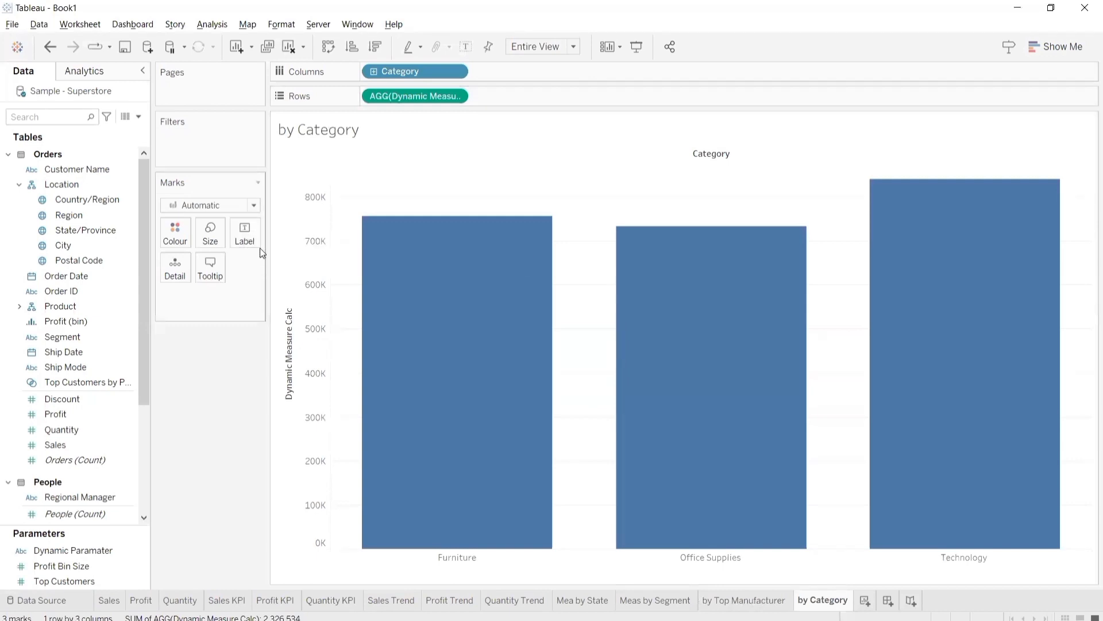
pyautogui.moveTo(392, 99); pyautogui.dragTo(243, 228)
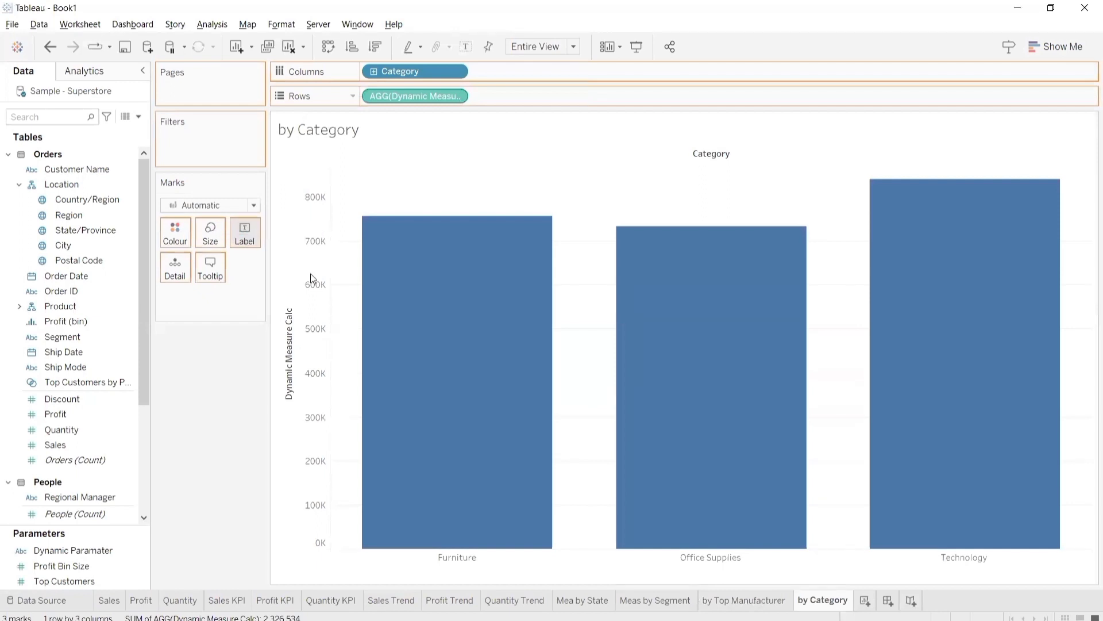
pyautogui.rightClick(302, 243)
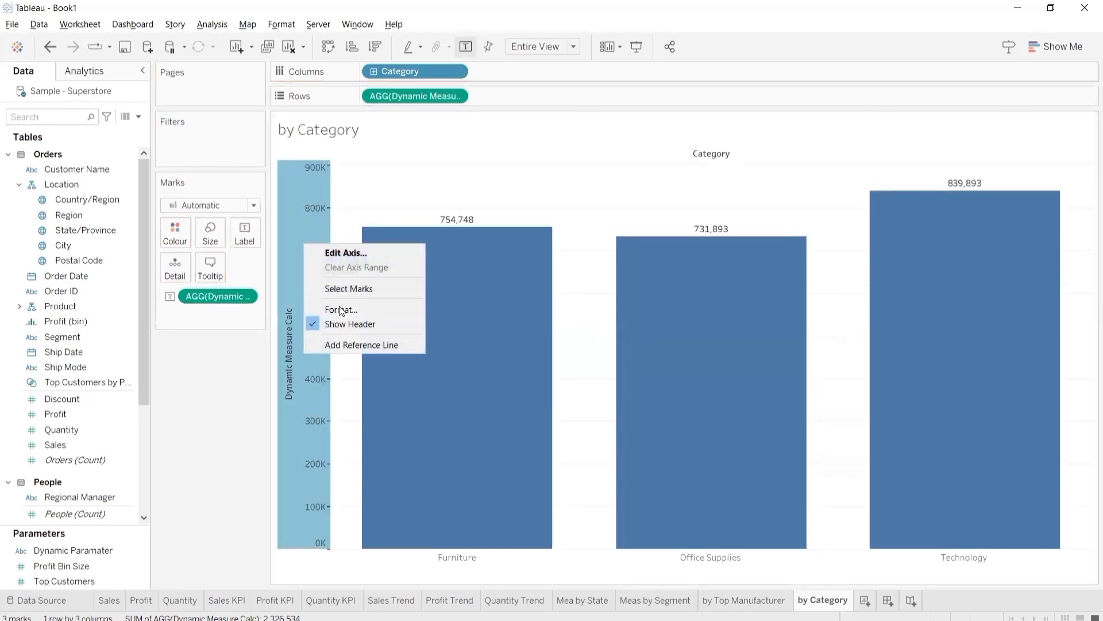
pyautogui.click(342, 325)
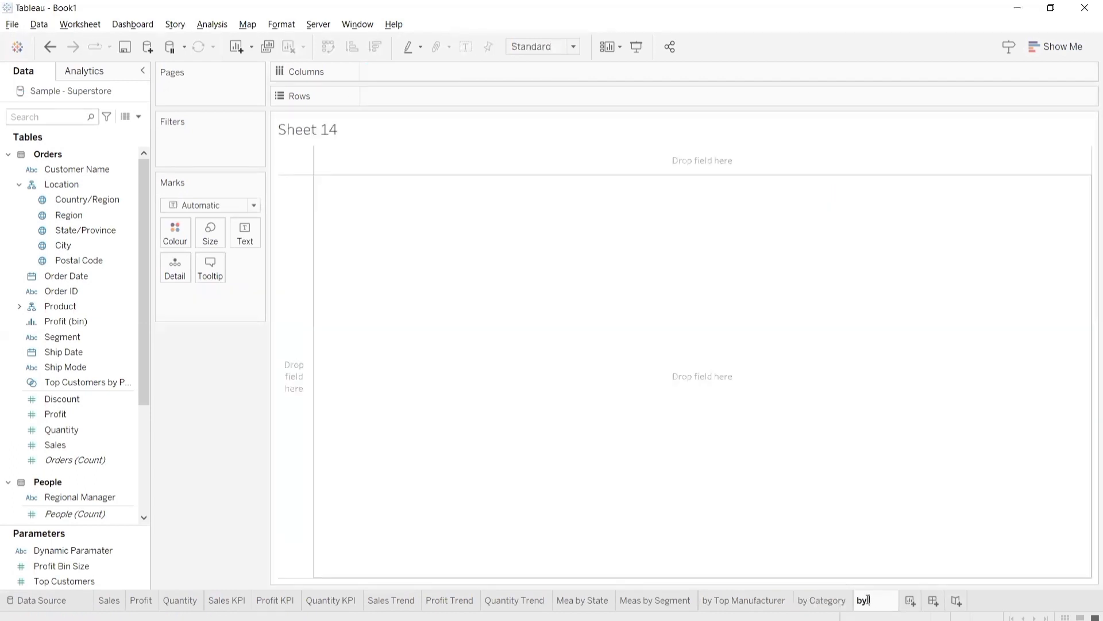
# - Name the new worksheet "by Sub Category"
pyautogui.write('Sub cate')
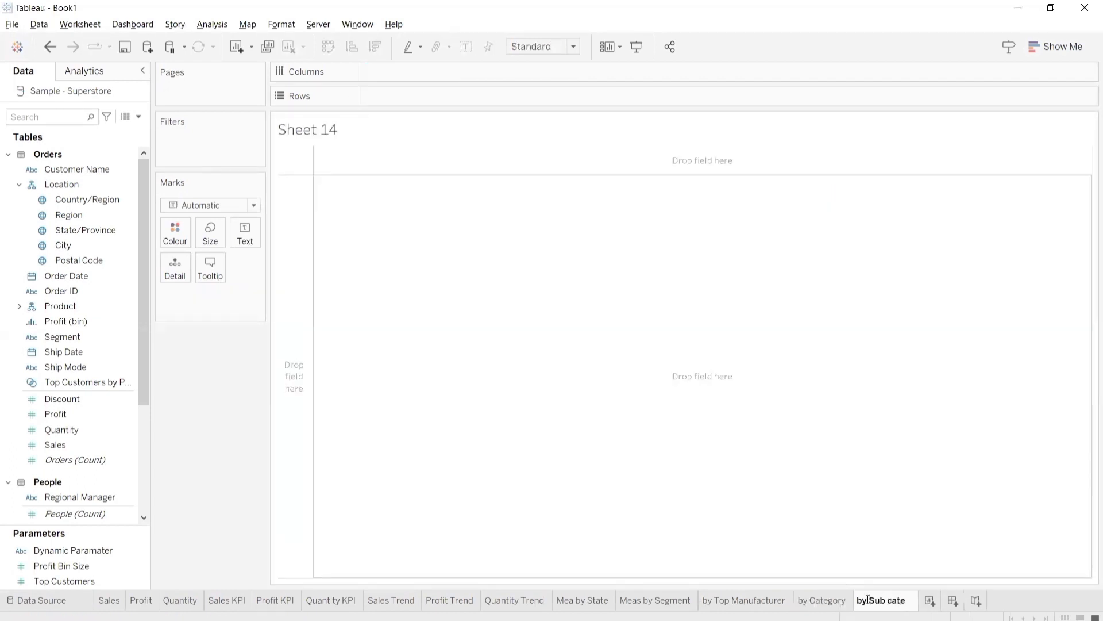
pyautogui.write('gory')
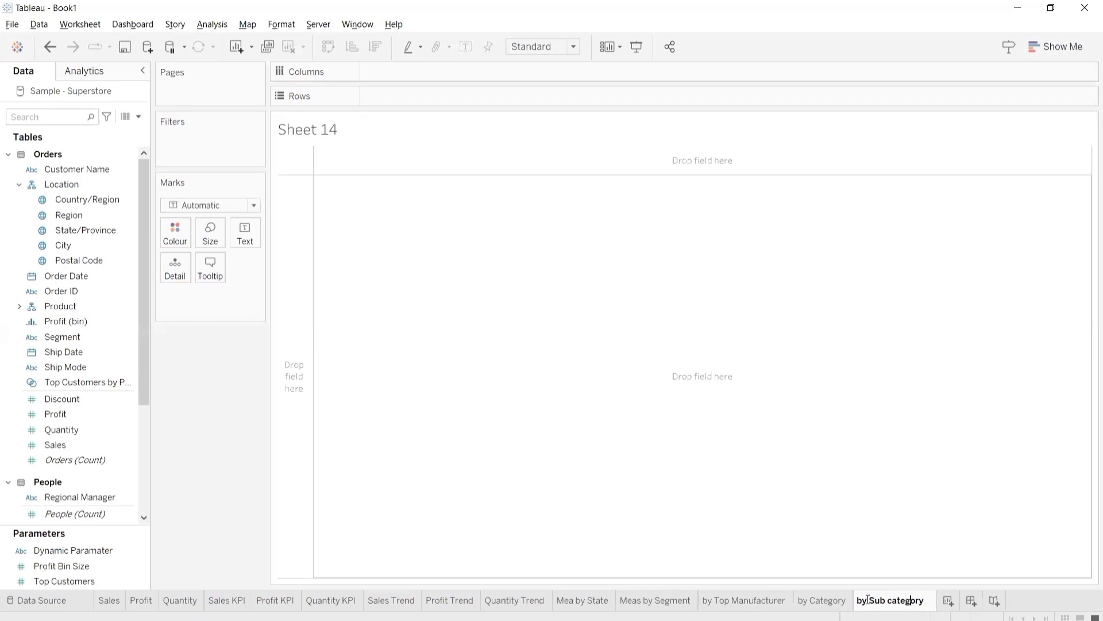
pyautogui.press('Left')
pyautogui.press('Left')
pyautogui.press('Left')
pyautogui.press('Left')
pyautogui.press('BackSpace')
pyautogui.write('C')
pyautogui.press('Return')
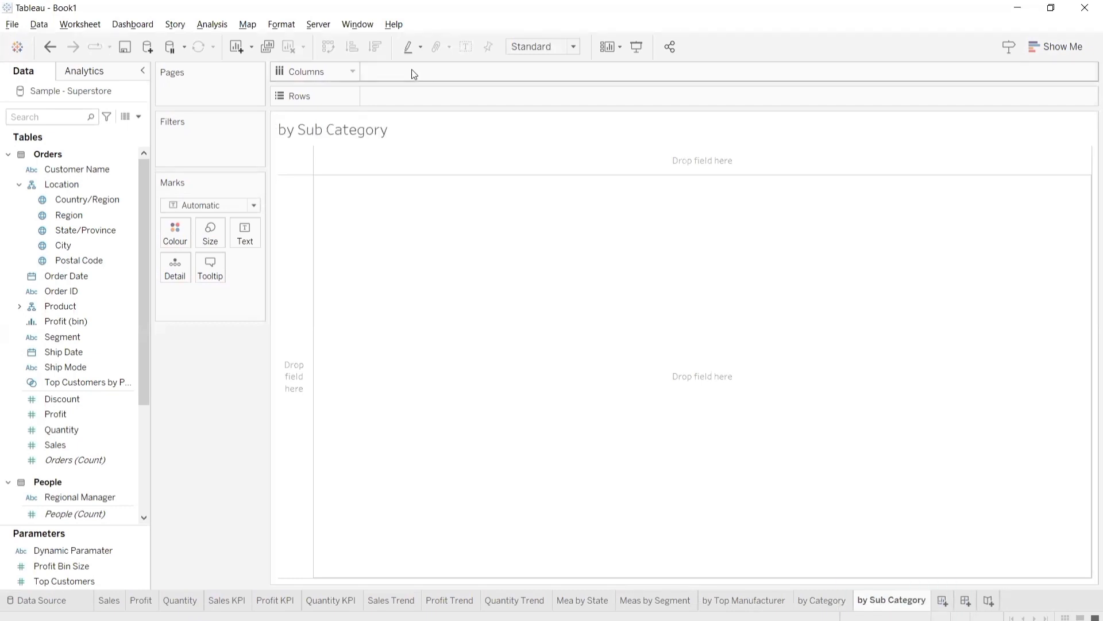
# - Build a horizontal bar chart with Sub-Category on Rows and Dynamic Measure Calc on Columns
pyautogui.doubleClick(411, 71)
pyautogui.write('sub')
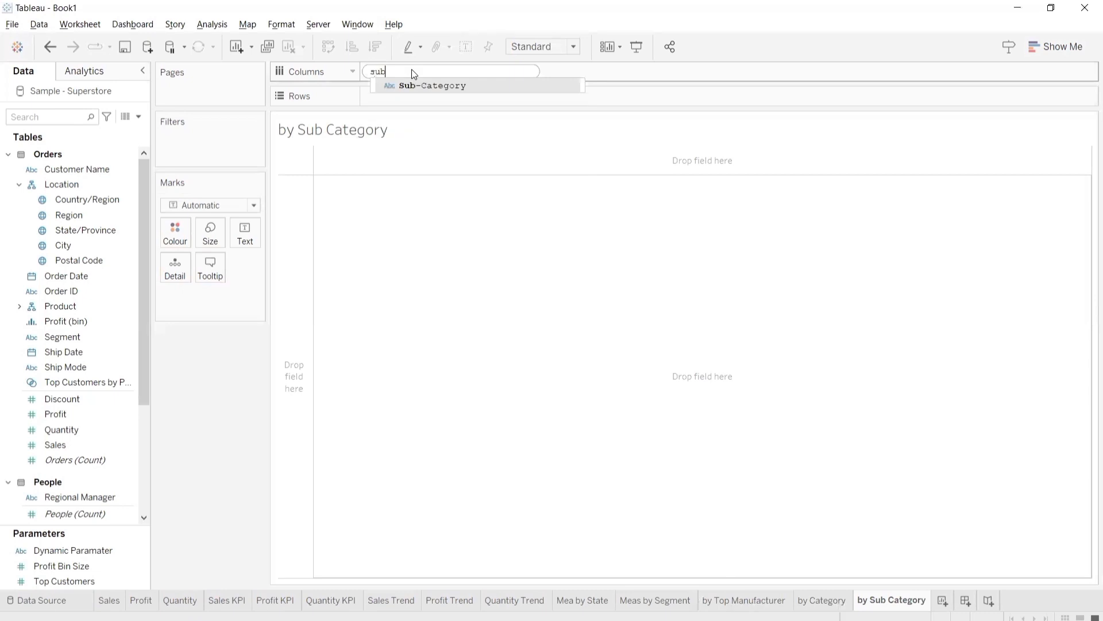
pyautogui.press('Return')
pyautogui.press('Return')
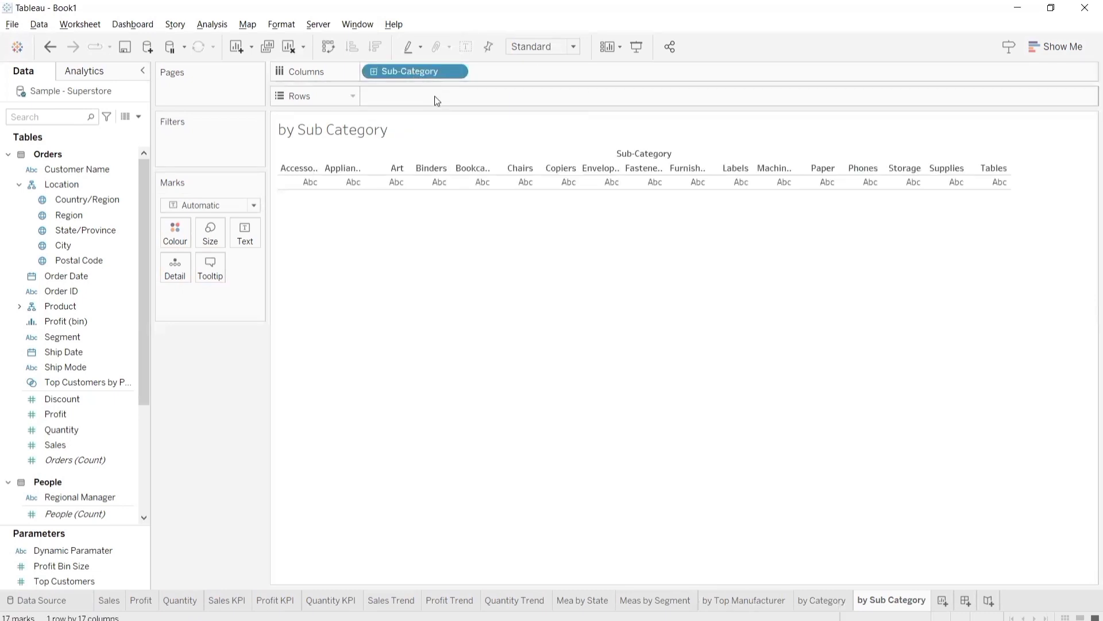
pyautogui.moveTo(424, 73); pyautogui.dragTo(450, 102)
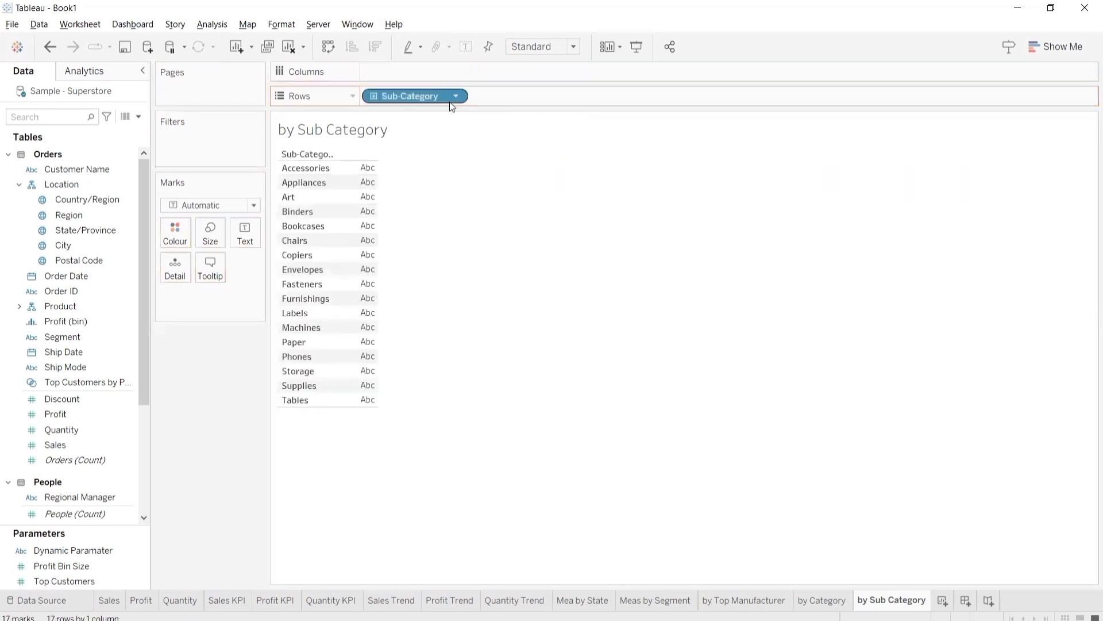
pyautogui.doubleClick(480, 77)
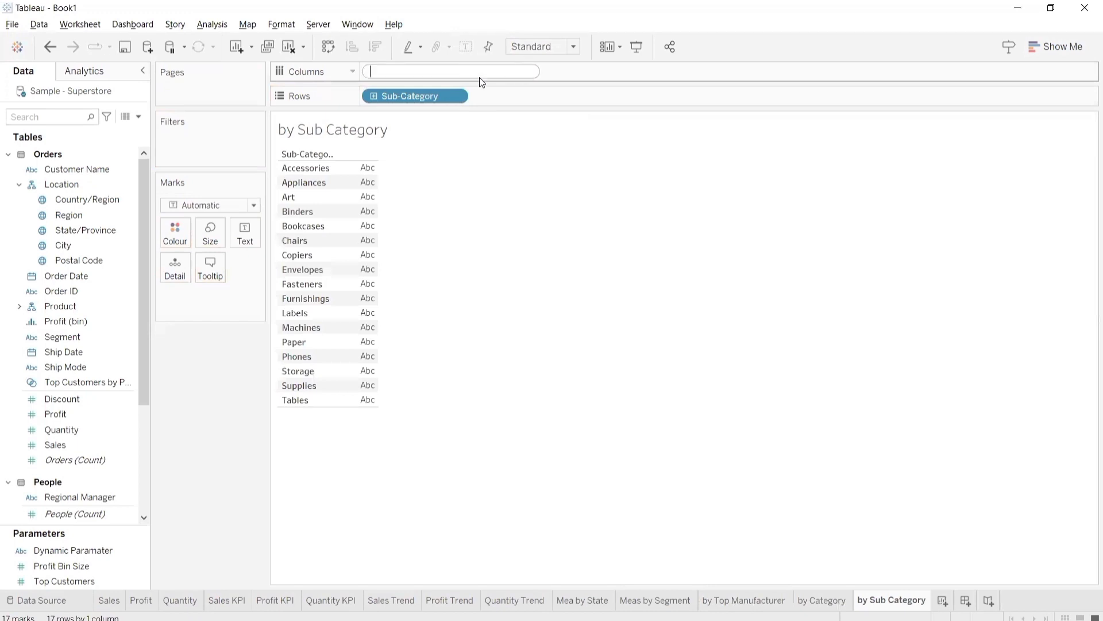
pyautogui.write('dyn')
pyautogui.press('Return')
pyautogui.press('Return')
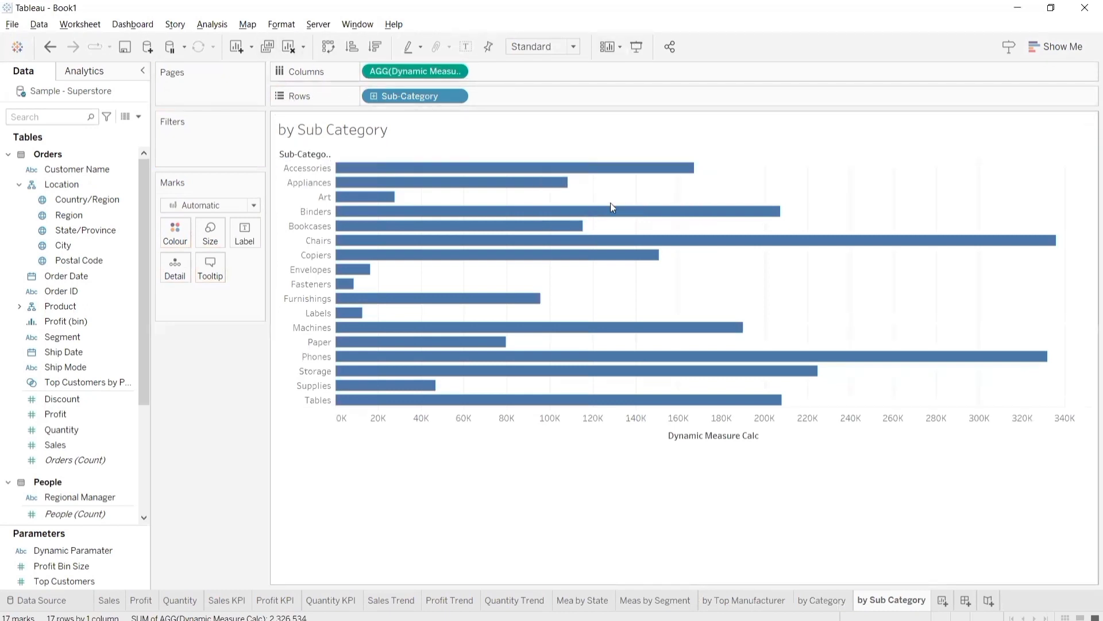
# - Add a new worksheet and name it "by top Customers"
pyautogui.click(942, 601)
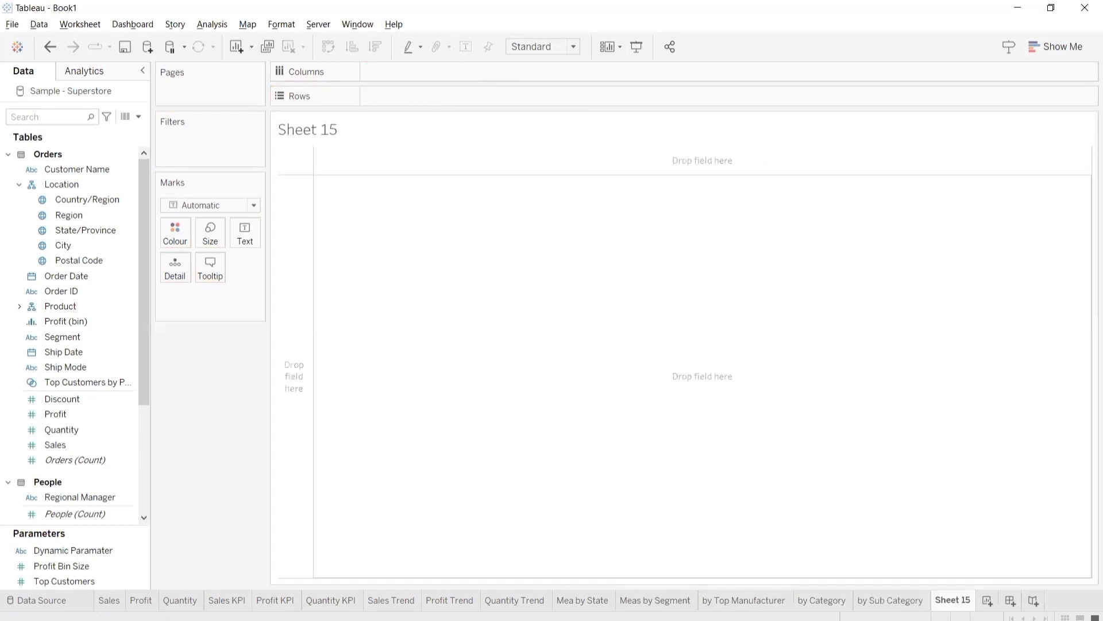
pyautogui.doubleClick(954, 601)
pyautogui.write('by top Cust')
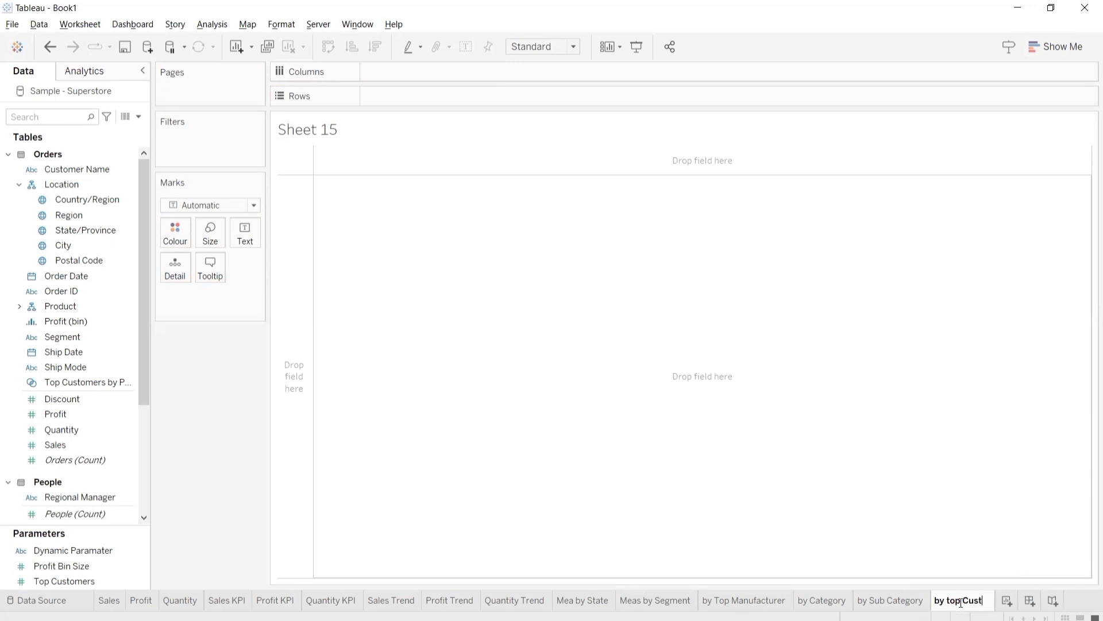
pyautogui.write('omers')
pyautogui.press('Return')
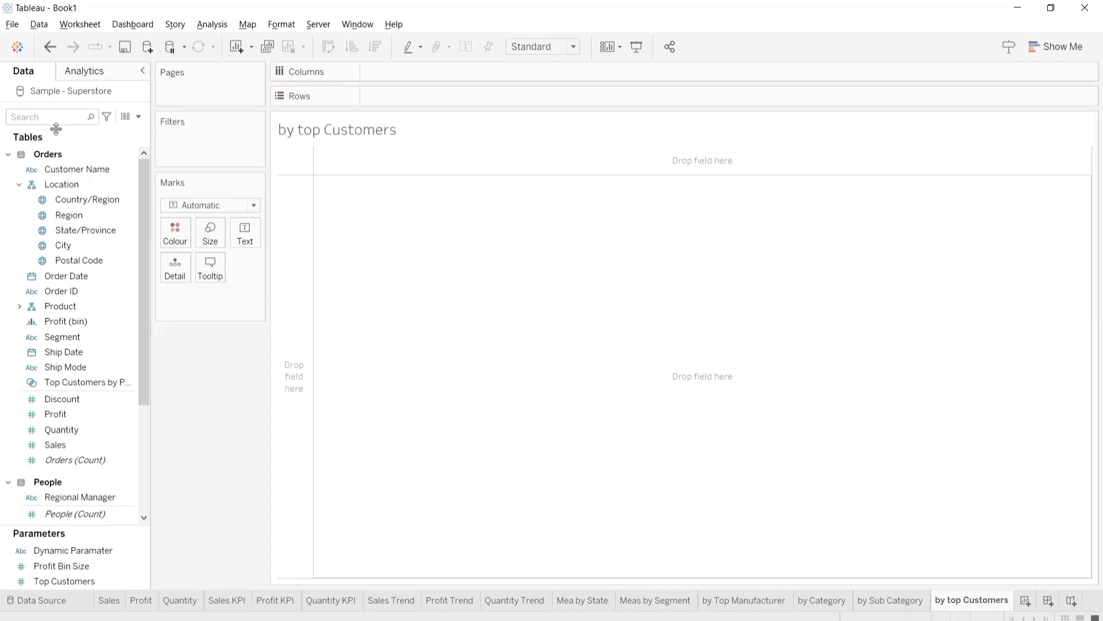
# - Filter Customer Name, starting from all values, to the top customers by Dynamic Measure Calc, using the Top Customers parameter as the limit
pyautogui.write('cu')
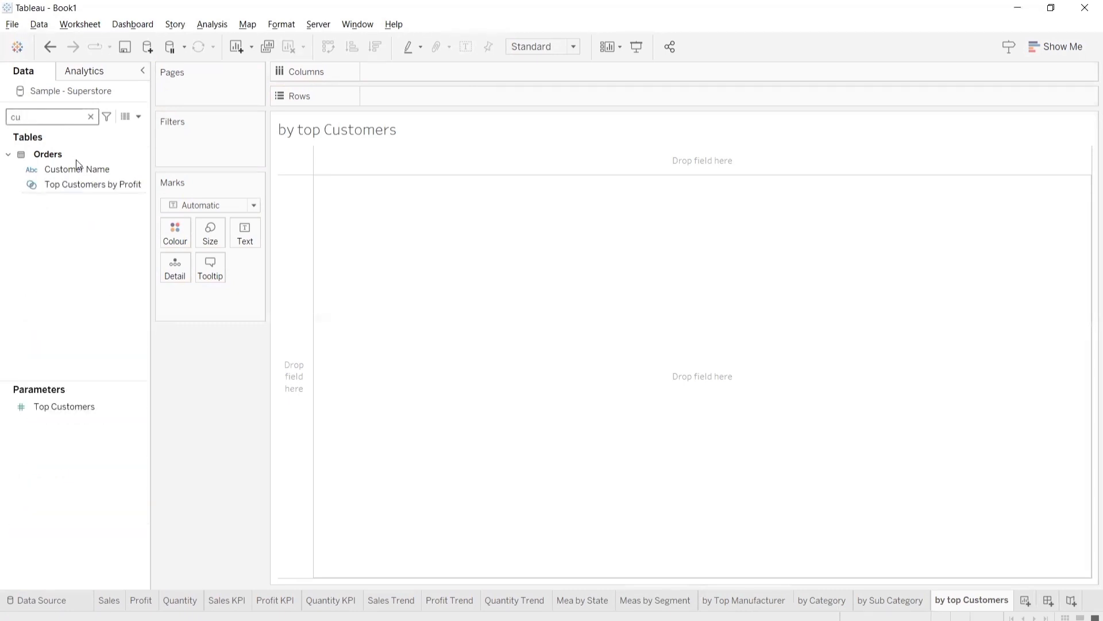
pyautogui.moveTo(85, 168); pyautogui.dragTo(206, 142)
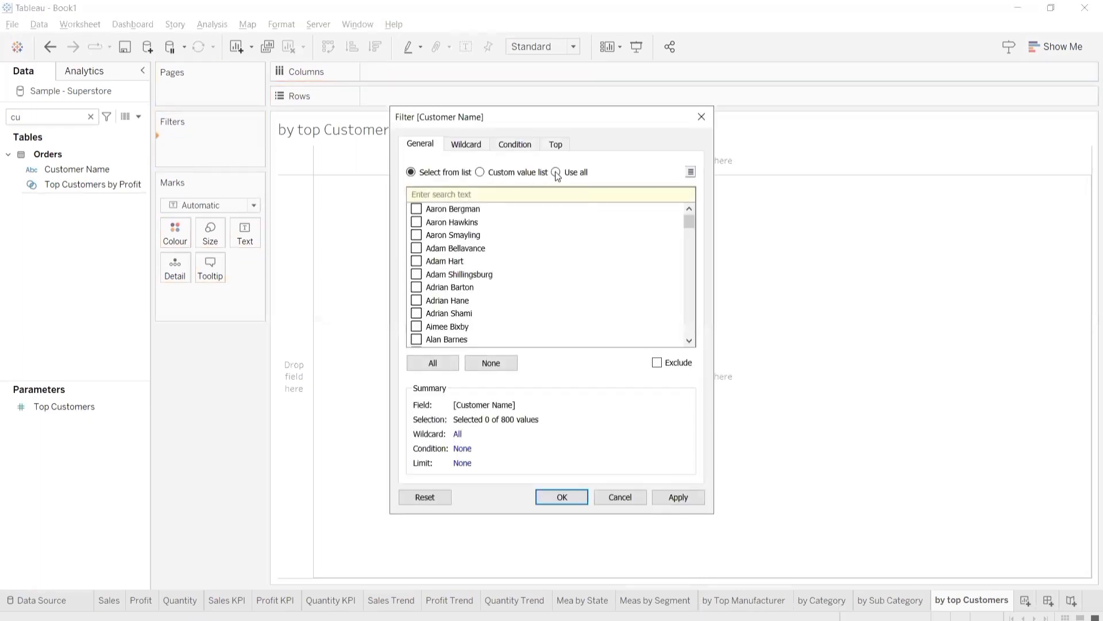
pyautogui.click(556, 171)
pyautogui.click(555, 144)
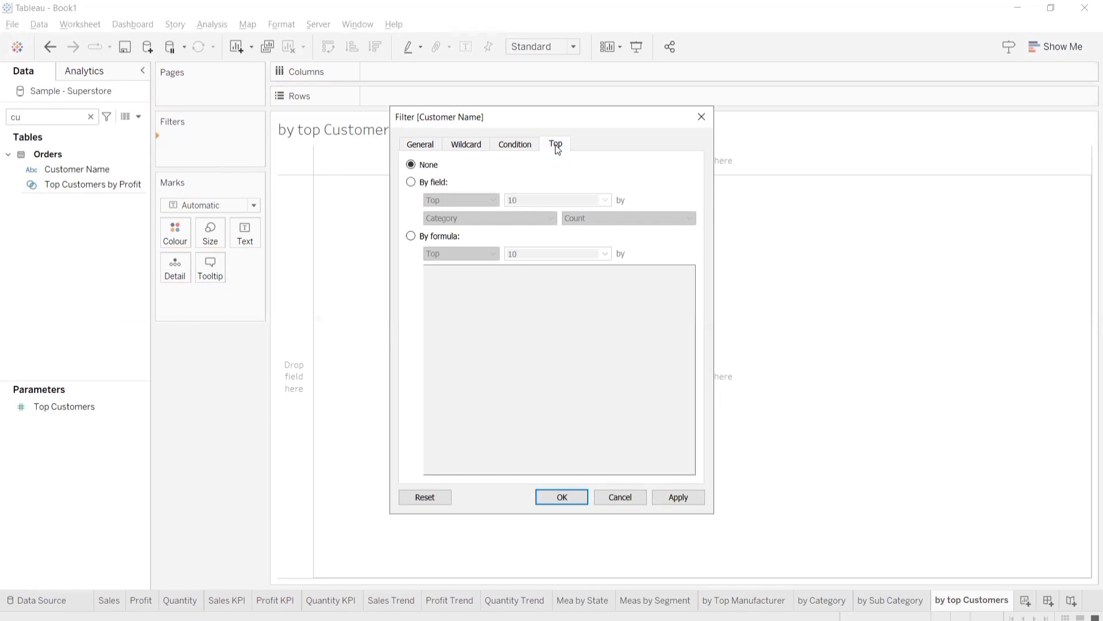
pyautogui.click(445, 183)
pyautogui.click(605, 199)
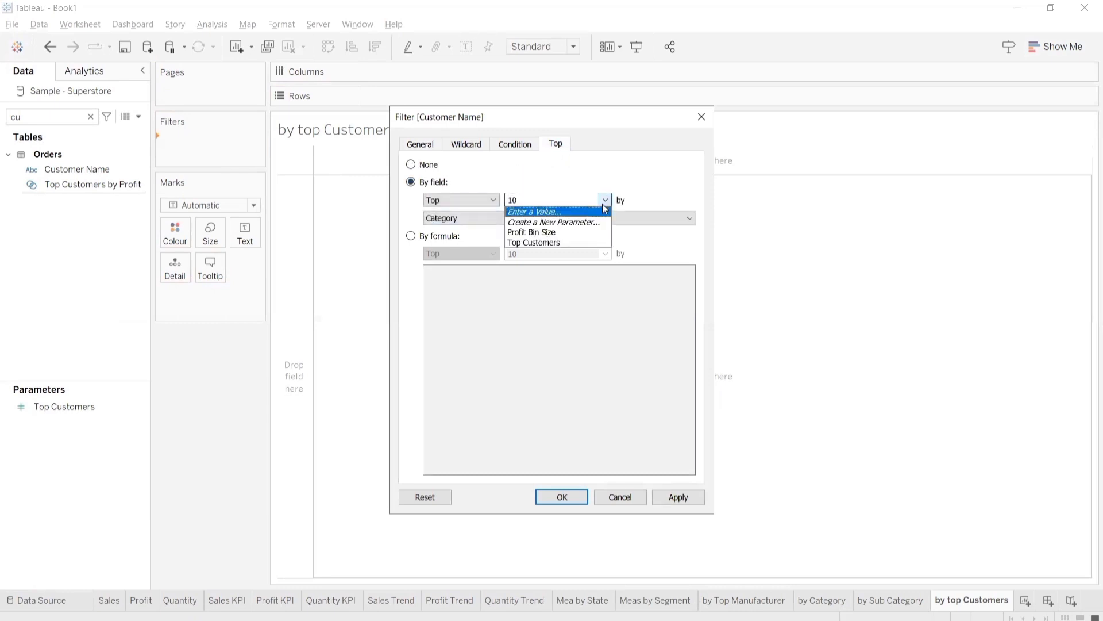
pyautogui.click(577, 242)
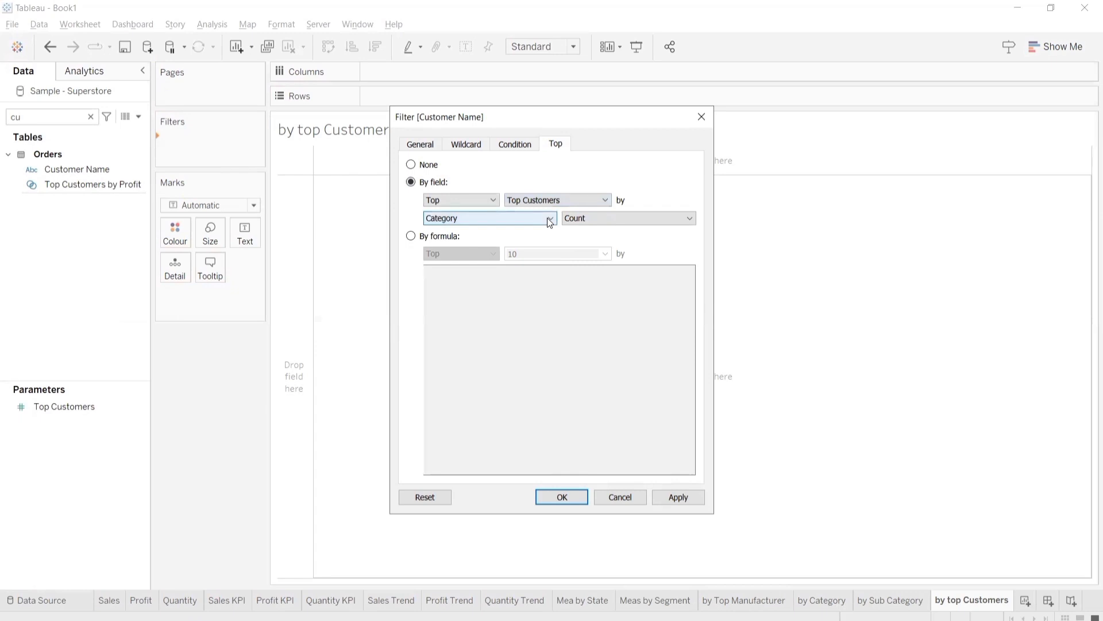
pyautogui.click(547, 218)
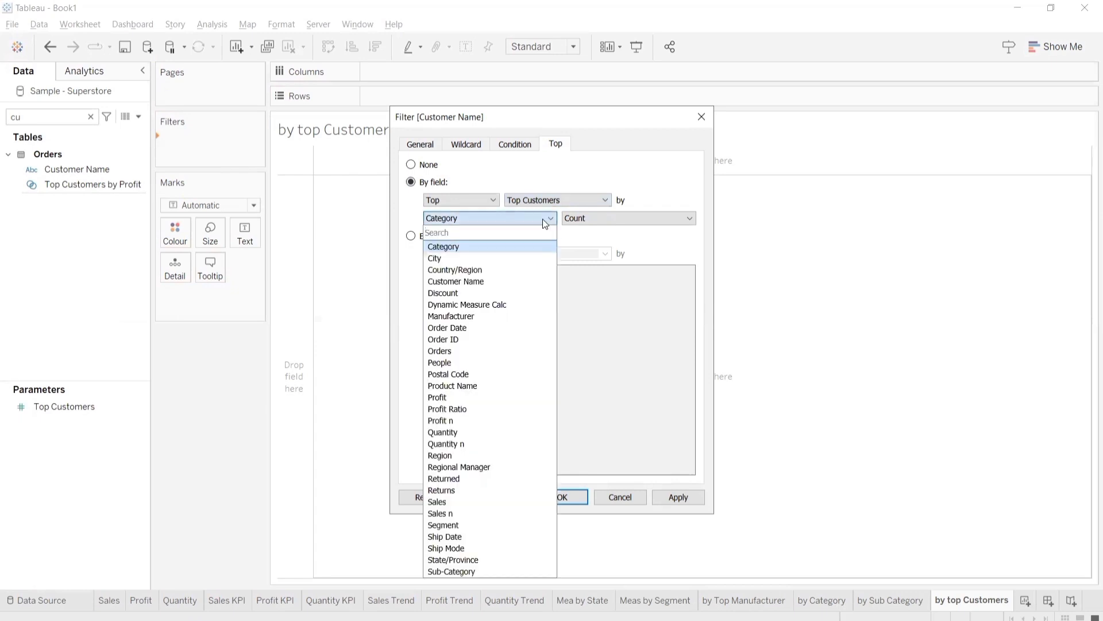
pyautogui.write('dyn')
pyautogui.click(532, 246)
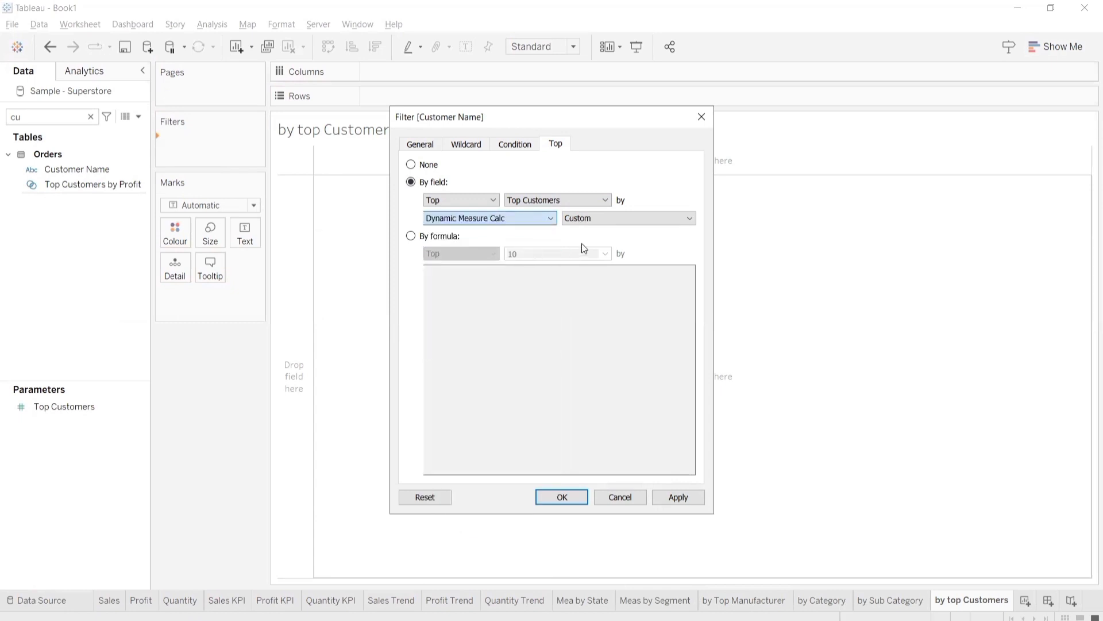
pyautogui.click(675, 497)
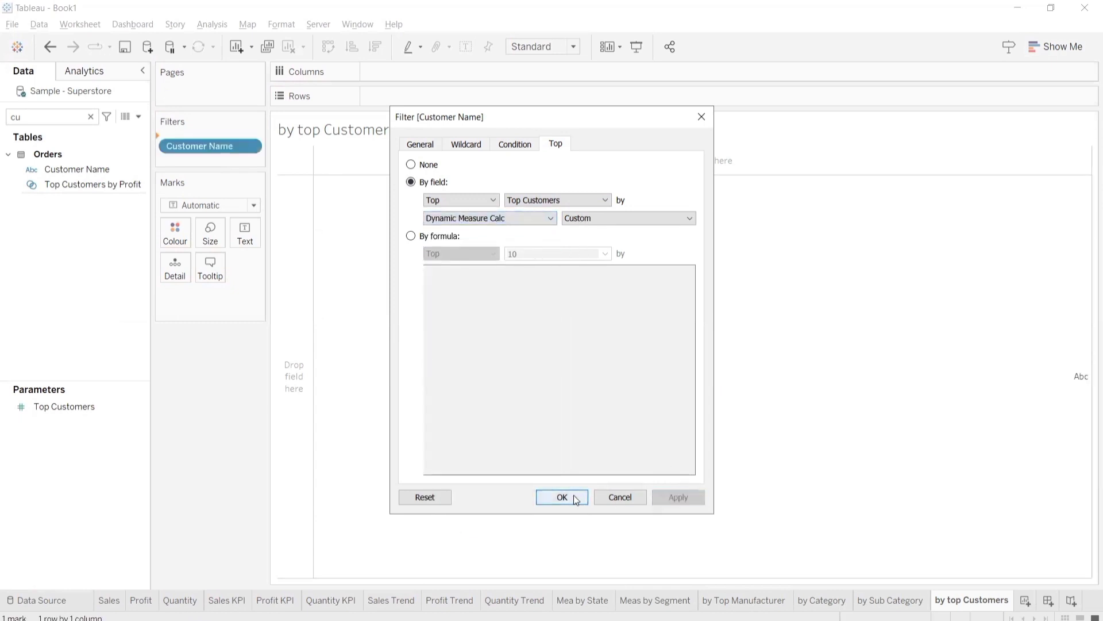
pyautogui.click(562, 497)
# - Place Customer Name on Rows of the top customers sheet and clear the field search
pyautogui.moveTo(79, 169); pyautogui.dragTo(422, 96)
pyautogui.click(91, 117)
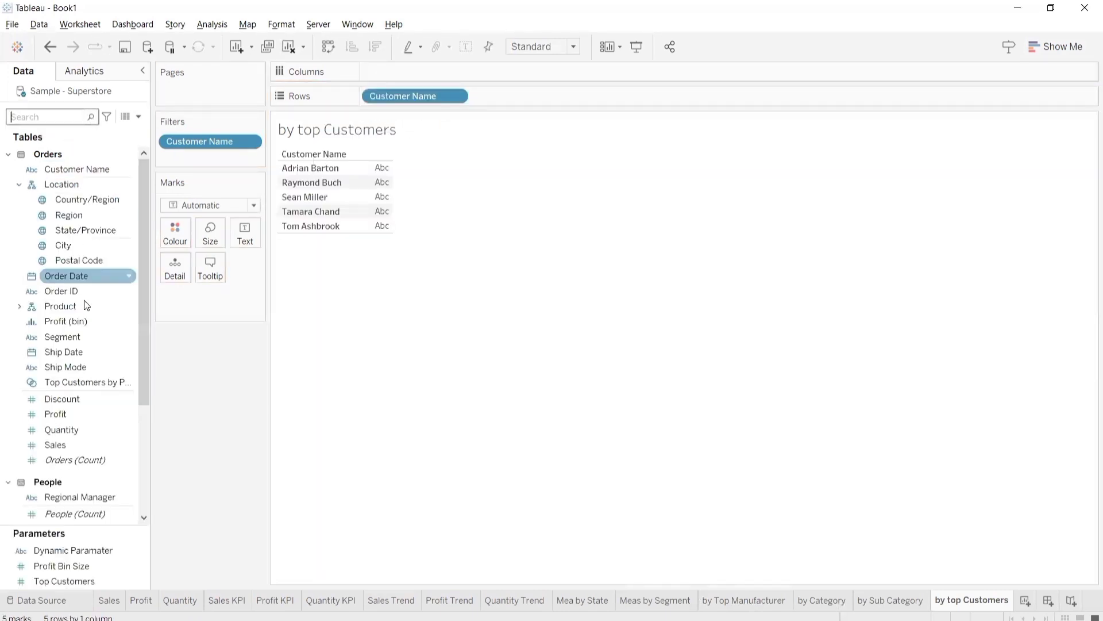
pyautogui.scroll(-3, 86, 437)
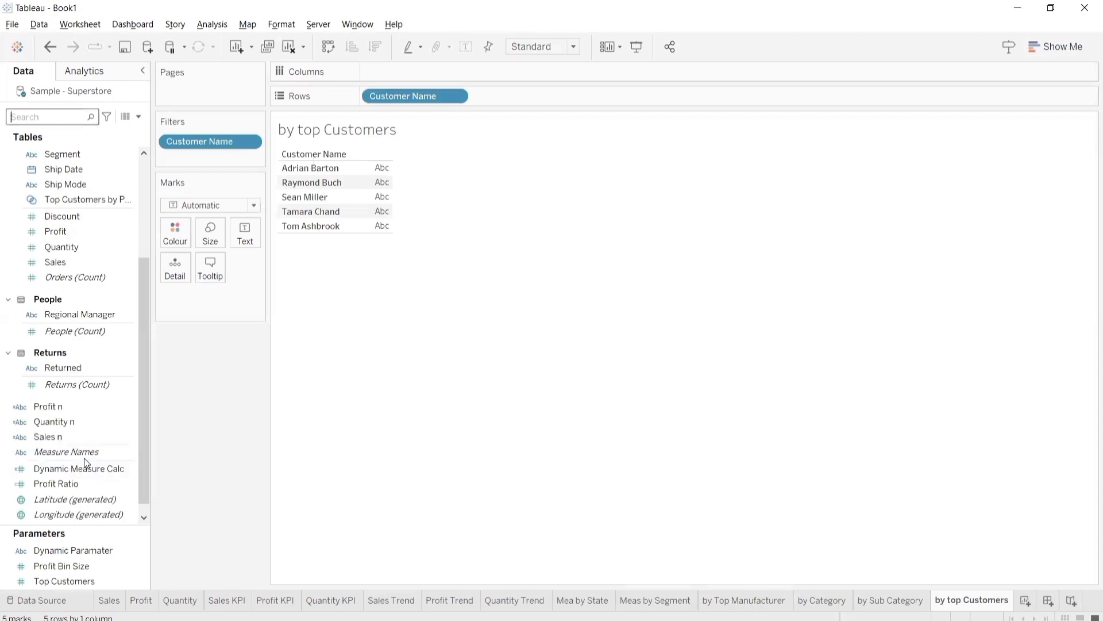
# - Add Measure Names to Rows after Customer Name and a SUM(0) placeholder calculation to Columns
pyautogui.moveTo(84, 460); pyautogui.dragTo(614, 101)
pyautogui.doubleClick(425, 73)
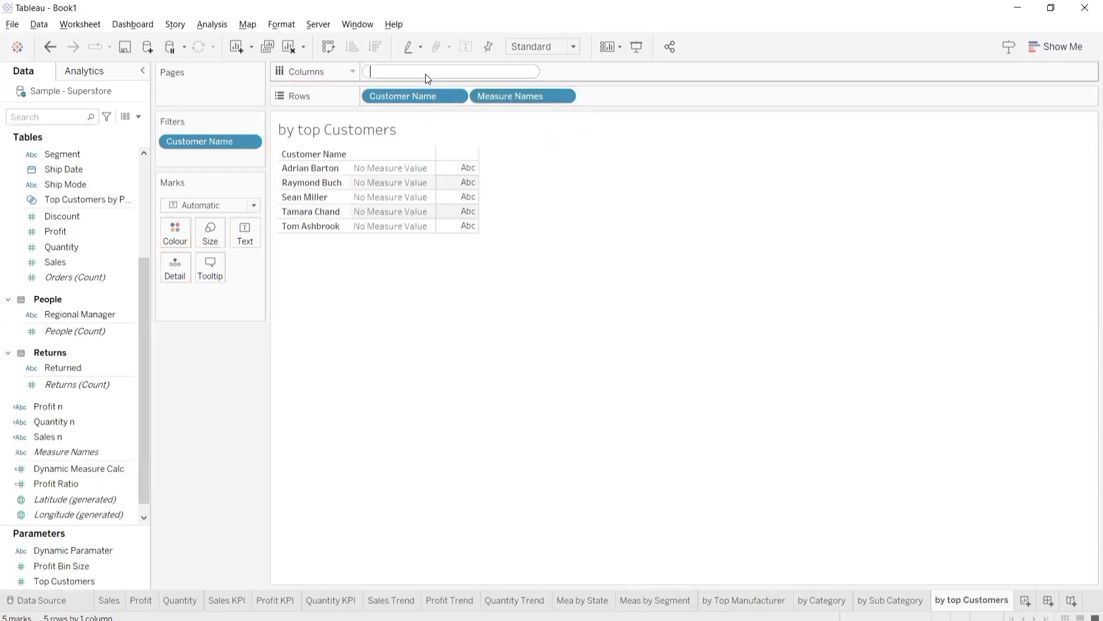
pyautogui.write('sum')
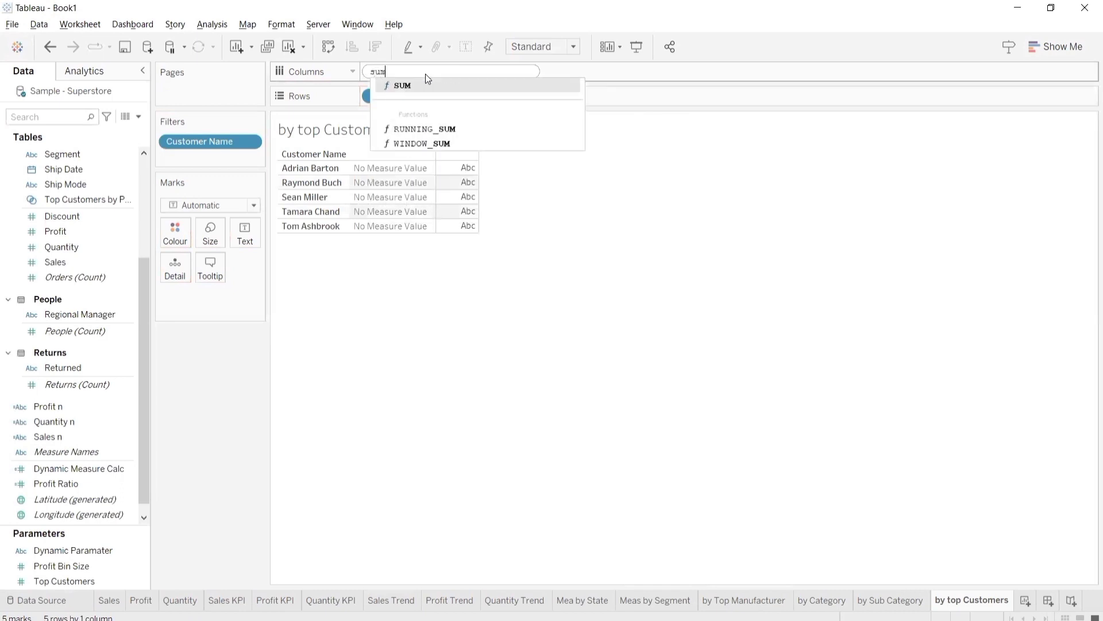
pyautogui.press('Return')
pyautogui.press('Return')
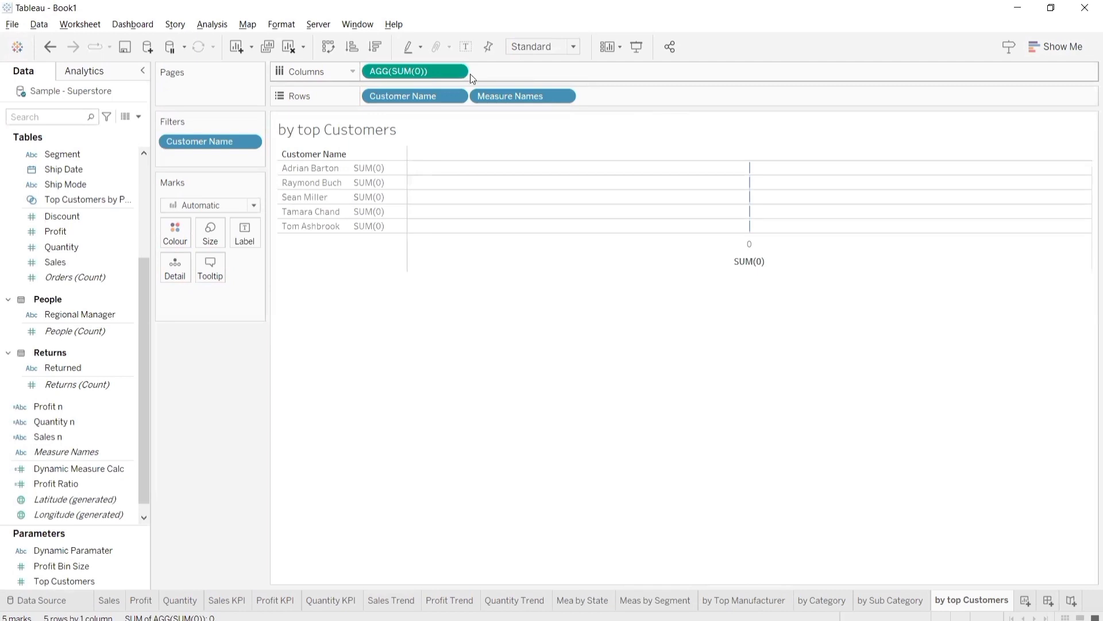
# - Add the Dynamic Measure Calc field to Columns after SUM(0)
pyautogui.doubleClick(480, 70)
pyautogui.write('dy')
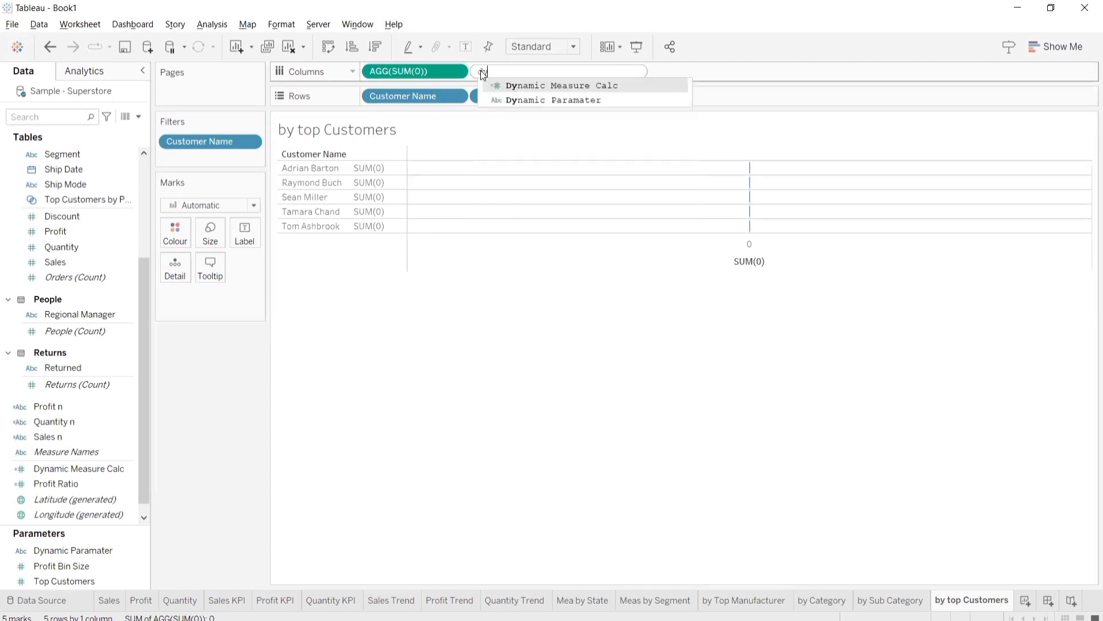
pyautogui.write('n')
pyautogui.click(534, 85)
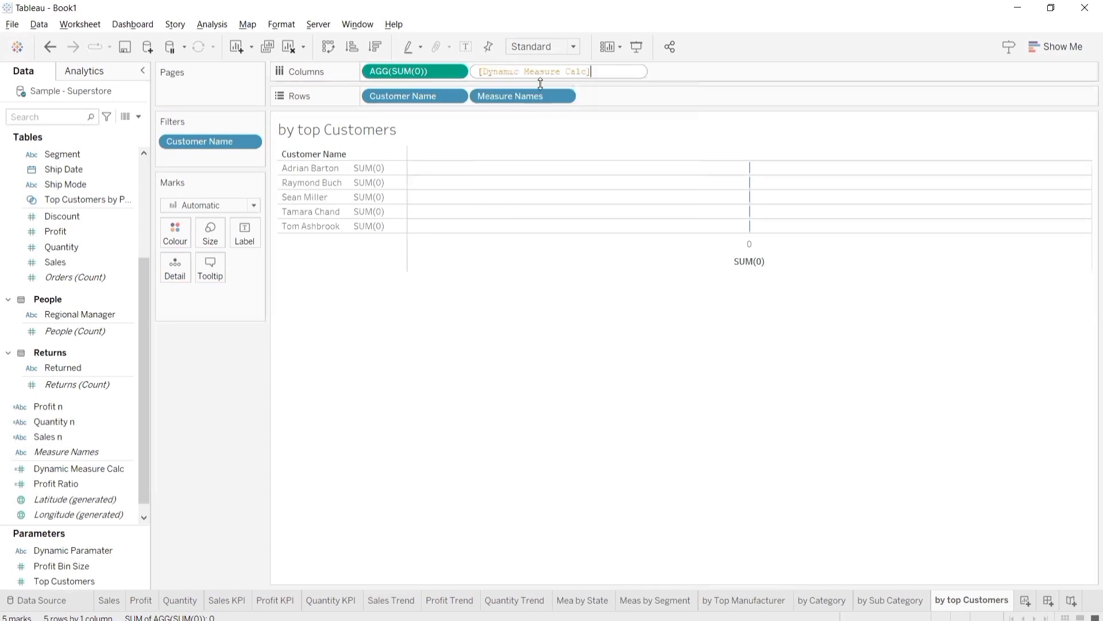
pyautogui.press('Return')
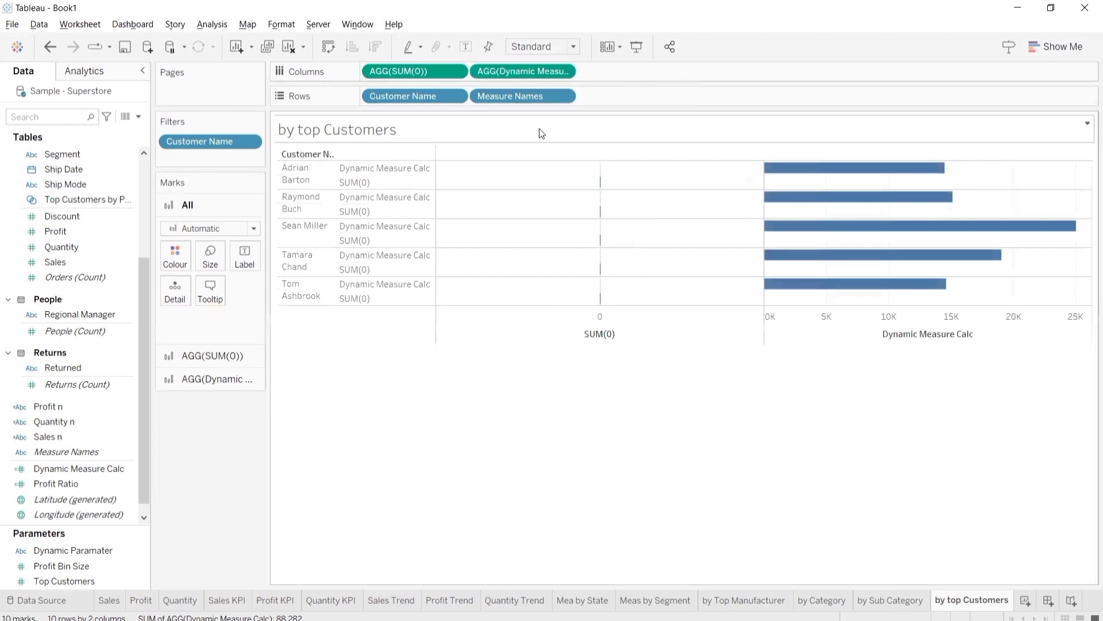
# - Hide the row header of Customer Name
pyautogui.rightClick(419, 95)
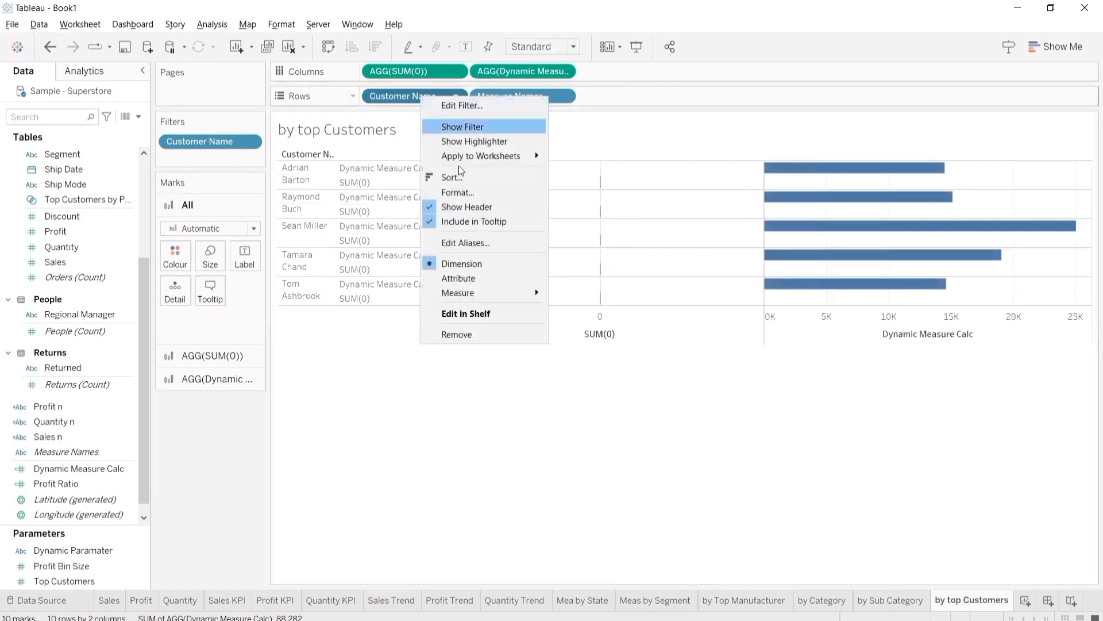
pyautogui.click(469, 207)
pyautogui.rightClick(496, 98)
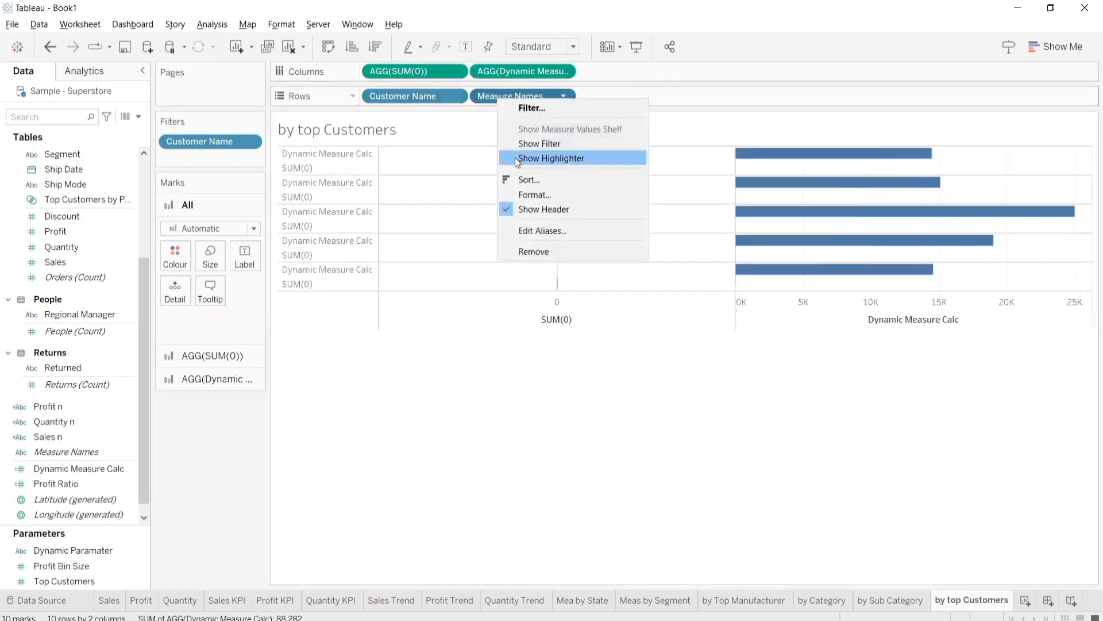
pyautogui.click(531, 209)
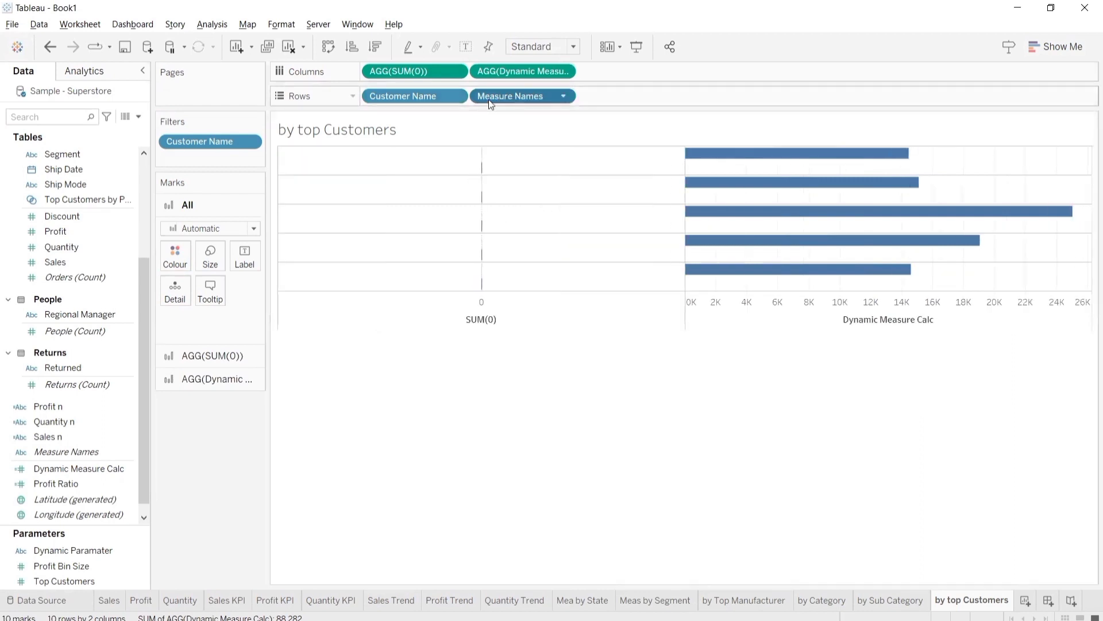
pyautogui.hotkey('ctrl', 'z')
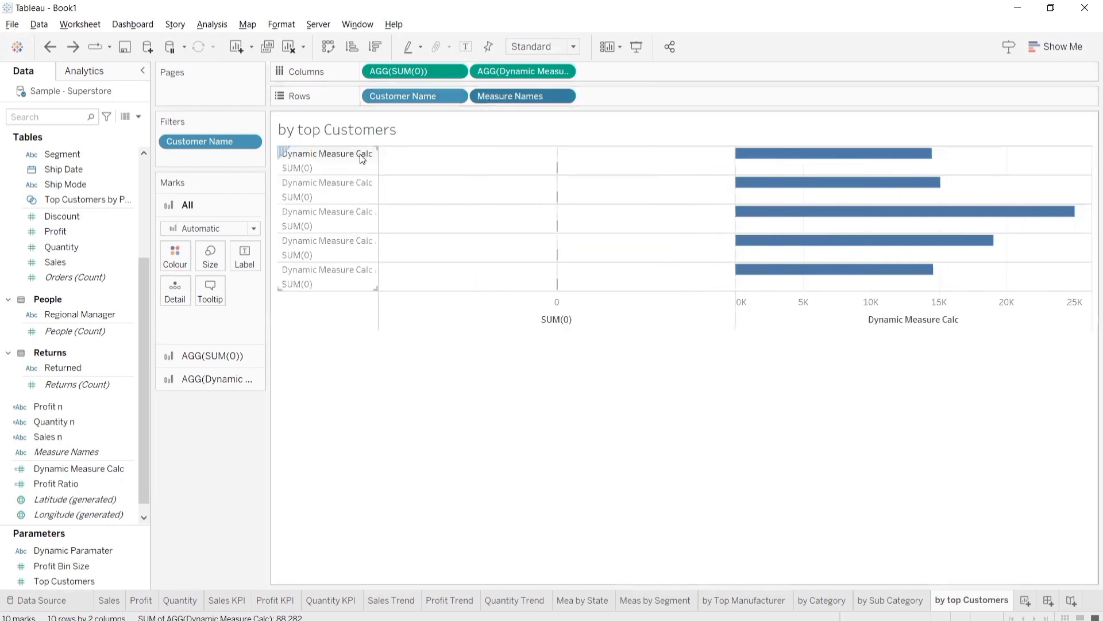
# - Order SUM(0) above Dynamic Measure Calc within each customer and hide the Measure Names row header
pyautogui.moveTo(317, 169); pyautogui.dragTo(327, 156)
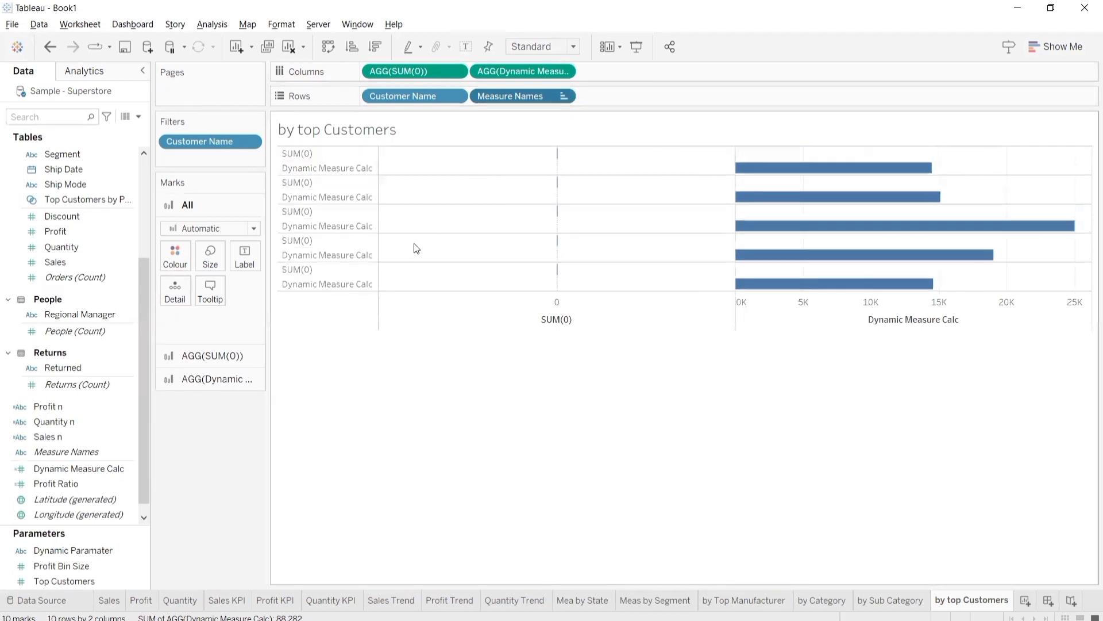
pyautogui.rightClick(511, 95)
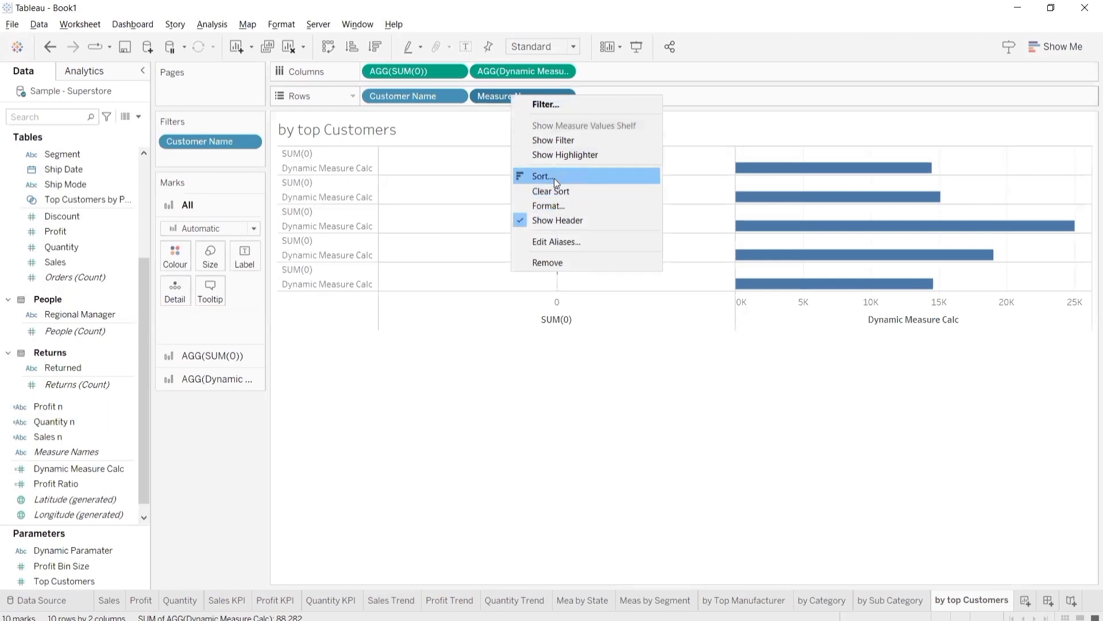
pyautogui.click(557, 219)
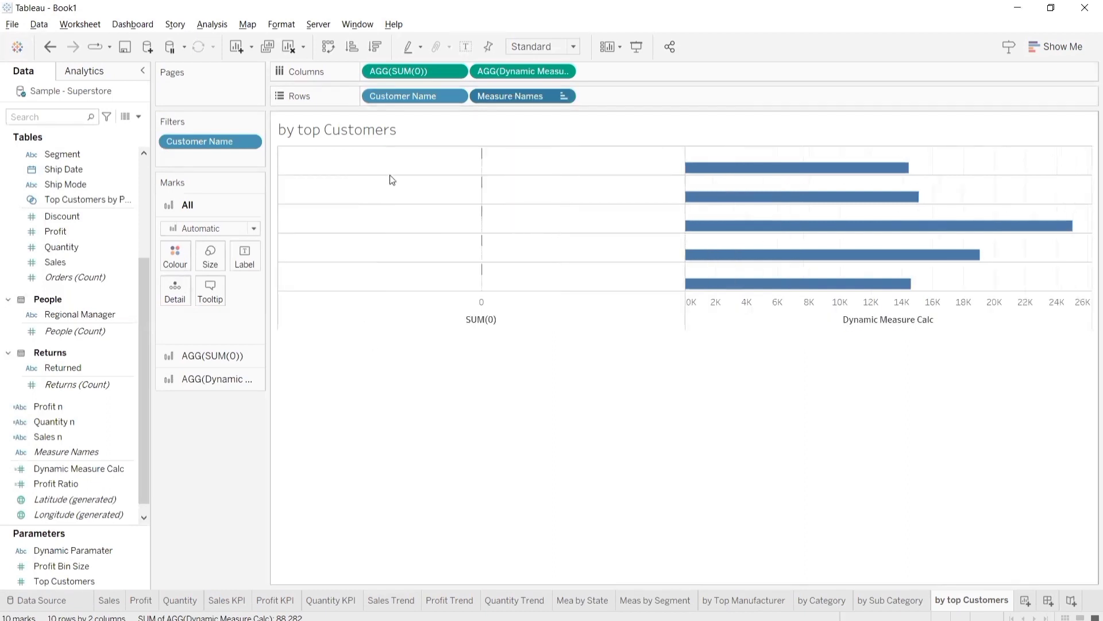
# - Combine Dynamic Measure Calc and SUM(0) into a dual-axis chart and synchronise the two axes
pyautogui.rightClick(779, 303)
pyautogui.click(844, 369)
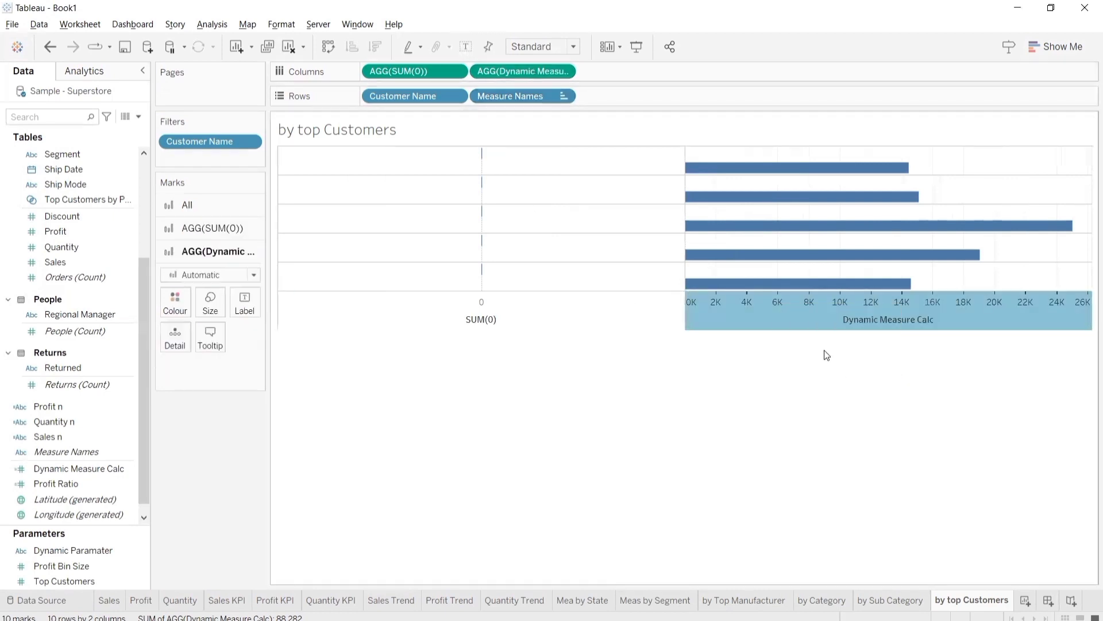
pyautogui.rightClick(727, 165)
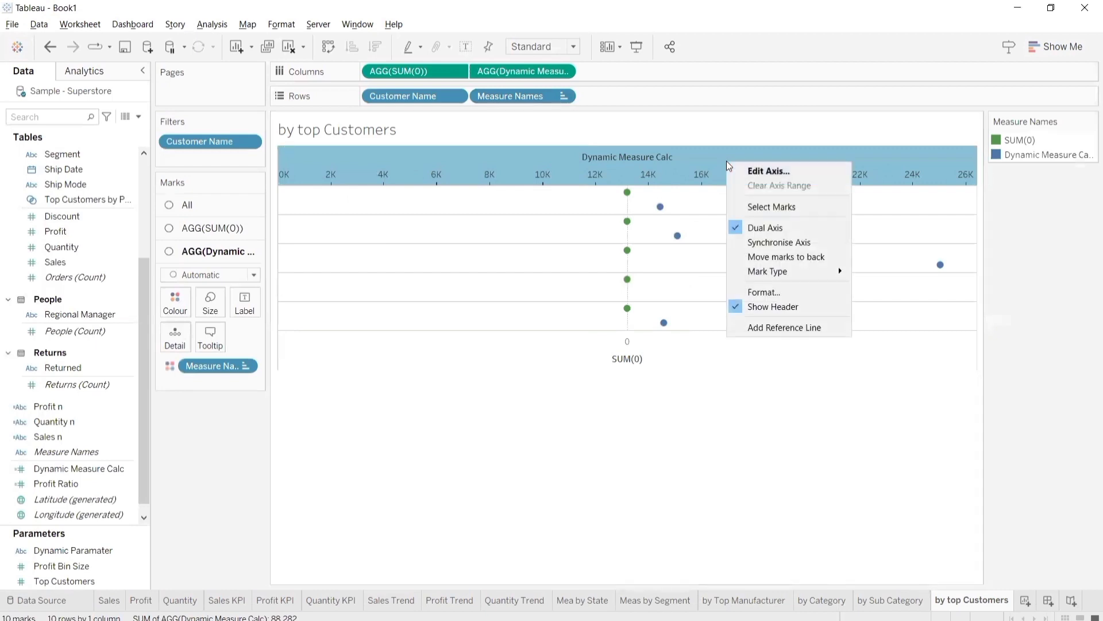
pyautogui.click(767, 240)
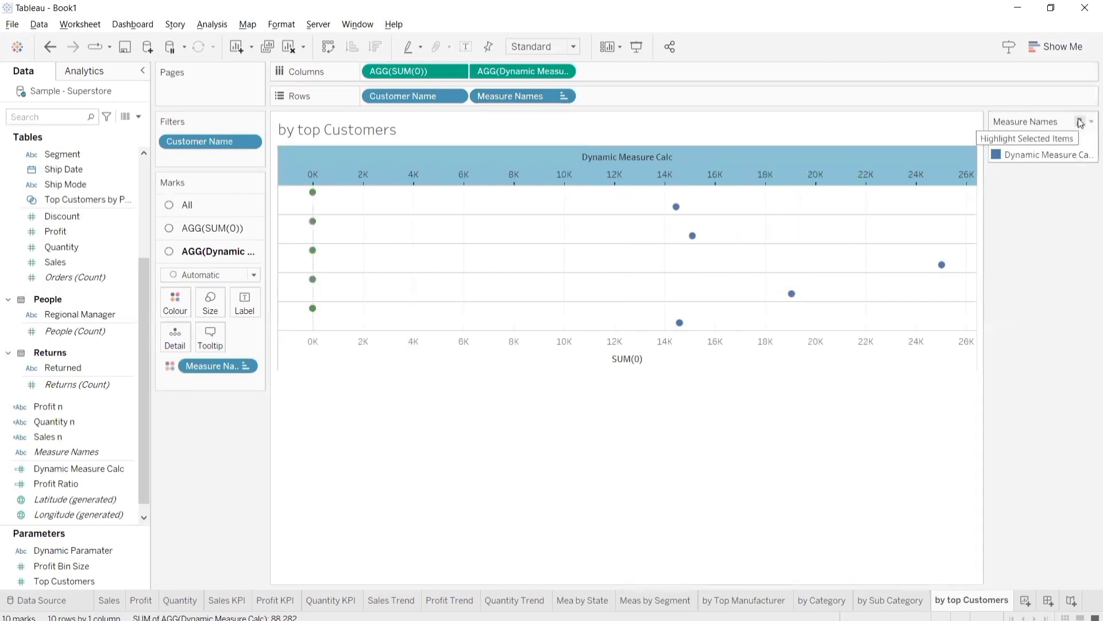
# - Set the mark type to Bar for all marks in the dual-axis chart
pyautogui.click(236, 206)
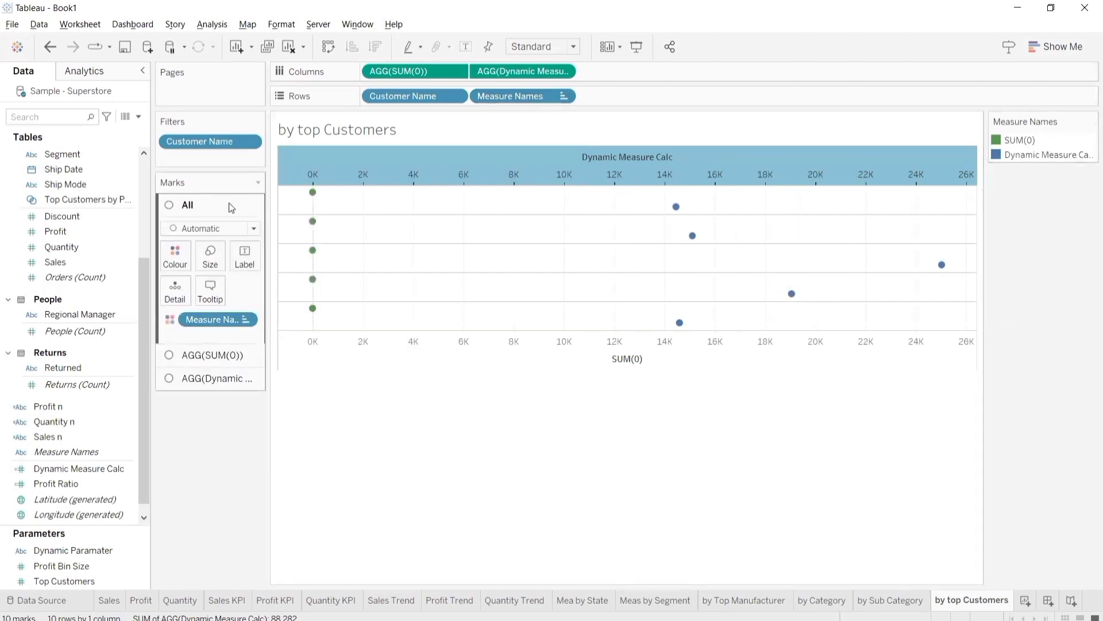
pyautogui.click(230, 228)
pyautogui.click(255, 304)
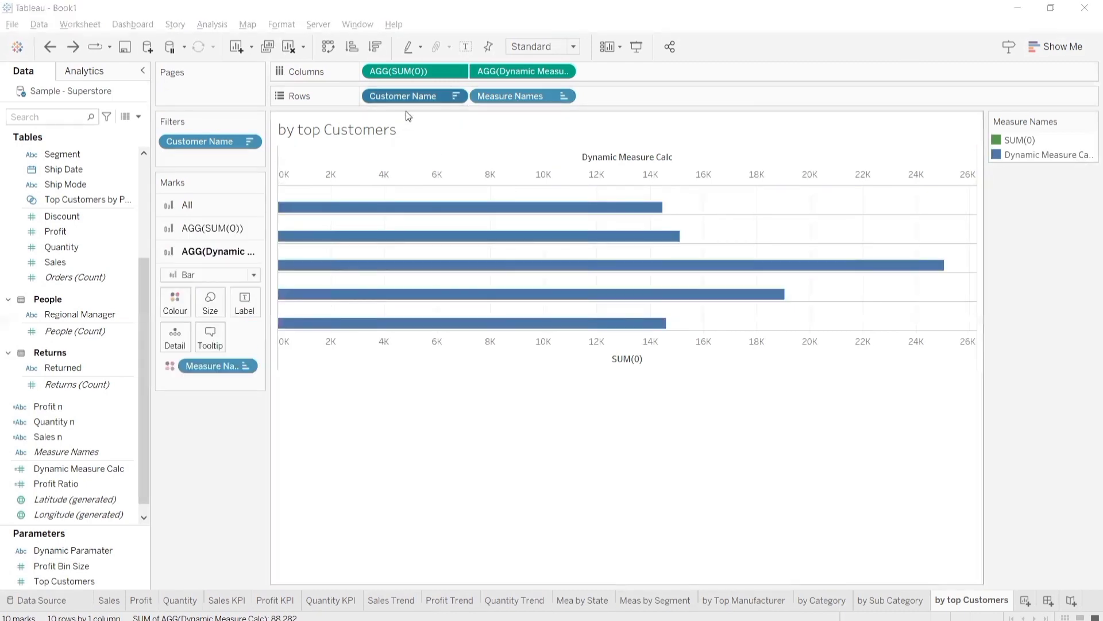
# - Sort Customer Name by field in descending order, using Dynamic Measure Calc as the sort field
pyautogui.rightClick(416, 95)
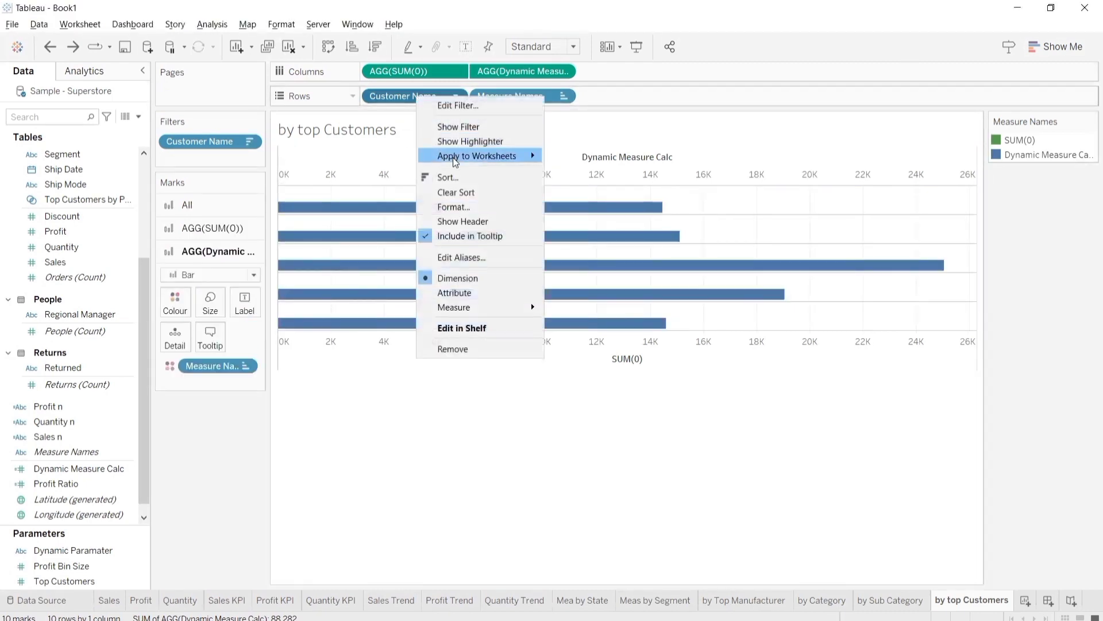
pyautogui.click(456, 178)
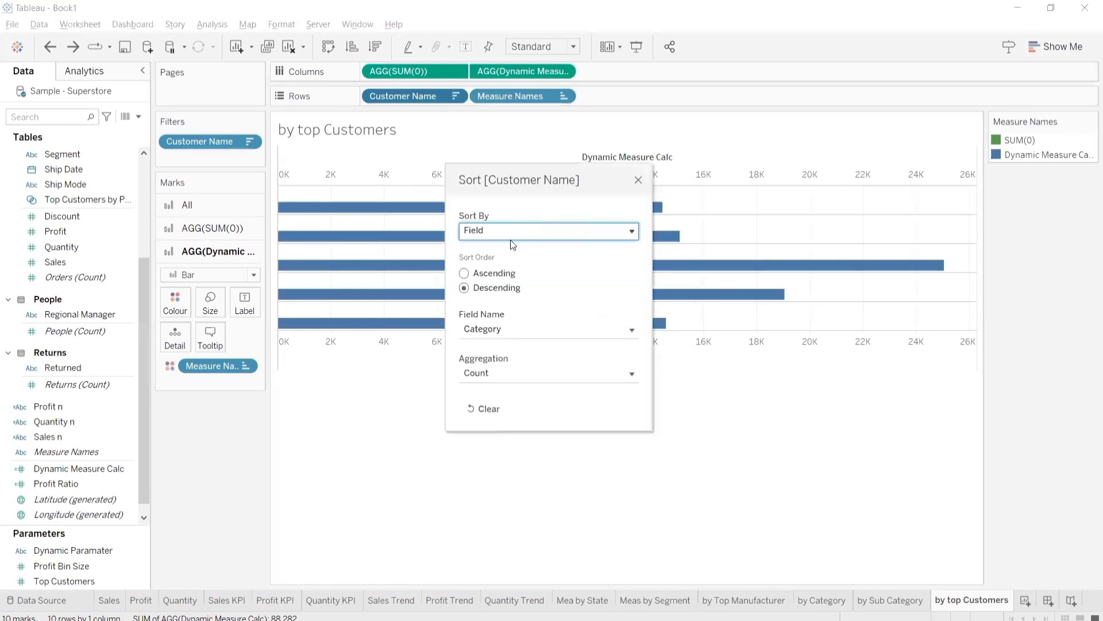
pyautogui.click(507, 328)
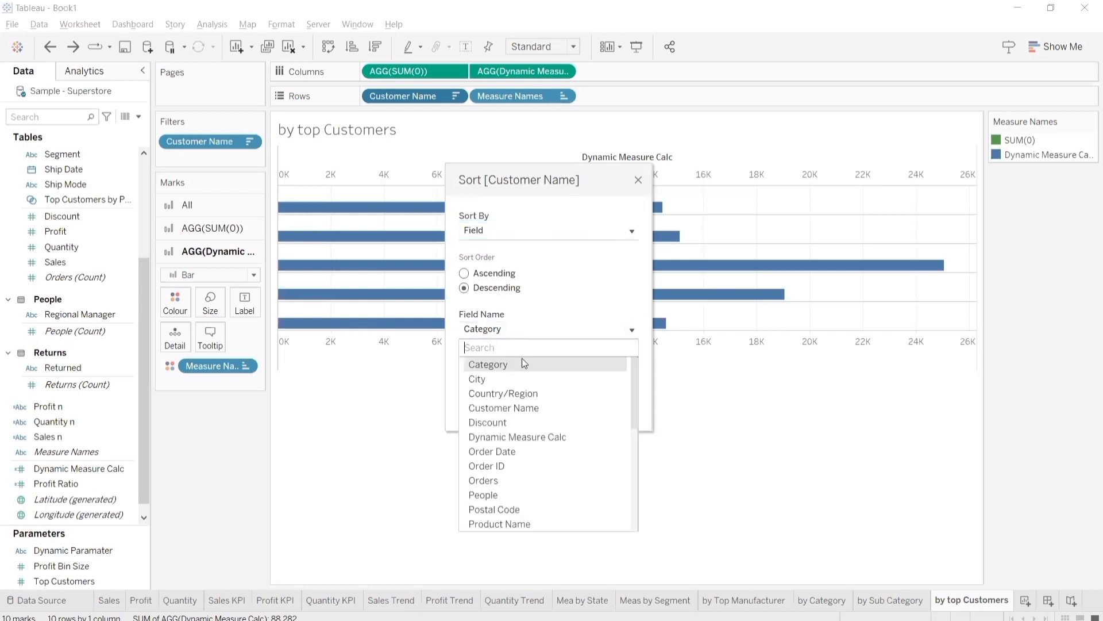
pyautogui.click(530, 438)
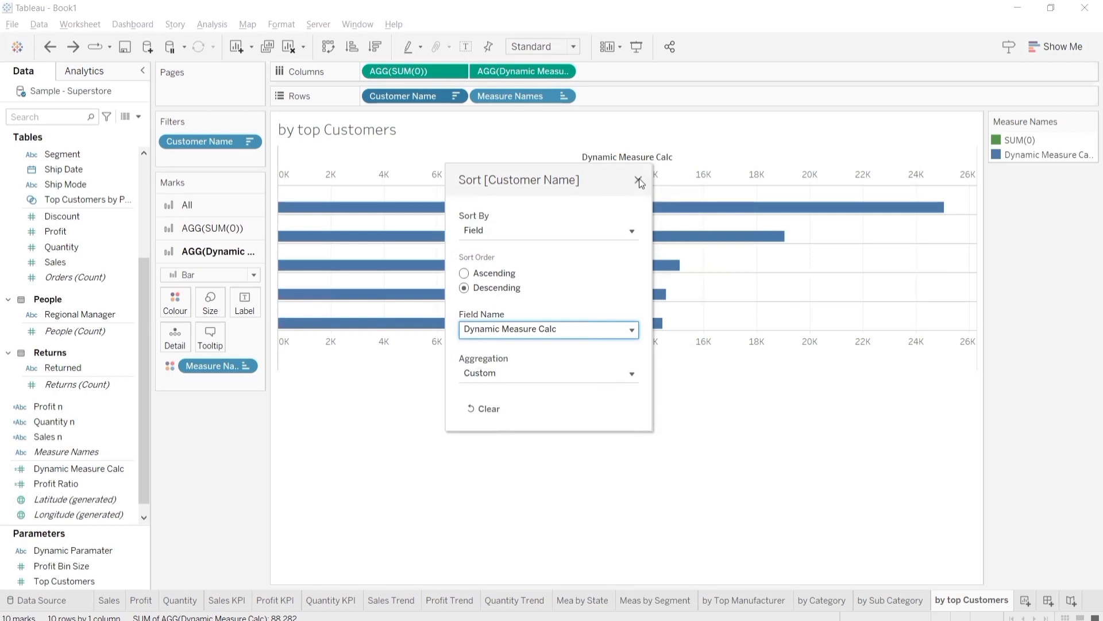
pyautogui.click(639, 181)
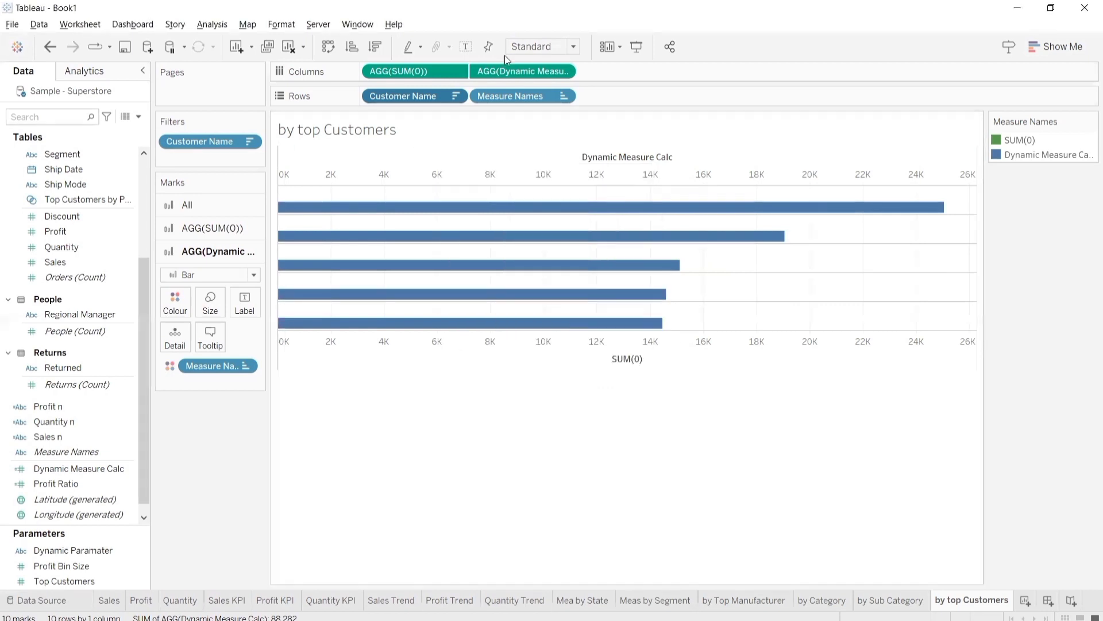
pyautogui.click(542, 47)
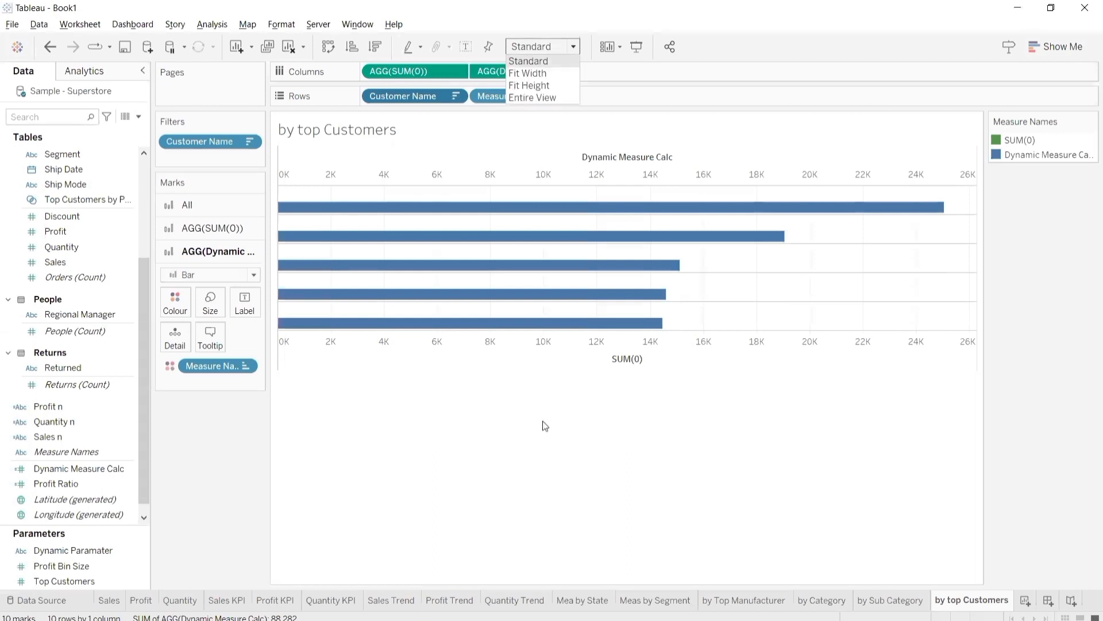
pyautogui.click(505, 463)
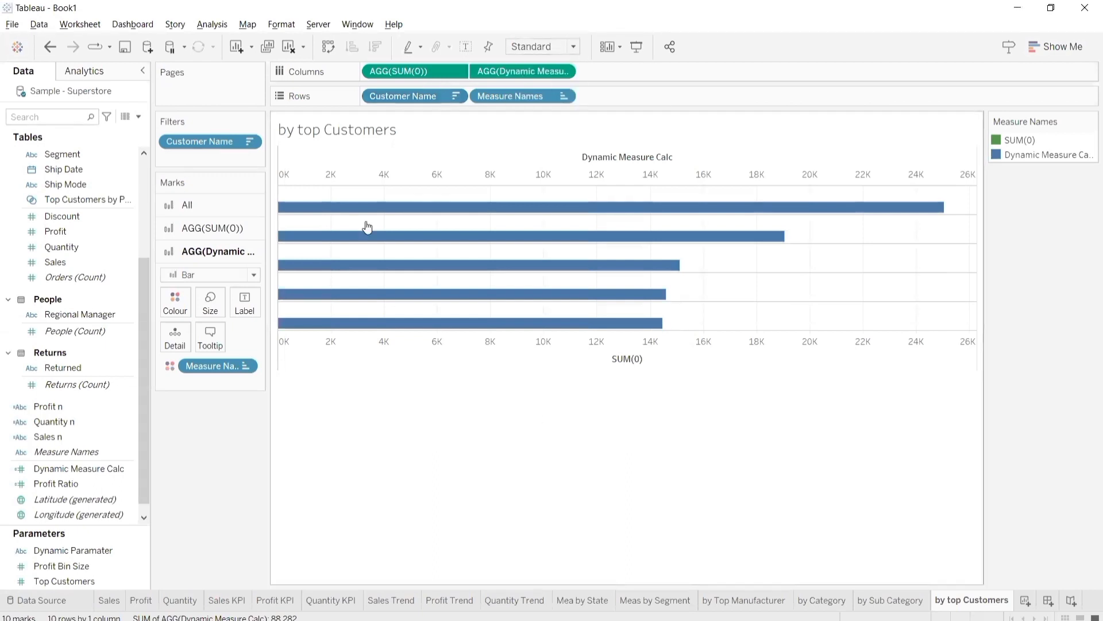
# - Label the SUM(0) marks with a copy of Customer Name, keeping the original field on Rows
pyautogui.moveTo(432, 99); pyautogui.dragTo(224, 437)
pyautogui.click(213, 230)
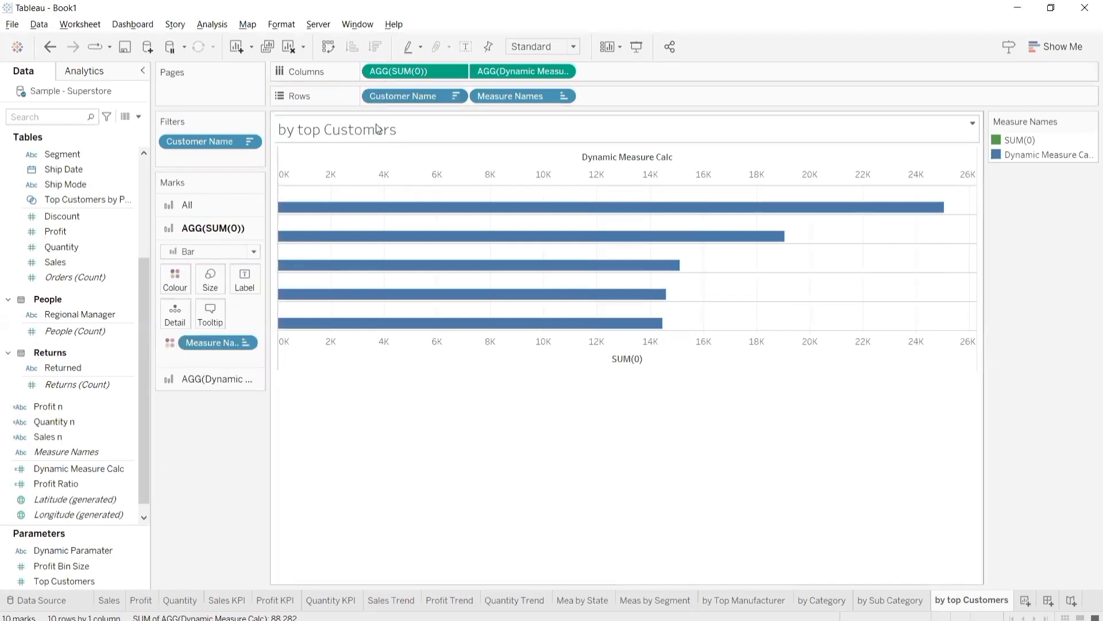
pyautogui.moveTo(394, 97); pyautogui.dragTo(245, 275)
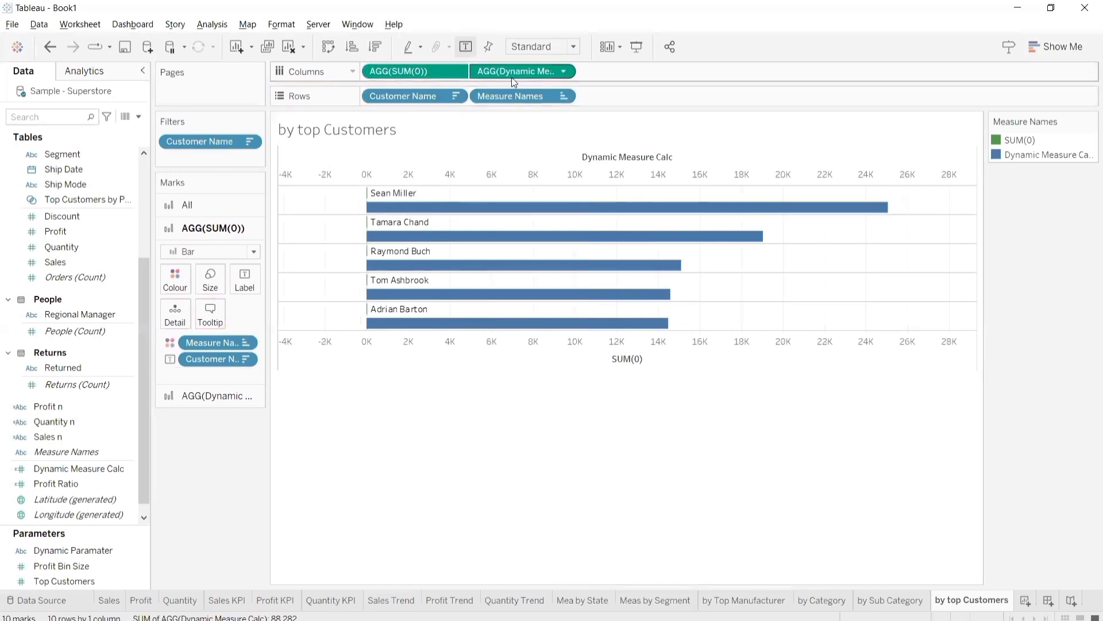
# - Add a copy of Dynamic Measure Calc to the labels of the SUM(0) marks, keeping the original on Columns
pyautogui.moveTo(510, 70); pyautogui.dragTo(242, 274)
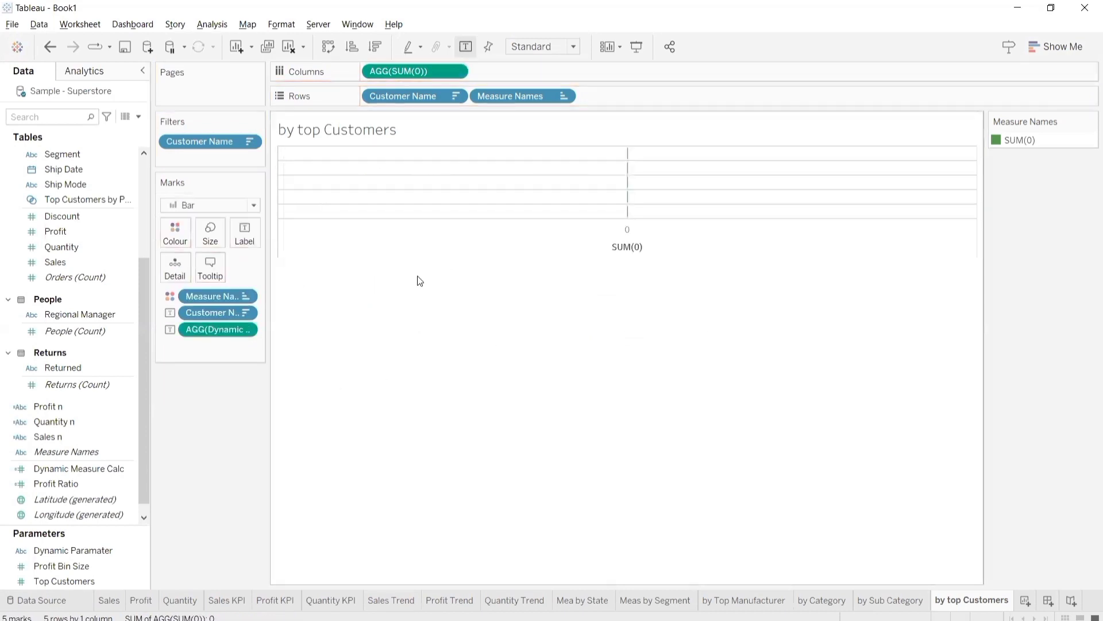
pyautogui.hotkey('ctrl', 'z')
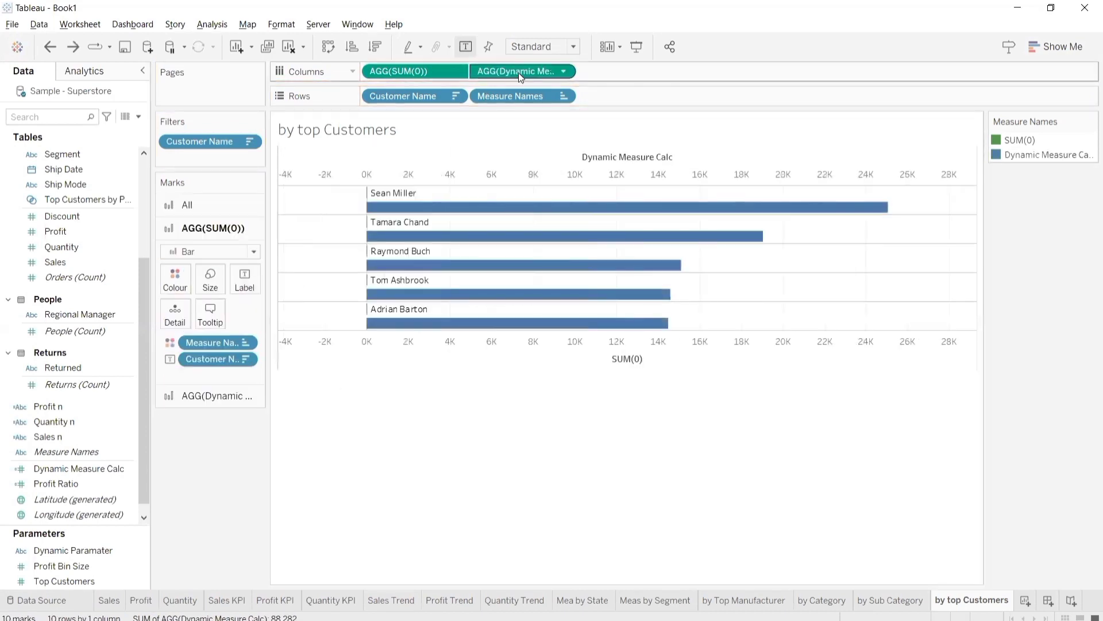
pyautogui.moveTo(518, 73); pyautogui.dragTo(243, 279)
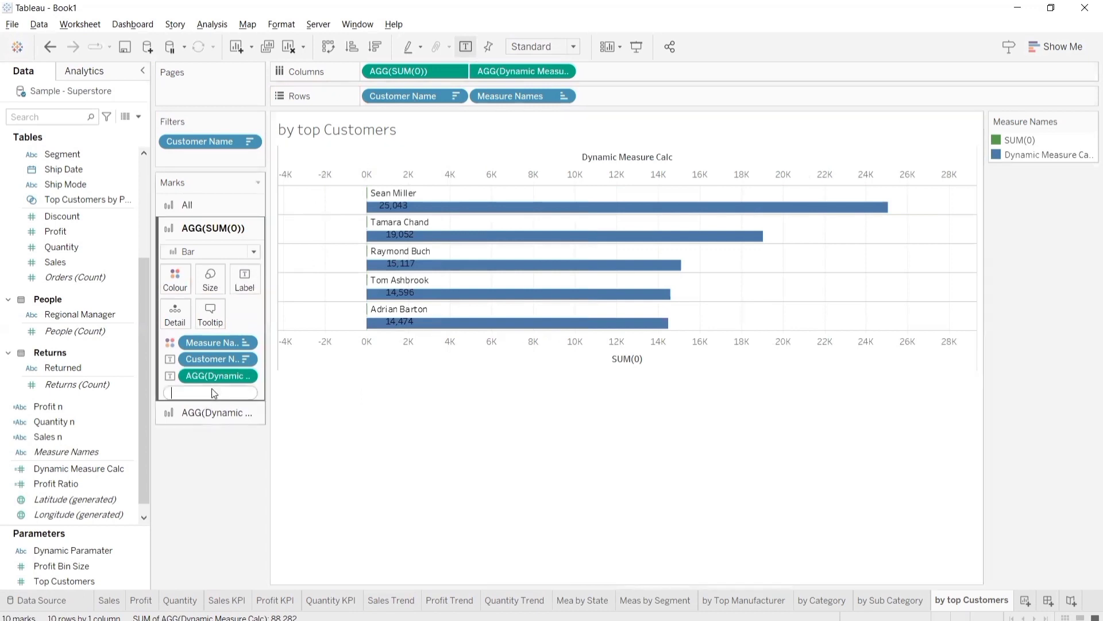
# - Add an INDEX() calculation to the SUM(0) marks and compute it using Table (down)
pyautogui.write('index')
pyautogui.press('Return')
pyautogui.press('Return')
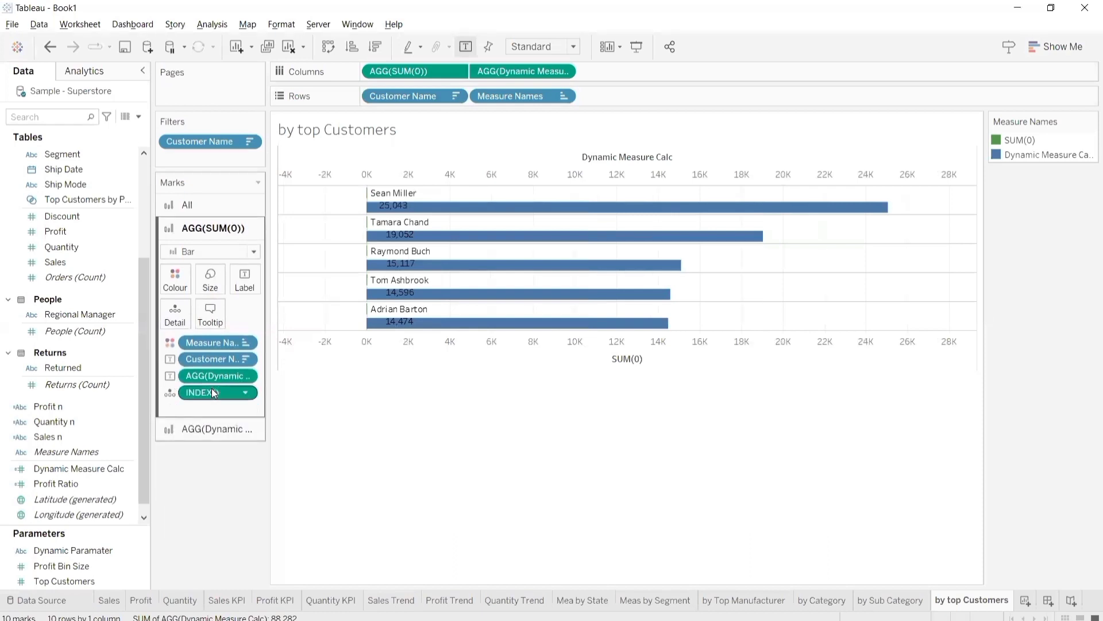
pyautogui.rightClick(211, 388)
pyautogui.moveTo(280, 488)
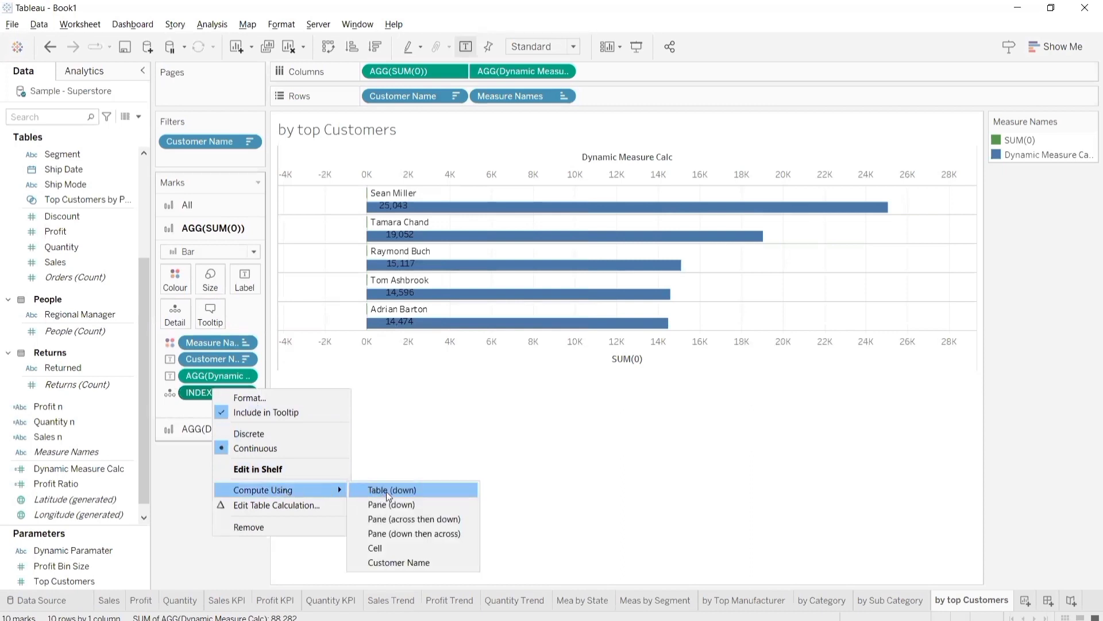
pyautogui.click(386, 490)
# - Convert INDEX() on the SUM(0) marks to discrete and assign it to the label
pyautogui.rightClick(226, 393)
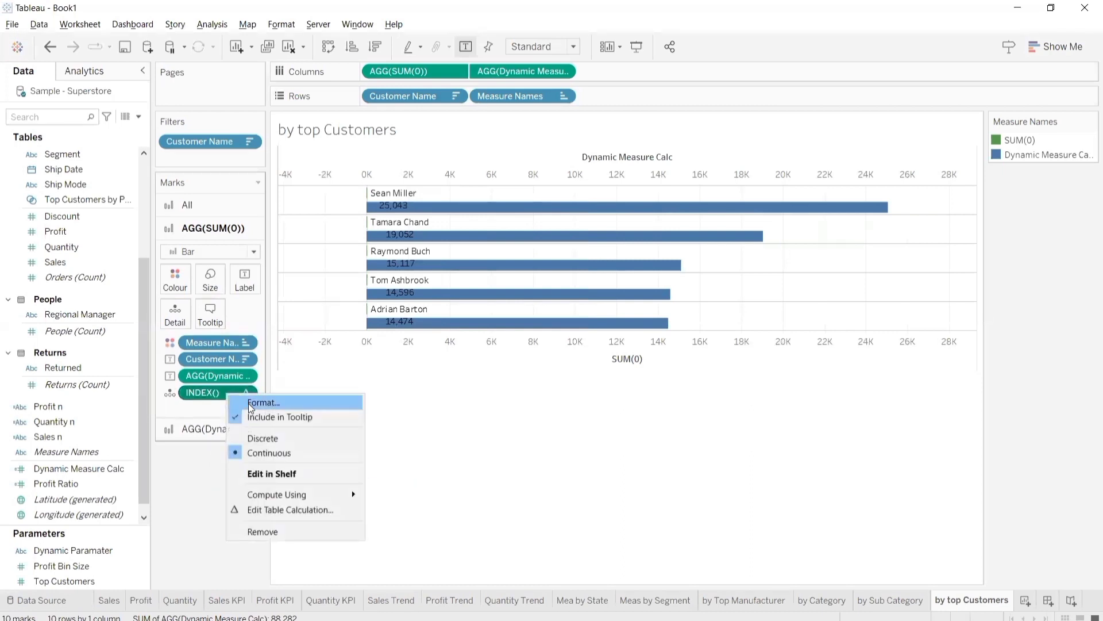
pyautogui.click(263, 438)
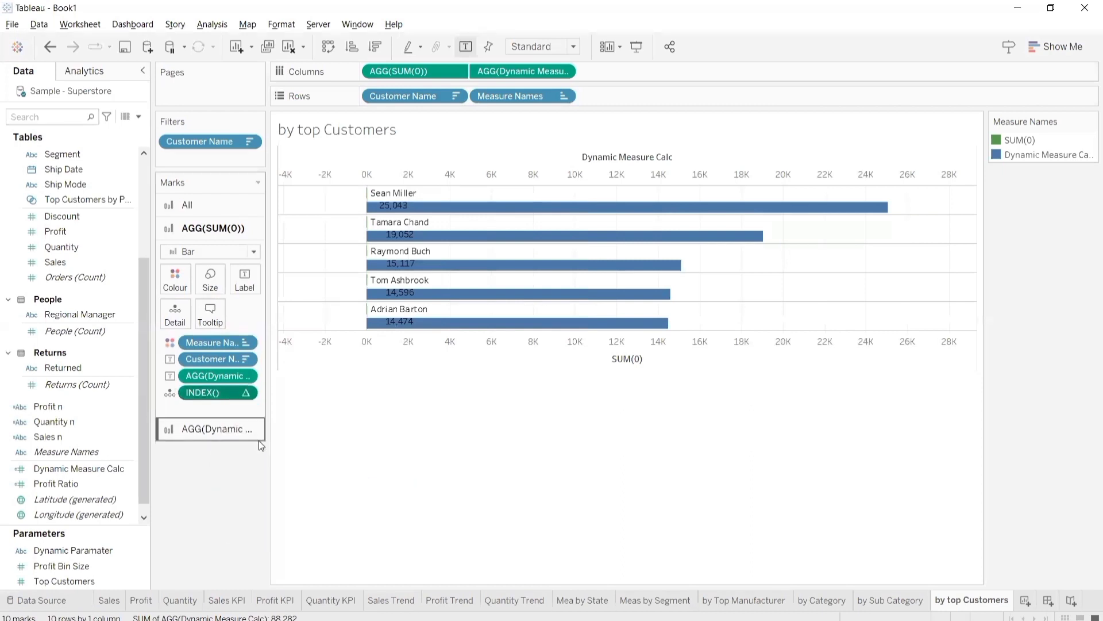
pyautogui.click(169, 392)
pyautogui.click(198, 424)
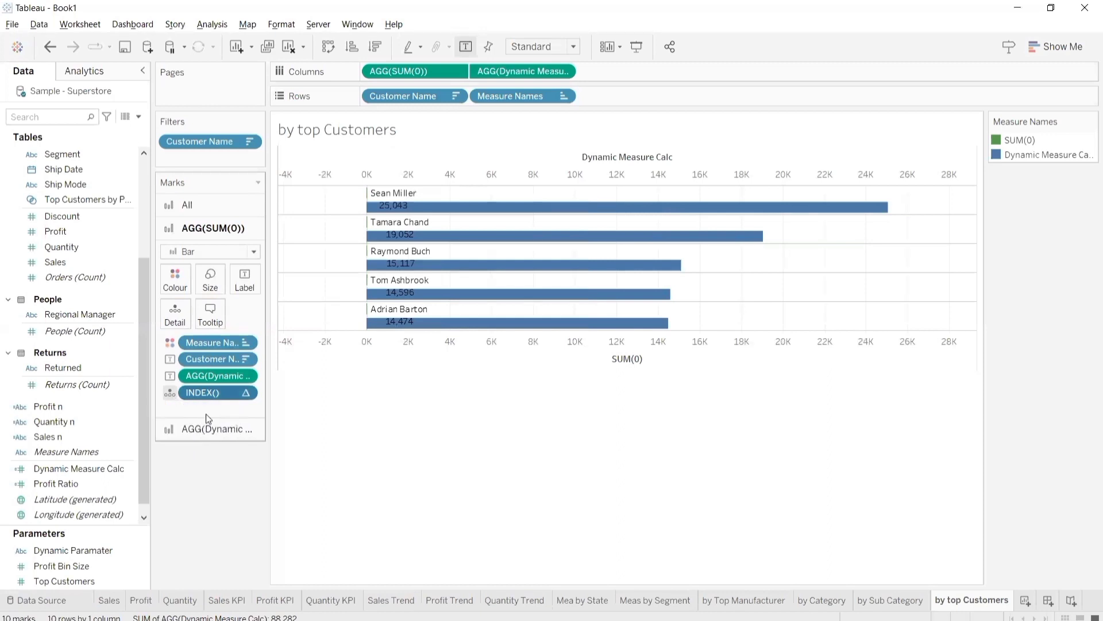
# - Rearrange the SUM(0) label text onto one left-aligned line: INDEX(), Customer Name, Dynamic Measure Calc, separated by spaces
pyautogui.click(245, 282)
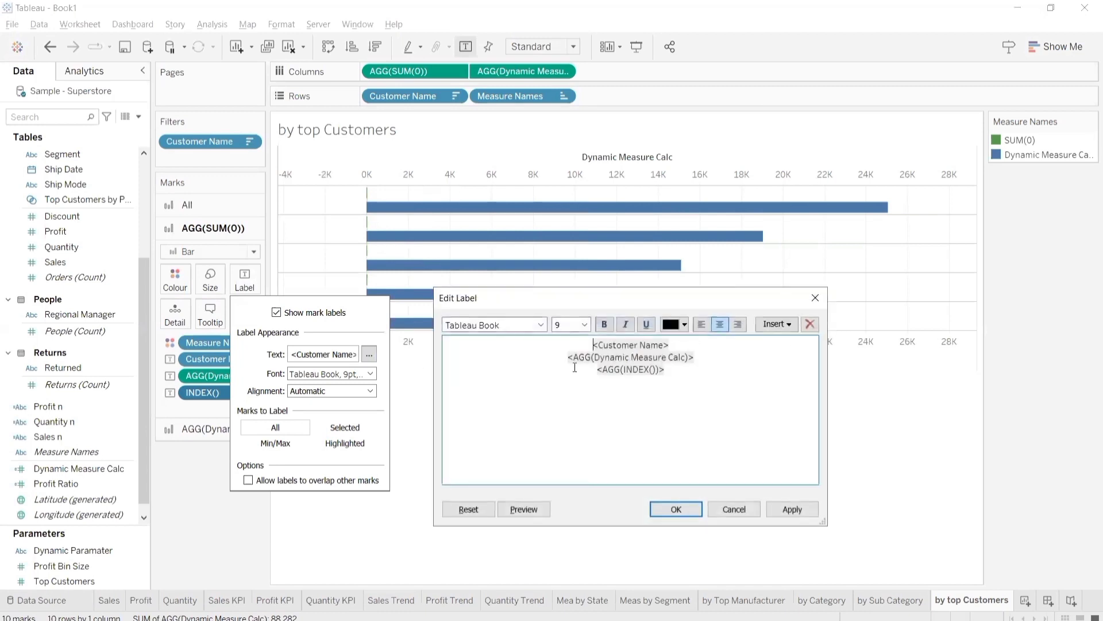
pyautogui.moveTo(690, 374); pyautogui.dragTo(585, 373)
pyautogui.hotkey('ctrl', 'c')
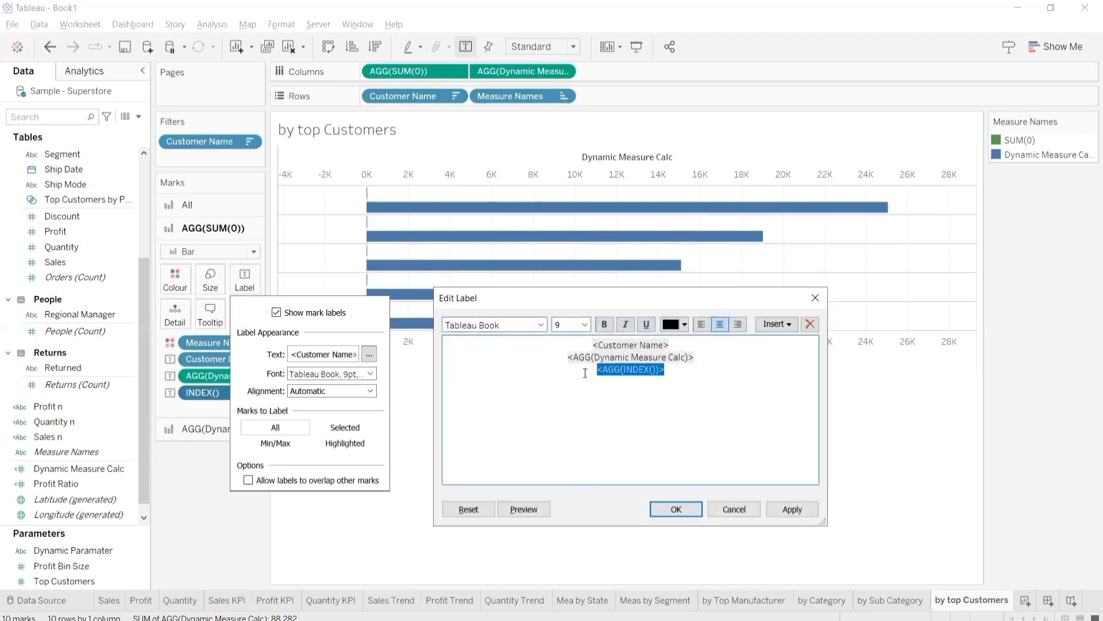
pyautogui.press('BackSpace')
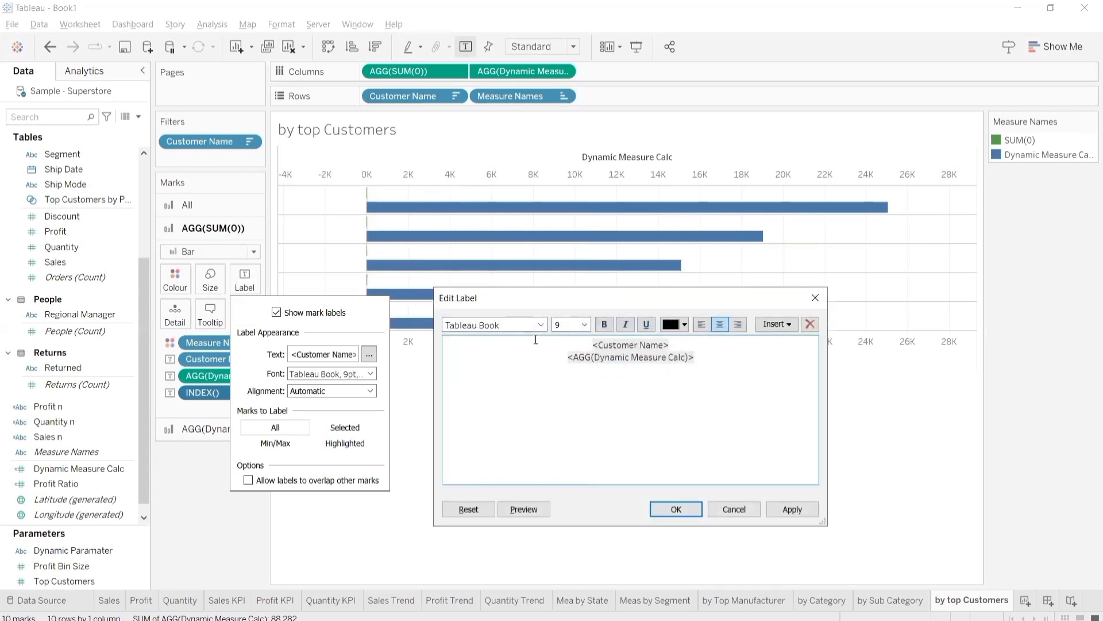
pyautogui.hotkey('ctrl', 'v')
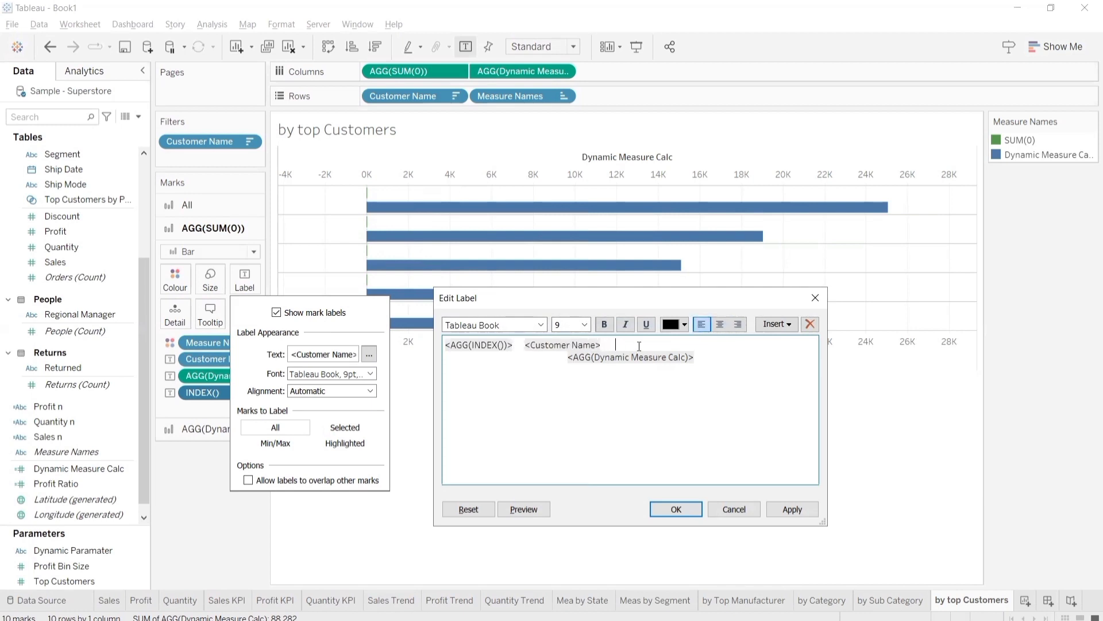
pyautogui.press('Delete')
pyautogui.click(787, 510)
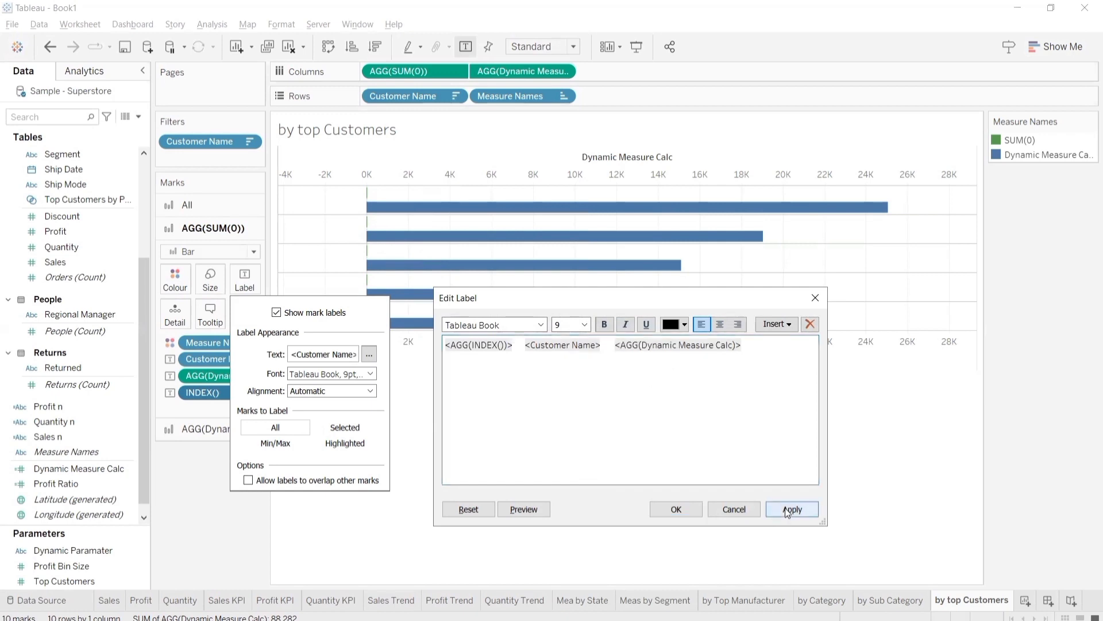
pyautogui.click(676, 509)
# - Fix the Dynamic Measure Calc axis to start at 0 with an automatic end, and hide its header
pyautogui.click(522, 178)
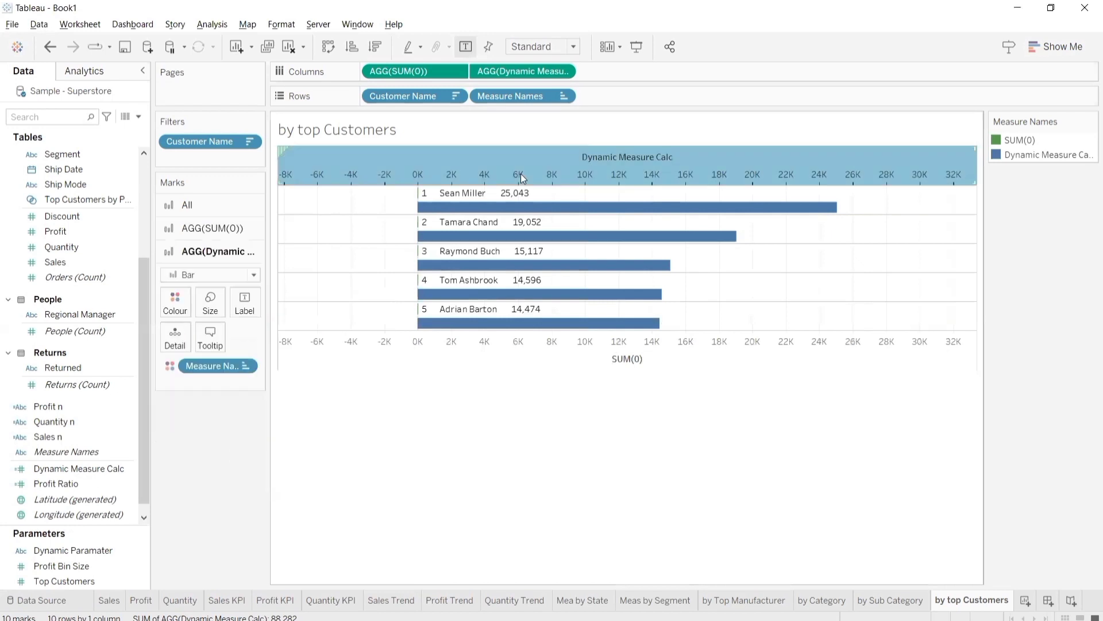
pyautogui.rightClick(522, 178)
pyautogui.click(406, 318)
pyautogui.doubleClick(522, 179)
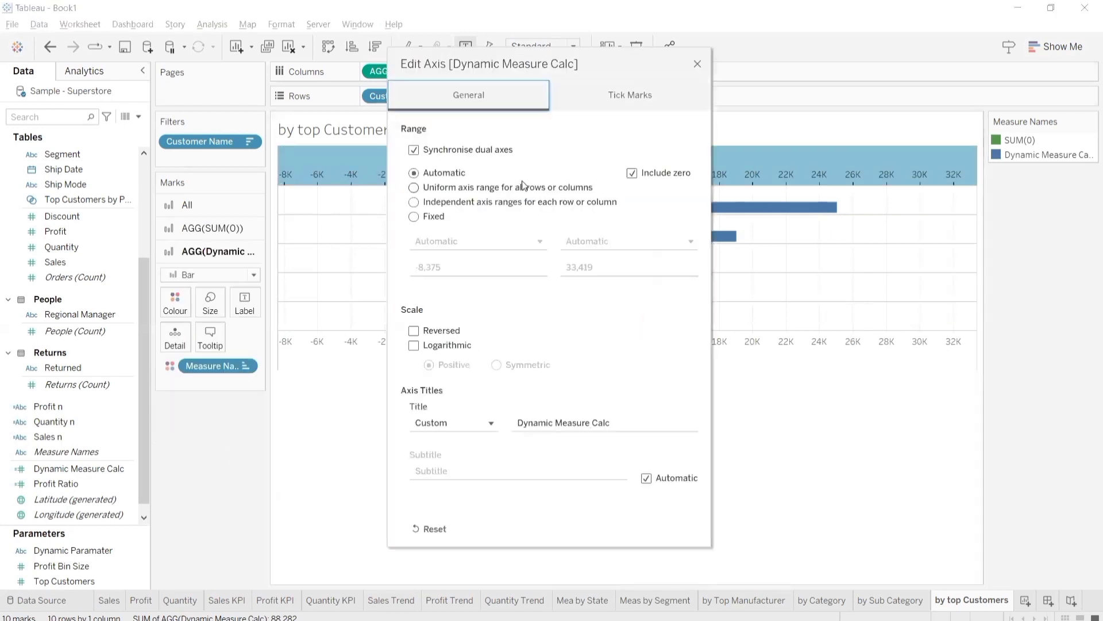
pyautogui.click(434, 216)
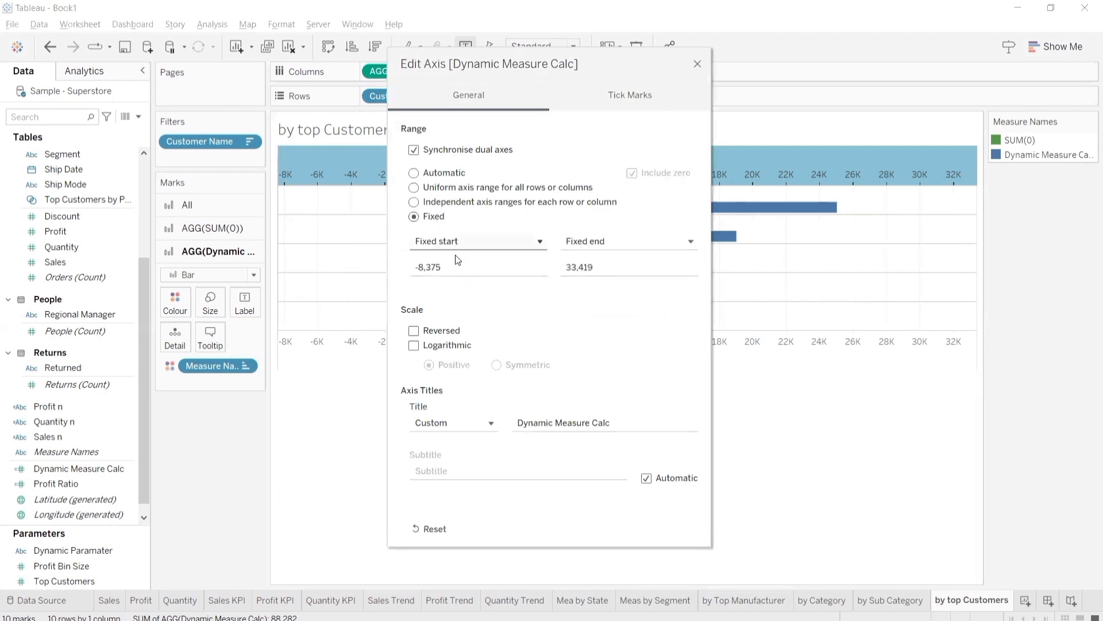
pyautogui.moveTo(450, 266); pyautogui.dragTo(406, 268)
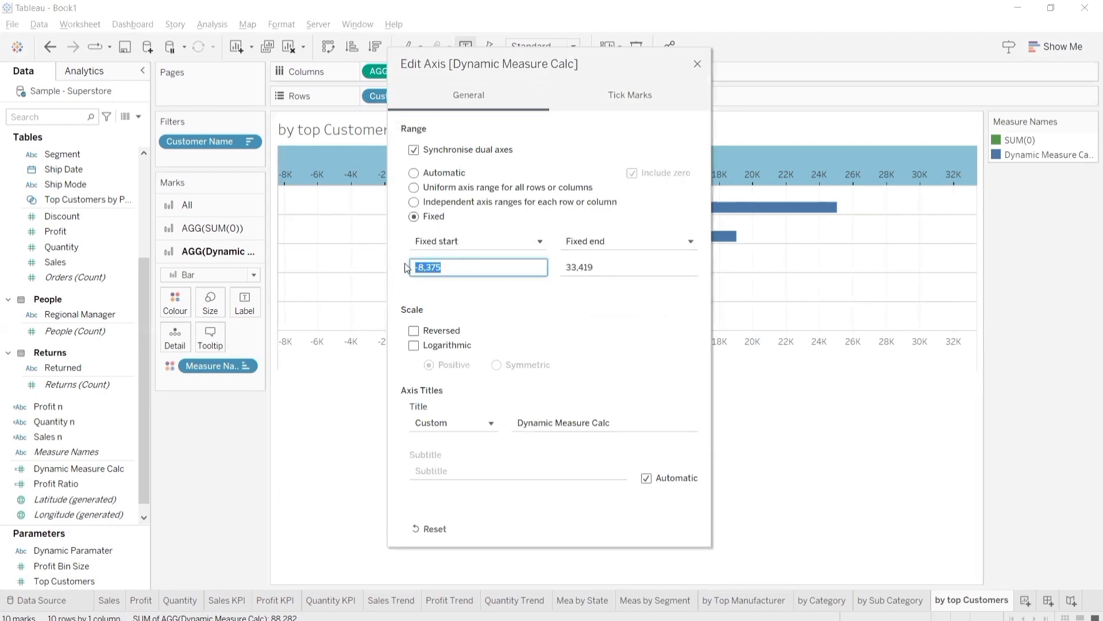
pyautogui.write('0')
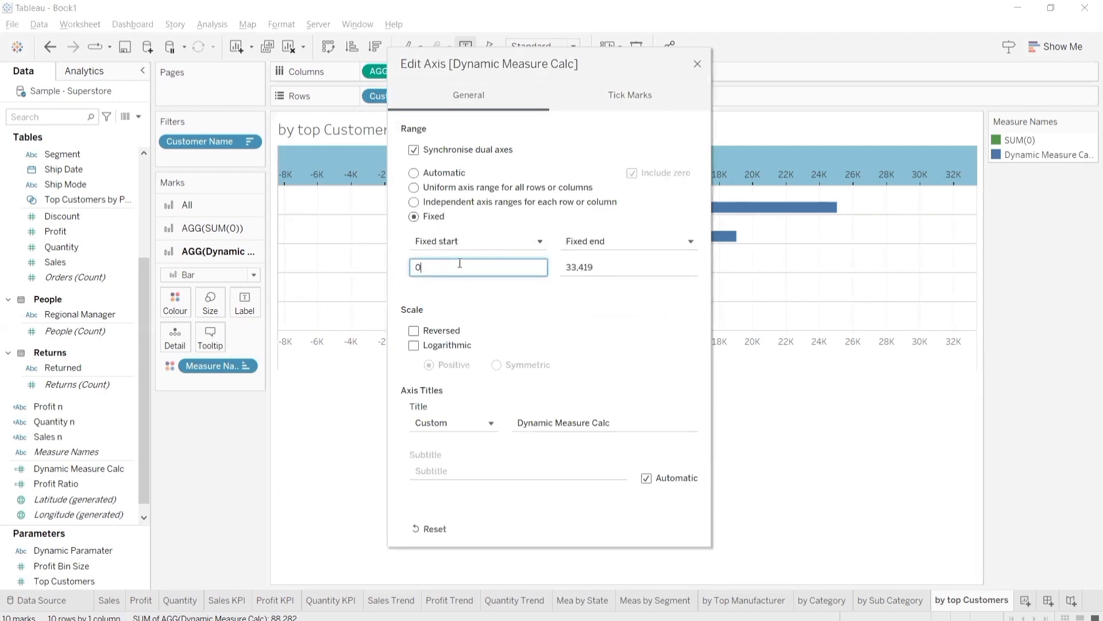
pyautogui.click(594, 242)
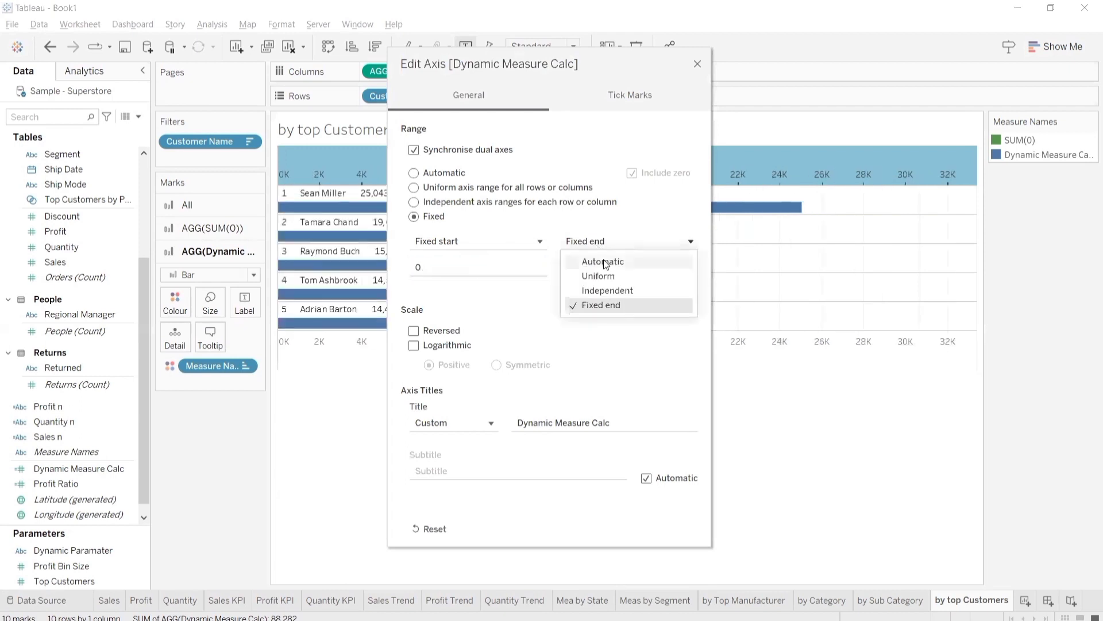
pyautogui.click(604, 262)
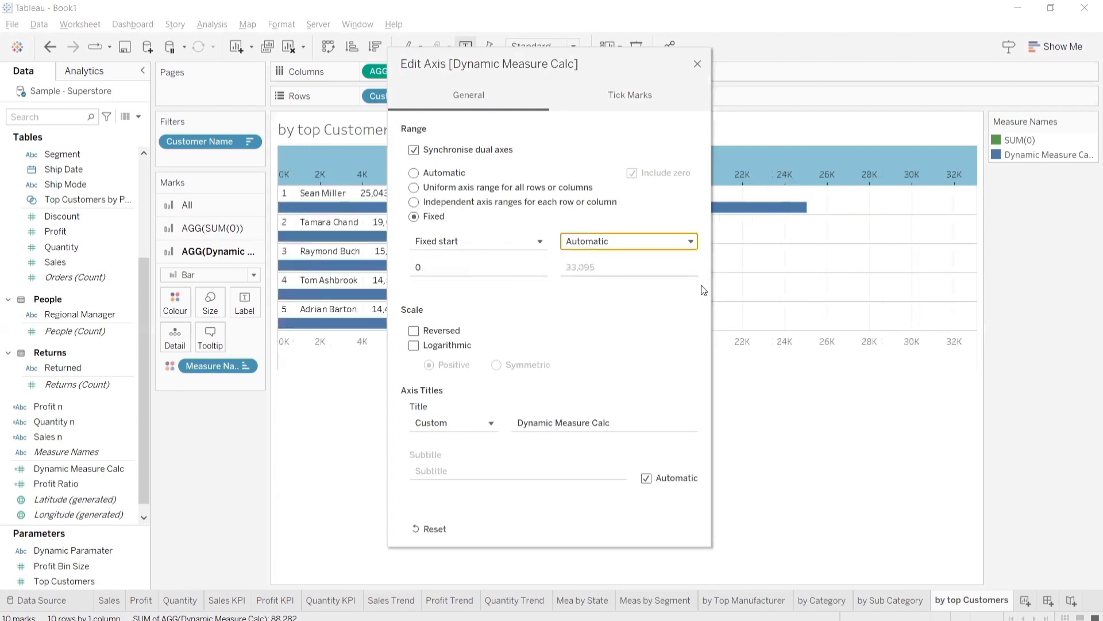
pyautogui.click(698, 64)
pyautogui.rightClick(595, 168)
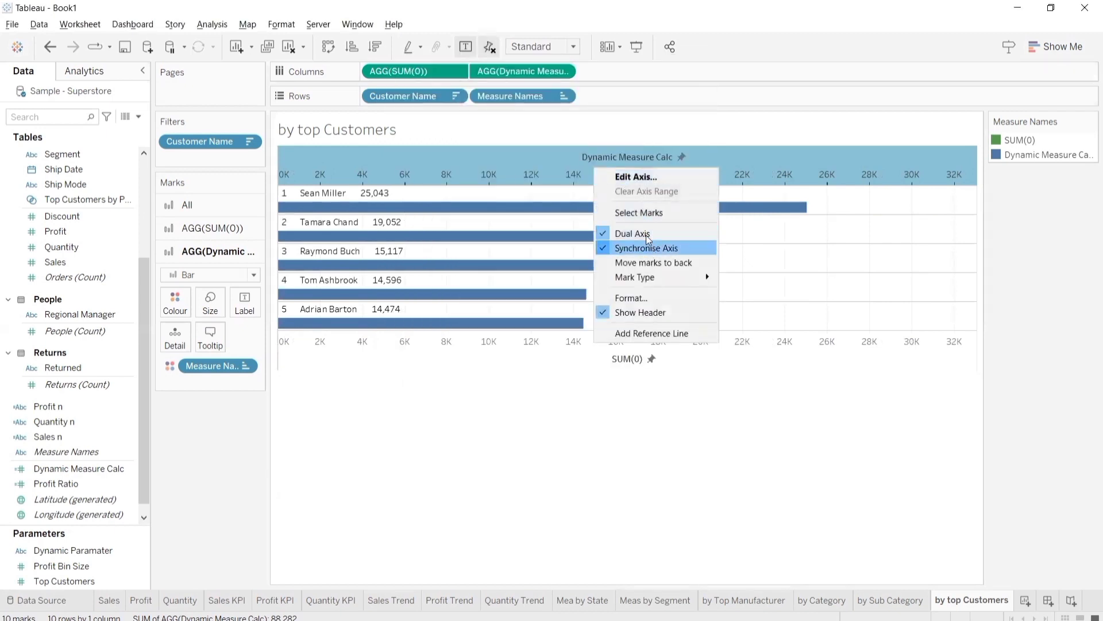
pyautogui.click(646, 312)
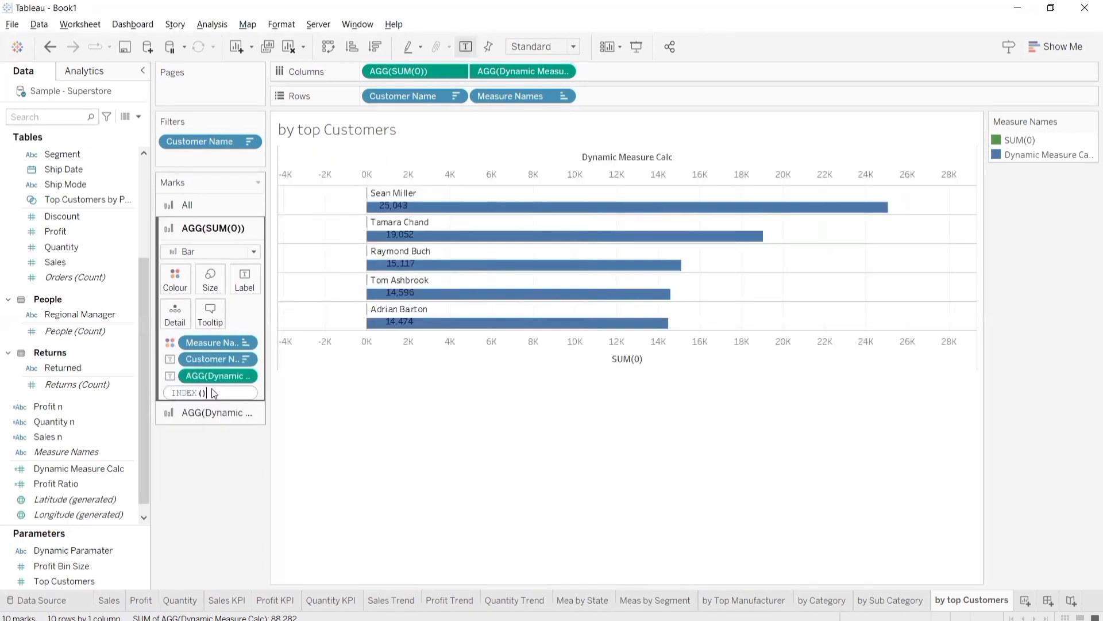
# - Add the INDEX() calculation to the SUM(0) marks and compute it using Table (down)
pyautogui.press('Return')
pyautogui.rightClick(211, 389)
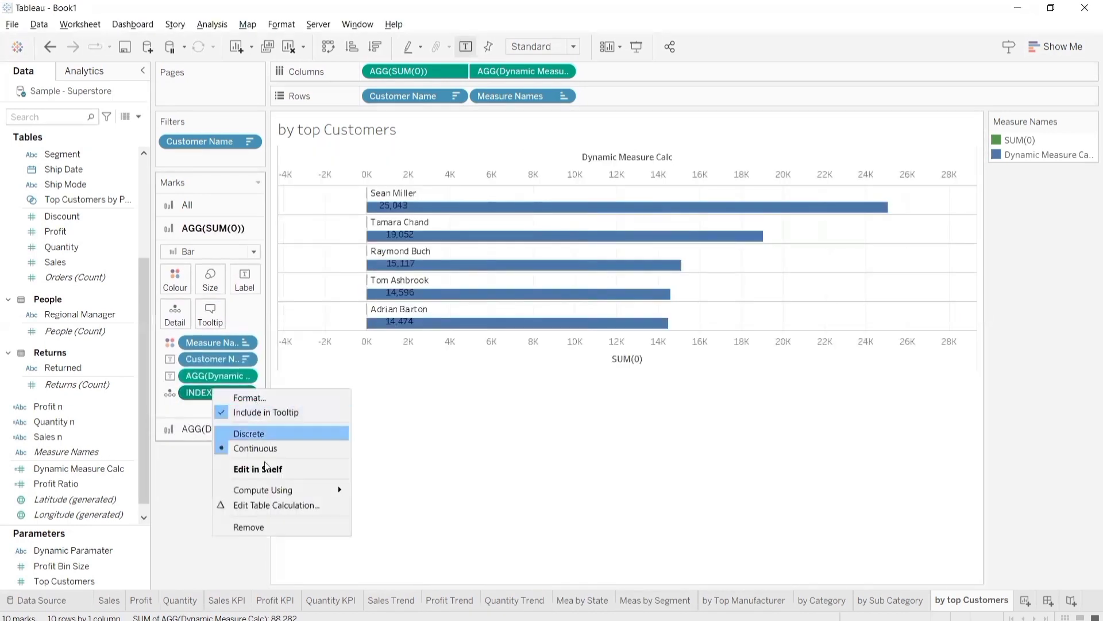
pyautogui.moveTo(279, 490)
pyautogui.click(382, 492)
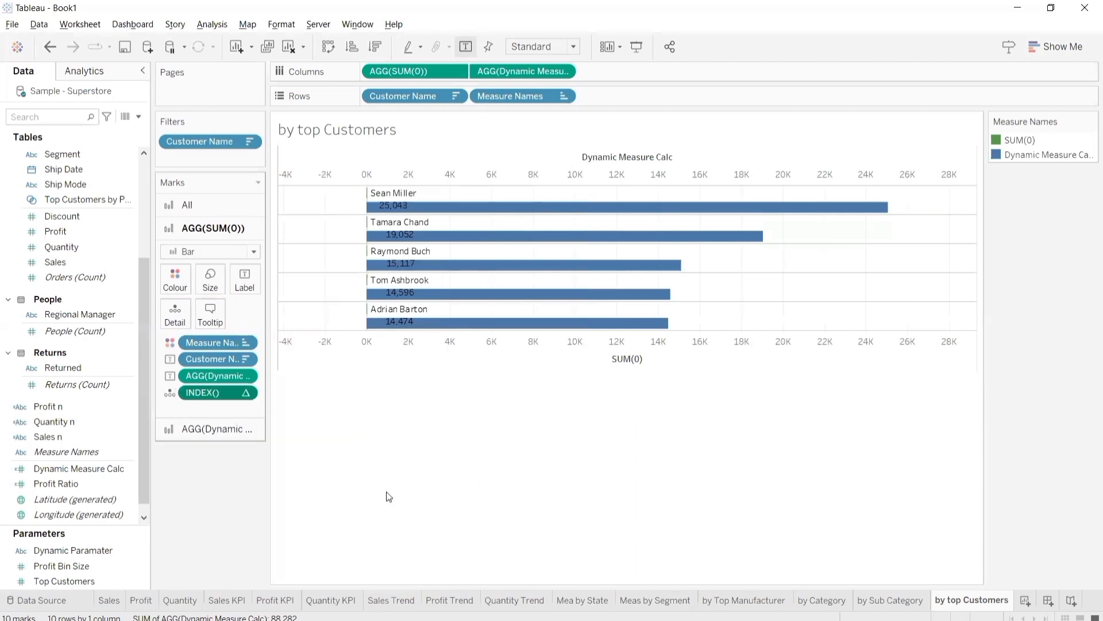
# - Make the INDEX() field on the SUM(0) marks discrete and use it as a label
pyautogui.rightClick(226, 392)
pyautogui.click(262, 438)
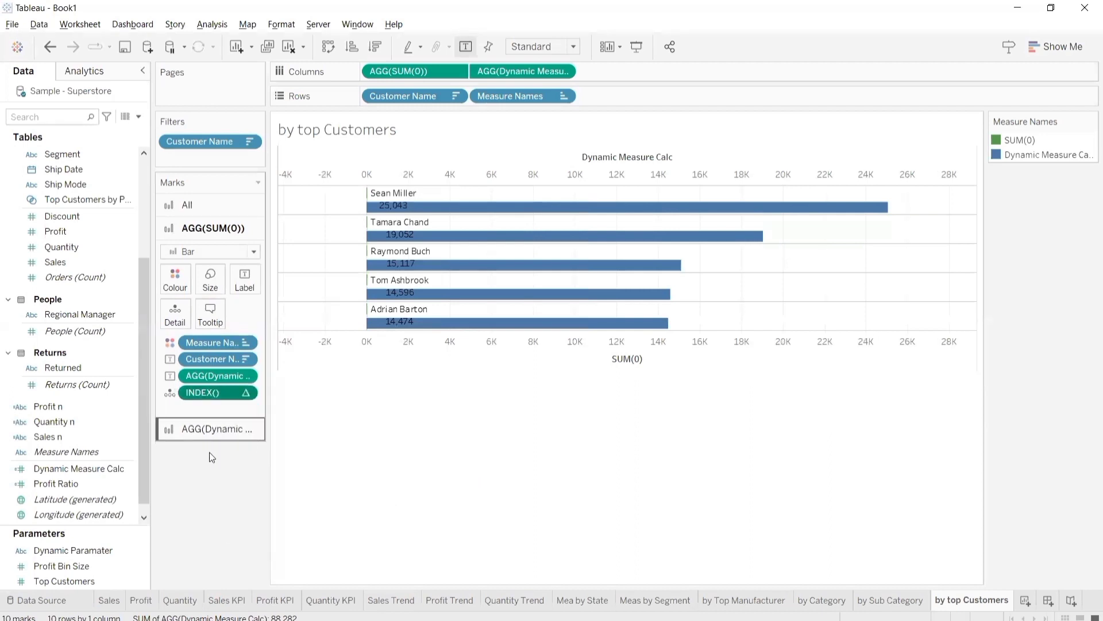
pyautogui.click(170, 392)
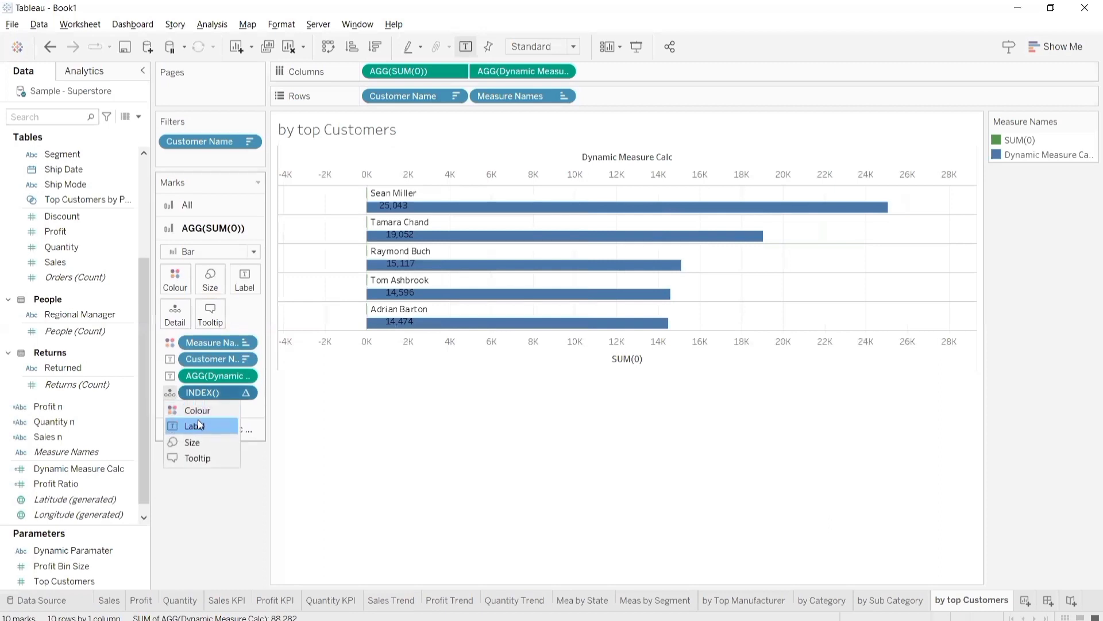
pyautogui.click(187, 417)
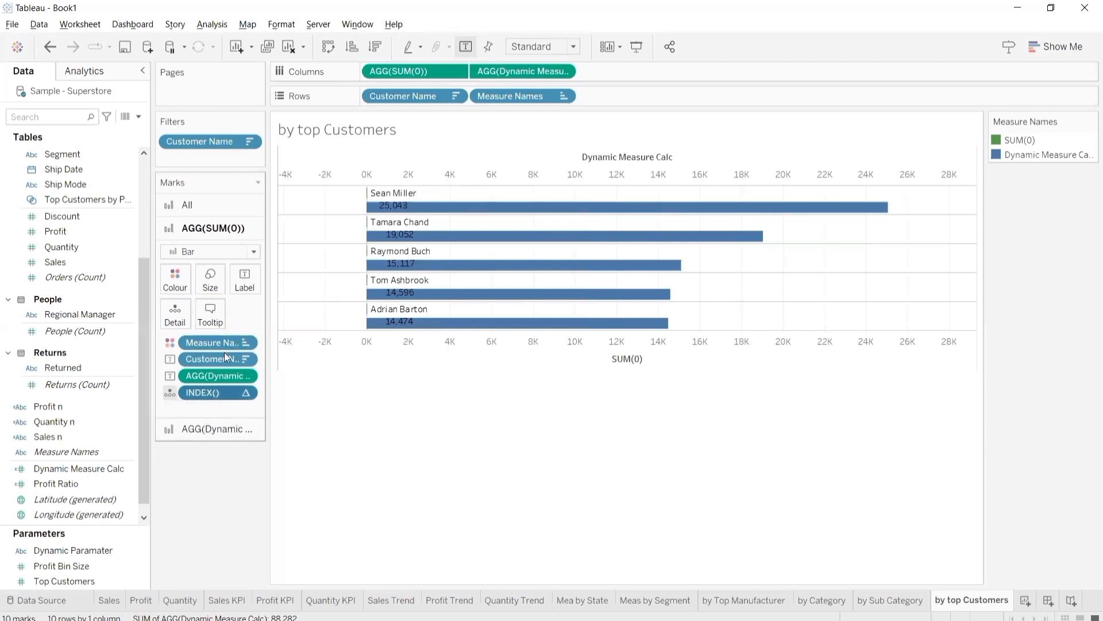
# - Edit the SUM(0) label to one left-aligned line with INDEX() first, followed by Customer Name and Dynamic Measure Calc, spaced apart
pyautogui.click(245, 282)
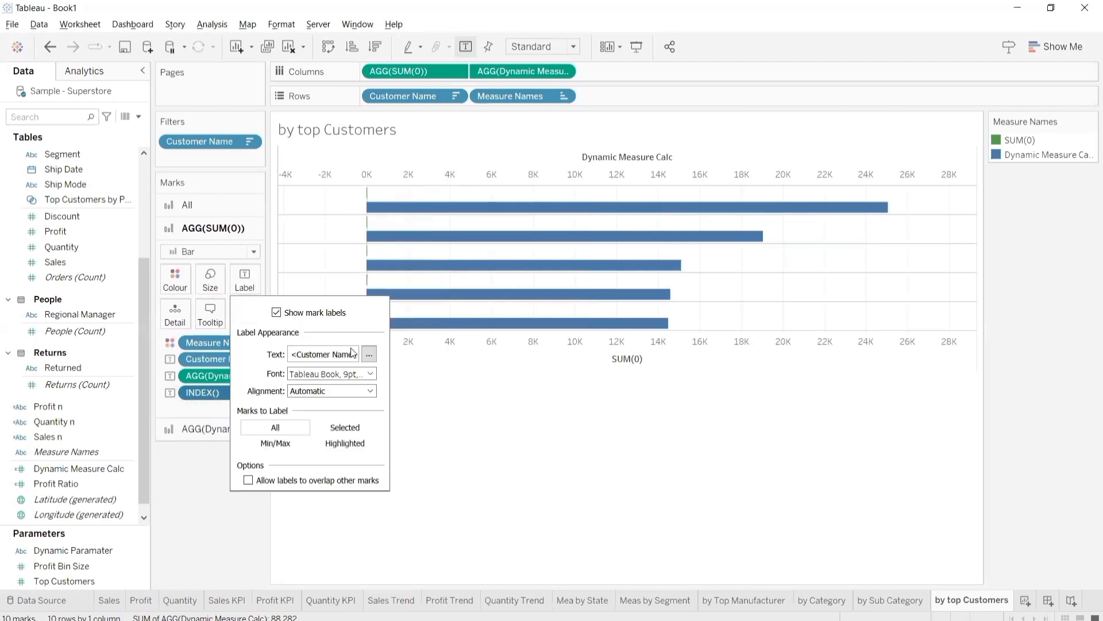
pyautogui.click(369, 354)
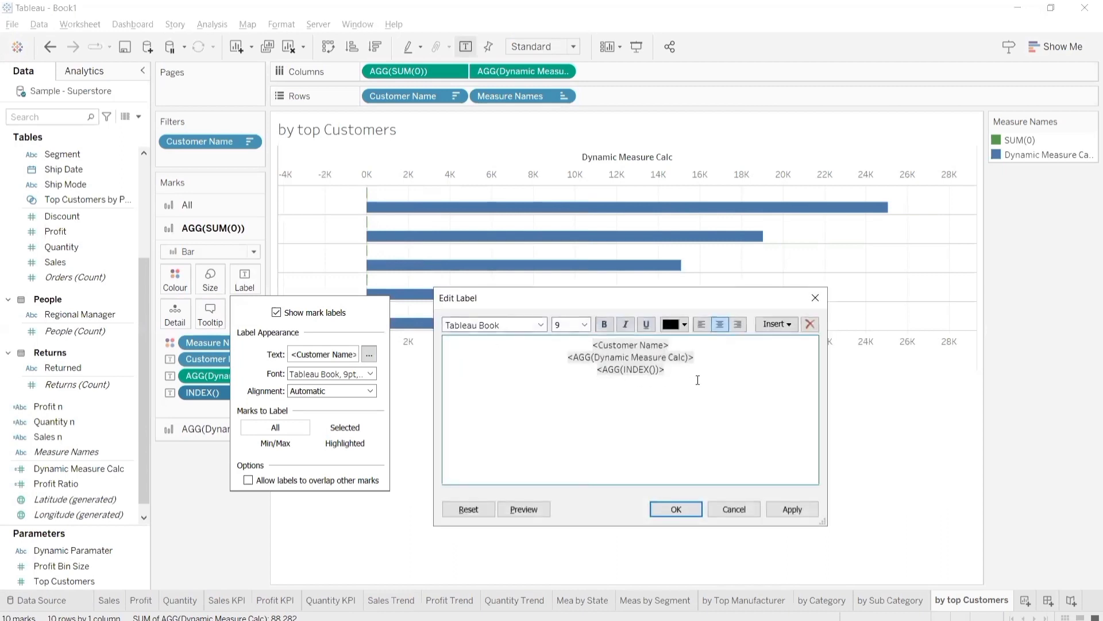
pyautogui.moveTo(665, 371); pyautogui.dragTo(585, 373)
pyautogui.hotkey('ctrl', 'c')
pyautogui.press('BackSpace')
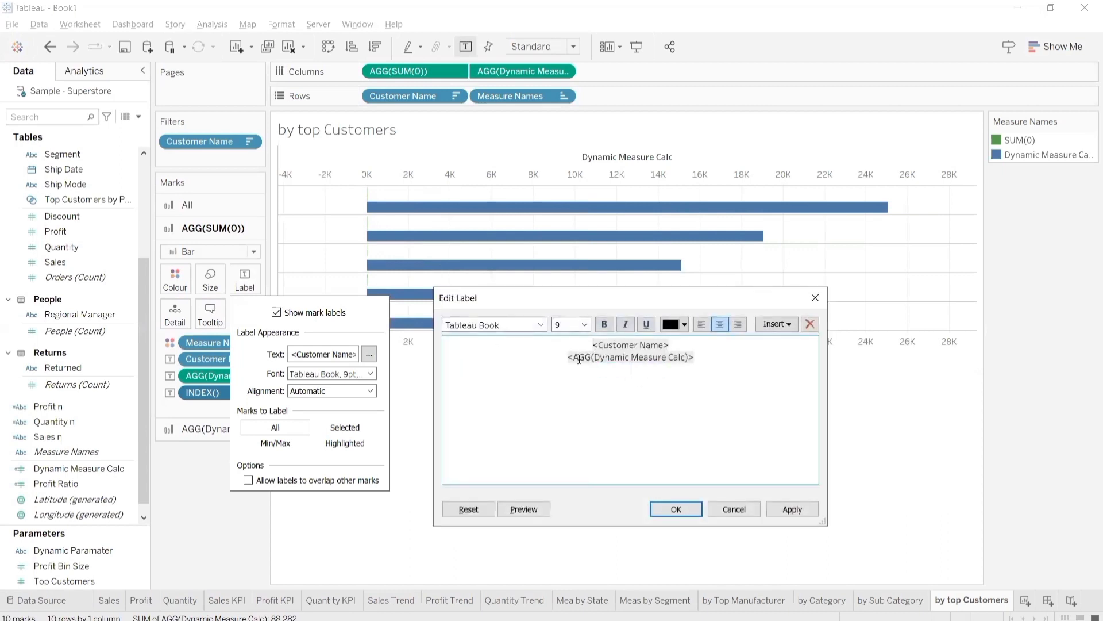
pyautogui.click(536, 339)
pyautogui.hotkey('ctrl', 'v')
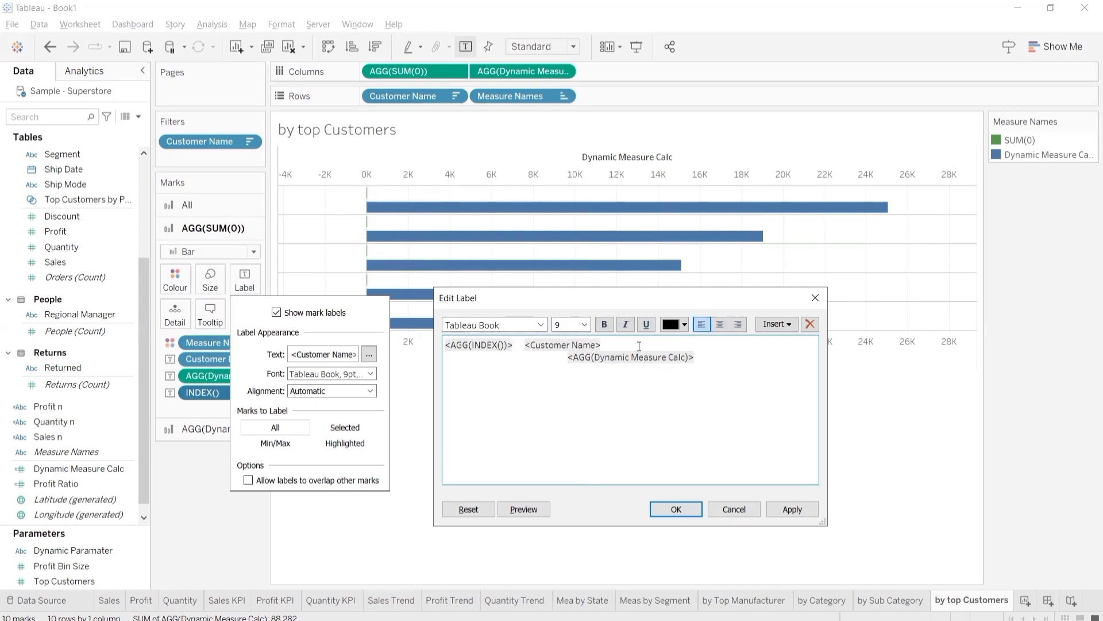
pyautogui.press('Delete')
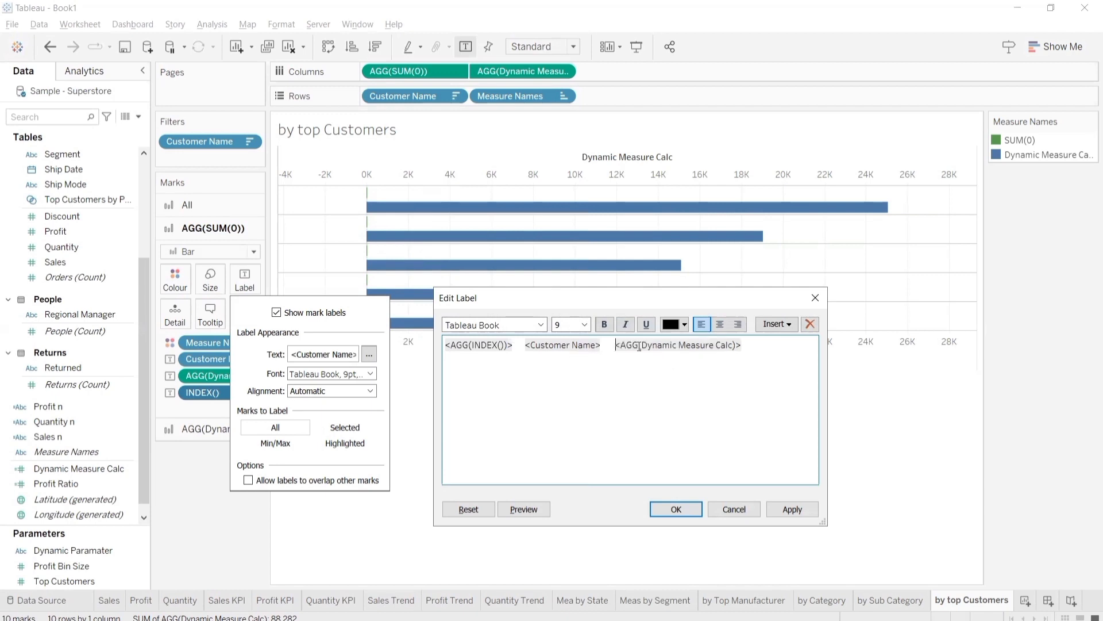
pyautogui.click(786, 509)
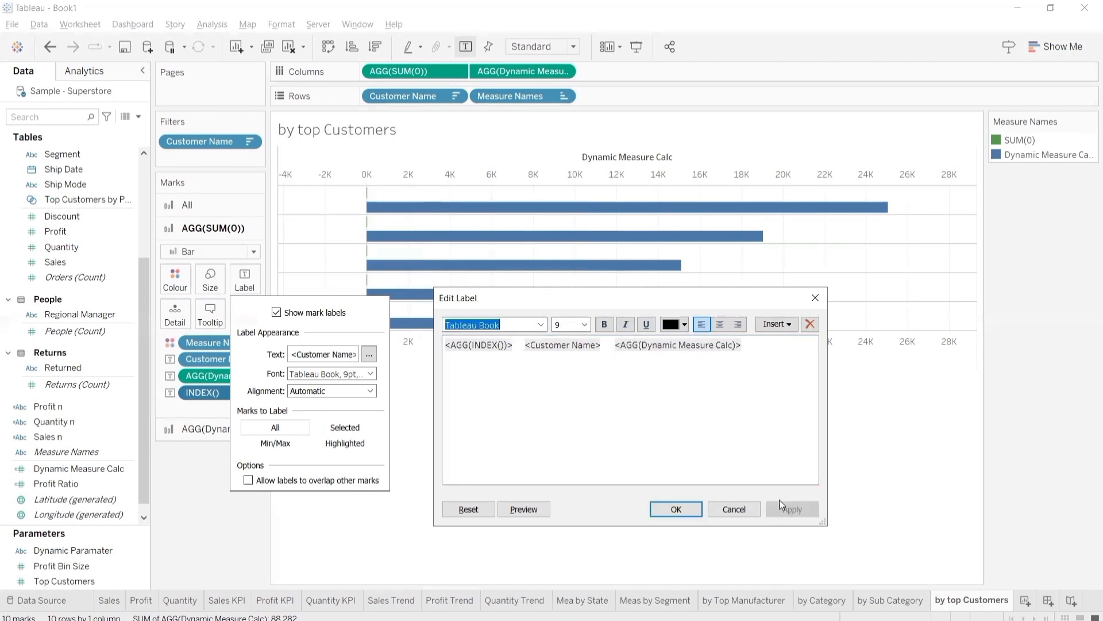
pyautogui.click(687, 511)
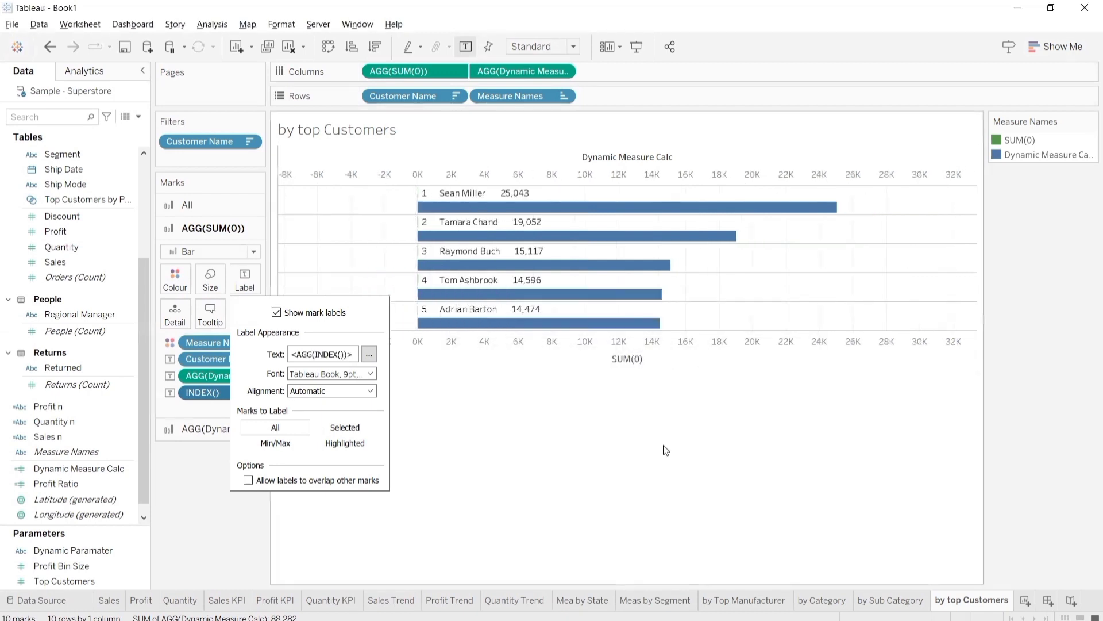
# - Set the Dynamic Measure Calc axis range to a fixed start of 0 and an automatic end
pyautogui.rightClick(522, 174)
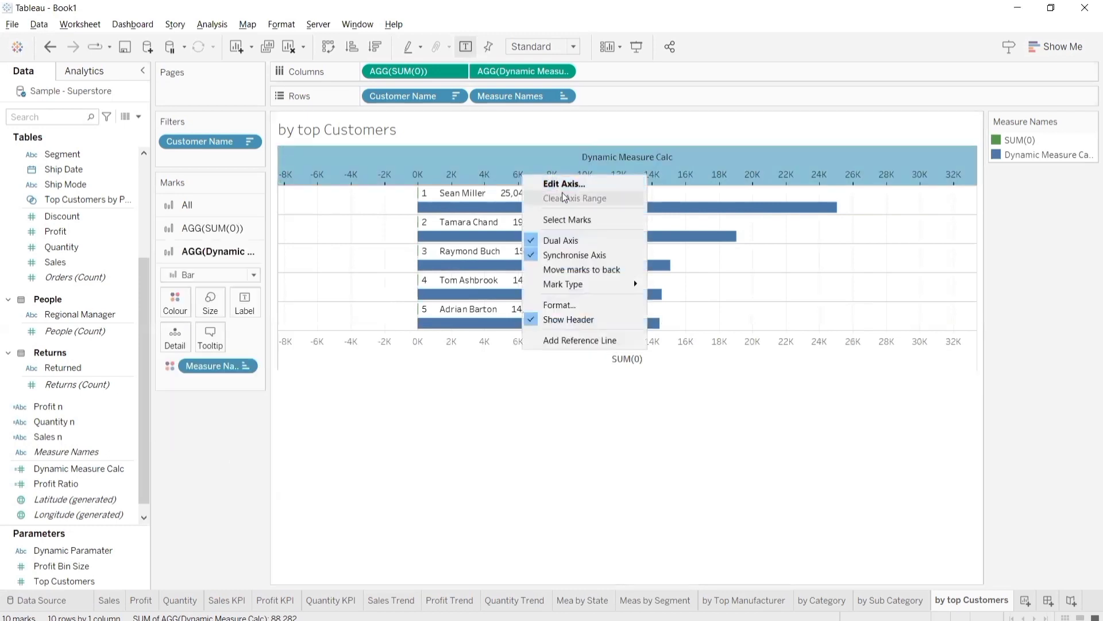
pyautogui.click(575, 184)
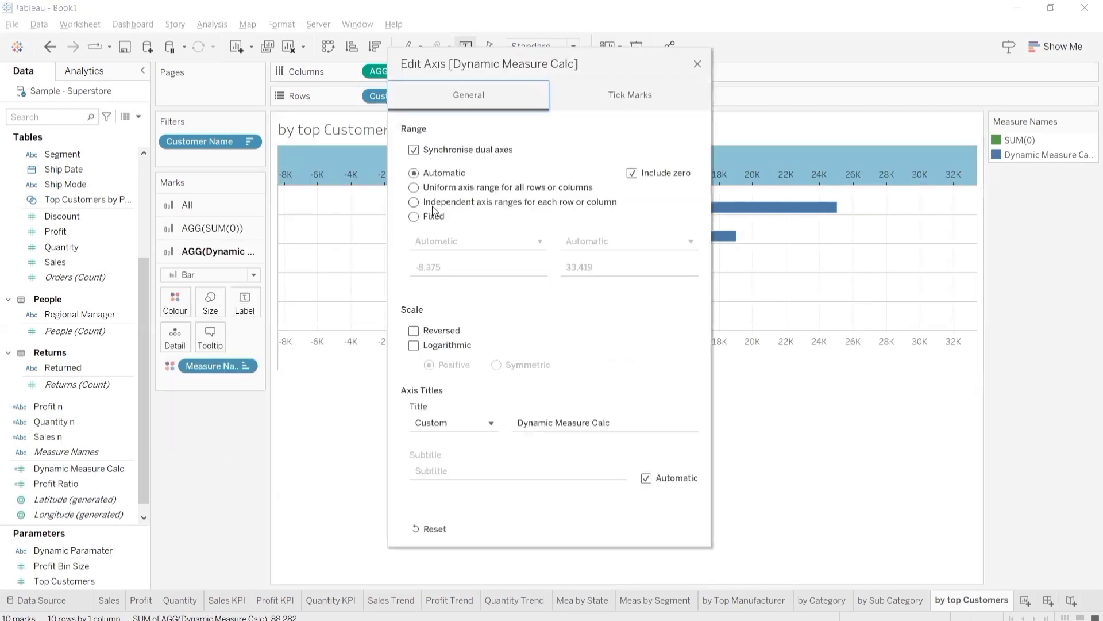
pyautogui.click(413, 216)
pyautogui.moveTo(453, 267); pyautogui.dragTo(405, 268)
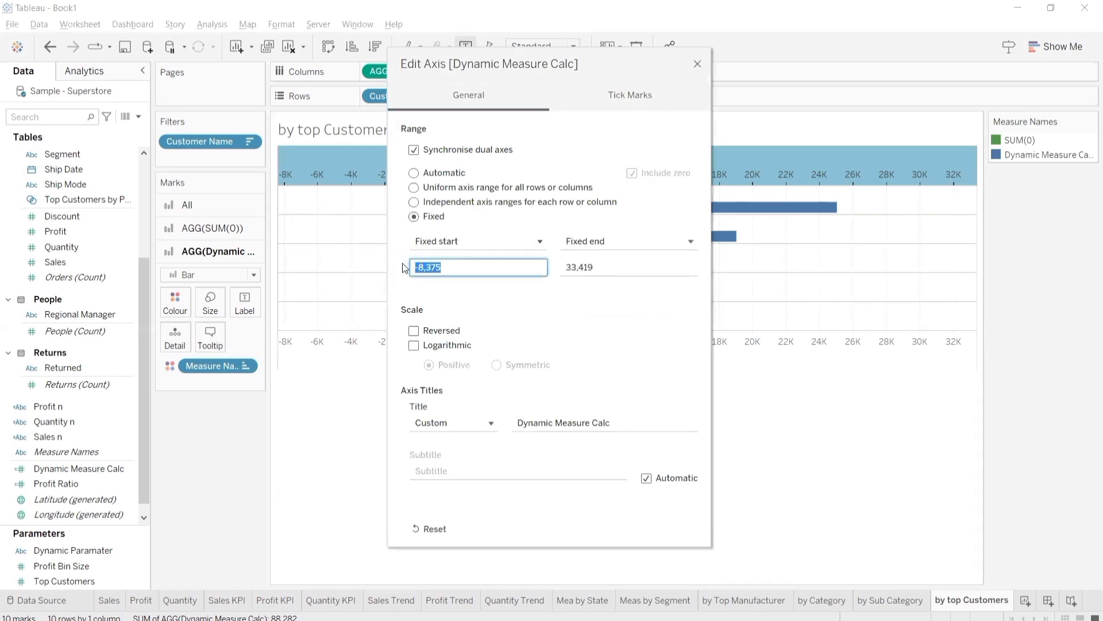
pyautogui.write('0')
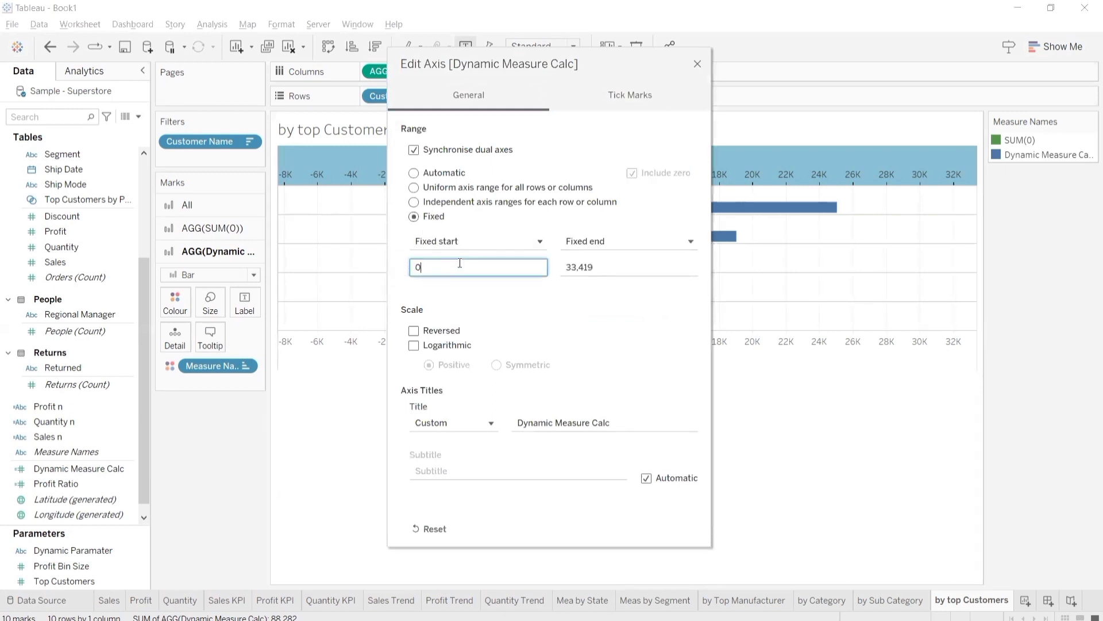
pyautogui.click(594, 242)
pyautogui.click(603, 262)
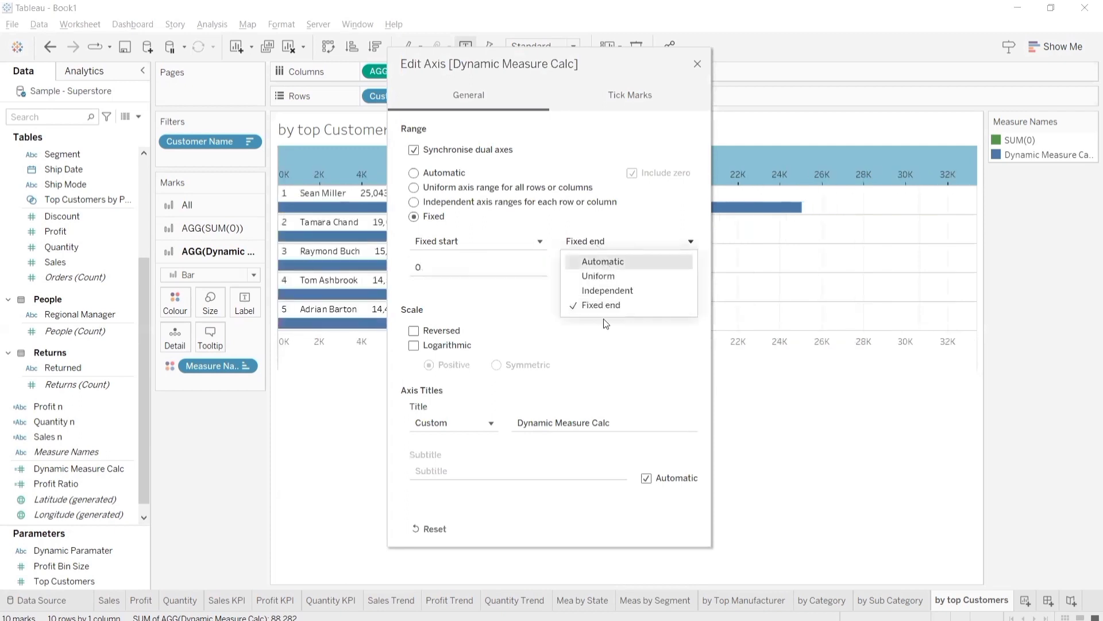
pyautogui.click(698, 64)
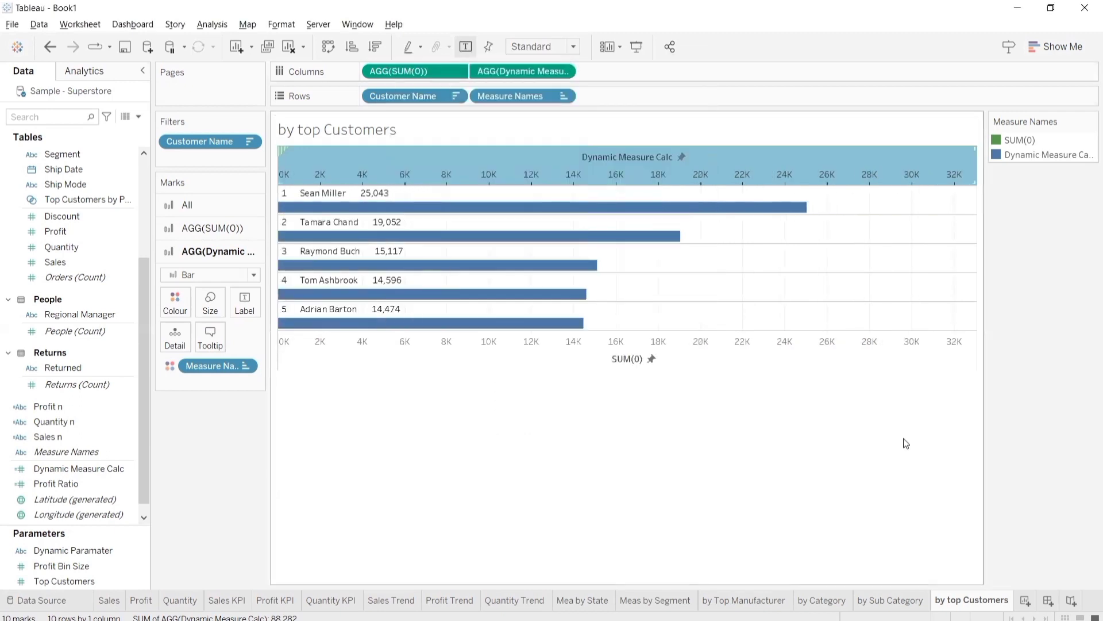
# - Give the Dynamic Measure Calc bars a red border and fit the customers chart to Entire View
pyautogui.click(175, 302)
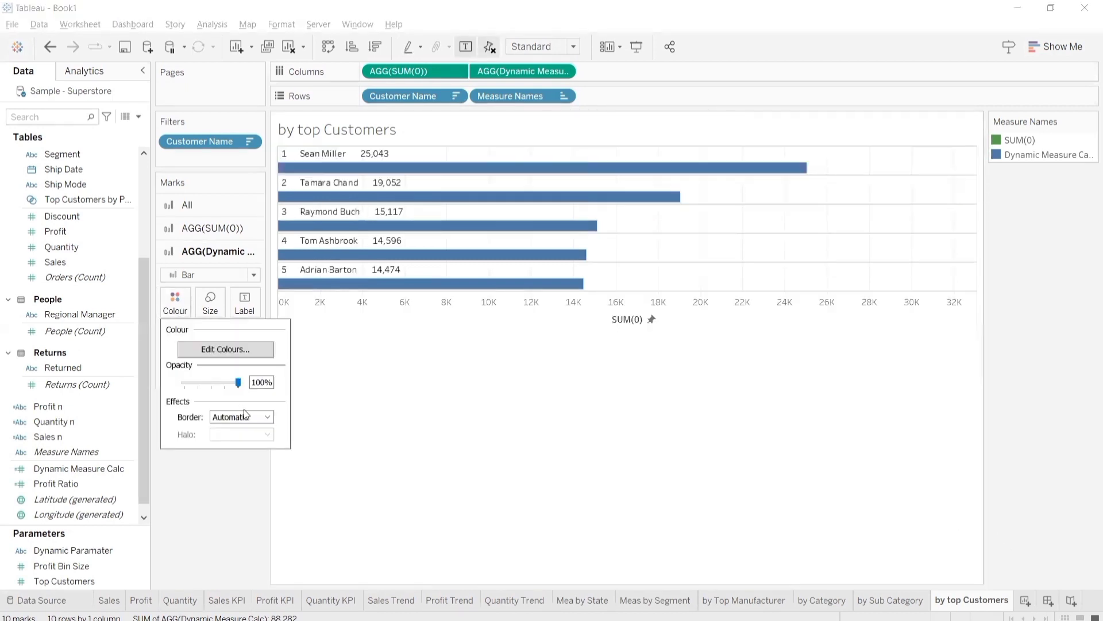
pyautogui.click(241, 416)
pyautogui.click(220, 538)
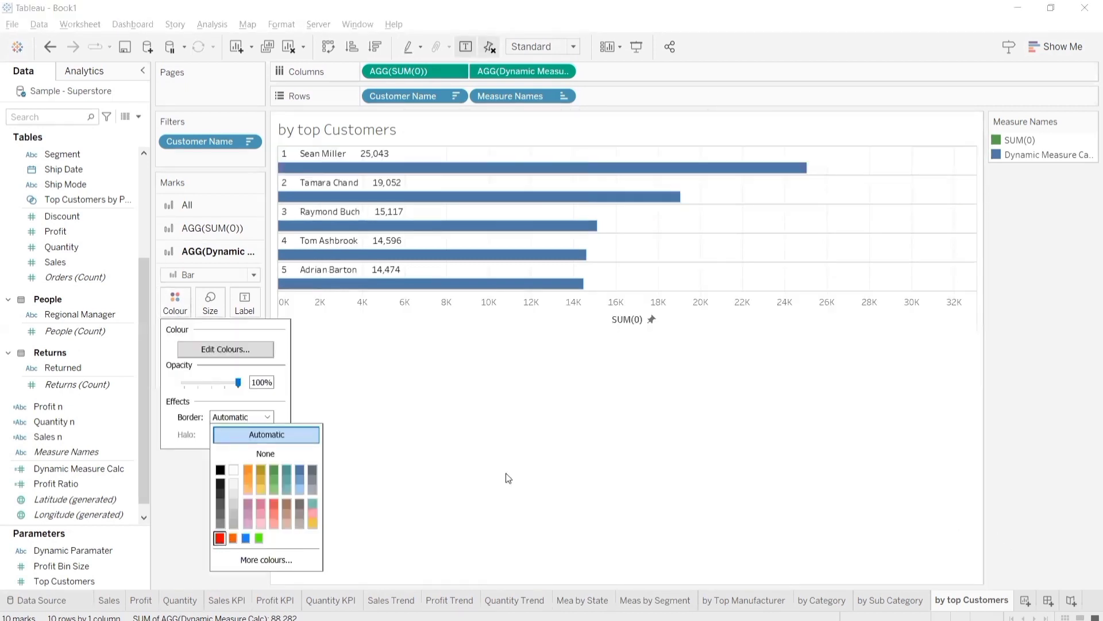
pyautogui.click(524, 467)
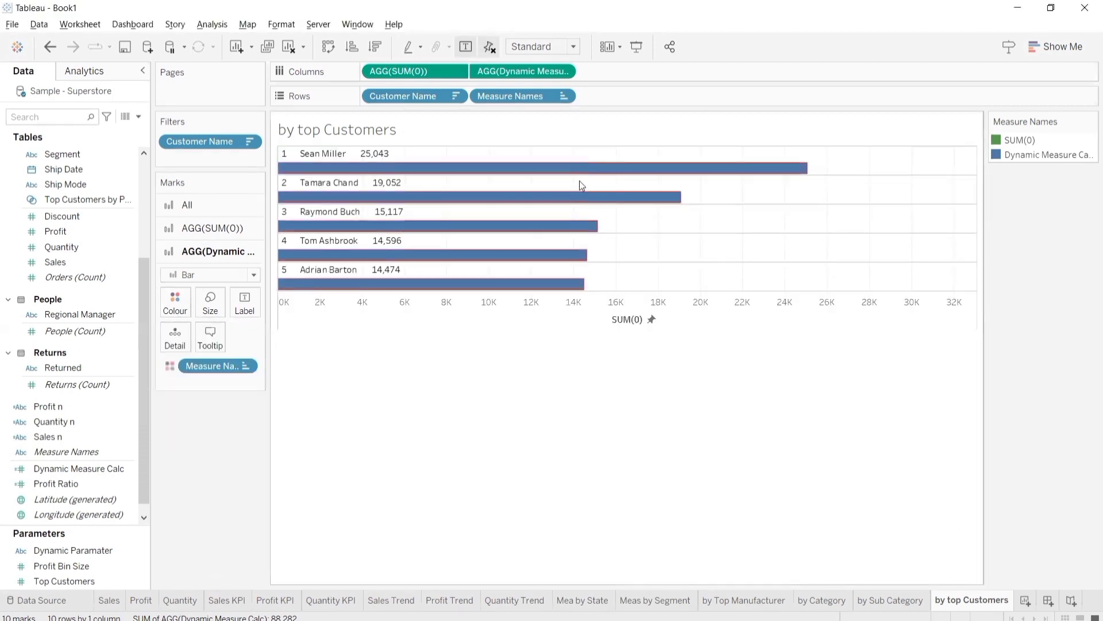
pyautogui.click(534, 48)
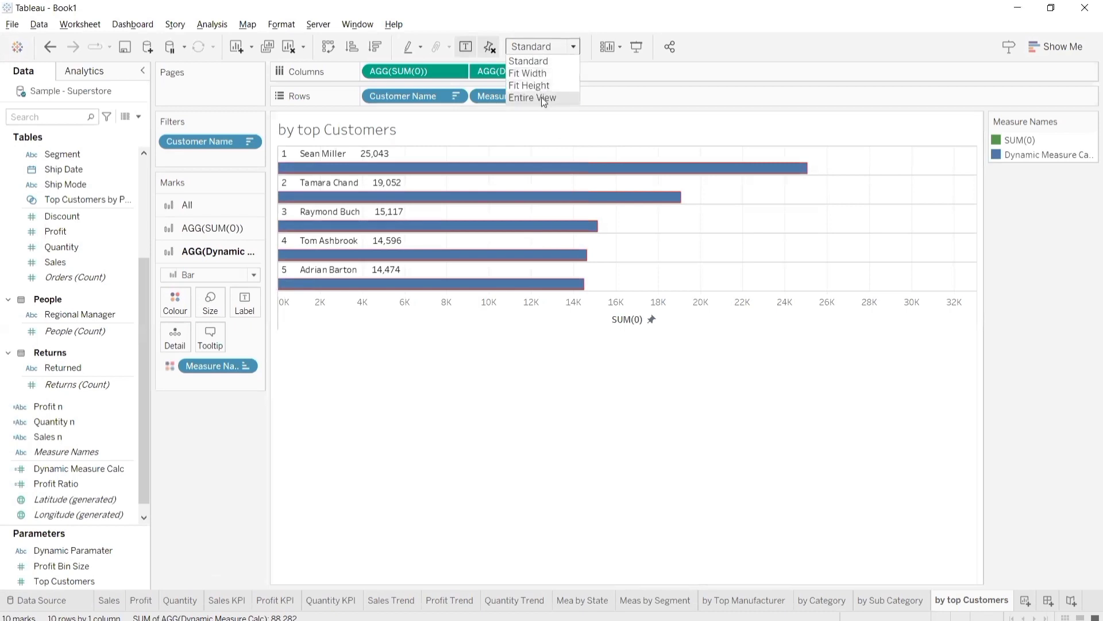
pyautogui.click(543, 99)
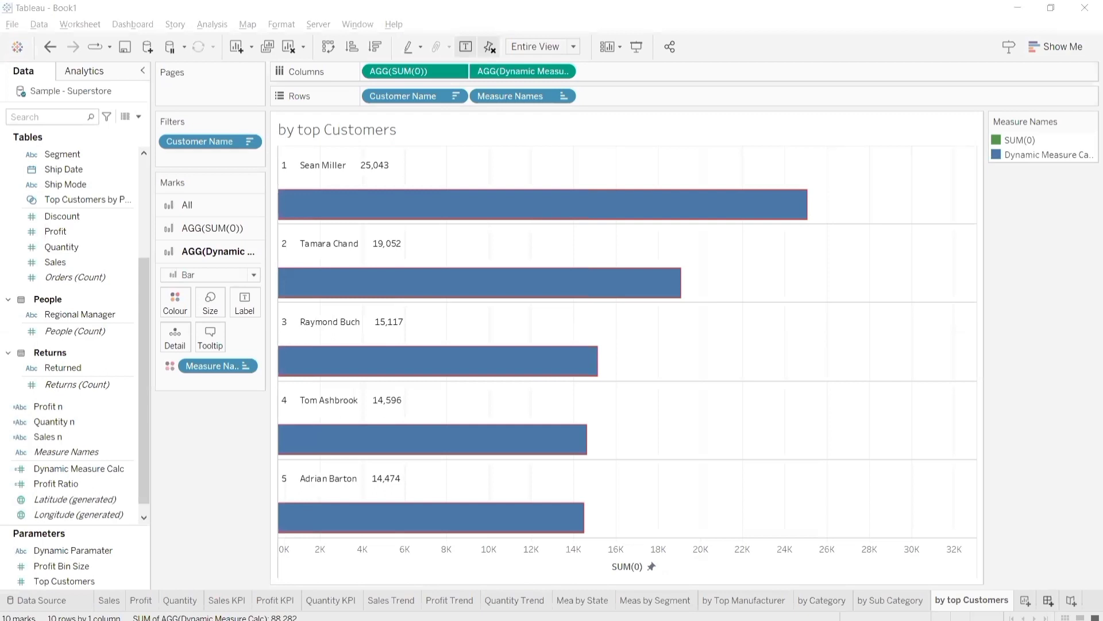
# - Create a new dashboard and rename it Super Dashboard
pyautogui.click(1048, 600)
pyautogui.doubleClick(1008, 597)
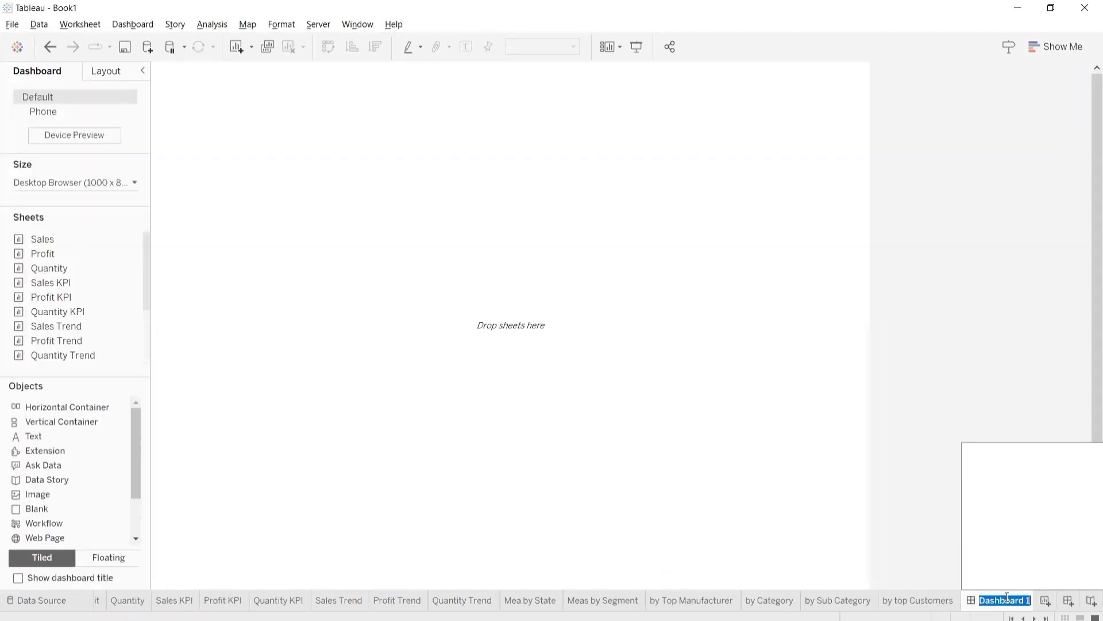
pyautogui.write('Super Dashboard')
pyautogui.press('Return')
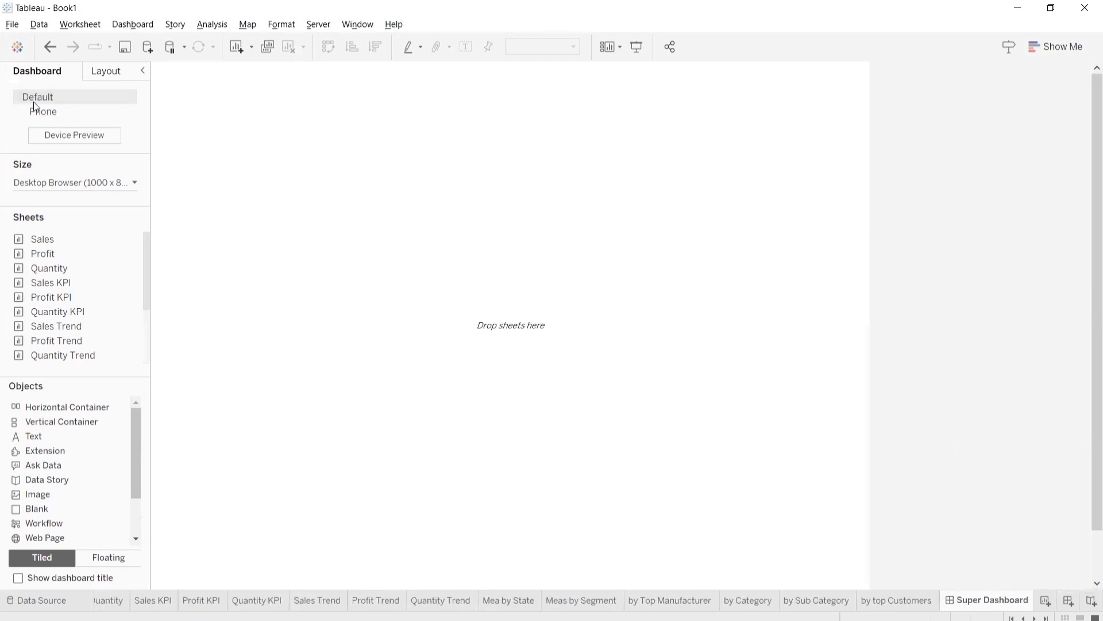
pyautogui.click(601, 131)
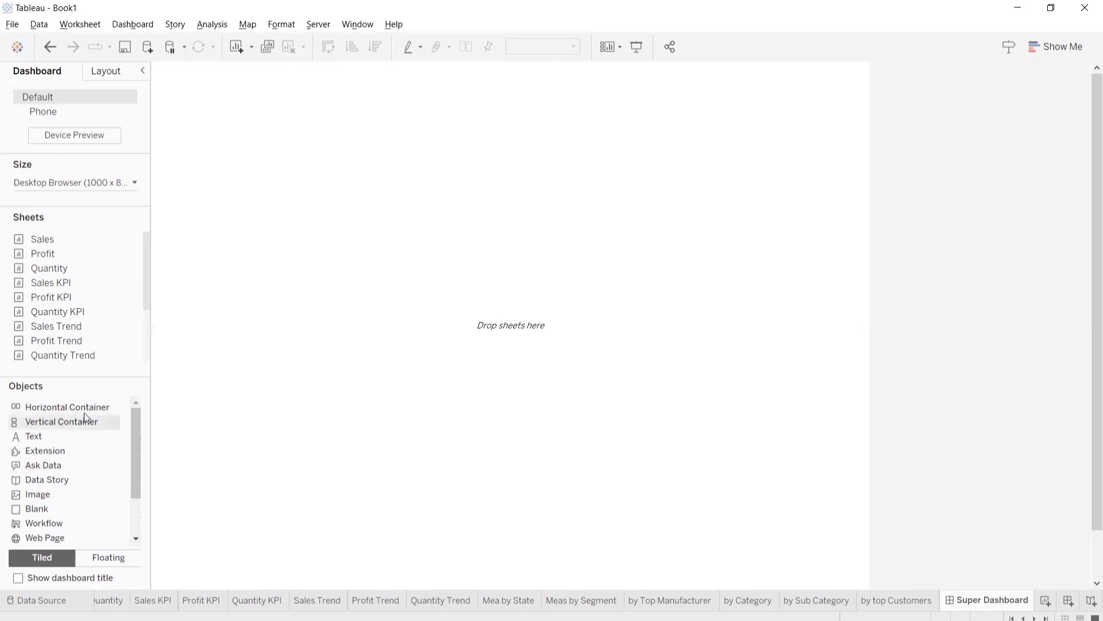
# - Set the dashboard to a fixed custom size of 1300 x 700 px and place a vertical container across it
pyautogui.moveTo(84, 417); pyautogui.dragTo(358, 204)
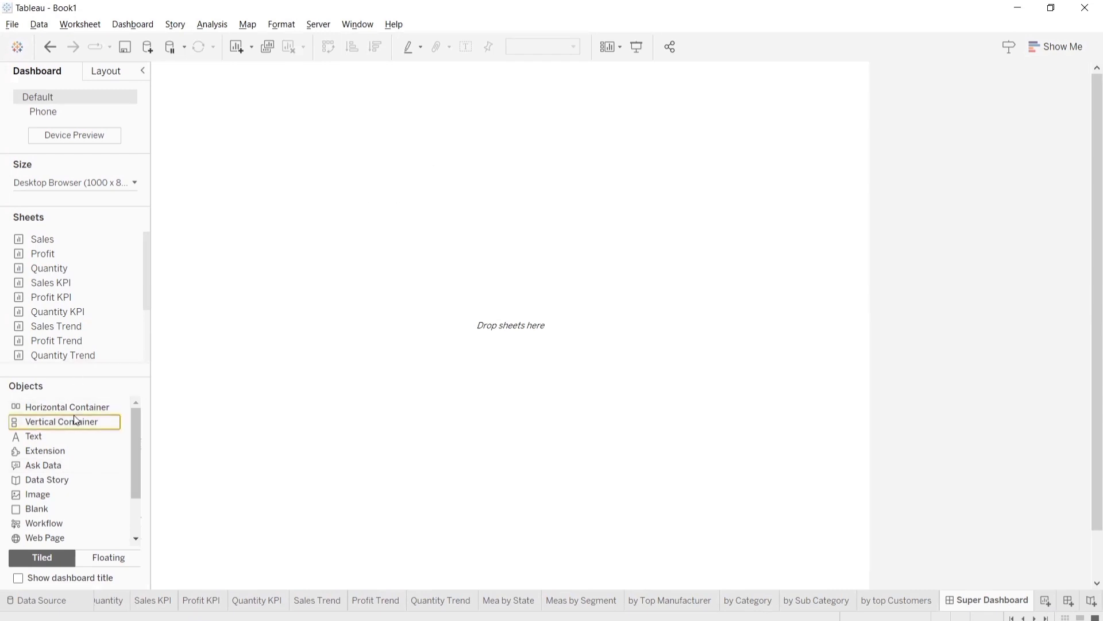
pyautogui.moveTo(73, 421); pyautogui.dragTo(414, 214)
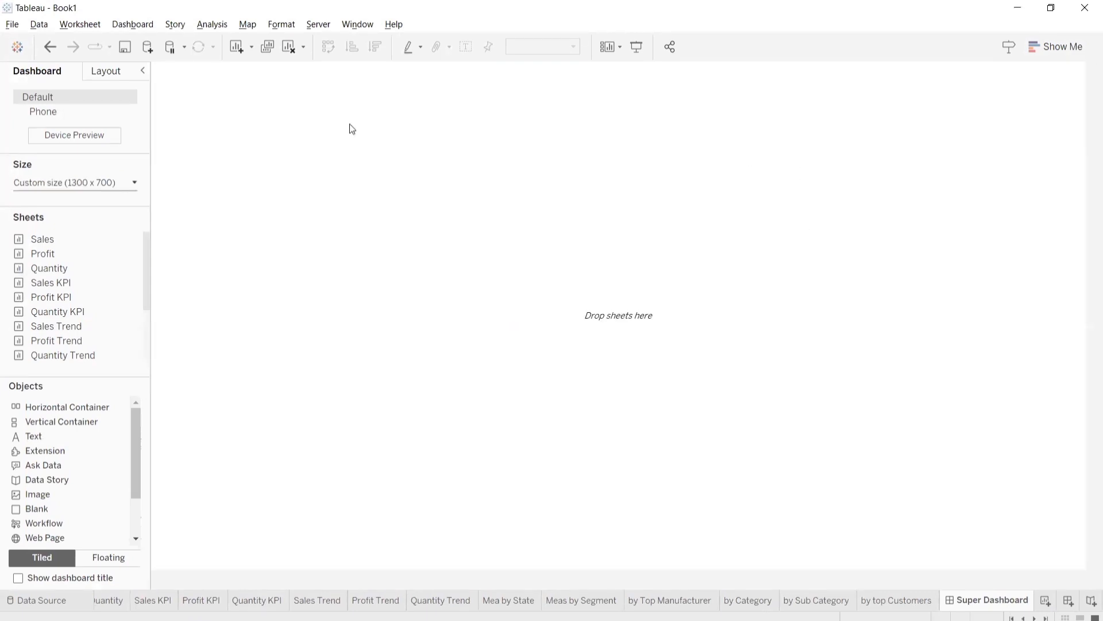
pyautogui.click(72, 182)
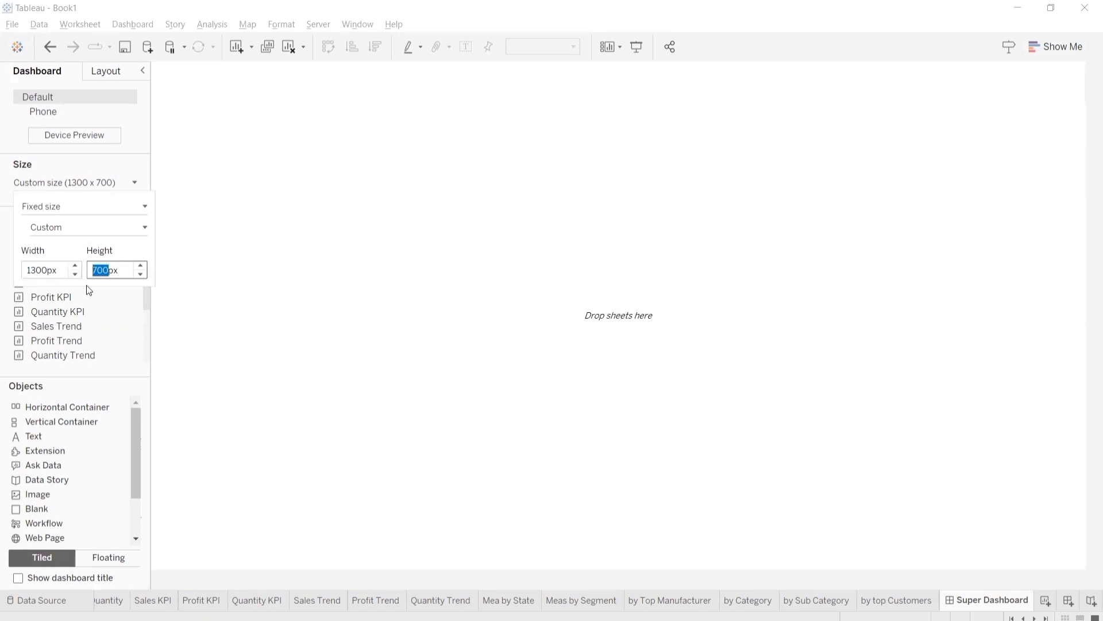
pyautogui.click(646, 306)
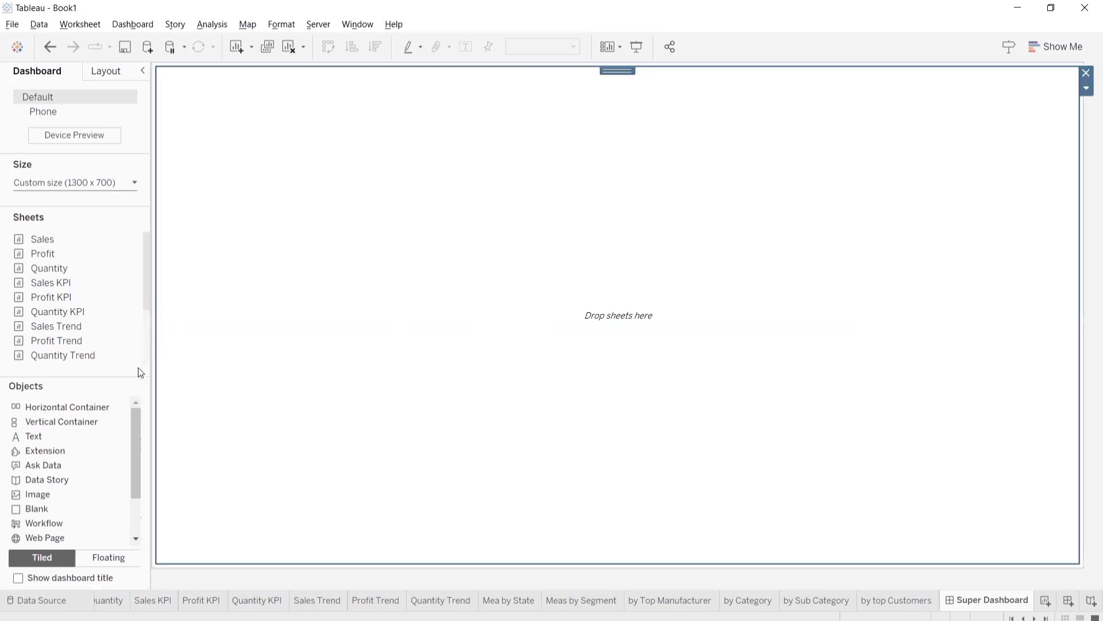
# - Add a horizontal container to the dashboard and place a text object in it reading "Dynamic Superstore over view Dashboard"
pyautogui.click(72, 409)
pyautogui.moveTo(72, 410); pyautogui.dragTo(401, 168)
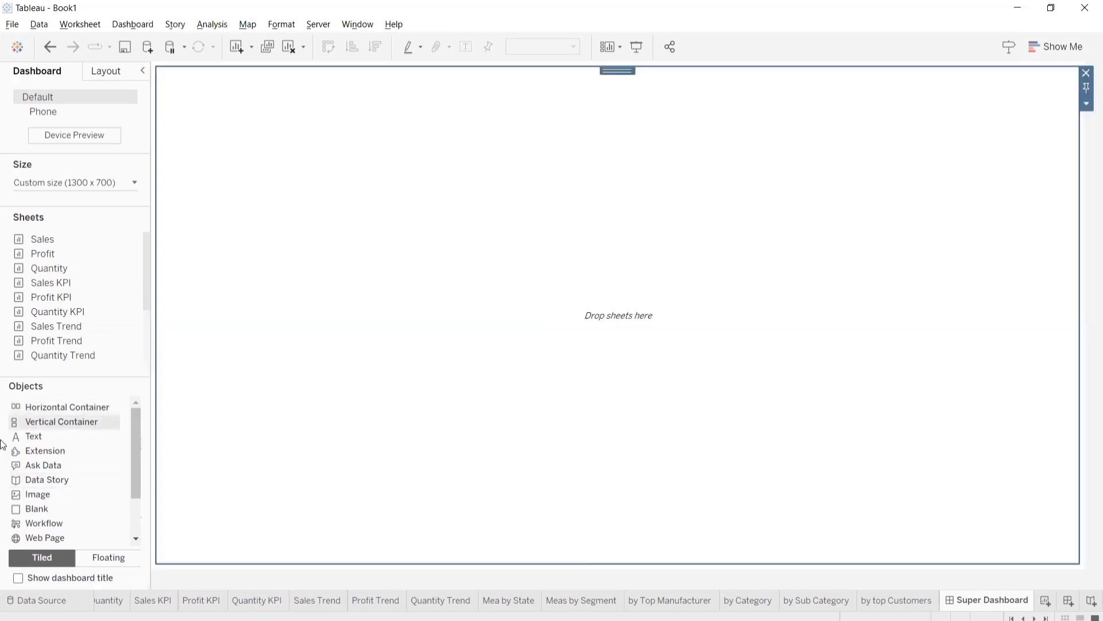
pyautogui.moveTo(48, 436); pyautogui.dragTo(531, 213)
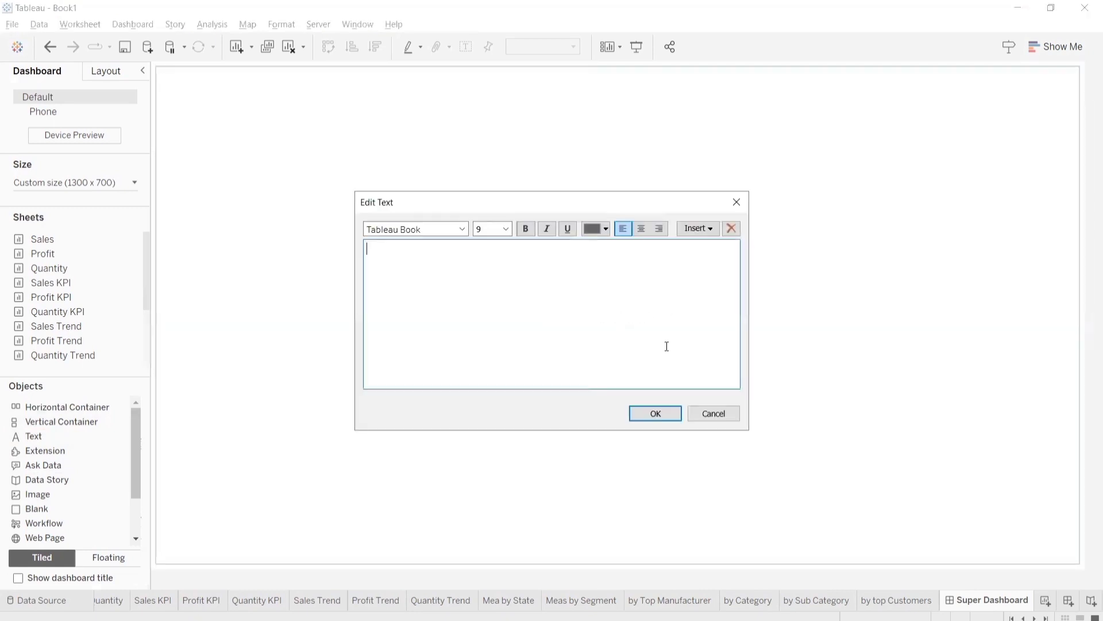
pyautogui.write('Dynamic Superstore over view')
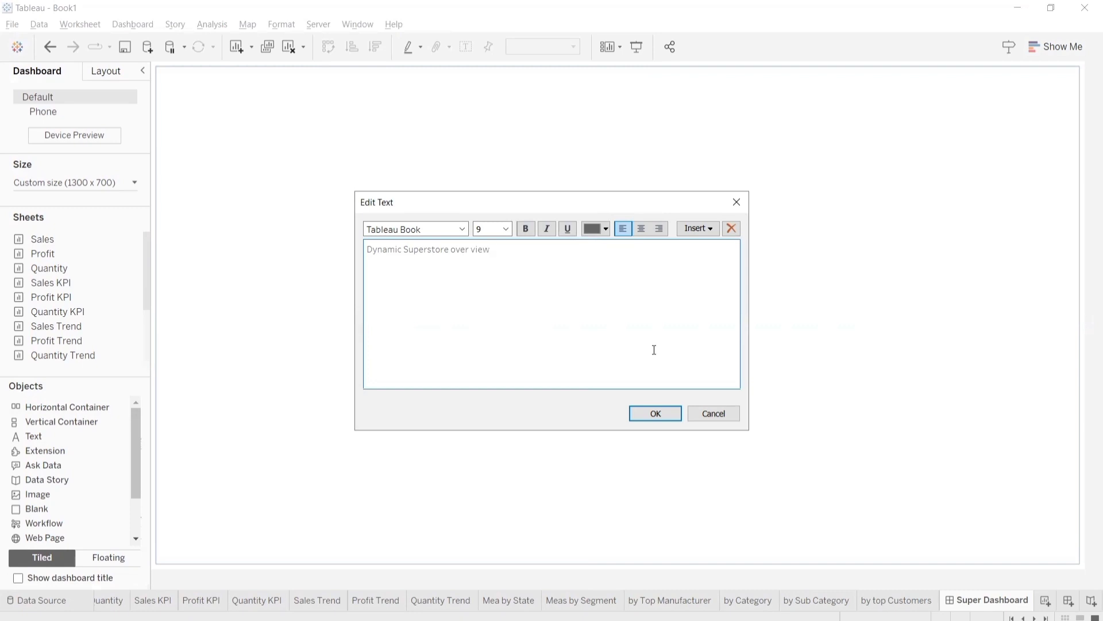
pyautogui.write(' Dashboard')
# - Format the whole dashboard title text in red, size 28, with the Tableau Medium font, and apply it
pyautogui.hotkey('ctrl', 'a')
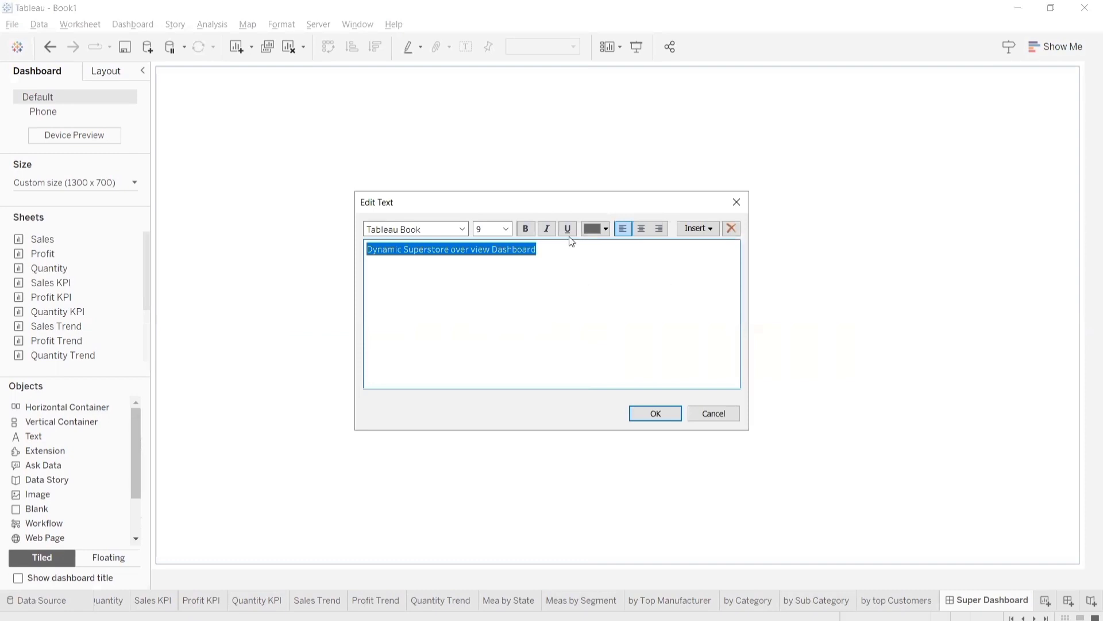
pyautogui.click(598, 229)
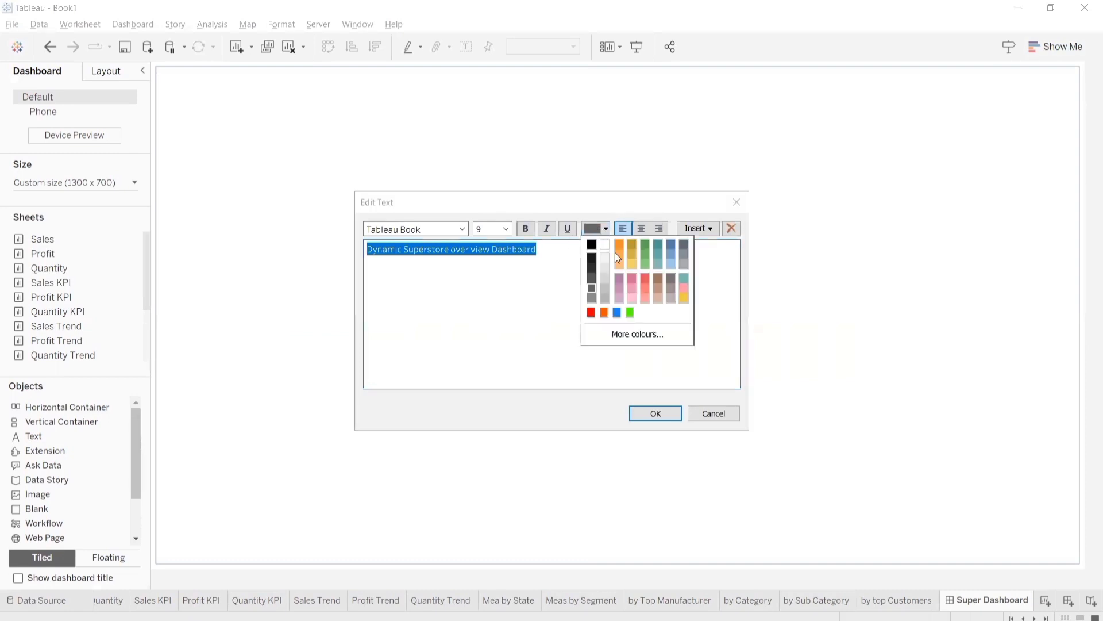
pyautogui.click(592, 314)
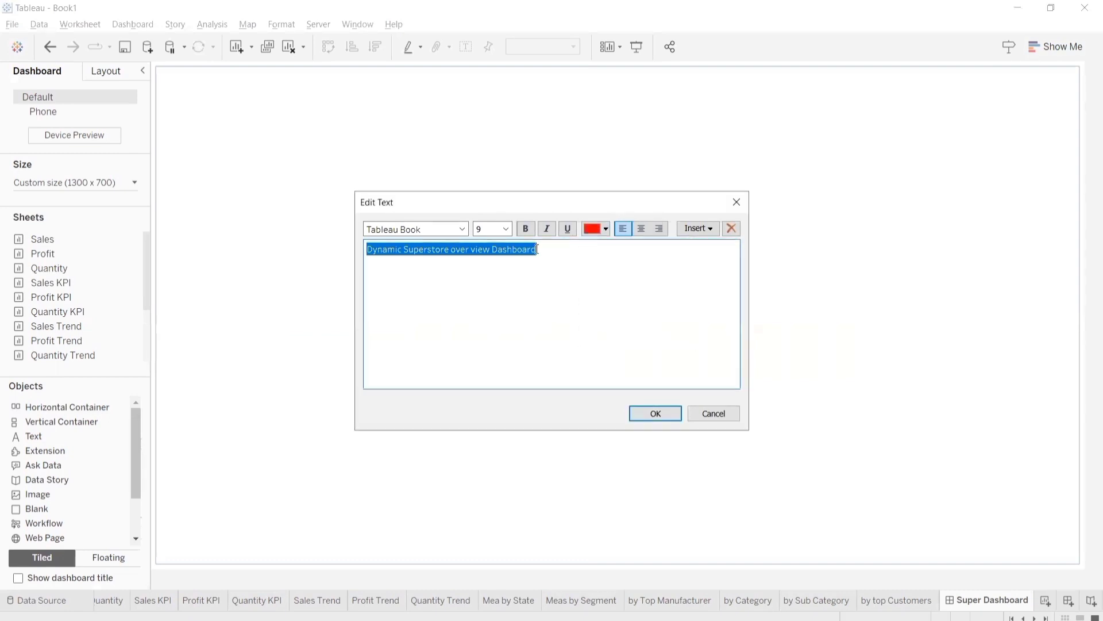
pyautogui.click(506, 229)
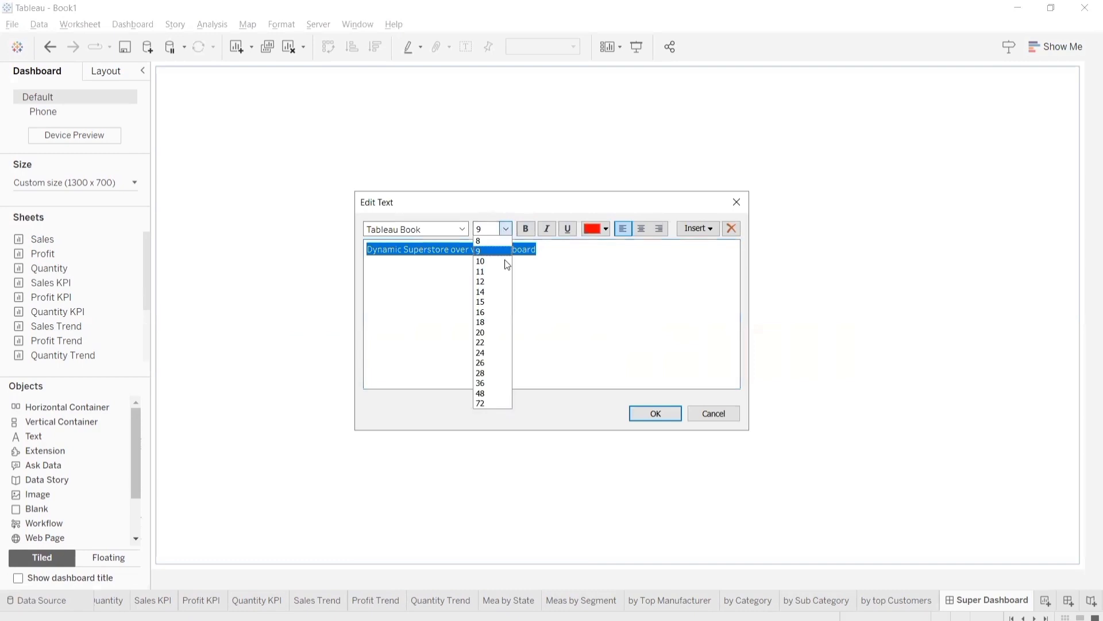
pyautogui.click(493, 373)
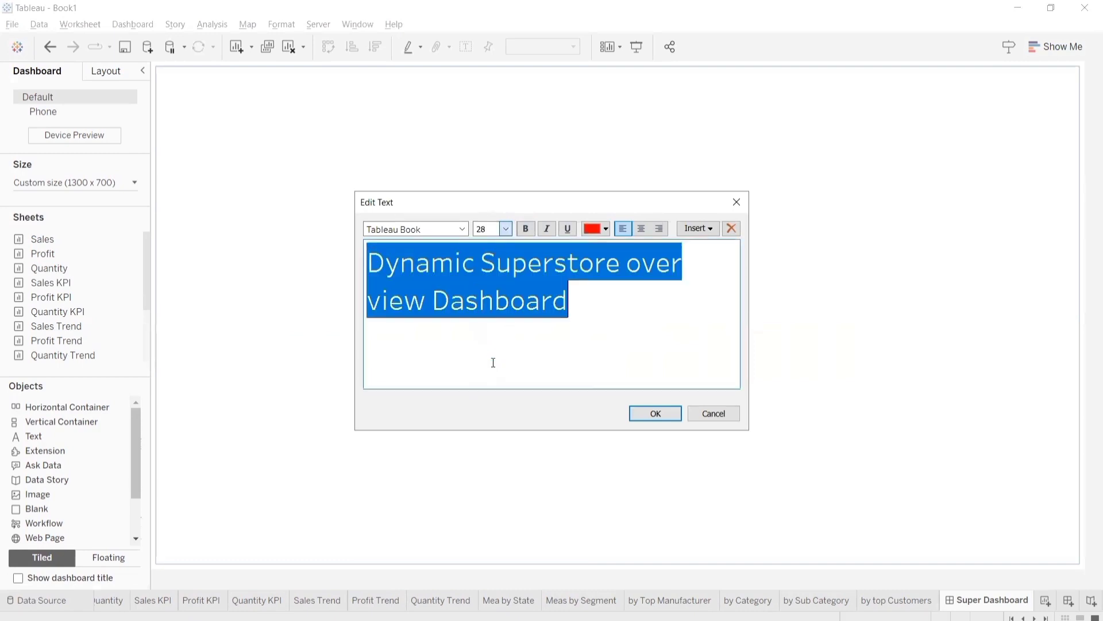
pyautogui.click(463, 230)
pyautogui.click(442, 288)
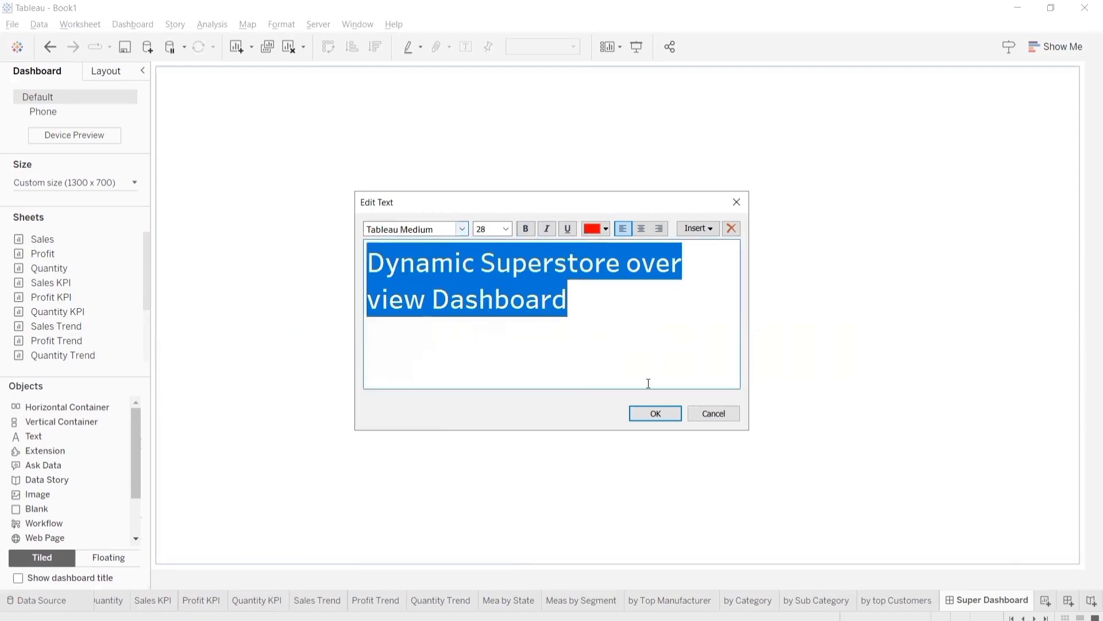
pyautogui.click(655, 414)
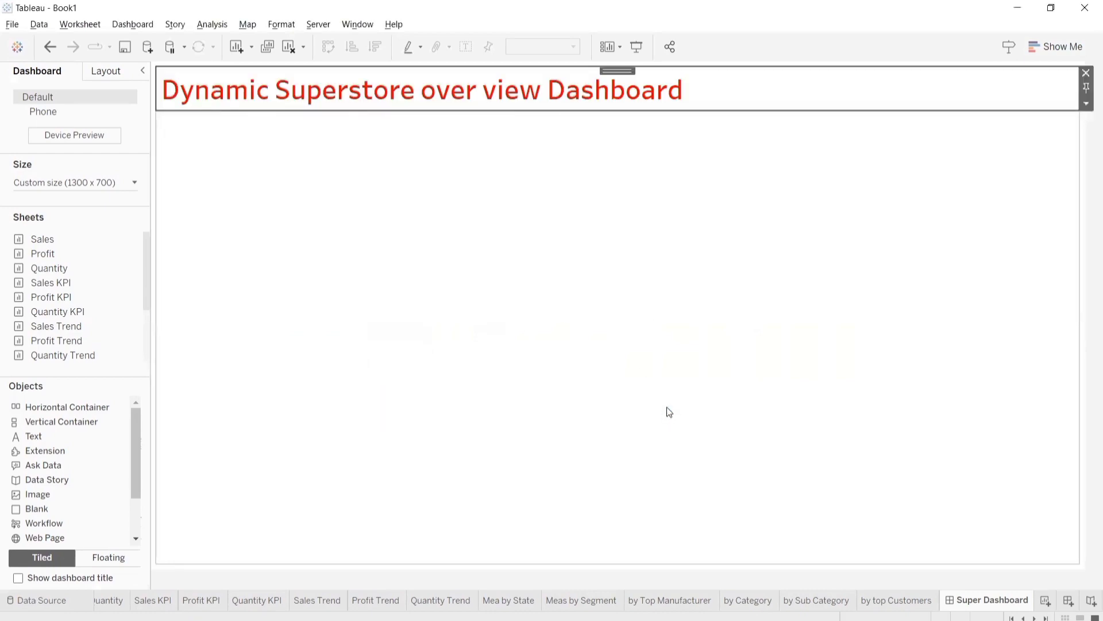
pyautogui.click(677, 260)
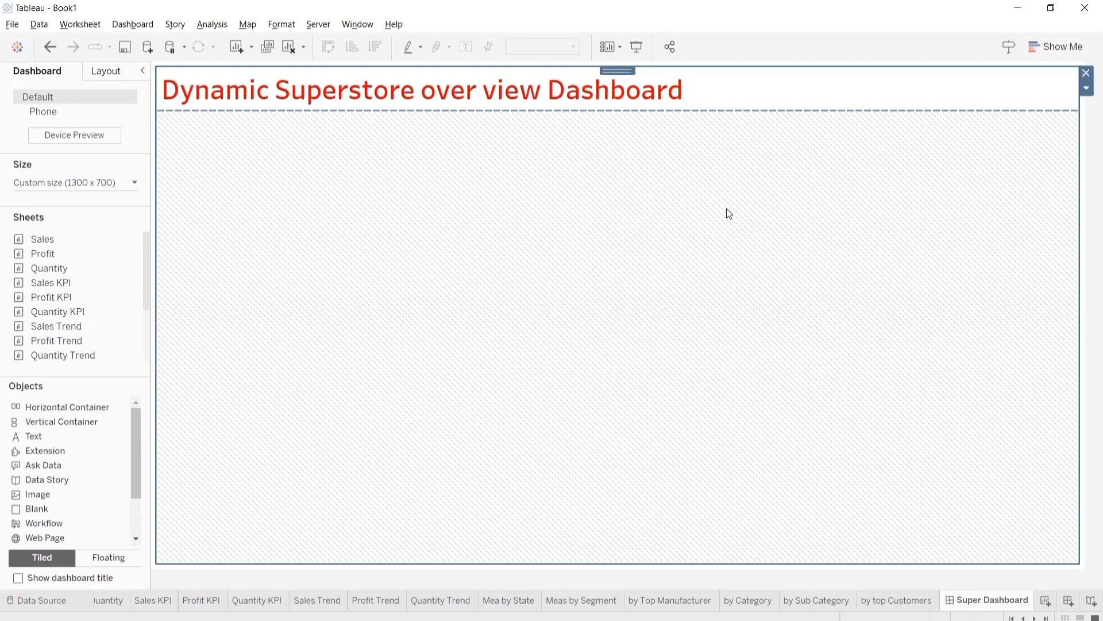
# - Recolour the entire dashboard title text to the brown-orange #aa5500
pyautogui.doubleClick(661, 90)
pyautogui.moveTo(603, 305); pyautogui.dragTo(366, 262)
pyautogui.click(605, 230)
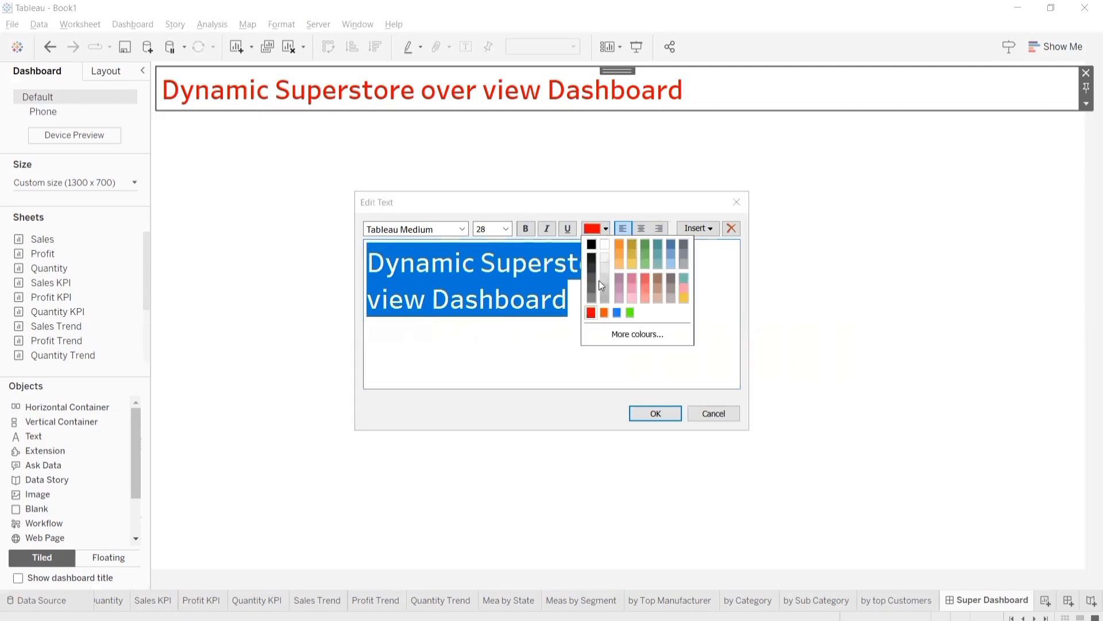
pyautogui.click(634, 337)
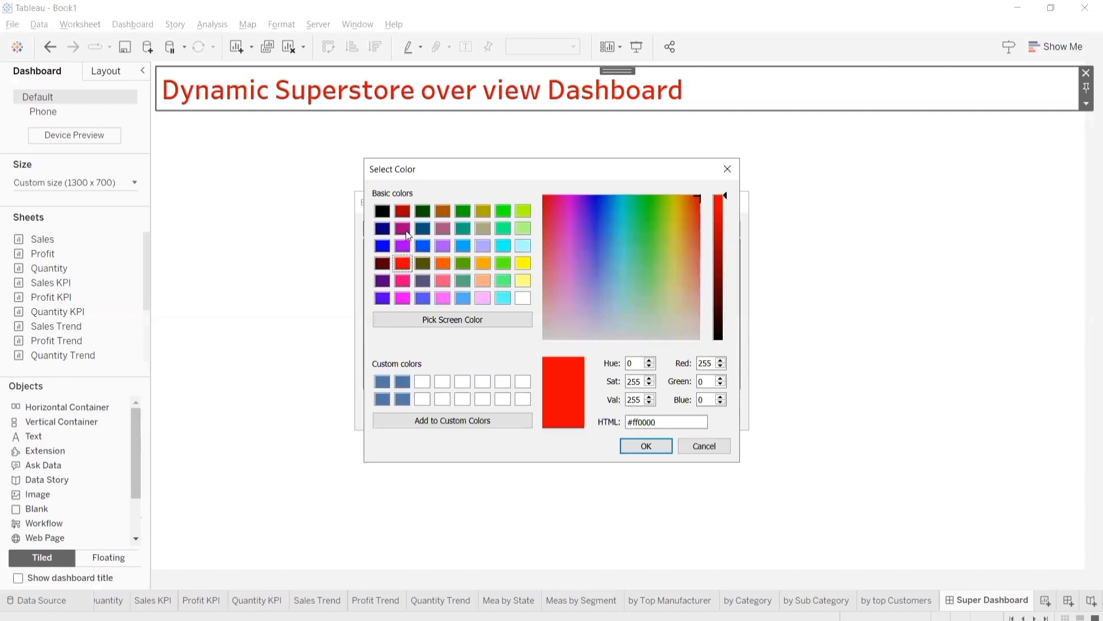
pyautogui.click(447, 213)
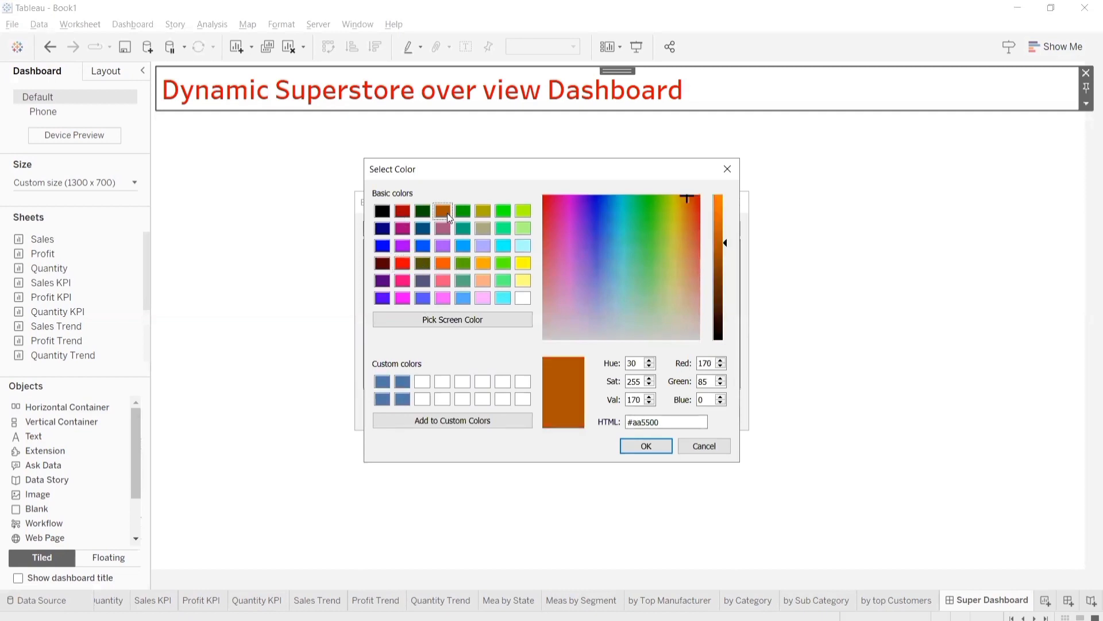
pyautogui.click(647, 446)
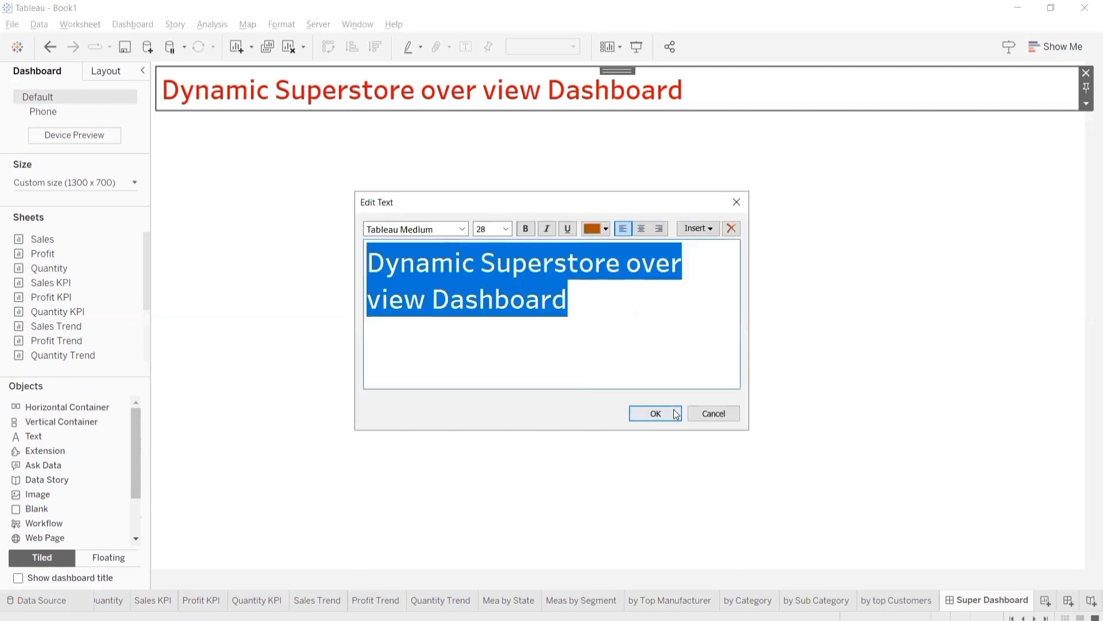
pyautogui.click(654, 410)
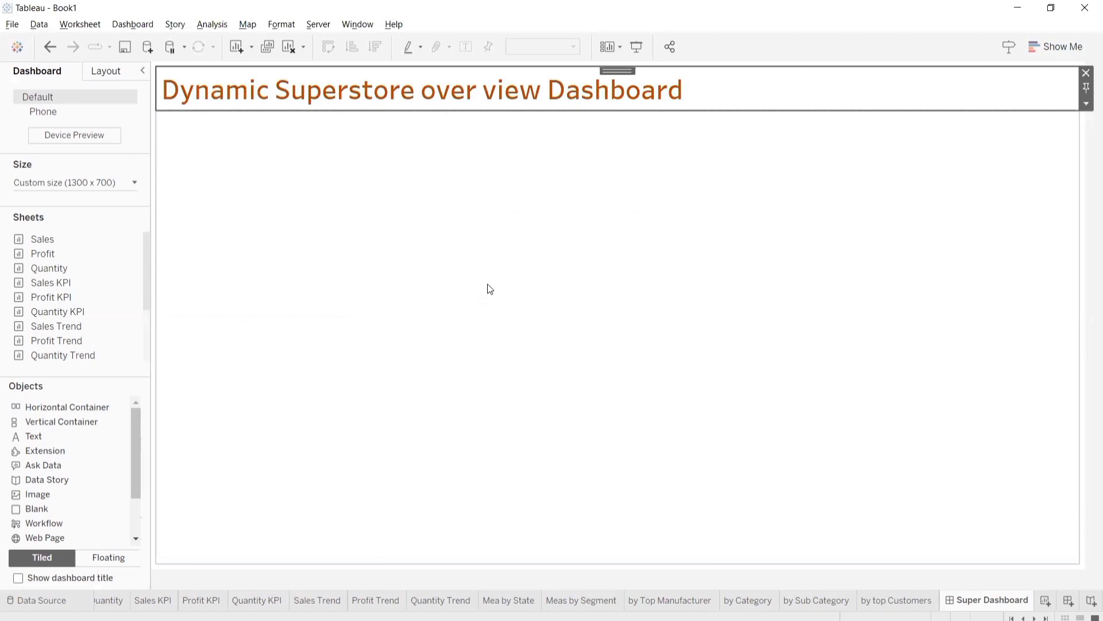
# - Add an empty container beside the title text and another below the title row, and shorten the title row
pyautogui.moveTo(727, 84); pyautogui.dragTo(944, 98)
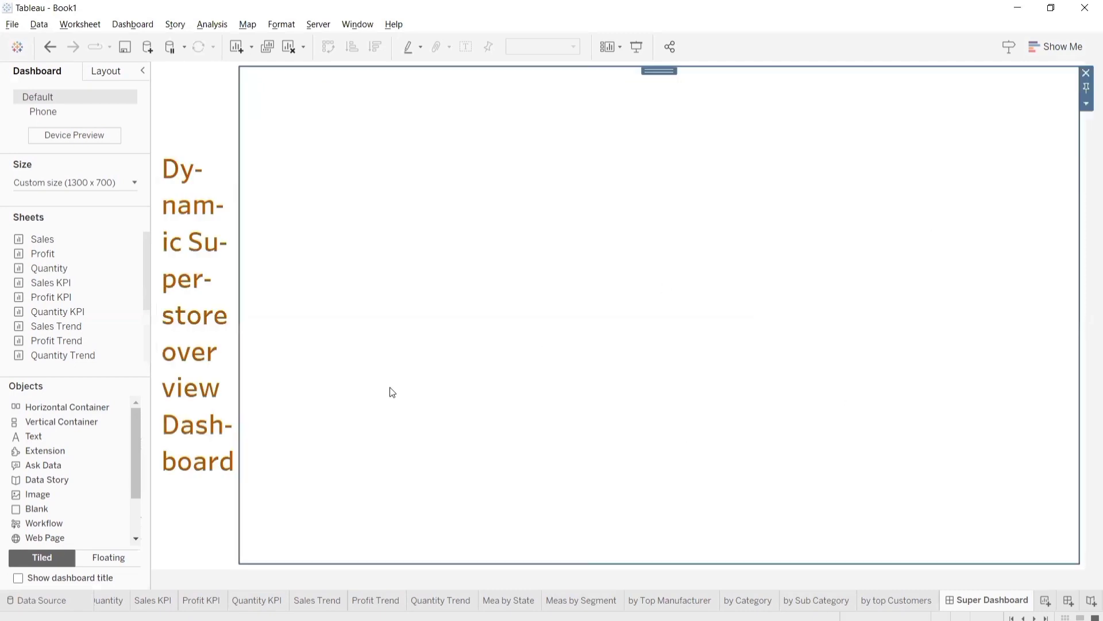
pyautogui.moveTo(240, 327); pyautogui.dragTo(609, 281)
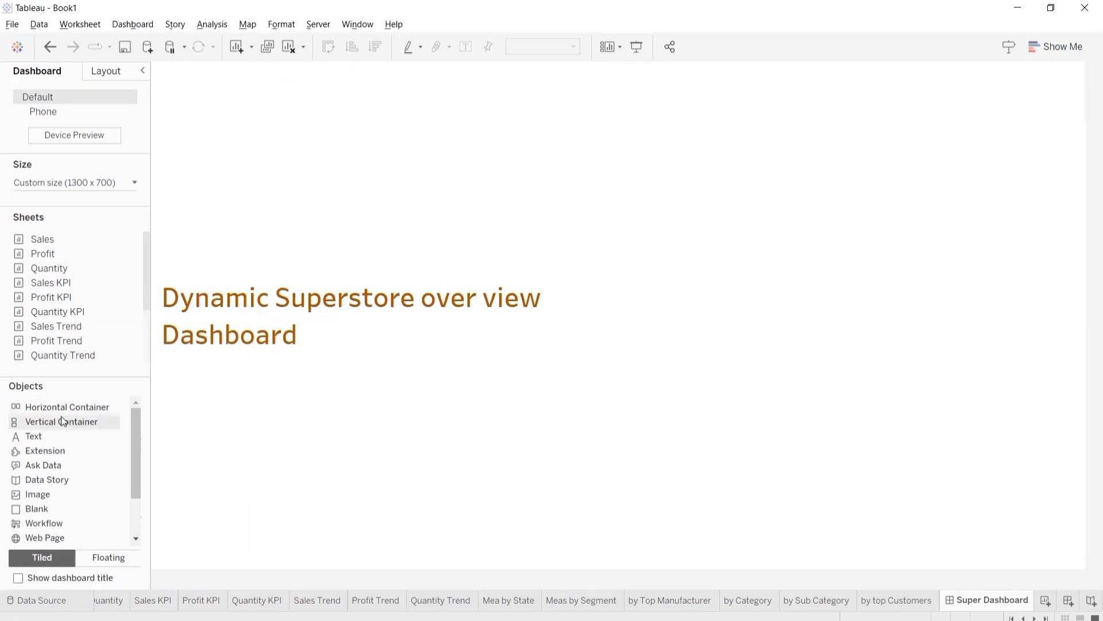
pyautogui.moveTo(252, 474); pyautogui.dragTo(586, 550)
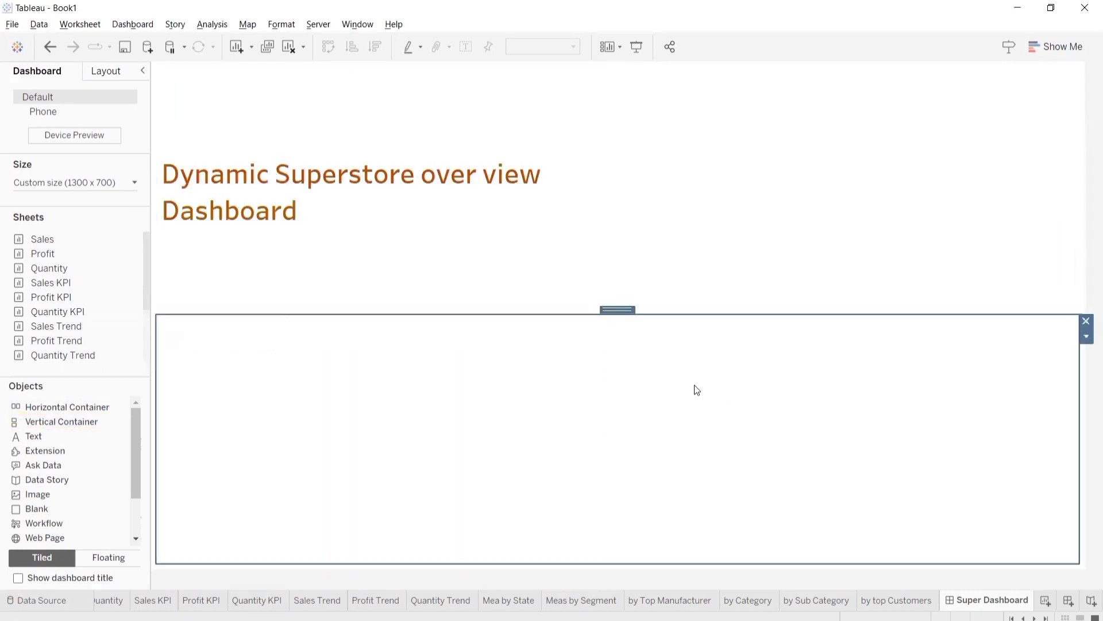
pyautogui.moveTo(657, 314); pyautogui.dragTo(655, 155)
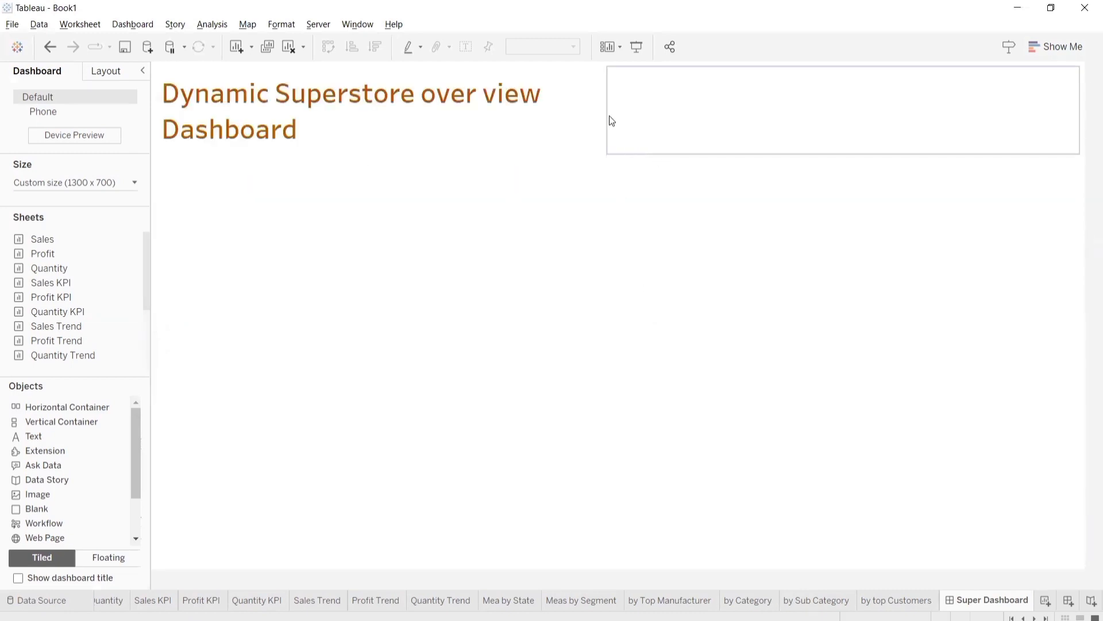
# - Widen the title text area so the title fits on one line, and reduce the title row's height further
pyautogui.moveTo(609, 113); pyautogui.dragTo(742, 114)
pyautogui.moveTo(812, 112); pyautogui.dragTo(812, 112)
pyautogui.click(665, 308)
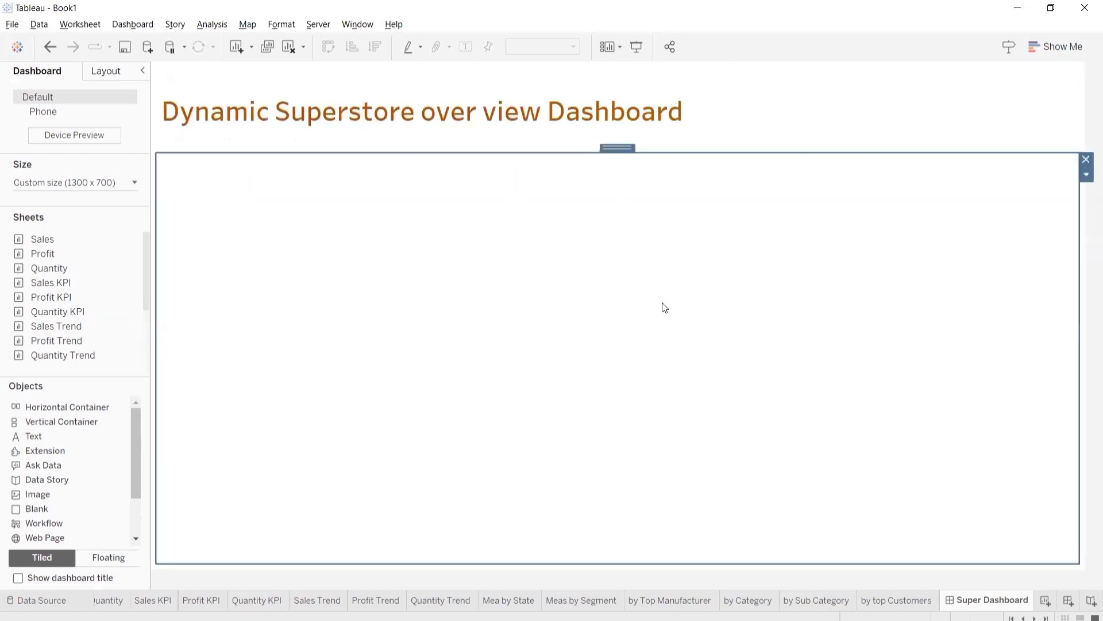
pyautogui.moveTo(740, 151); pyautogui.dragTo(739, 121)
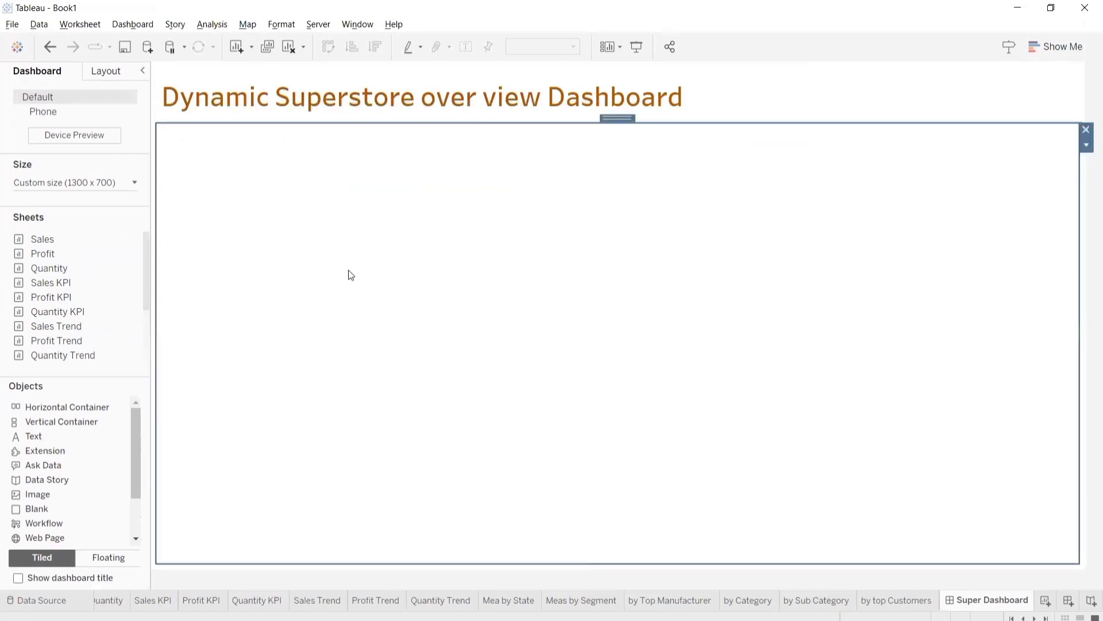
# - Select the outermost Tiled container and give it a dark green background at 32% opacity
pyautogui.click(757, 106)
pyautogui.click(781, 104)
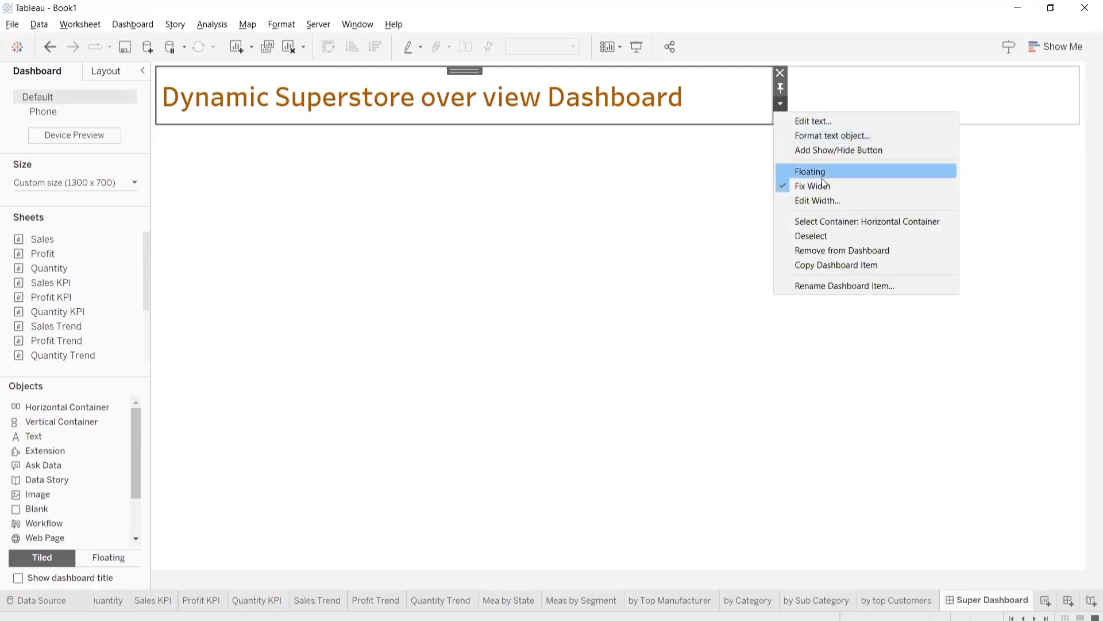
pyautogui.click(842, 221)
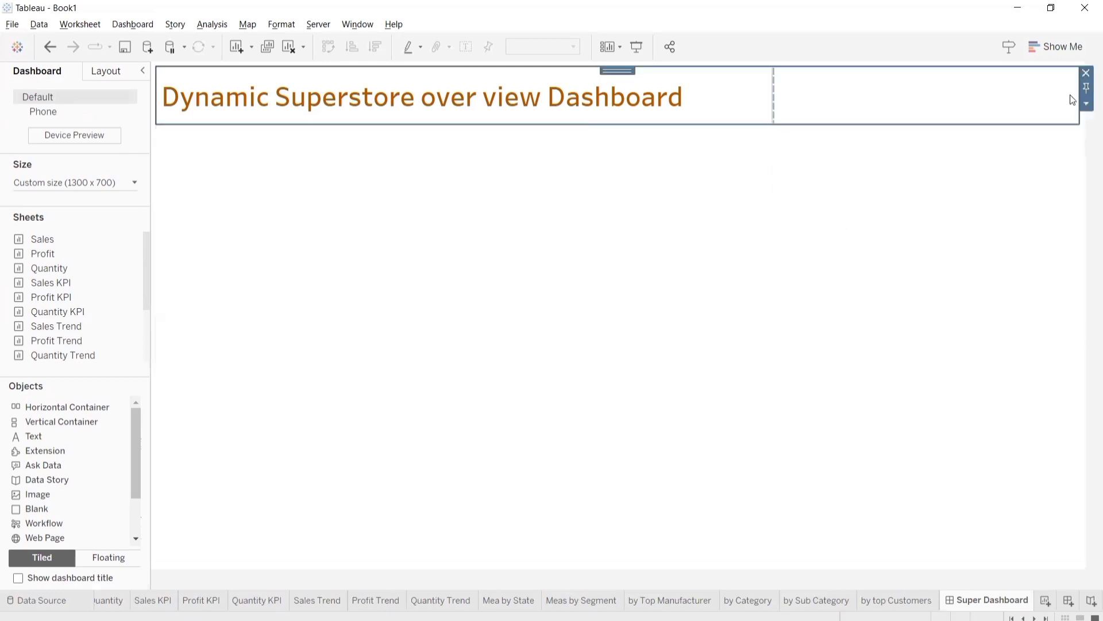
pyautogui.click(1086, 103)
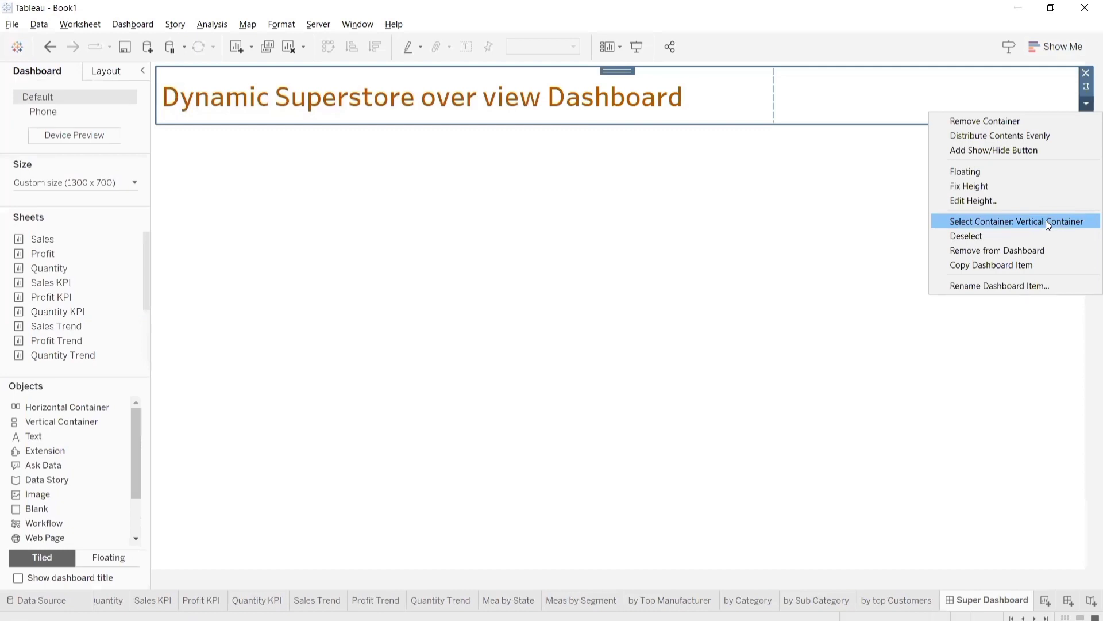
pyautogui.click(1046, 221)
pyautogui.click(1086, 89)
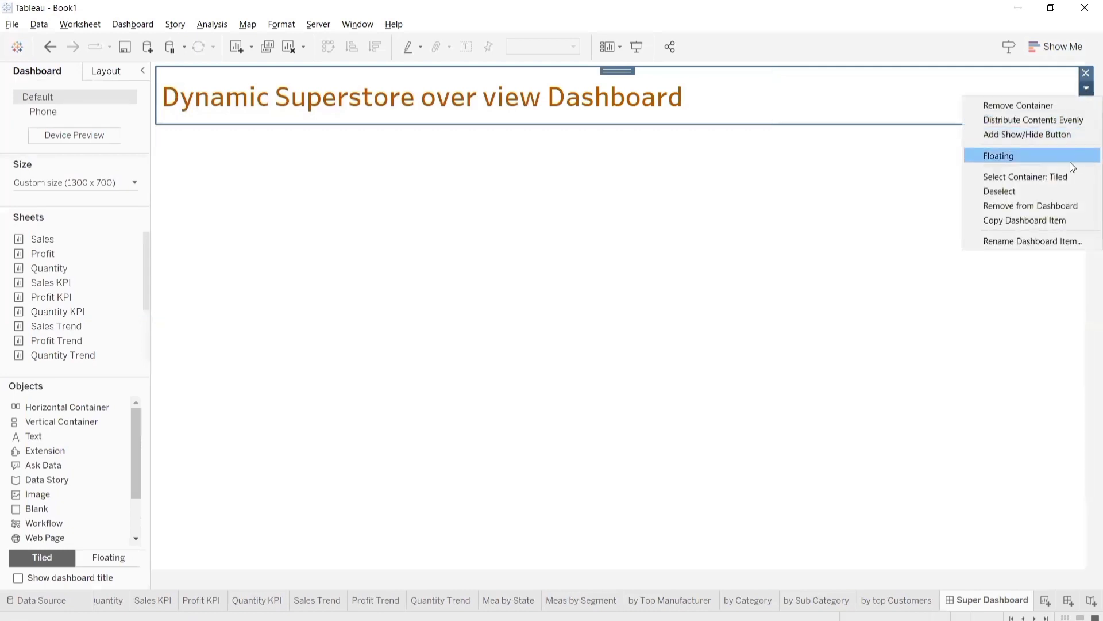
pyautogui.click(1062, 177)
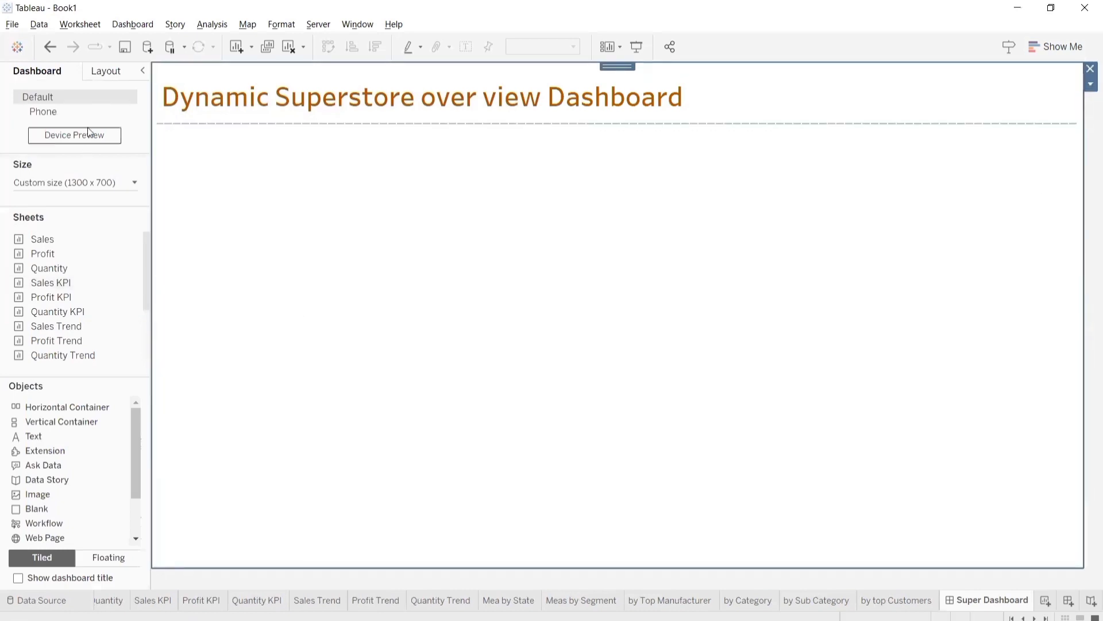
pyautogui.click(107, 71)
pyautogui.click(65, 352)
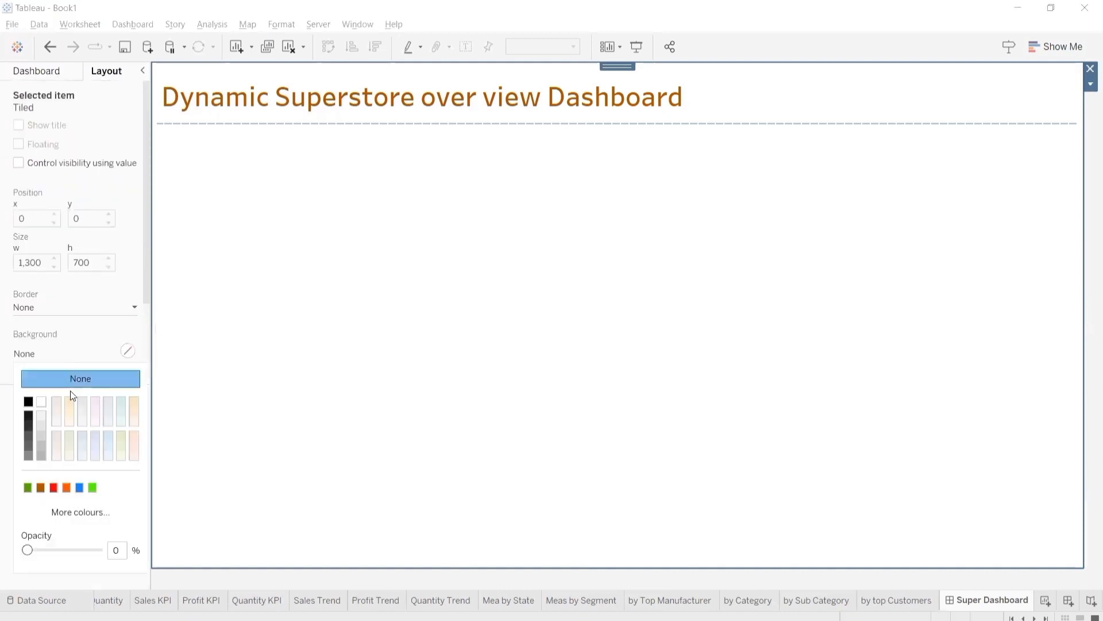
pyautogui.click(27, 487)
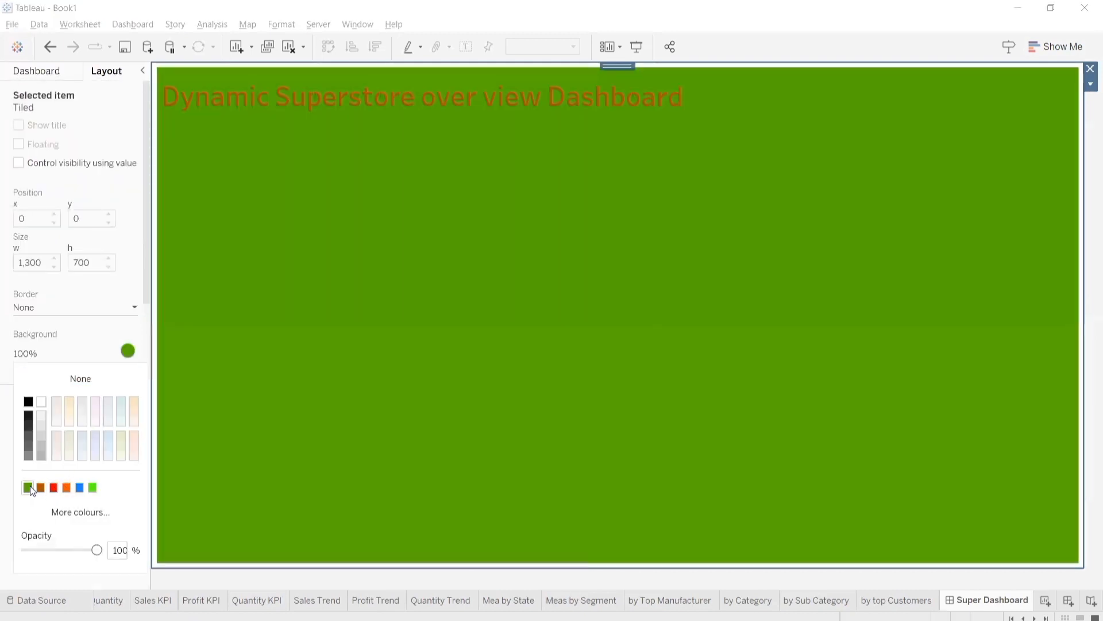
pyautogui.moveTo(64, 554); pyautogui.dragTo(49, 553)
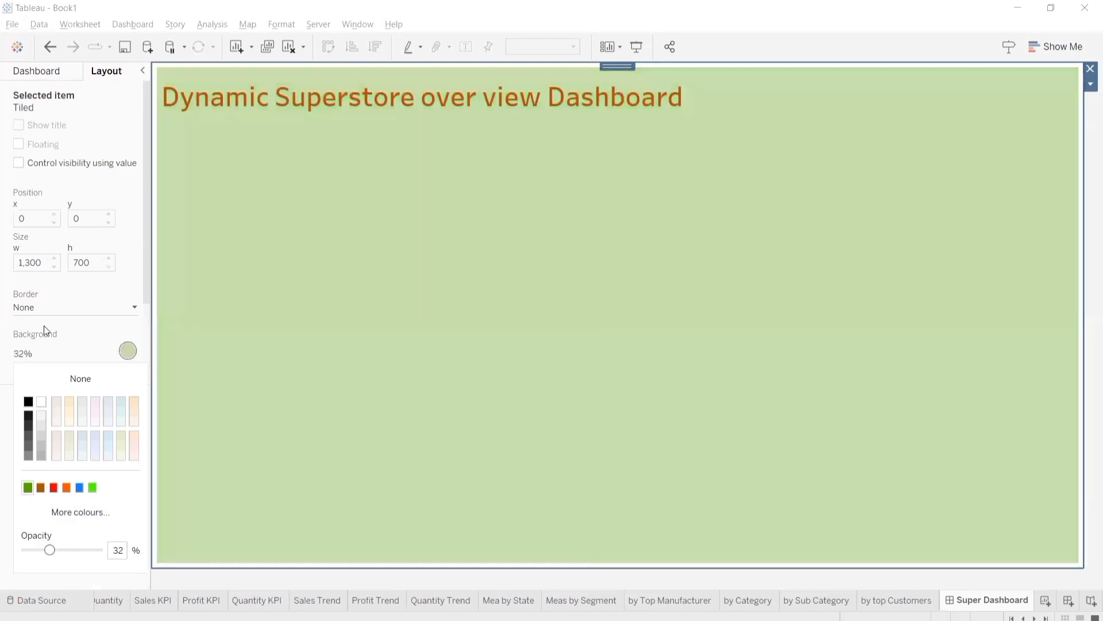
# - Nest a horizontal container inside the empty container below the title row
pyautogui.click(62, 75)
pyautogui.moveTo(62, 421); pyautogui.dragTo(410, 231)
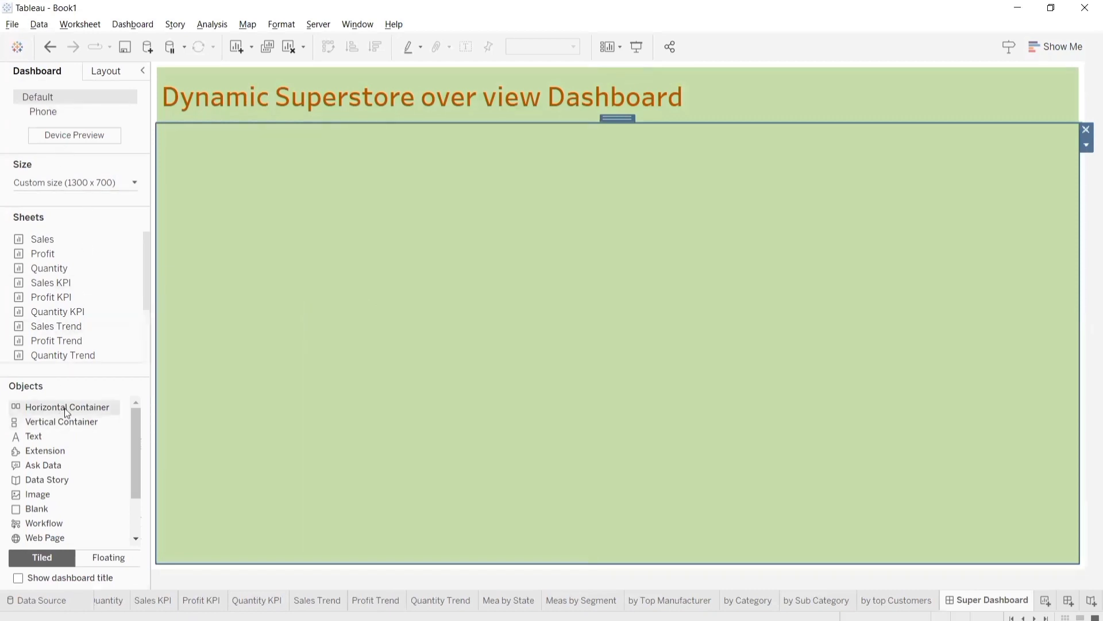
pyautogui.moveTo(89, 406)
pyautogui.mouseDown()
pyautogui.moveTo(406, 180)
pyautogui.moveTo(504, 168)
pyautogui.mouseUp()
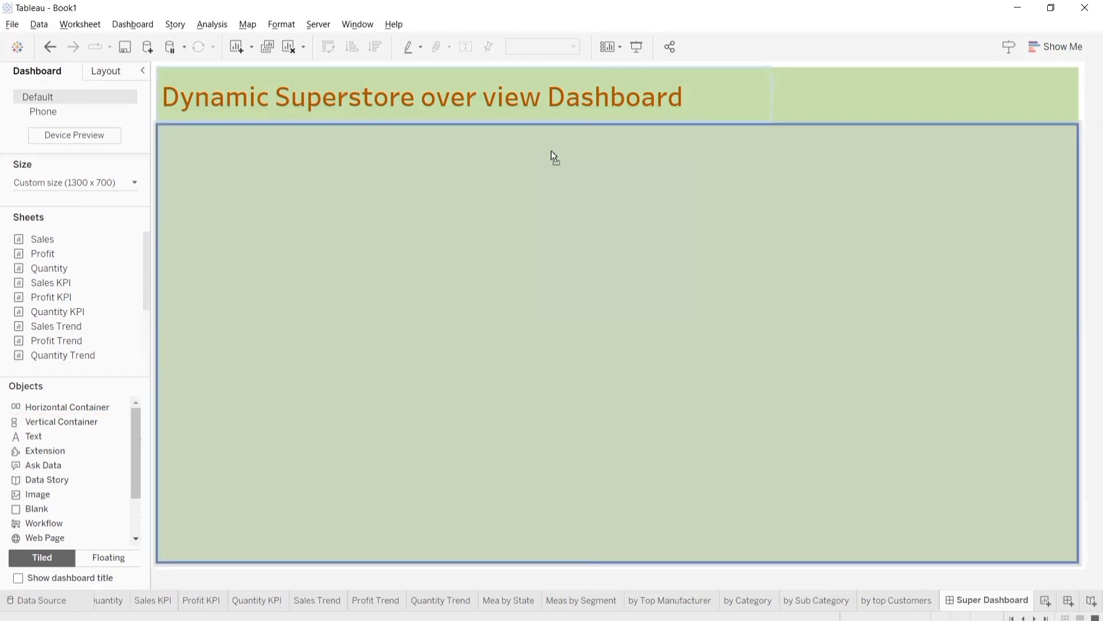
pyautogui.moveTo(559, 154); pyautogui.dragTo(582, 166)
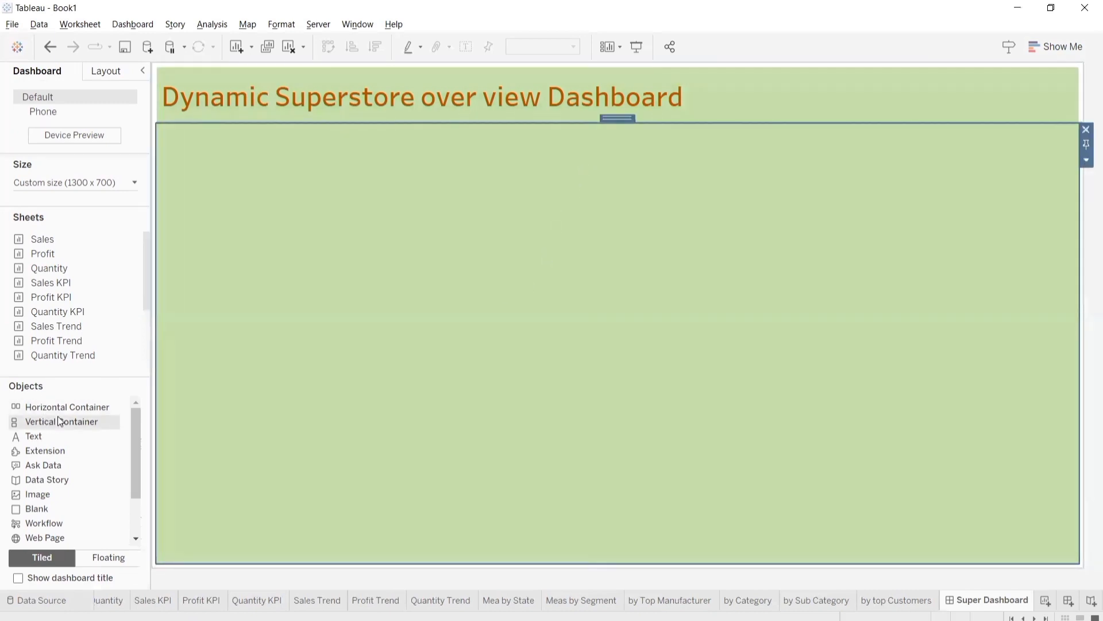
# - Place the Sales, Profit and Quantity sheets side by side in the container below the title
pyautogui.moveTo(63, 240)
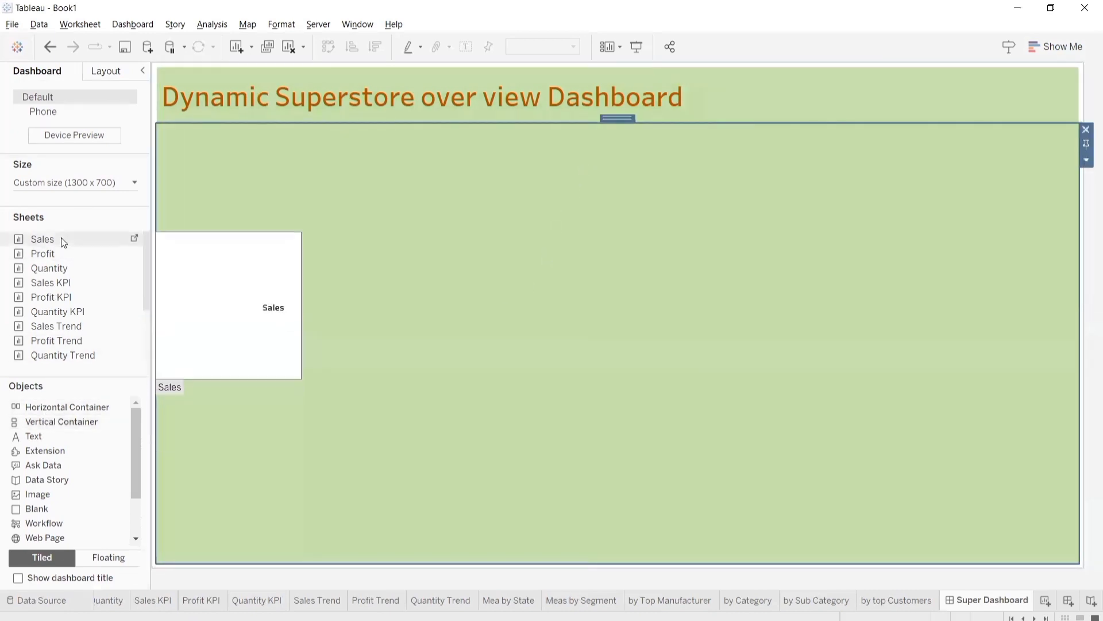
pyautogui.moveTo(61, 238); pyautogui.dragTo(249, 211)
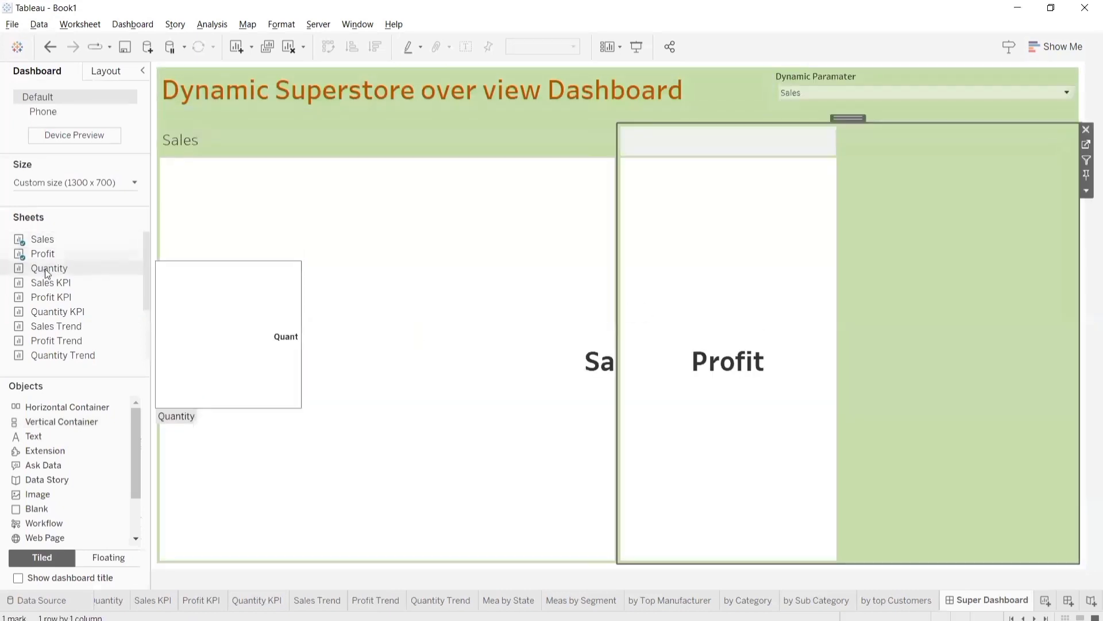
pyautogui.moveTo(44, 268); pyautogui.dragTo(991, 308)
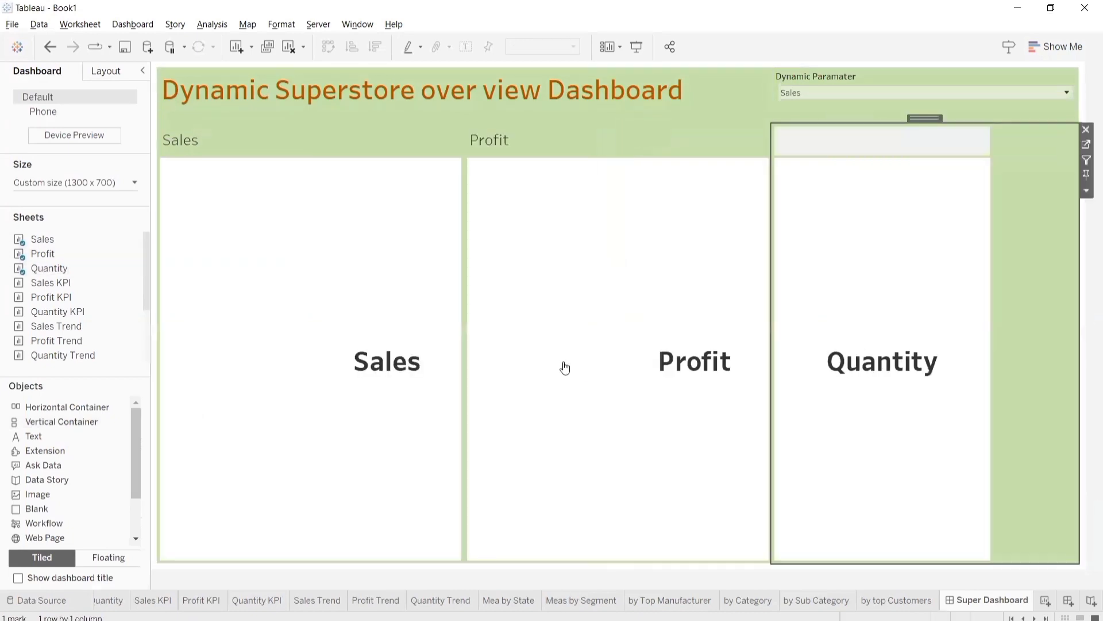
# - Hide the sheet titles of the Sales, Profit and Quantity sheets on the dashboard
pyautogui.click(395, 144)
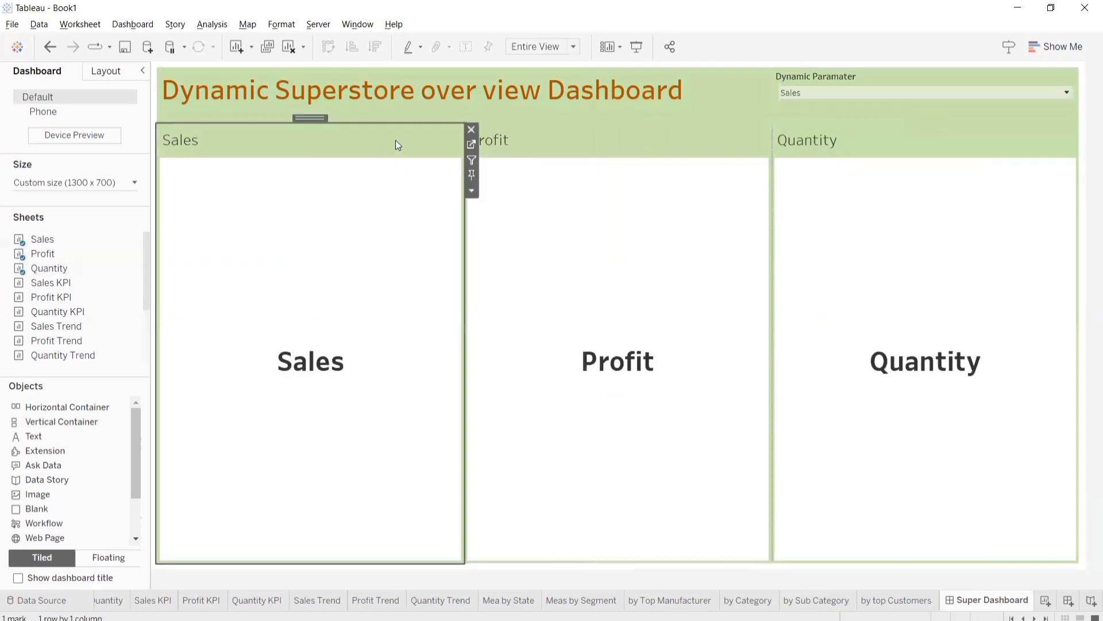
pyautogui.click(472, 190)
pyautogui.click(505, 257)
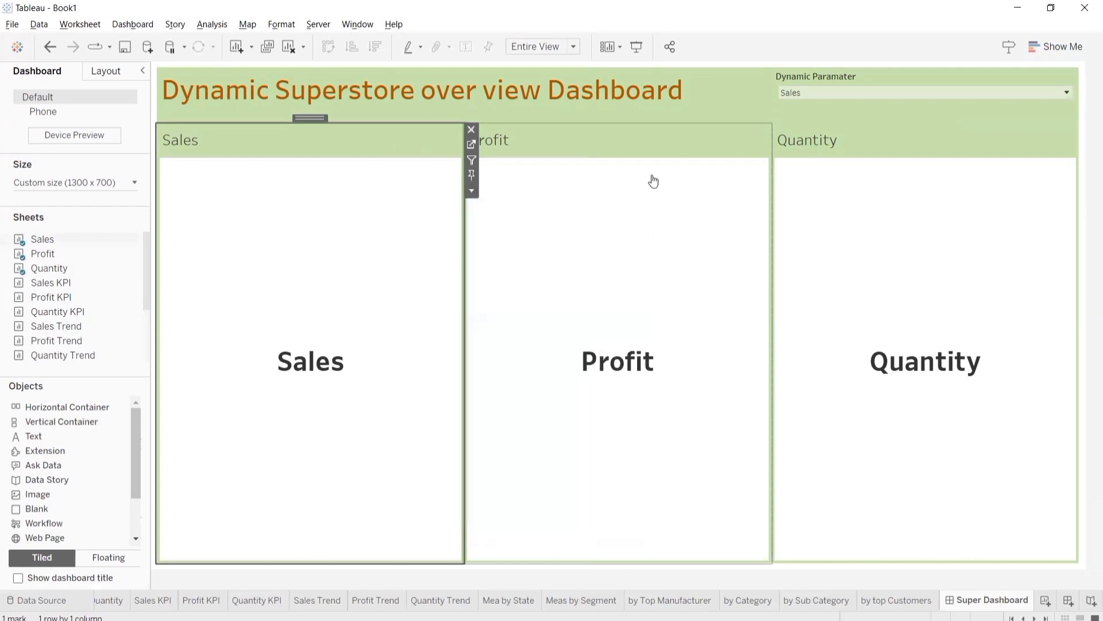
pyautogui.click(684, 138)
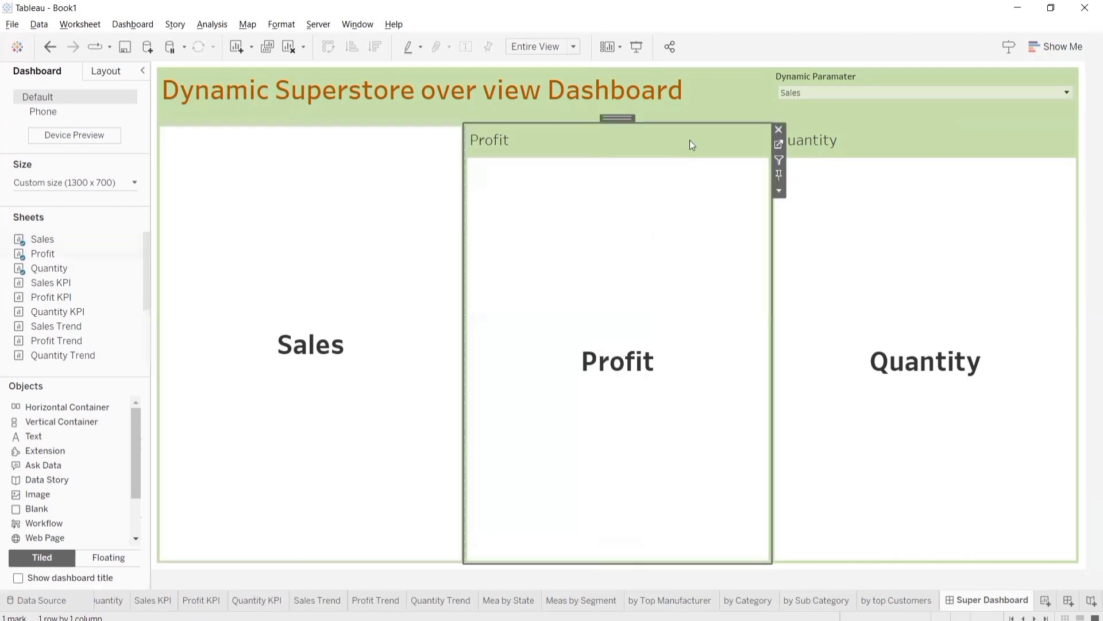
pyautogui.click(779, 191)
pyautogui.click(816, 256)
pyautogui.click(919, 144)
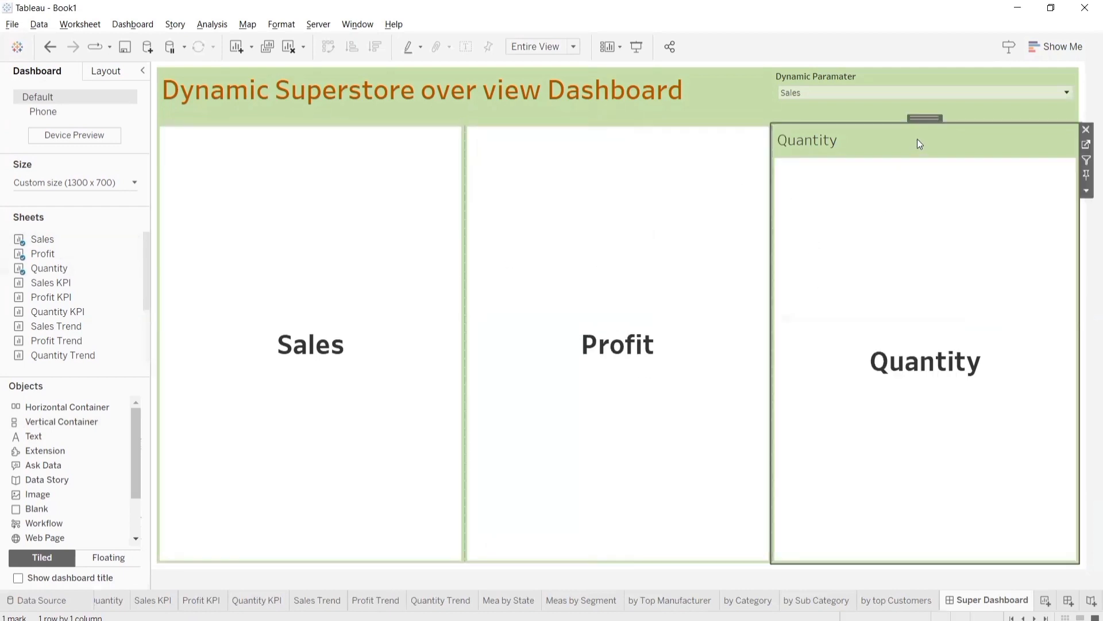
pyautogui.click(1087, 191)
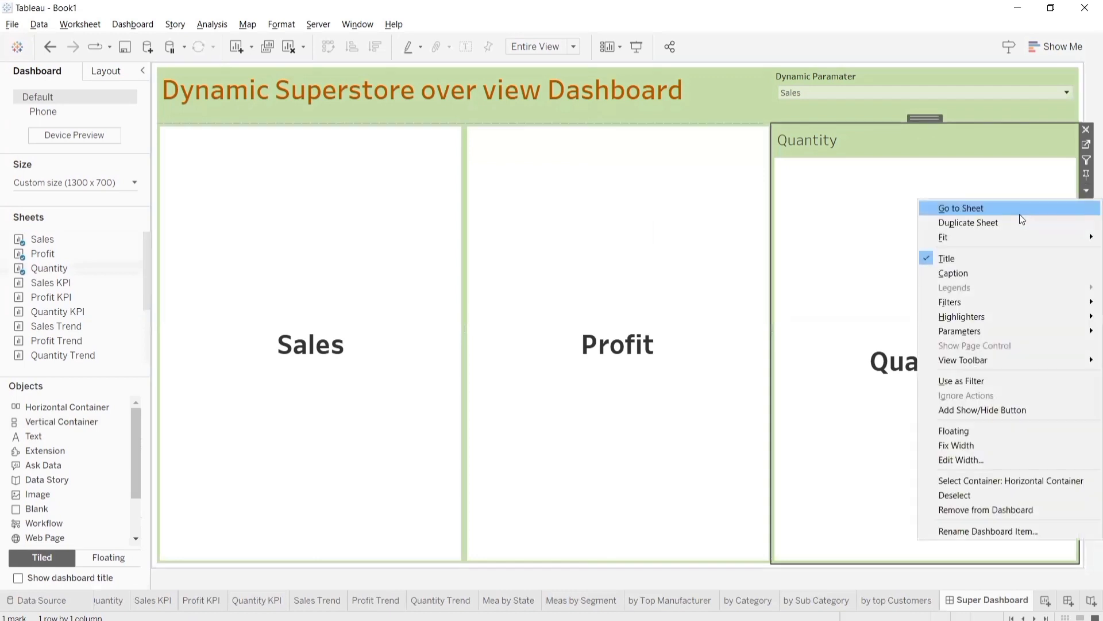
pyautogui.click(982, 256)
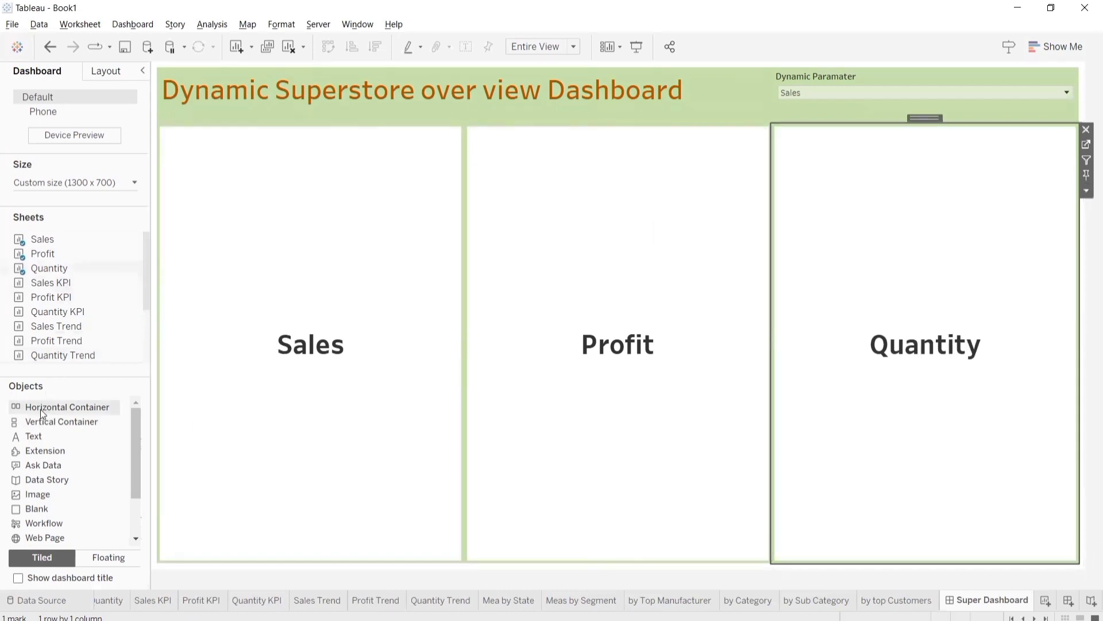
# - Add a container below the Sales, Profit and Quantity sheets and shrink their row to a thin heading strip
pyautogui.moveTo(94, 426); pyautogui.dragTo(514, 555)
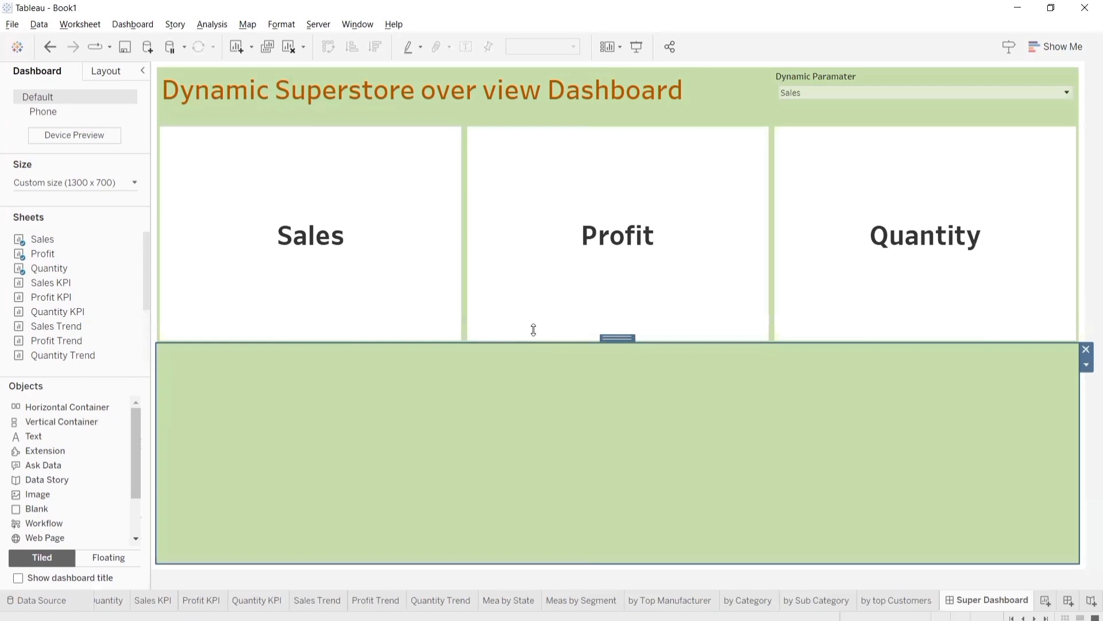
pyautogui.moveTo(533, 330); pyautogui.dragTo(528, 179)
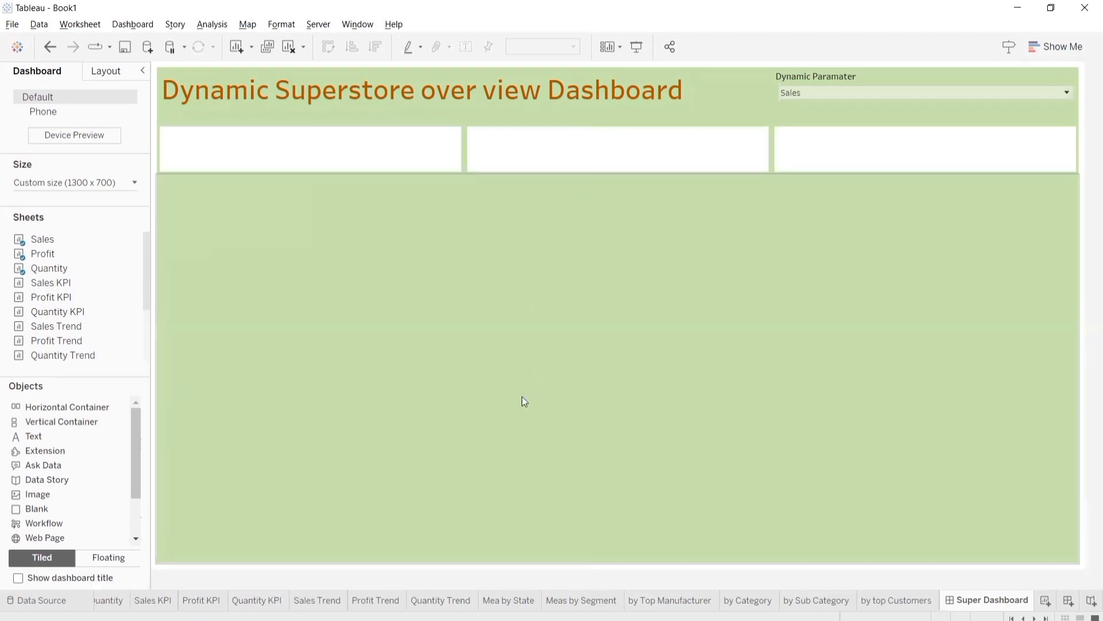
pyautogui.click(281, 242)
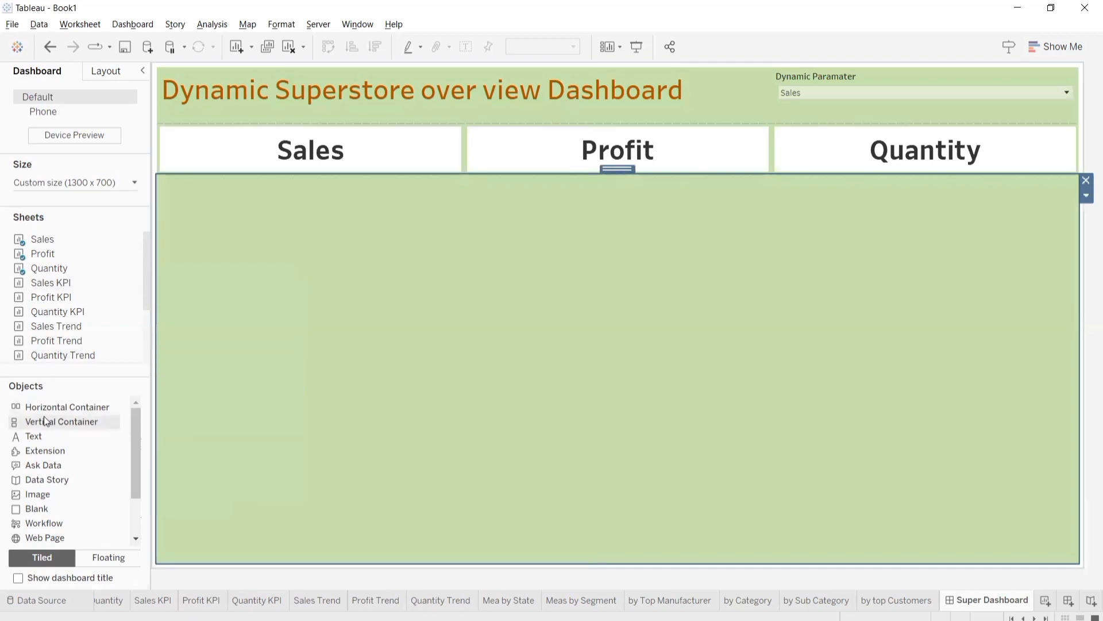
# - Add another container at the bottom of the dashboard and shorten the empty row under the heading strip
pyautogui.moveTo(444, 553)
pyautogui.mouseDown()
pyautogui.moveTo(484, 540)
pyautogui.moveTo(543, 563)
pyautogui.mouseUp()
pyautogui.click(432, 313)
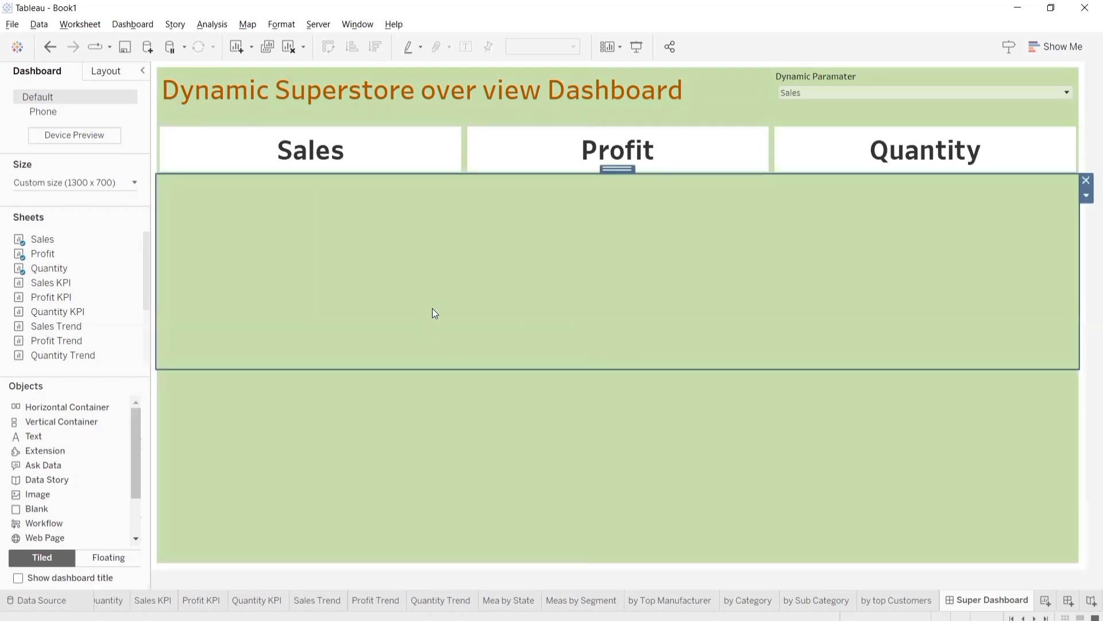
pyautogui.moveTo(534, 368); pyautogui.dragTo(523, 282)
# - Give the dashboard title text object a white background
pyautogui.moveTo(561, 150); pyautogui.dragTo(592, 101)
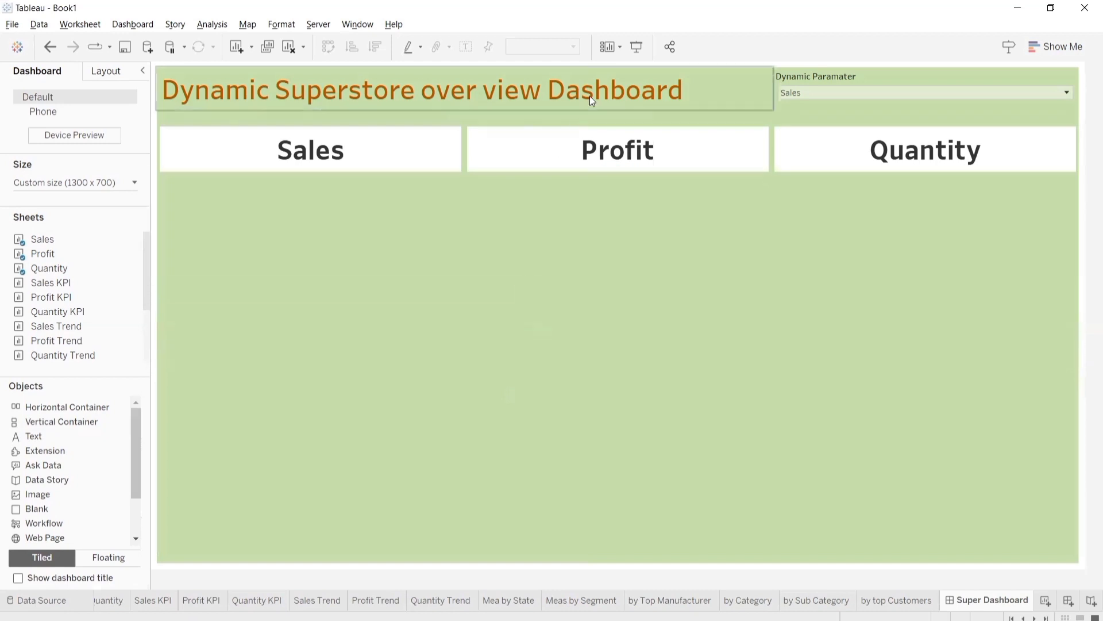
pyautogui.click(693, 90)
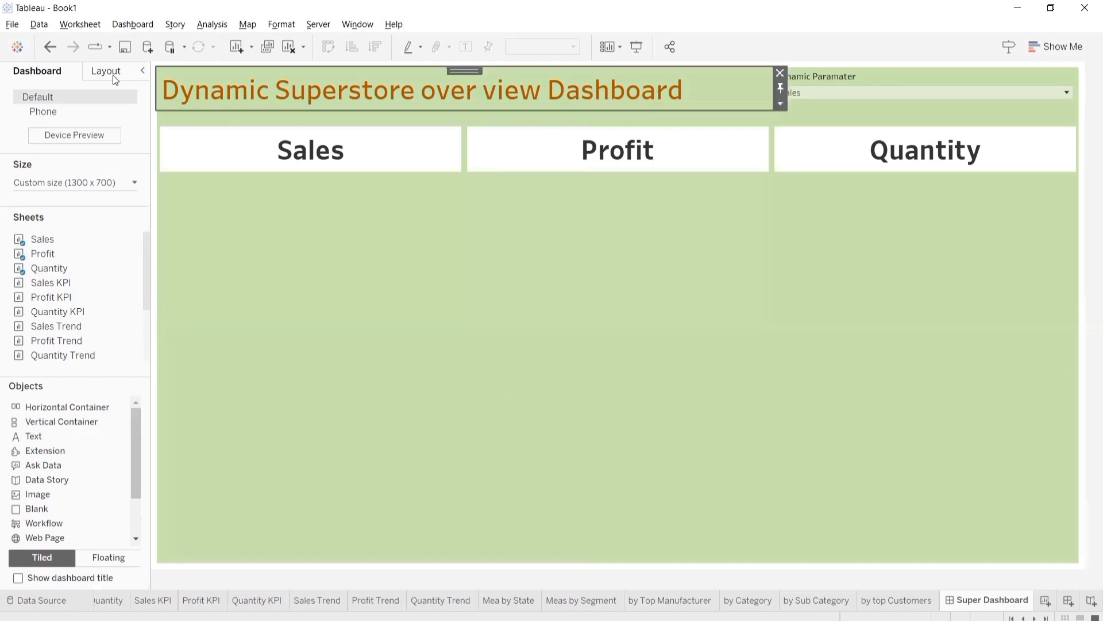
pyautogui.click(108, 73)
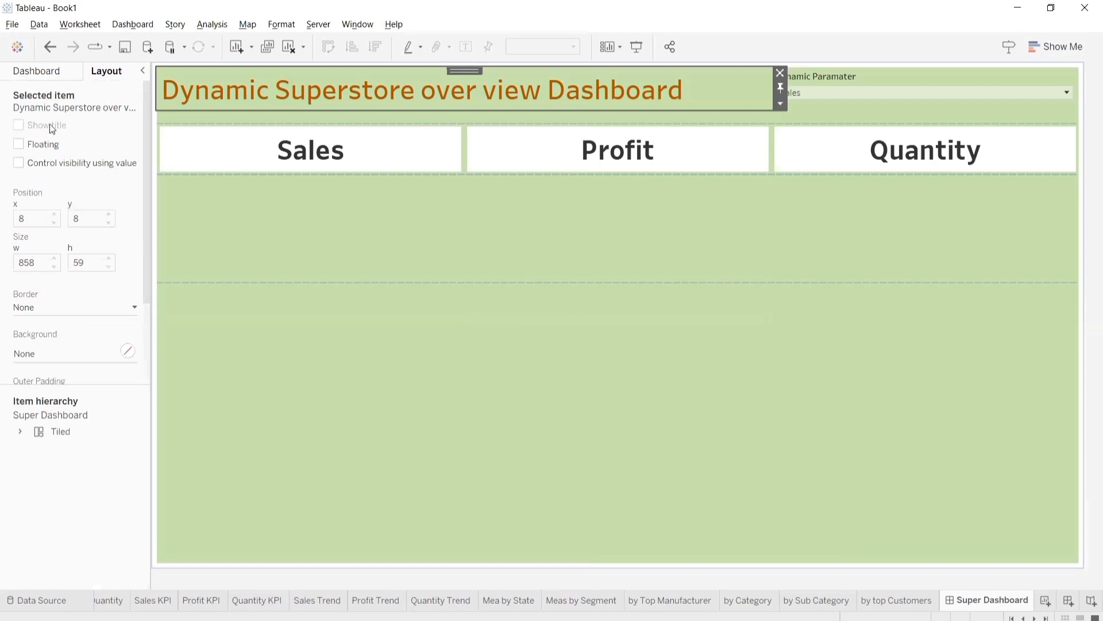
pyautogui.click(94, 307)
pyautogui.click(95, 310)
pyautogui.click(86, 351)
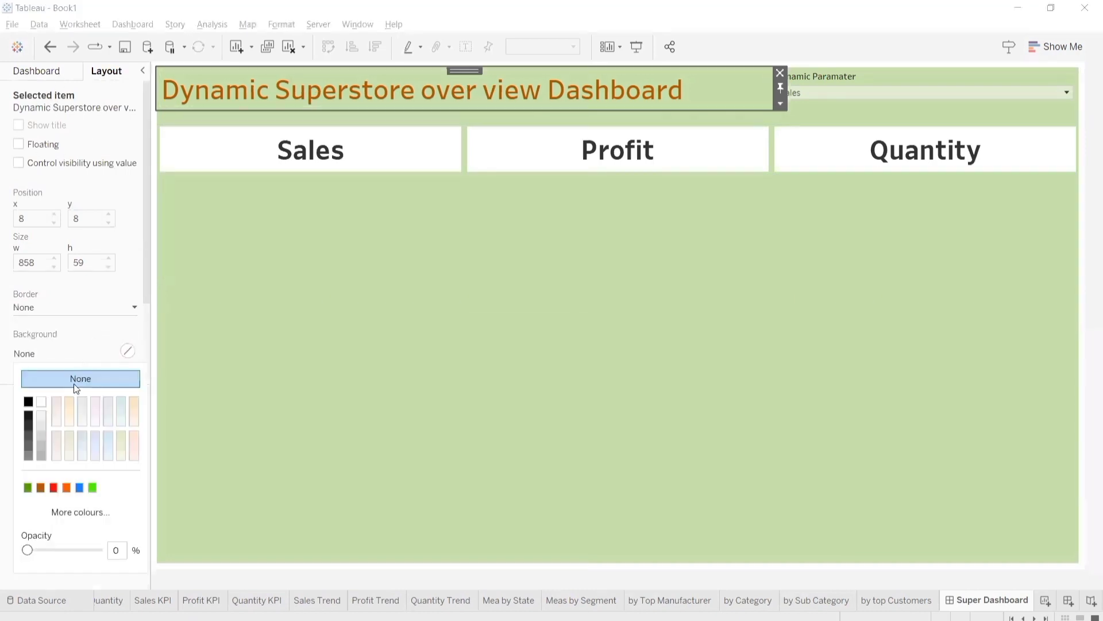
pyautogui.click(43, 401)
# - Fill the row under the headings with Sales KPI, Sales Trend, Profit Trend and Profit KPI, in that order
pyautogui.moveTo(51, 283); pyautogui.dragTo(345, 224)
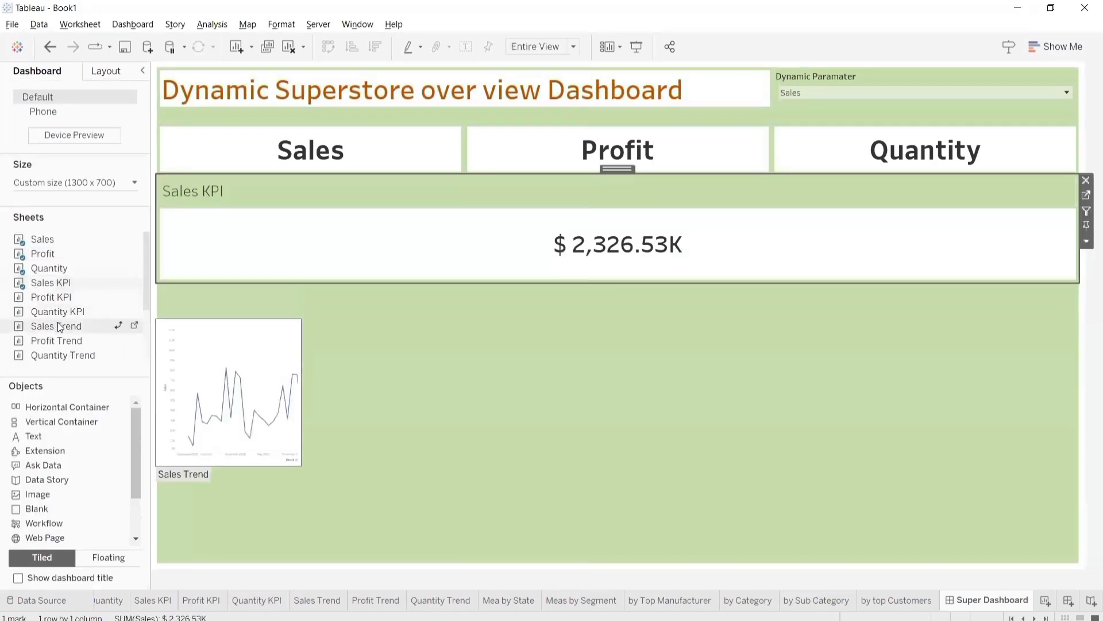
pyautogui.moveTo(63, 326); pyautogui.dragTo(163, 322)
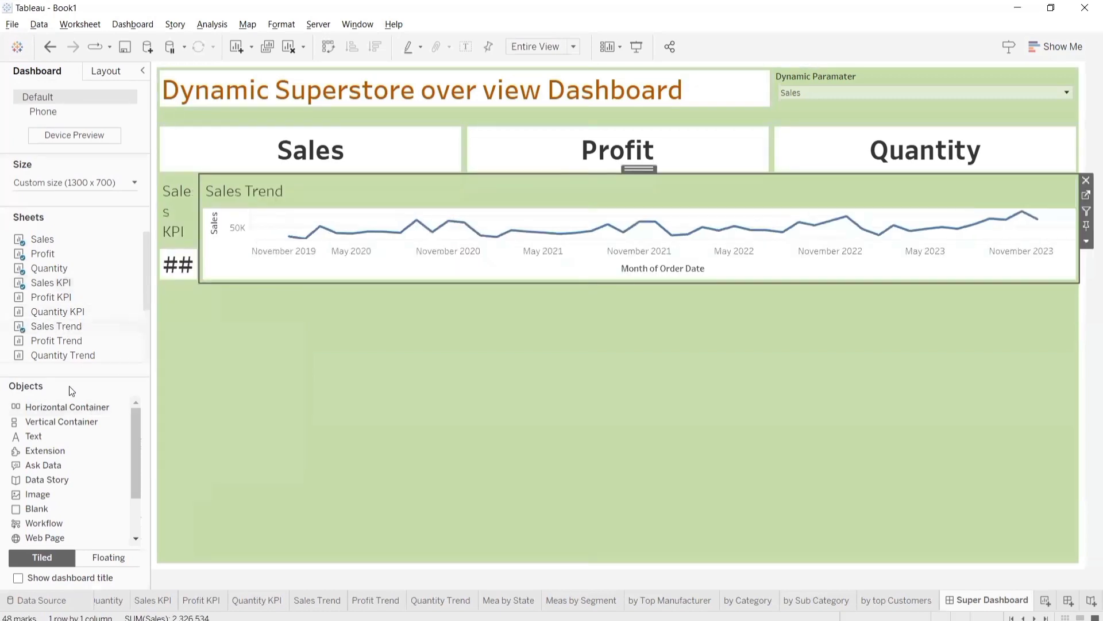
pyautogui.moveTo(73, 311); pyautogui.dragTo(958, 252)
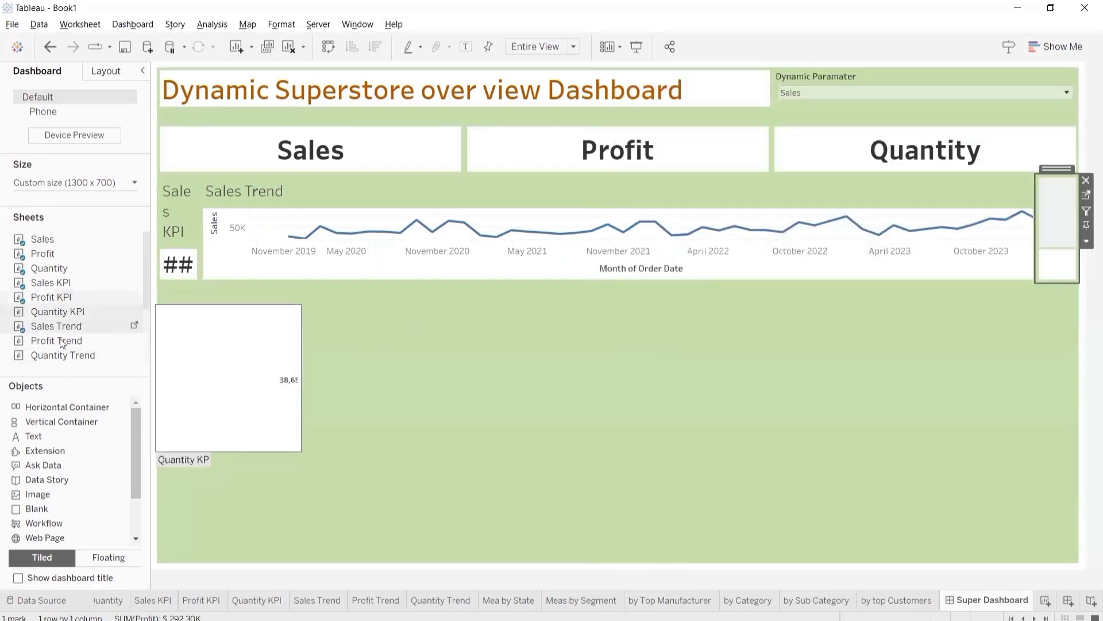
pyautogui.moveTo(57, 341); pyautogui.dragTo(844, 242)
pyautogui.moveTo(1007, 233); pyautogui.dragTo(1040, 228)
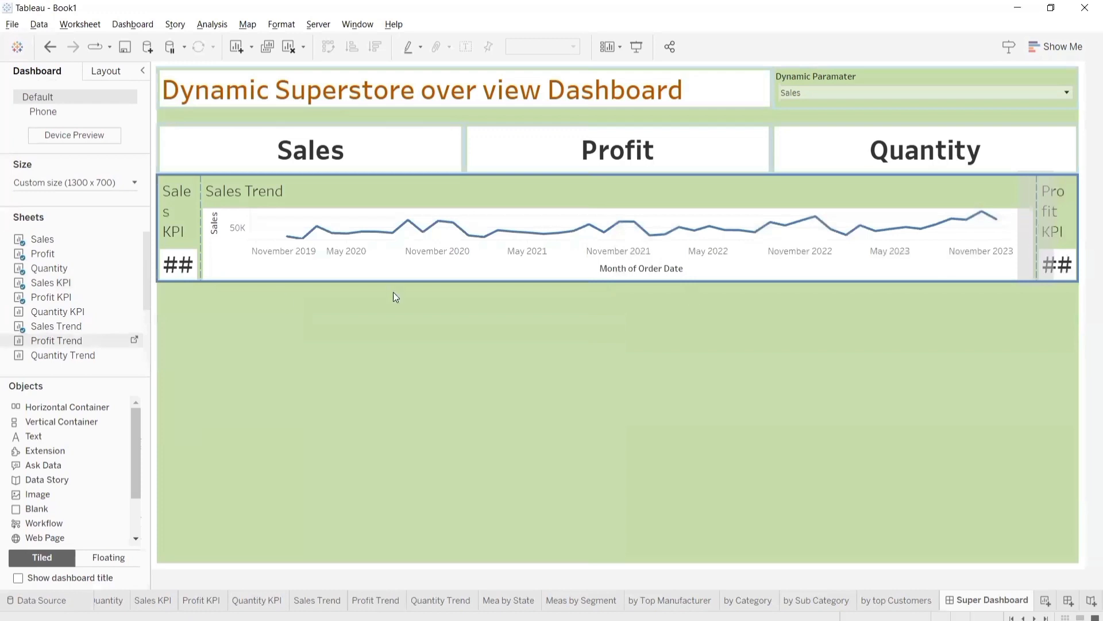
# - Insert the Quantity KPI and Quantity Trend sheets between Sales Trend and Profit Trend
pyautogui.moveTo(67, 303); pyautogui.dragTo(770, 221)
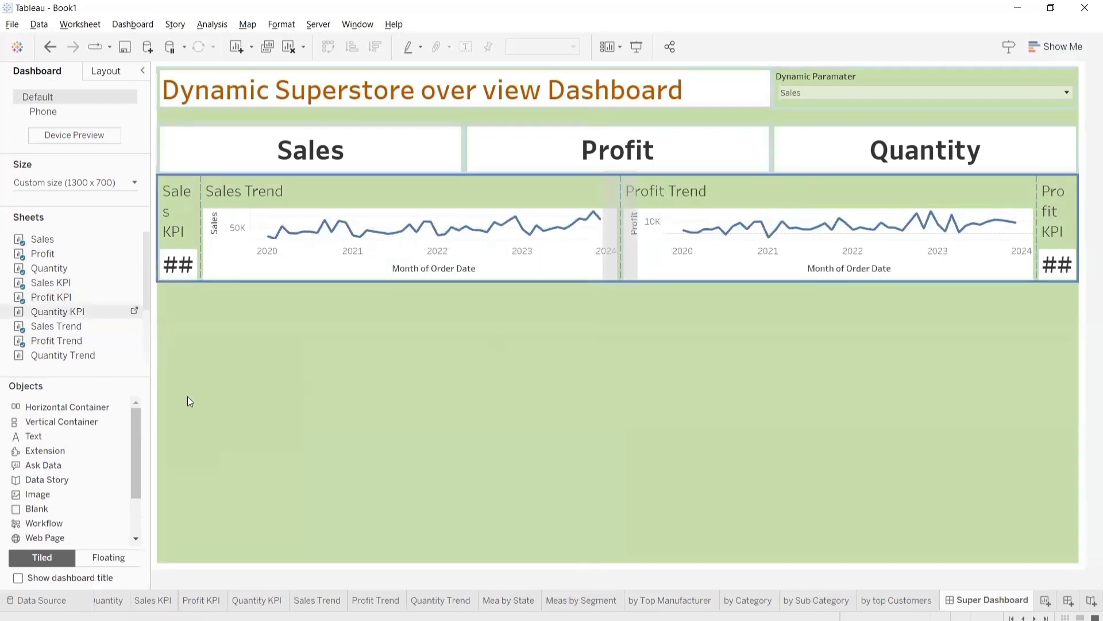
pyautogui.moveTo(68, 355); pyautogui.dragTo(659, 238)
pyautogui.moveTo(300, 270); pyautogui.dragTo(634, 230)
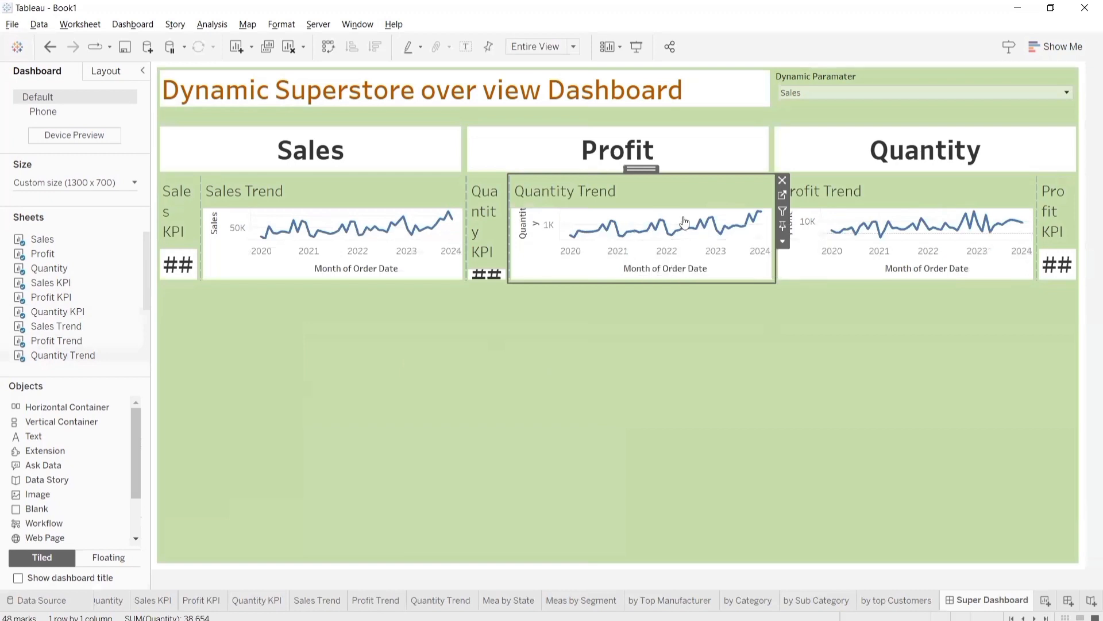
# - Distribute the contents of the horizontal container holding the KPI and trend sheets evenly
pyautogui.click(783, 240)
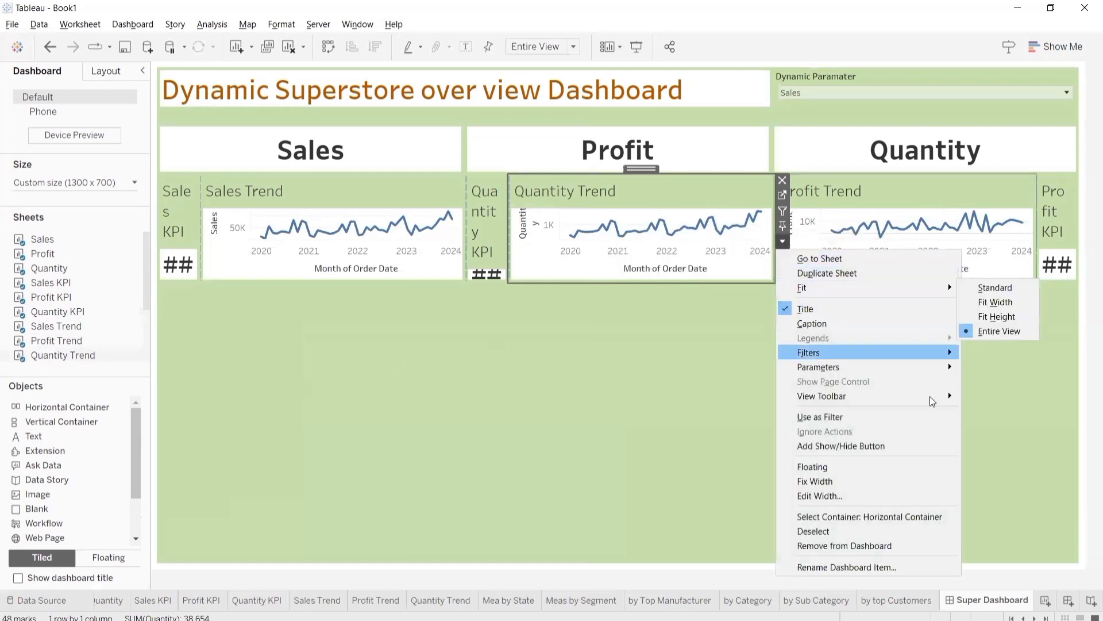
pyautogui.click(931, 517)
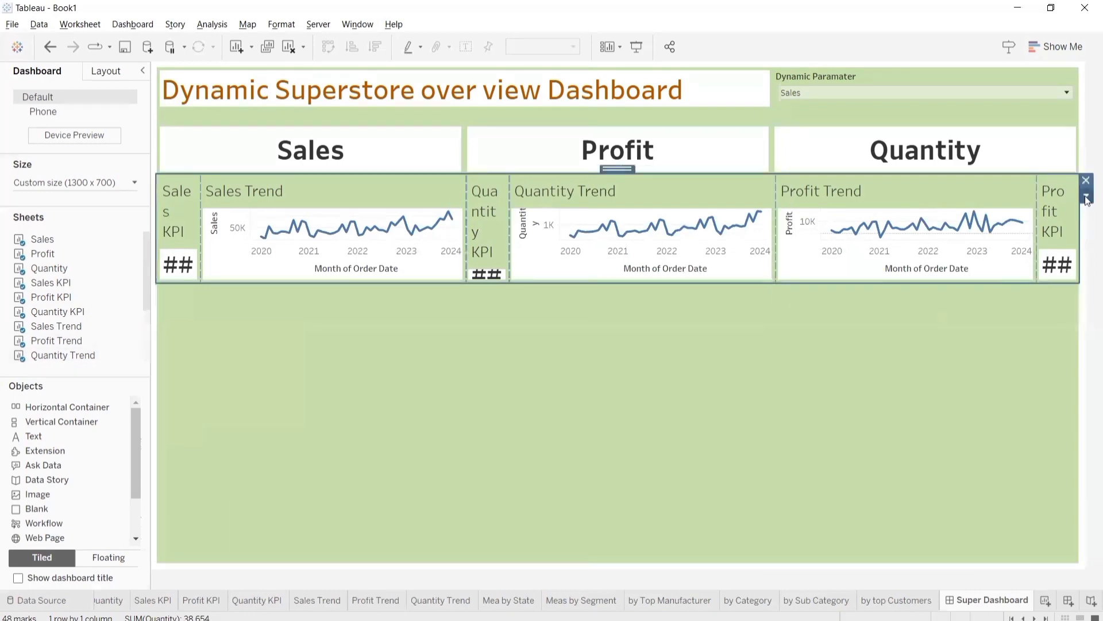
pyautogui.click(1087, 197)
pyautogui.click(1064, 226)
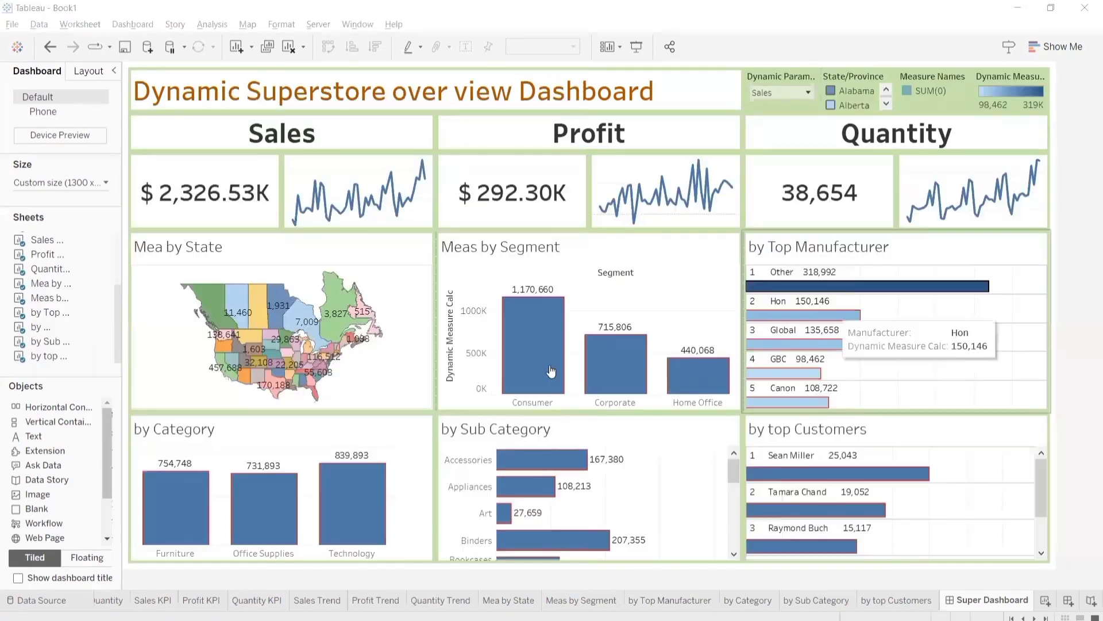
# - Add a change-parameter dashboard action named Up Sales
pyautogui.click(132, 24)
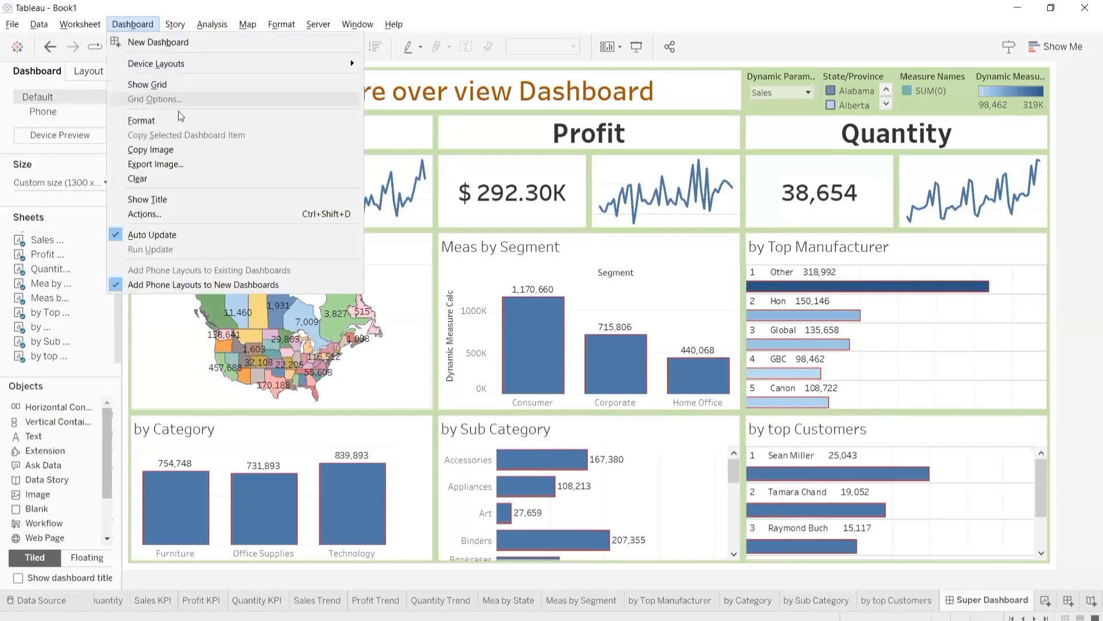
pyautogui.click(190, 214)
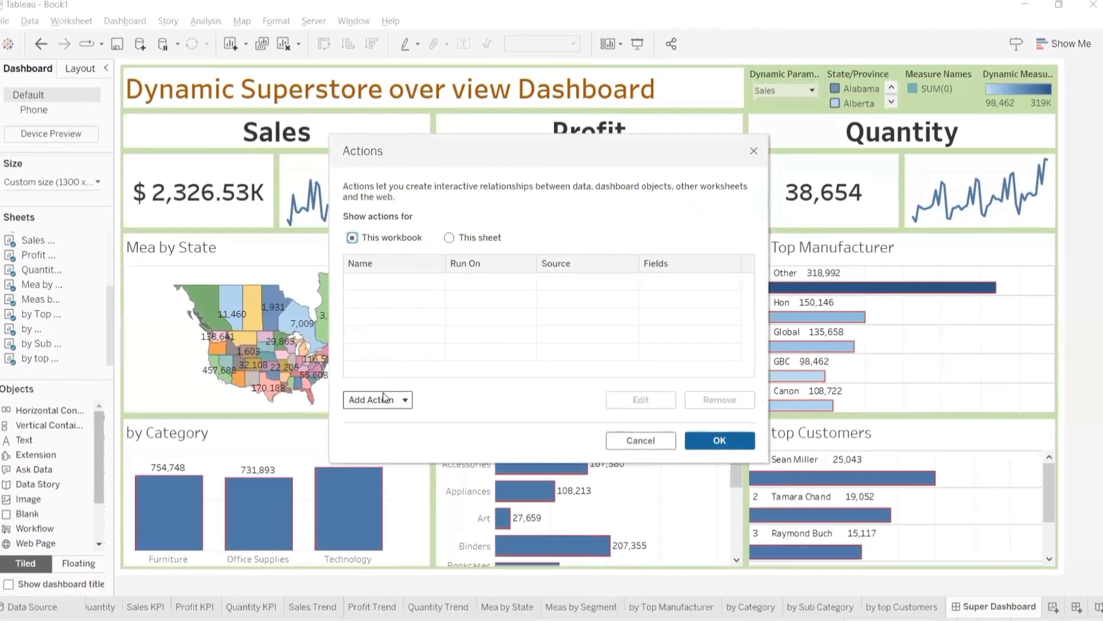
pyautogui.click(379, 397)
pyautogui.click(533, 373)
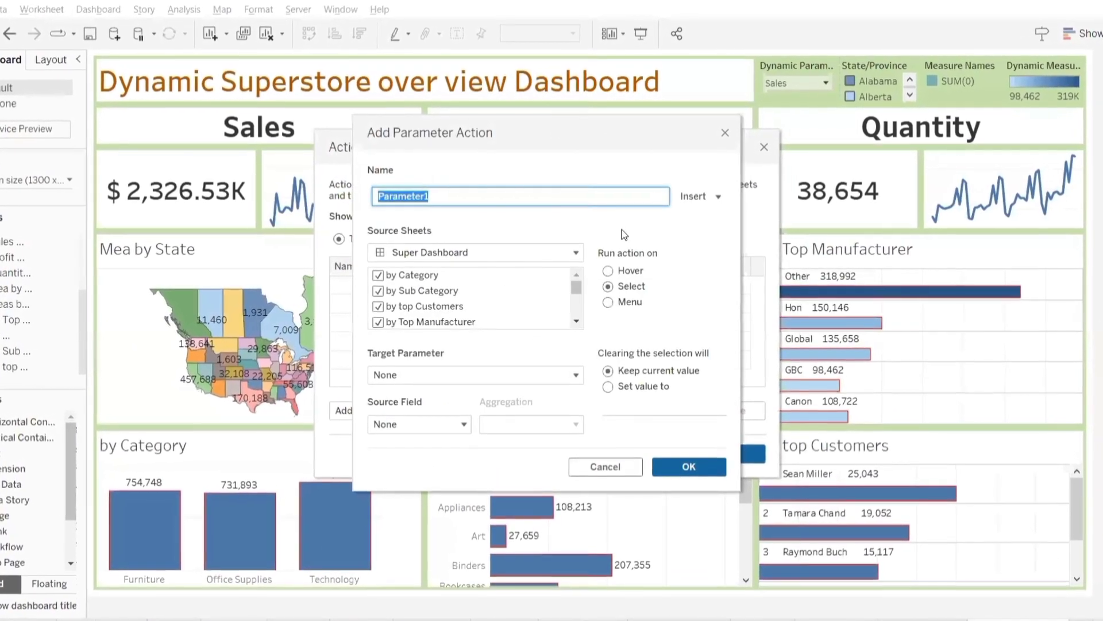
pyautogui.write('Up')
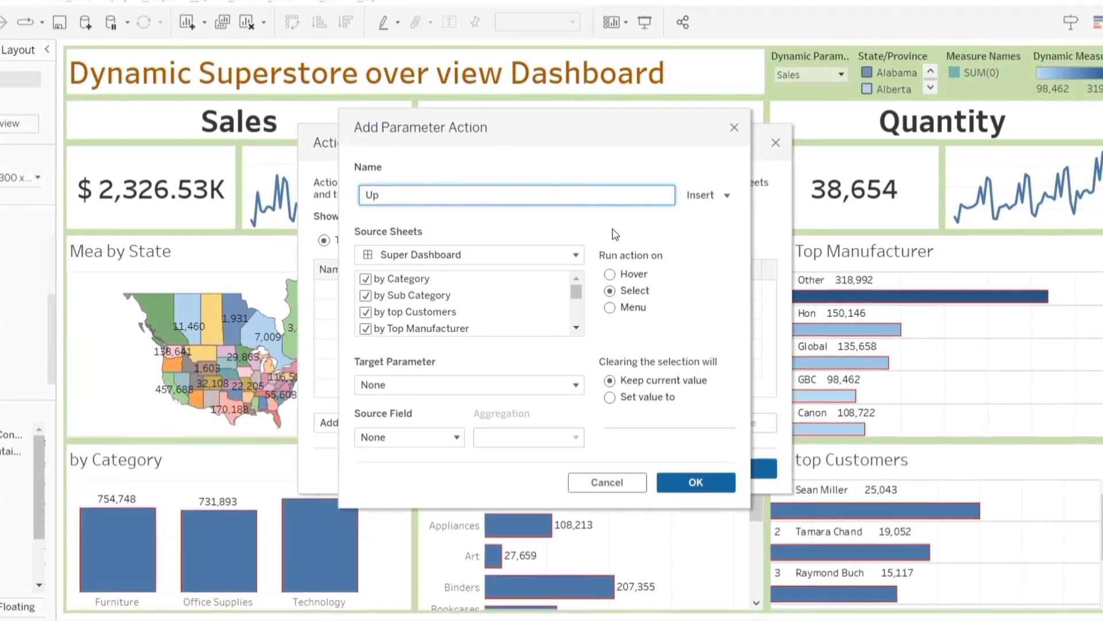
pyautogui.write(' Sale')
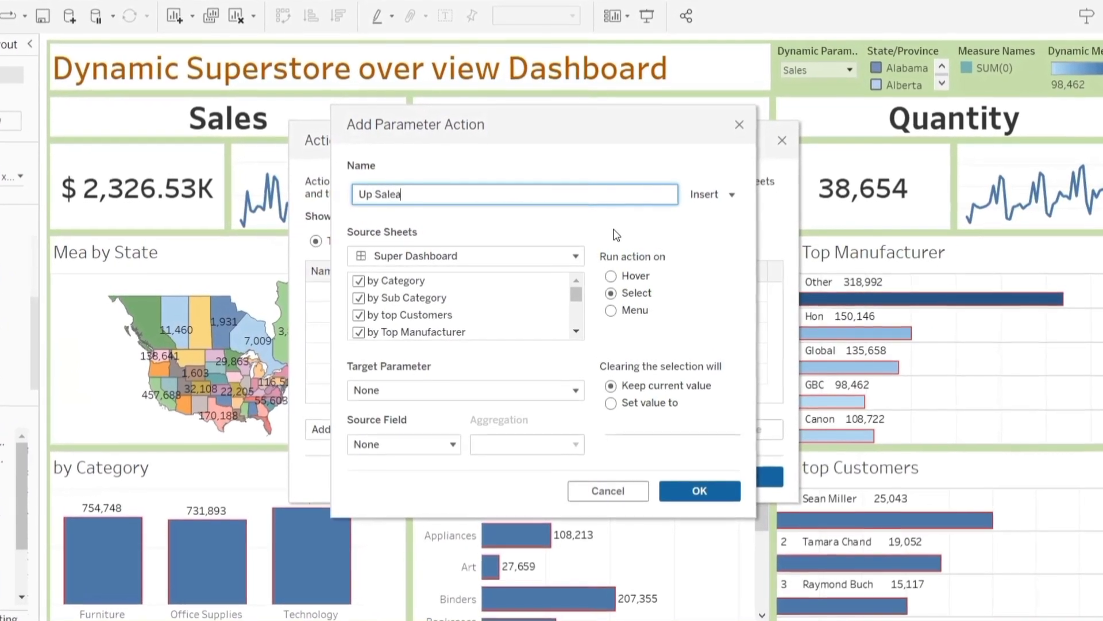
pyautogui.write('s')
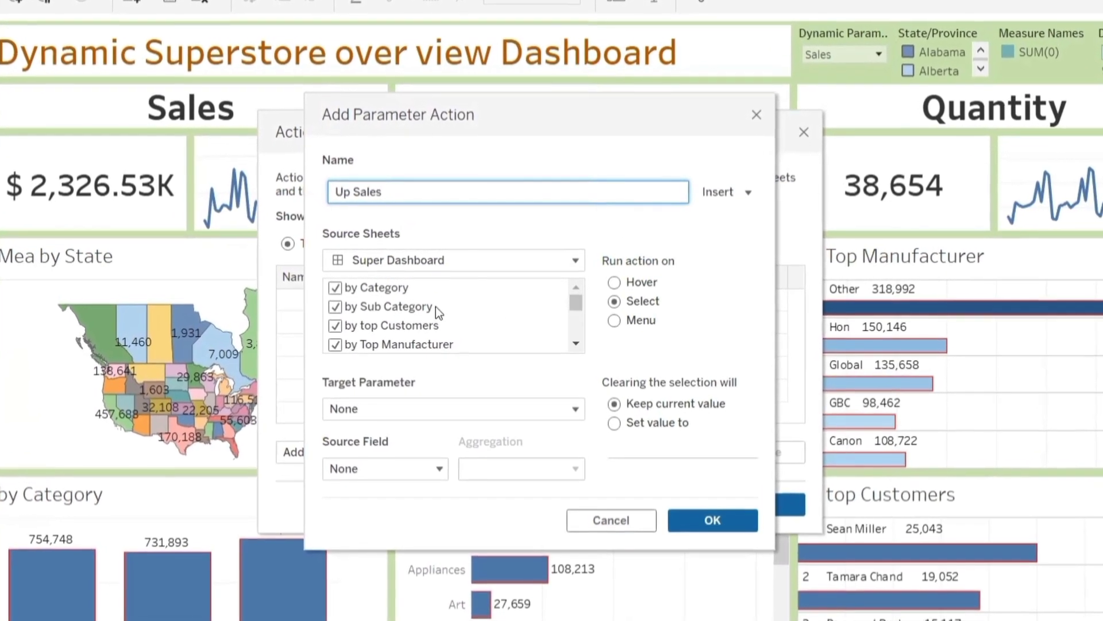
# - Restrict the Up Sales action's source sheets on Super Dashboard to the Sales sheet only
pyautogui.click(339, 287)
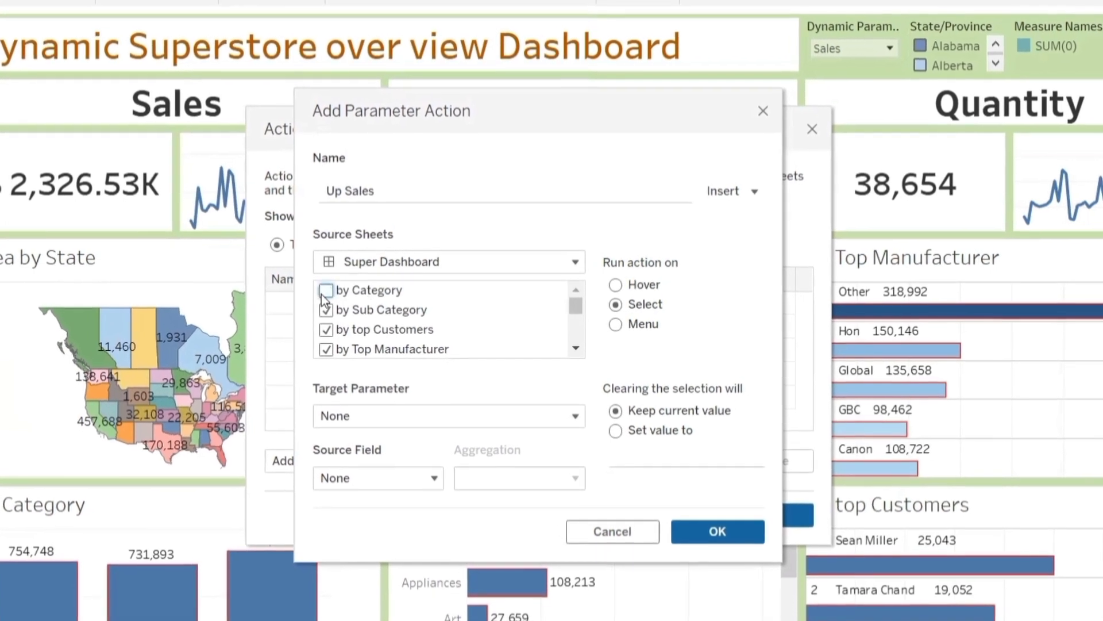
pyautogui.click(330, 289)
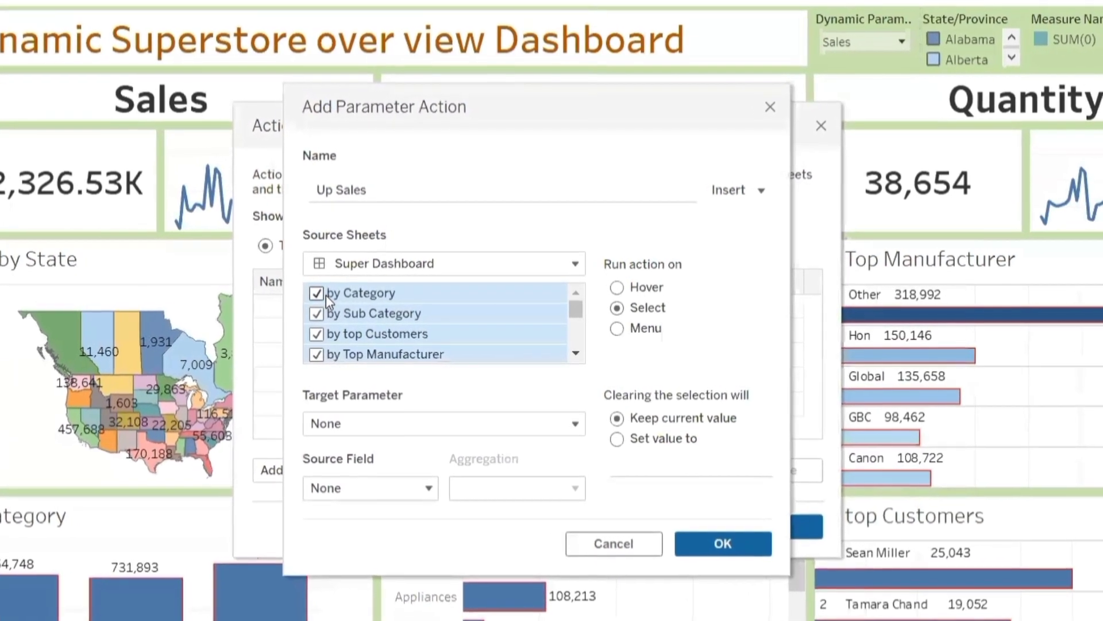
pyautogui.click(322, 292)
pyautogui.scroll(-1, 378, 312)
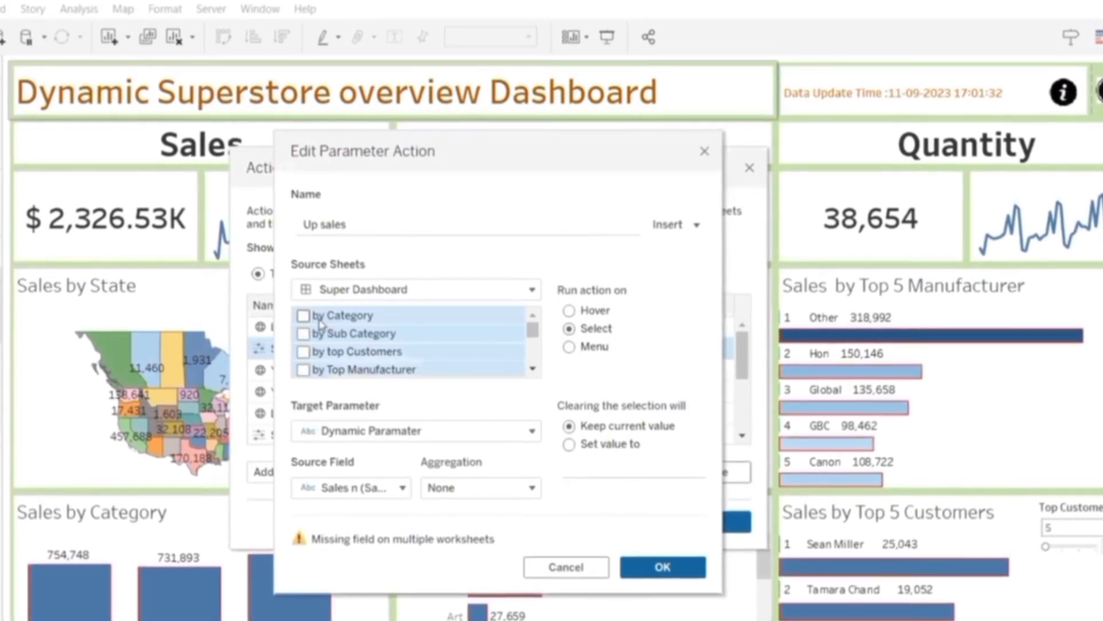
pyautogui.scroll(-4, 344, 346)
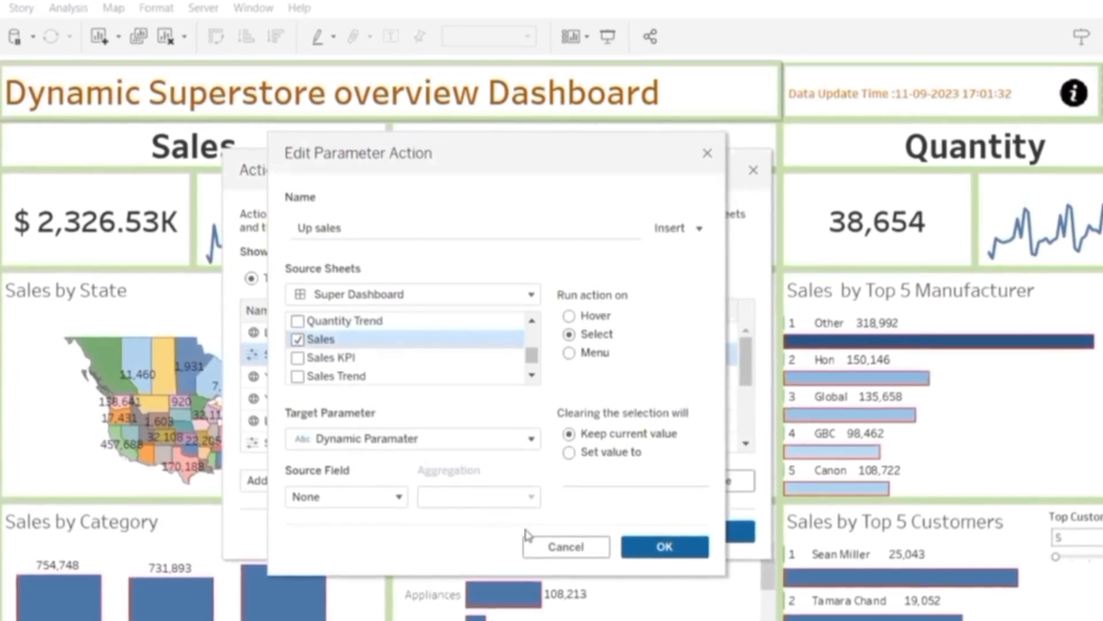
# - Set the Up Sales action's target parameter to Dynamic Paramater with Sales n as source field, and save the action
pyautogui.click(410, 443)
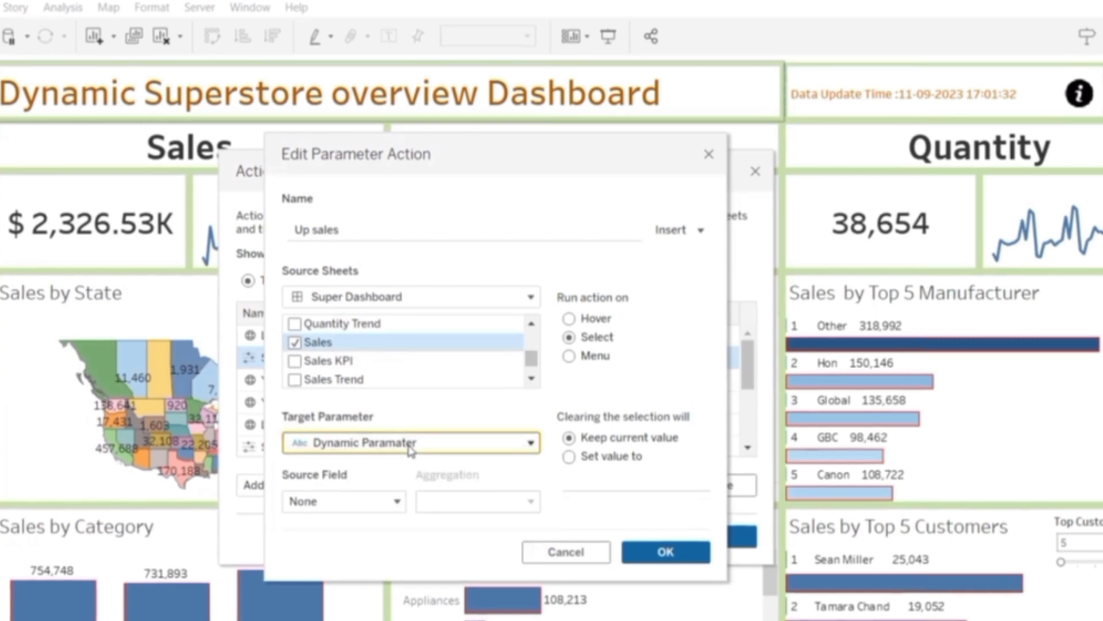
pyautogui.click(377, 505)
pyautogui.click(381, 546)
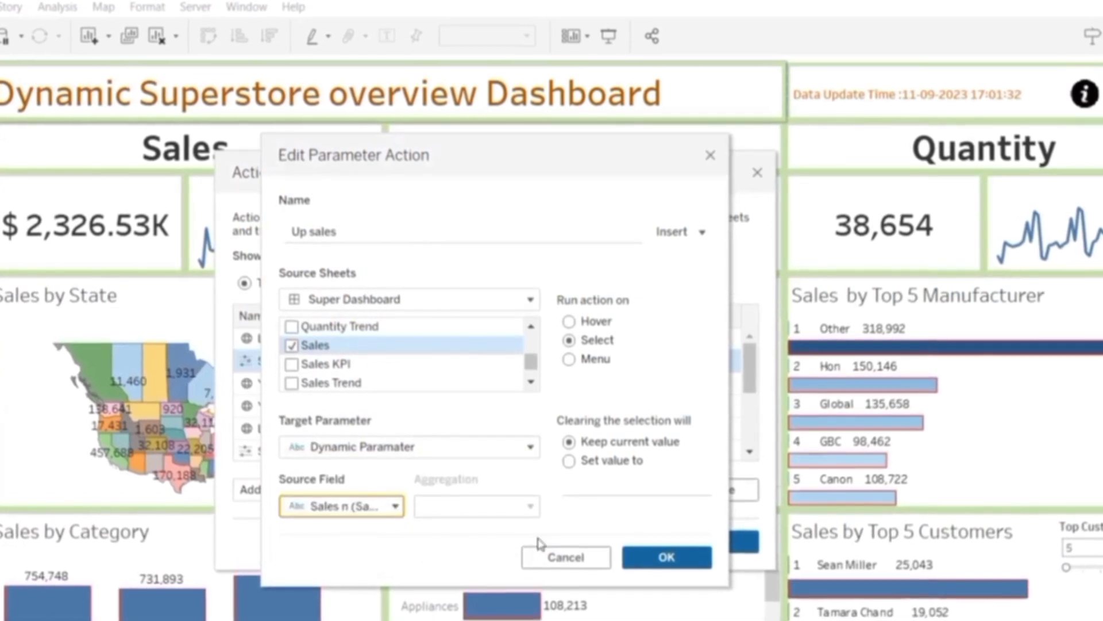
pyautogui.click(634, 559)
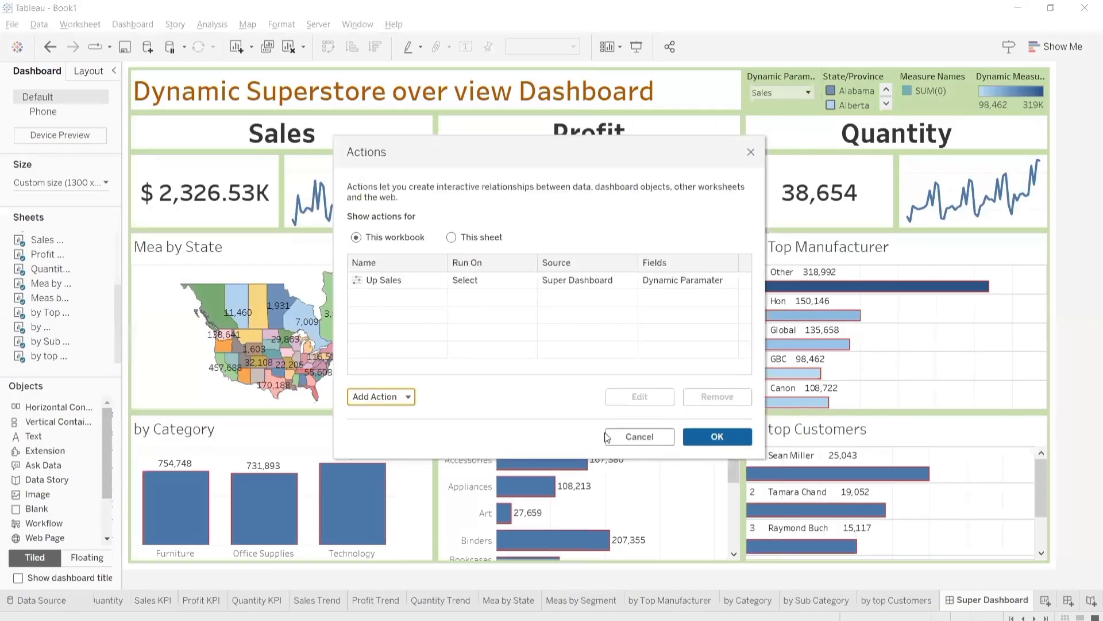
# - Add a second change-parameter action named Up Profit
pyautogui.click(403, 399)
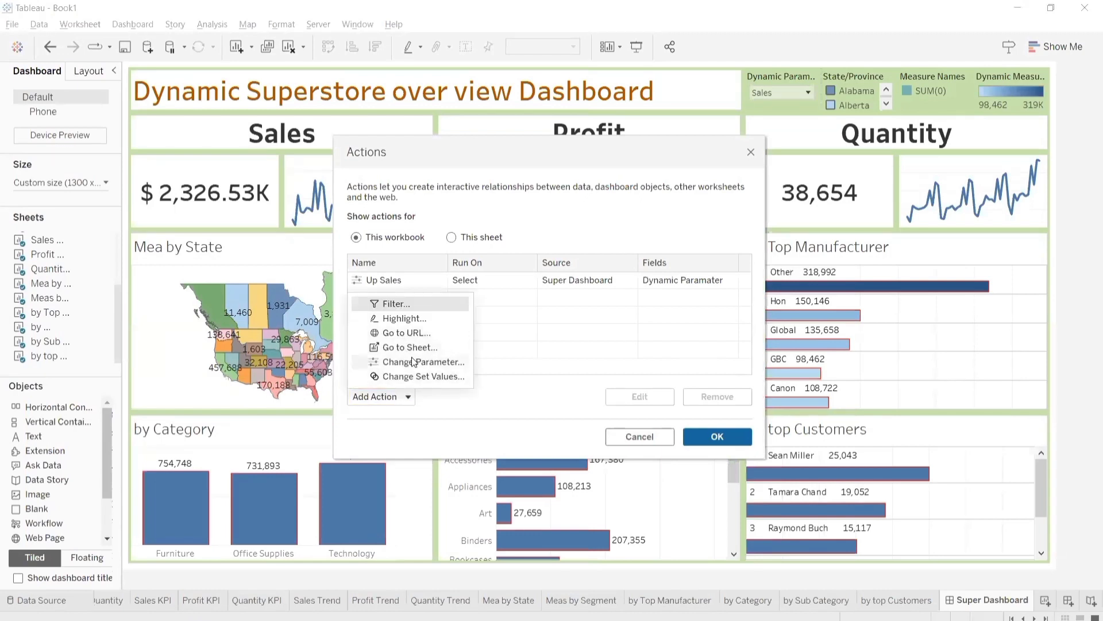
pyautogui.click(412, 362)
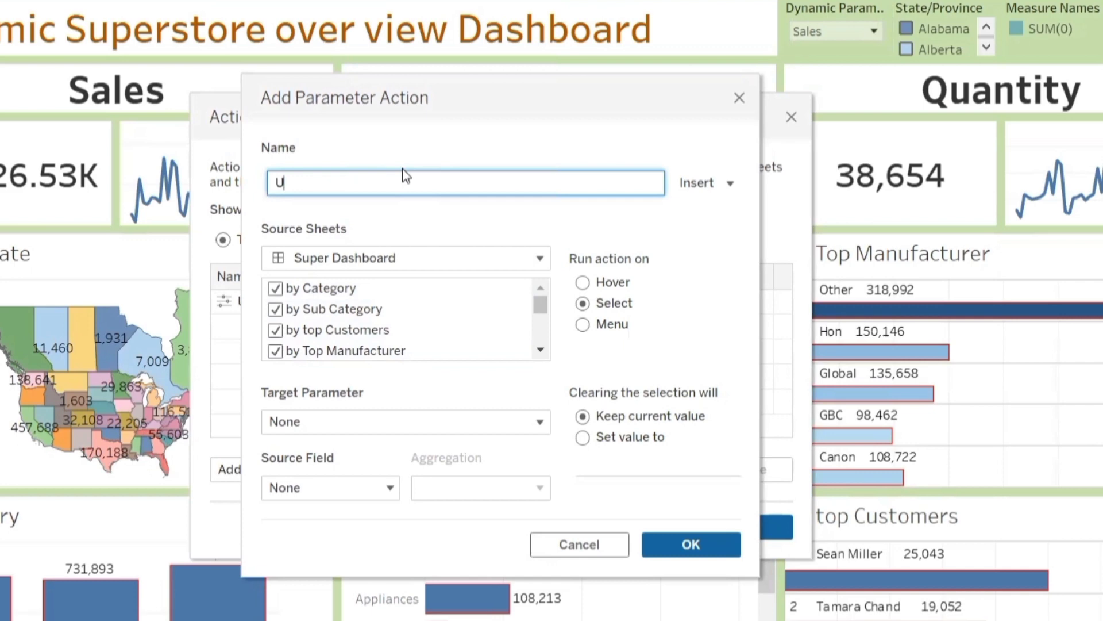
pyautogui.write('p')
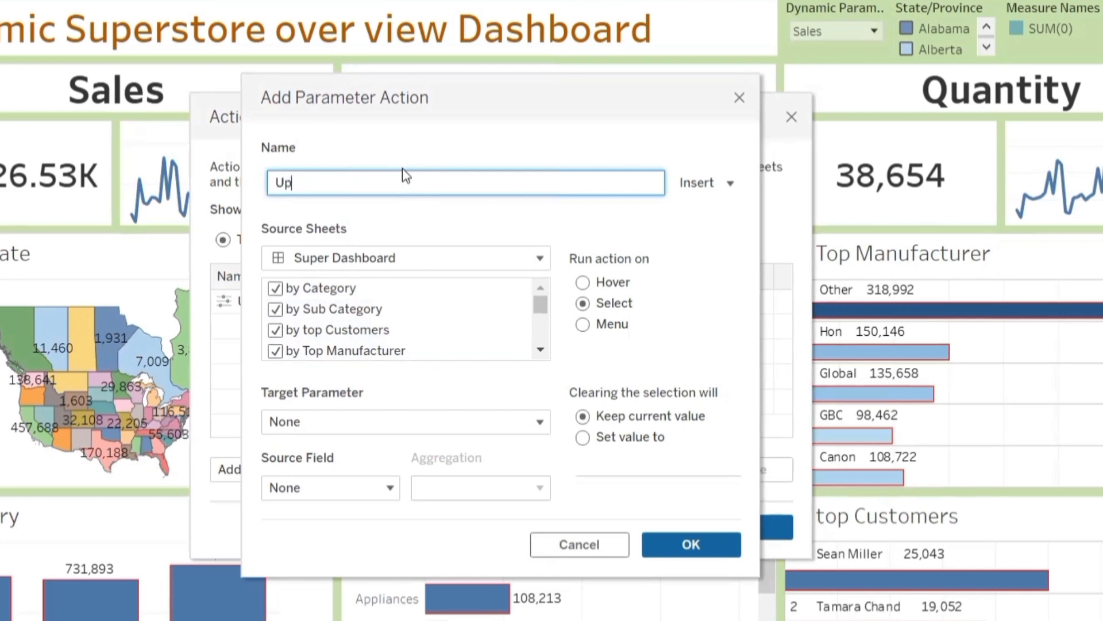
pyautogui.write(' Profit')
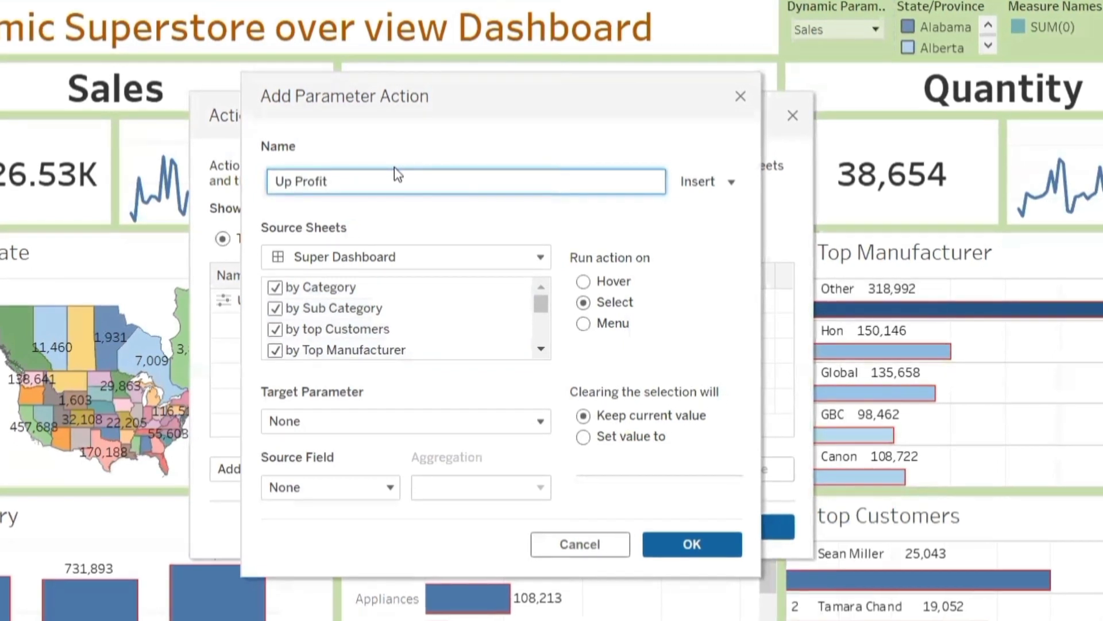
# - Restrict the Up Profit action's source sheets on Super Dashboard to the Profit sheet only
pyautogui.click(276, 291)
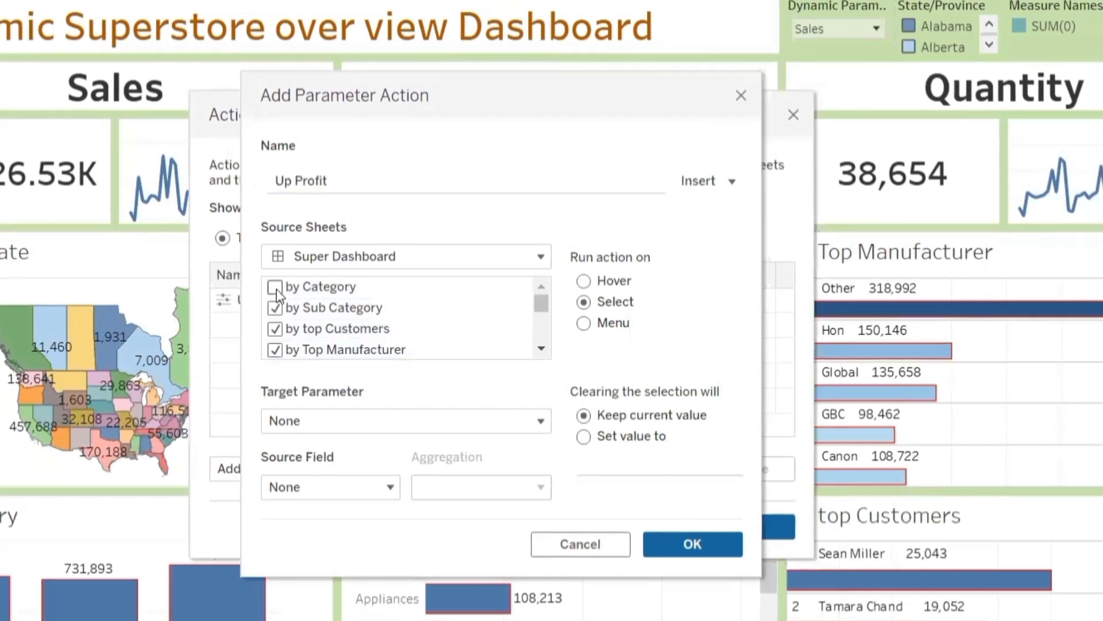
pyautogui.click(275, 290)
pyautogui.click(276, 289)
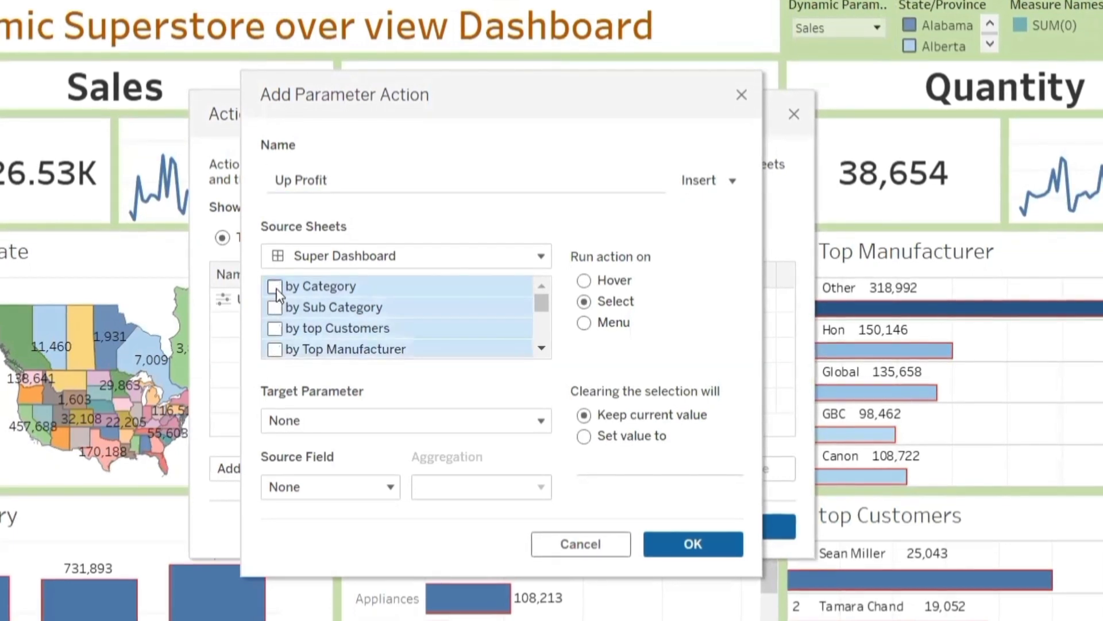
pyautogui.scroll(-5, 345, 303)
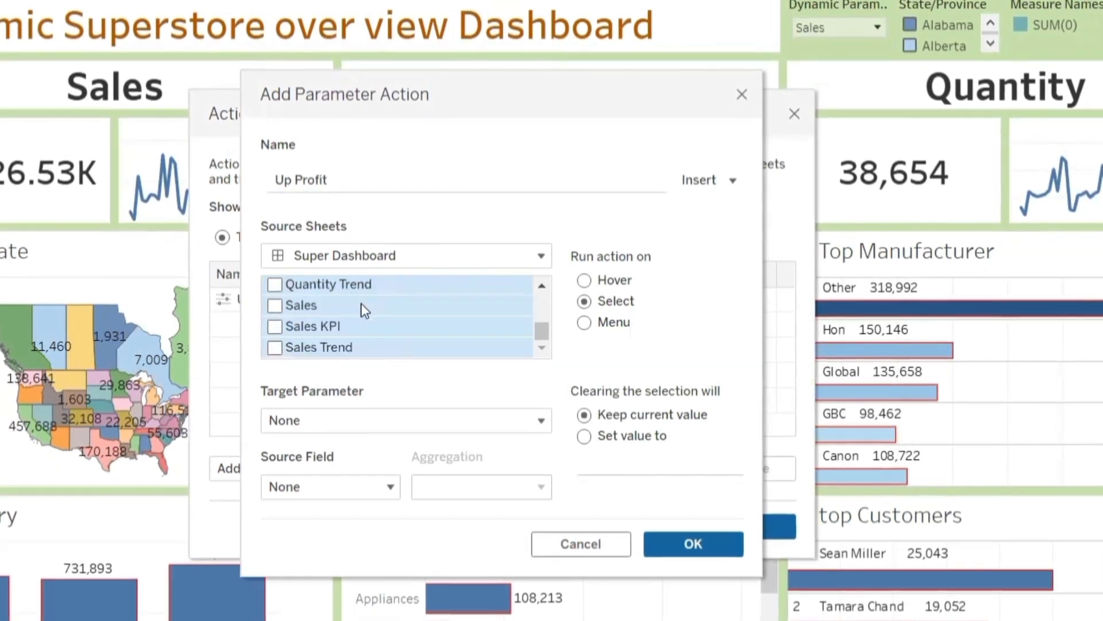
pyautogui.click(413, 317)
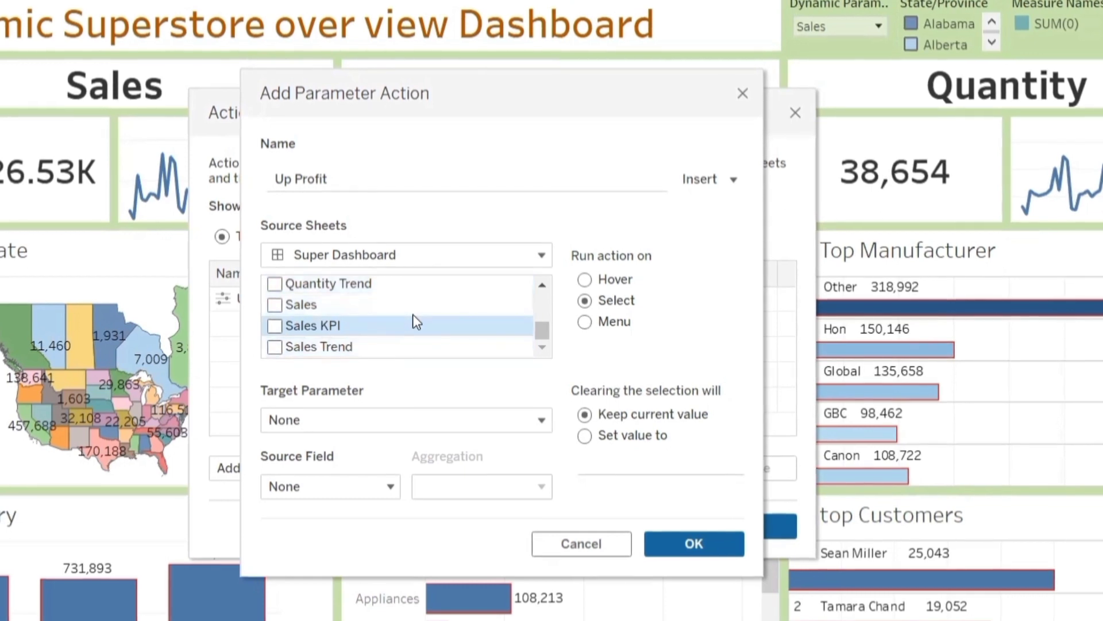
pyautogui.moveTo(539, 324); pyautogui.dragTo(540, 304)
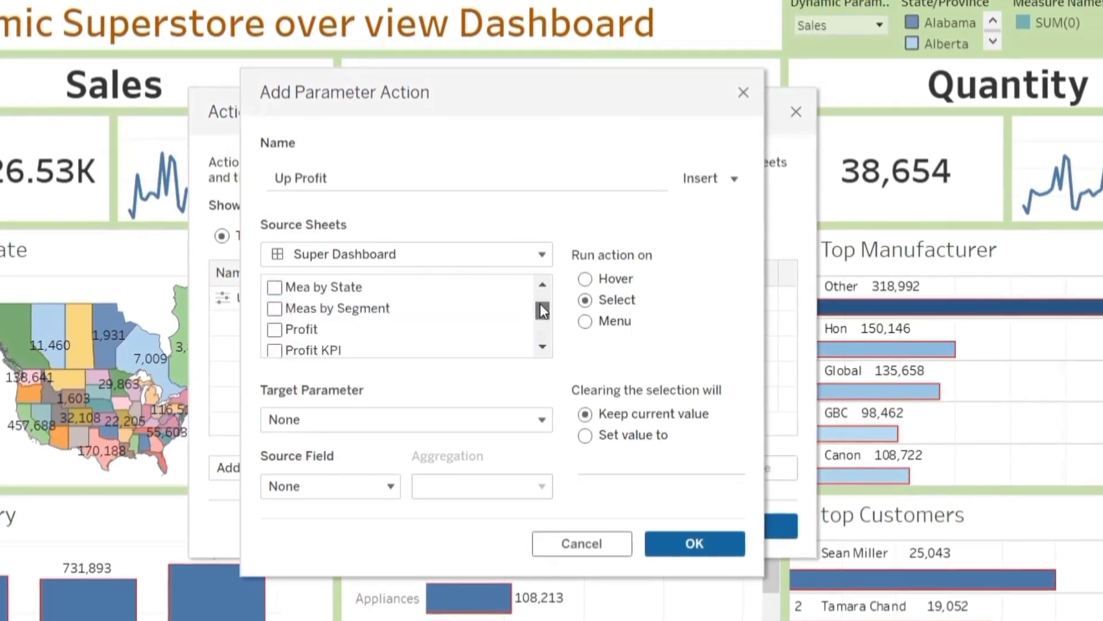
pyautogui.click(276, 331)
# - Set the Up Profit action's target parameter to Dynamic Paramater with Profit n (Sample - Superstore) as source field, and save the action
pyautogui.click(366, 416)
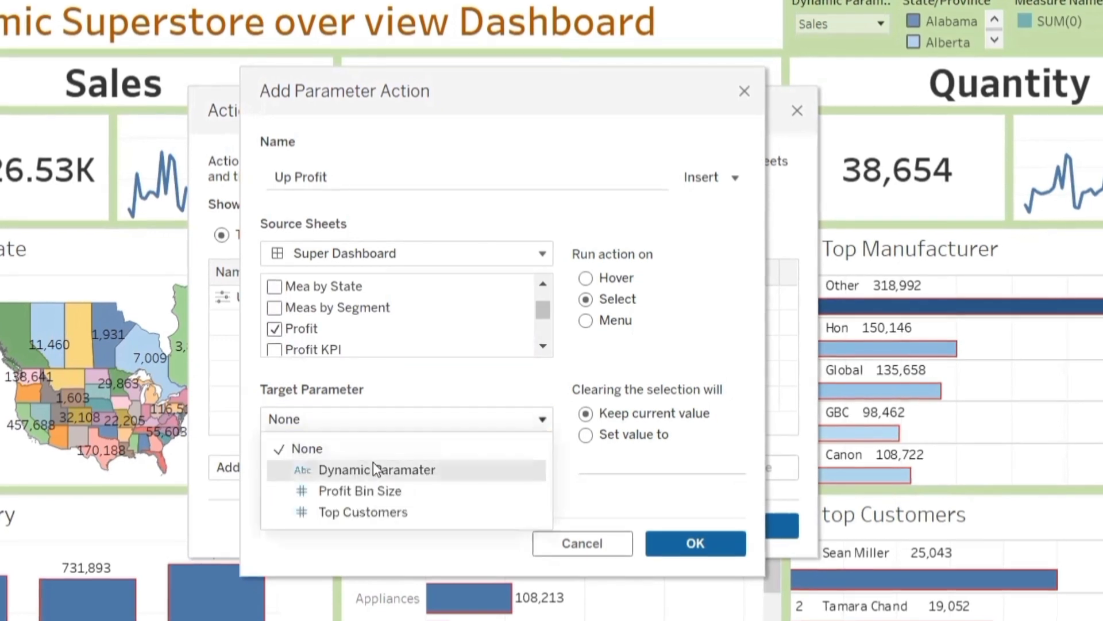
pyautogui.click(369, 468)
pyautogui.click(356, 474)
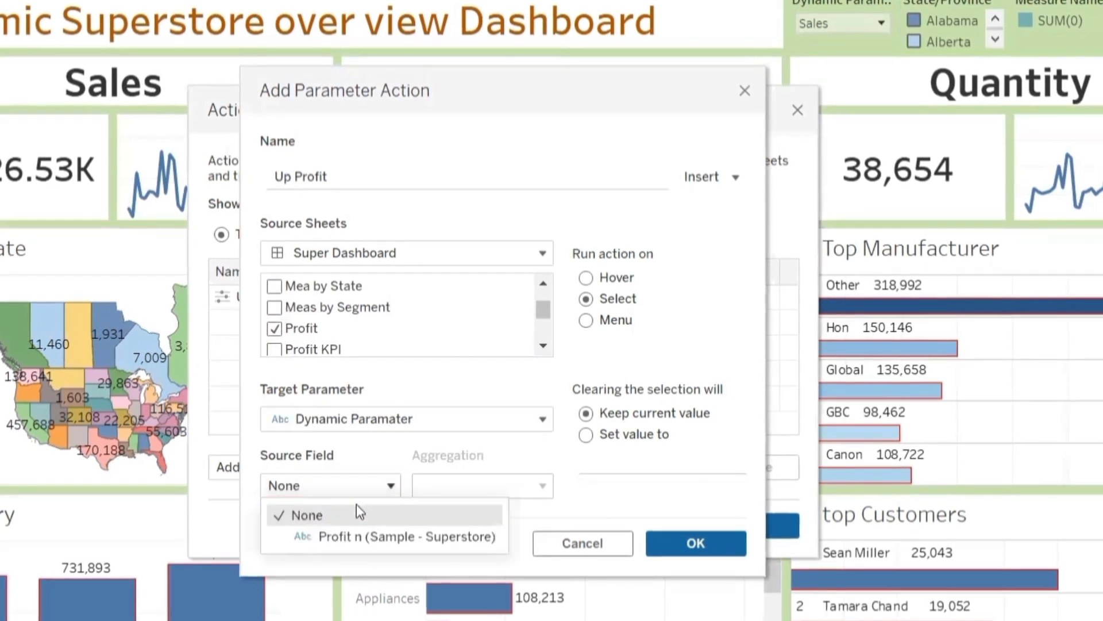
pyautogui.click(364, 534)
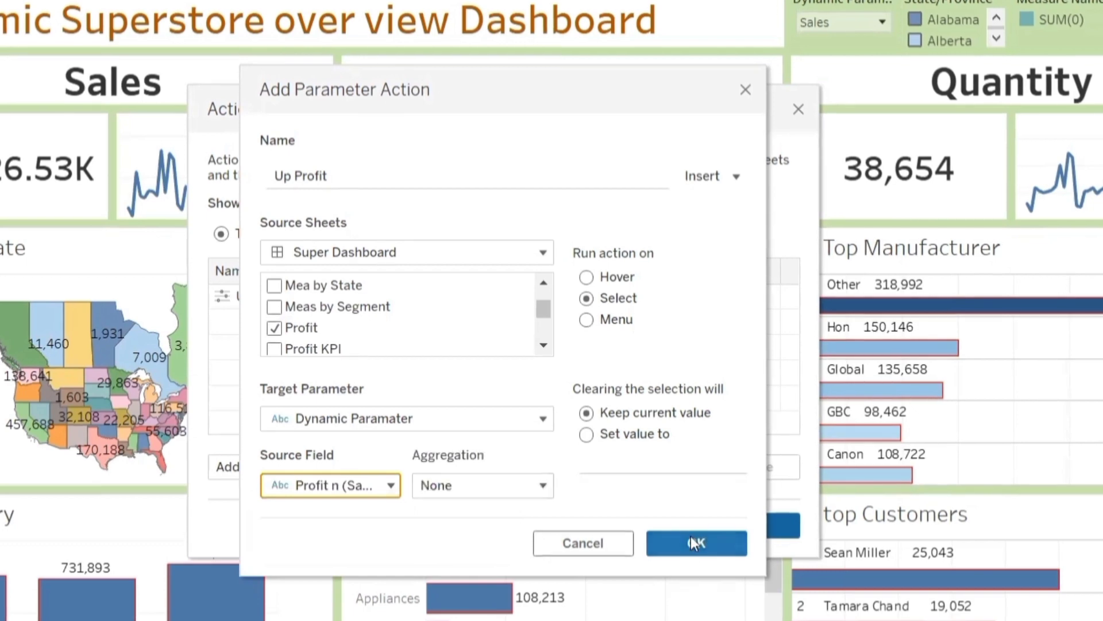
pyautogui.click(695, 542)
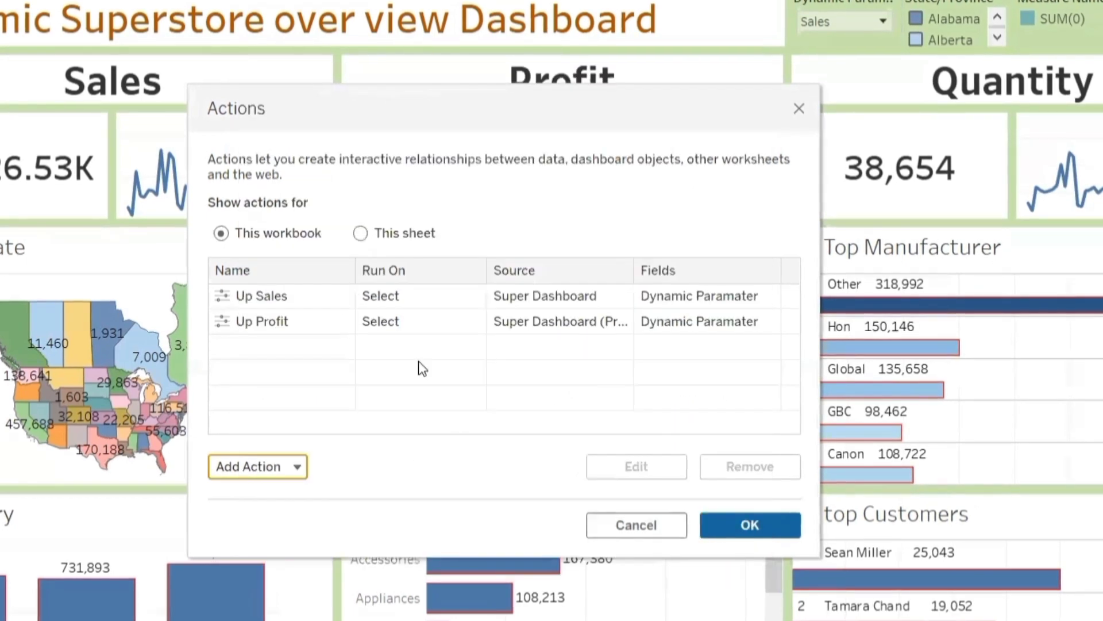
# - Add a third change-parameter action named Up Quantity
pyautogui.click(251, 473)
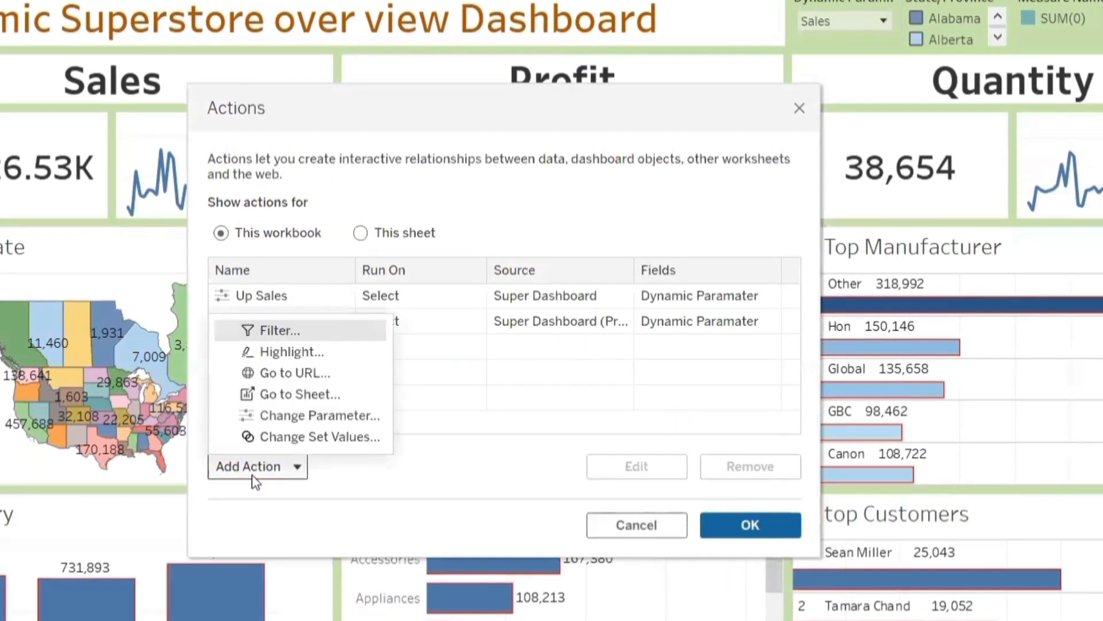
pyautogui.click(326, 416)
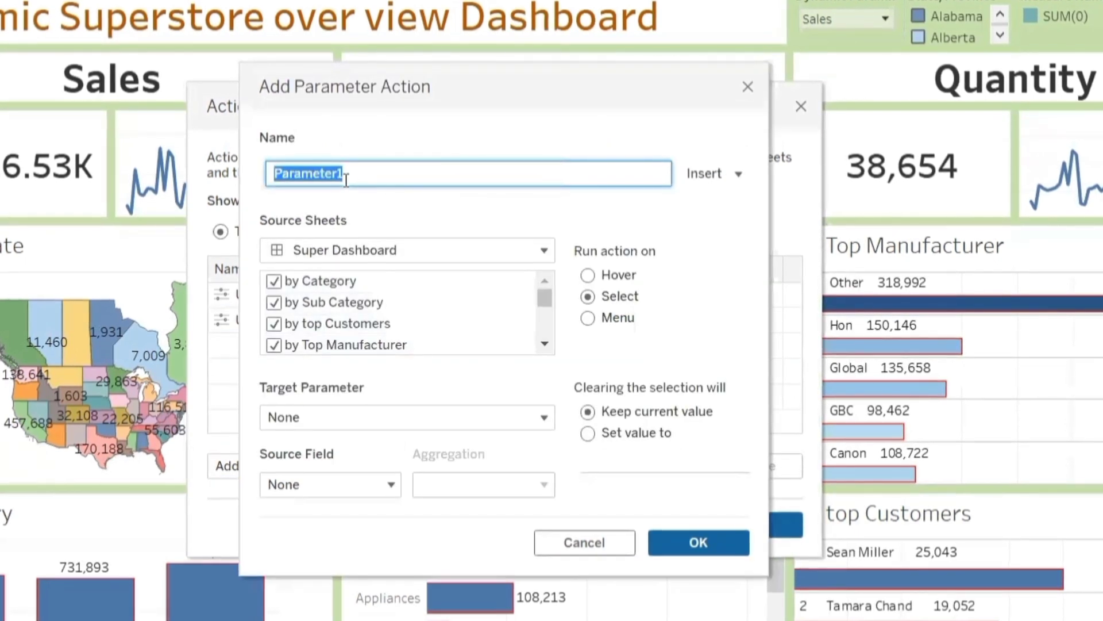
pyautogui.write('Up')
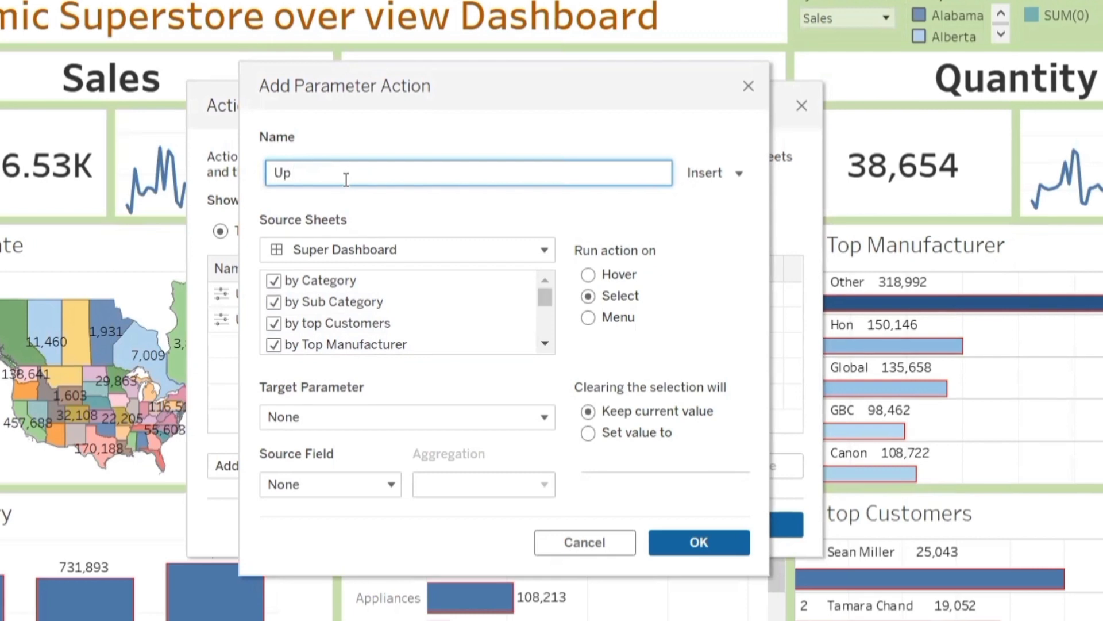
pyautogui.write(' Quantity')
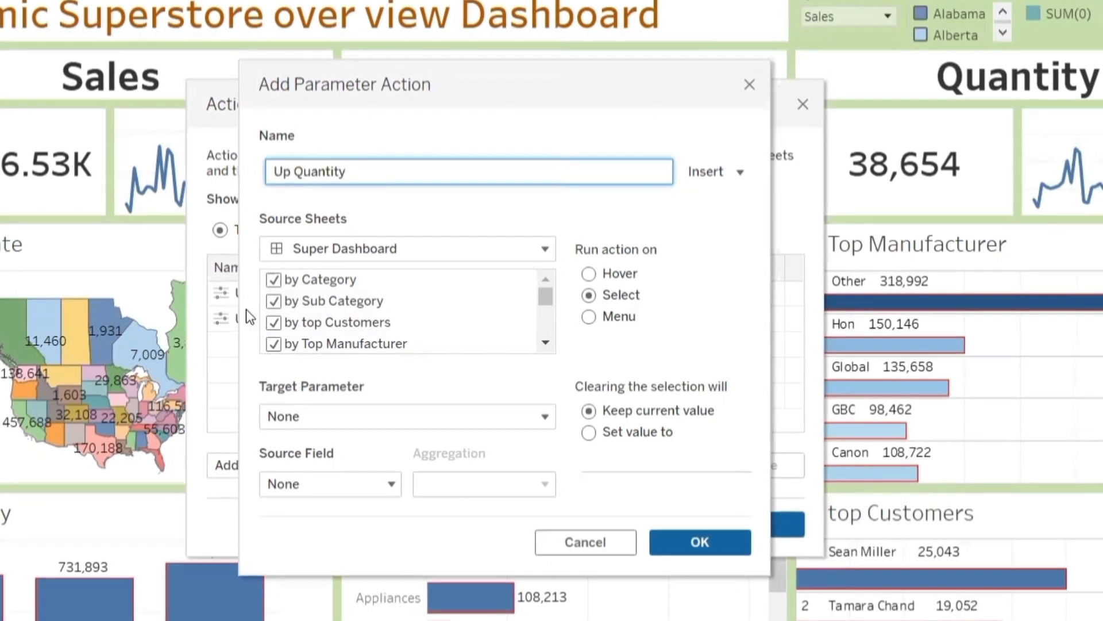
# - Restrict the Up Quantity action's source sheets on Super Dashboard to the Quantity sheet only
pyautogui.click(278, 281)
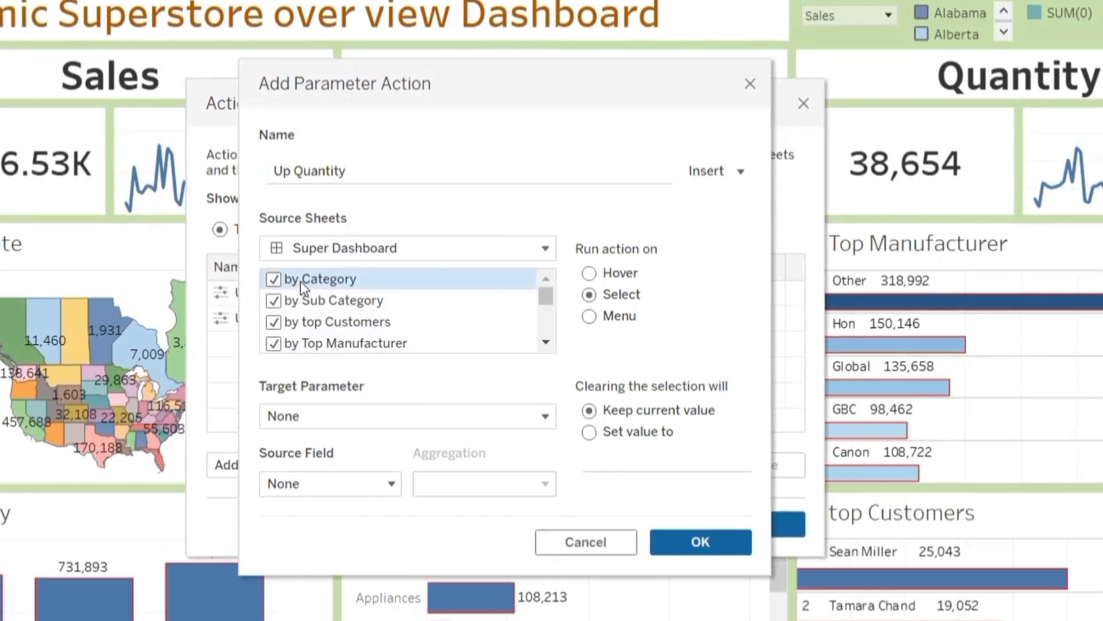
pyautogui.hotkey('ctrl', 'a')
pyautogui.click(273, 281)
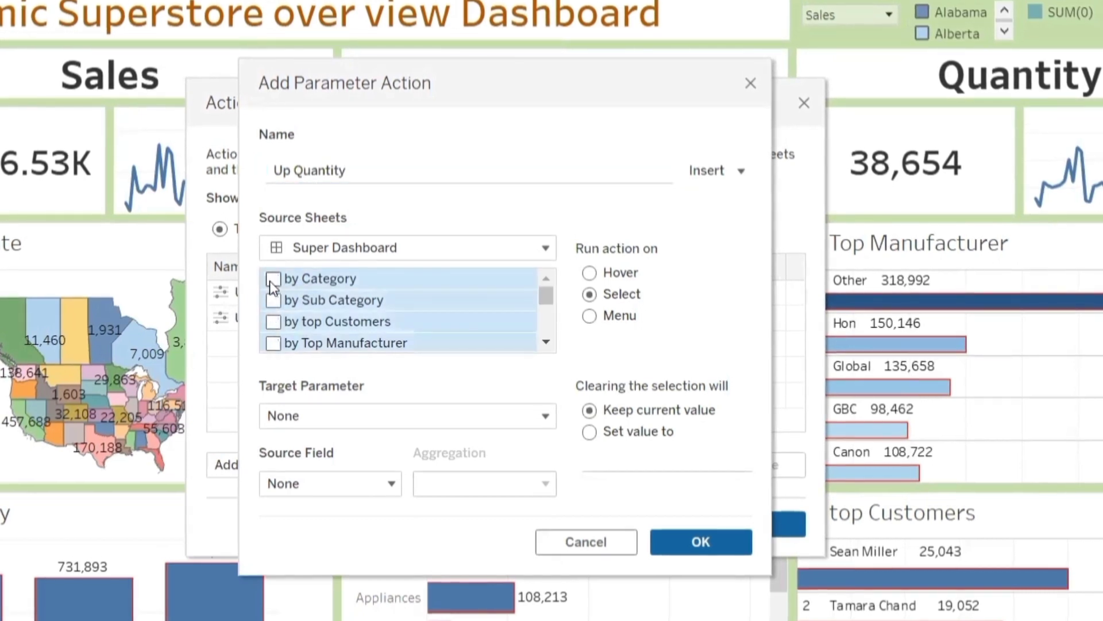
pyautogui.click(331, 301)
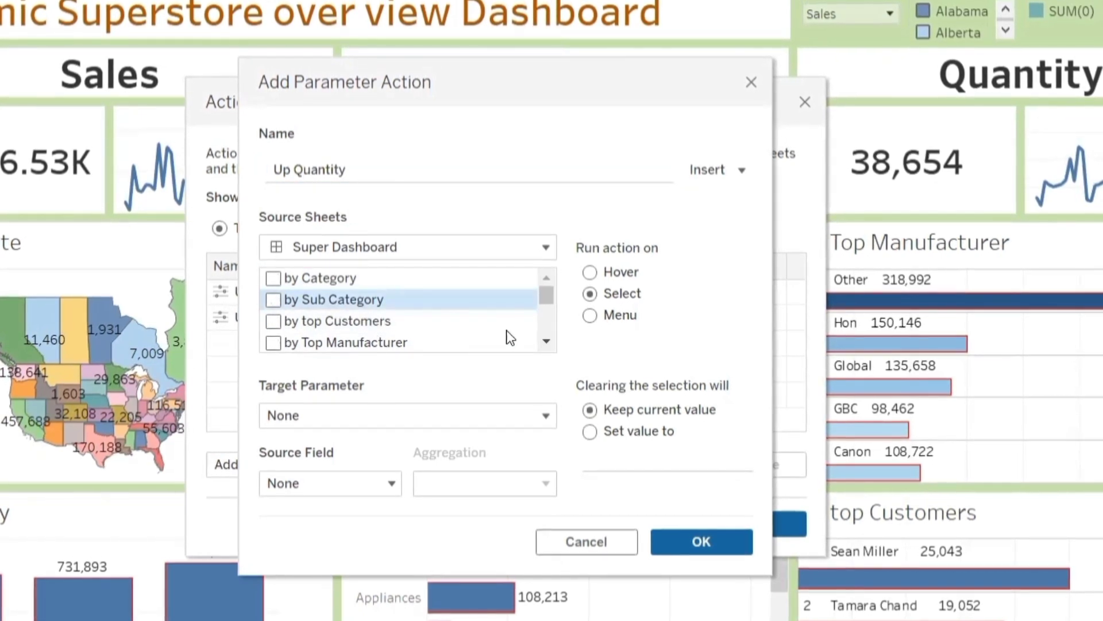
pyautogui.click(547, 342)
pyautogui.click(547, 342)
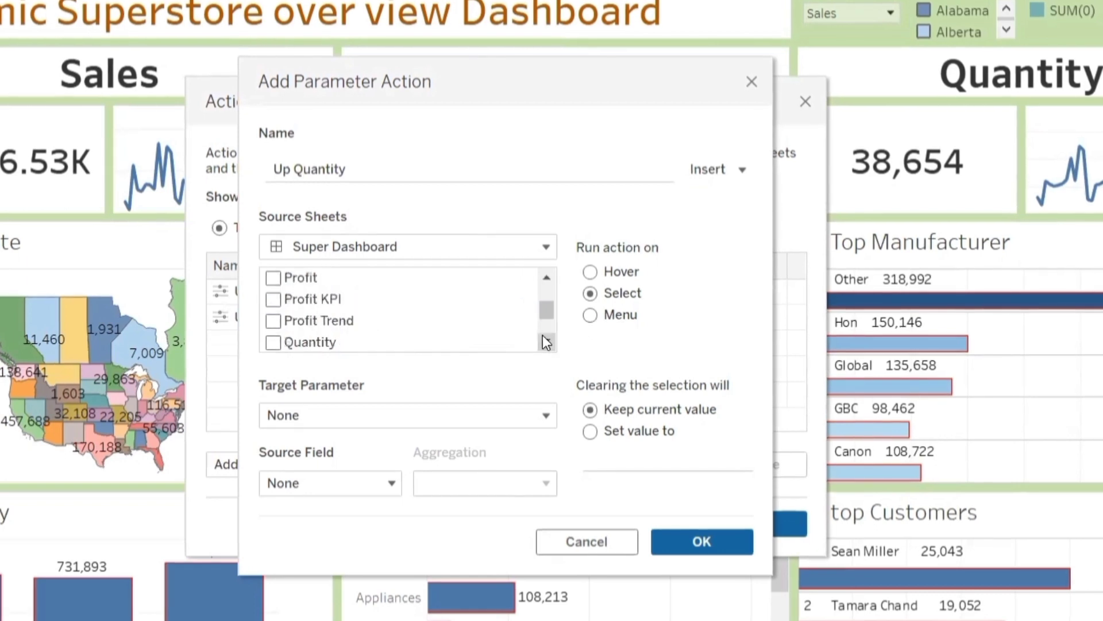
pyautogui.click(273, 342)
# - Set the Up Quantity action's target parameter to Dynamic Paramater with Quantity n (Sample - Superstore) as source field, and save the action
pyautogui.click(358, 414)
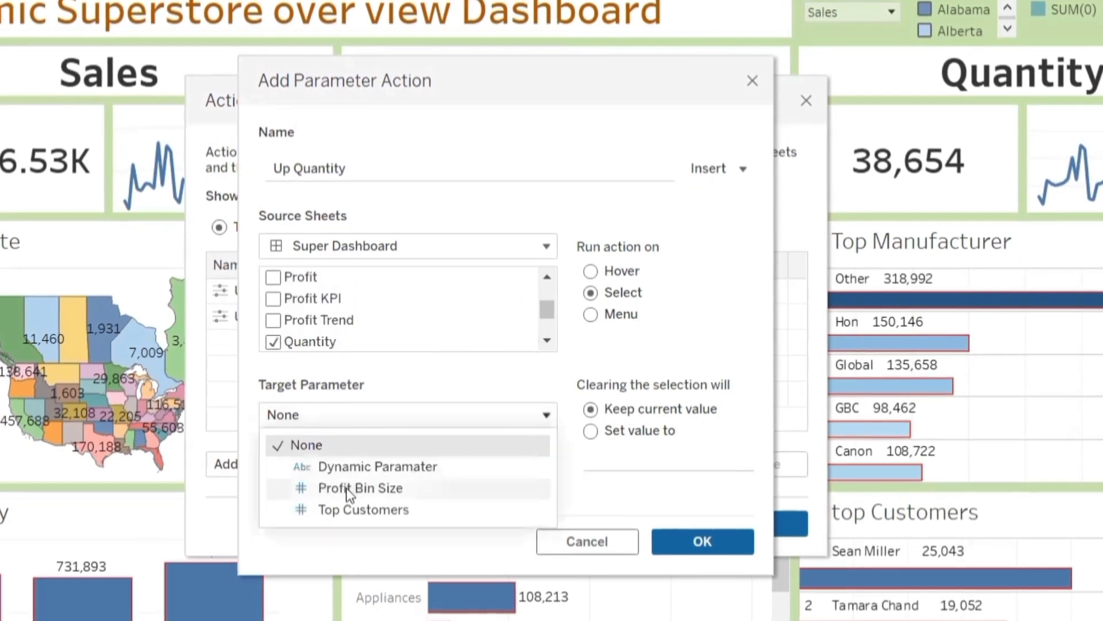
pyautogui.click(374, 465)
pyautogui.click(380, 485)
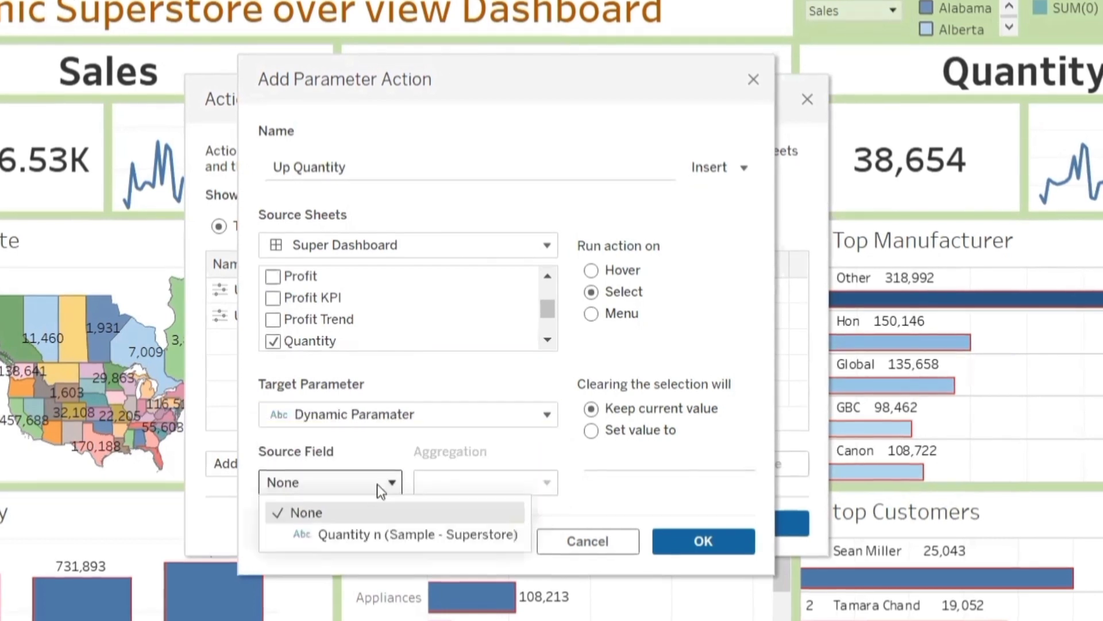
pyautogui.click(368, 533)
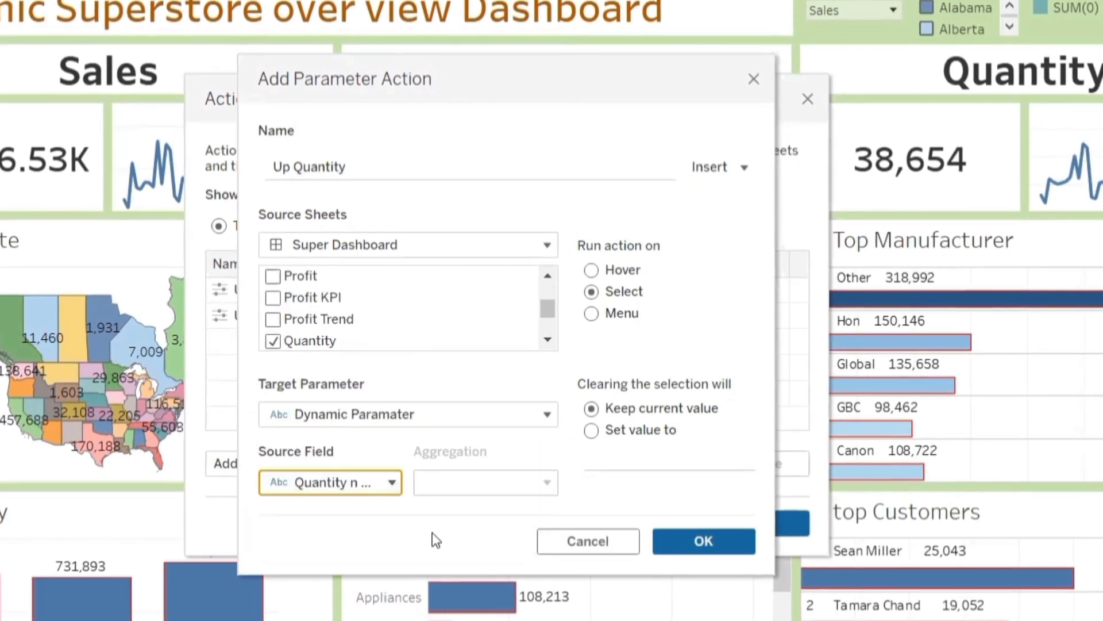
pyautogui.click(700, 541)
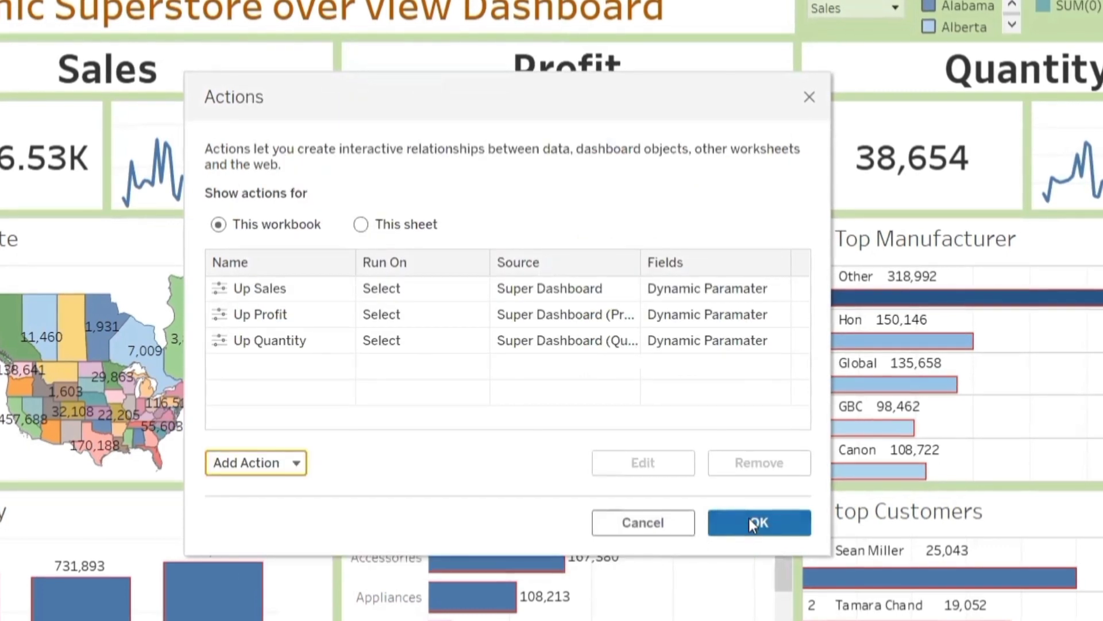
# - Confirm the workbook's three parameter actions and switch the dashboard's measure to Sales through its heading
pyautogui.click(753, 524)
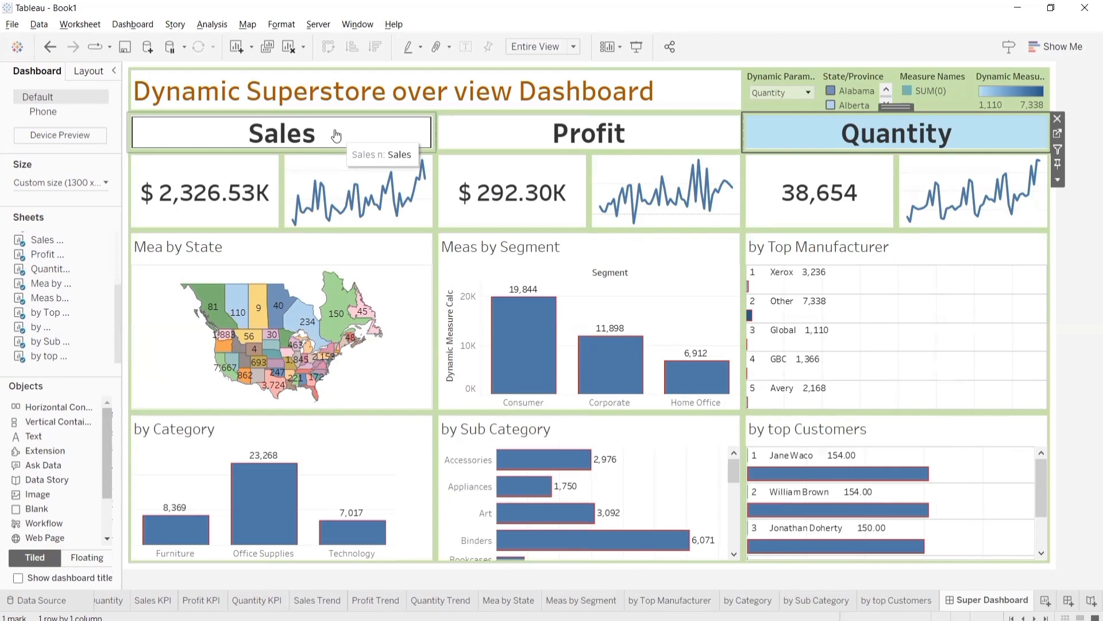
pyautogui.click(336, 135)
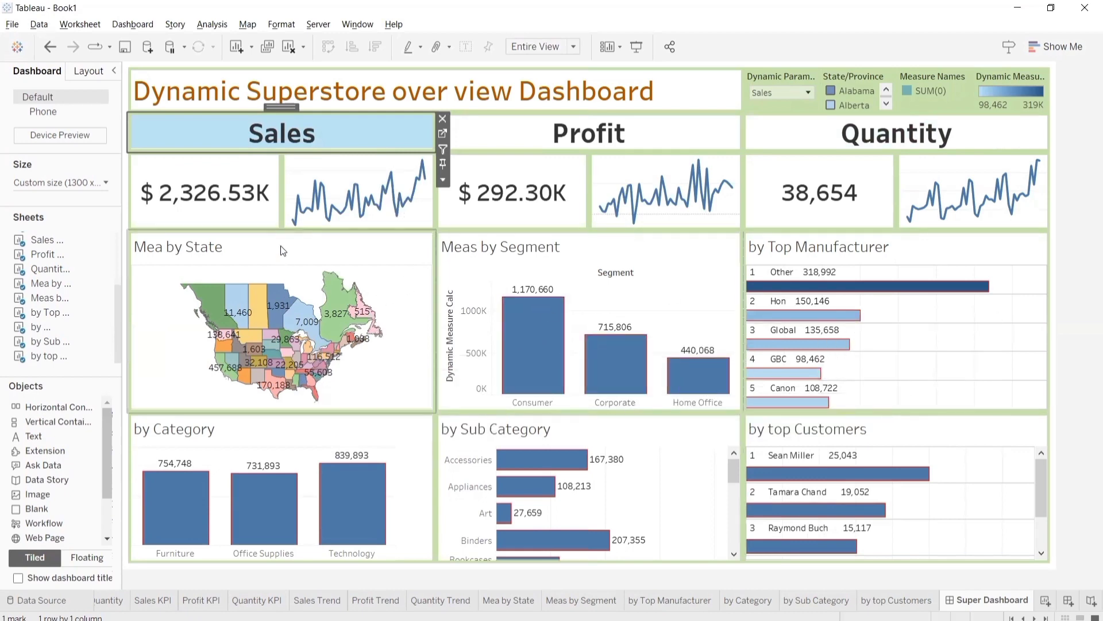
# - Open the Meas by Segment sheet's title for editing and select its sheet name placeholder
pyautogui.click(508, 600)
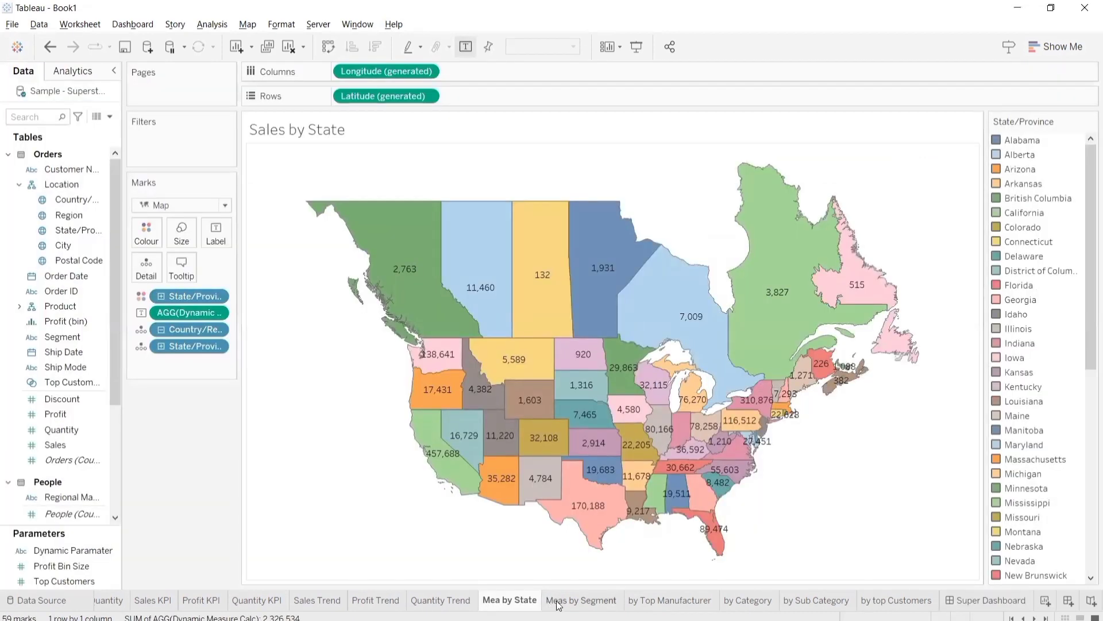
pyautogui.click(558, 601)
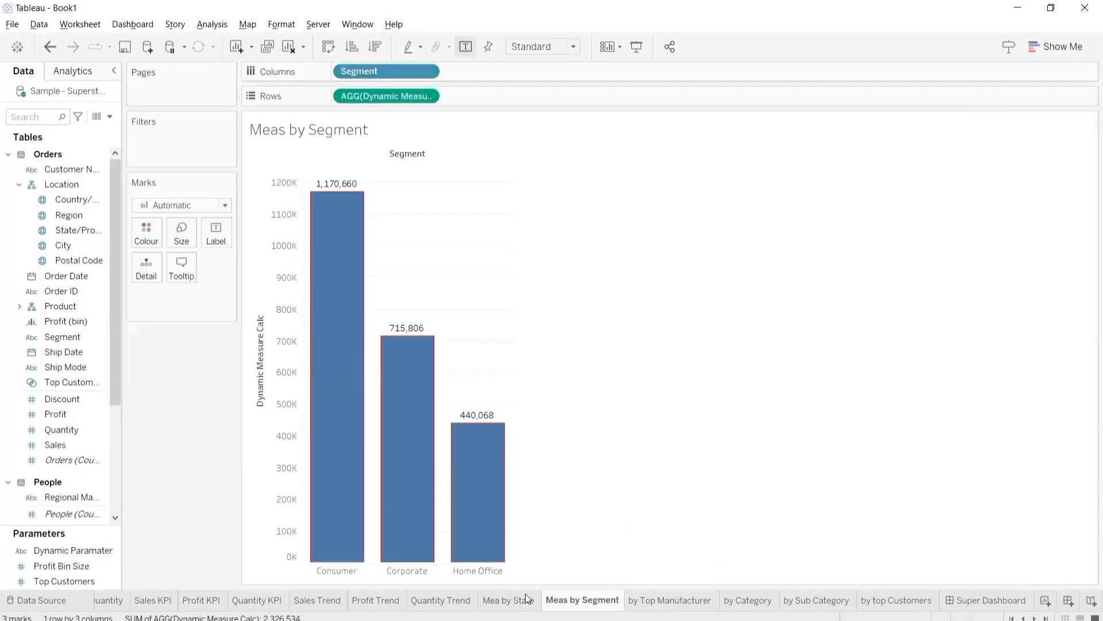
pyautogui.doubleClick(375, 137)
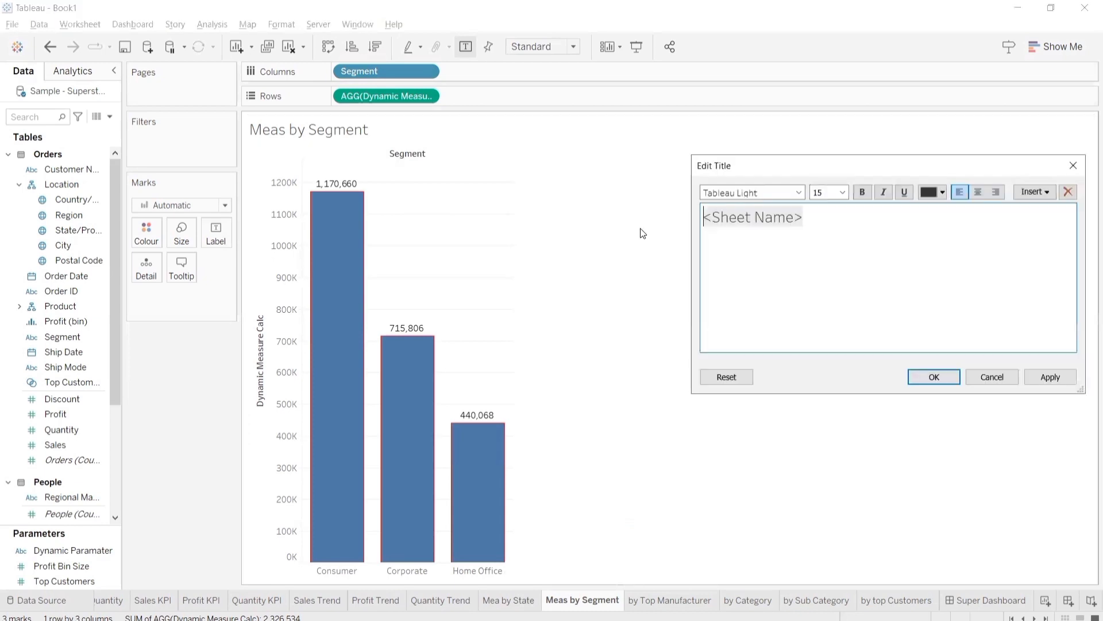
pyautogui.moveTo(840, 226); pyautogui.dragTo(695, 222)
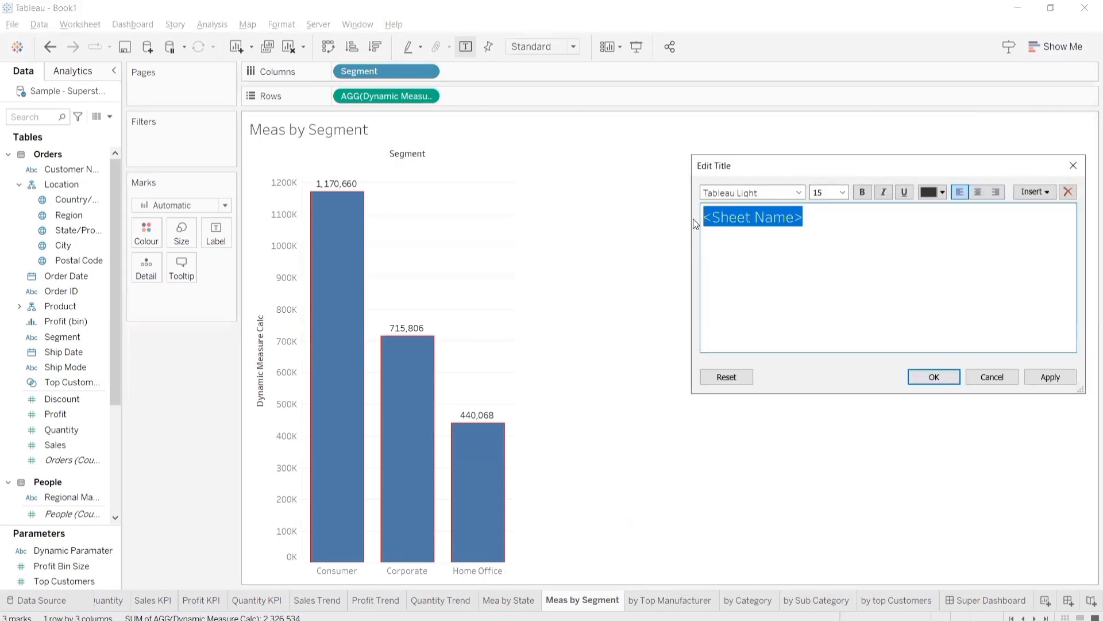
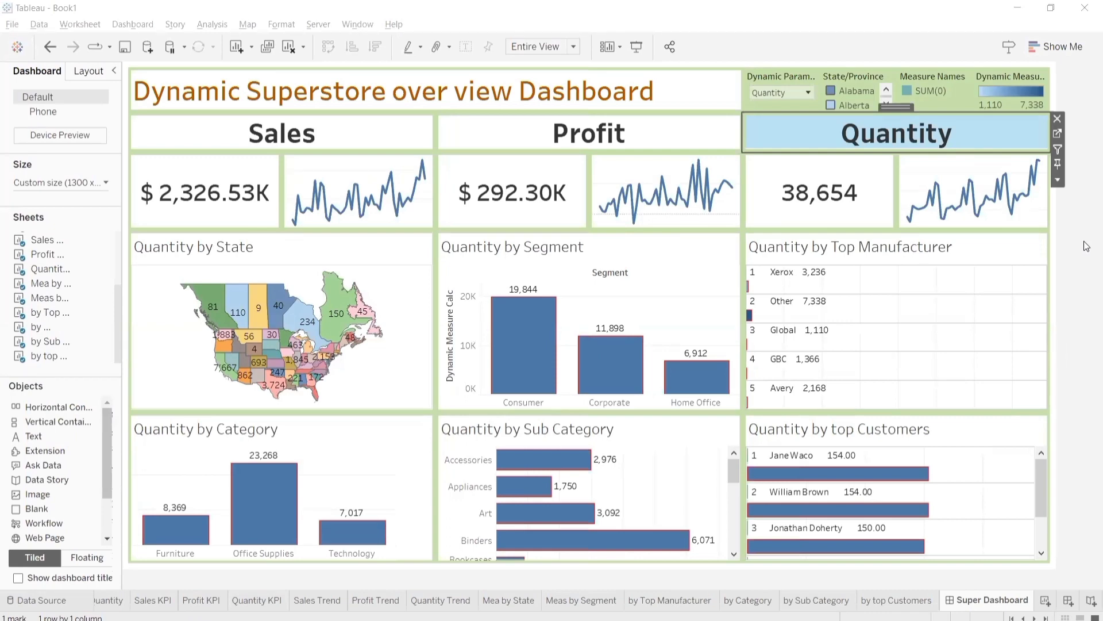
# - Test the Sales and Profit headings on Super Dashboard as measure switches, leaving Profit selected
pyautogui.click(309, 141)
pyautogui.click(309, 141)
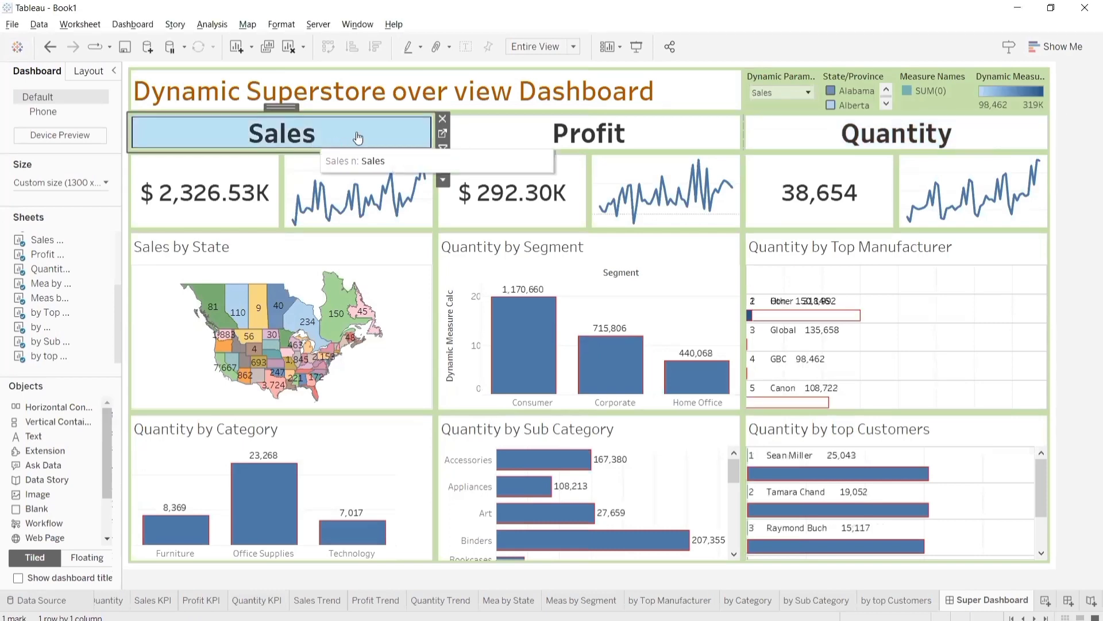
pyautogui.click(632, 142)
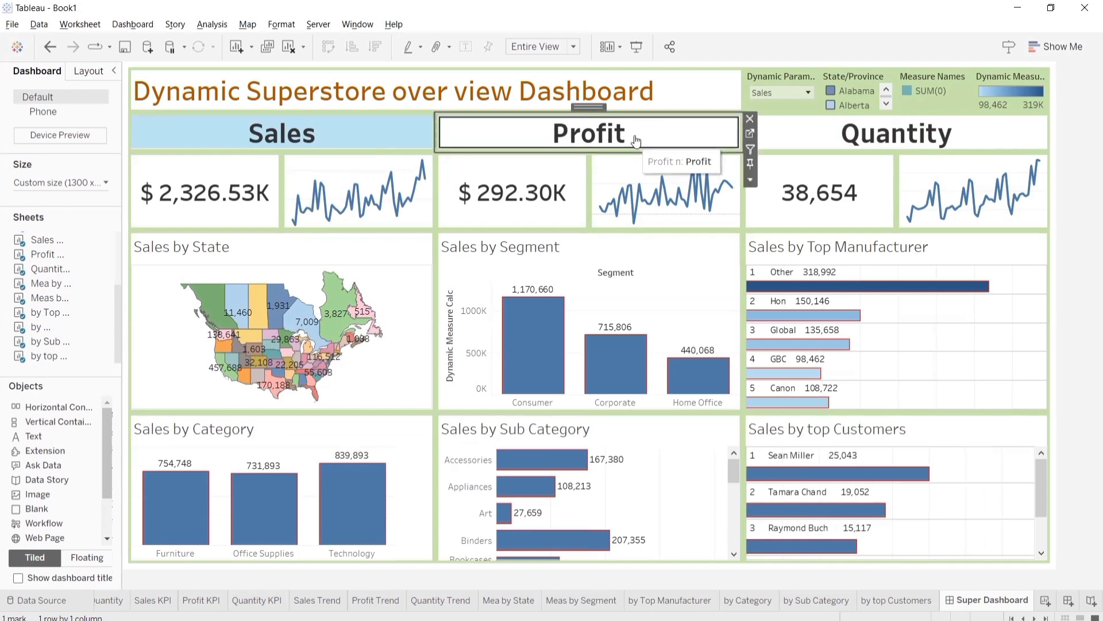
pyautogui.click(658, 142)
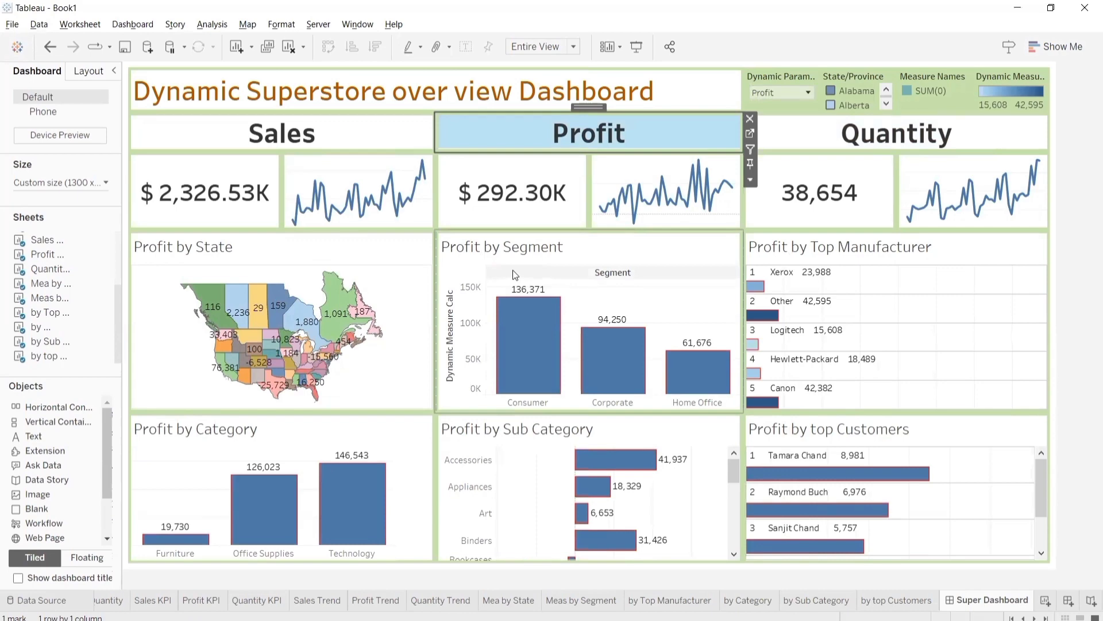
# - Hide the Segment field label above the Profit by Segment chart
pyautogui.rightClick(593, 275)
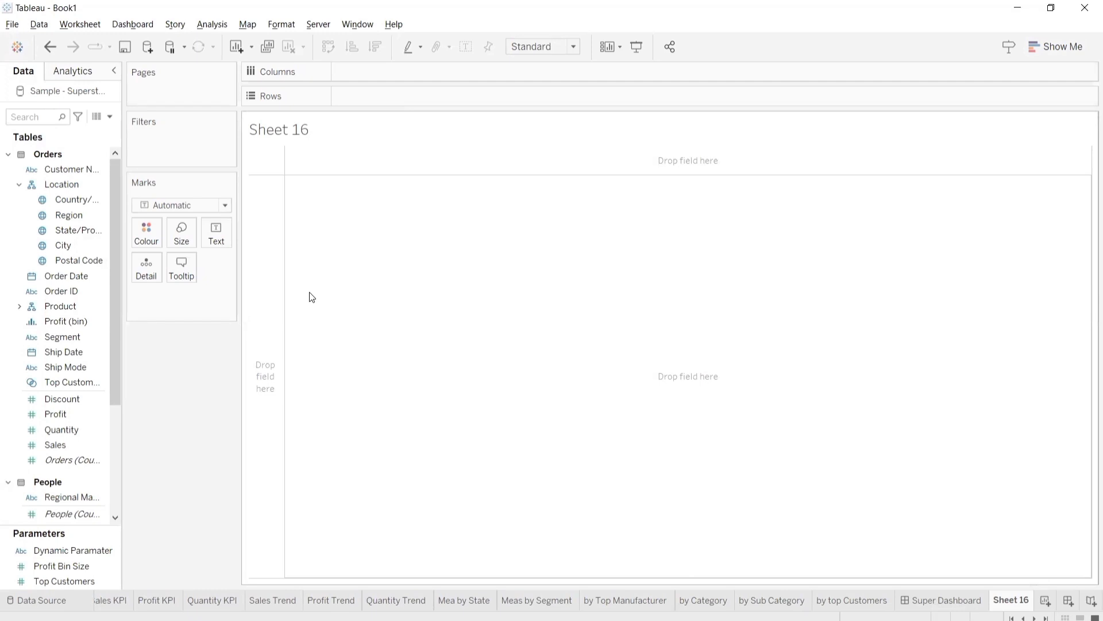
# - Replace the sheet name placeholder in Sheet 16's title with the Data Update Time field
pyautogui.doubleClick(377, 130)
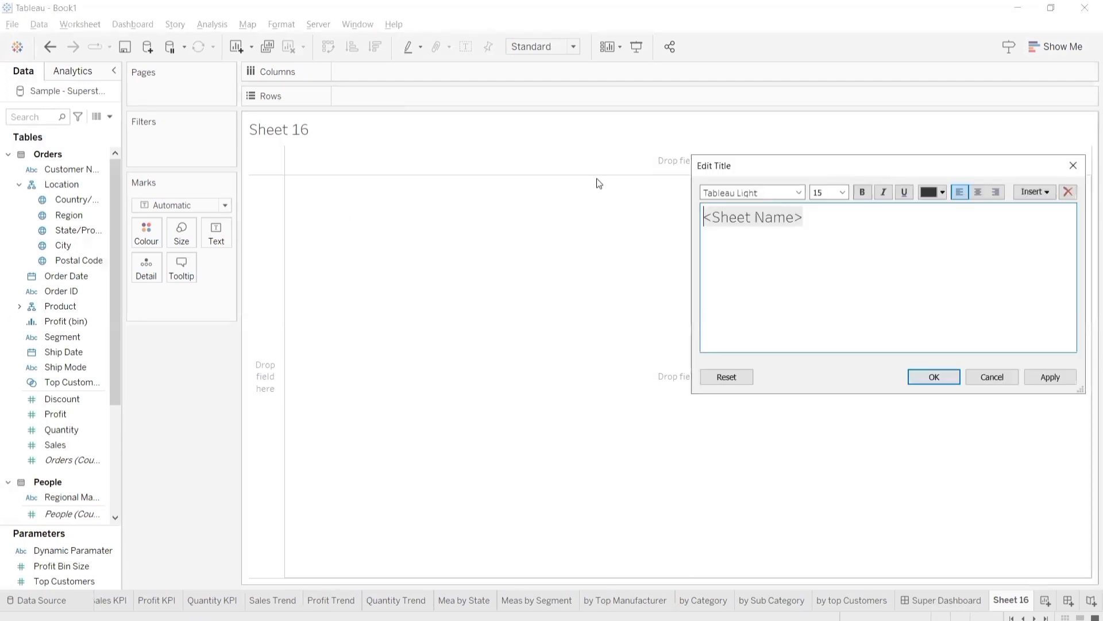
pyautogui.moveTo(847, 216); pyautogui.dragTo(696, 221)
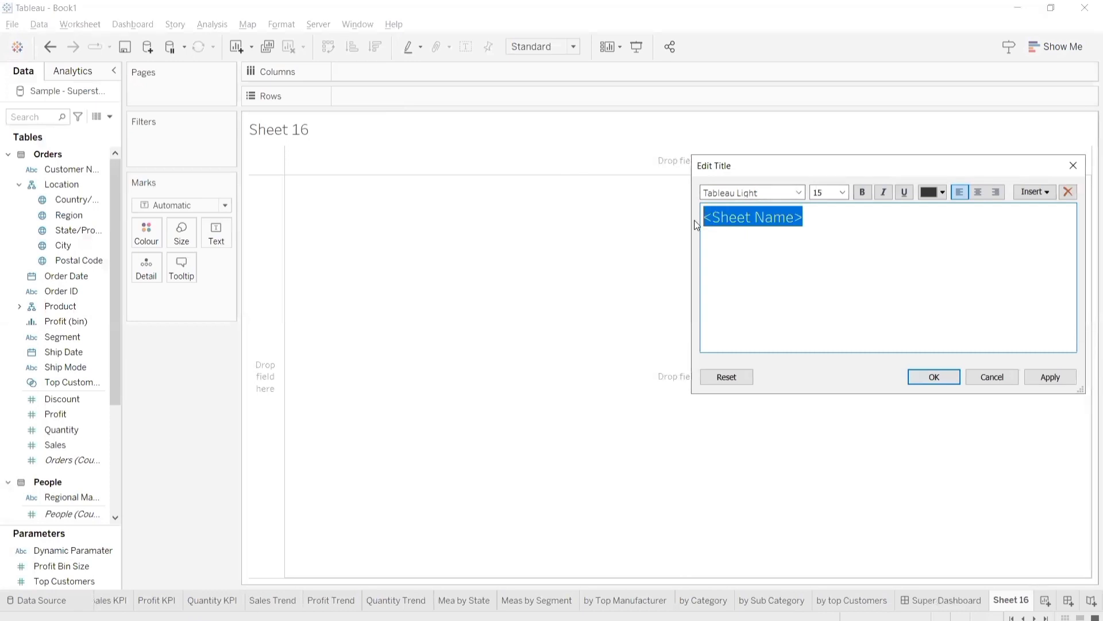
pyautogui.press('BackSpace')
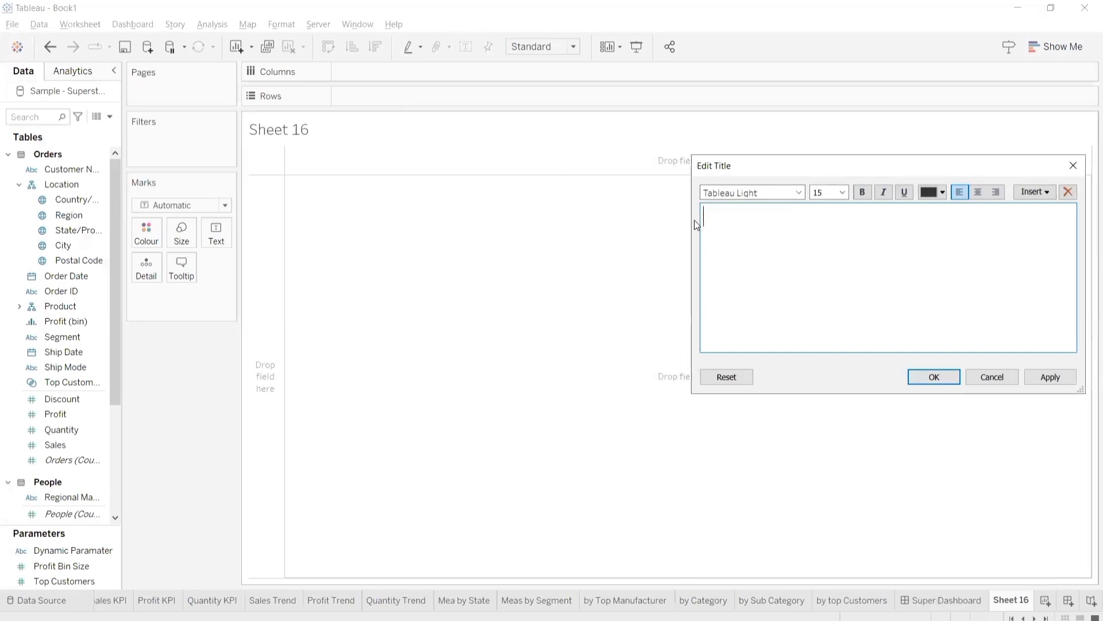
pyautogui.click(1033, 193)
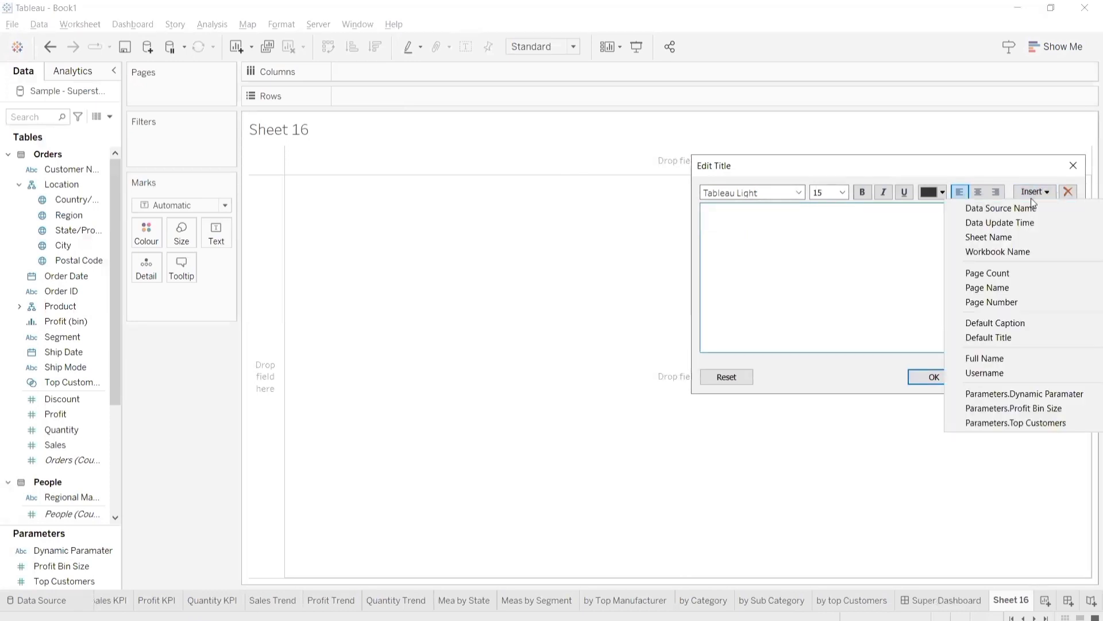
pyautogui.click(1003, 223)
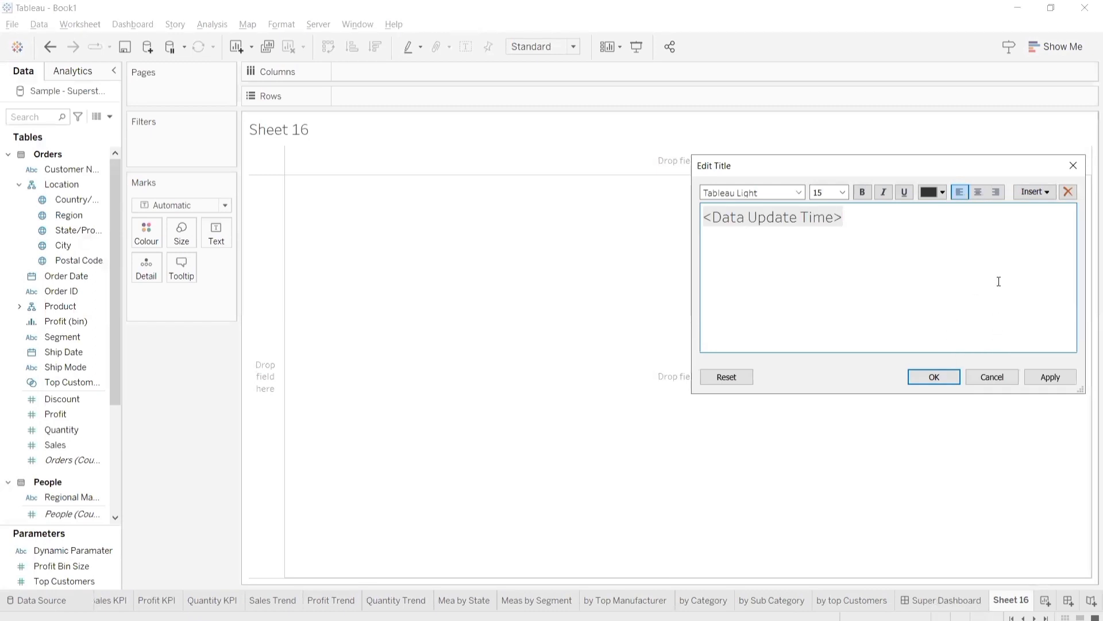
# - Colour the Data Update Time title text red and save the title
pyautogui.moveTo(702, 217); pyautogui.dragTo(888, 206)
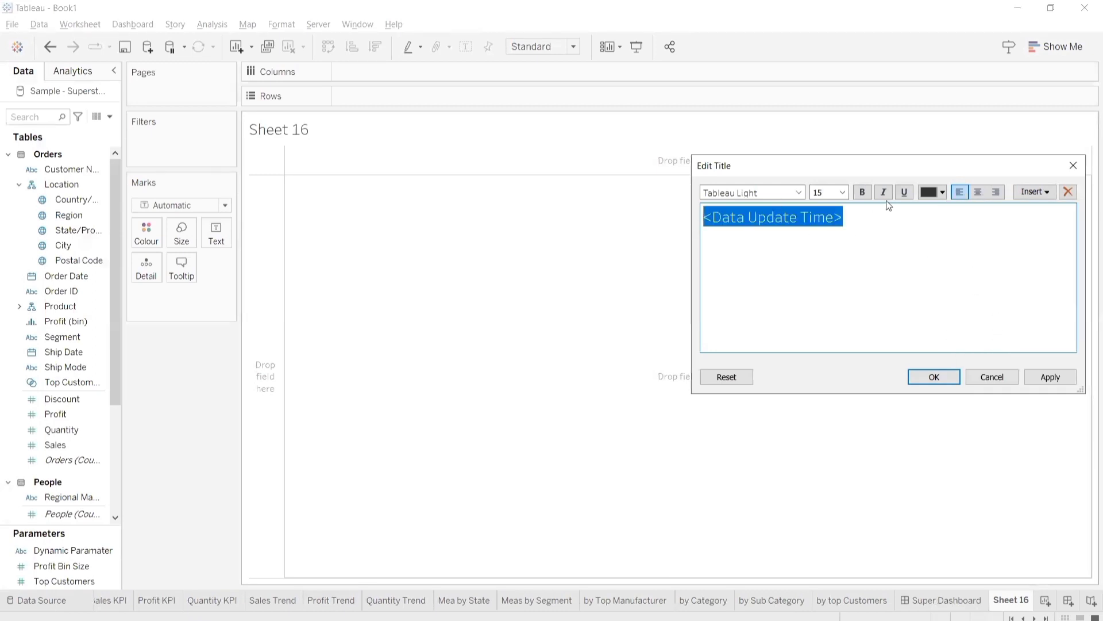
pyautogui.click(938, 191)
pyautogui.click(928, 278)
pyautogui.click(1055, 377)
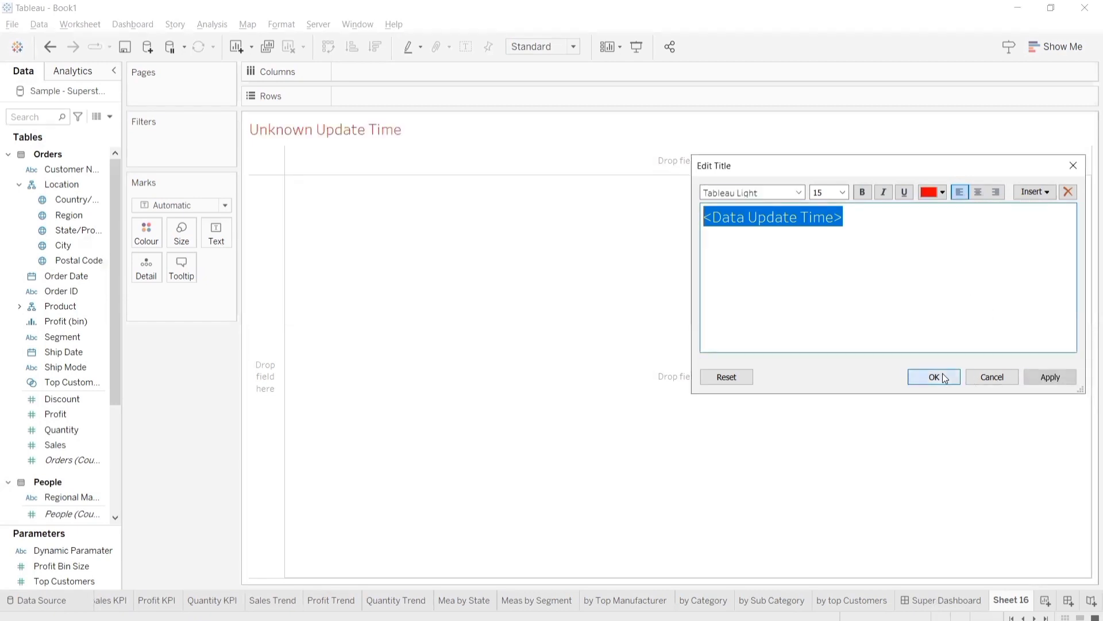
pyautogui.click(944, 376)
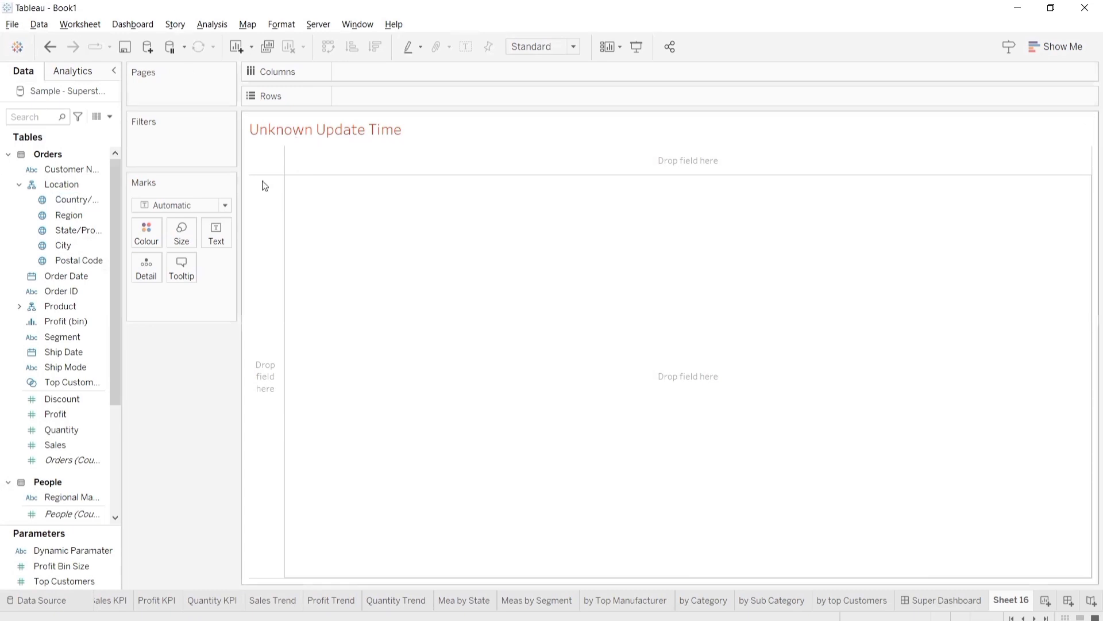
# - Add an ad hoc empty-string field ("") to Sheet 16's Rows
pyautogui.doubleClick(366, 102)
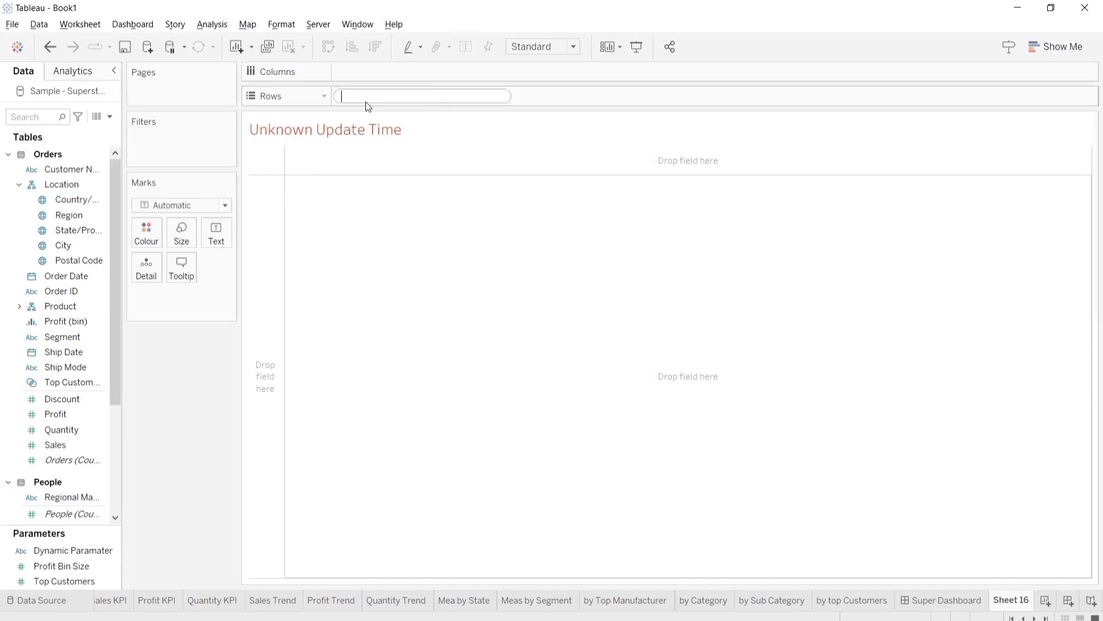
pyautogui.write('"')
pyautogui.write('Bla')
pyautogui.press('BackSpace')
pyautogui.press('BackSpace')
pyautogui.press('BackSpace')
pyautogui.press('BackSpace')
pyautogui.press('BackSpace')
pyautogui.press('Return')
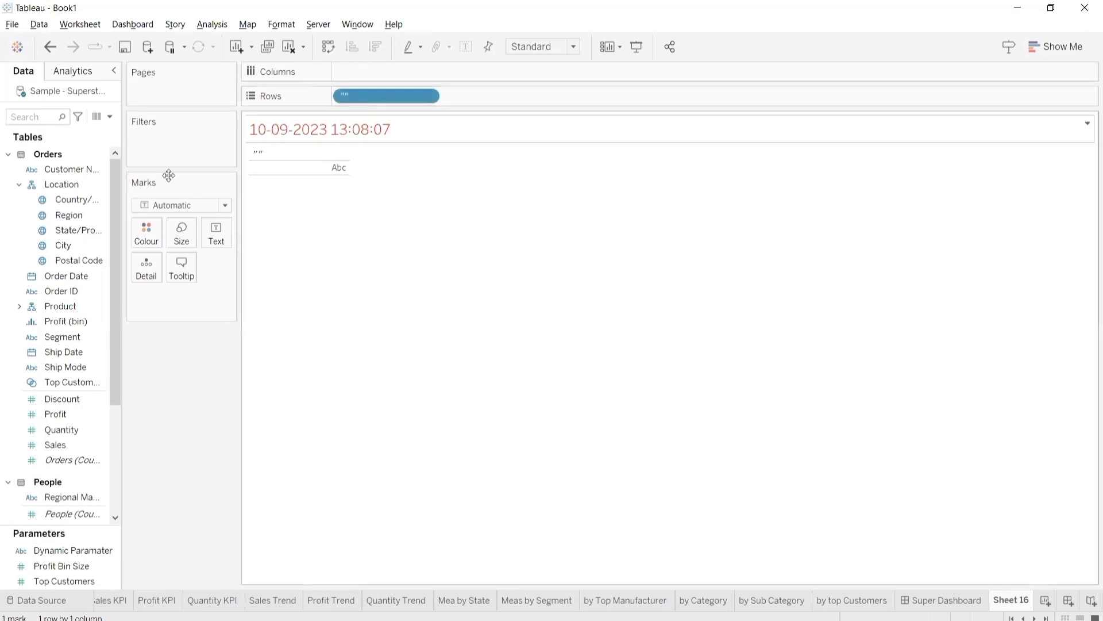
pyautogui.click(184, 206)
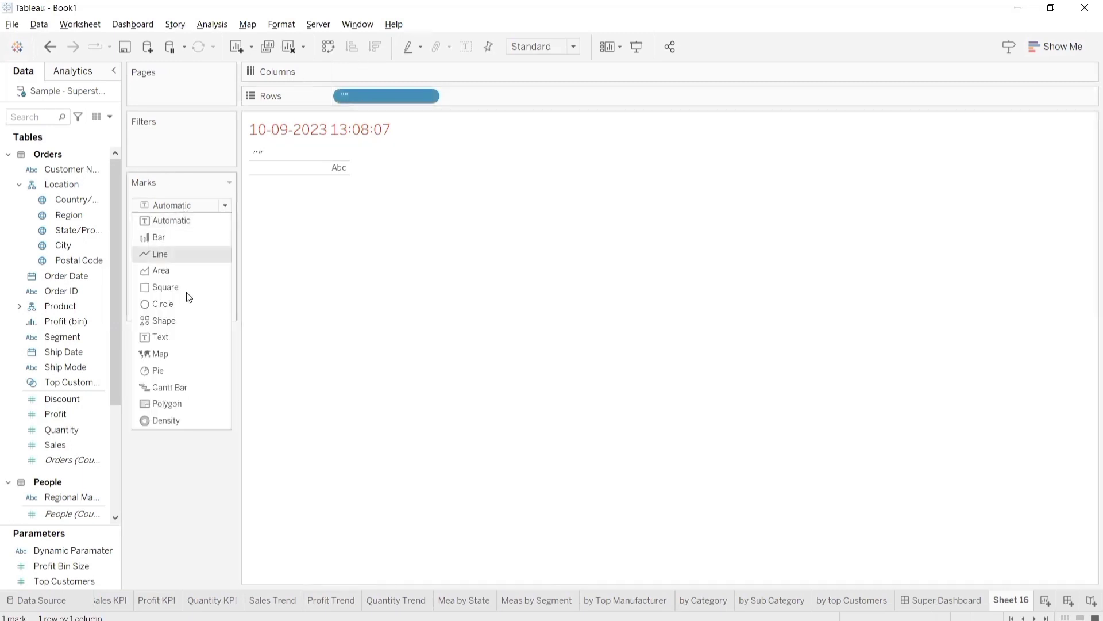
pyautogui.click(177, 396)
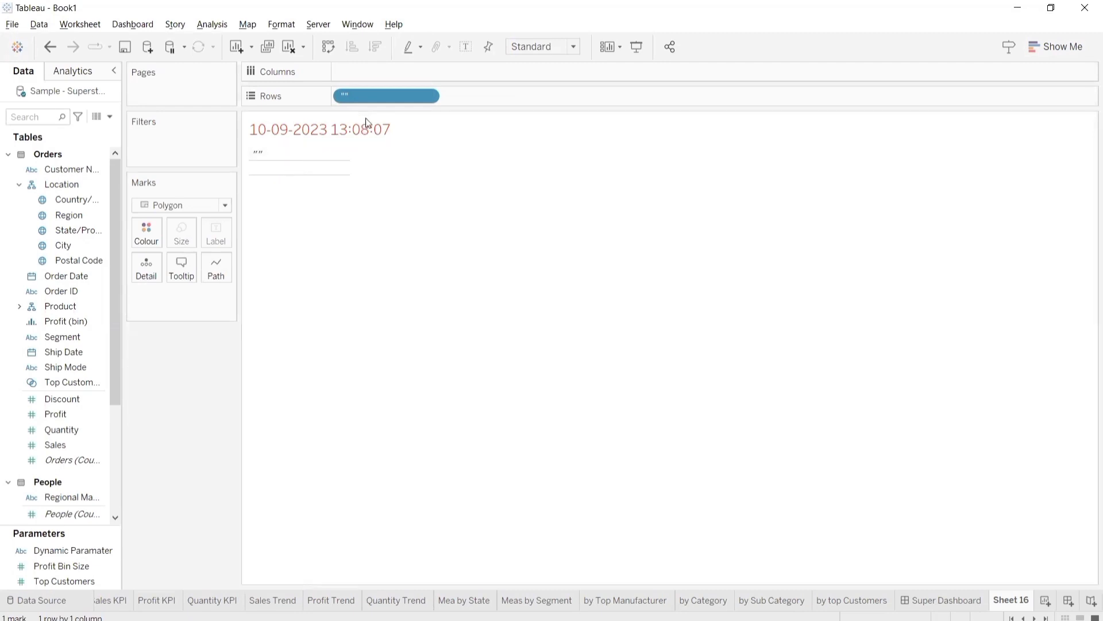
pyautogui.moveTo(365, 97); pyautogui.dragTo(167, 374)
pyautogui.click(181, 207)
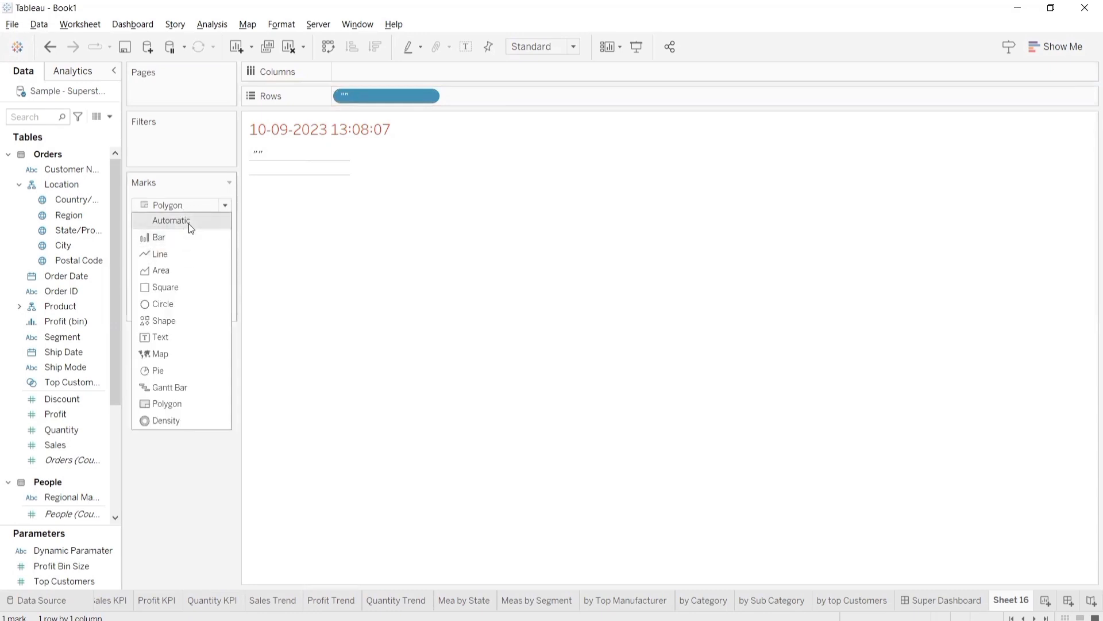
pyautogui.click(189, 222)
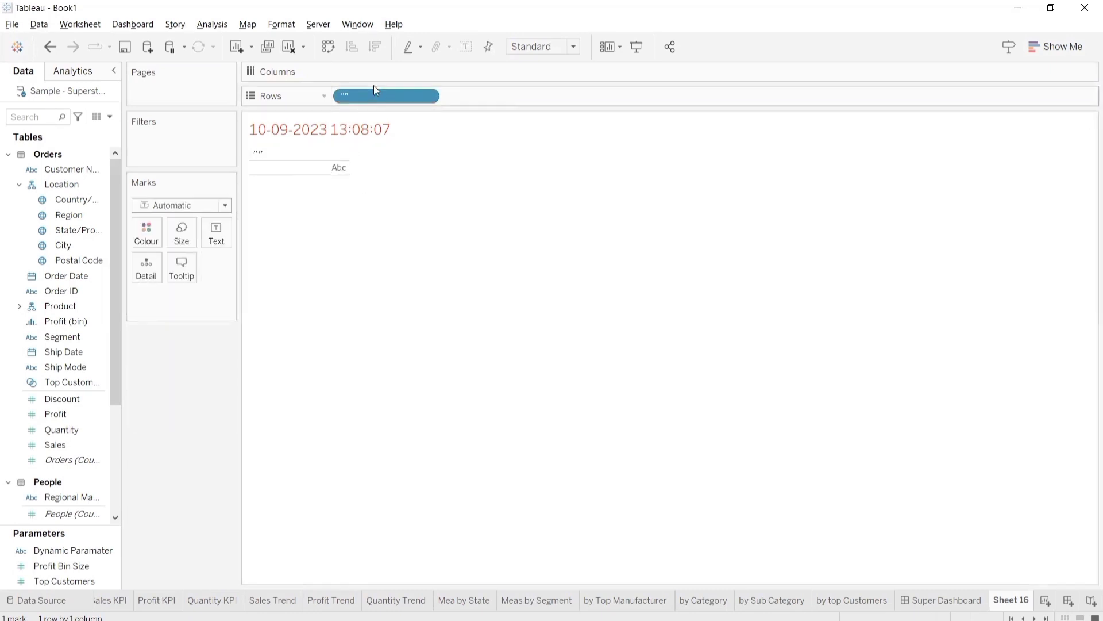
# - Move the empty-string field from Rows to the Text mark property
pyautogui.moveTo(373, 93); pyautogui.dragTo(217, 233)
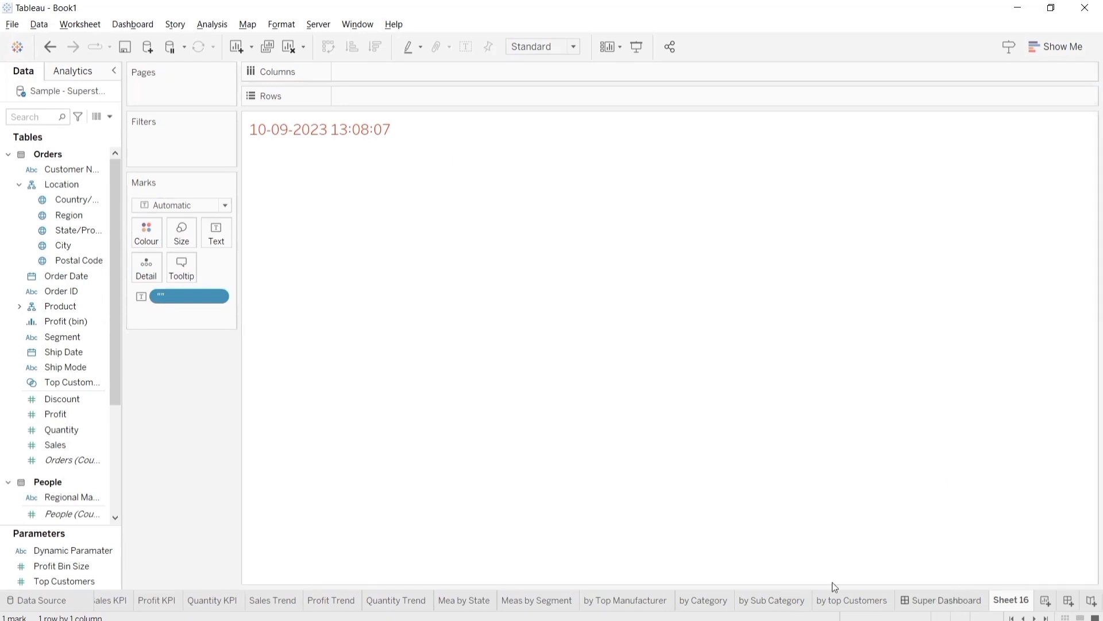
# - Remove the Measure Names and State/Province legends beside the title on the Super Dashboard
pyautogui.click(942, 600)
pyautogui.scroll(-1, 54, 316)
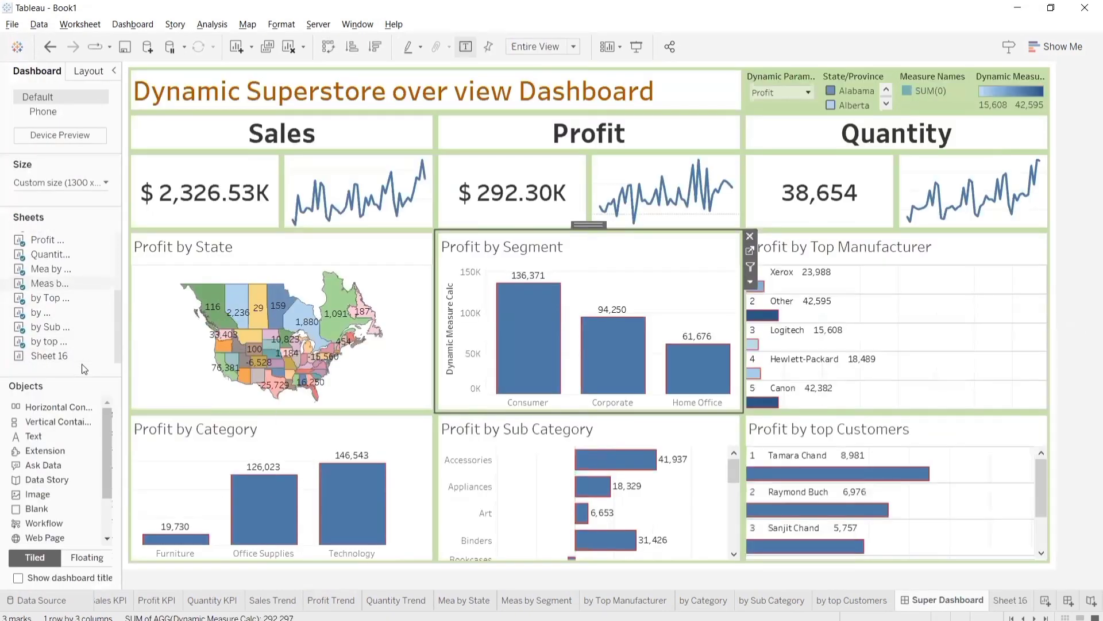
pyautogui.moveTo(67, 356); pyautogui.dragTo(651, 150)
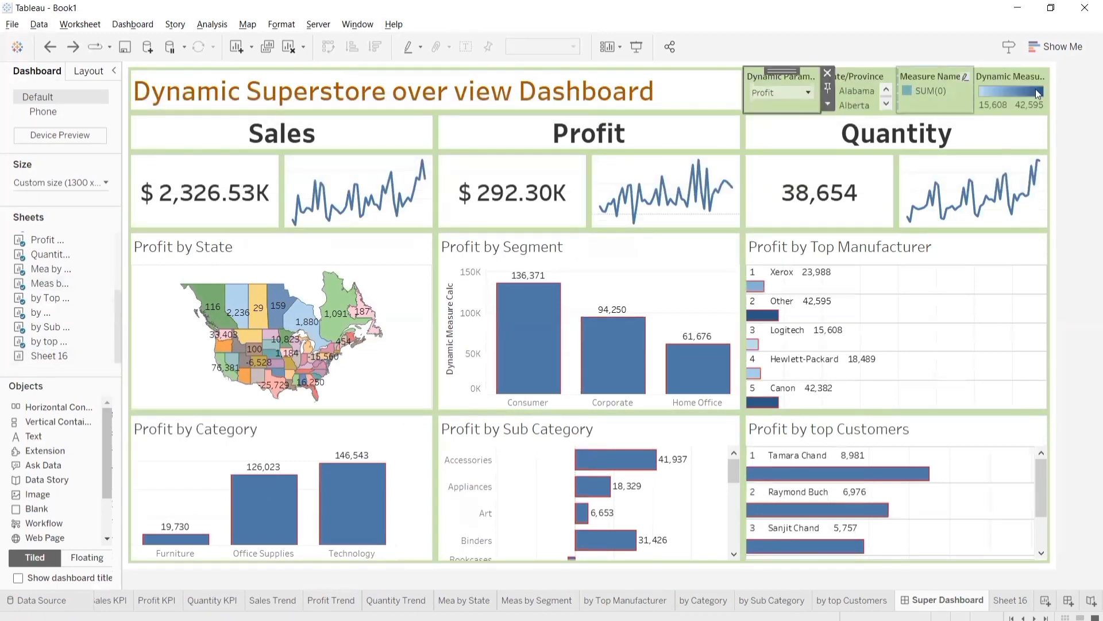
pyautogui.click(948, 94)
pyautogui.click(981, 73)
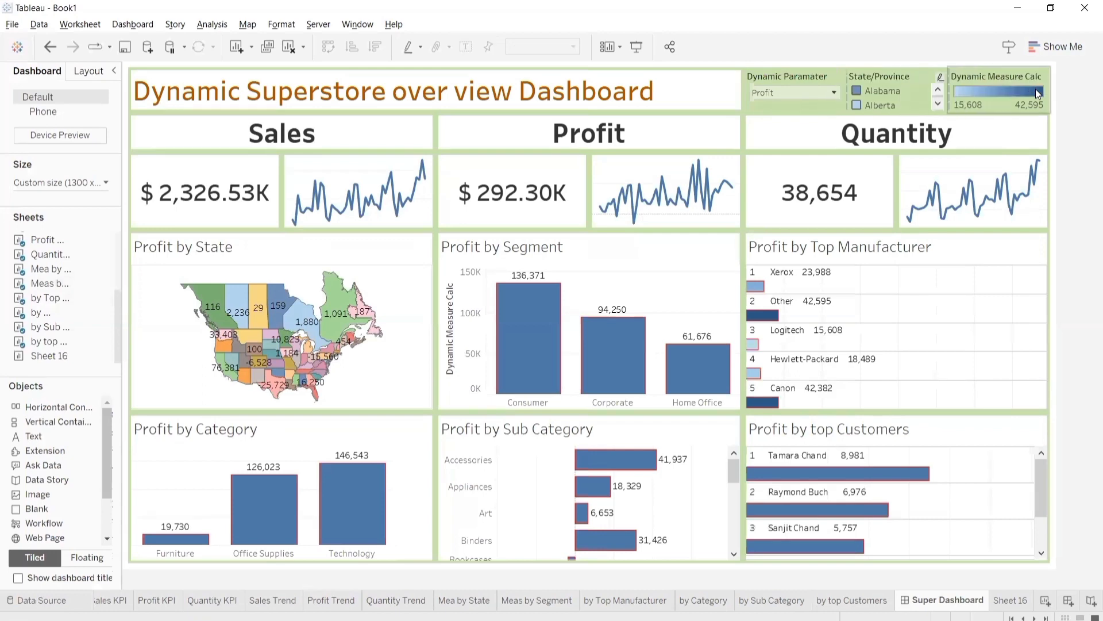
pyautogui.click(914, 92)
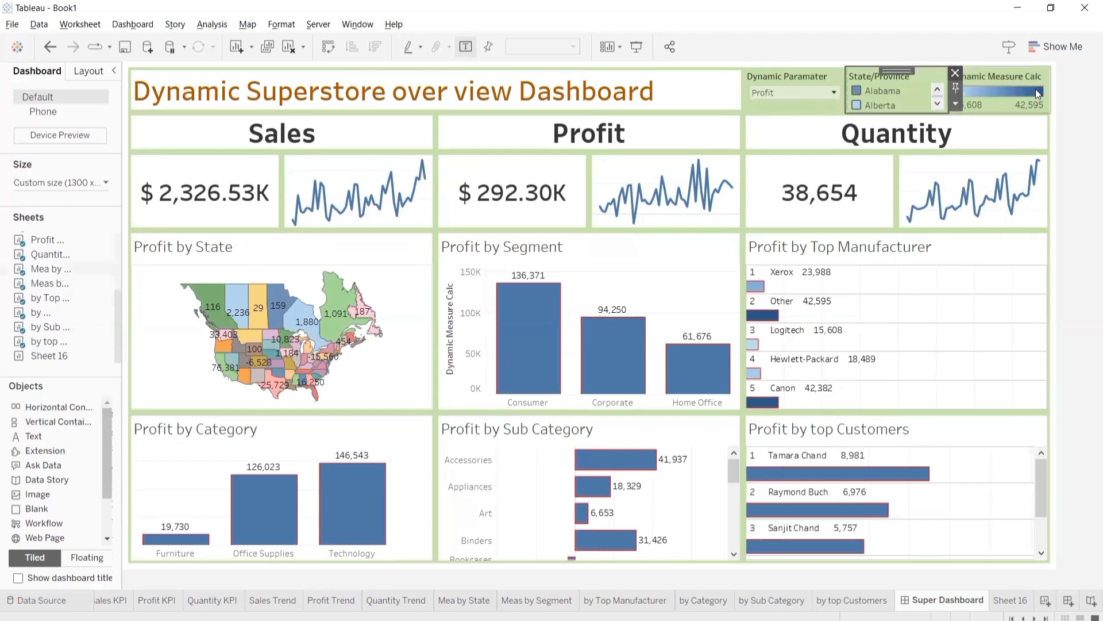
pyautogui.press('Delete')
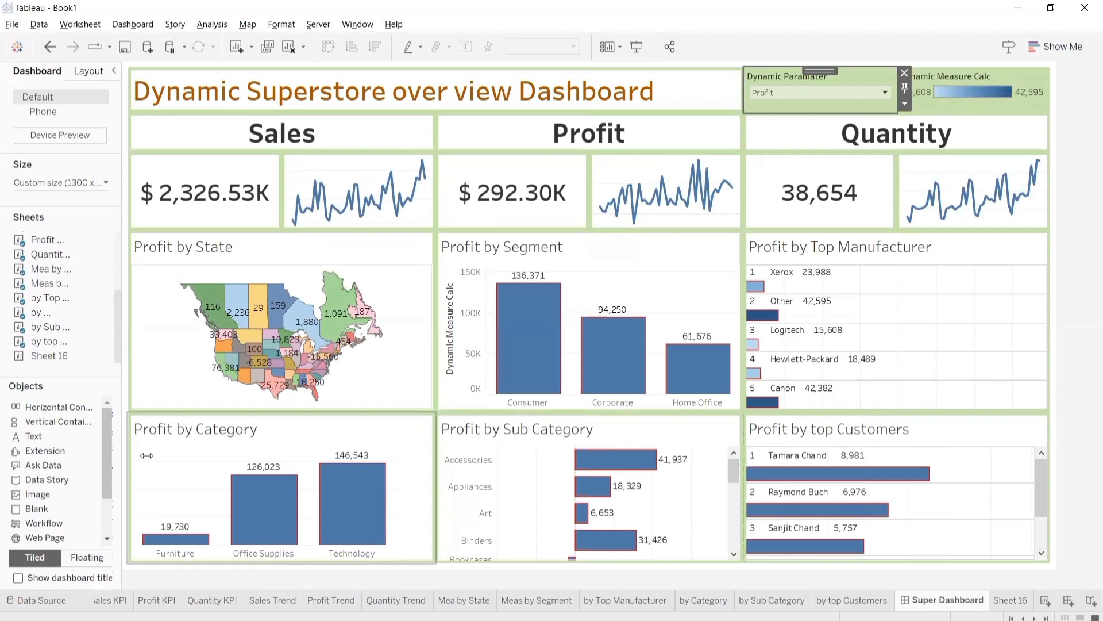
# - Place Sheet 16 in the header area beside the dashboard title and fit it to Entire View
pyautogui.moveTo(48, 355); pyautogui.dragTo(734, 133)
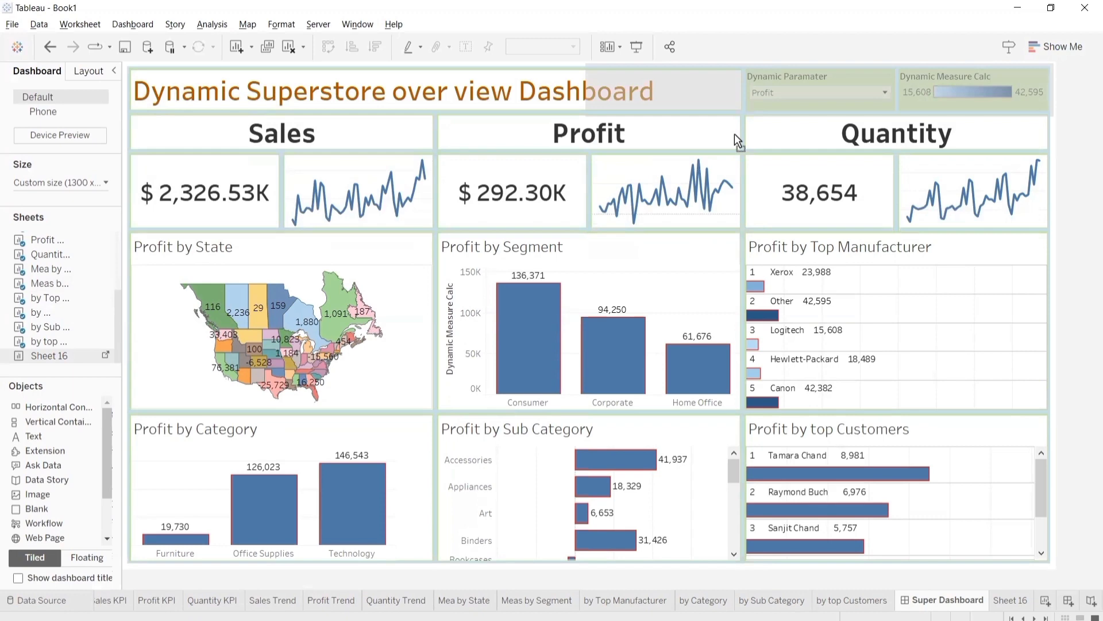
pyautogui.moveTo(1034, 84); pyautogui.dragTo(1034, 84)
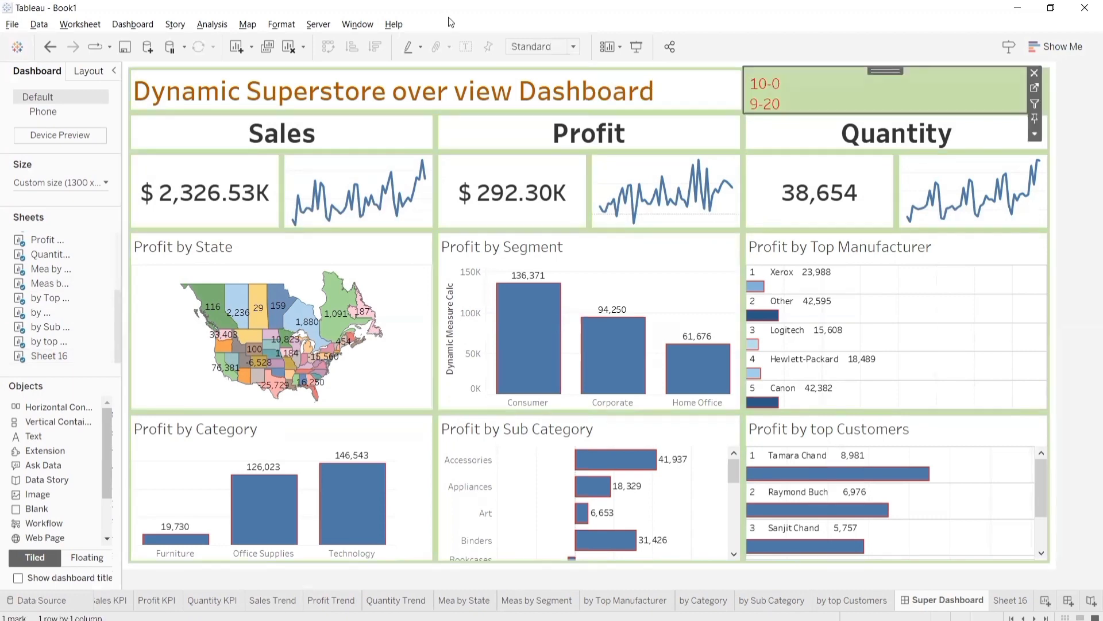
pyautogui.click(521, 46)
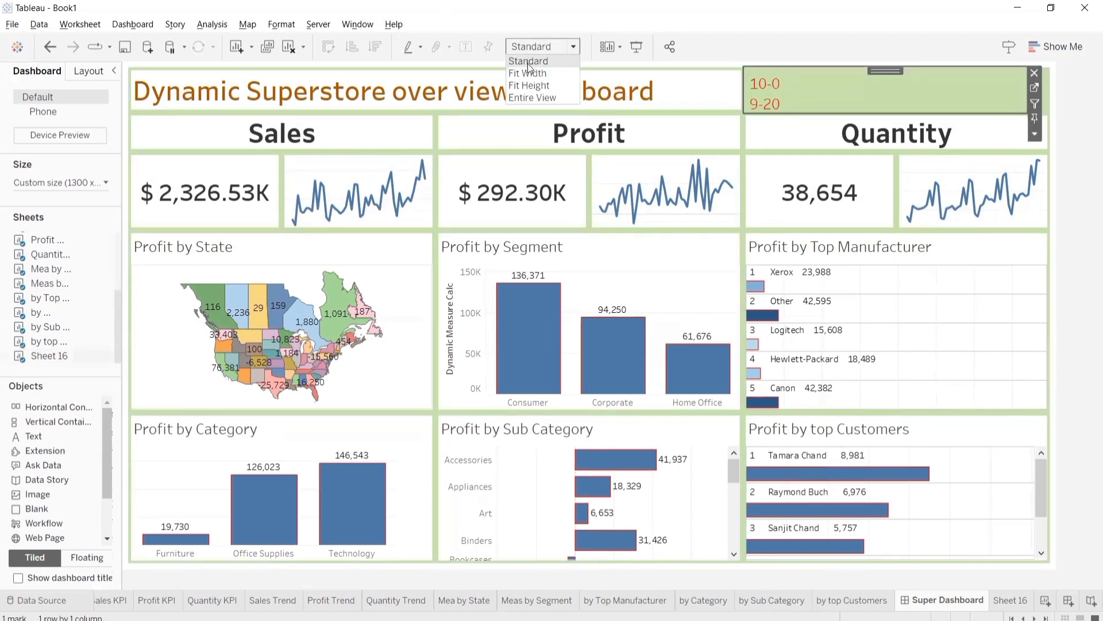
pyautogui.click(534, 98)
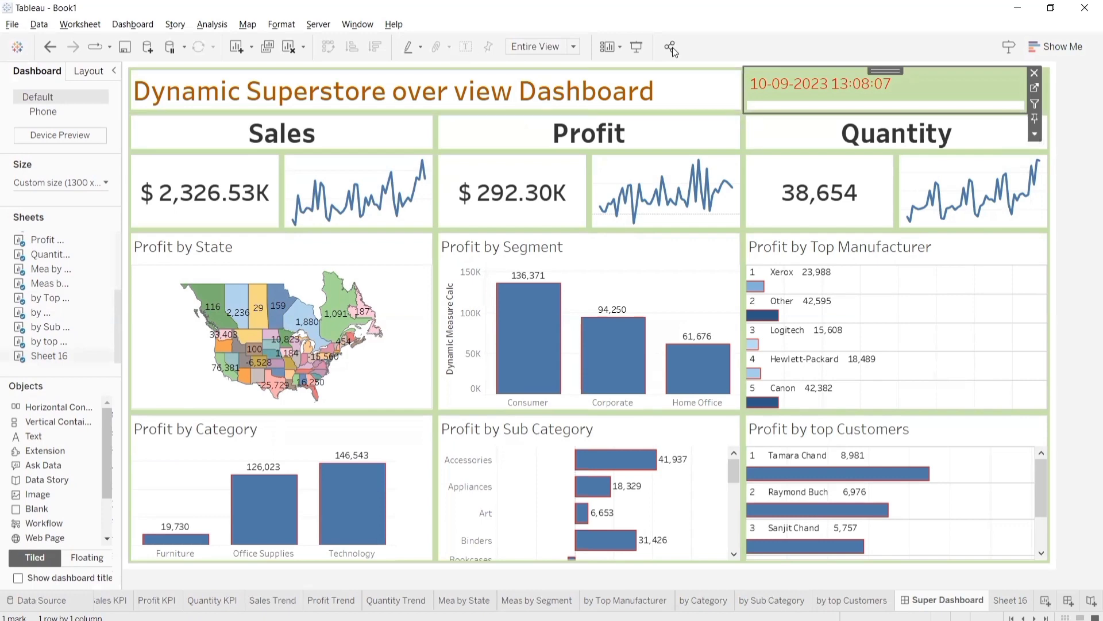
# - Change the background colour of the Sheet 16 item through its dashboard layout settings
pyautogui.rightClick(954, 88)
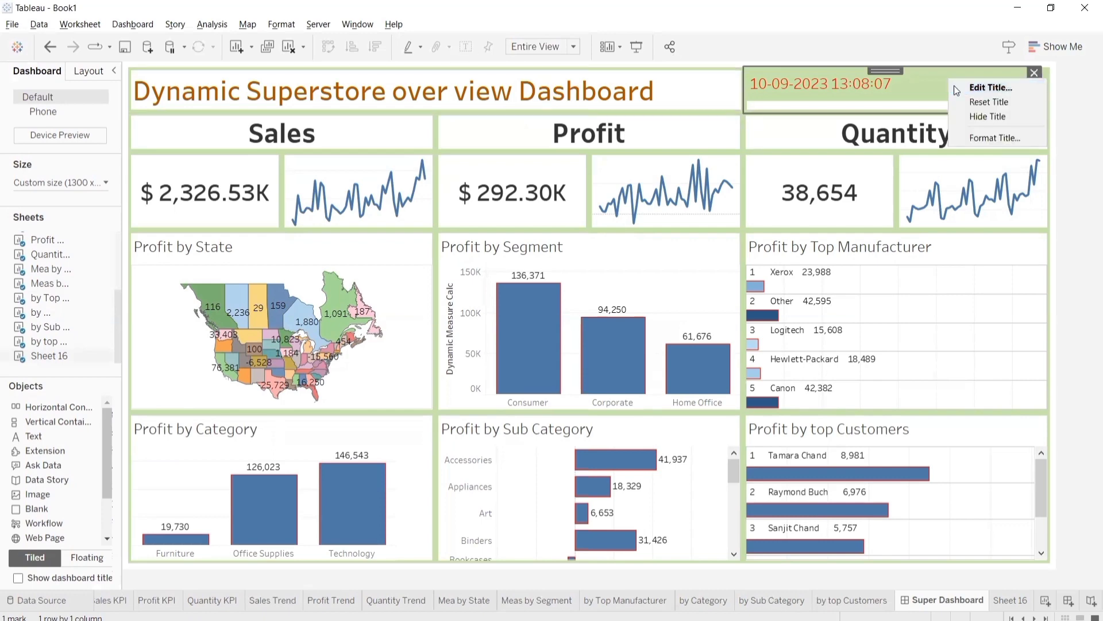
pyautogui.click(96, 72)
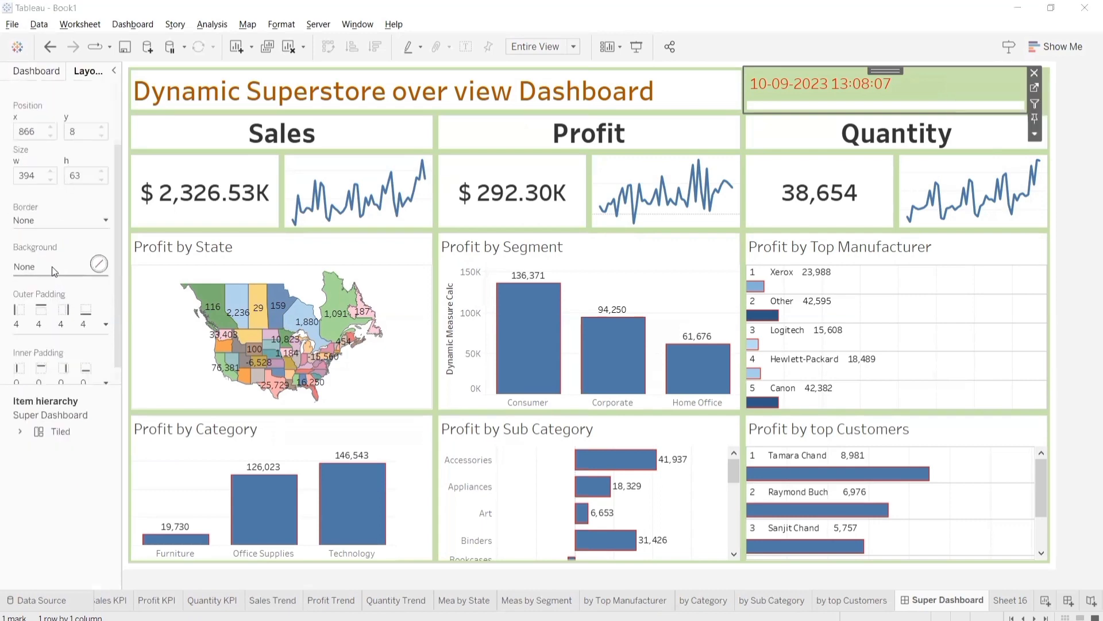
pyautogui.click(51, 267)
pyautogui.click(44, 315)
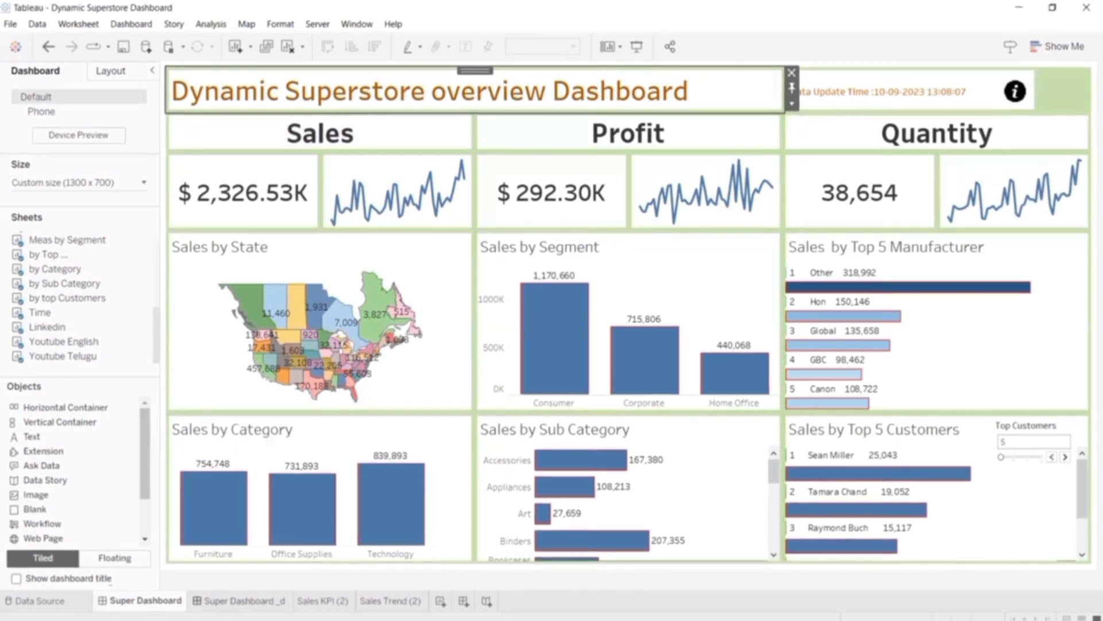
# - From Super Dashboard _d, go to the Sales heading's worksheet and set its Sales n label text colour to white
pyautogui.click(240, 600)
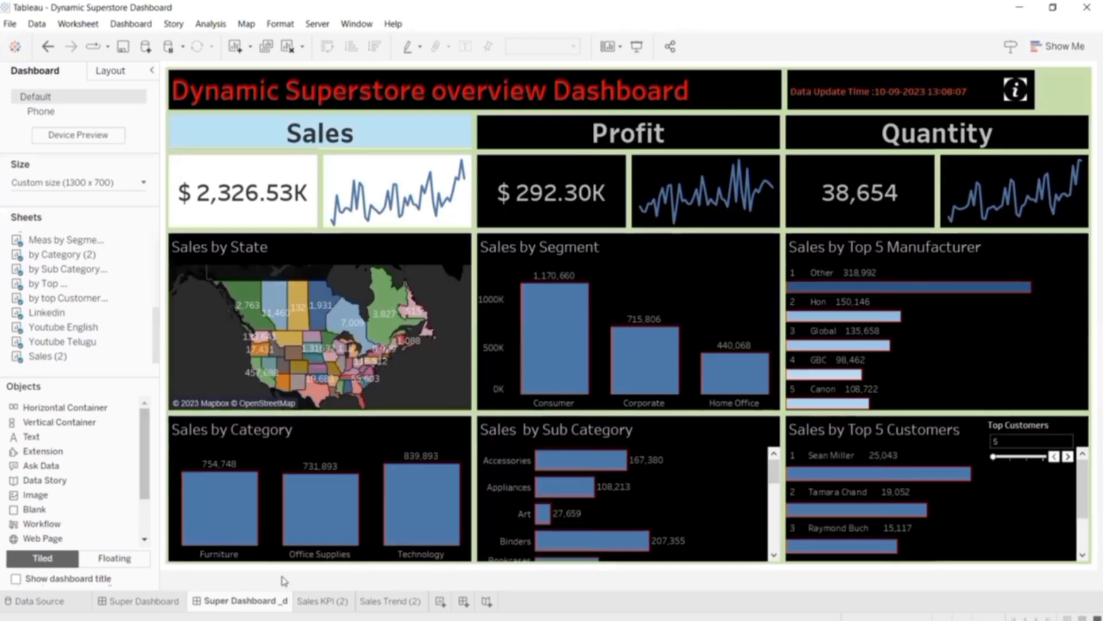
pyautogui.click(248, 137)
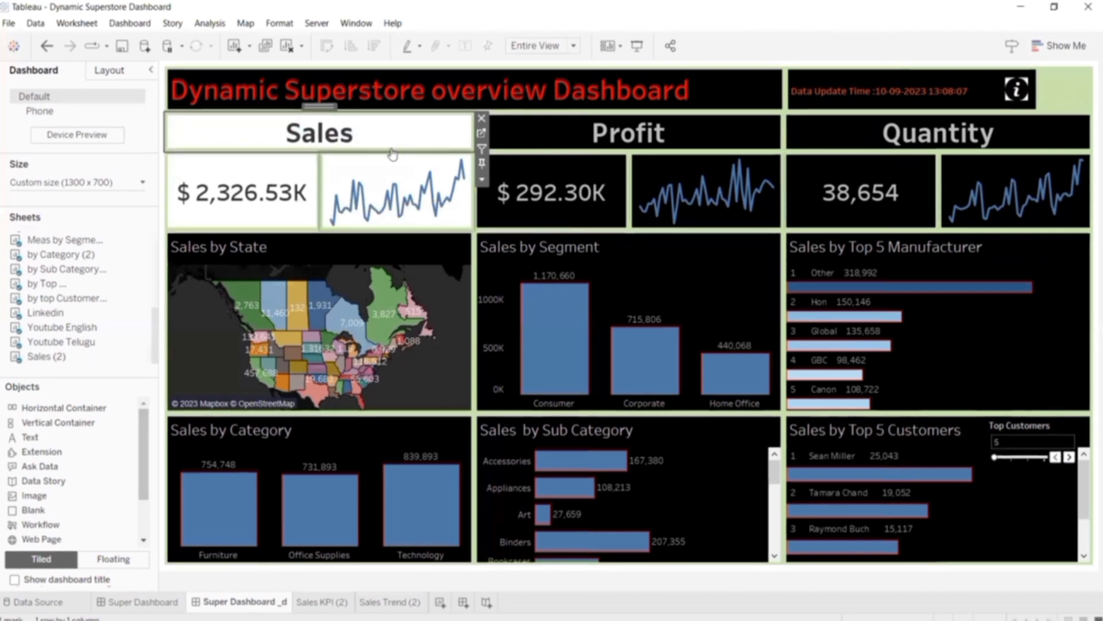
pyautogui.click(483, 135)
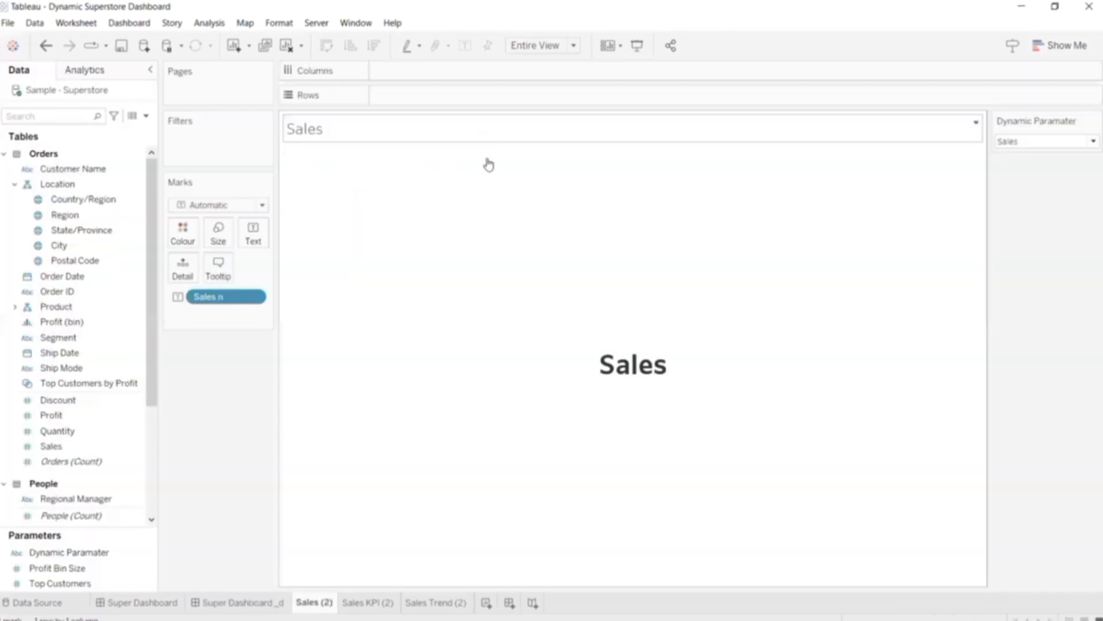
pyautogui.click(261, 230)
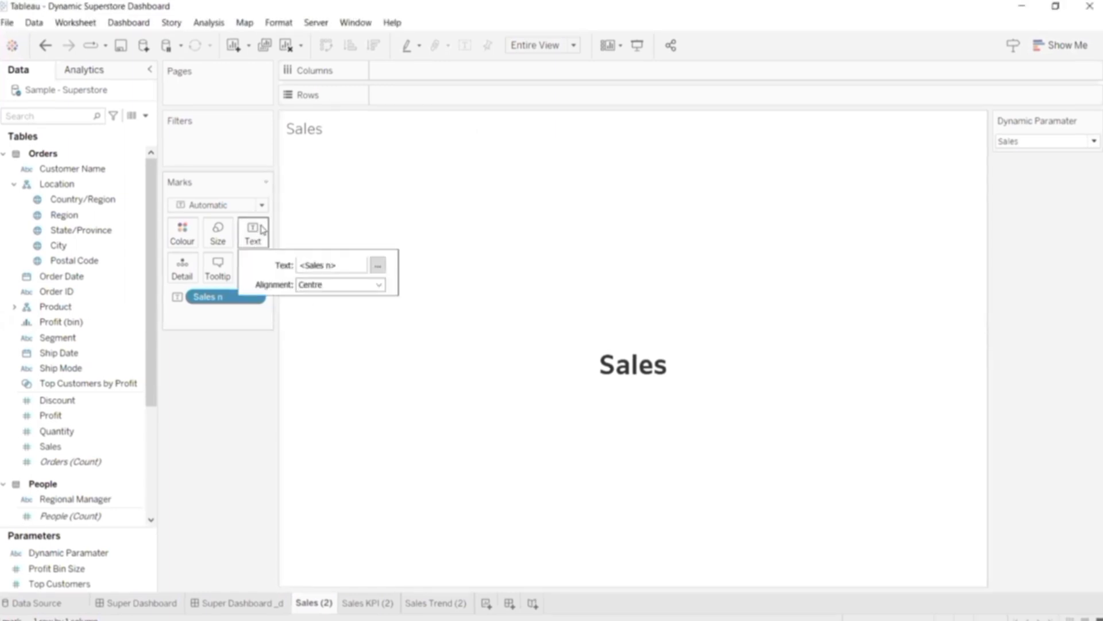
pyautogui.click(378, 266)
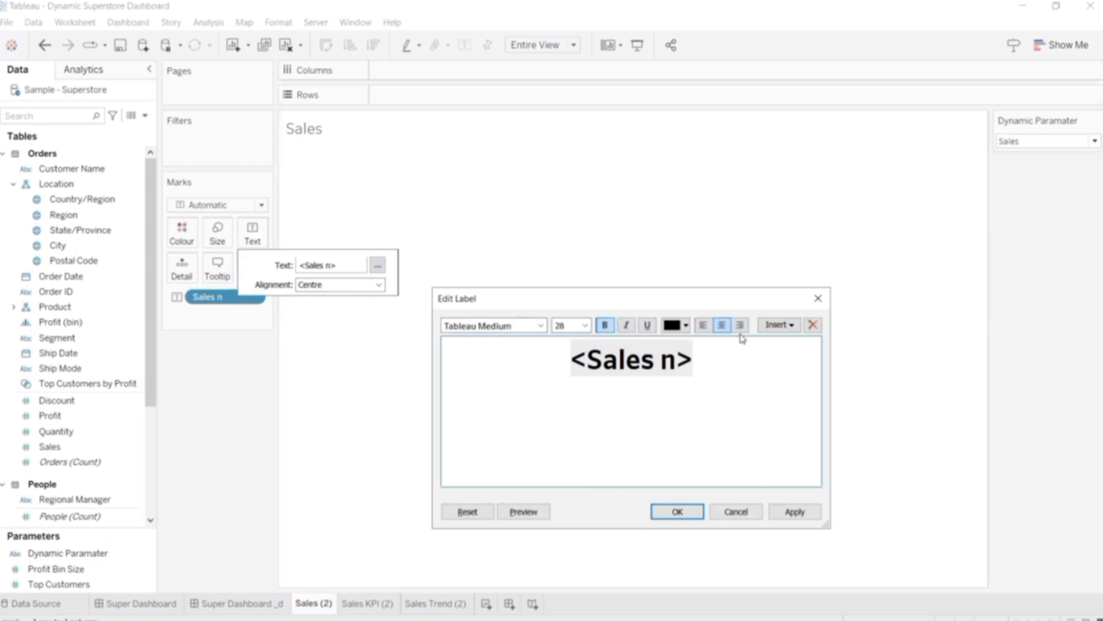
pyautogui.click(686, 326)
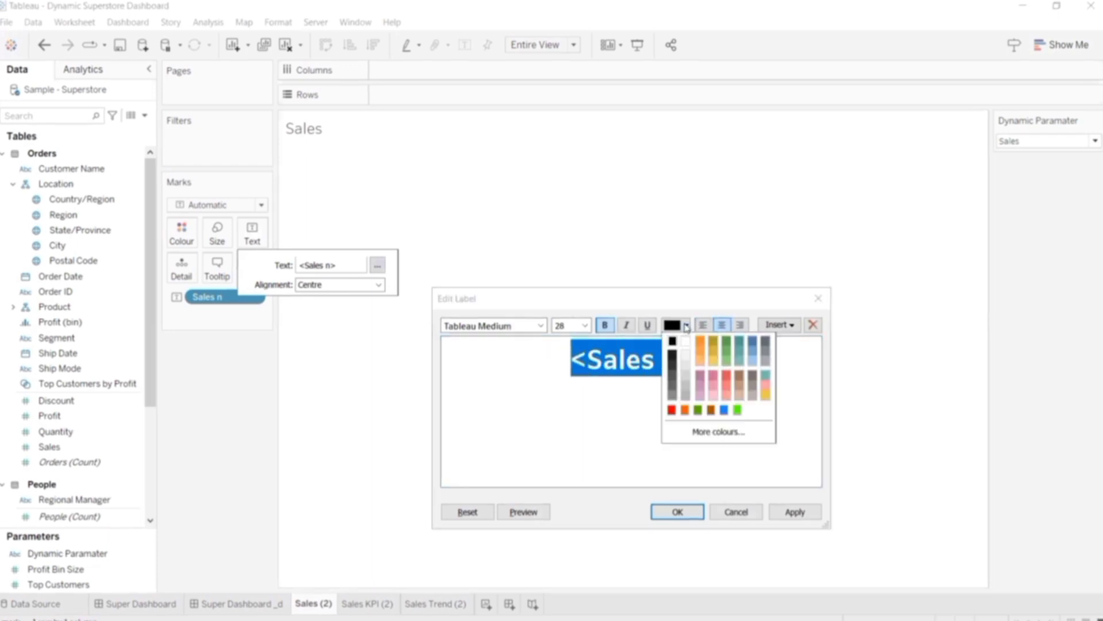
pyautogui.click(687, 343)
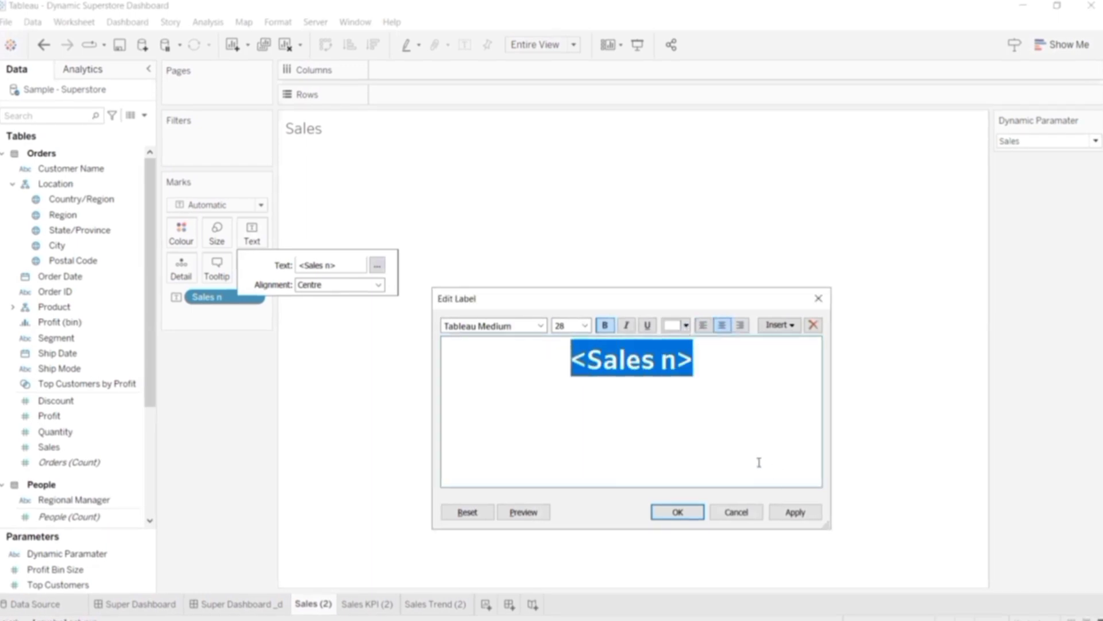
pyautogui.click(687, 326)
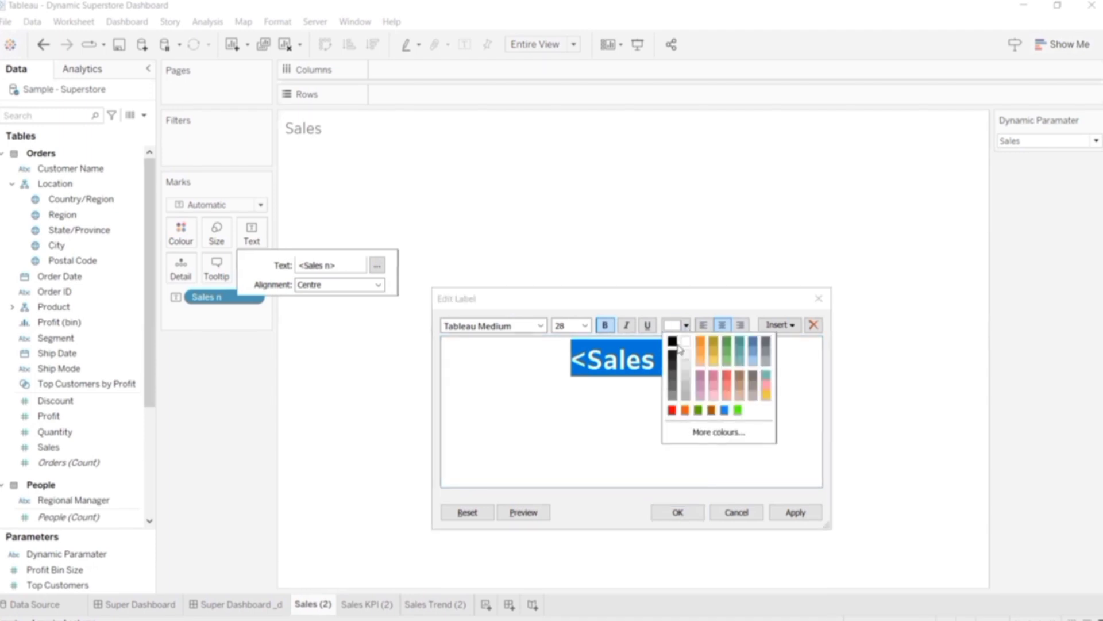
pyautogui.click(680, 347)
pyautogui.click(795, 513)
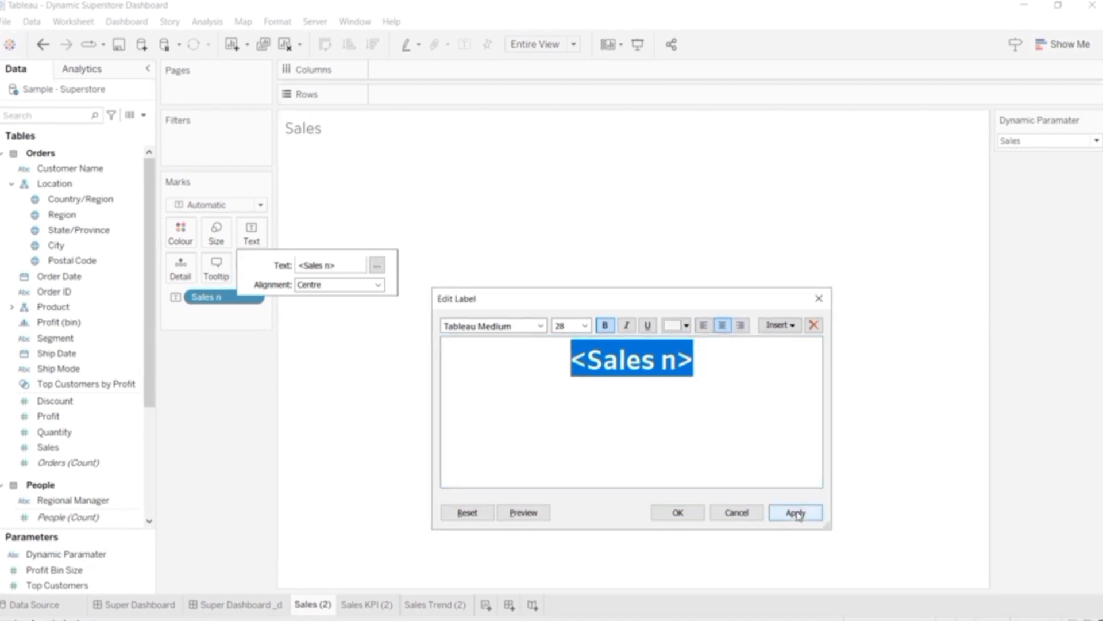
pyautogui.click(678, 513)
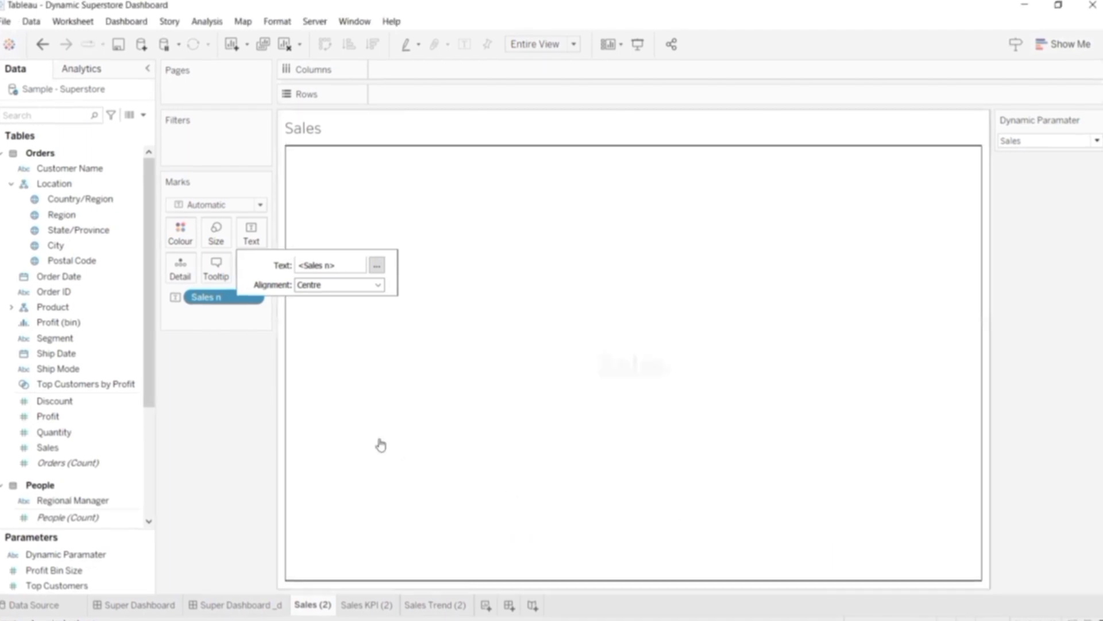
pyautogui.click(238, 412)
# - Set the worksheet shading of the Sales (2) sheet to black
pyautogui.rightClick(363, 374)
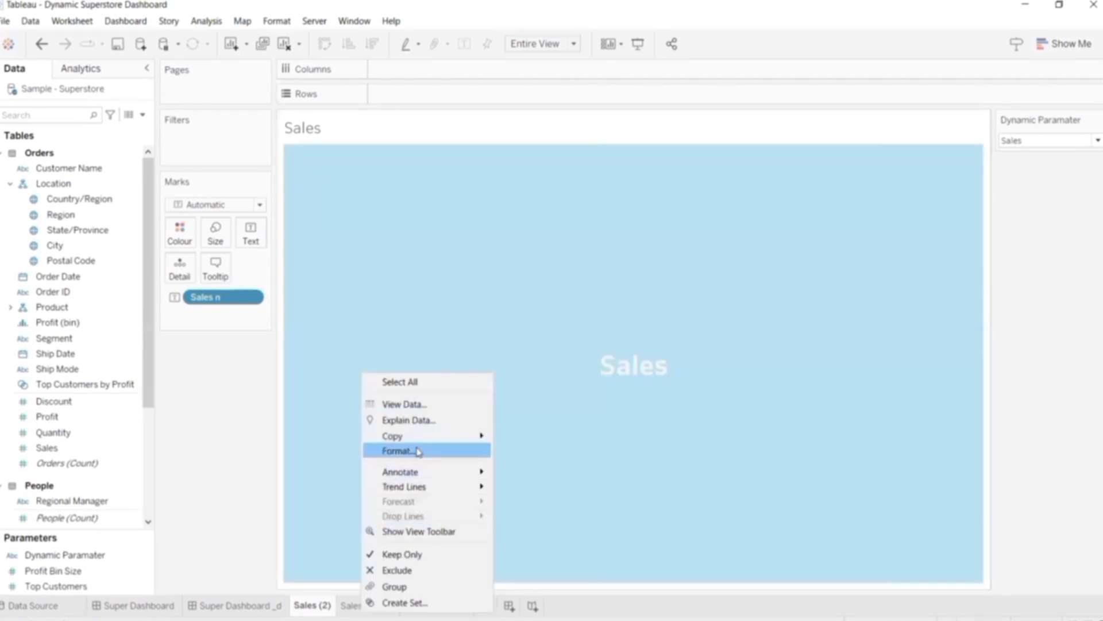
pyautogui.click(418, 451)
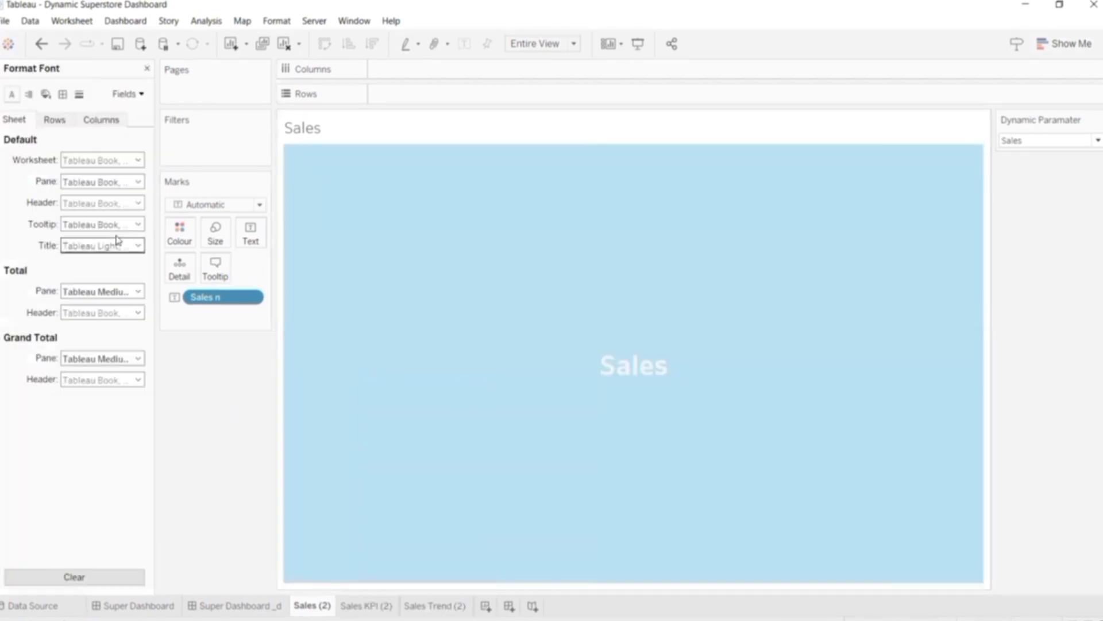
pyautogui.click(46, 94)
pyautogui.click(94, 160)
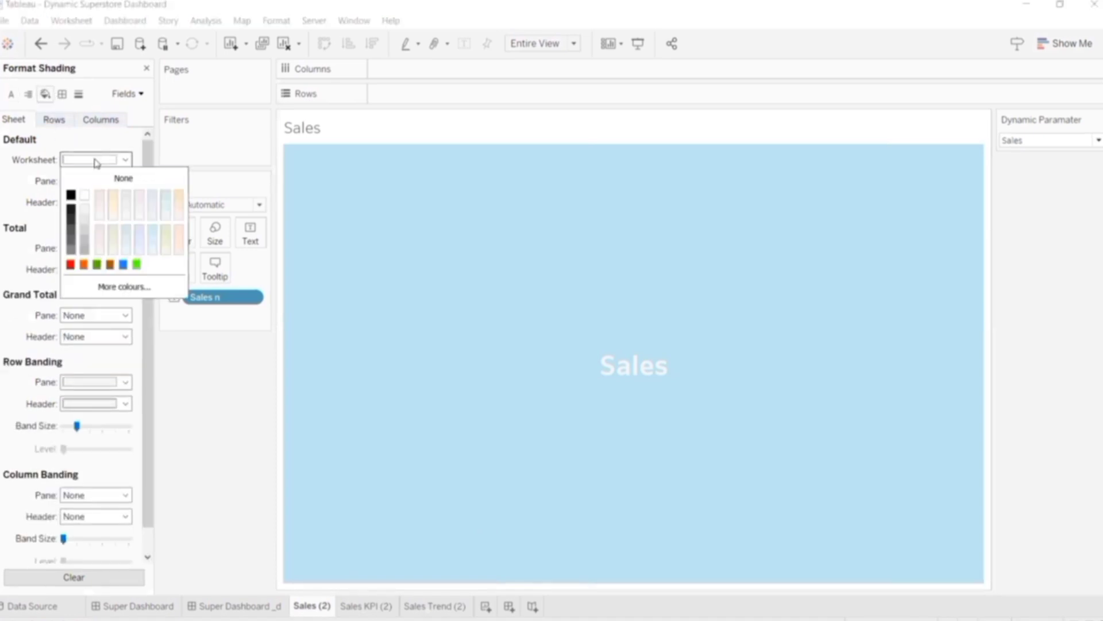
pyautogui.click(71, 196)
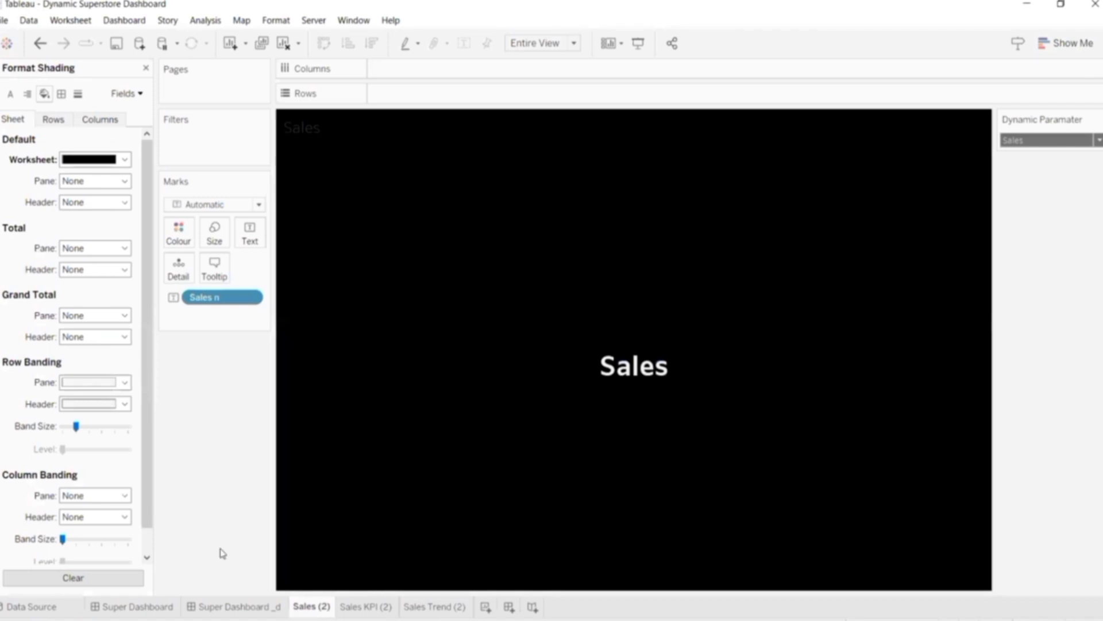
# - From Super Dashboard _d, go to the Sales KPI worksheet and apply a white text colour to its SUM(Sales) label
pyautogui.click(239, 606)
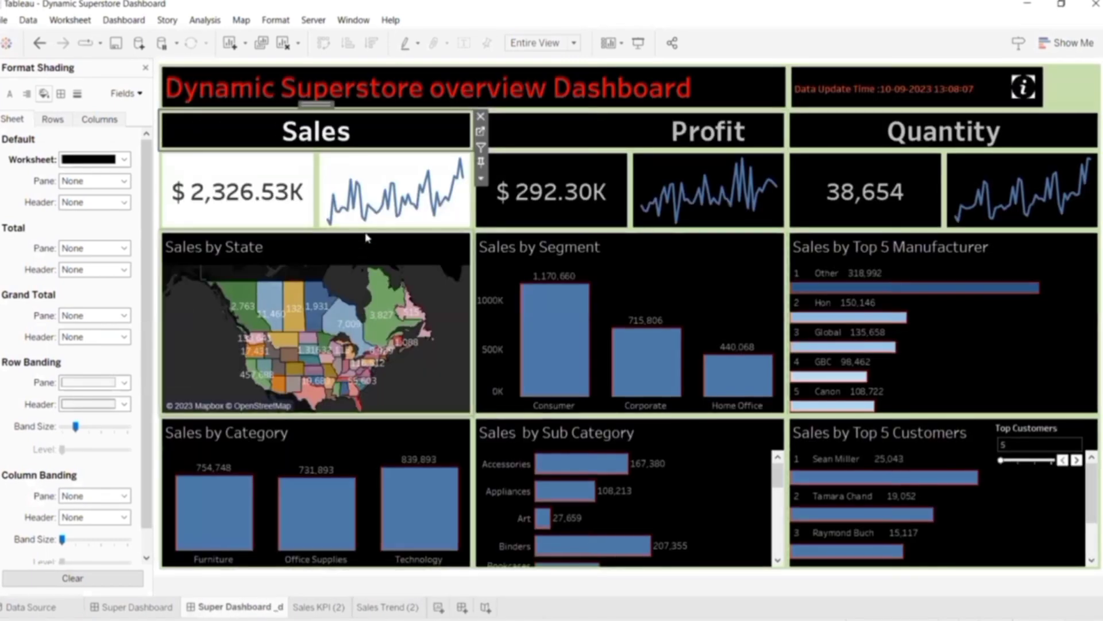
pyautogui.click(285, 213)
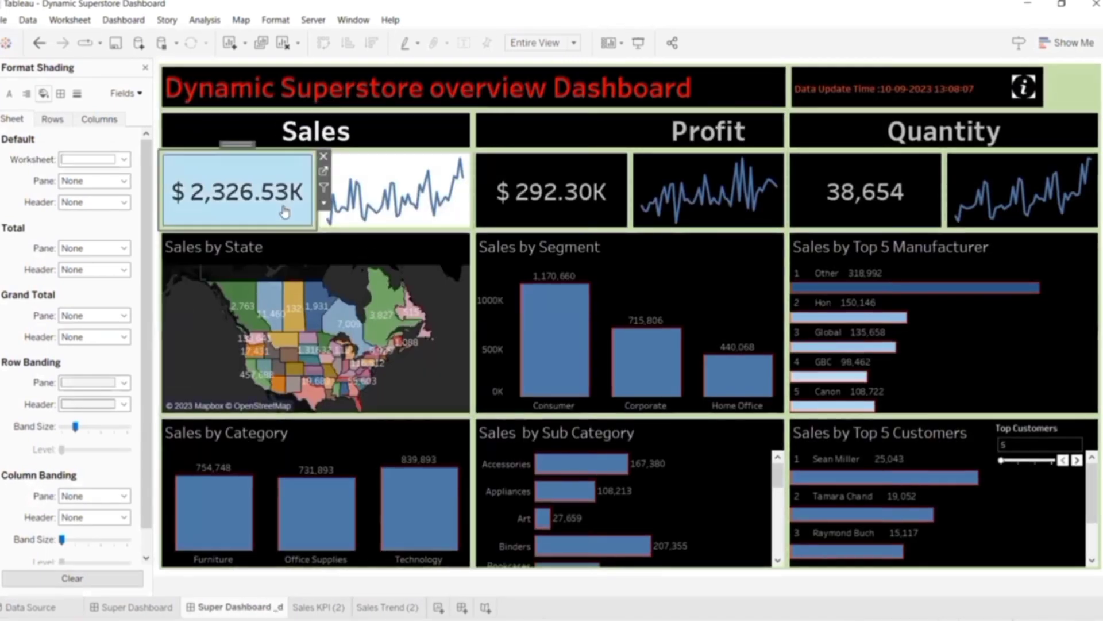
pyautogui.click(323, 172)
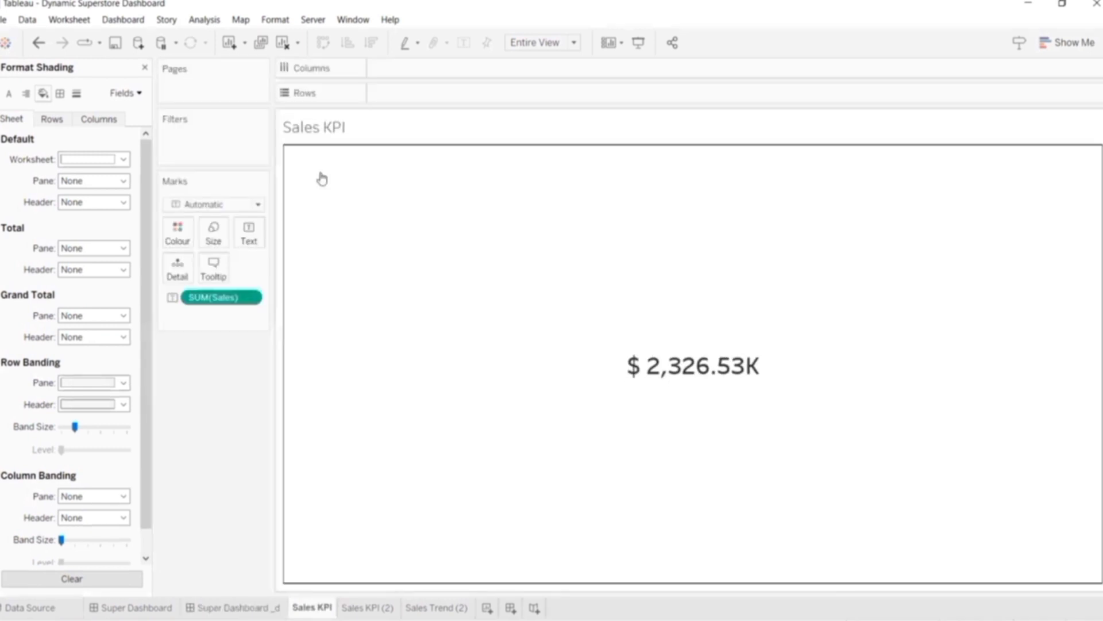
pyautogui.click(249, 233)
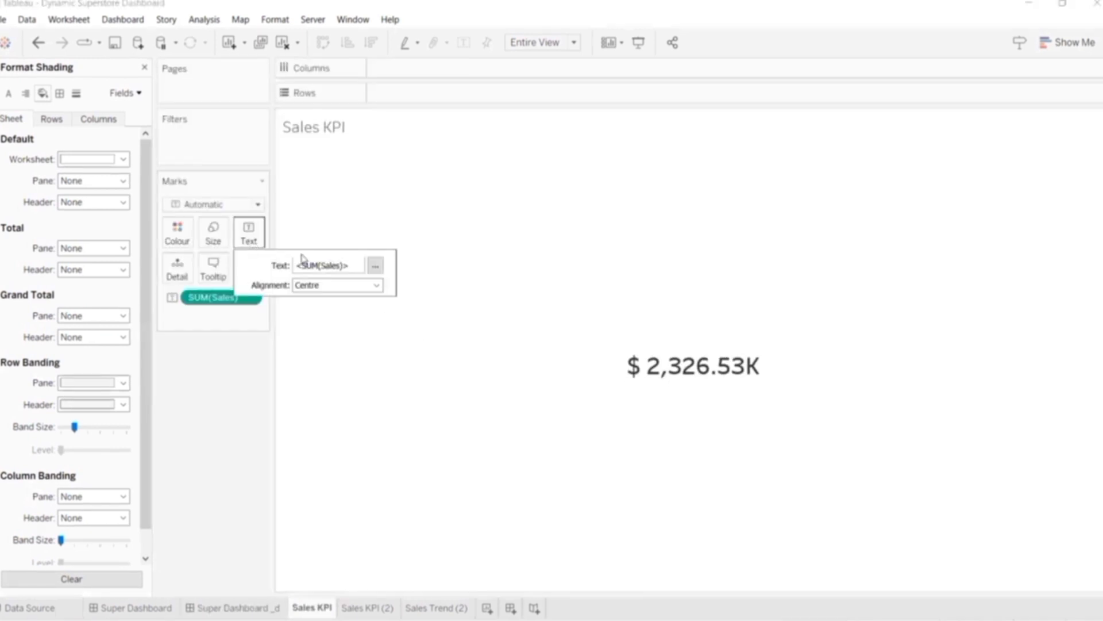
pyautogui.click(375, 266)
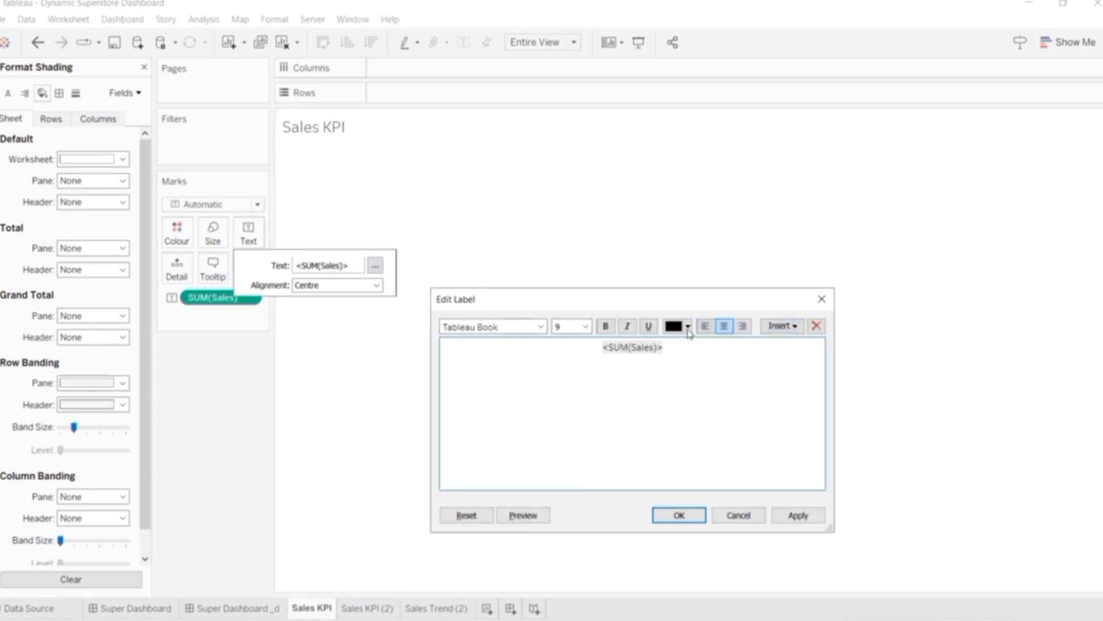
pyautogui.click(688, 326)
pyautogui.click(690, 343)
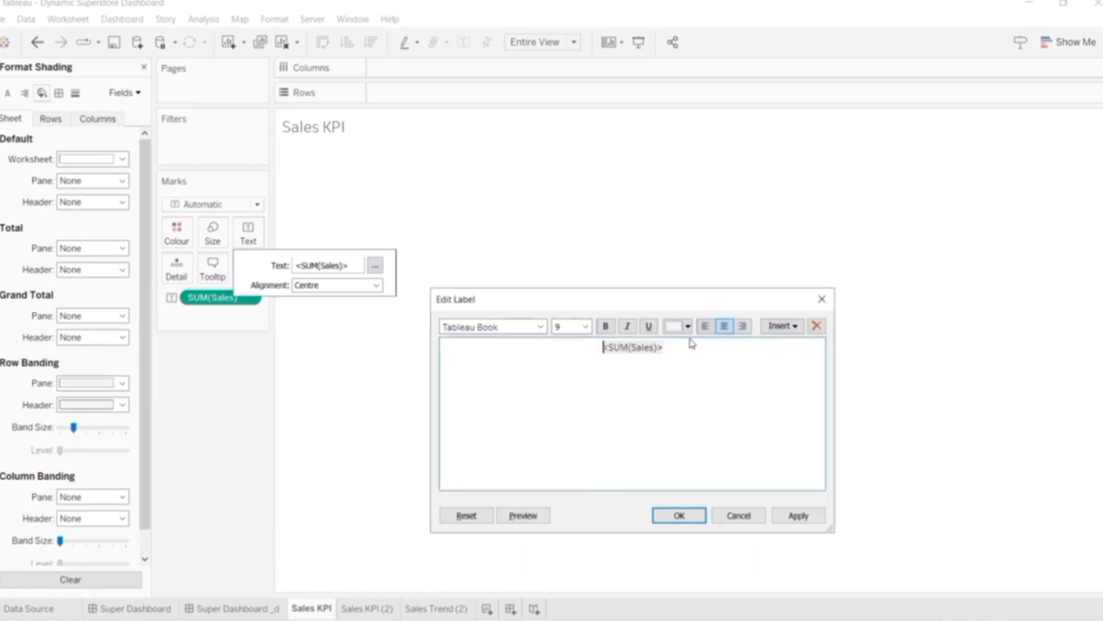
pyautogui.hotkey('ctrl', 'a')
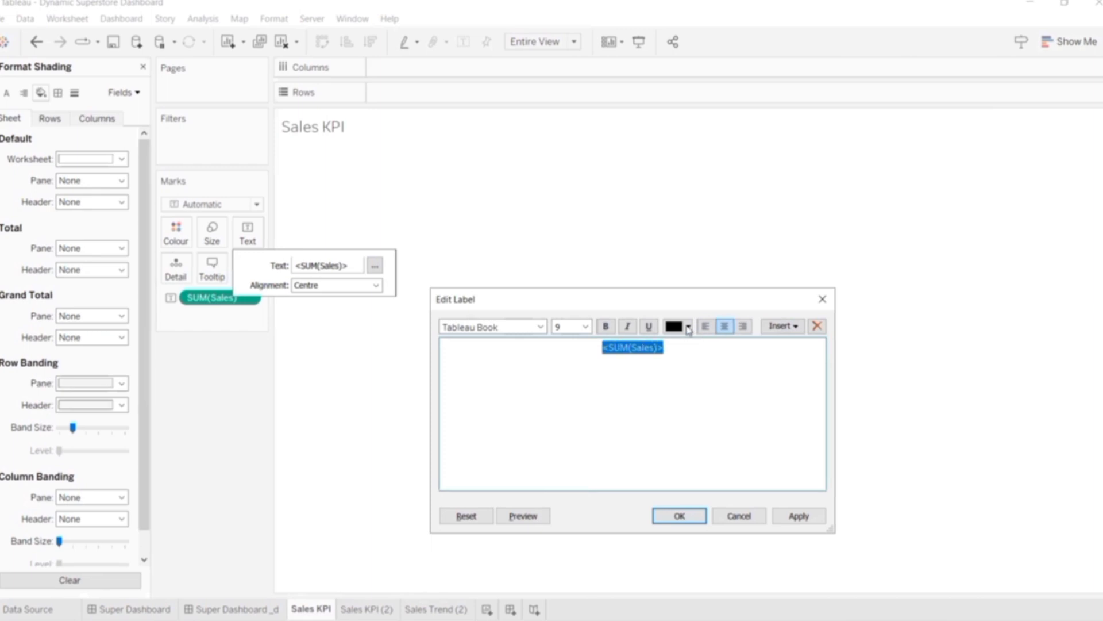
pyautogui.click(688, 328)
pyautogui.click(685, 348)
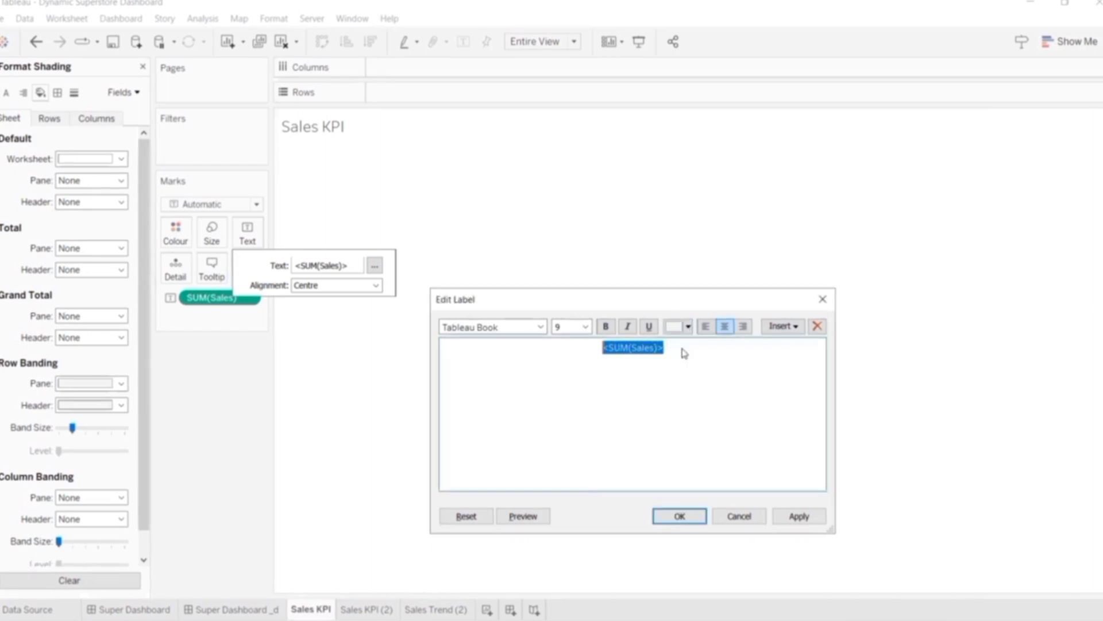
pyautogui.click(808, 517)
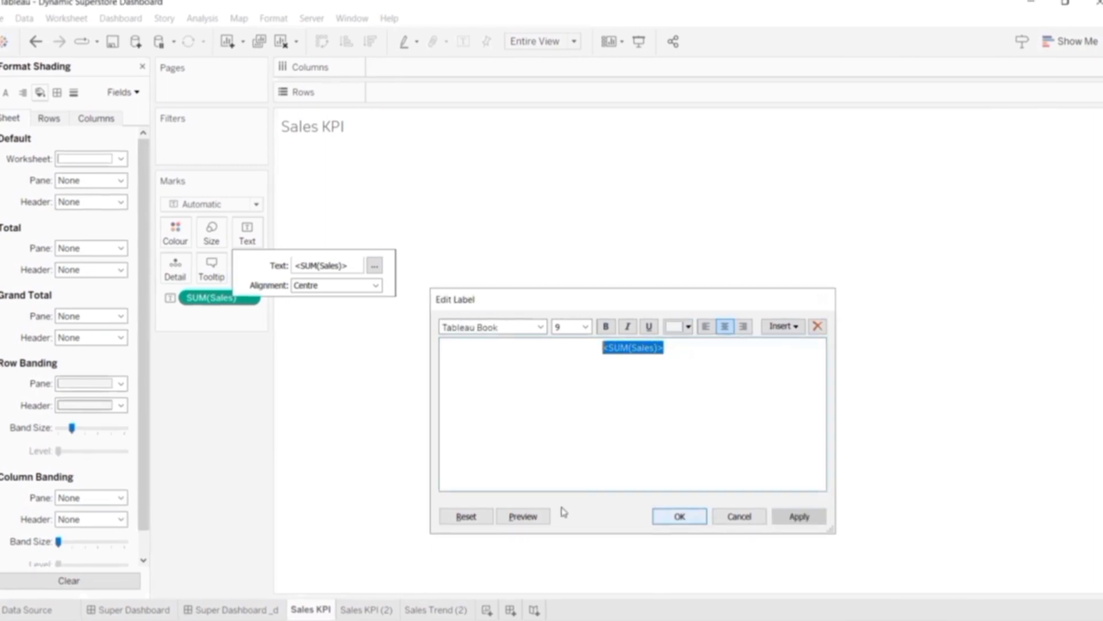
# - Confirm the label edit and set the worksheet shading of the Sales KPI sheet to black
pyautogui.press('Return')
pyautogui.click(276, 343)
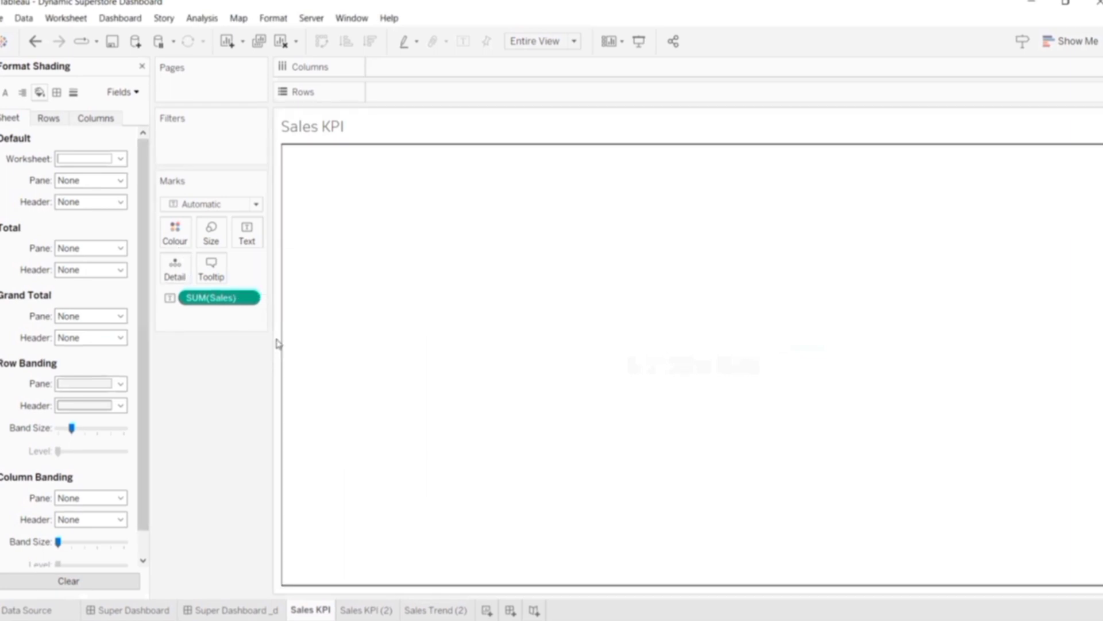
pyautogui.rightClick(308, 380)
pyautogui.click(340, 458)
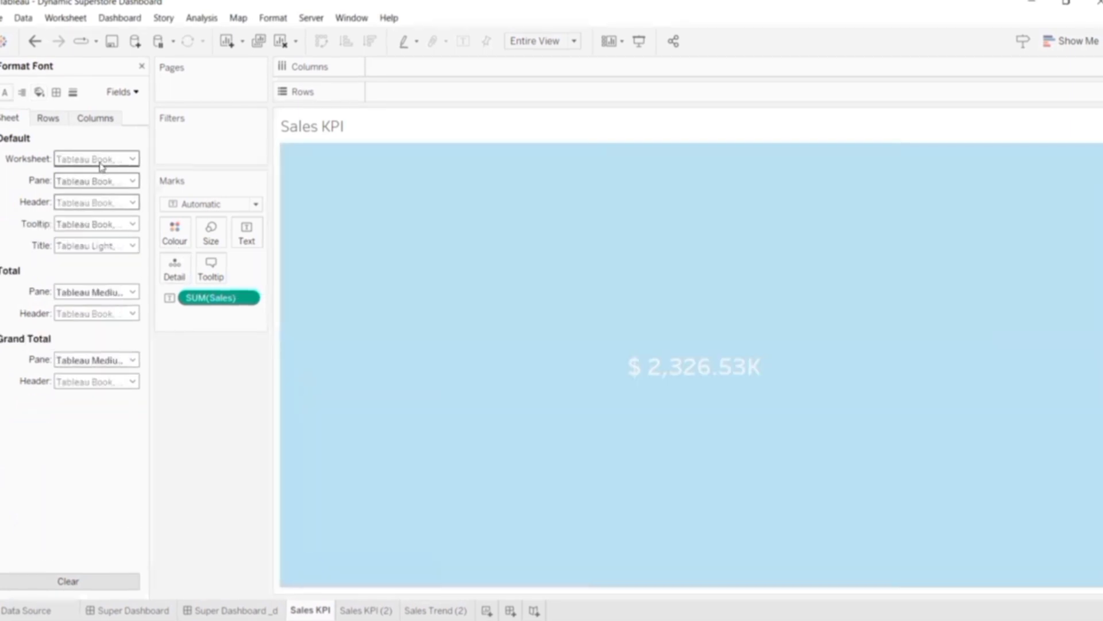
pyautogui.click(38, 92)
pyautogui.click(81, 155)
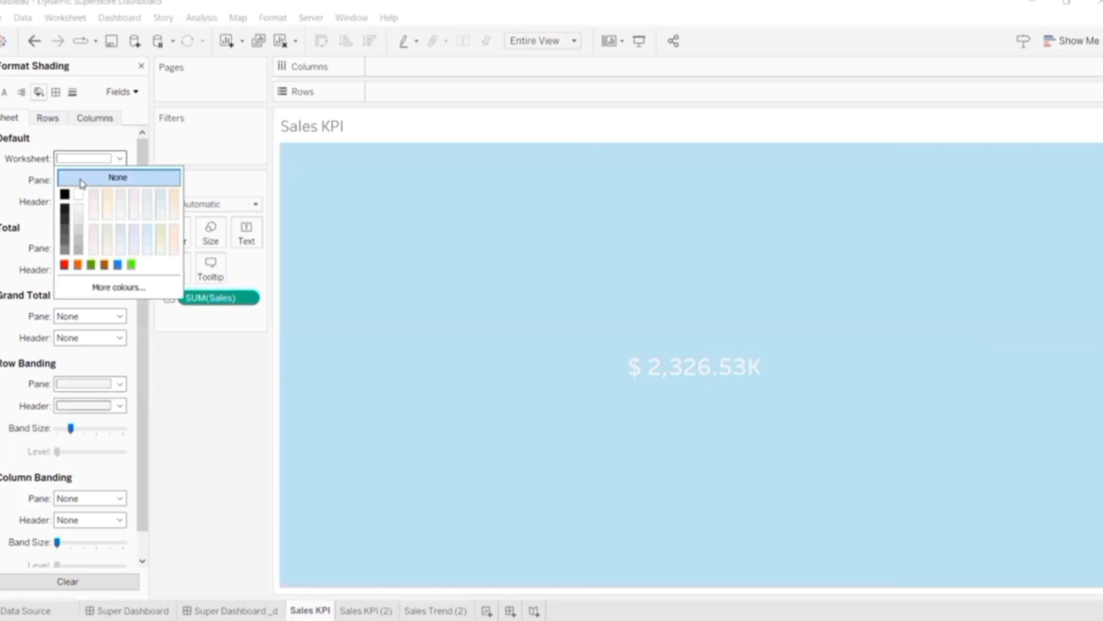
pyautogui.click(64, 194)
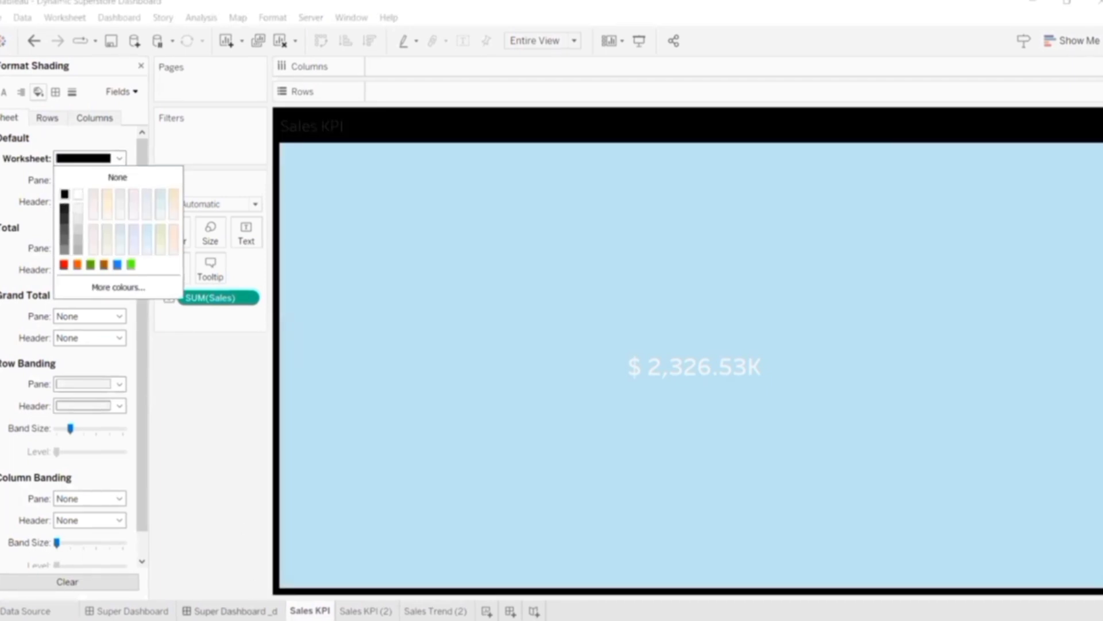
# - On Super Dashboard _d, set the layout background of the Sales trend chart item to black
pyautogui.click(251, 612)
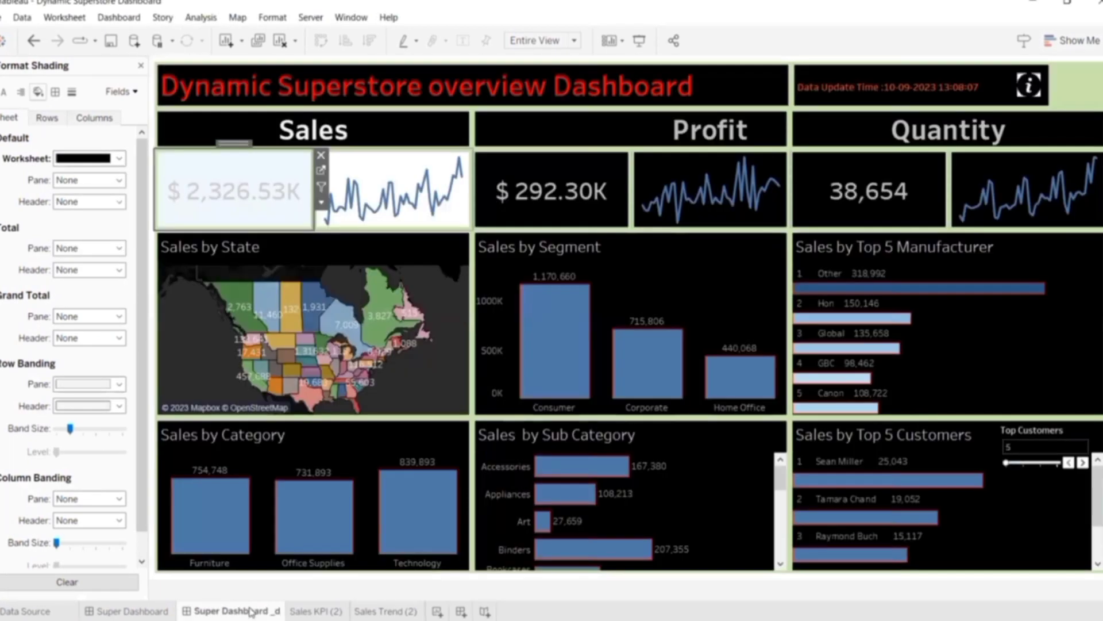
pyautogui.click(364, 172)
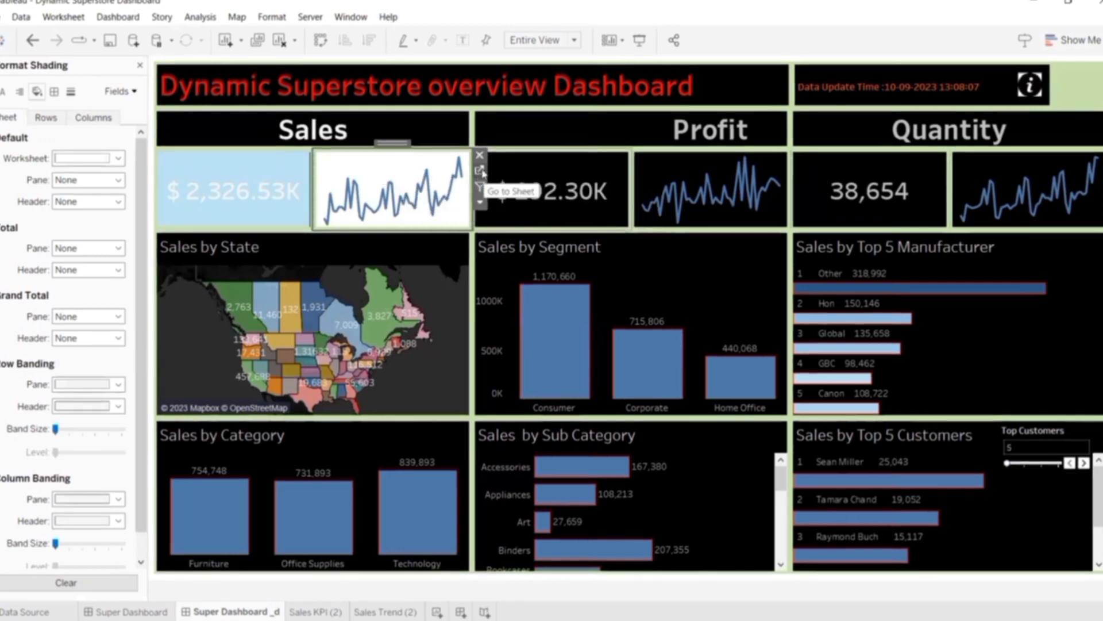
pyautogui.click(139, 65)
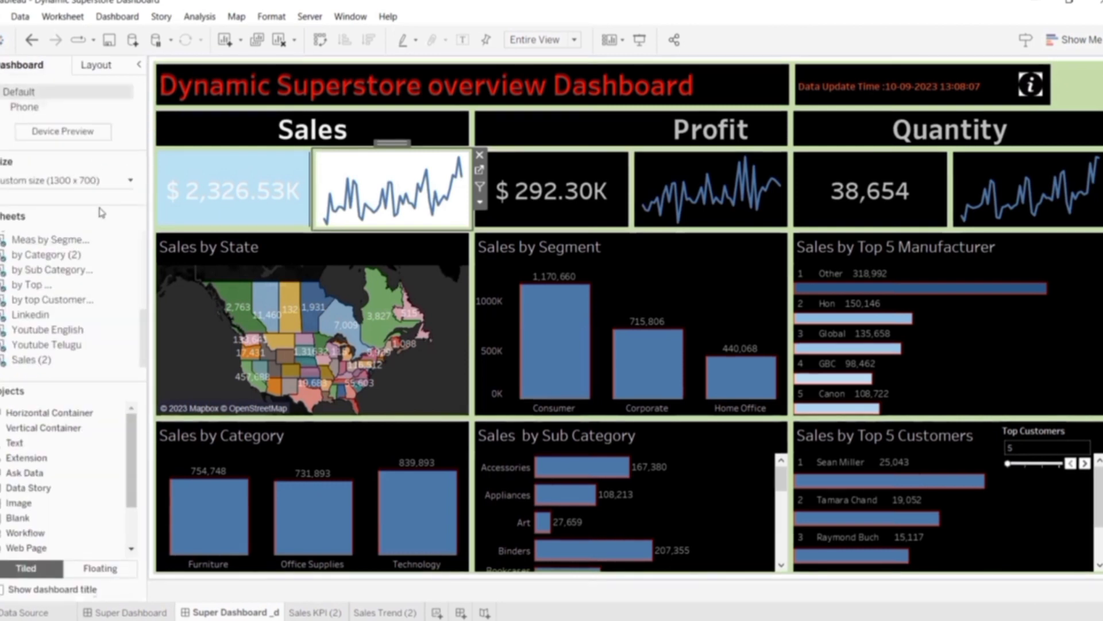
pyautogui.click(97, 66)
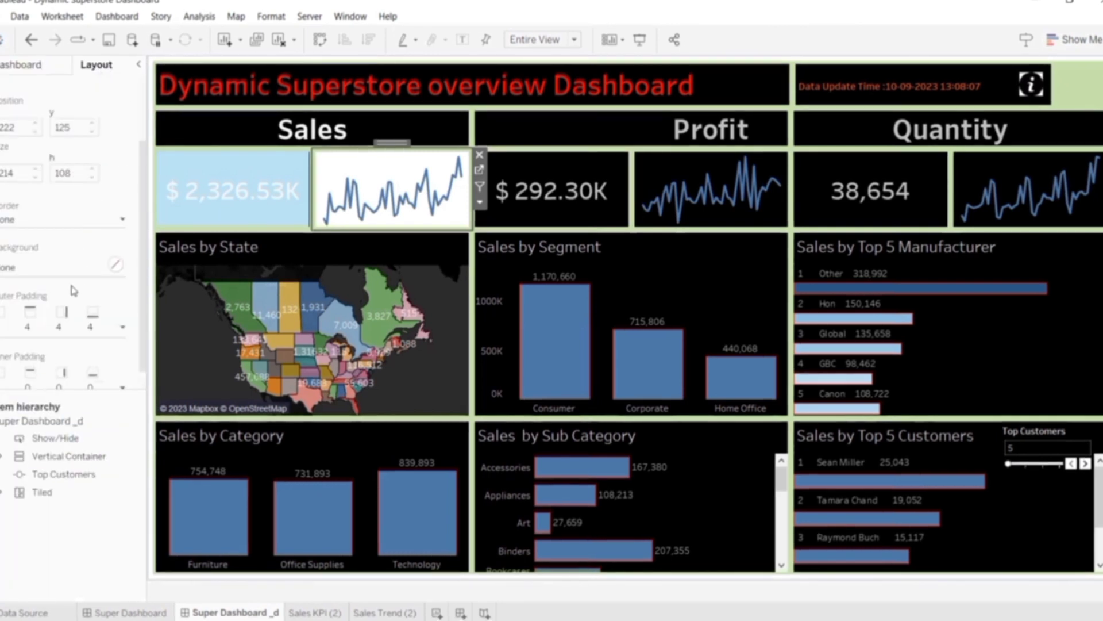
pyautogui.click(78, 276)
pyautogui.click(7, 317)
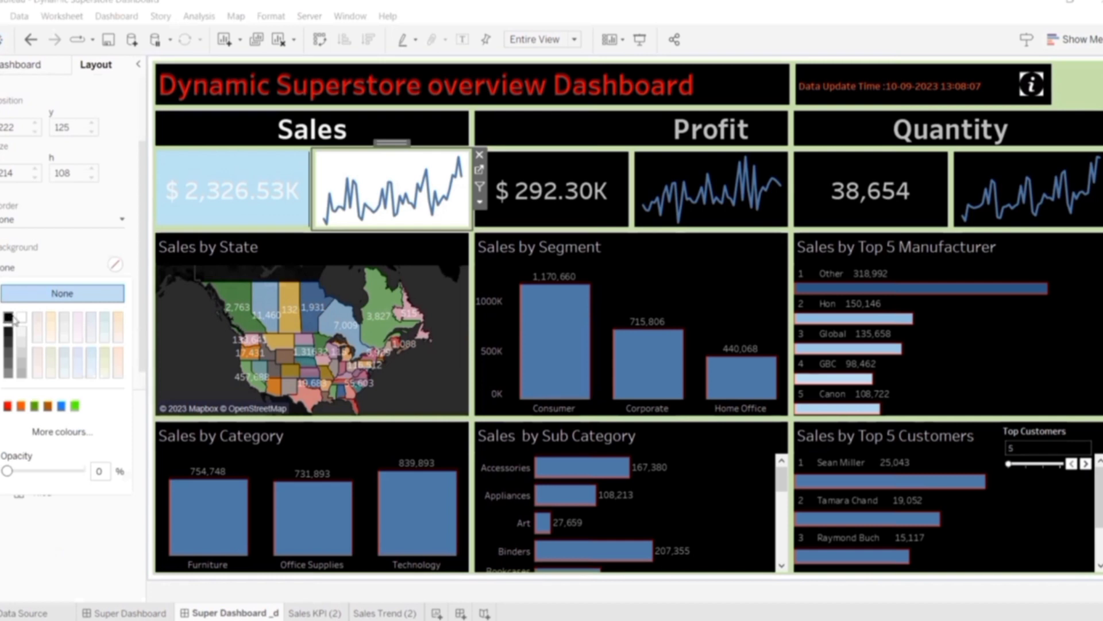
pyautogui.click(215, 167)
# - Go to the Sales trend chart's worksheet and set its worksheet shading to black
pyautogui.click(345, 178)
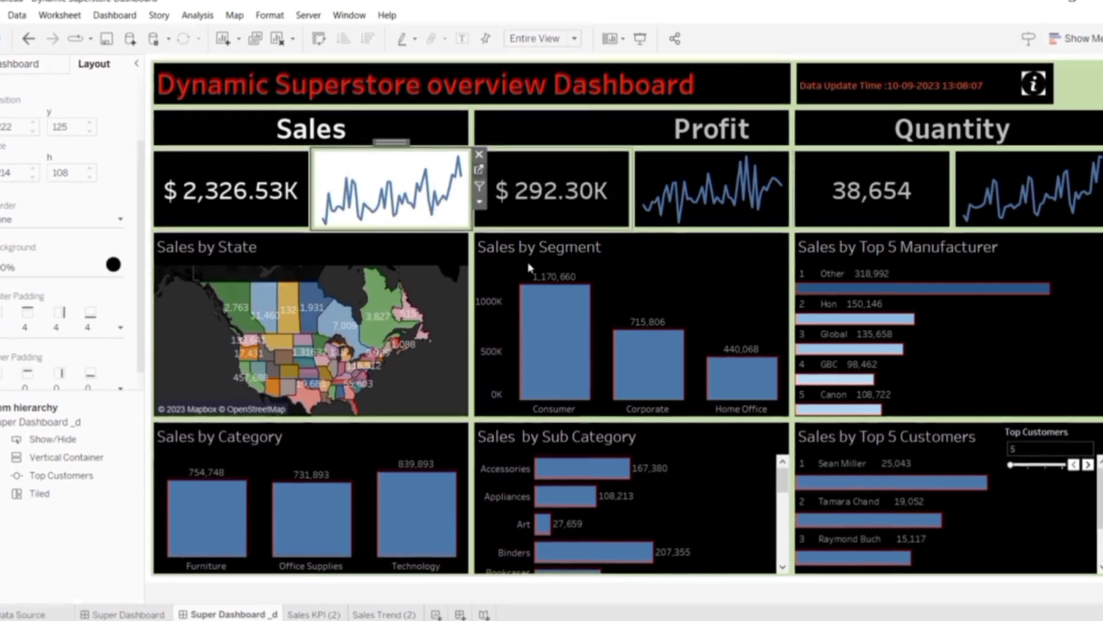
pyautogui.rightClick(448, 181)
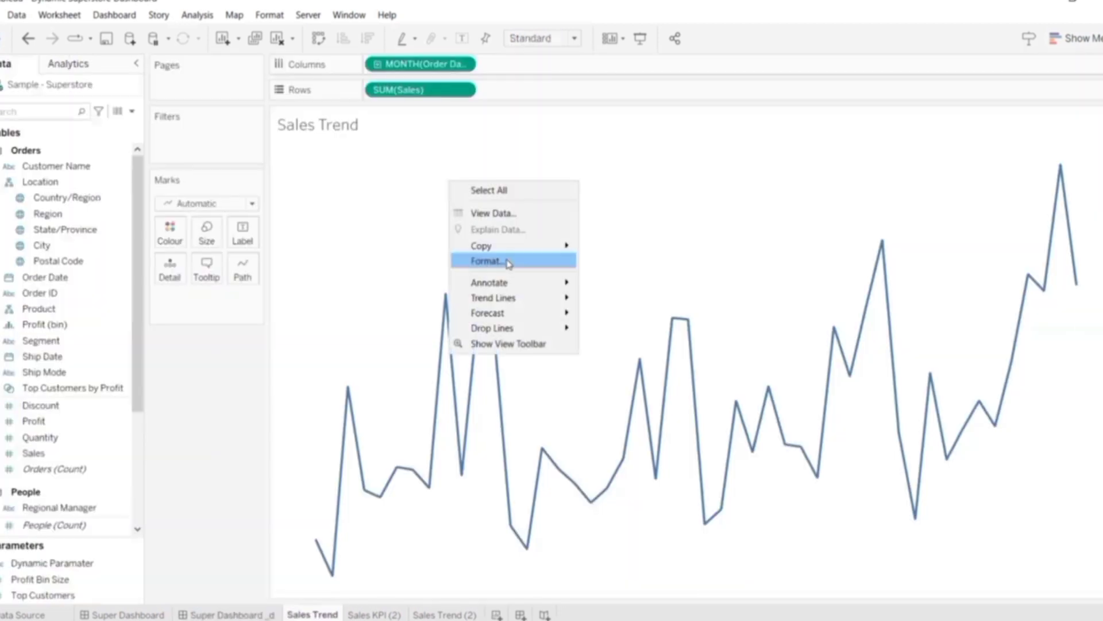
pyautogui.click(478, 258)
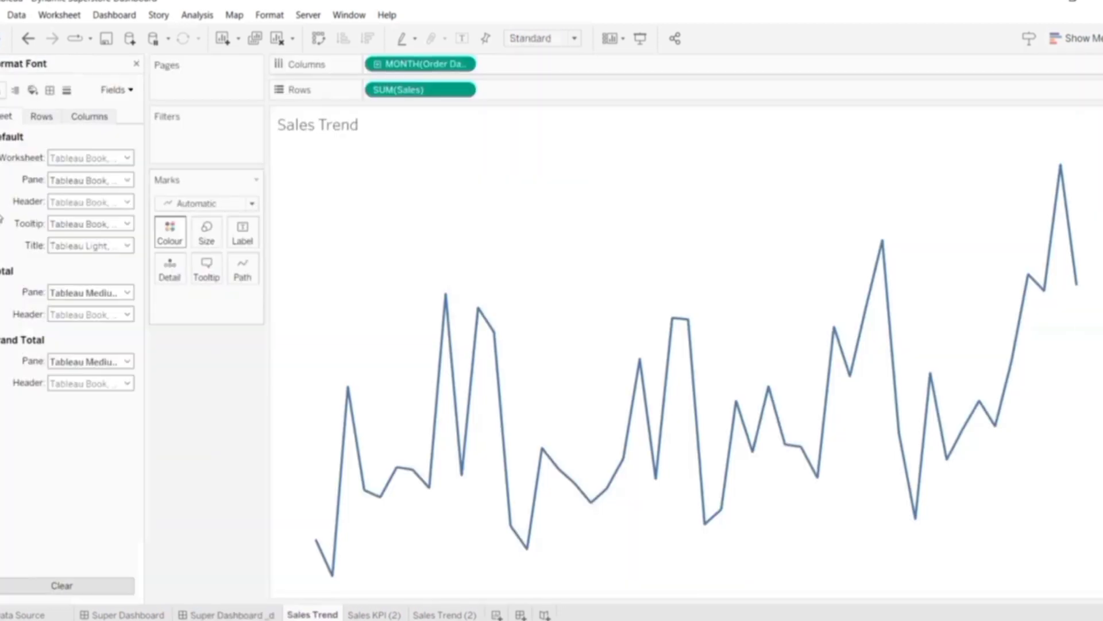
pyautogui.click(32, 91)
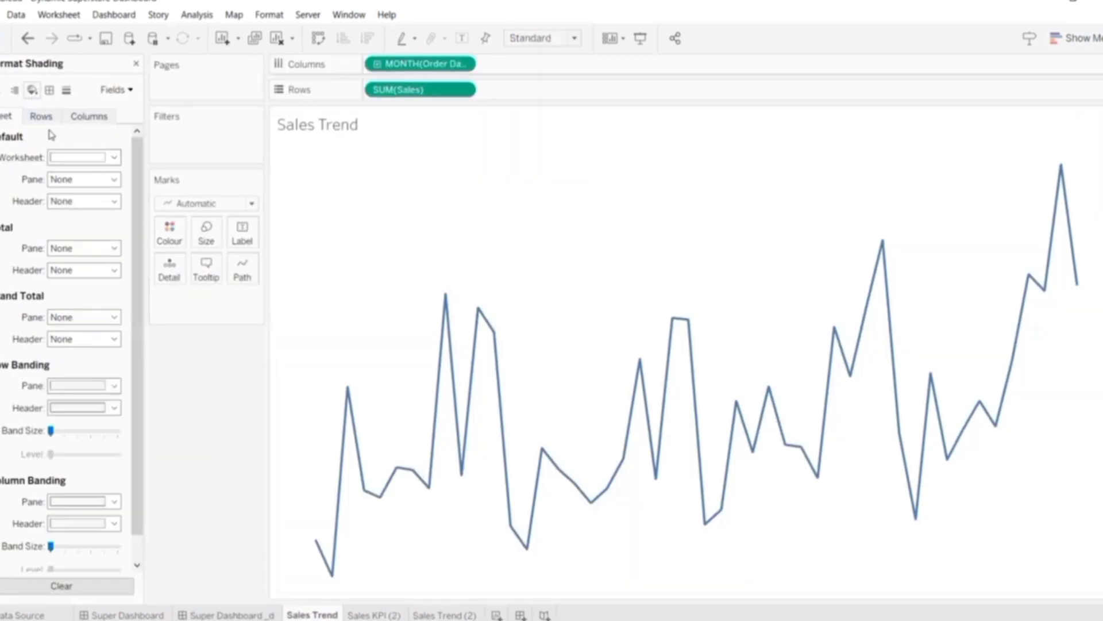
pyautogui.click(66, 157)
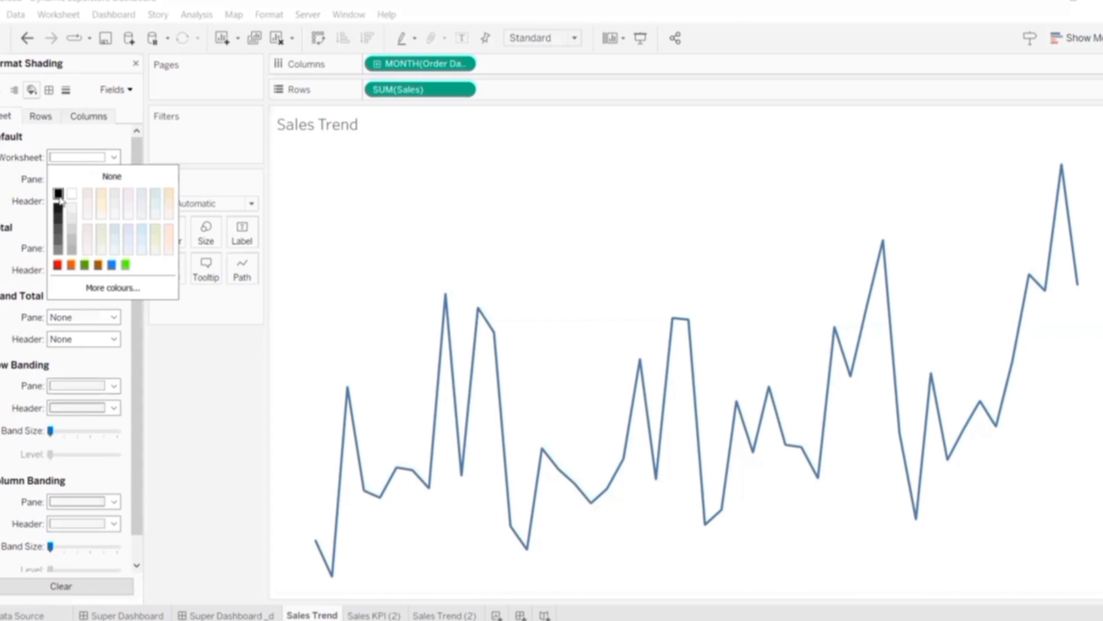
pyautogui.click(58, 194)
pyautogui.click(192, 390)
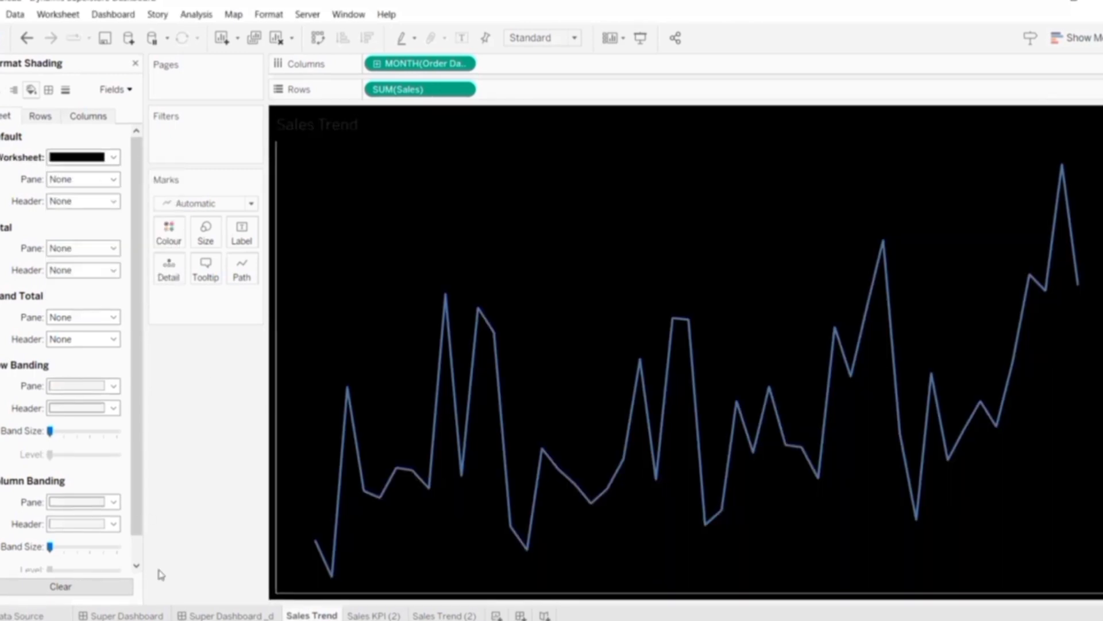
# - Add a Navigation object to the end of Super Dashboard _d's title row and narrow it to sit beside the info icon
pyautogui.click(226, 616)
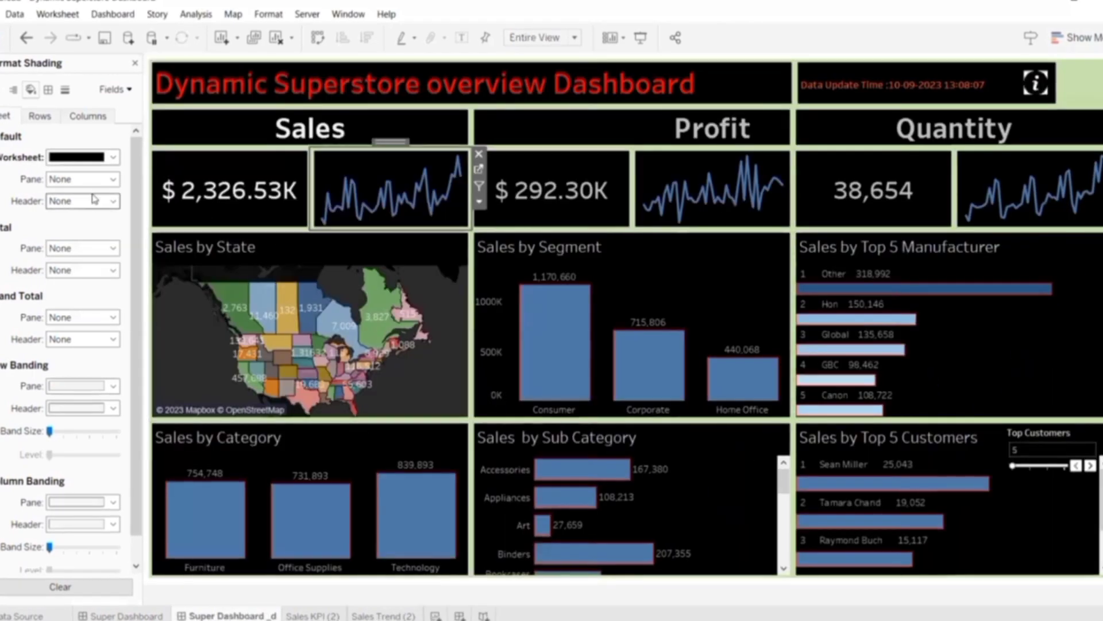
pyautogui.click(135, 64)
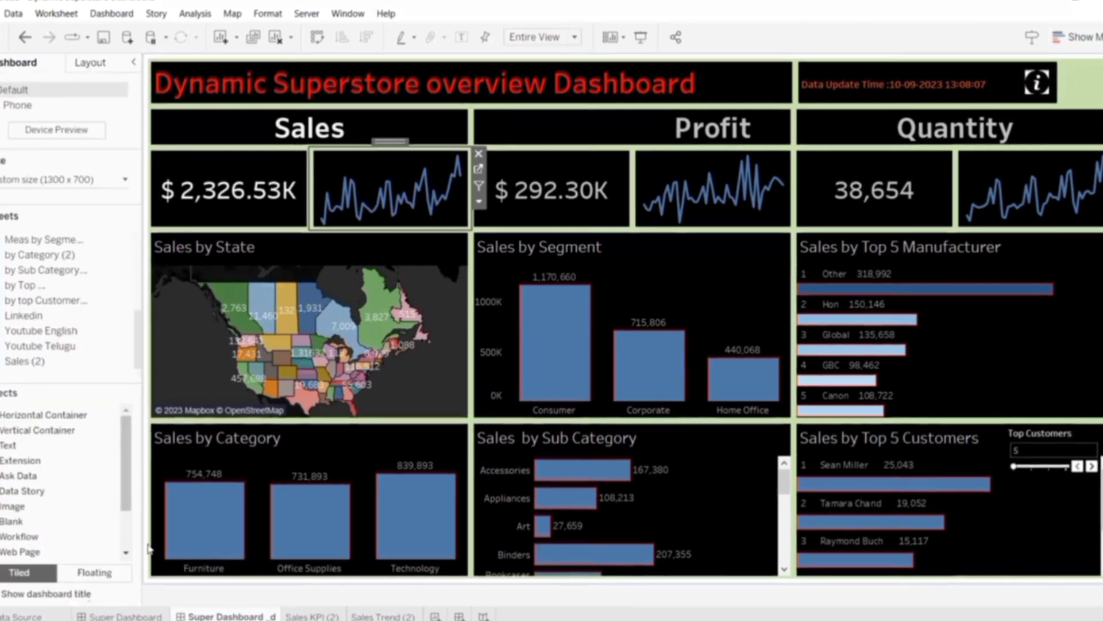
pyautogui.click(81, 616)
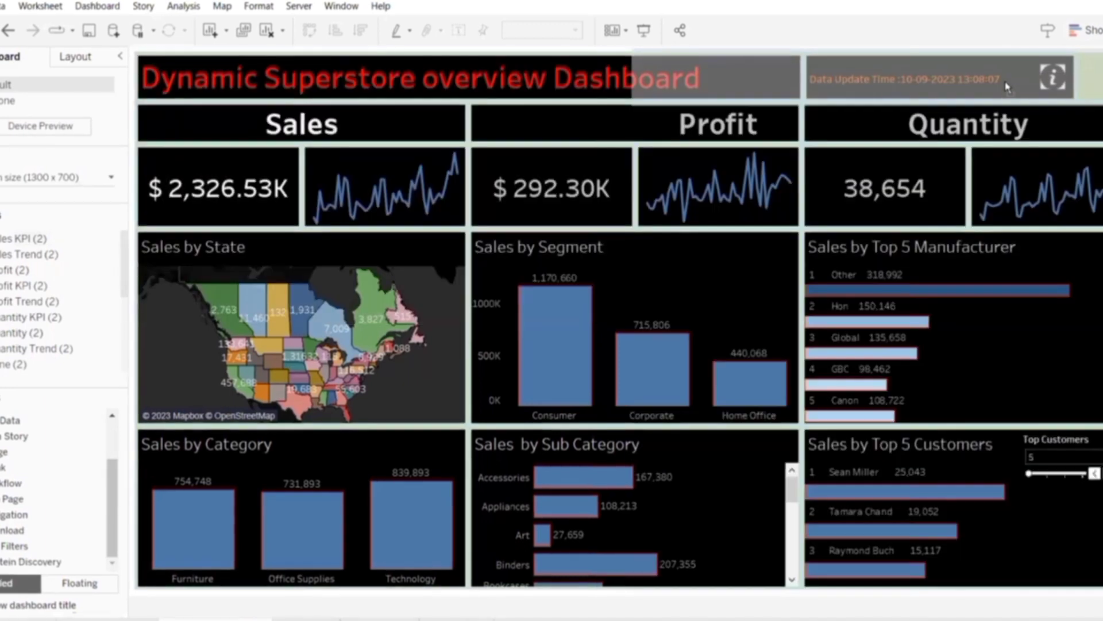
pyautogui.moveTo(1007, 86); pyautogui.dragTo(1008, 87)
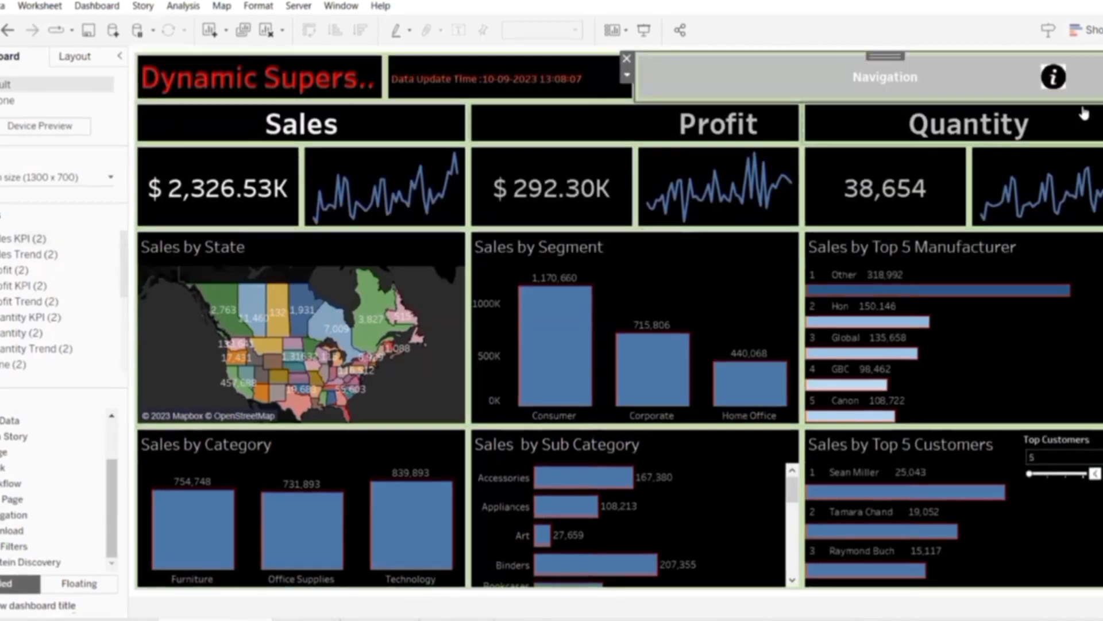
pyautogui.moveTo(637, 91); pyautogui.dragTo(1080, 84)
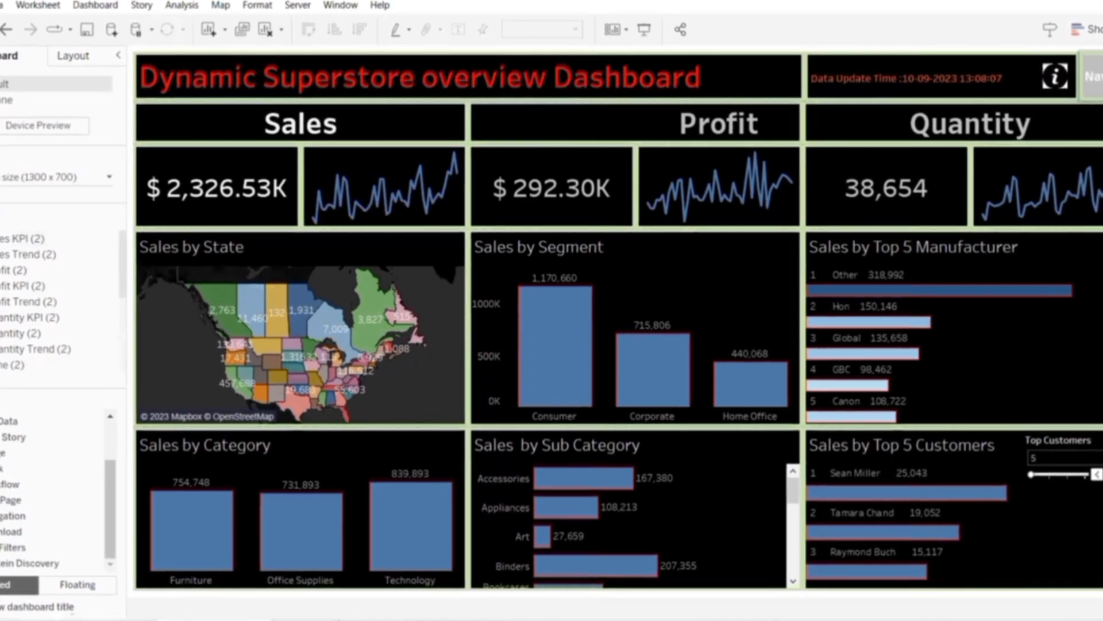
pyautogui.click(1055, 76)
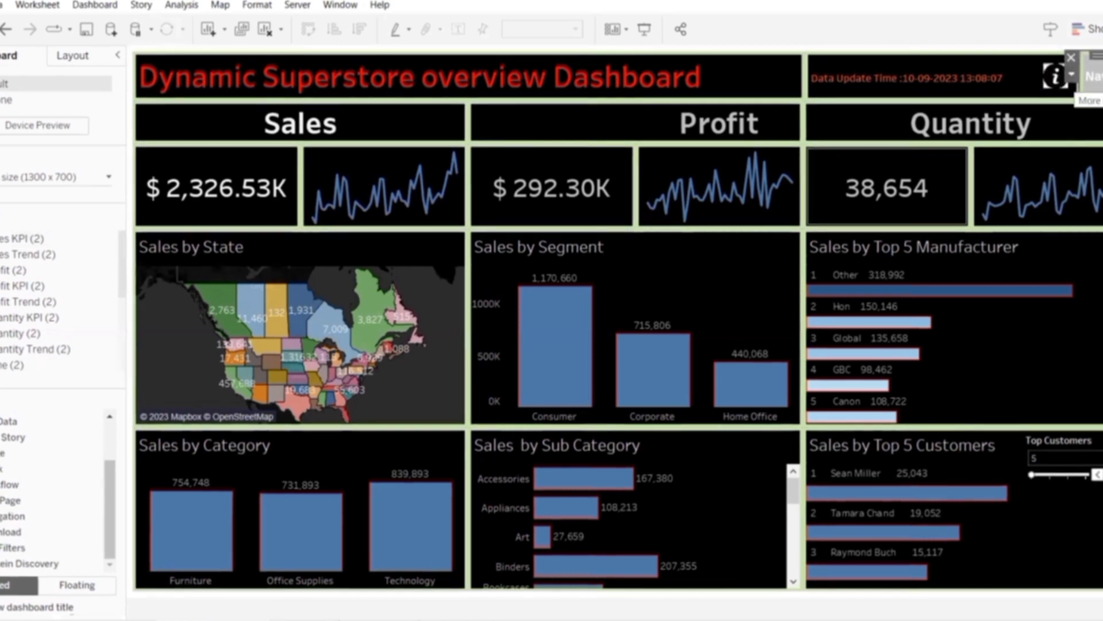
# - Add a Navigation object to the light Super Dashboard's title row and narrow it to the space beside the info icon
pyautogui.rightClick(248, 619)
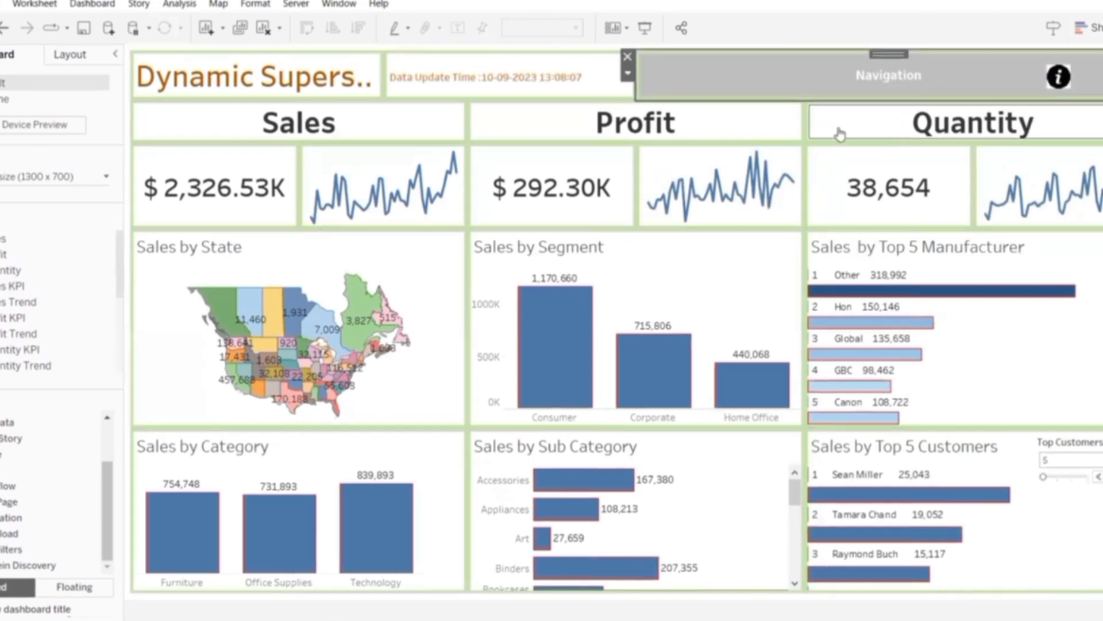
pyautogui.click(622, 88)
pyautogui.moveTo(636, 87); pyautogui.dragTo(1085, 65)
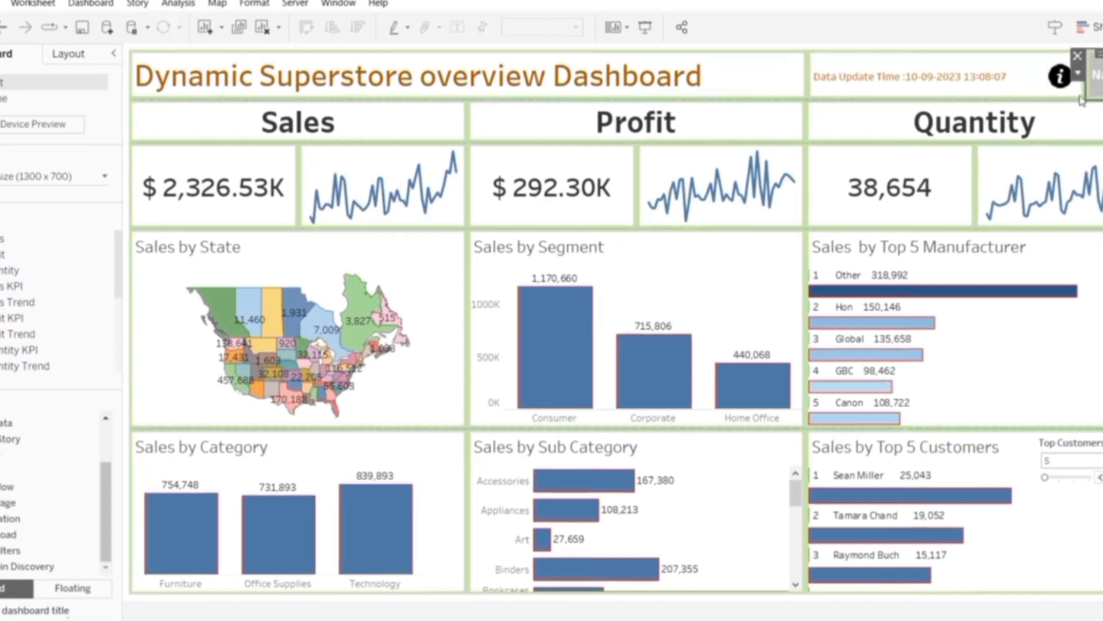
# - Edit the light dashboard's navigation button to use the image style with Red Button.jpg
pyautogui.click(1078, 74)
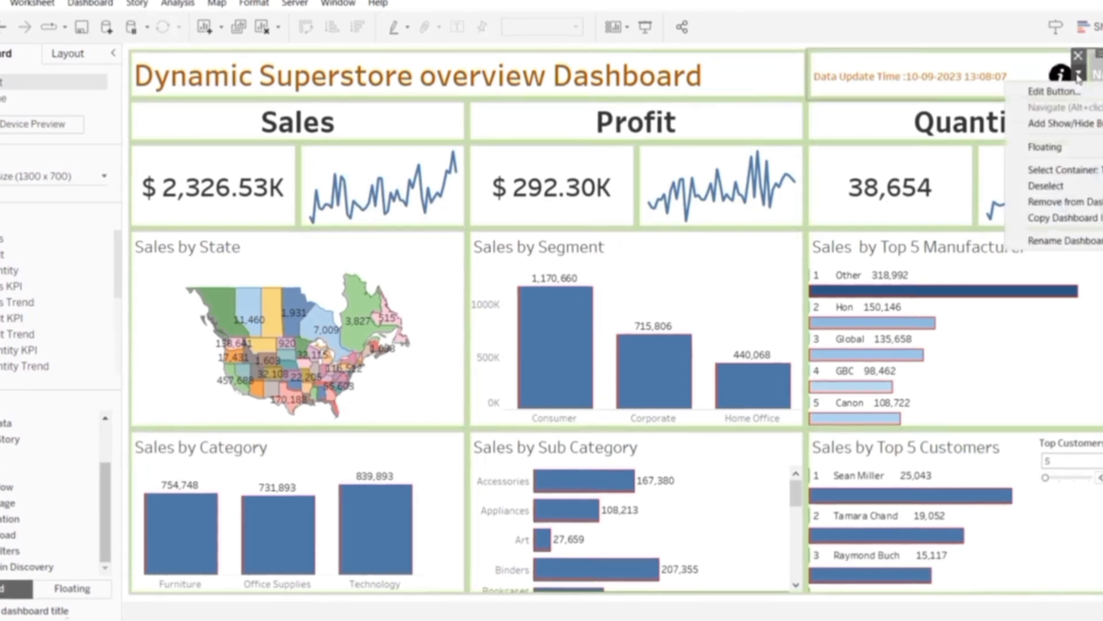
pyautogui.click(1072, 92)
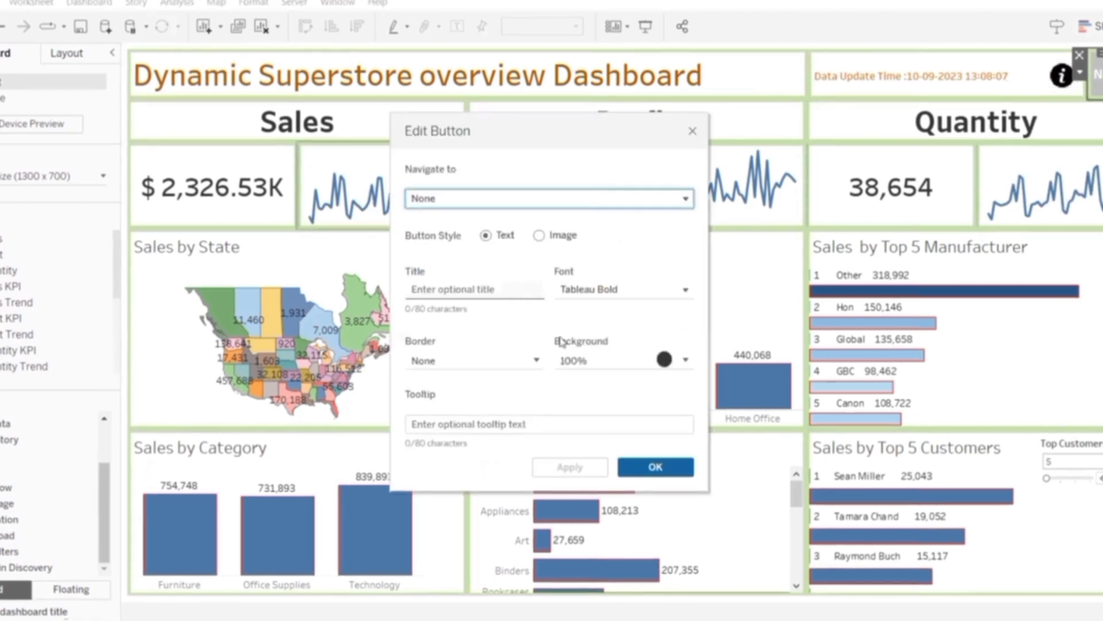
pyautogui.click(540, 237)
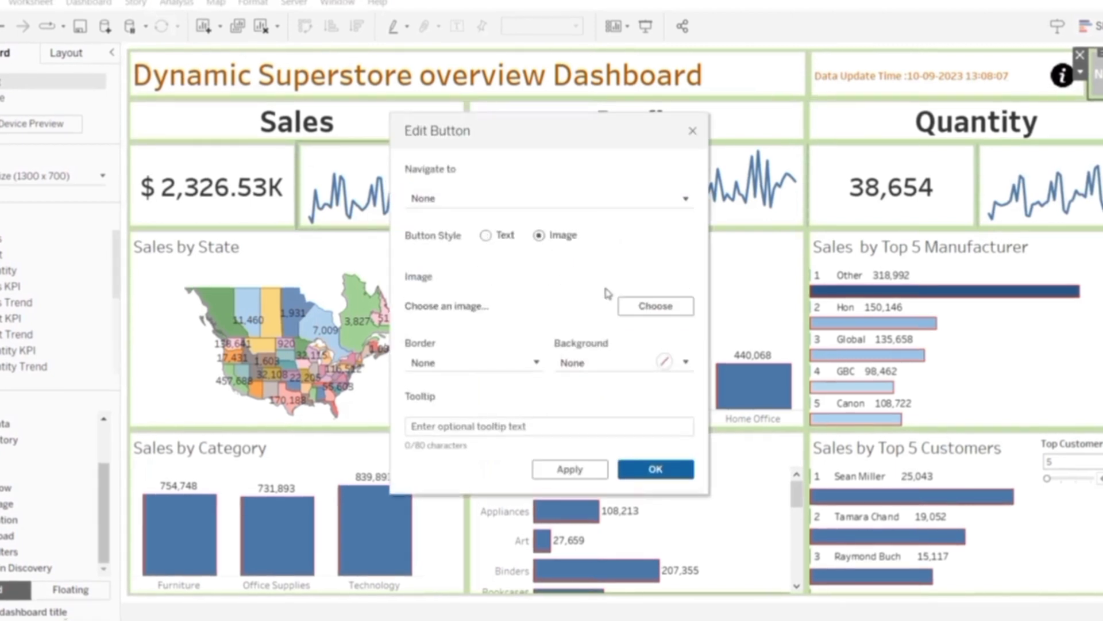
pyautogui.click(651, 317)
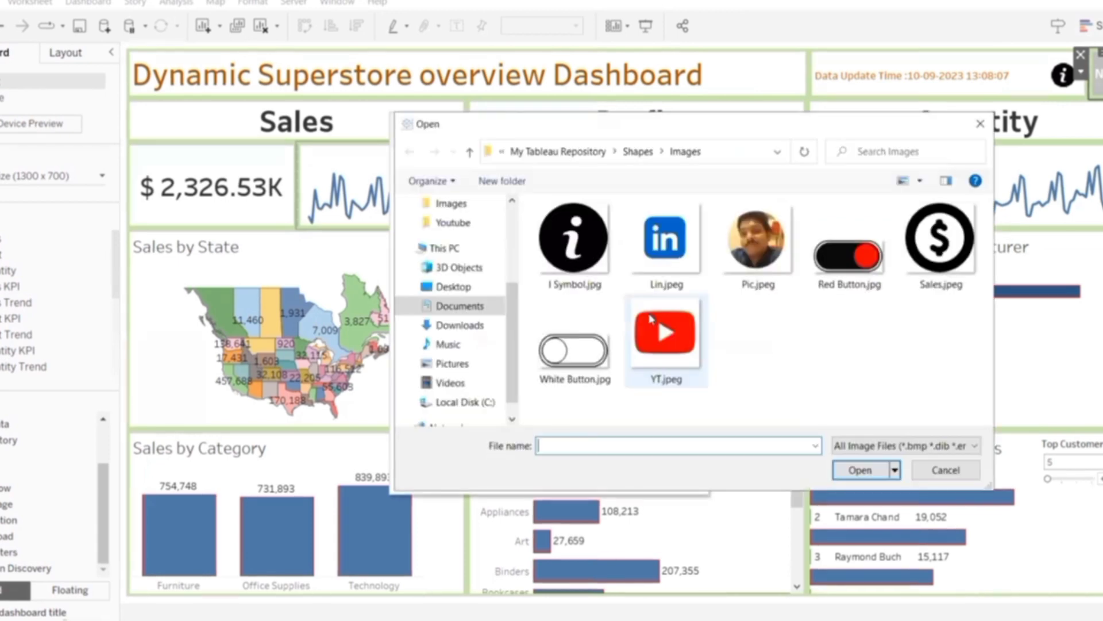
pyautogui.click(838, 267)
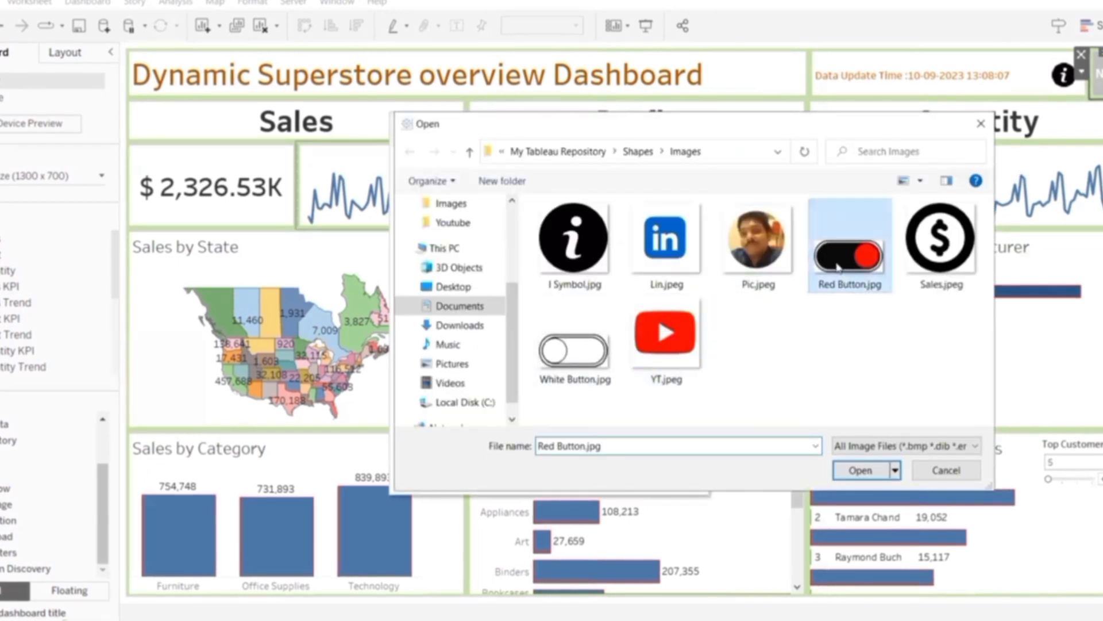
pyautogui.click(861, 471)
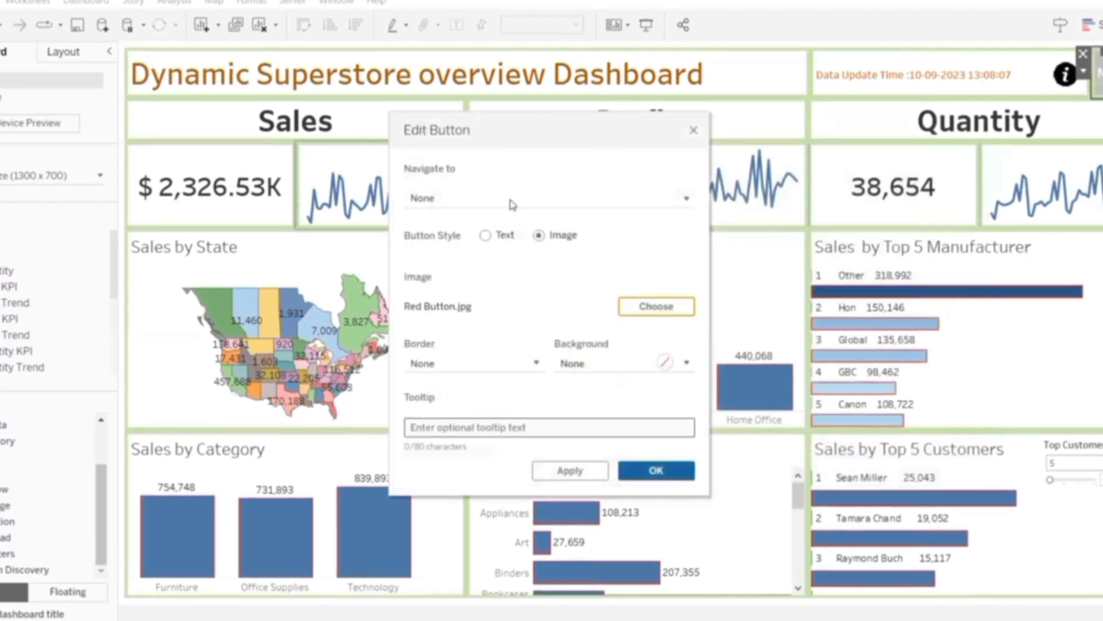
# - Make the button navigate to Super Dashboard _d with a single space as its tooltip, and apply the settings
pyautogui.click(513, 205)
pyautogui.click(491, 253)
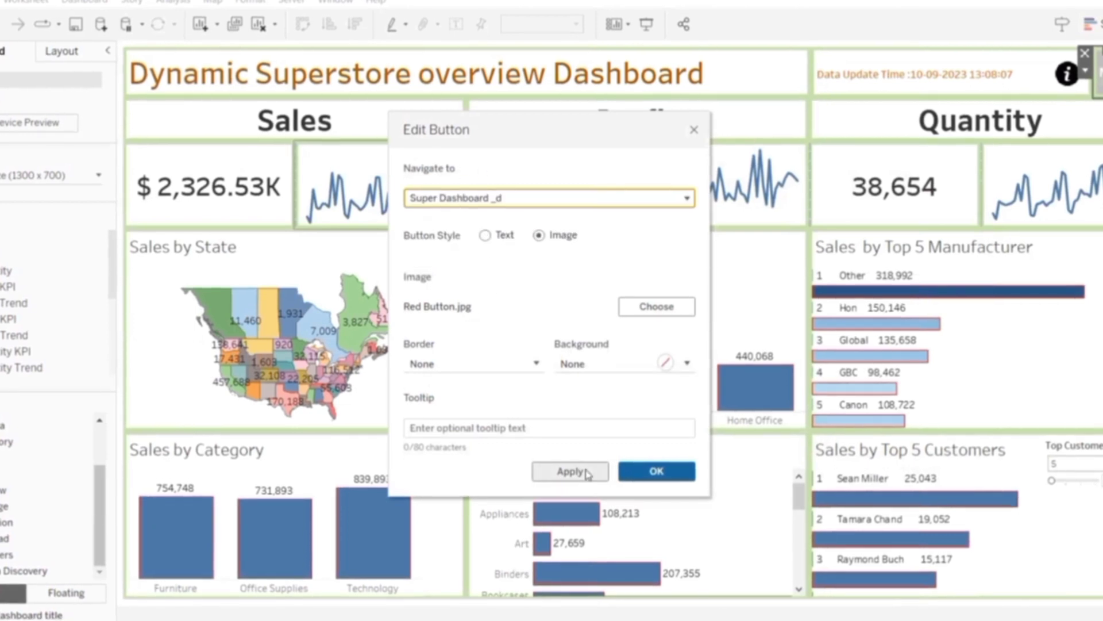
pyautogui.click(501, 434)
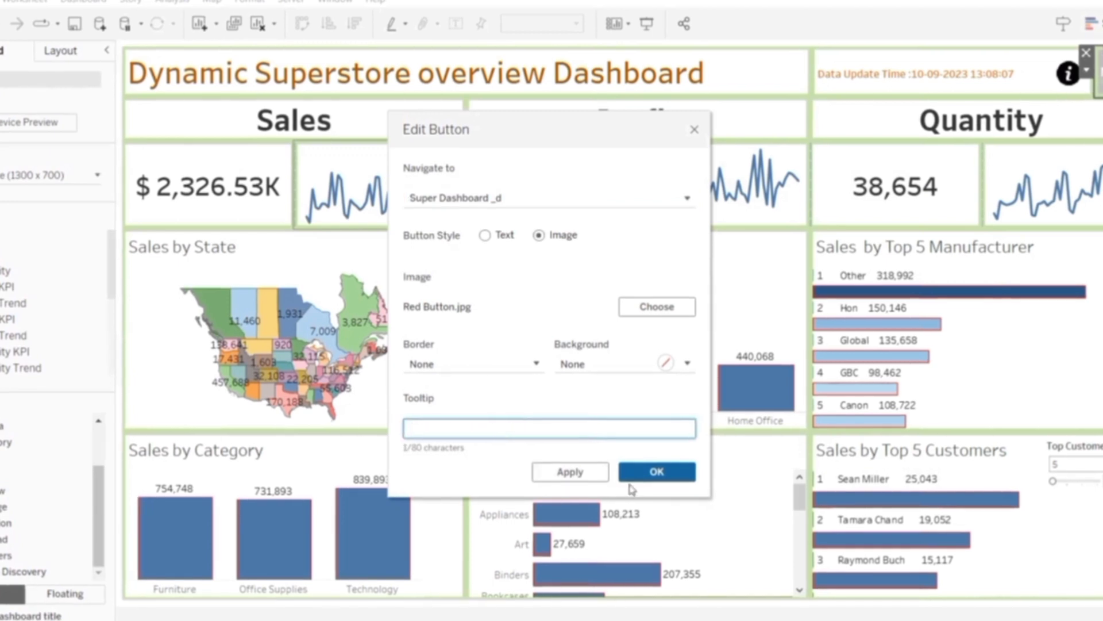
pyautogui.click(592, 481)
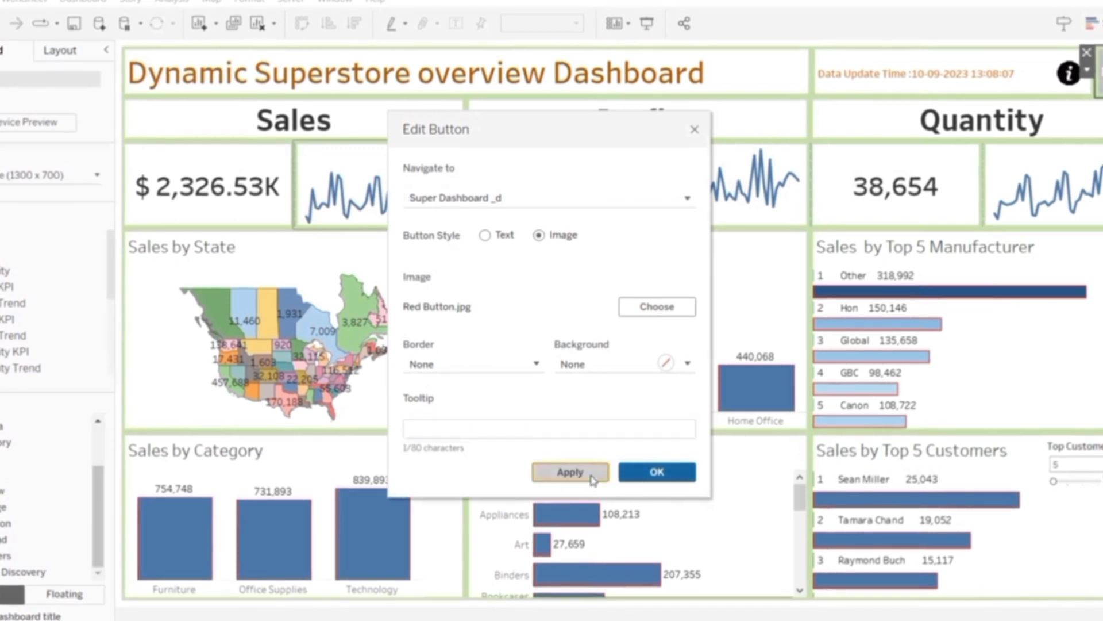
pyautogui.click(649, 472)
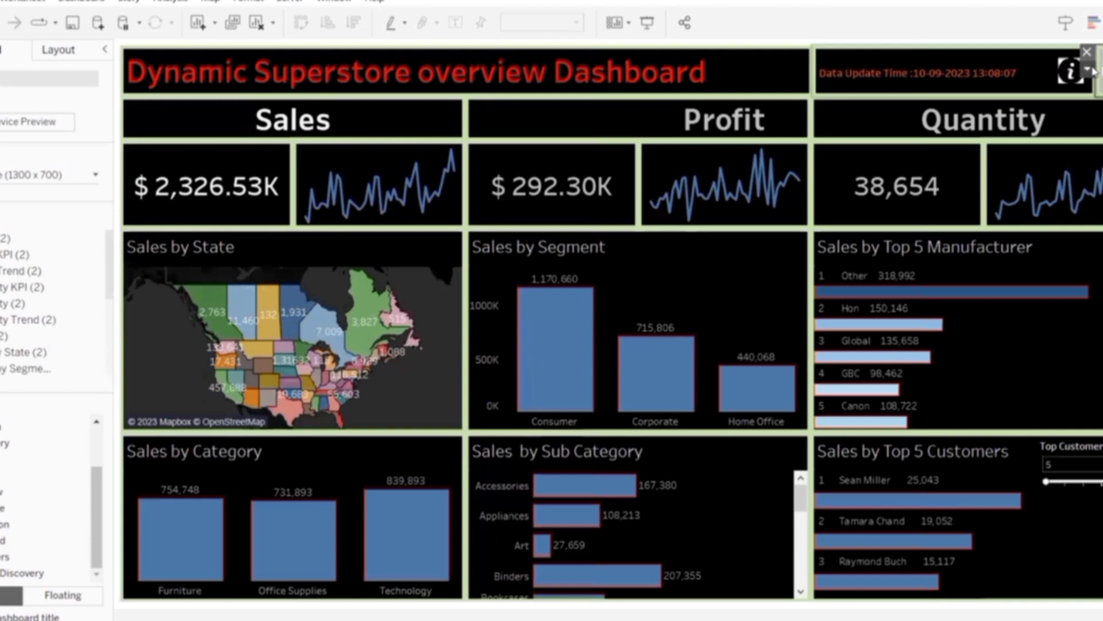
# - Edit the dark dashboard's navigation button to navigate to Super Dashboard and use the image style with White Button.jpg
pyautogui.click(1088, 69)
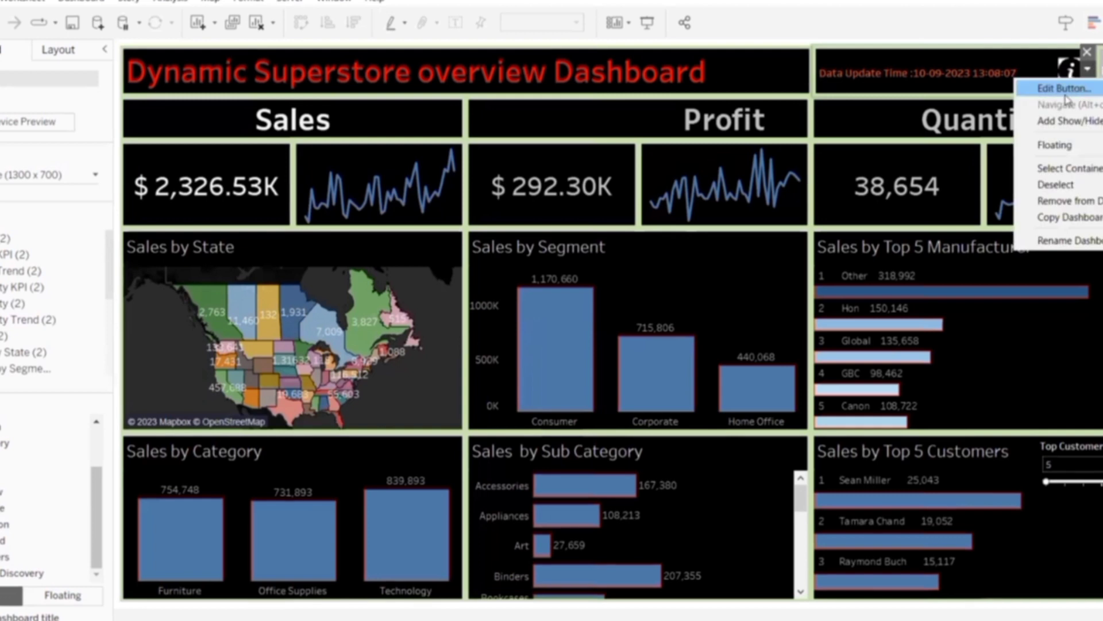
pyautogui.click(1082, 92)
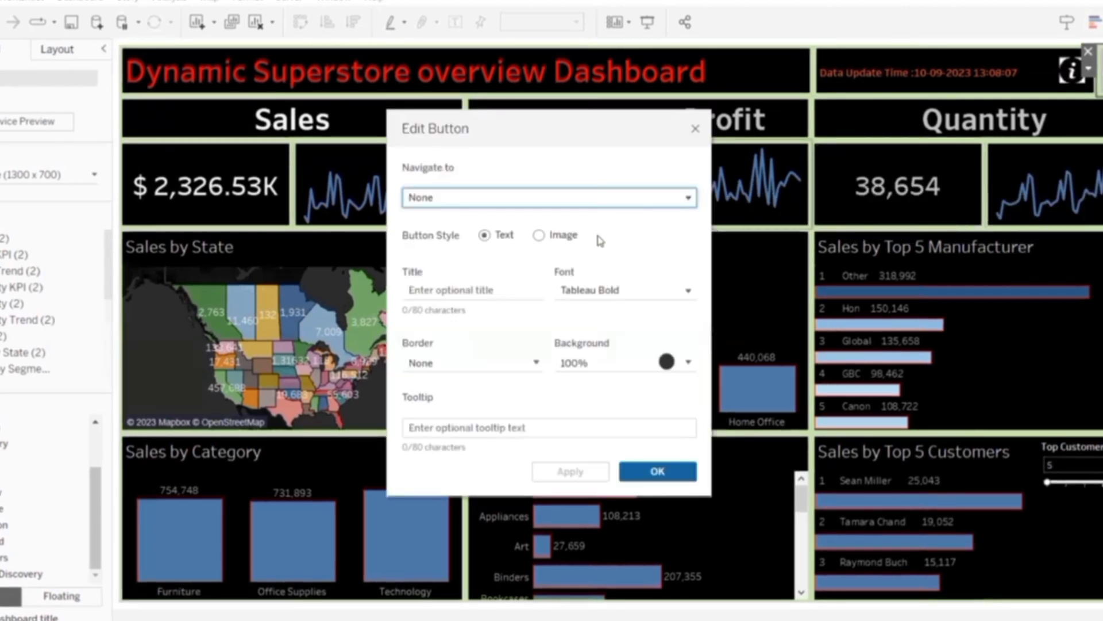
pyautogui.click(599, 196)
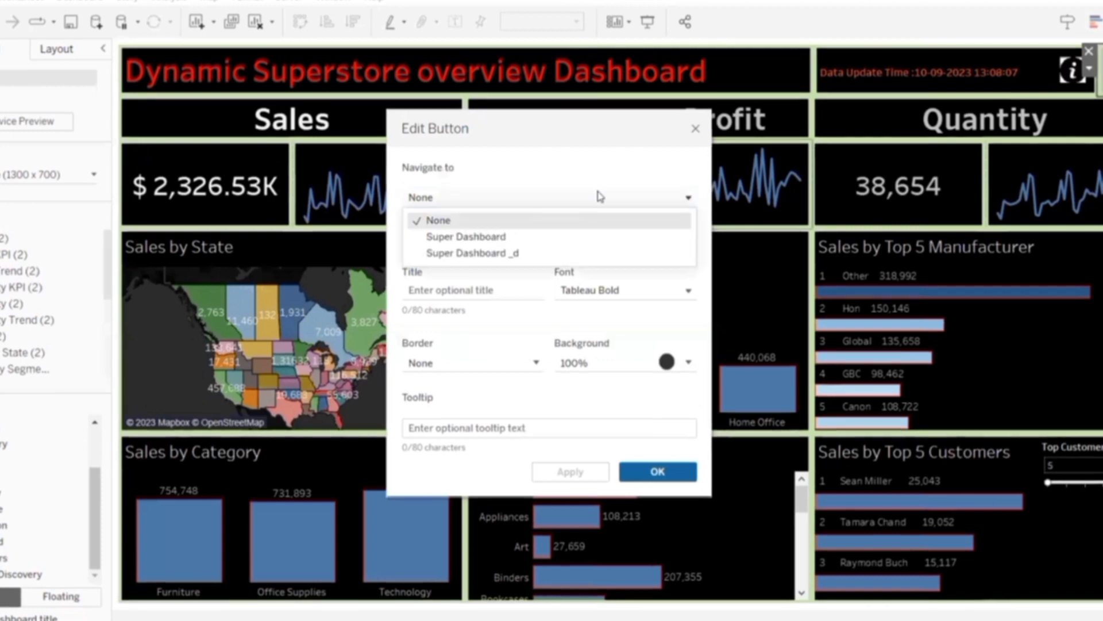
pyautogui.click(521, 236)
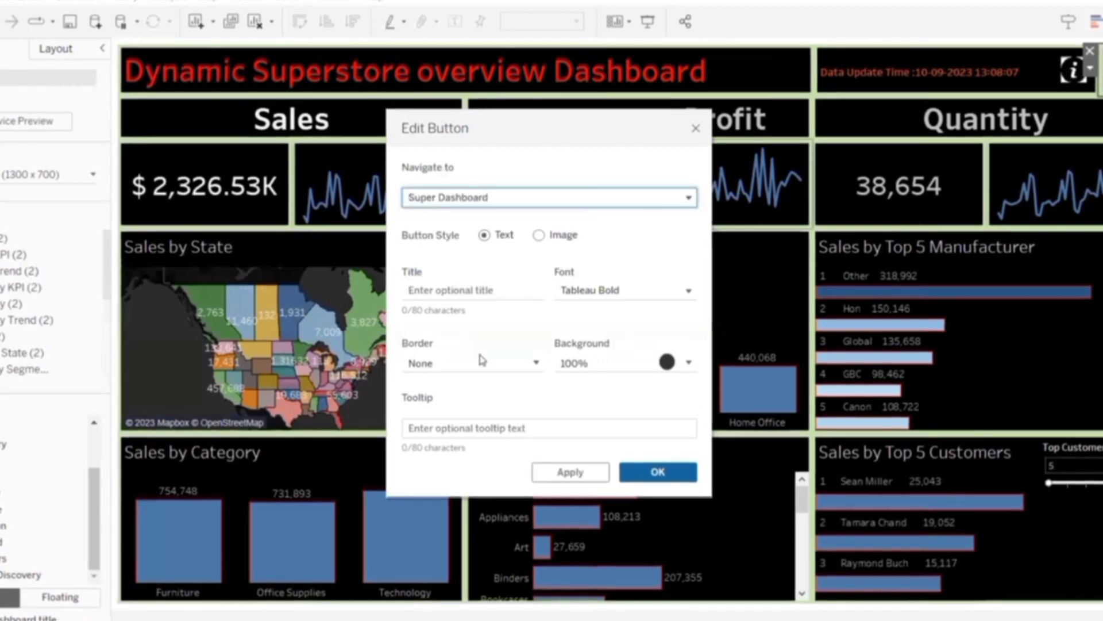
pyautogui.click(539, 235)
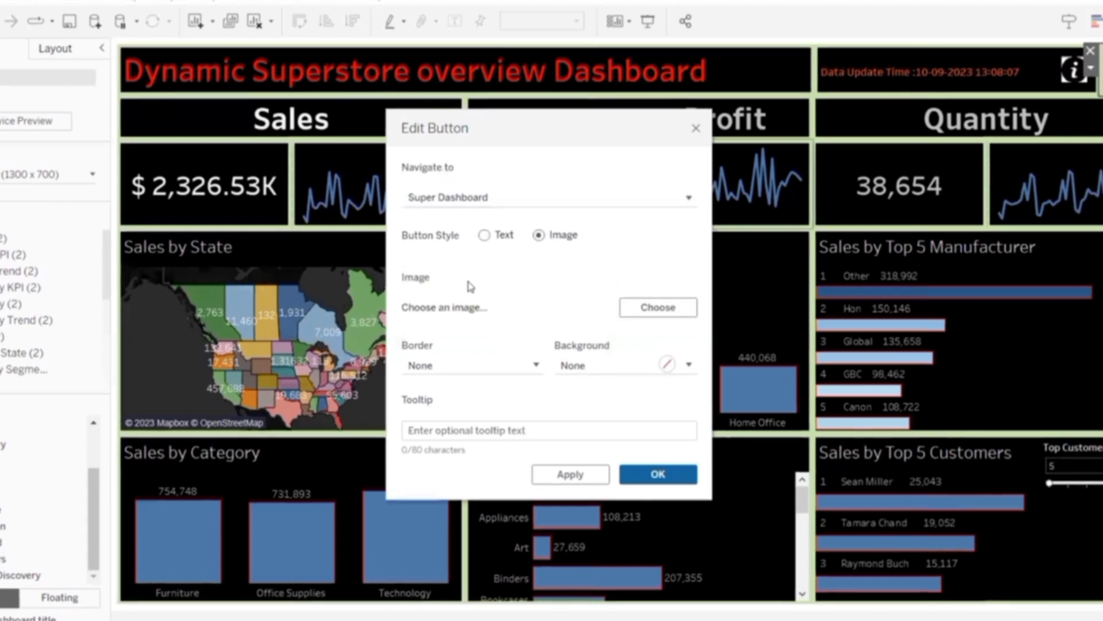
pyautogui.click(648, 306)
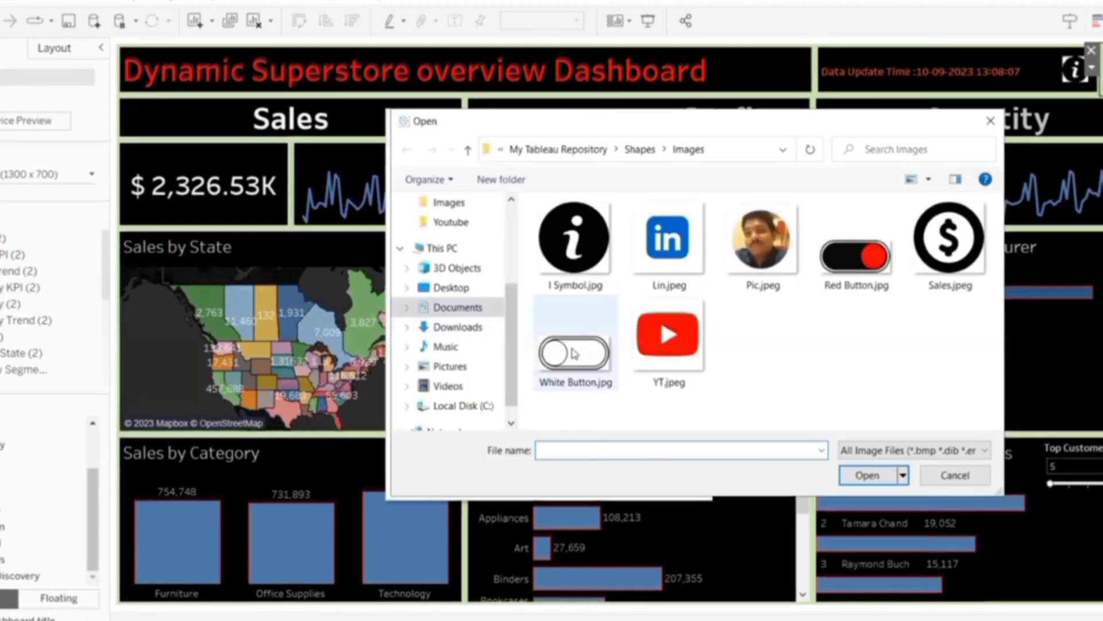
pyautogui.click(575, 351)
pyautogui.click(850, 475)
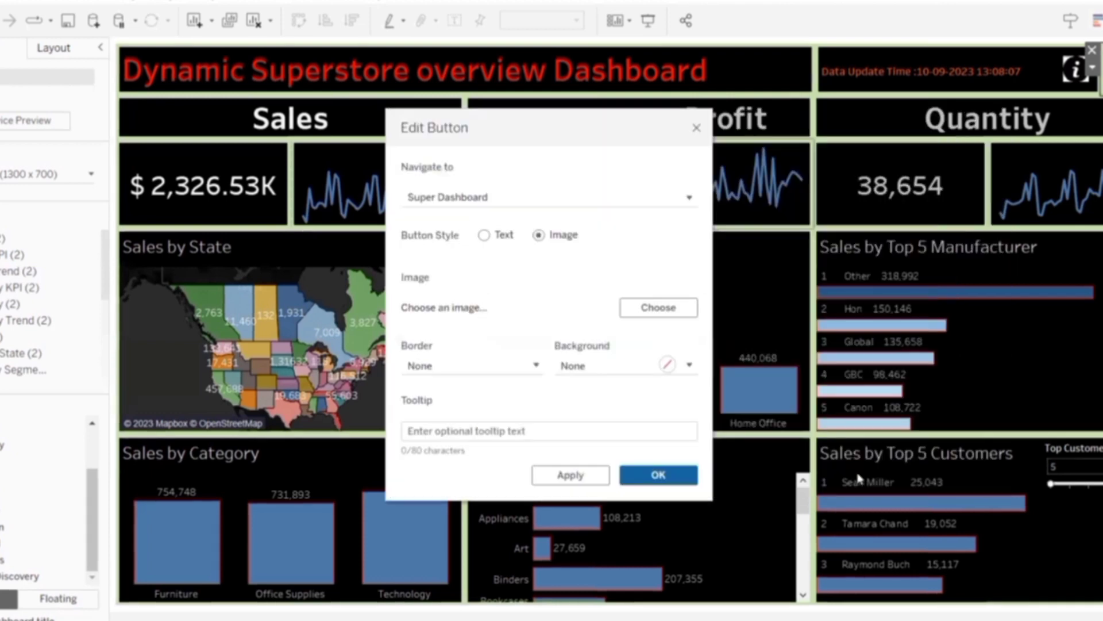
# - Give the navigation button a single space as its tooltip, then apply and accept the button settings
pyautogui.click(564, 438)
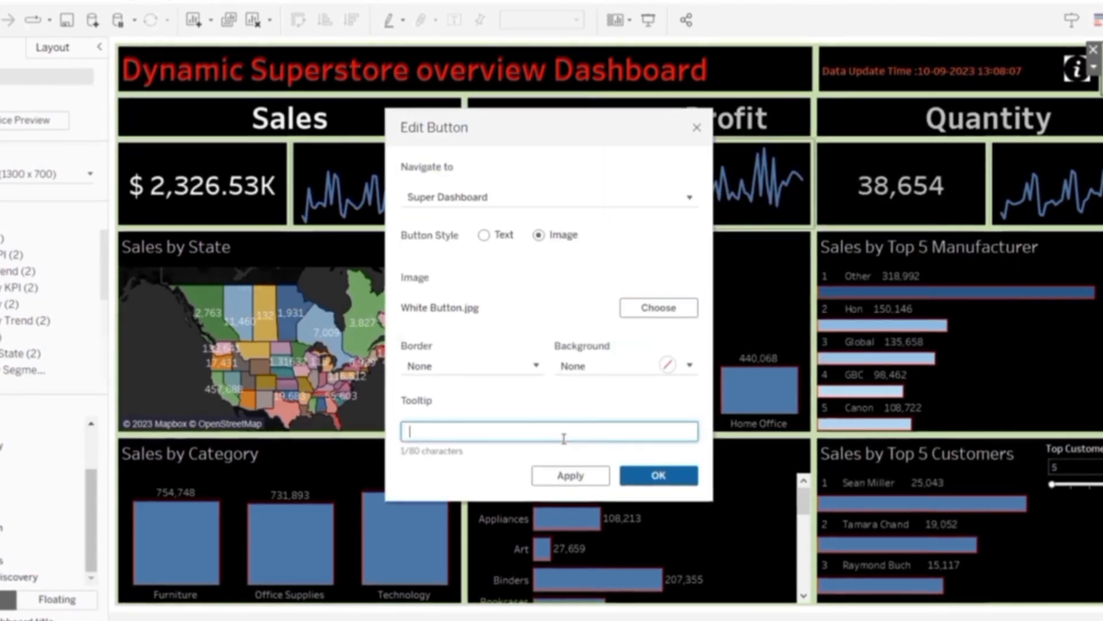
pyautogui.press('Tab')
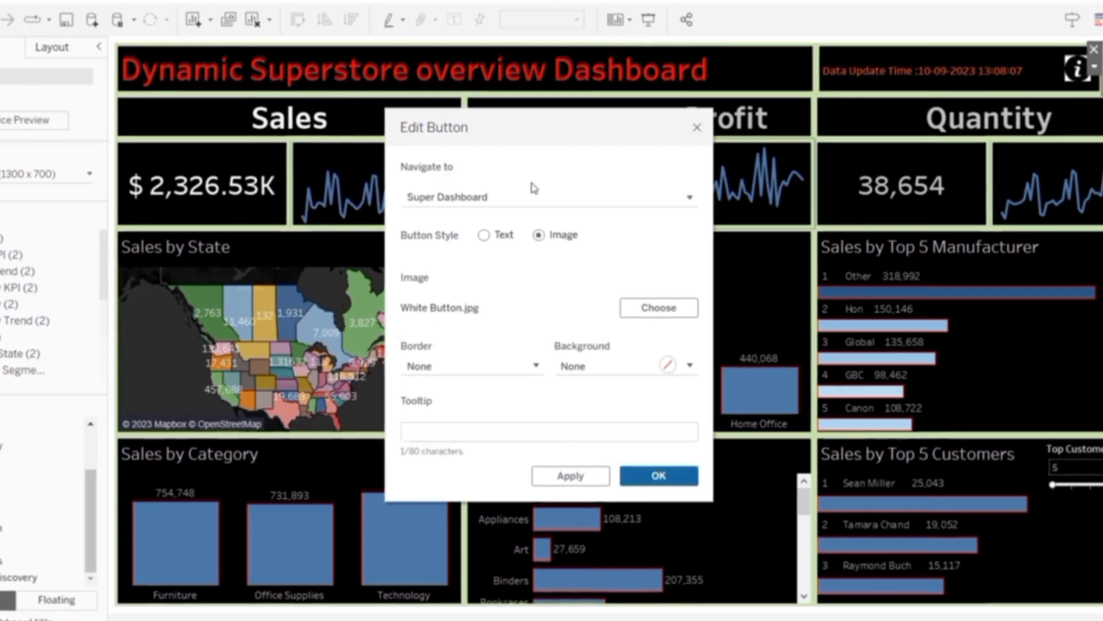
pyautogui.moveTo(556, 120); pyautogui.dragTo(507, 11)
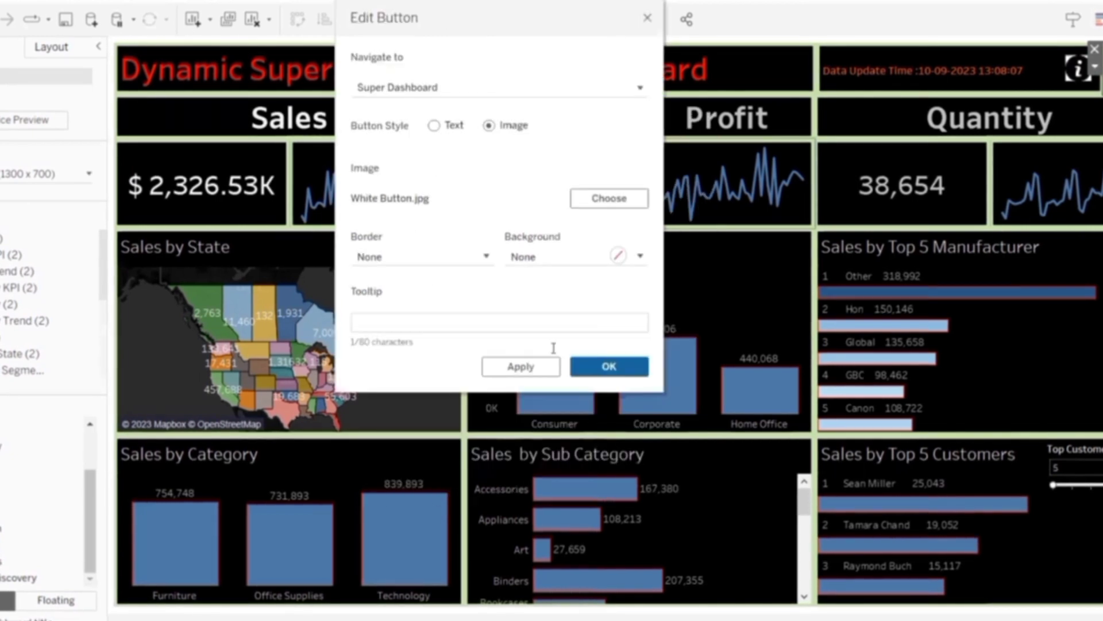
pyautogui.click(522, 366)
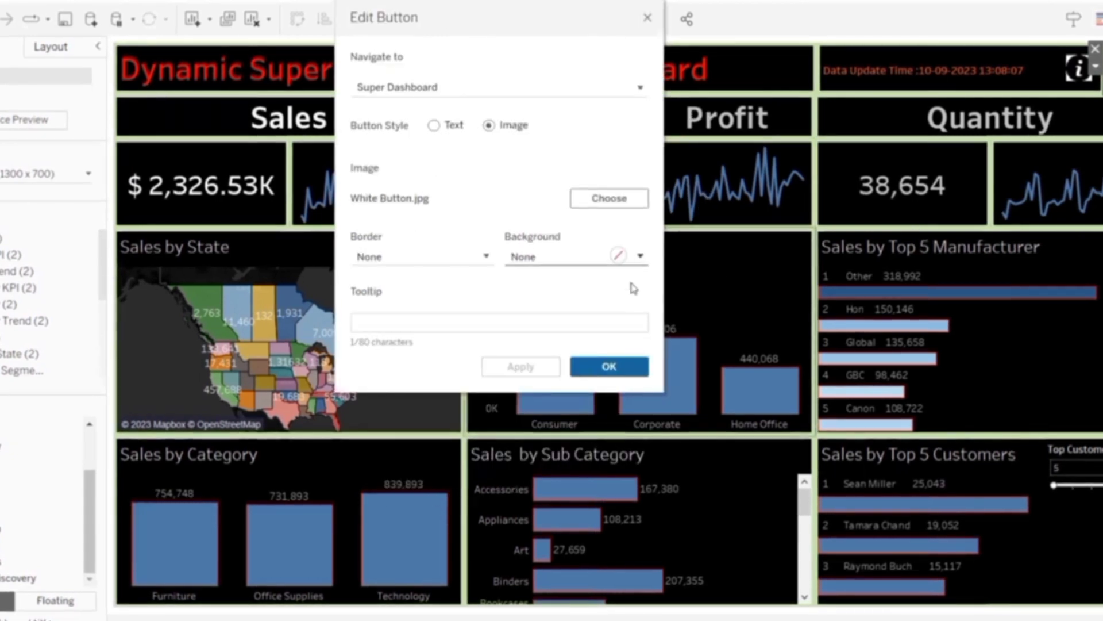
pyautogui.click(609, 366)
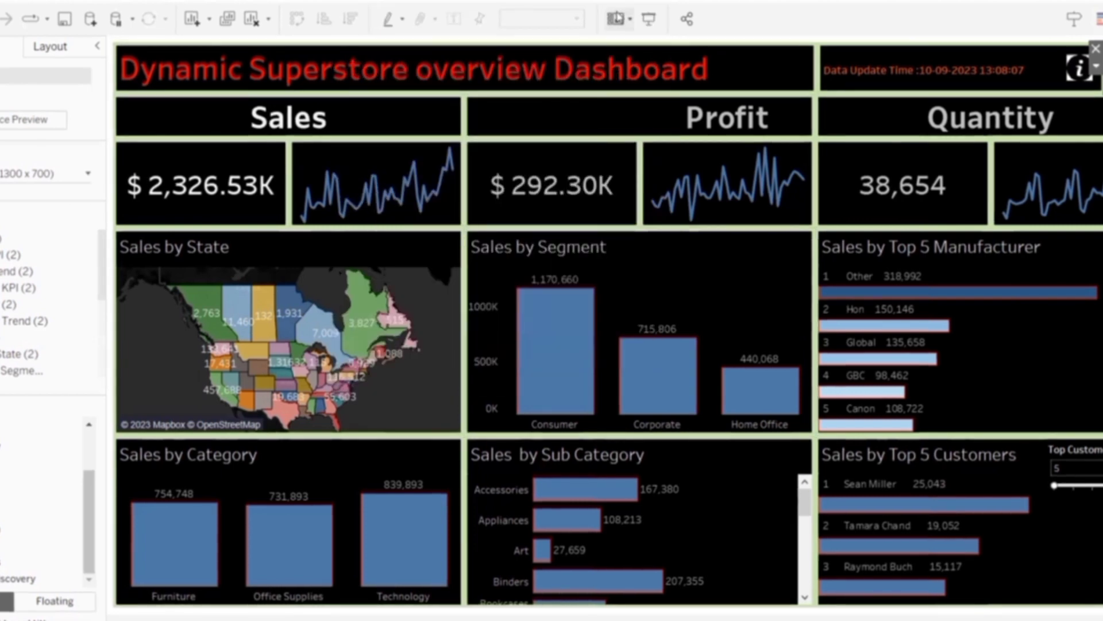
# - In presentation mode, test switching to the light dashboard and back, and showing and hiding the contact details with the info icon
pyautogui.click(652, 22)
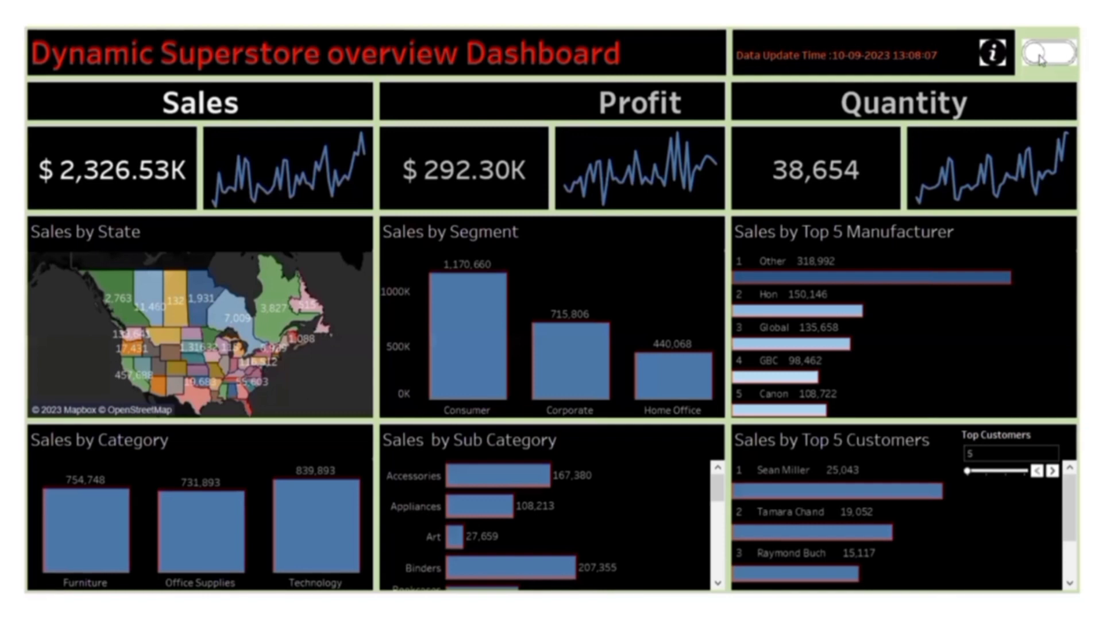
pyautogui.click(1041, 59)
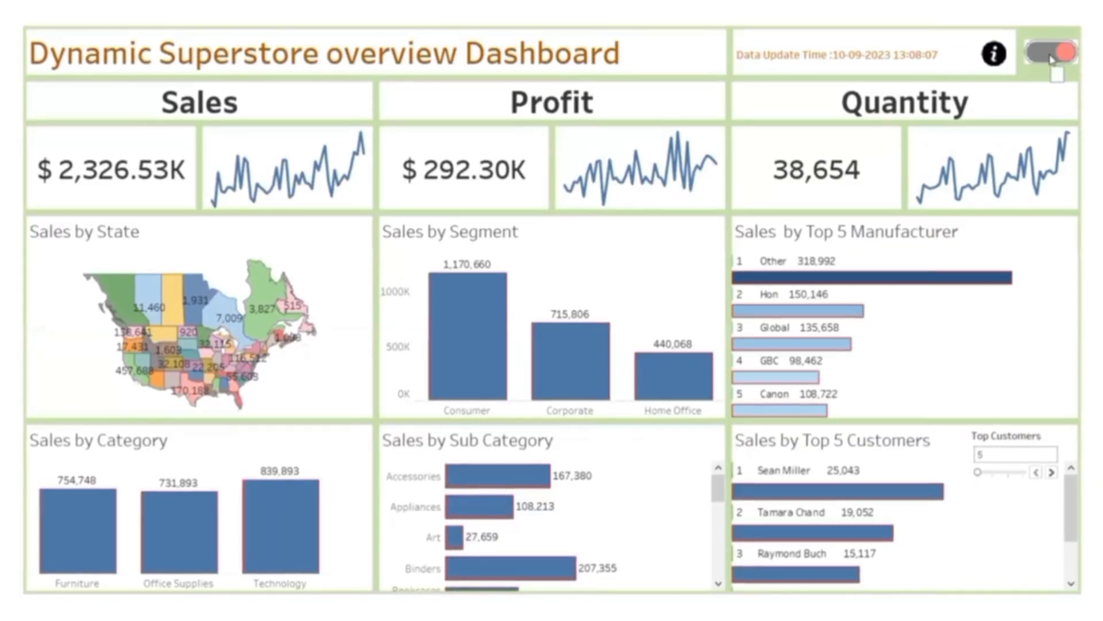
pyautogui.click(1051, 58)
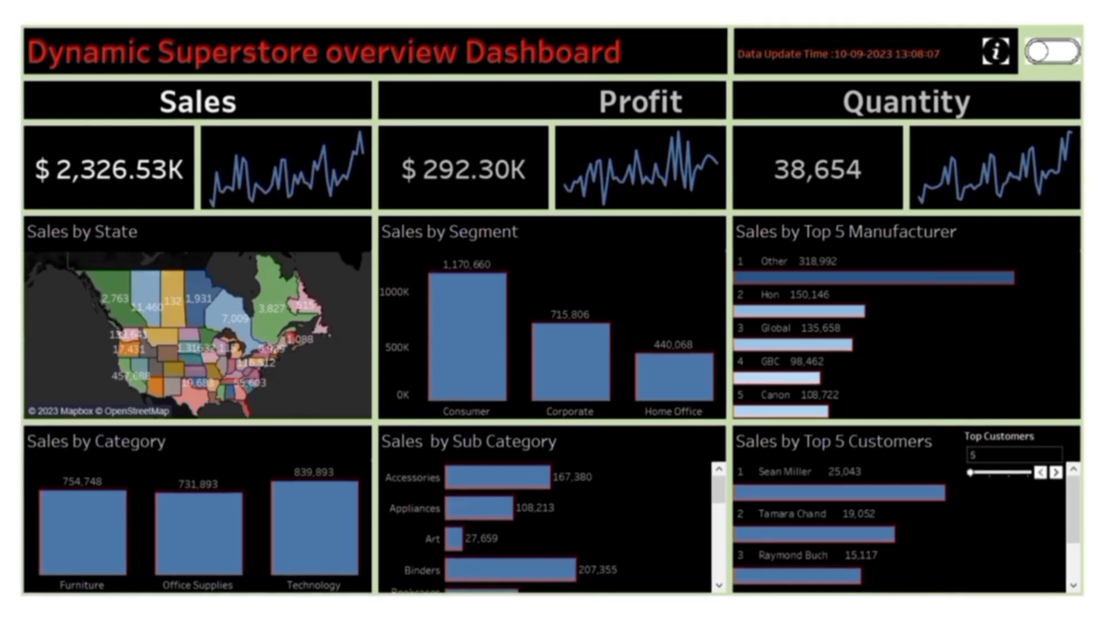
pyautogui.click(997, 51)
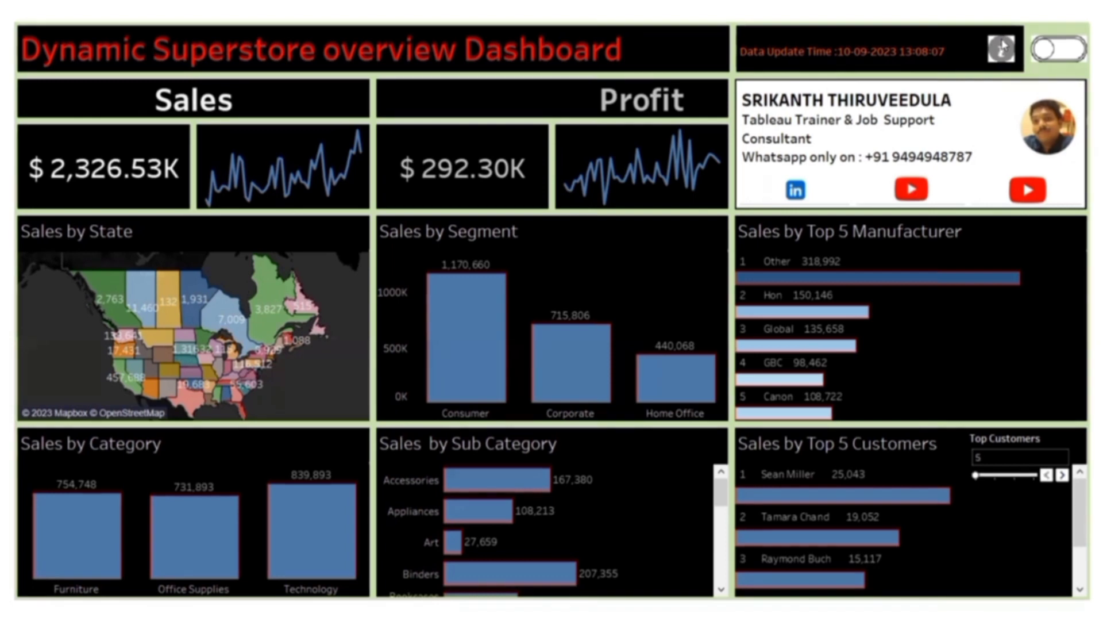
pyautogui.click(1004, 47)
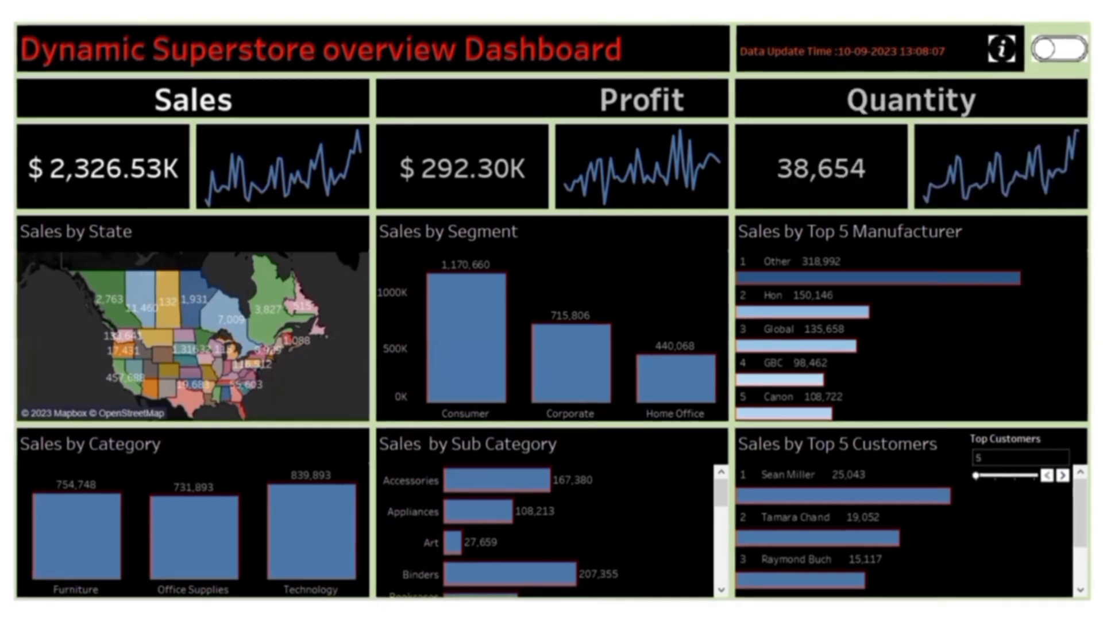